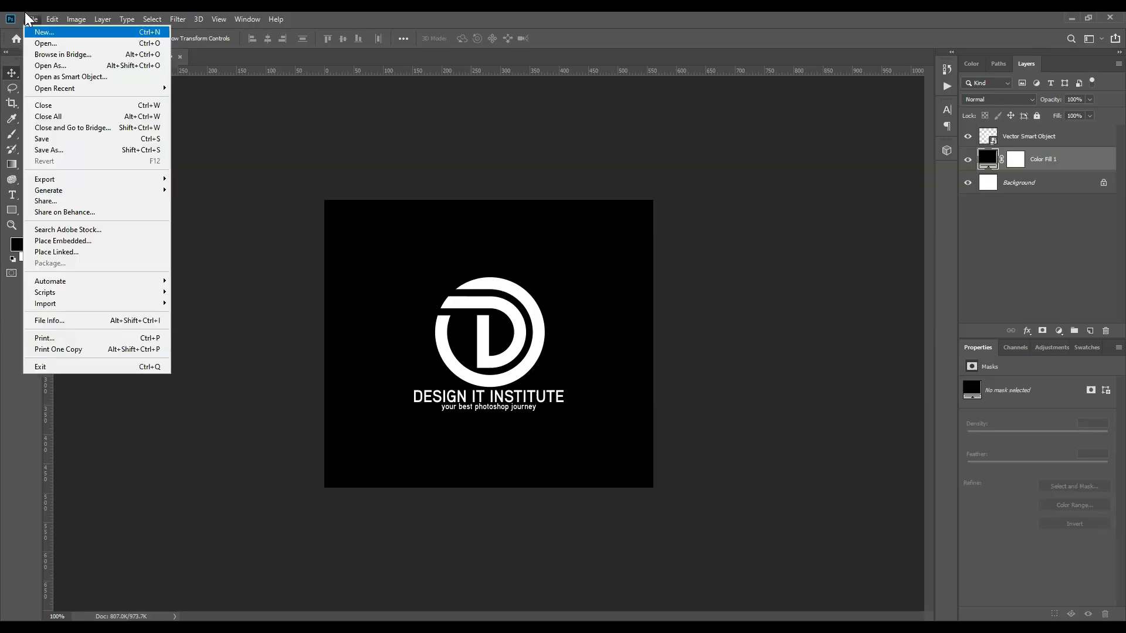
Step: Start a new document named Class 1, sized 3.25 × 1.75 inches
key(Escape)
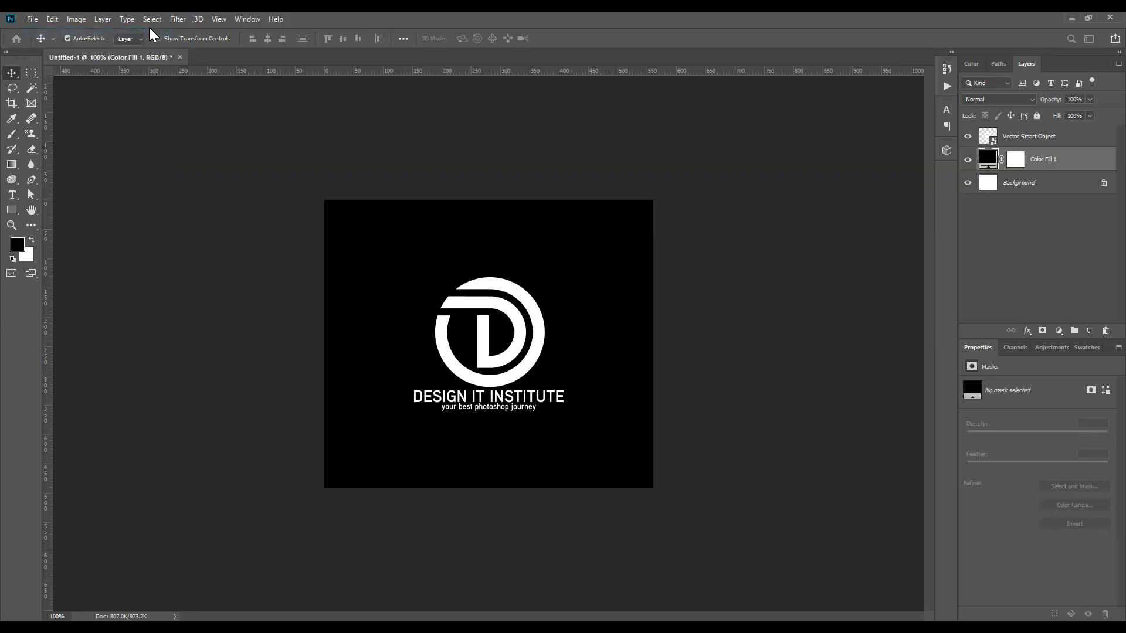
key(ctrl+n)
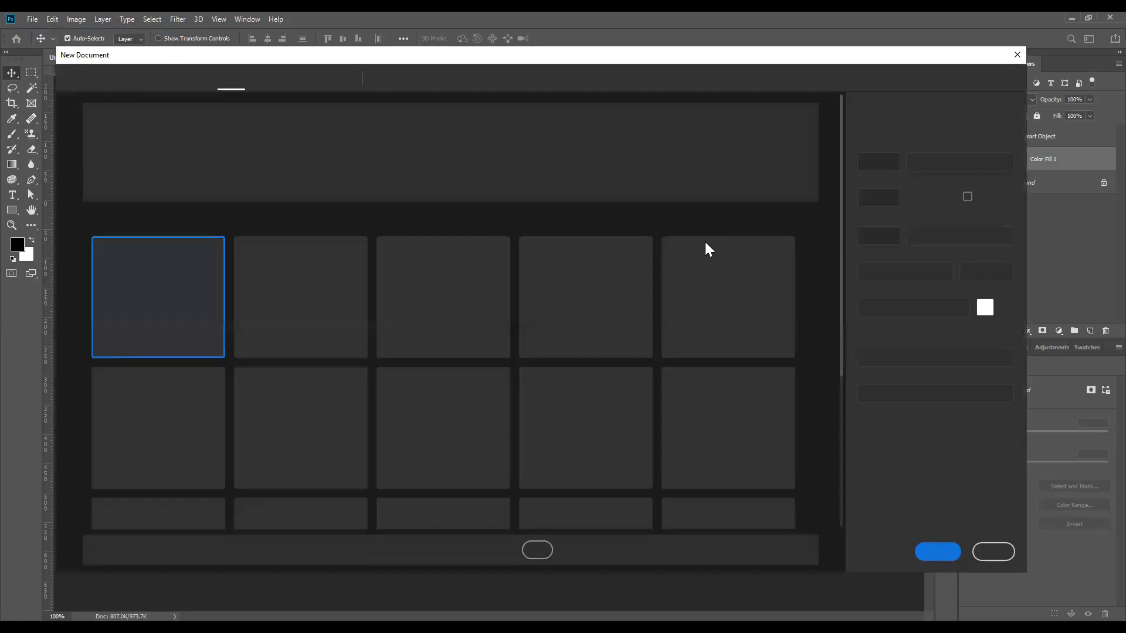
double_click(892, 123)
text(C)
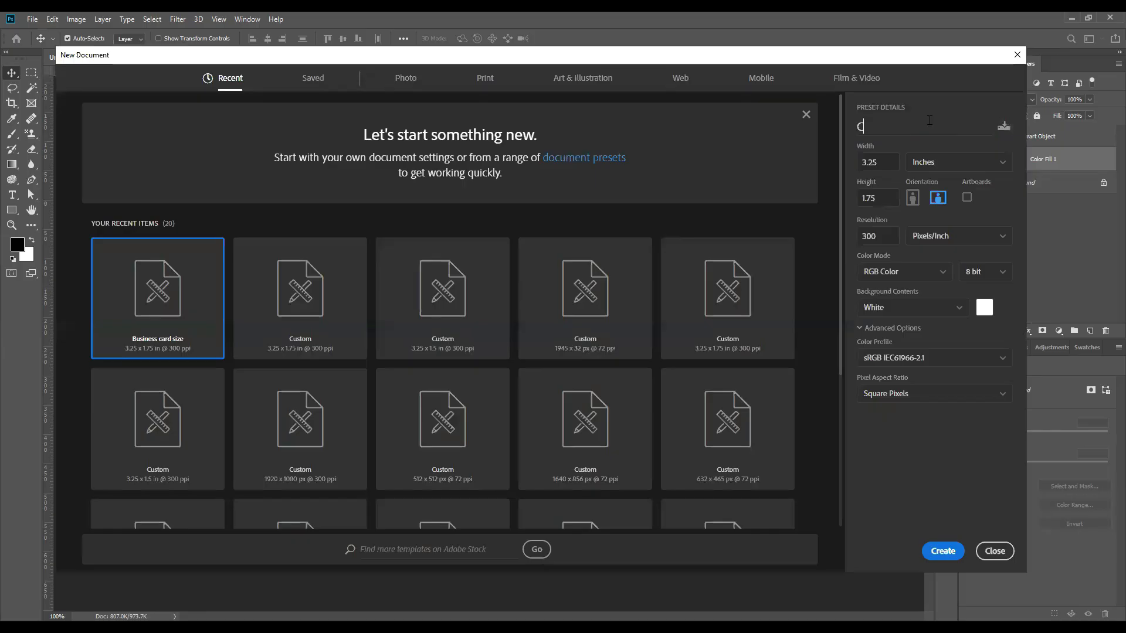
text(lass 1)
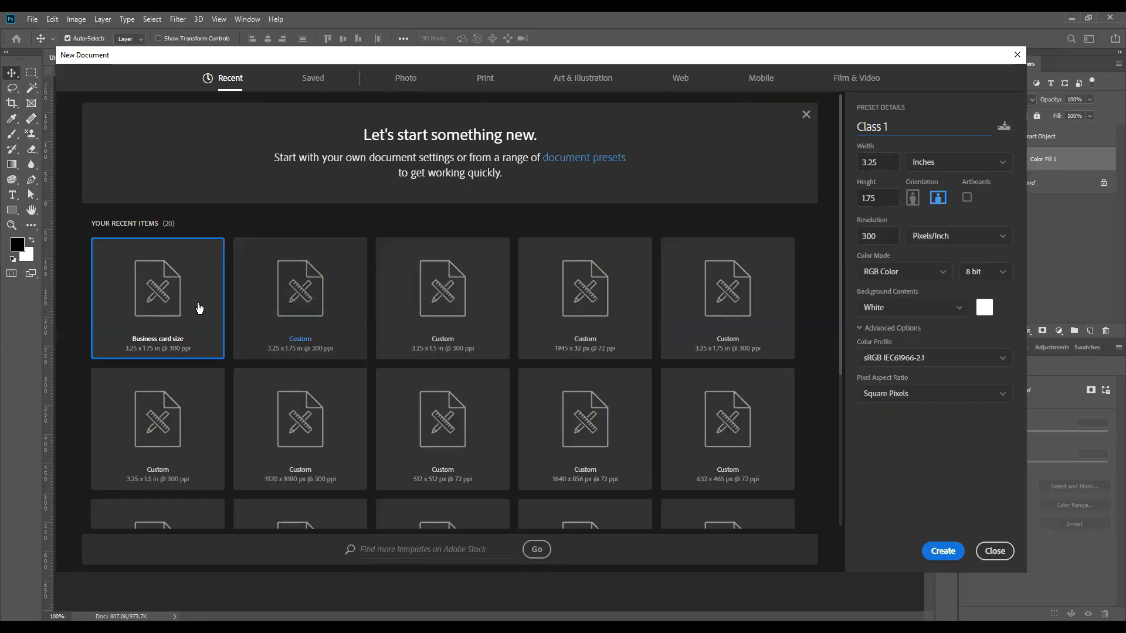
click(874, 163)
click(928, 168)
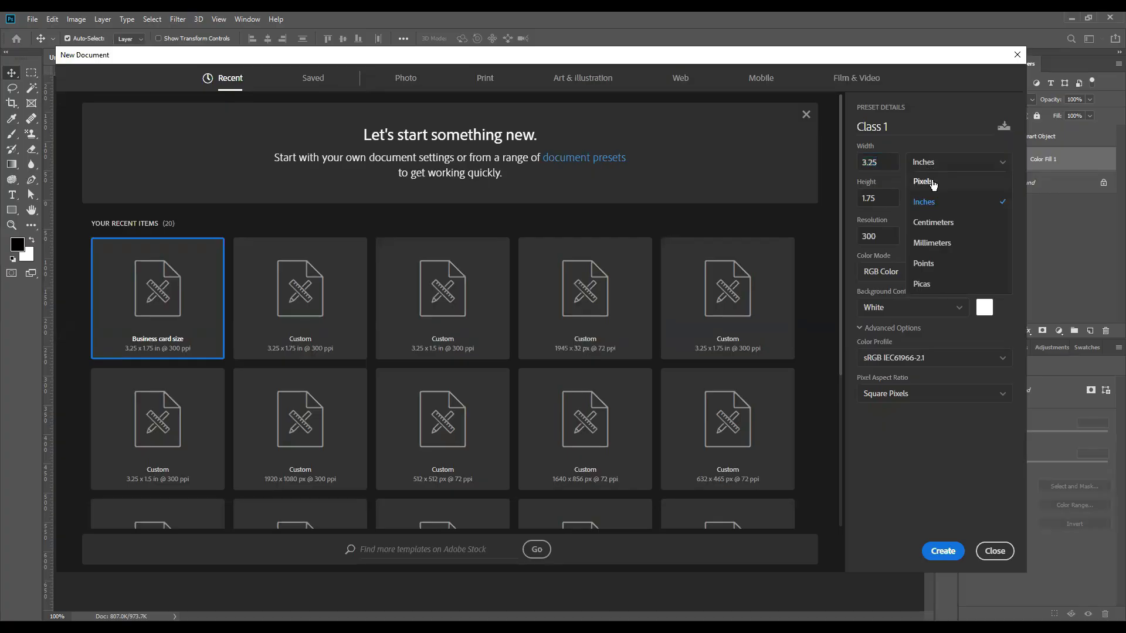
click(926, 182)
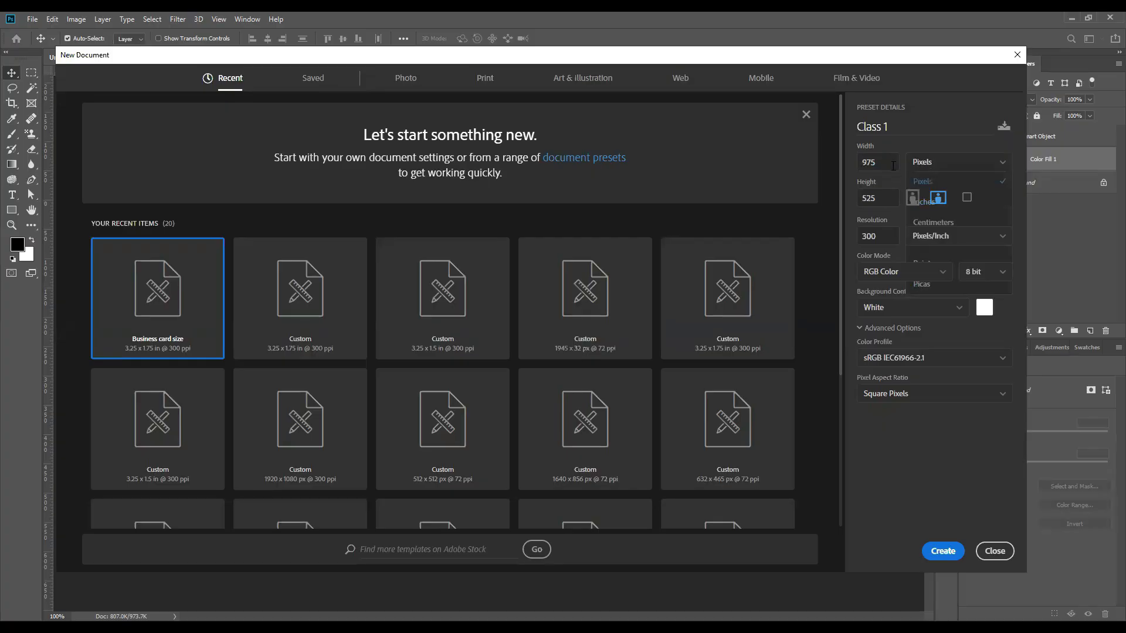
click(953, 162)
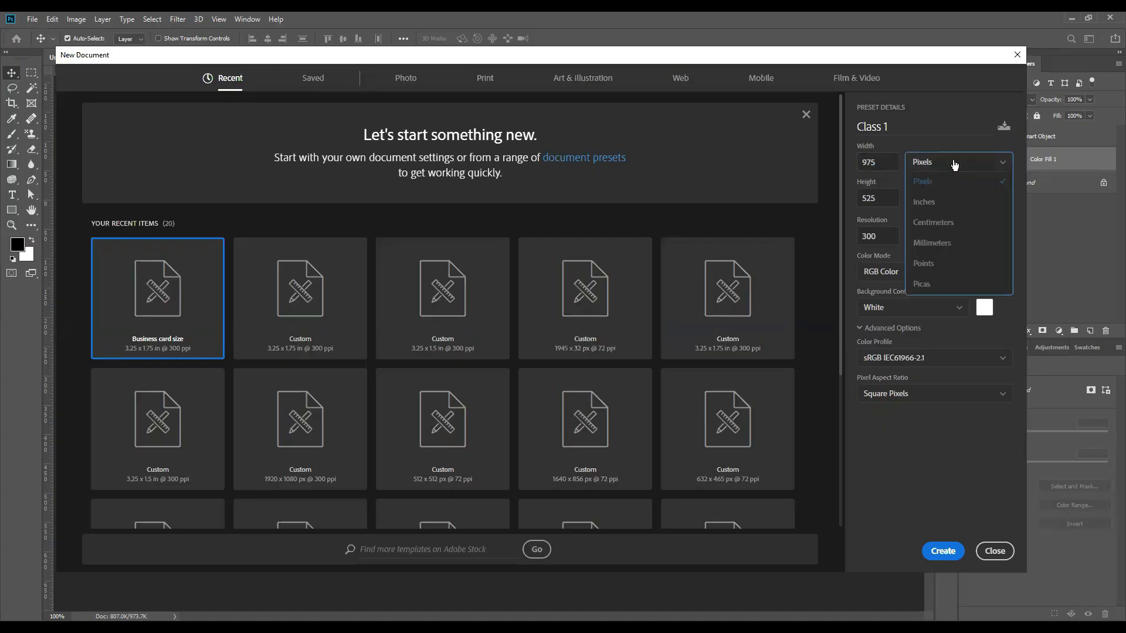
click(932, 203)
click(880, 162)
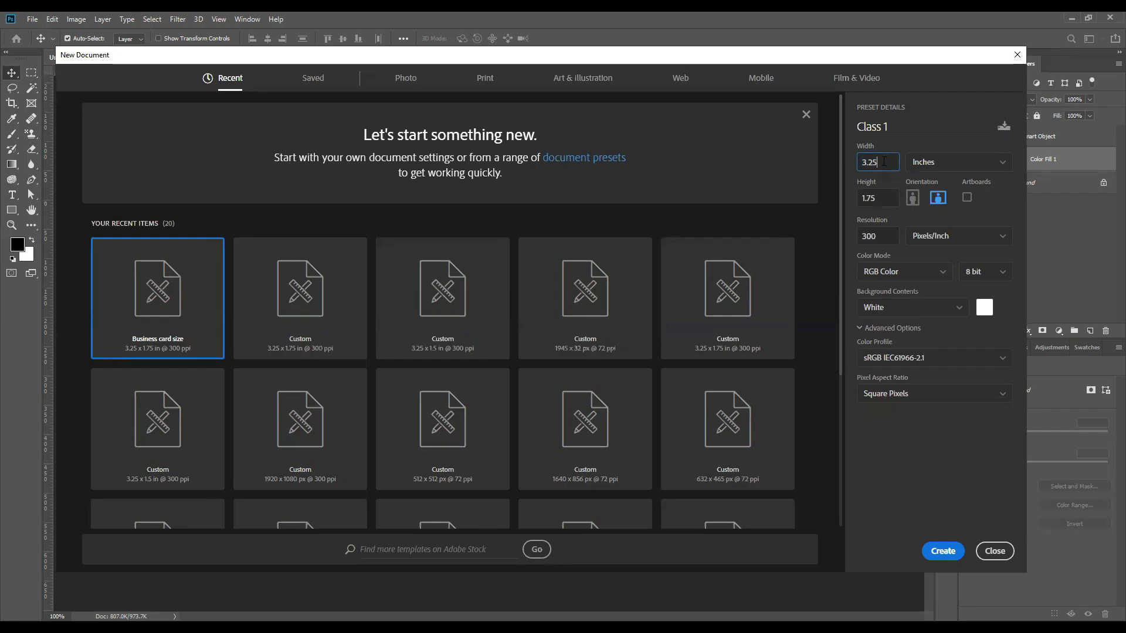
click(876, 196)
text(1.75)
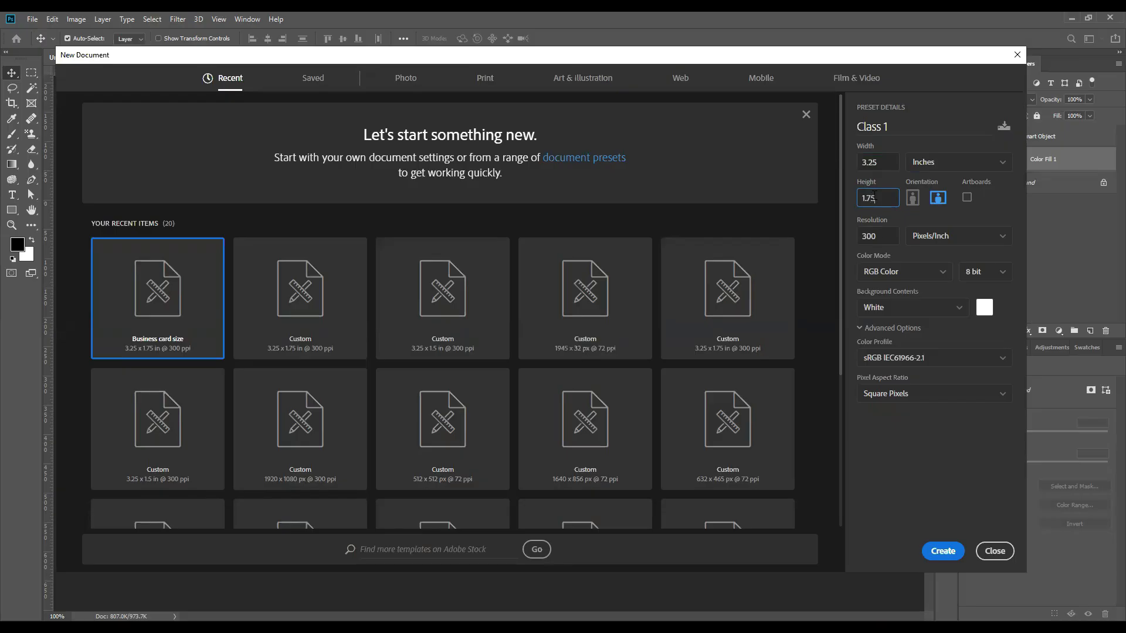
Step: Set the resolution to 300 pixels/inch, keep RGB Color, and create the document
click(884, 236)
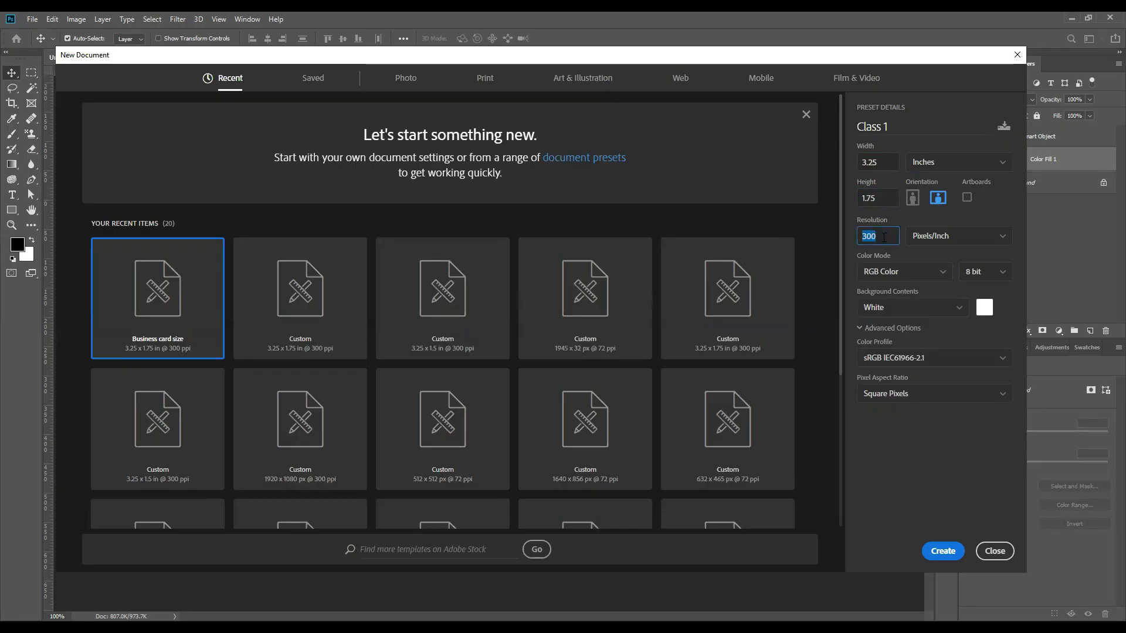
text(2)
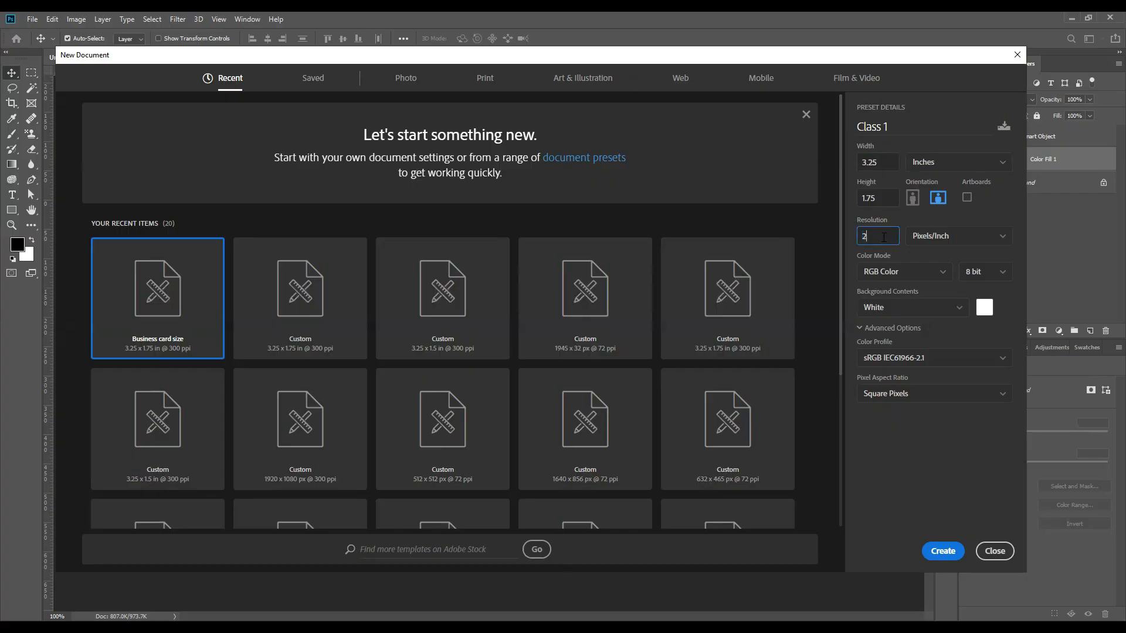
key(BackSpace)
text(72)
click(933, 276)
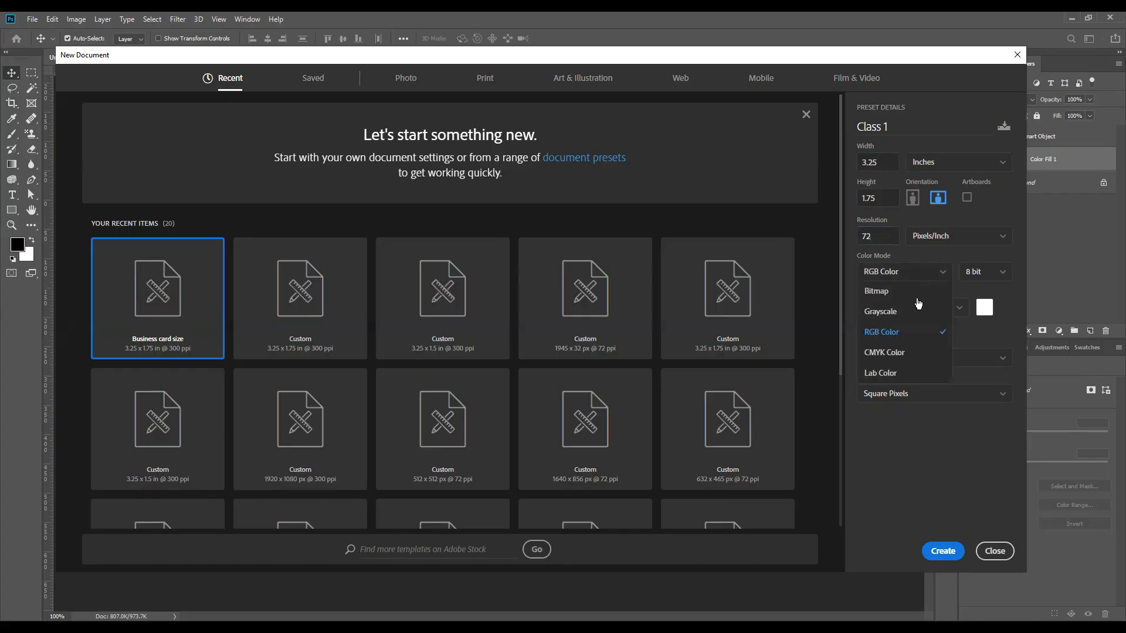
click(877, 334)
double_click(876, 236)
text(300)
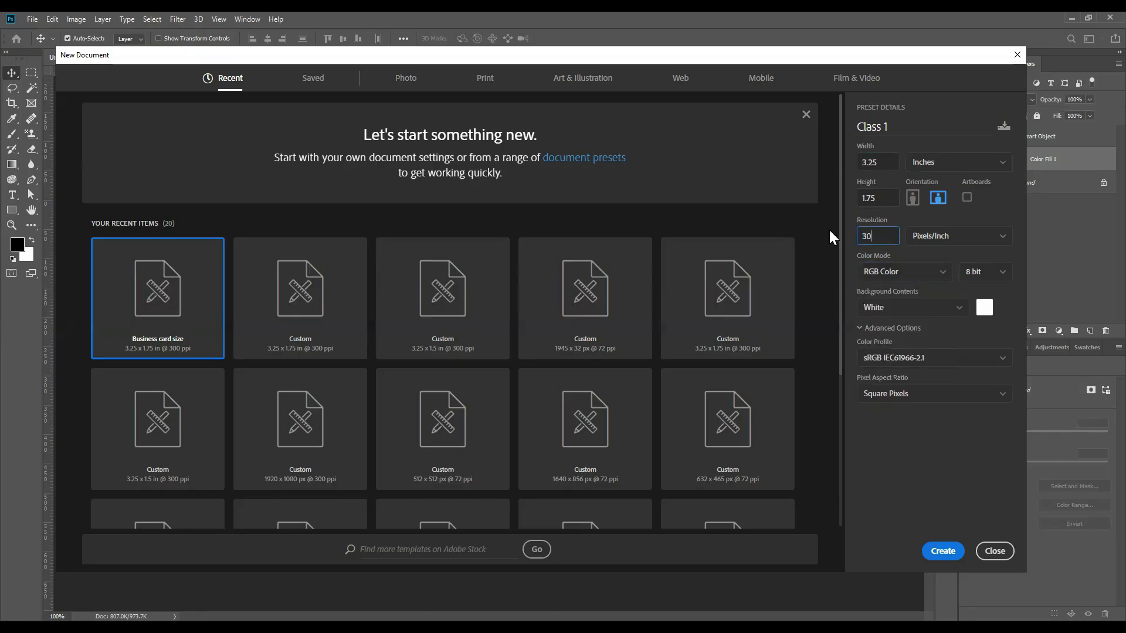
click(943, 551)
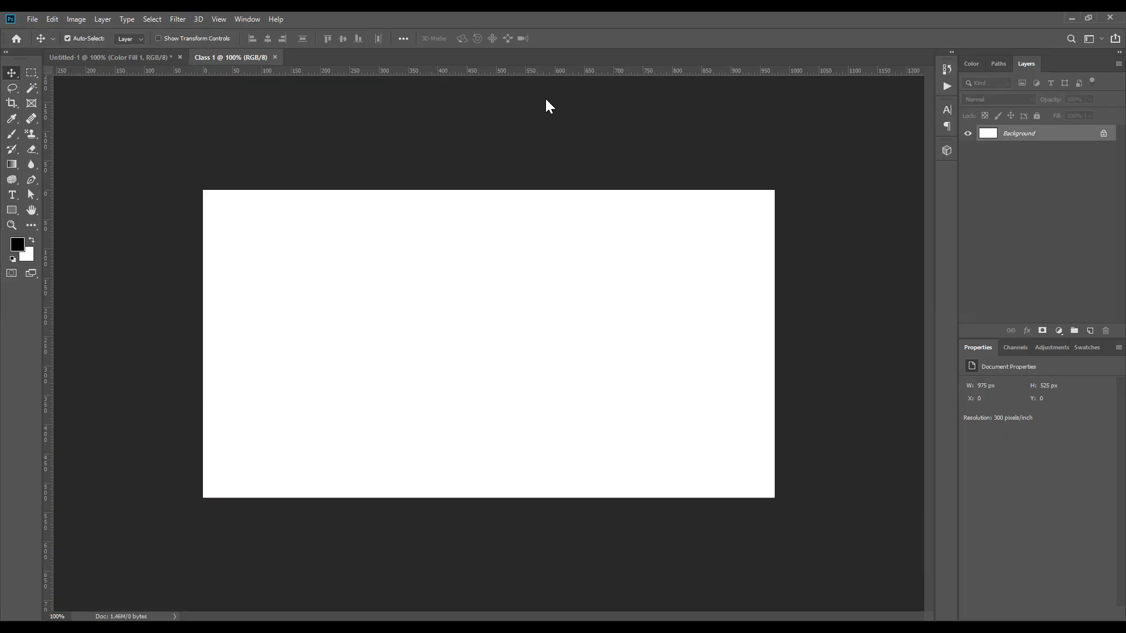
Step: Drag a horizontal guide from the ruler and snap it to the card's top edge
drag(549, 71, 549, 148)
key(ctrl+r)
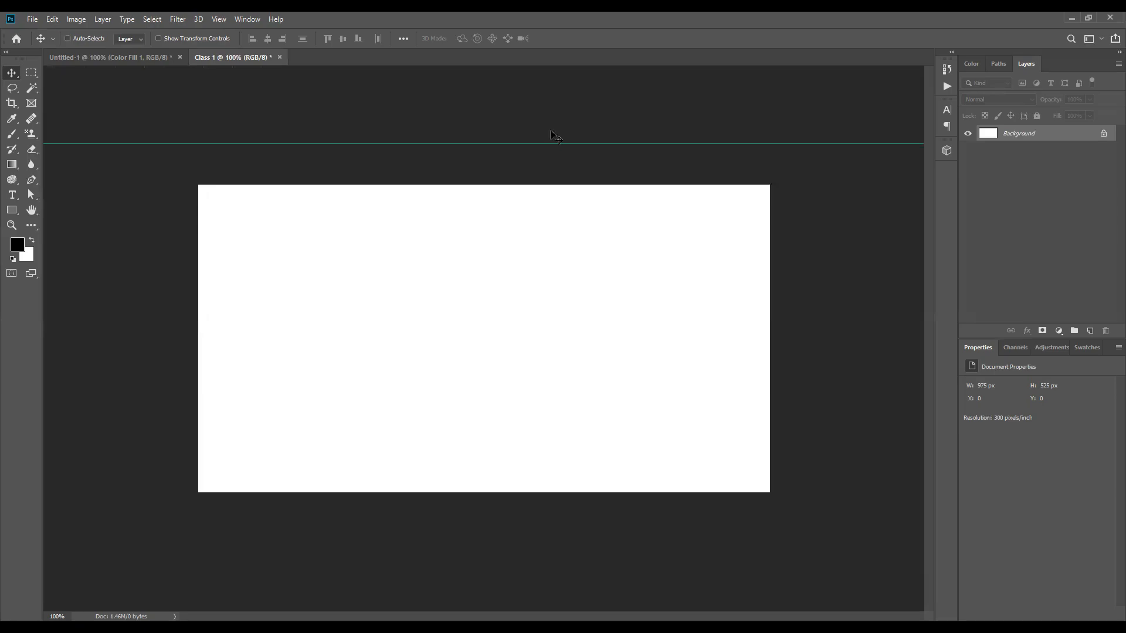
key(ctrl)
key(ctrl+r)
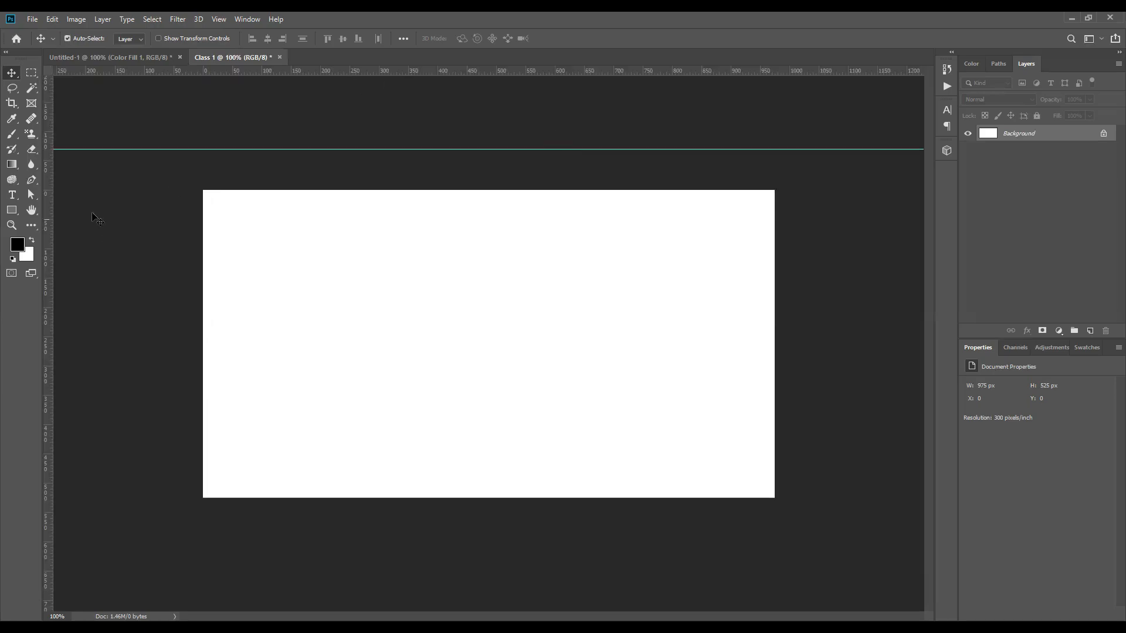
key(ctrl)
drag(469, 149, 460, 190)
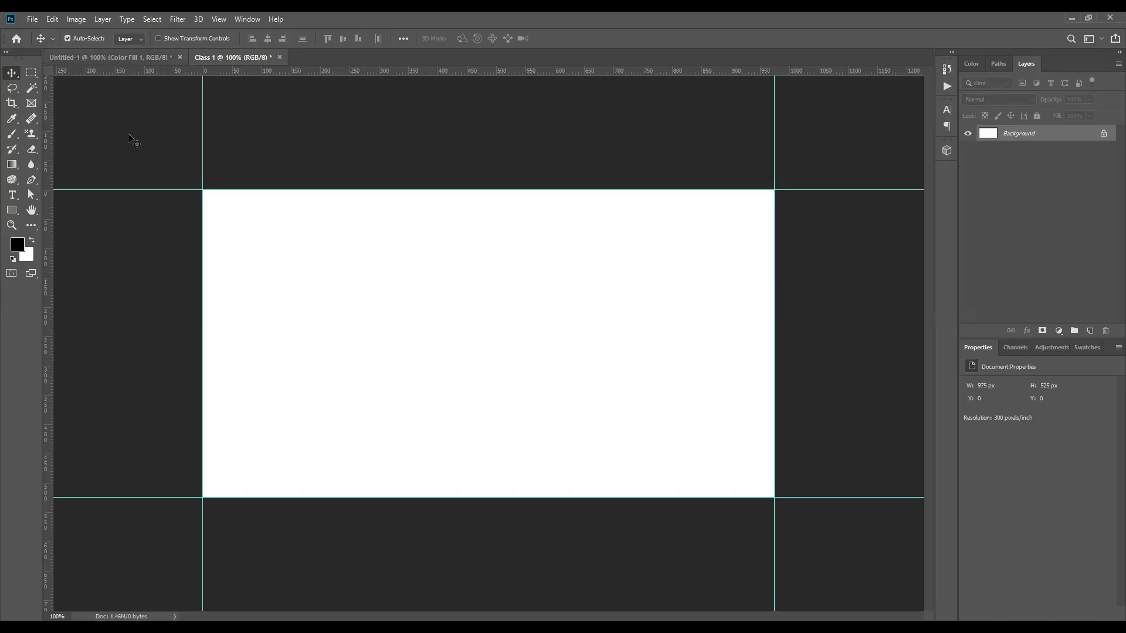
key(alt+e)
Step: Add 0.25 inch relative width and height in Canvas Size with an orange extension colour
key(Right)
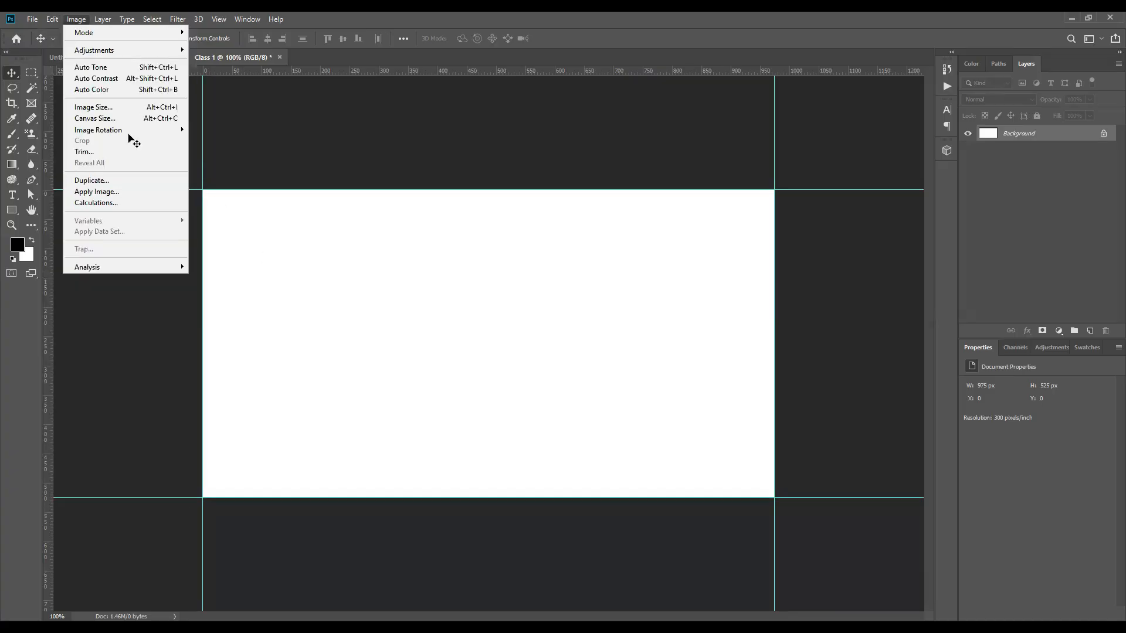
click(87, 117)
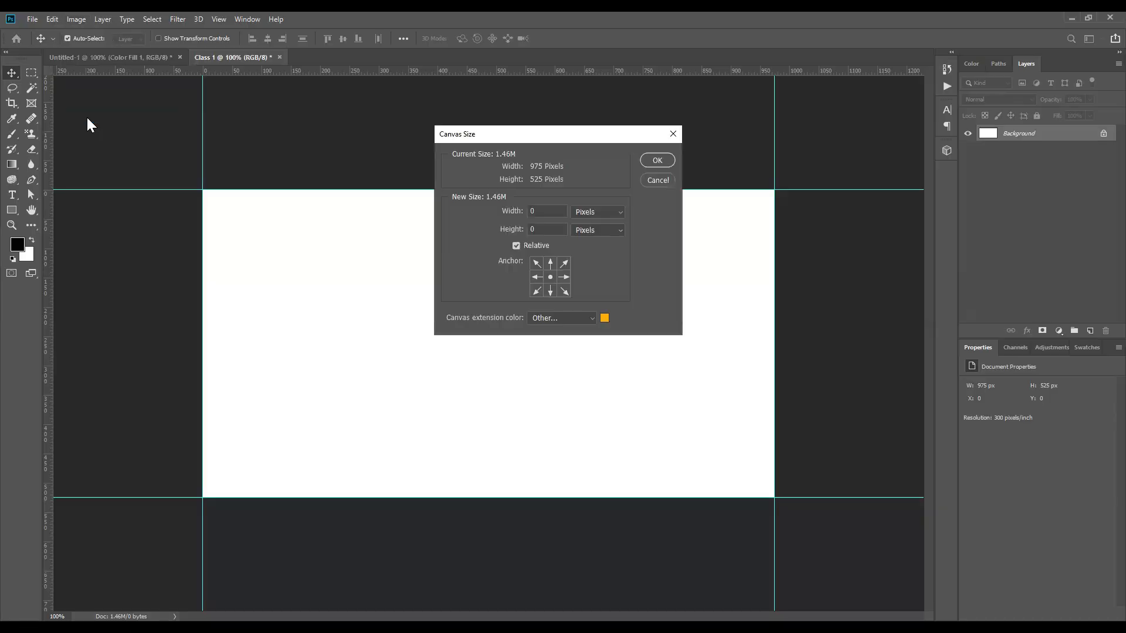
click(669, 142)
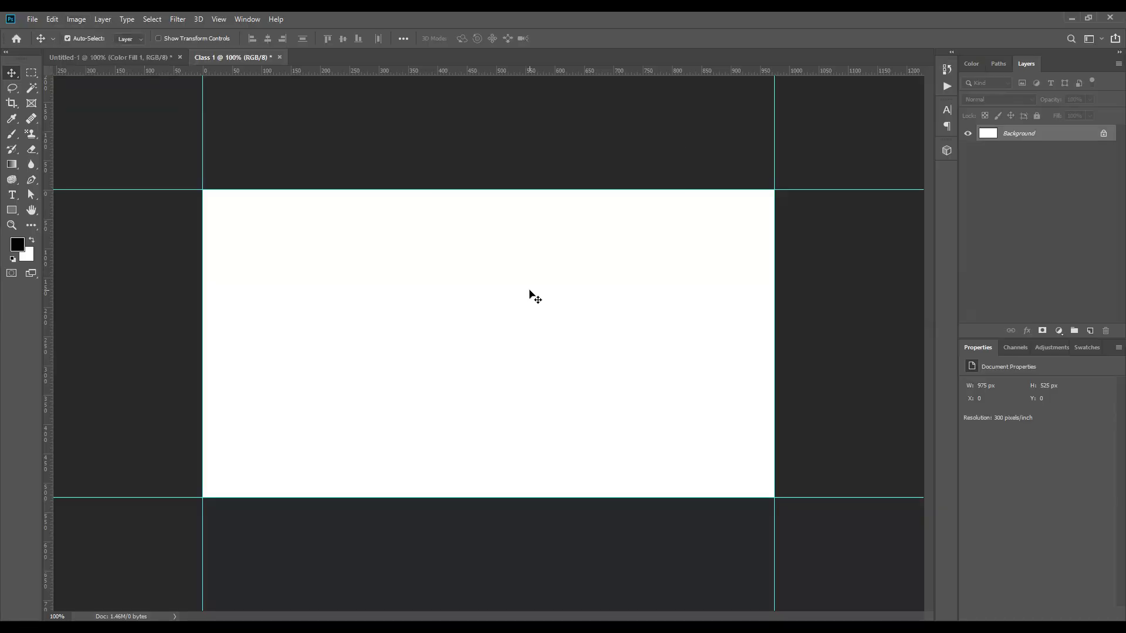
key(ctrl)
key(ctrl+alt+c)
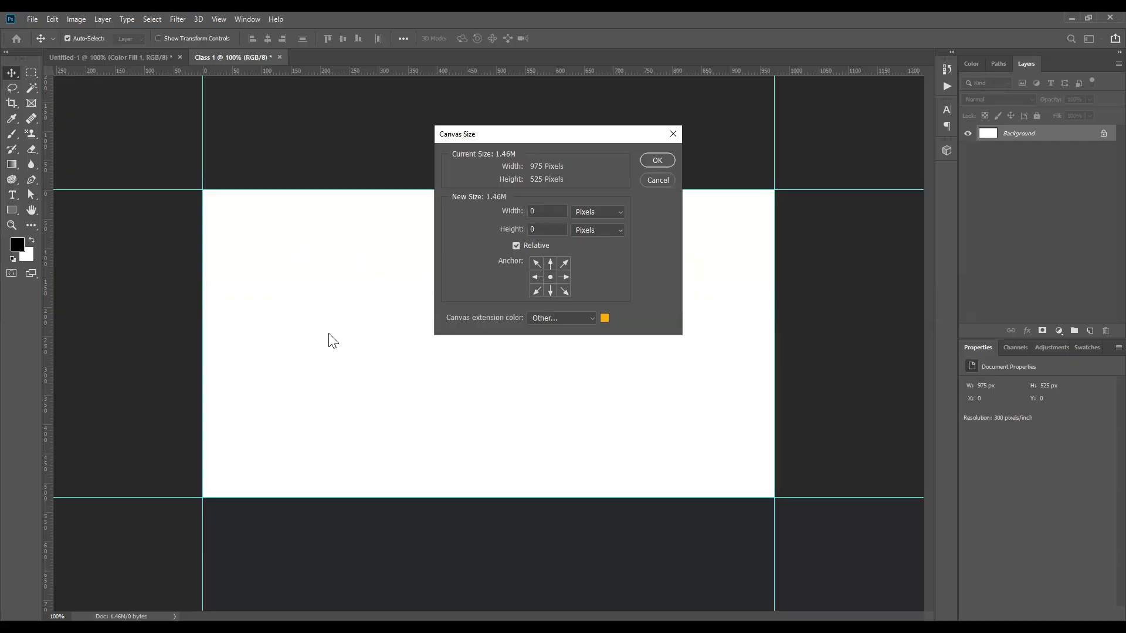
click(592, 211)
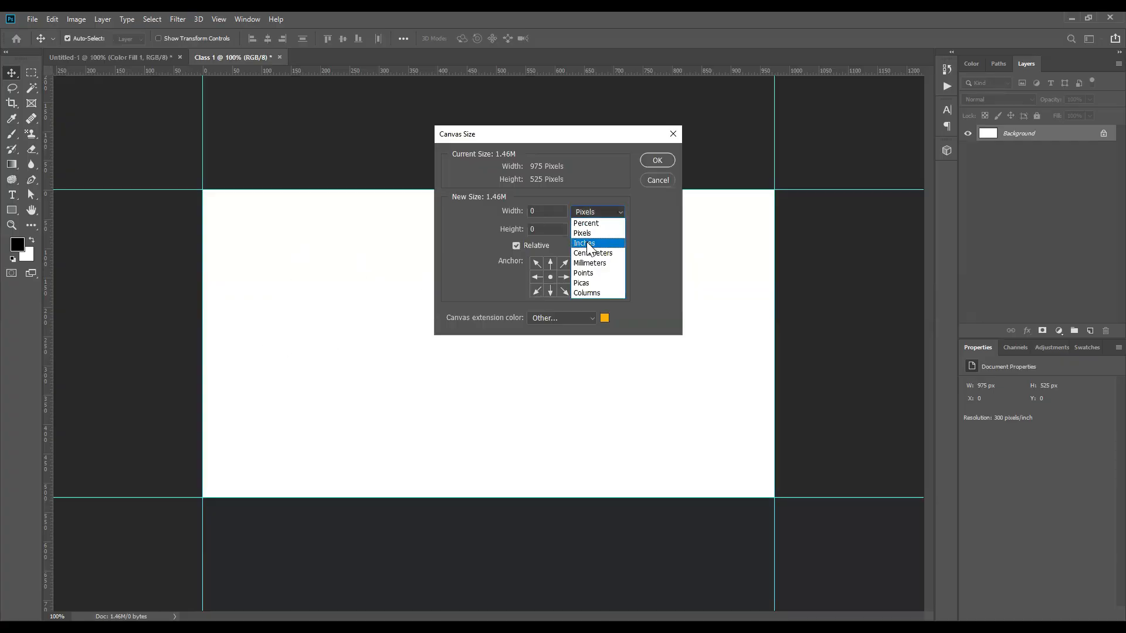
click(588, 244)
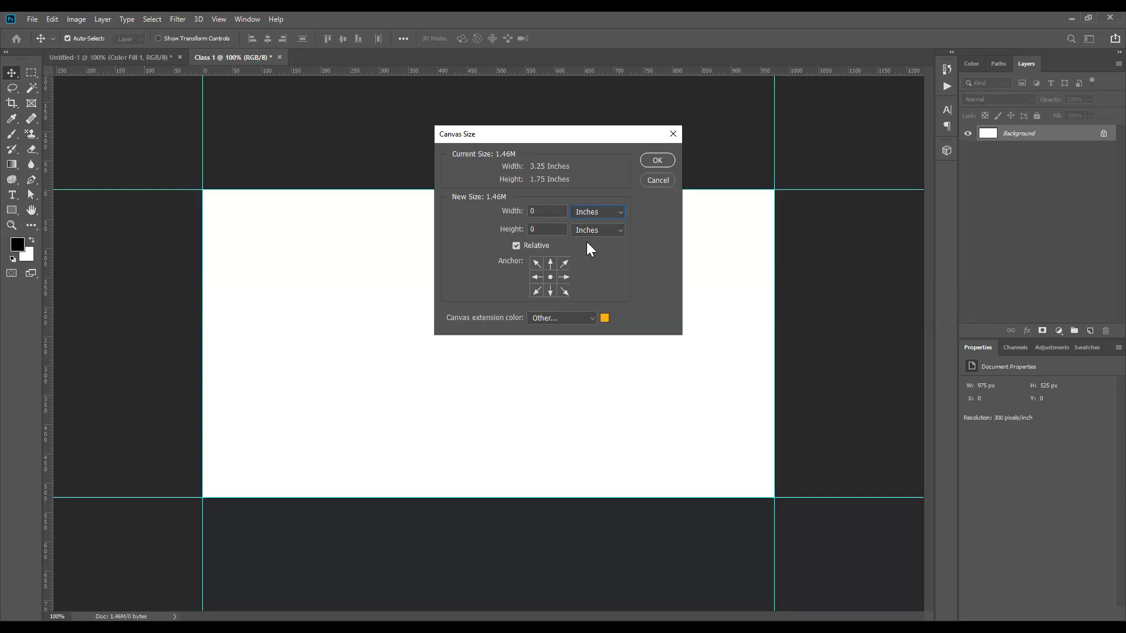
double_click(550, 206)
text(0.25)
click(549, 227)
text(.25)
click(658, 161)
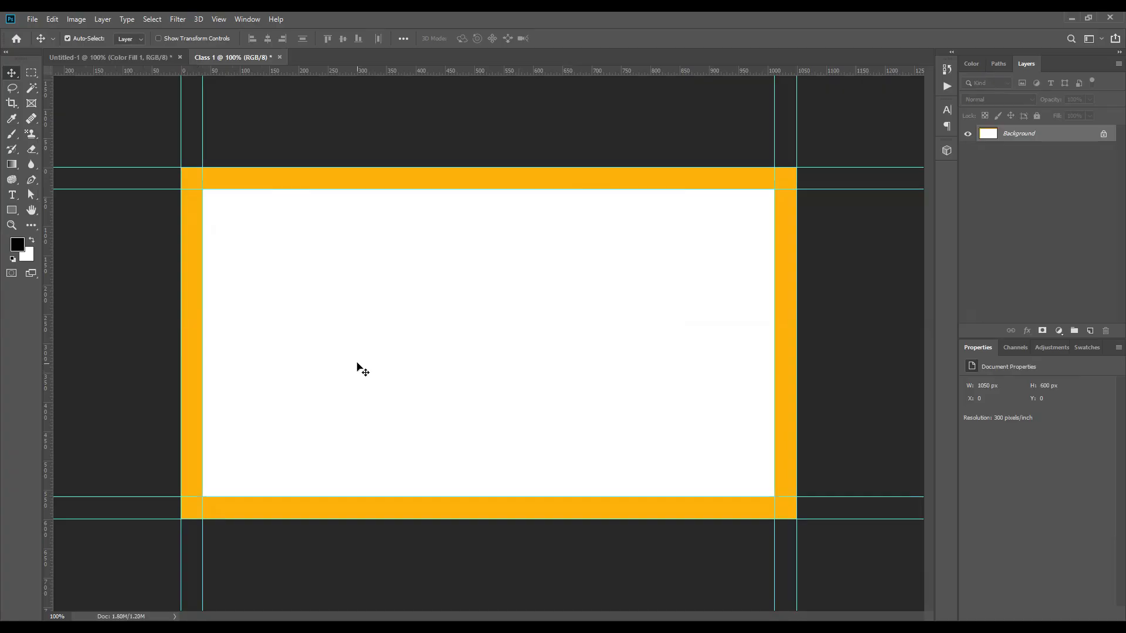
key(ctrl+alt)
Step: Add another 0.25 inch relative width and height with a purple extension colour
key(ctrl+alt+c)
click(540, 208)
key(BackSpace)
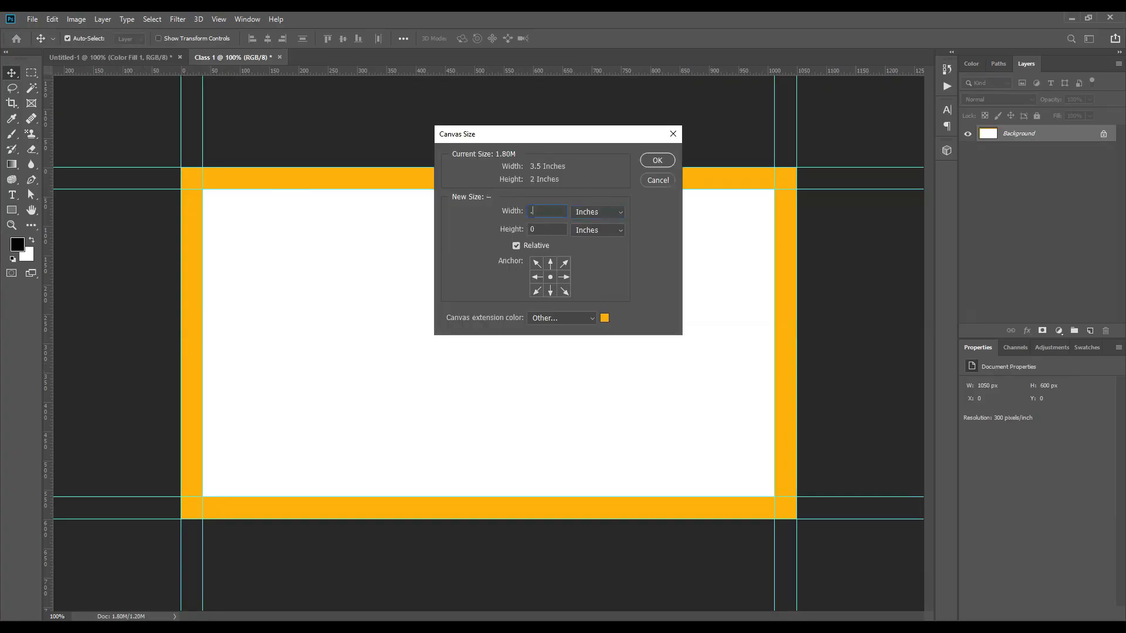
text(0.25)
key(Tab)
key(Tab)
text(0.25)
click(604, 319)
drag(857, 328, 843, 197)
click(959, 191)
click(657, 160)
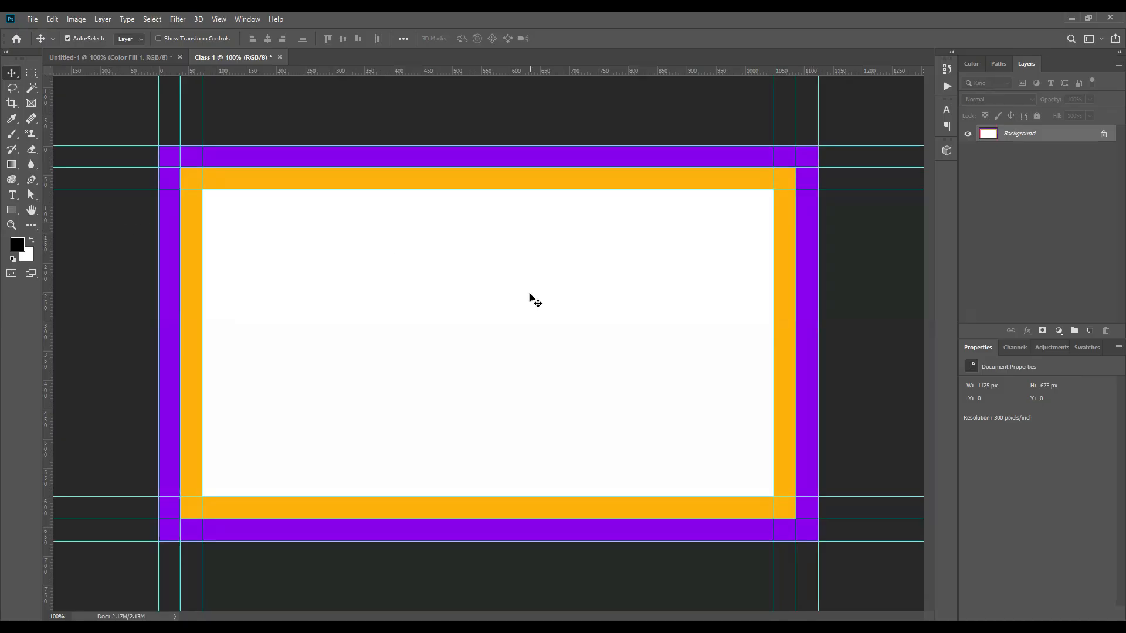
Step: Fill the entire Background layer with a solid colour using Ctrl+Backspace
key(ctrl)
key(ctrl+BackSpace)
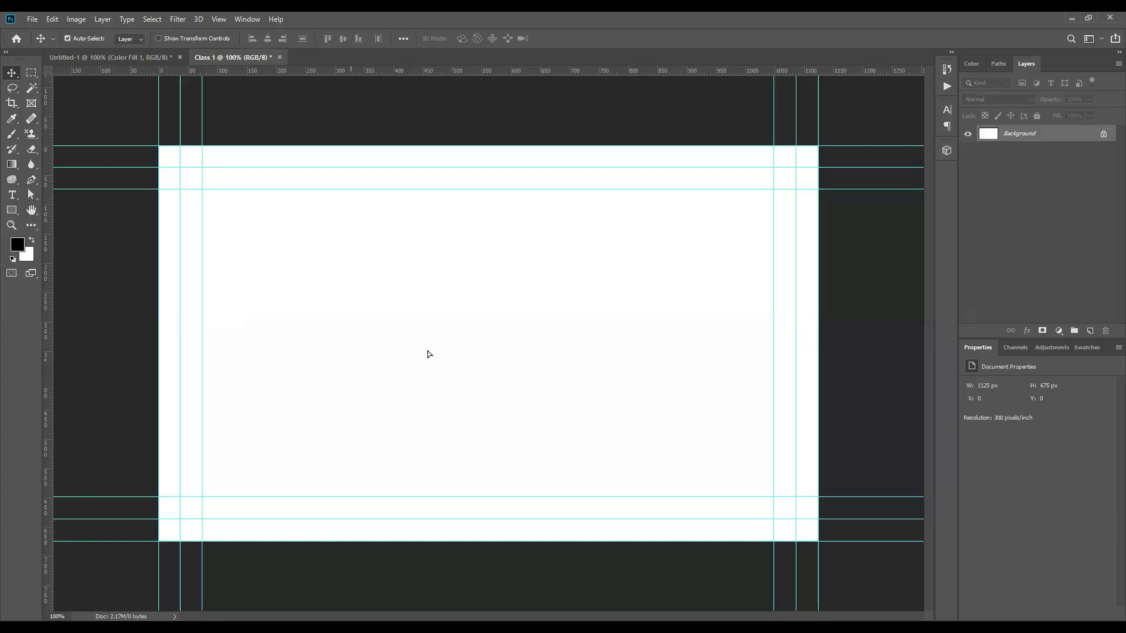
drag(427, 351, 452, 327)
click(649, 276)
key(ctrl+BackSpace)
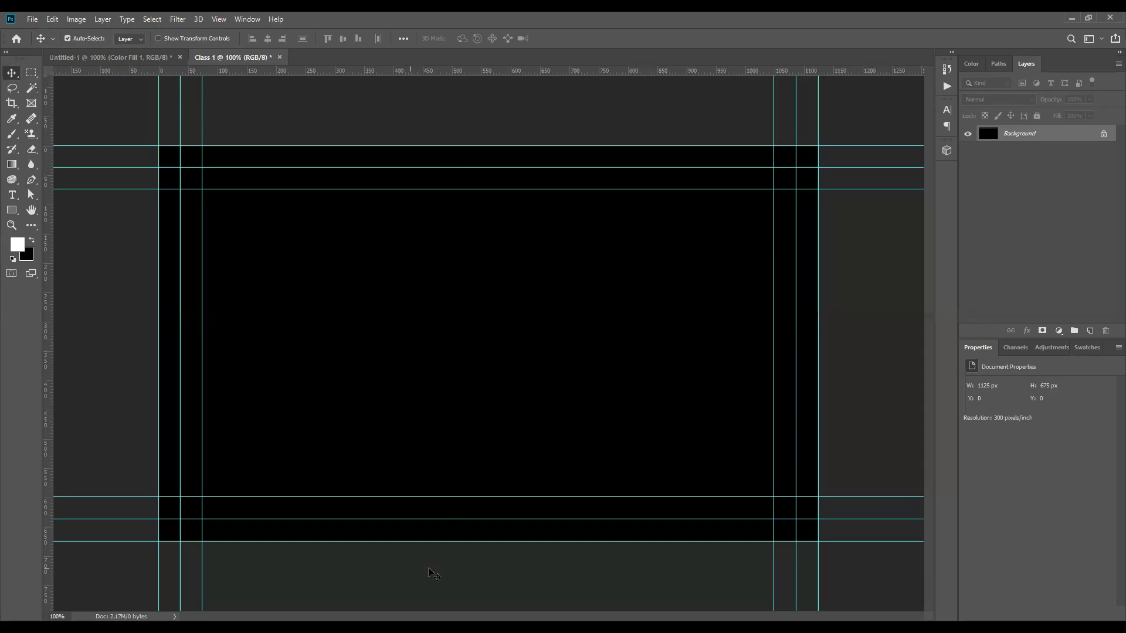
click(32, 240)
key(ctrl+BackSpace)
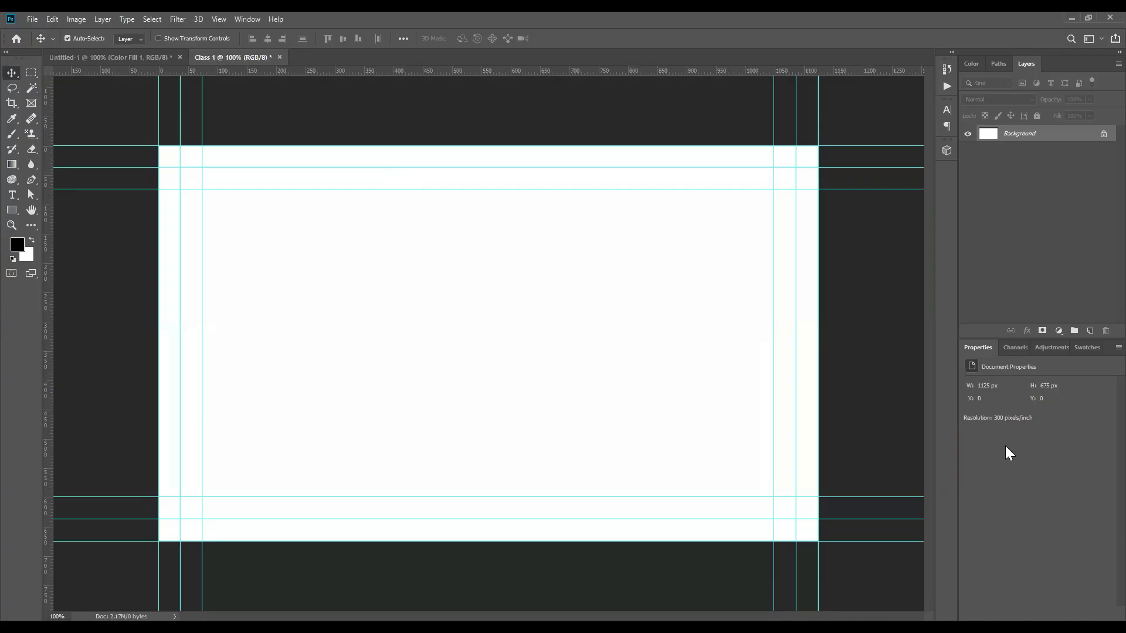
click(248, 19)
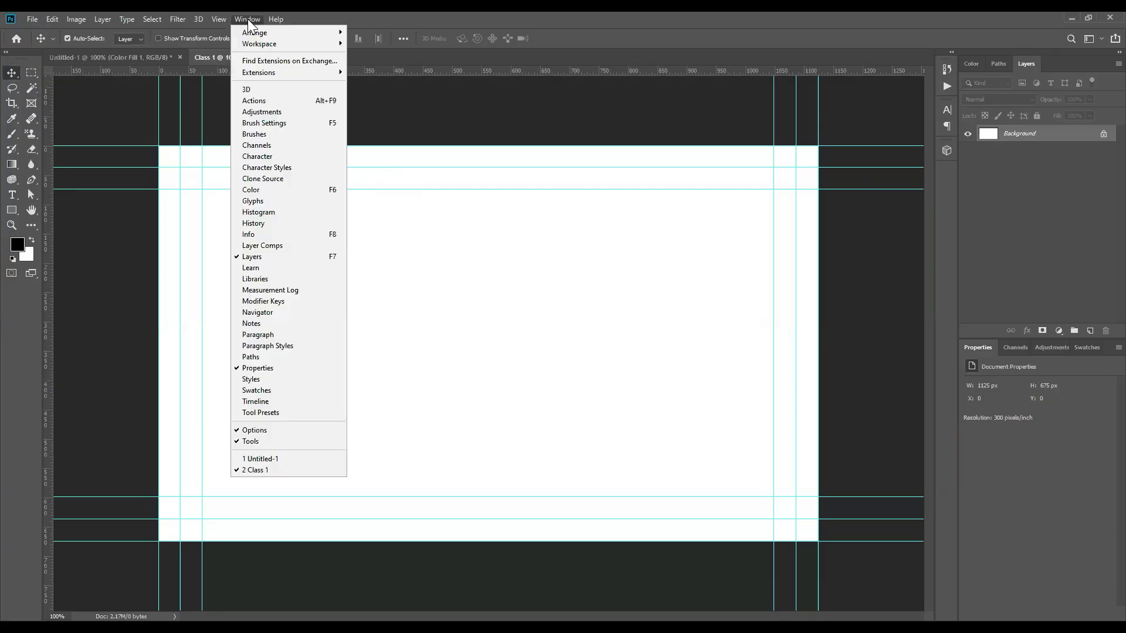
click(297, 261)
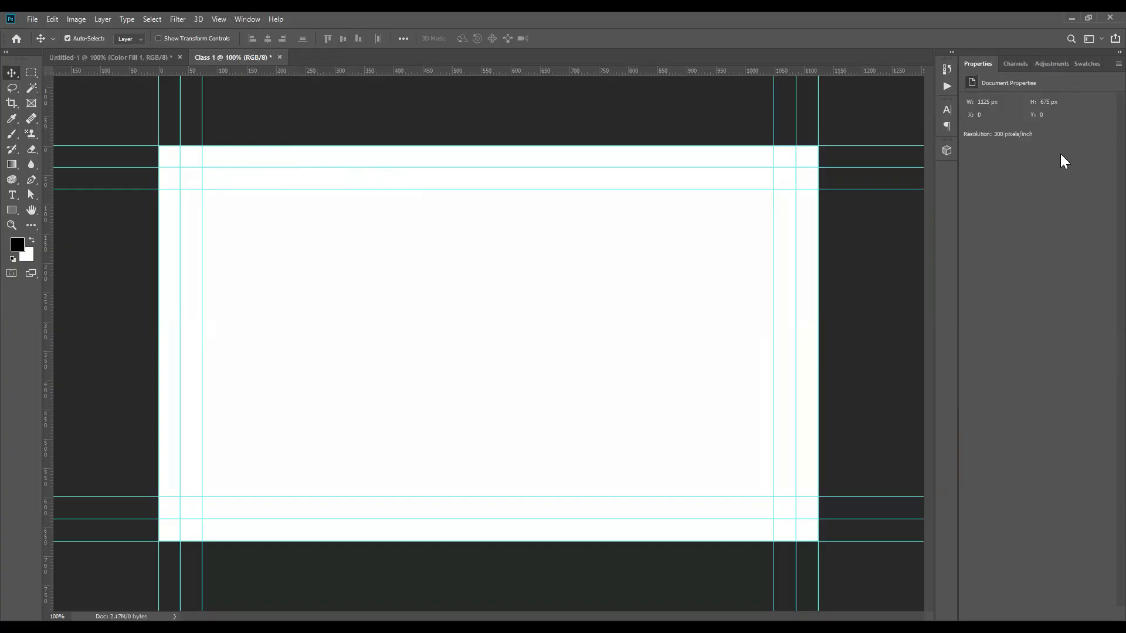
click(247, 19)
click(257, 258)
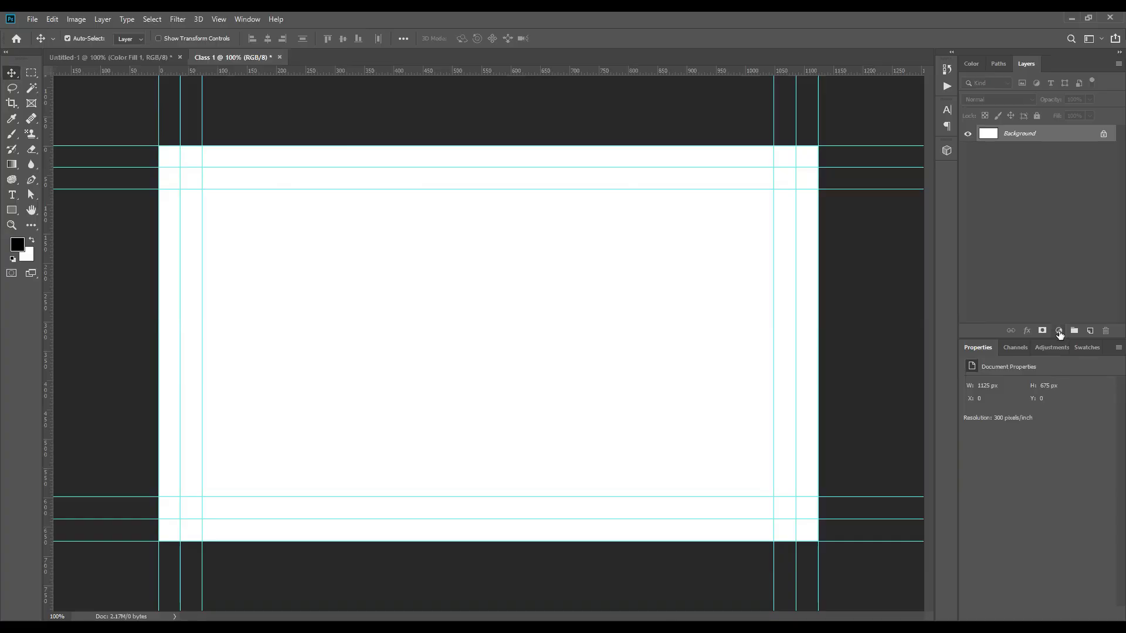
Step: Add a Solid Color fill layer with hex colour 1e1e1e over the card
click(1059, 332)
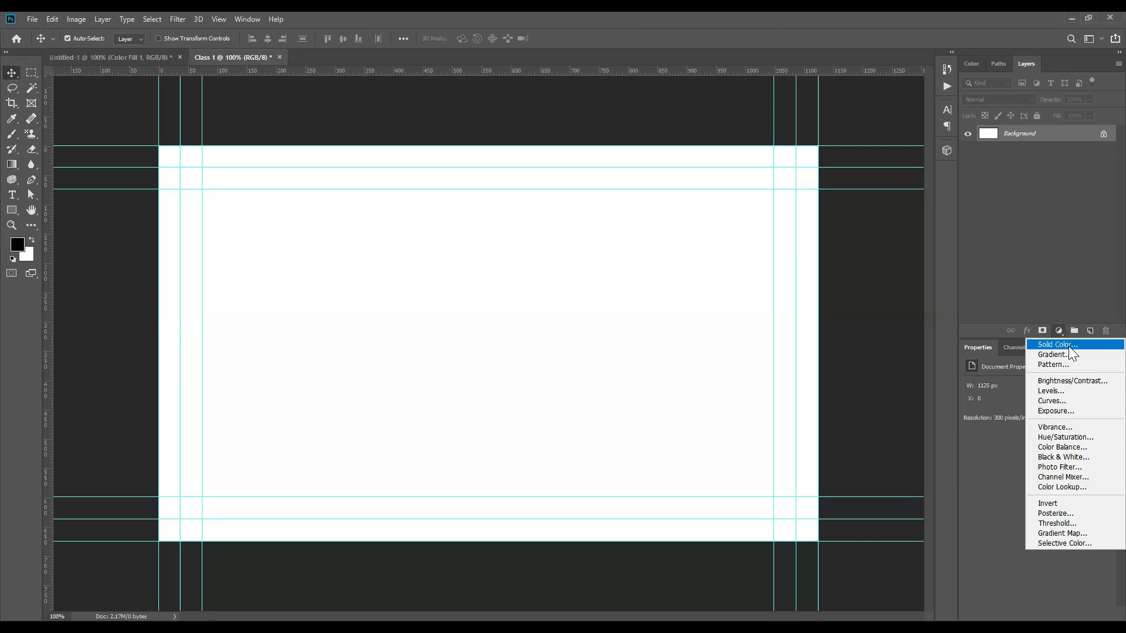
click(1050, 345)
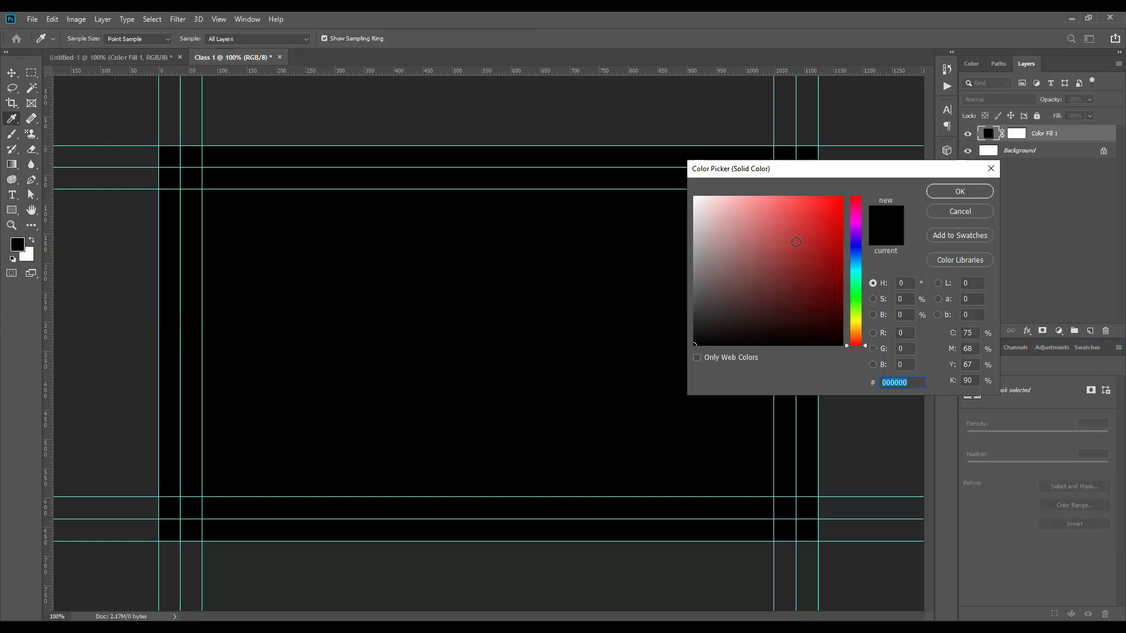
click(731, 335)
click(446, 268)
click(696, 327)
drag(695, 327, 694, 333)
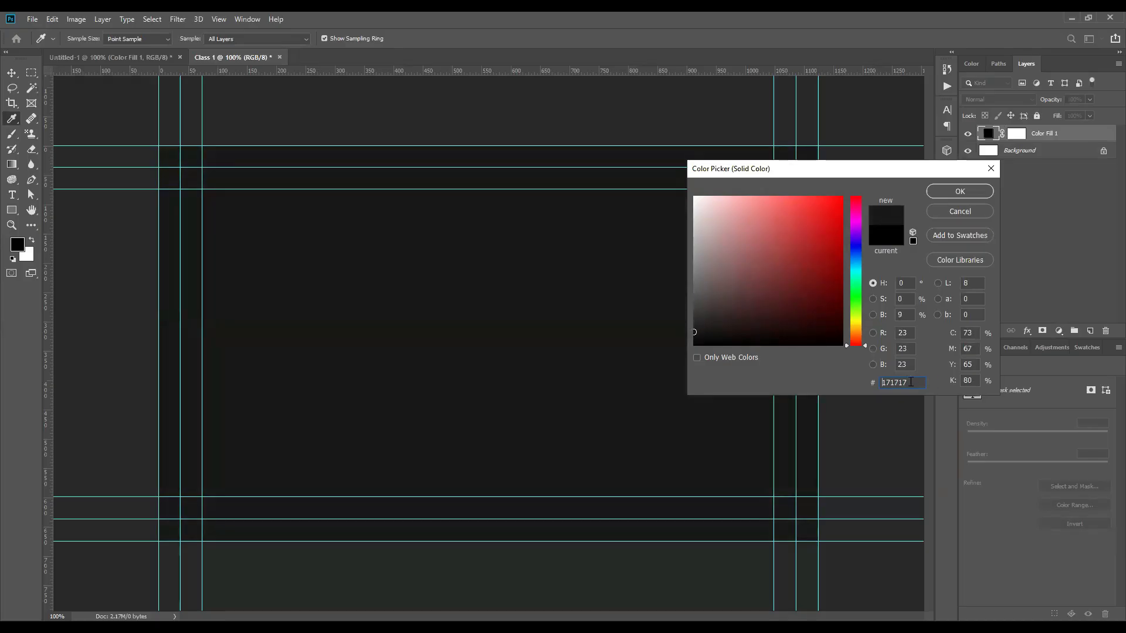
text(1e1e1e)
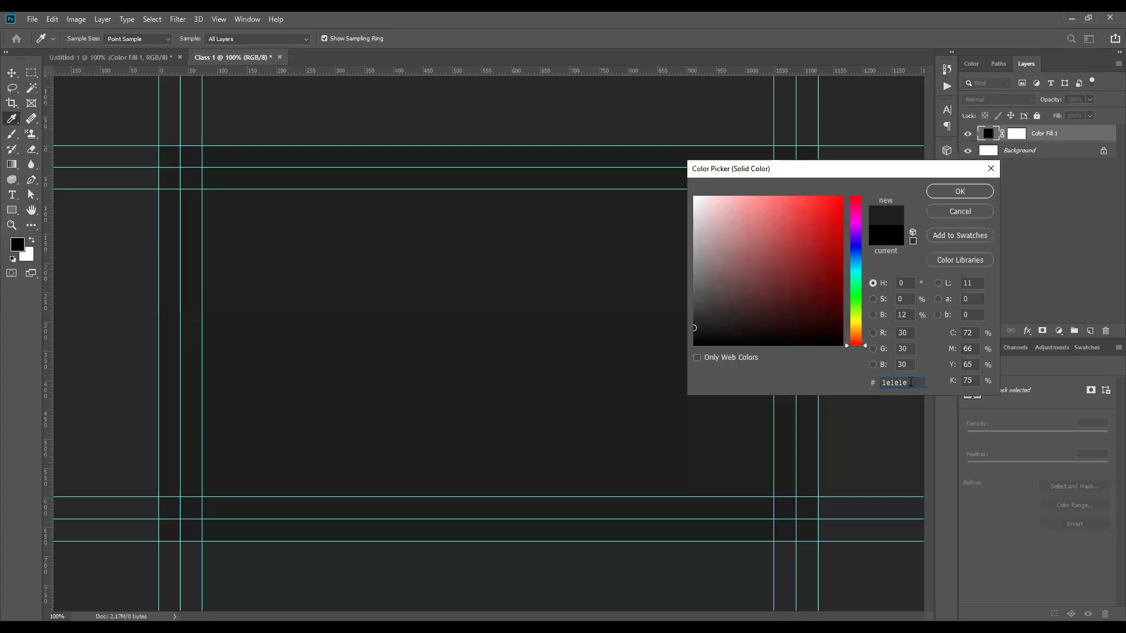
click(960, 191)
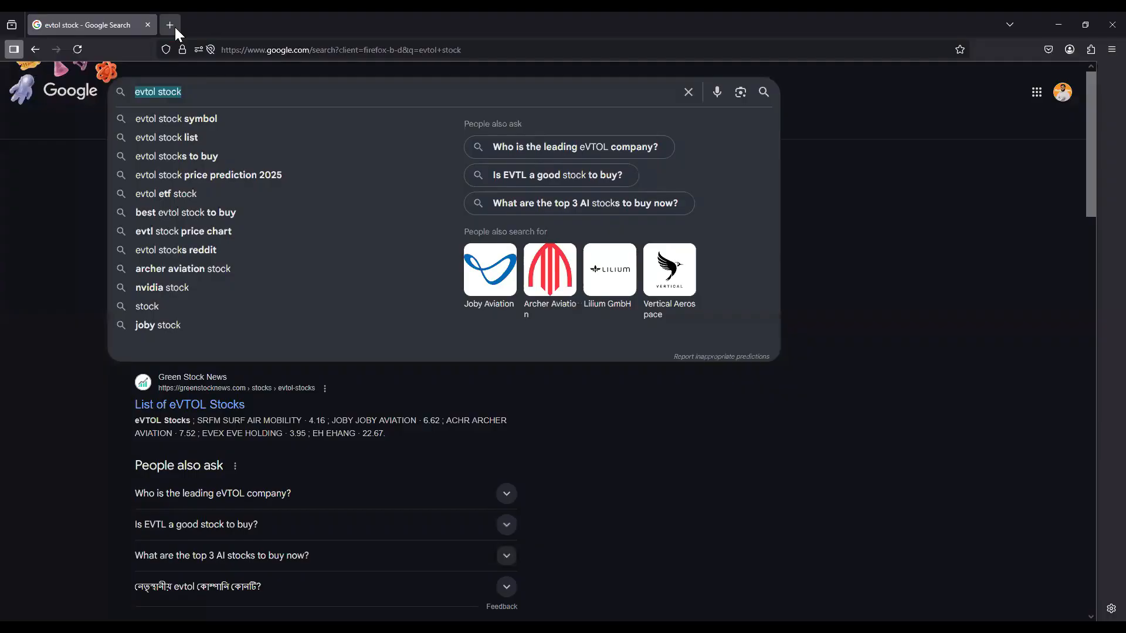
Step: Open freepik.com in a new browser tab and search for 'map pattern'
click(174, 27)
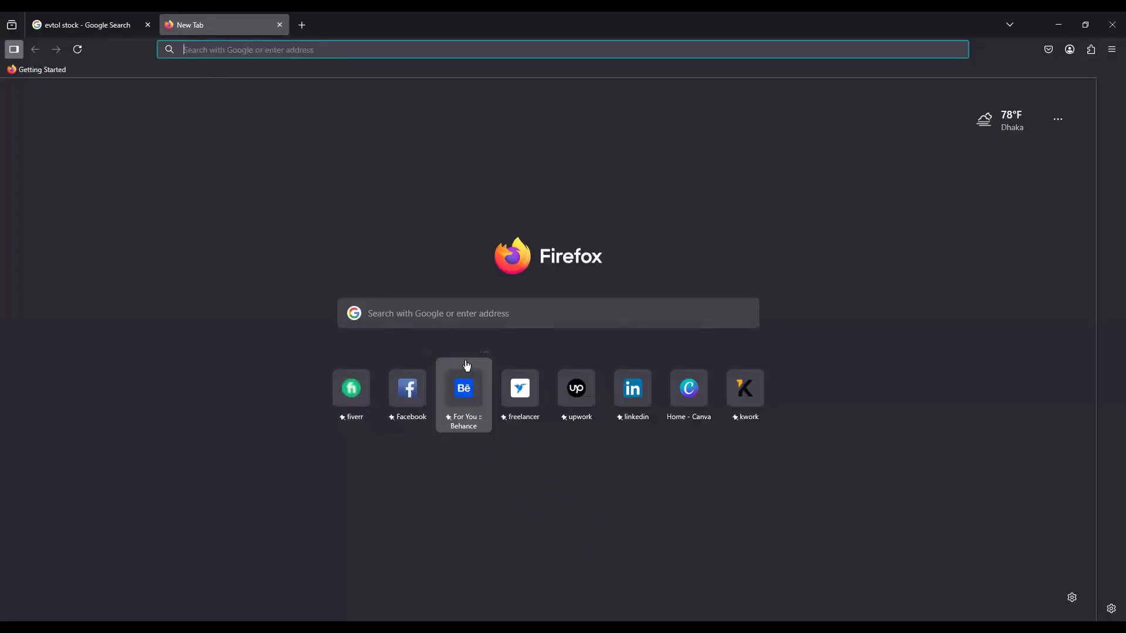
click(463, 315)
text(freepik.com/)
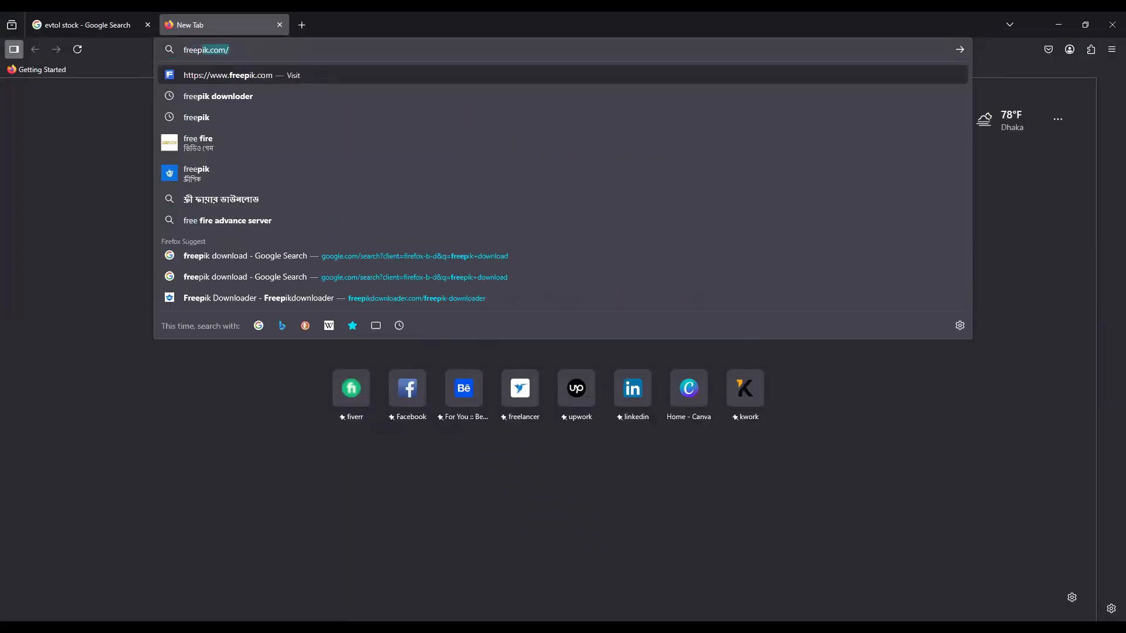
key(Return)
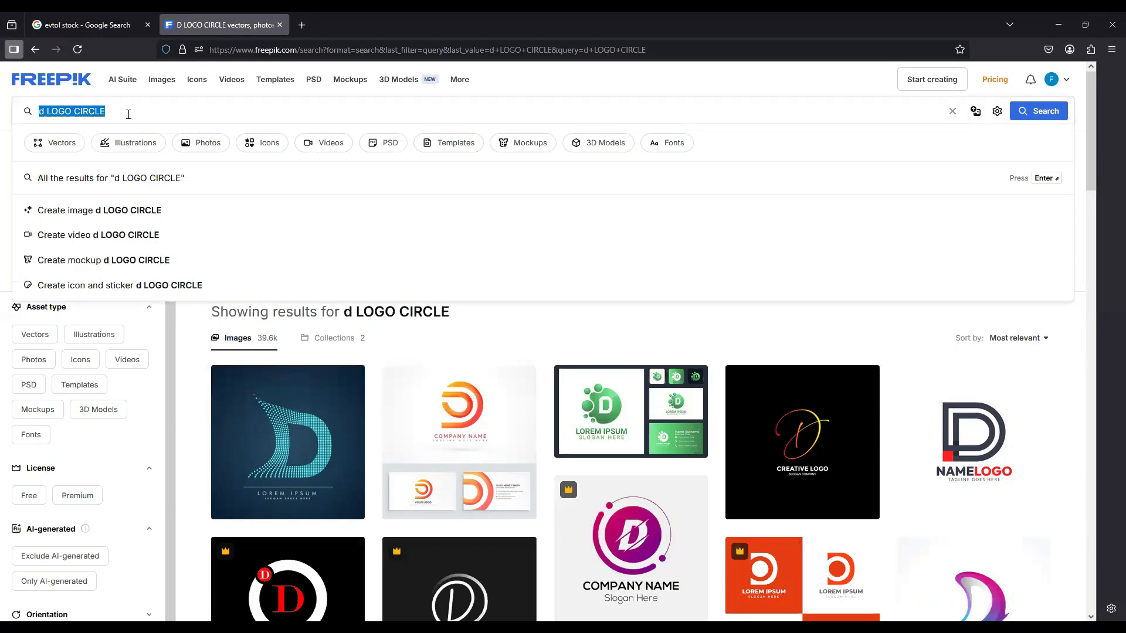
text(map)
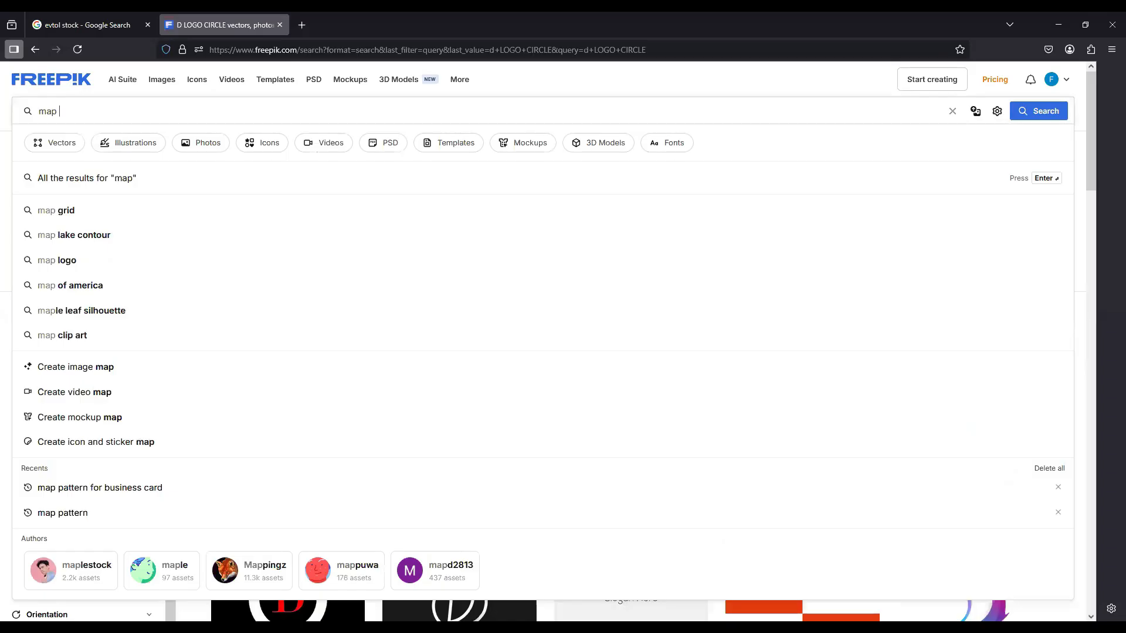
text( patt)
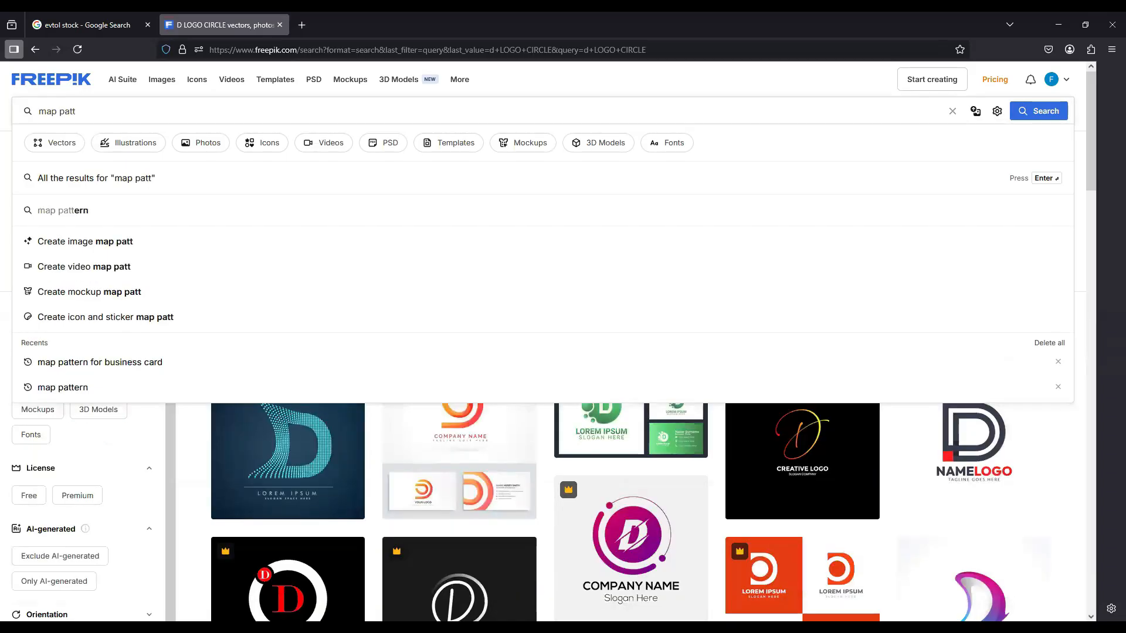
click(64, 210)
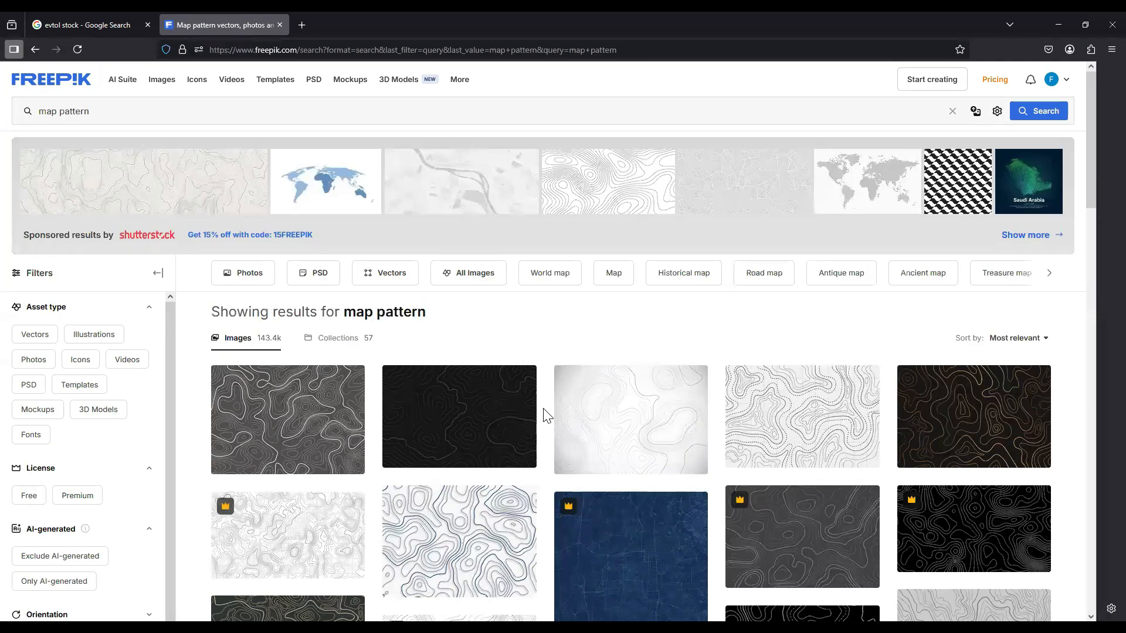
Step: Browse the 'map pattern' results and move on to page 2
scroll(547, 416, down, 4)
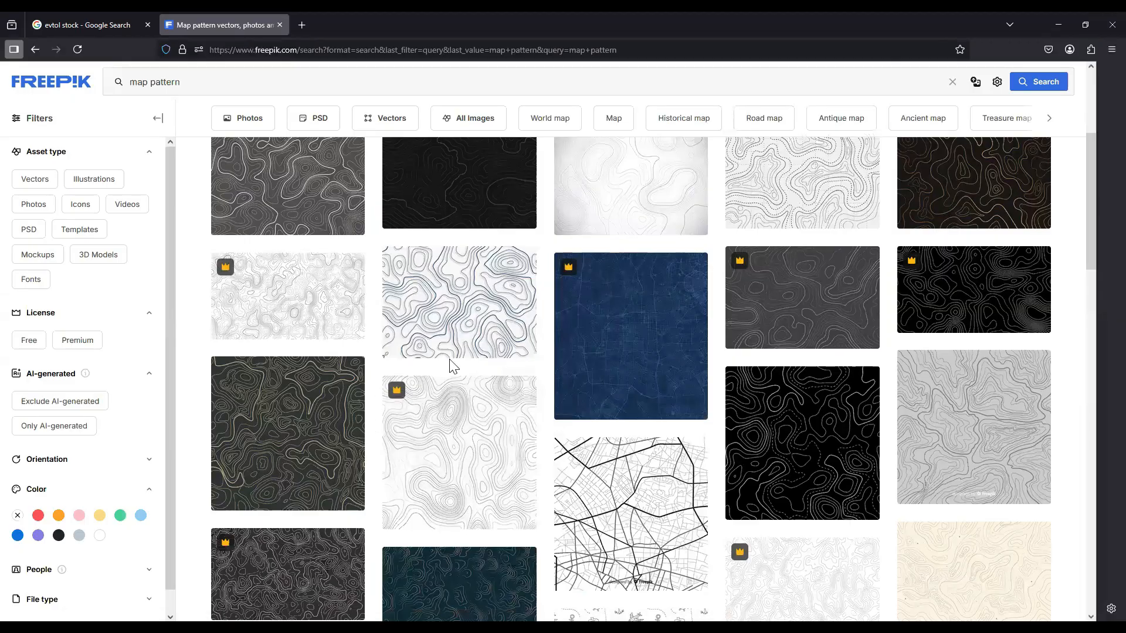
scroll(700, 333, down, 5)
scroll(516, 360, down, 10)
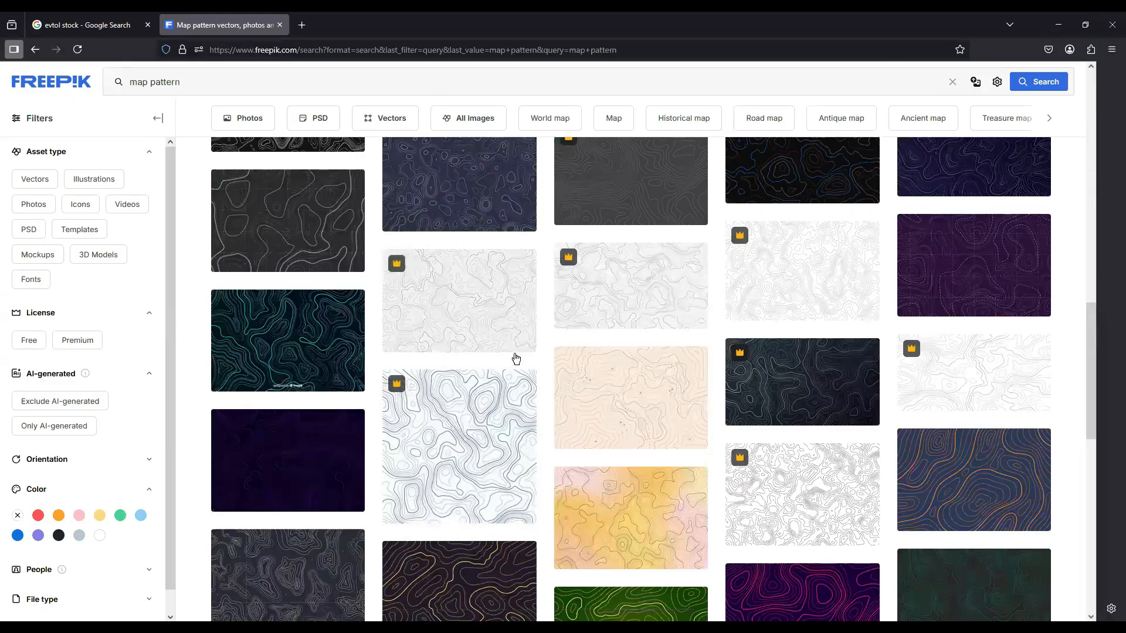
scroll(450, 351, up, 4)
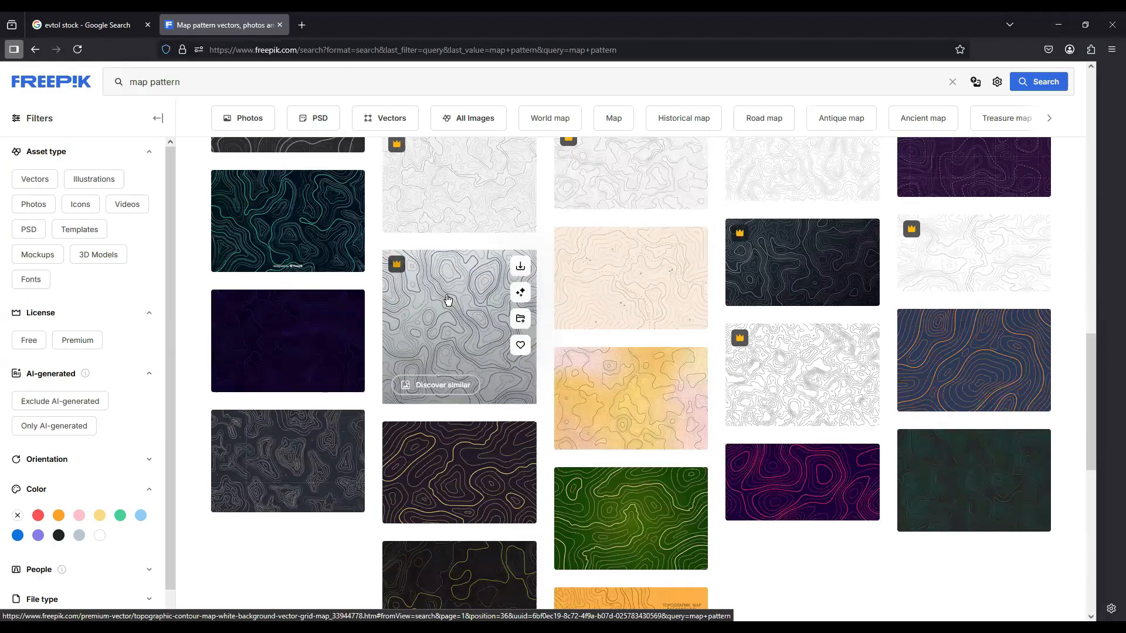
scroll(448, 300, up, 3)
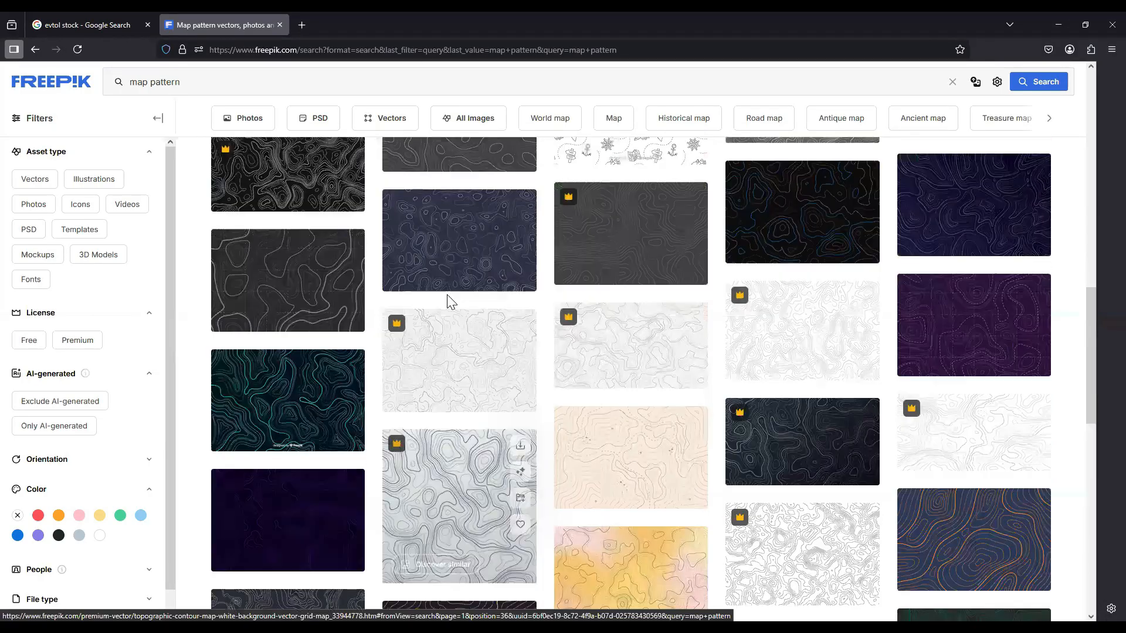
scroll(450, 351, up, 3)
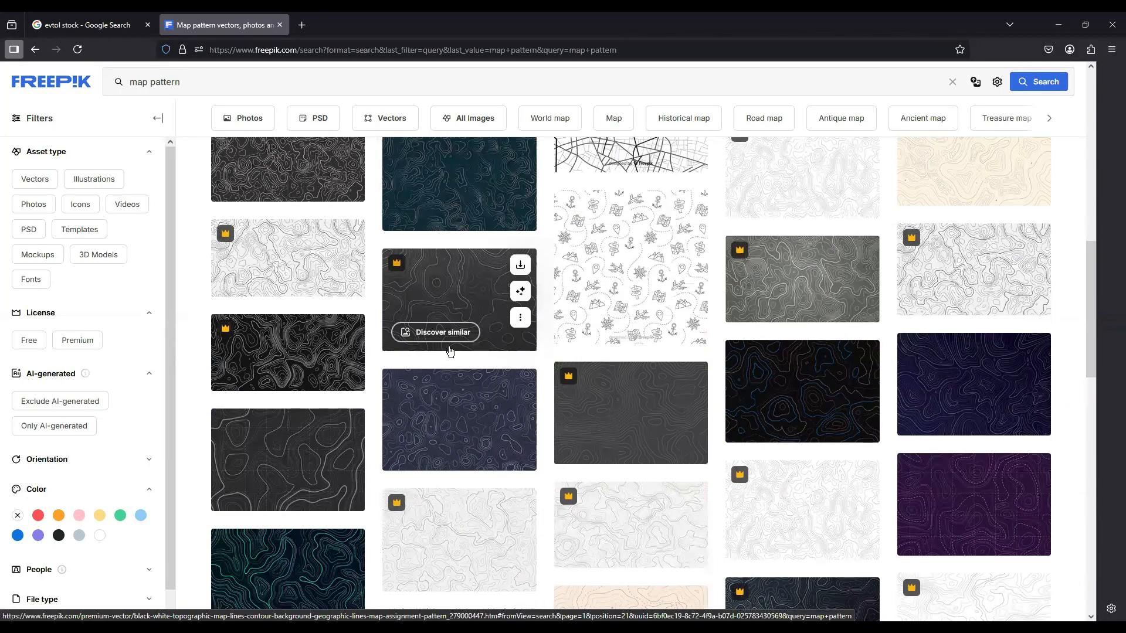
scroll(449, 351, up, 5)
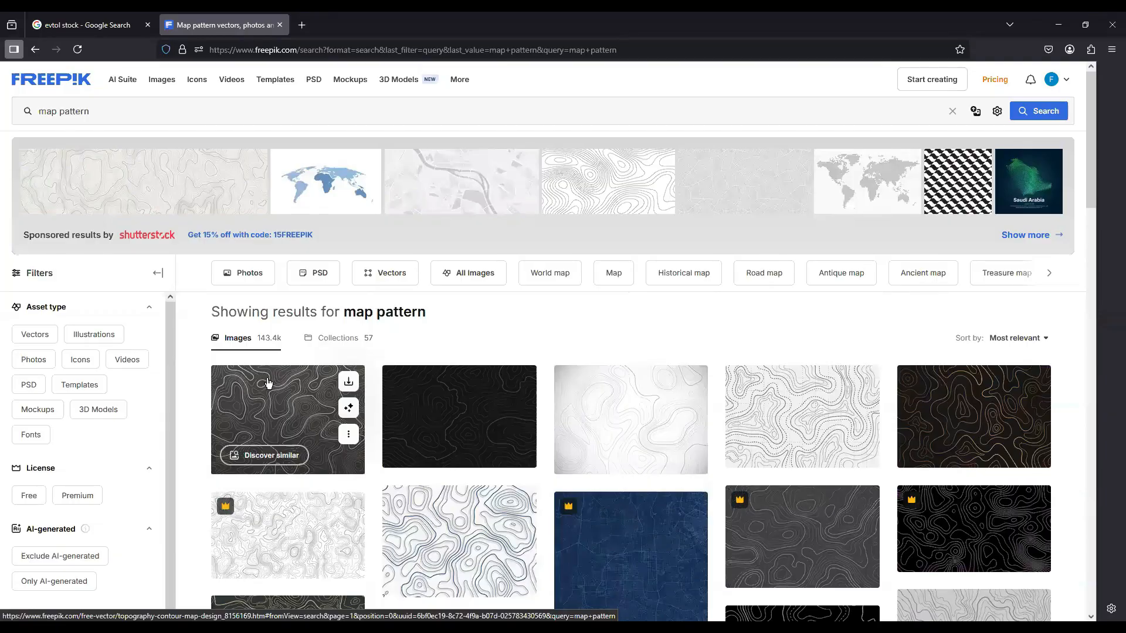
scroll(362, 283, down, 2)
scroll(983, 279, down, 4)
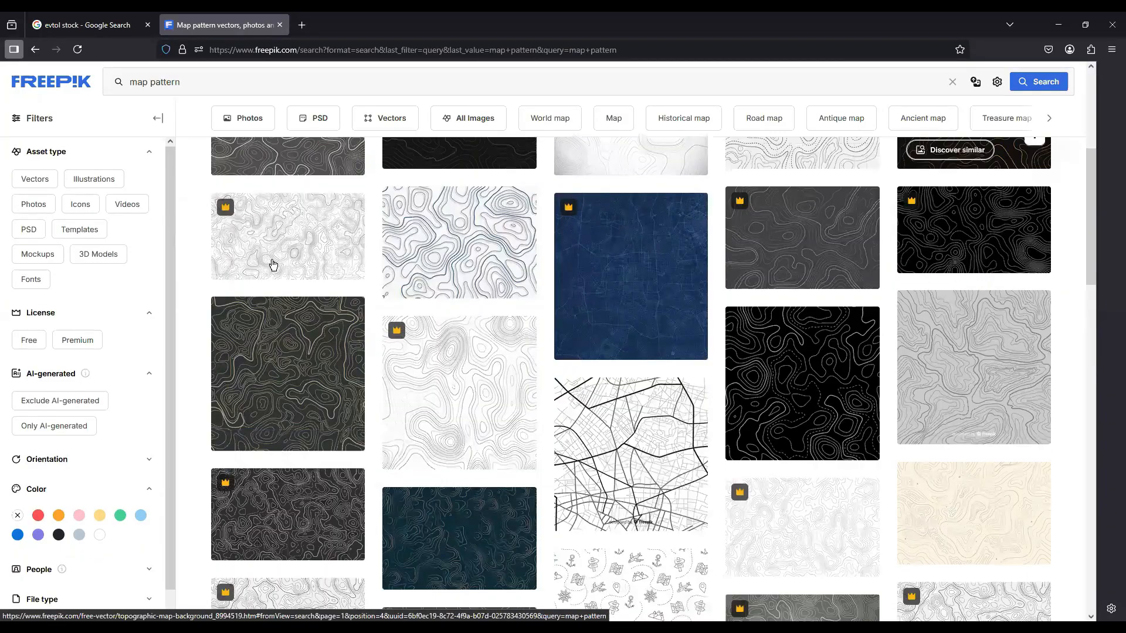
scroll(383, 297, down, 1)
scroll(962, 326, down, 4)
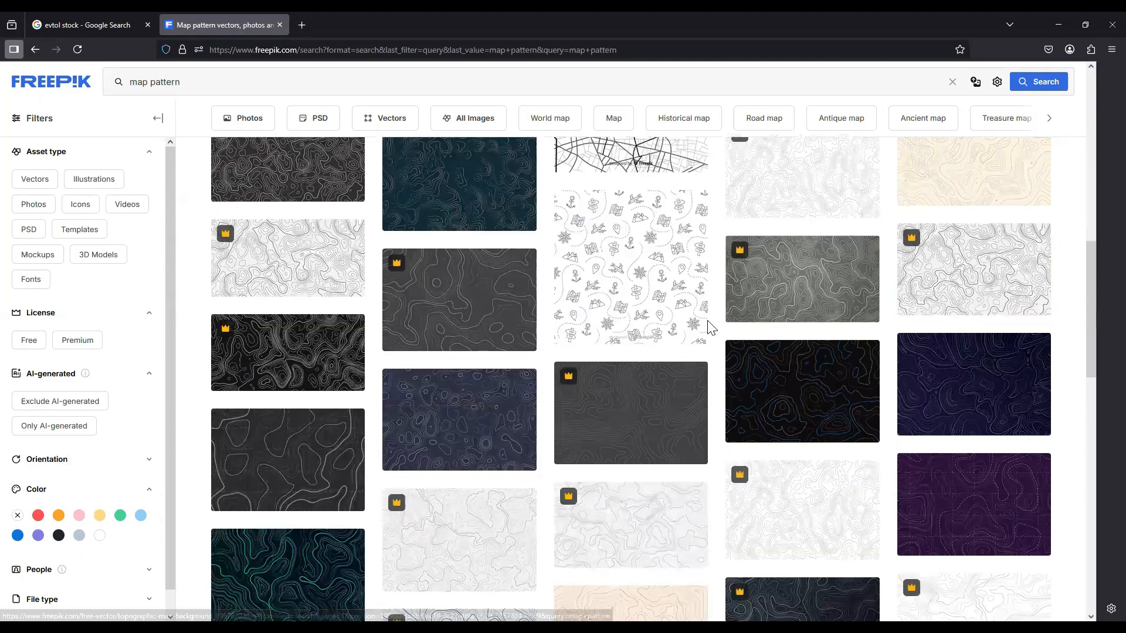
scroll(414, 323, down, 15)
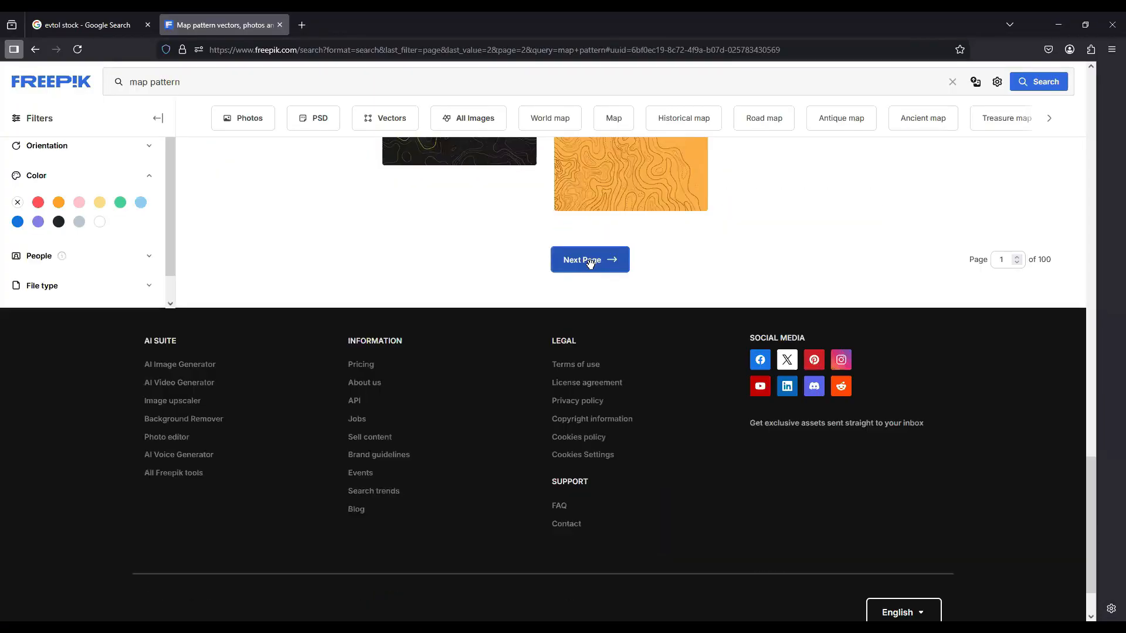
click(590, 264)
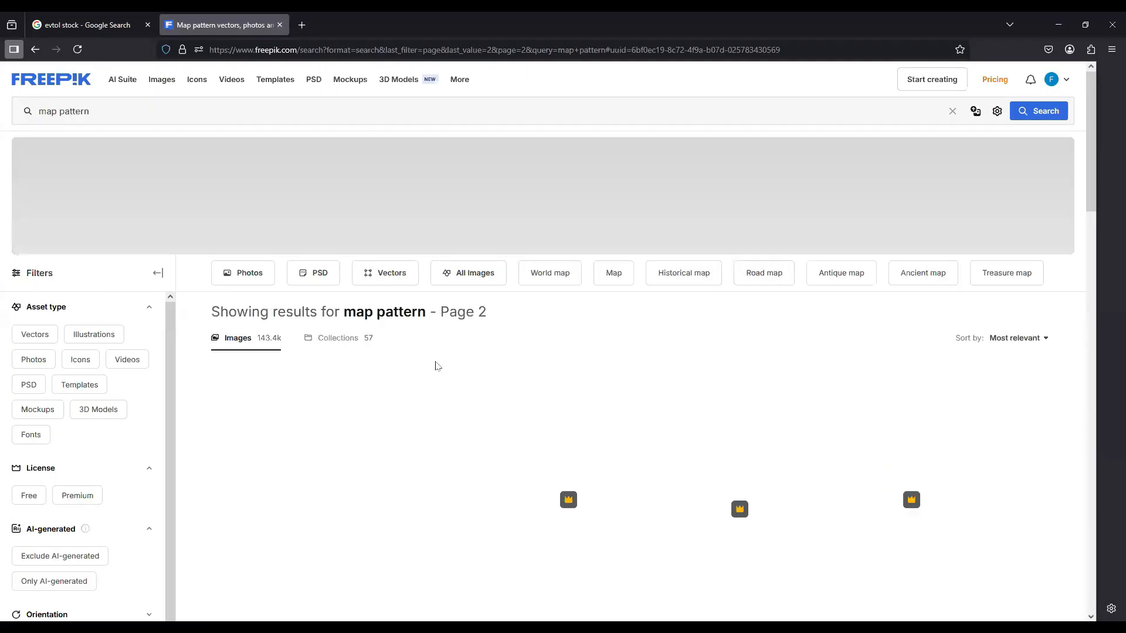
scroll(718, 298, down, 3)
scroll(793, 329, down, 2)
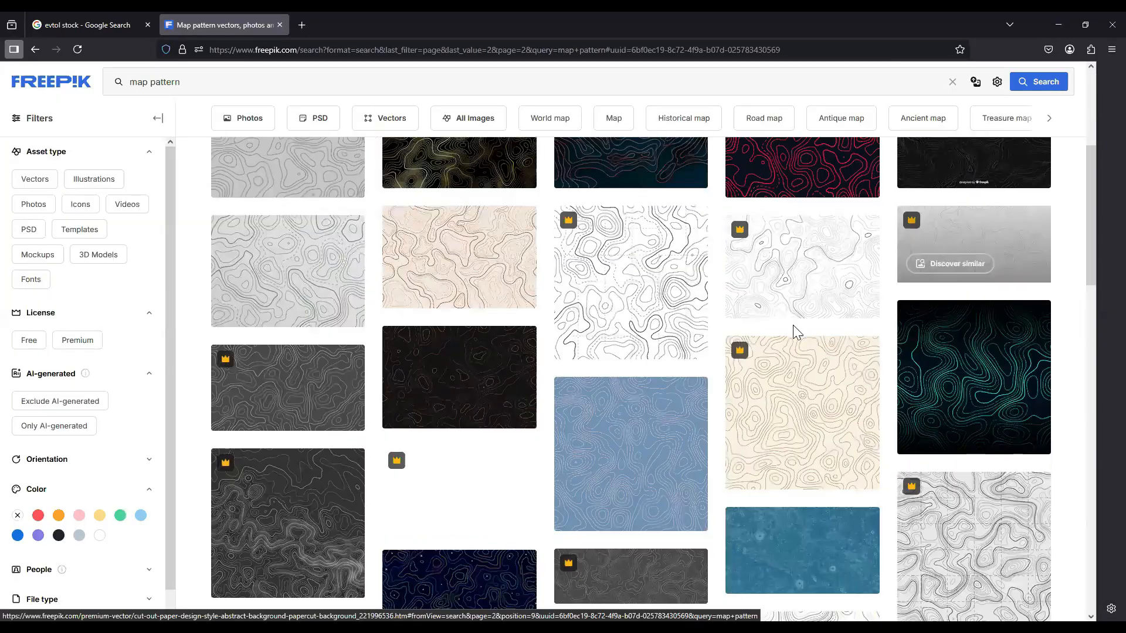
scroll(485, 347, down, 5)
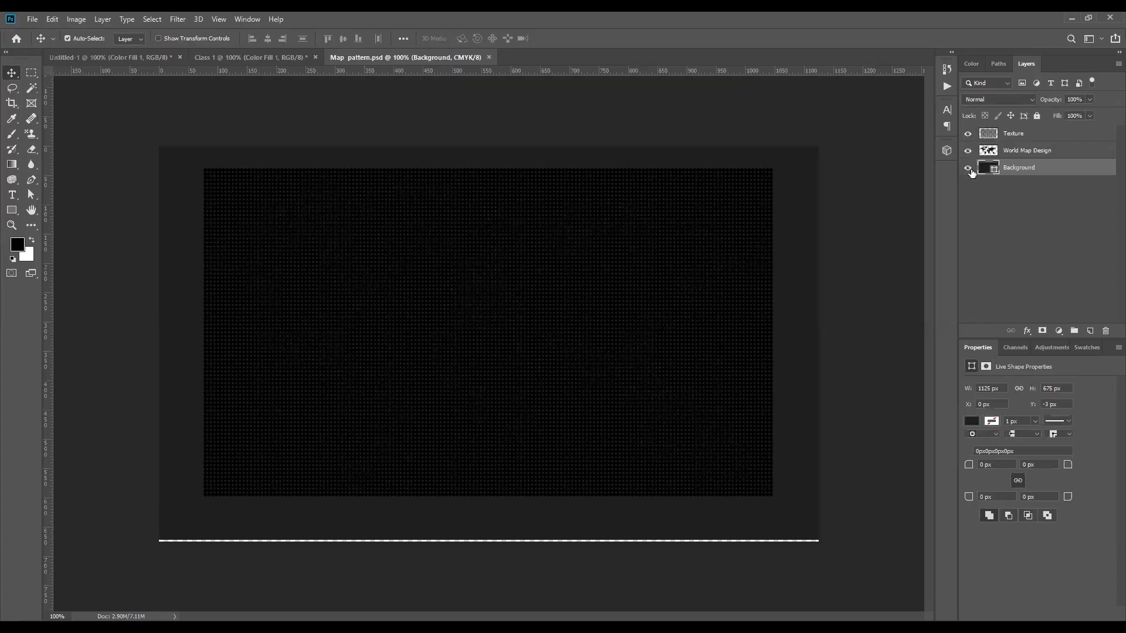
Step: Copy the World Map Design layer from Map pattern.psd into Class 1 and position it
click(967, 168)
click(632, 236)
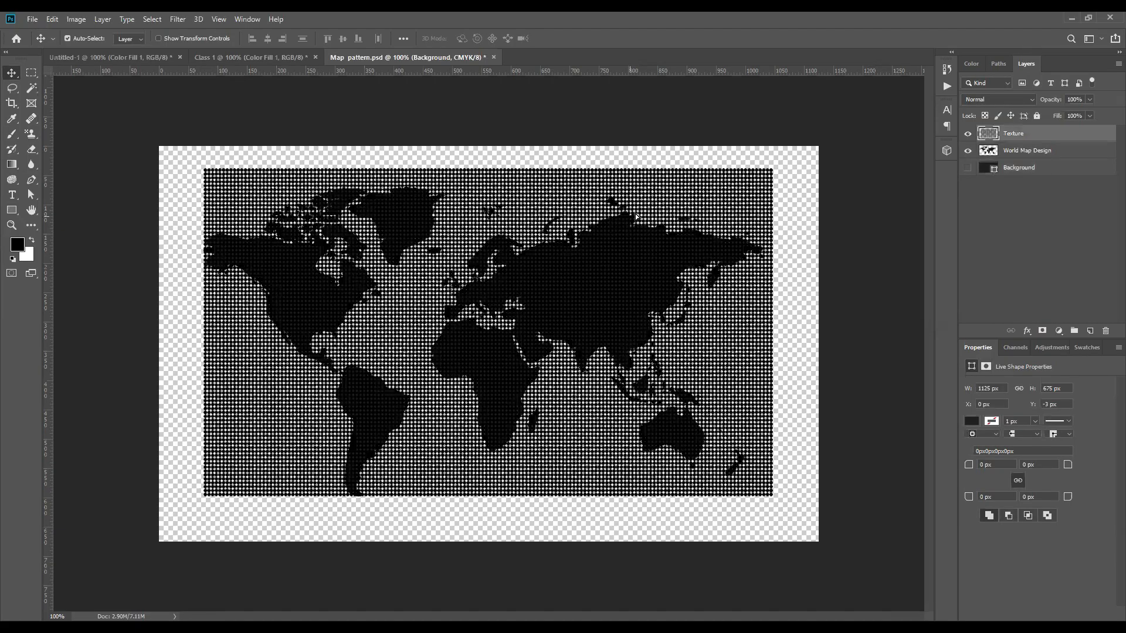
drag(639, 269, 663, 242)
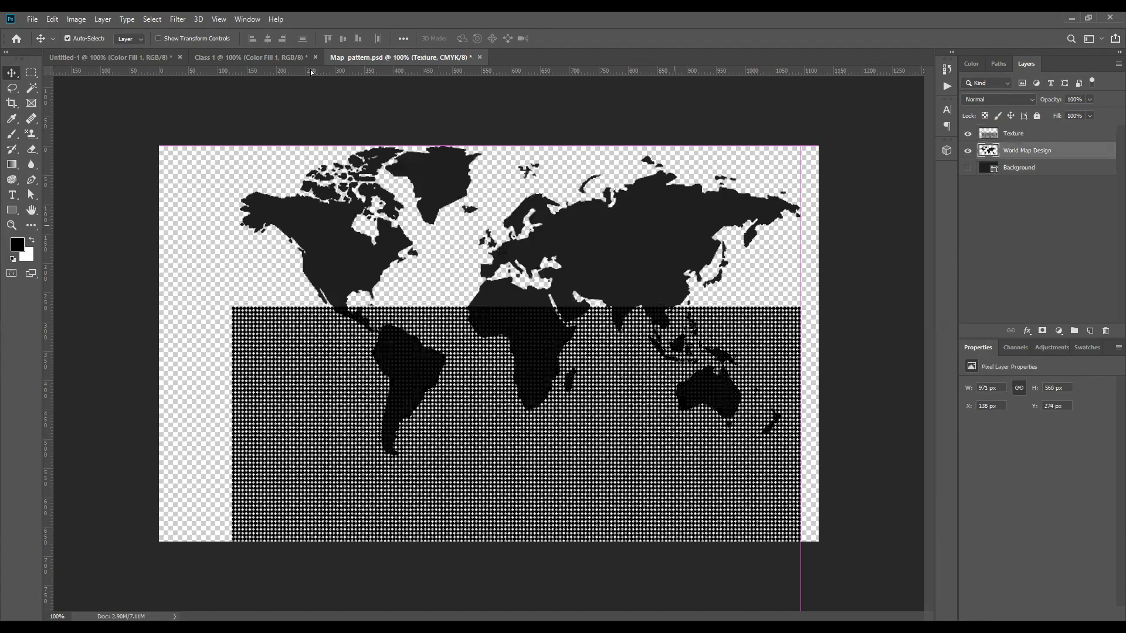
click(273, 55)
drag(624, 385, 627, 387)
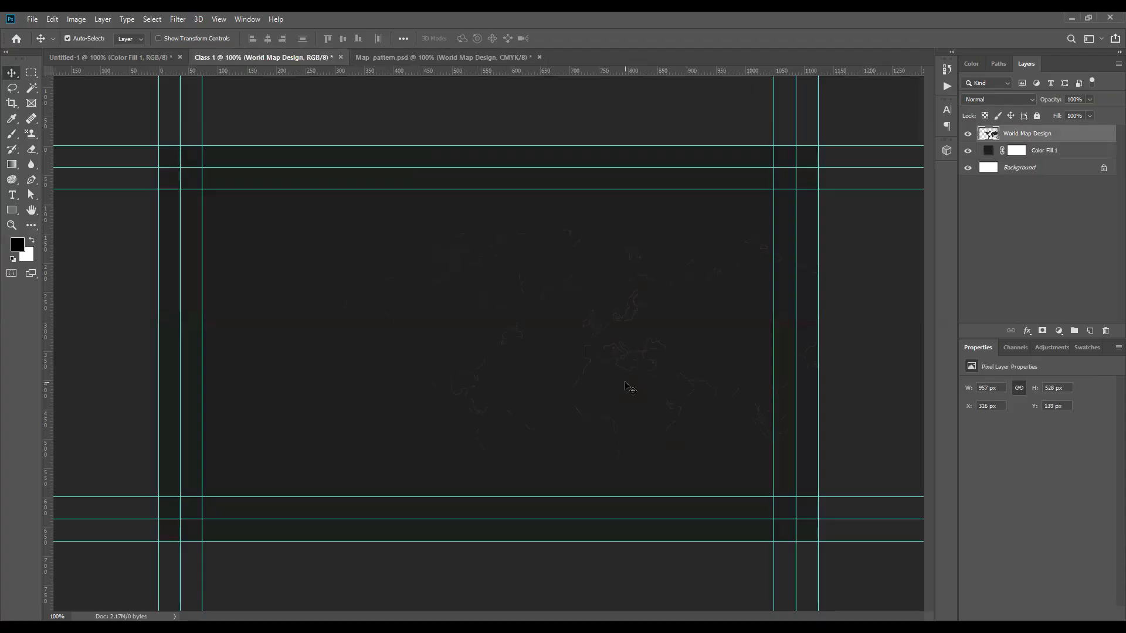
drag(226, 350, 244, 381)
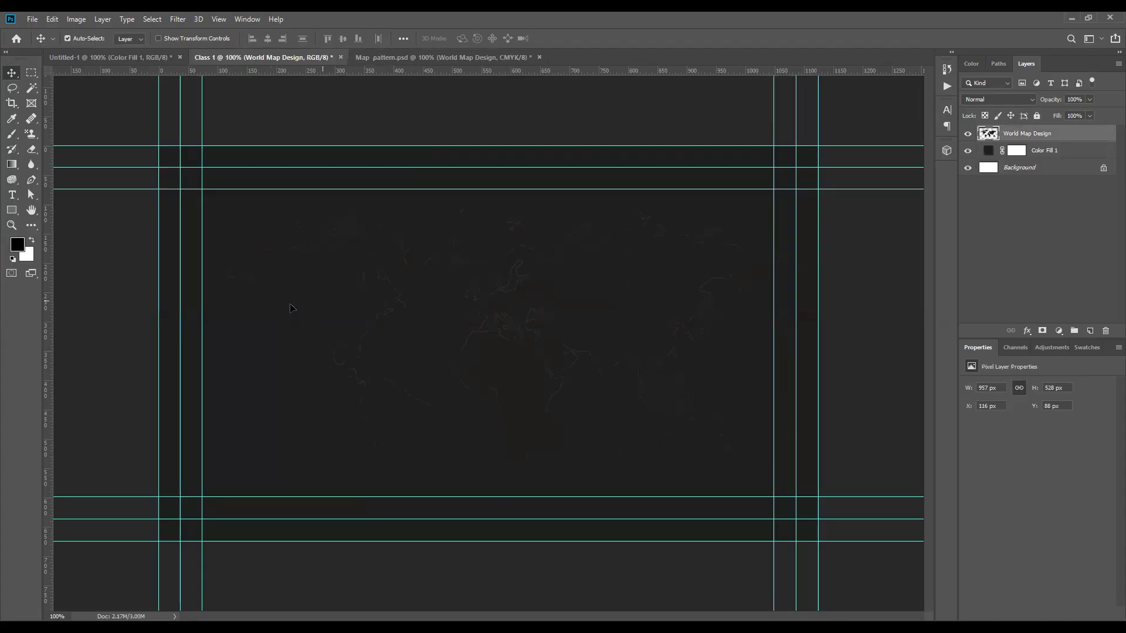
drag(323, 305, 290, 305)
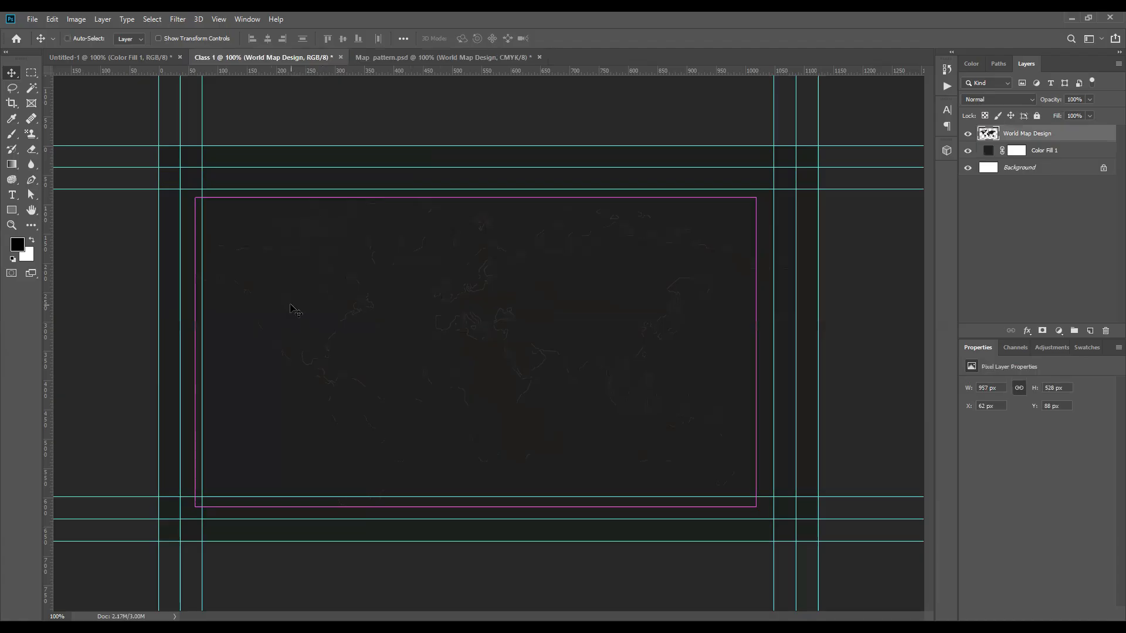
key(ctrl+t)
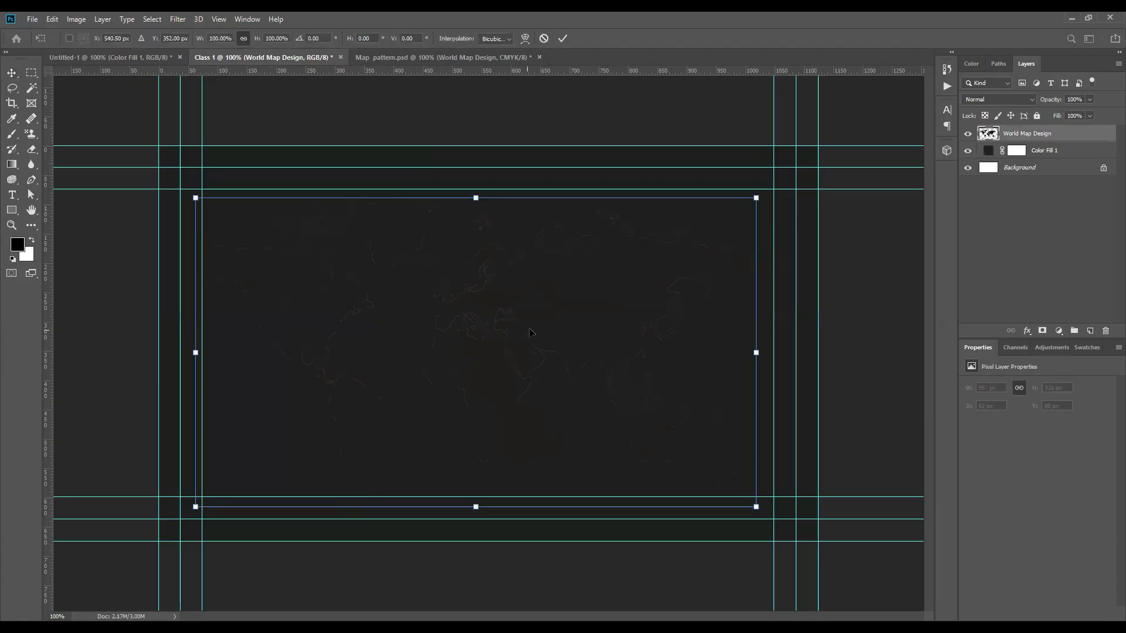
drag(557, 328, 556, 317)
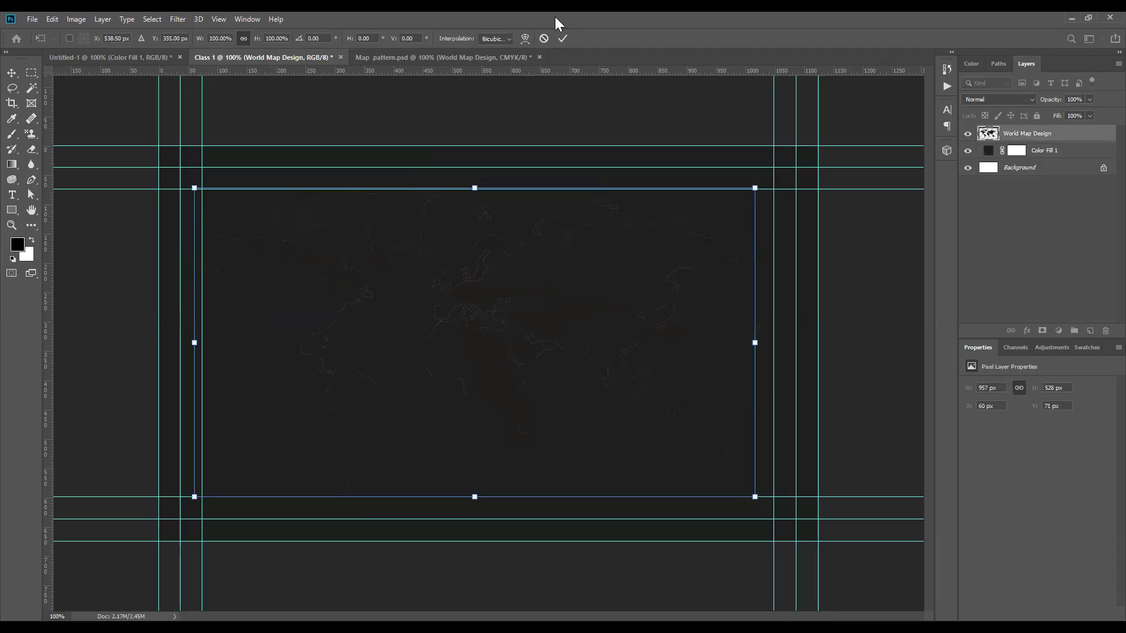
click(562, 38)
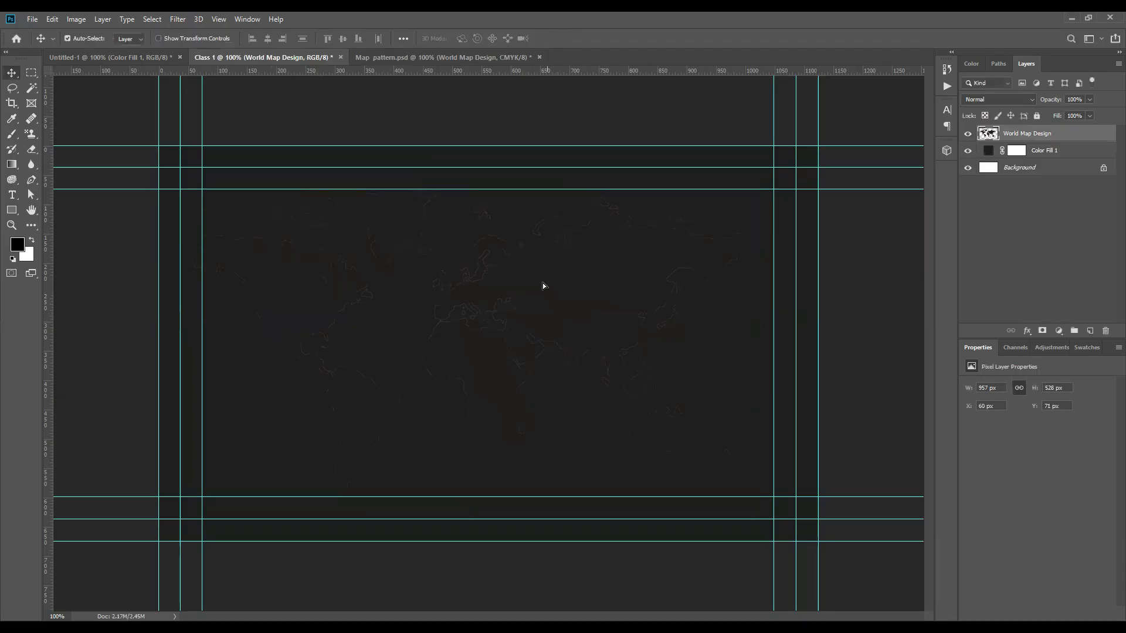
drag(562, 281, 555, 281)
key(ctrl)
Step: Scale the world map to about 114% so it reaches the outer guides
key(ctrl+t)
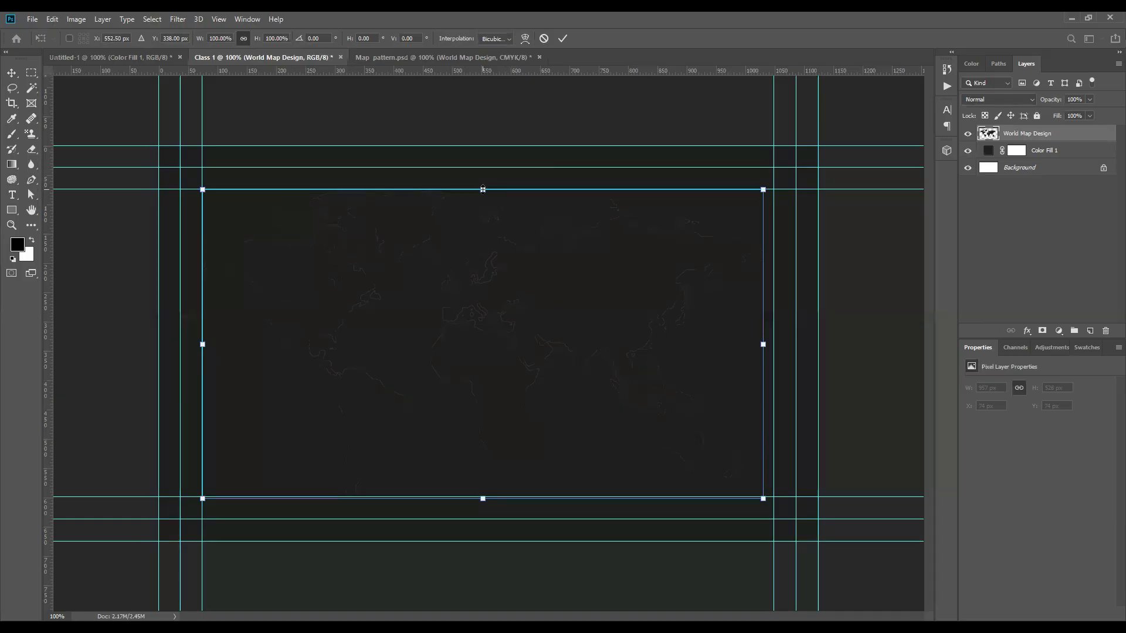
drag(483, 189, 483, 168)
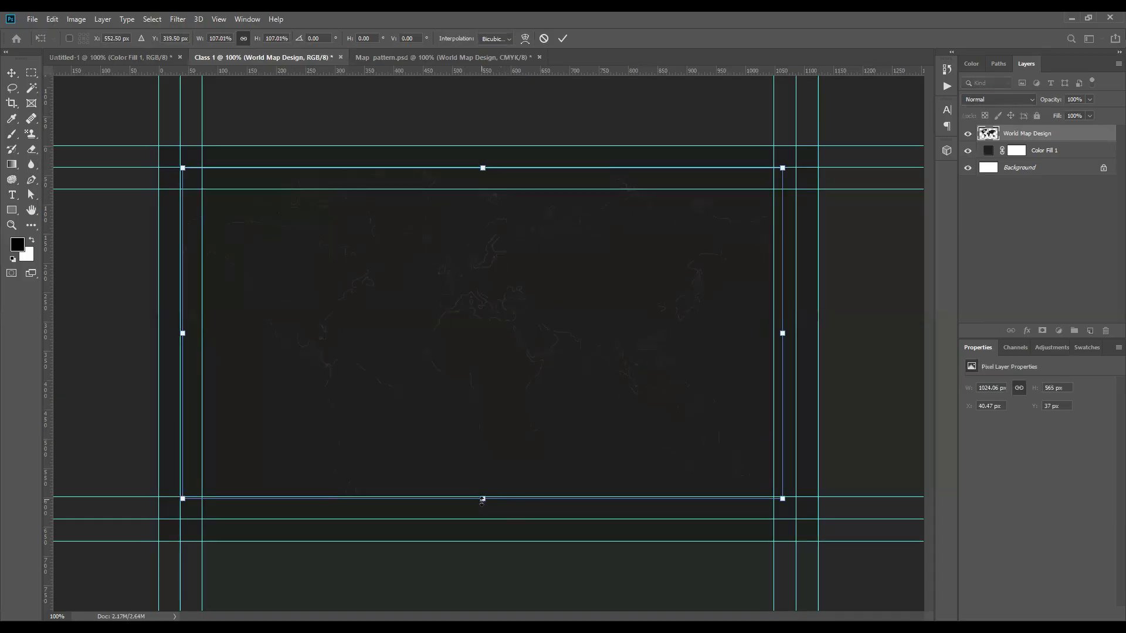
drag(483, 498, 482, 519)
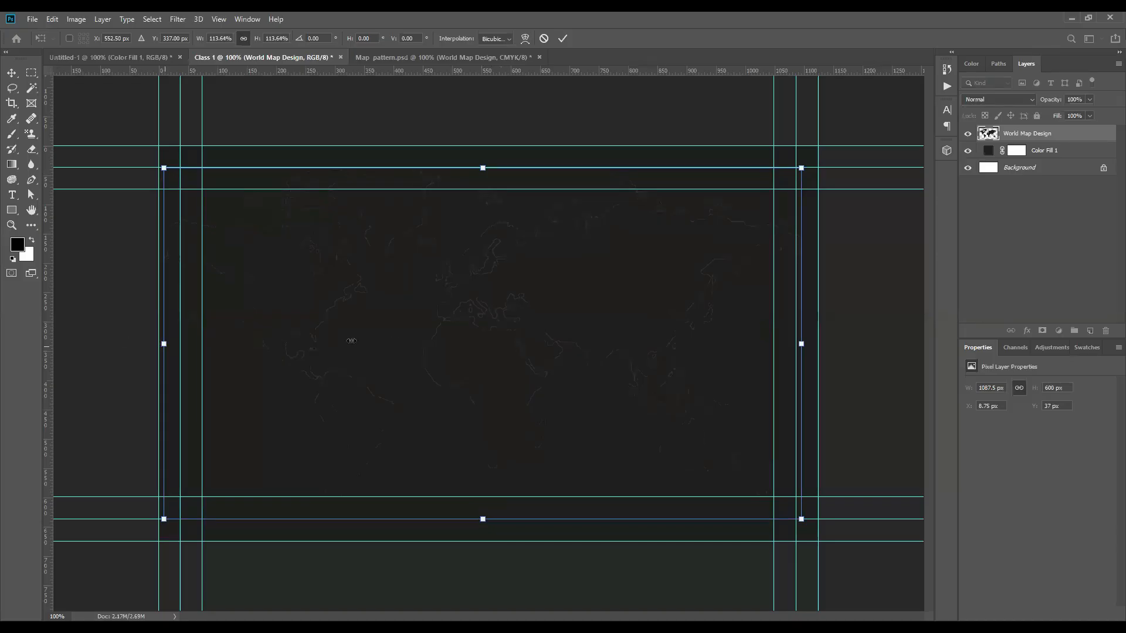
drag(157, 358, 174, 357)
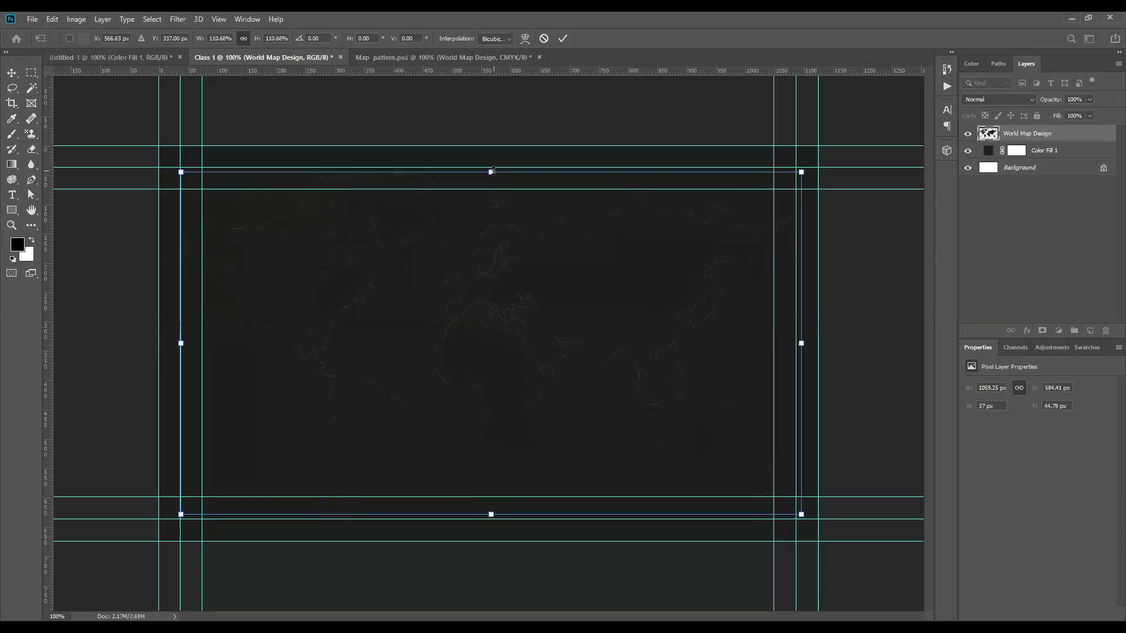
drag(491, 510, 492, 518)
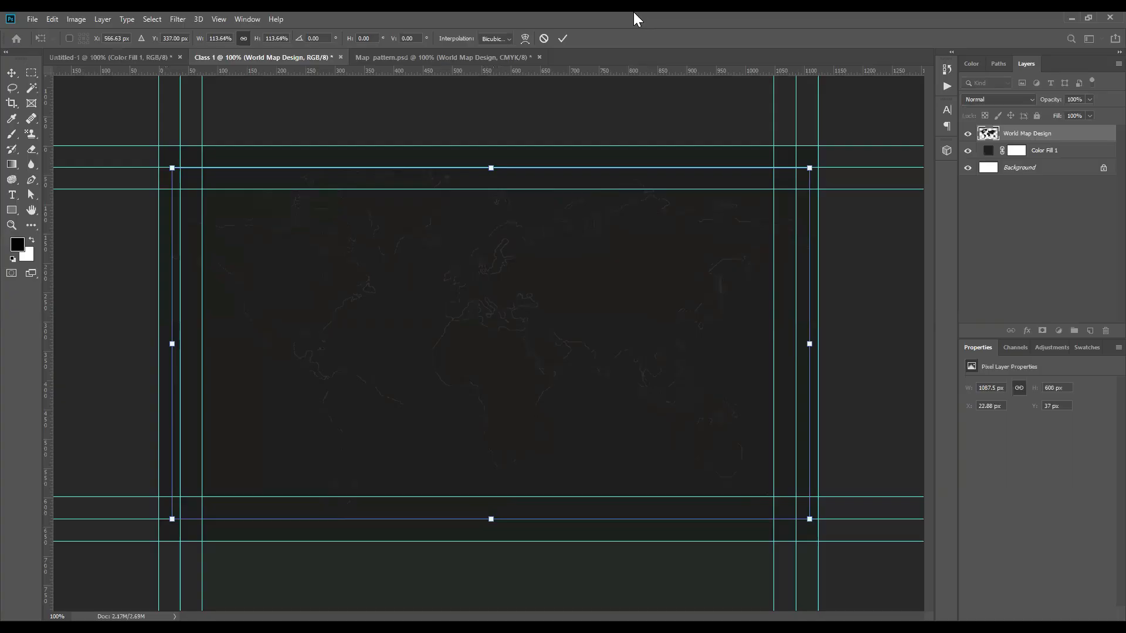
key(Return)
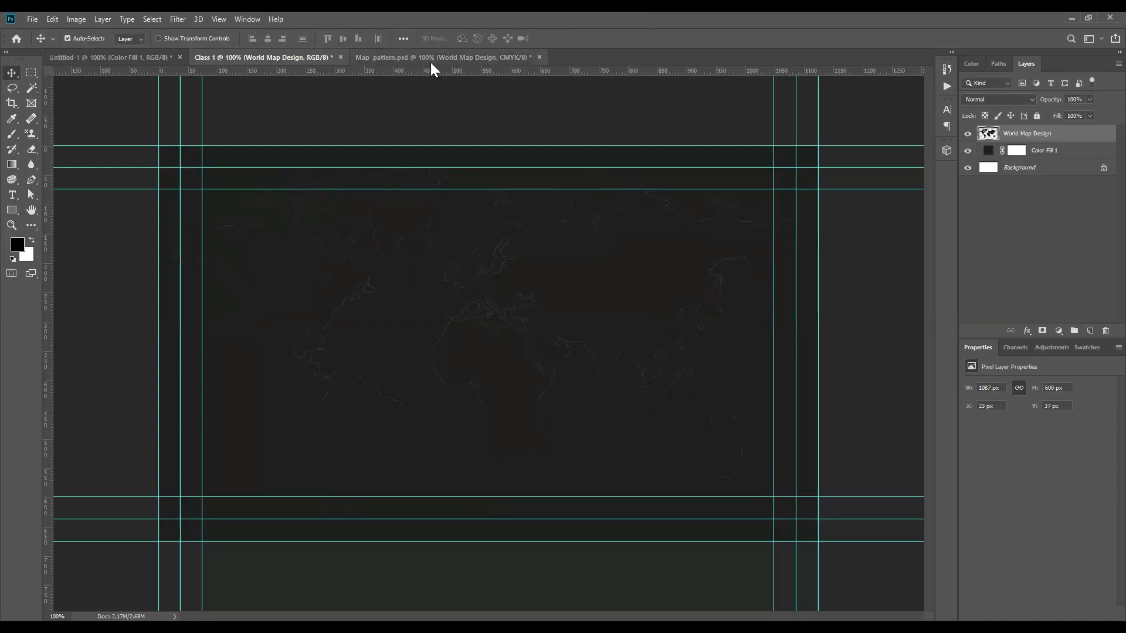
Step: Copy the dotted Texture layer from Map pattern.psd into Class 1 and scale it to 1171 × 675 px
click(415, 57)
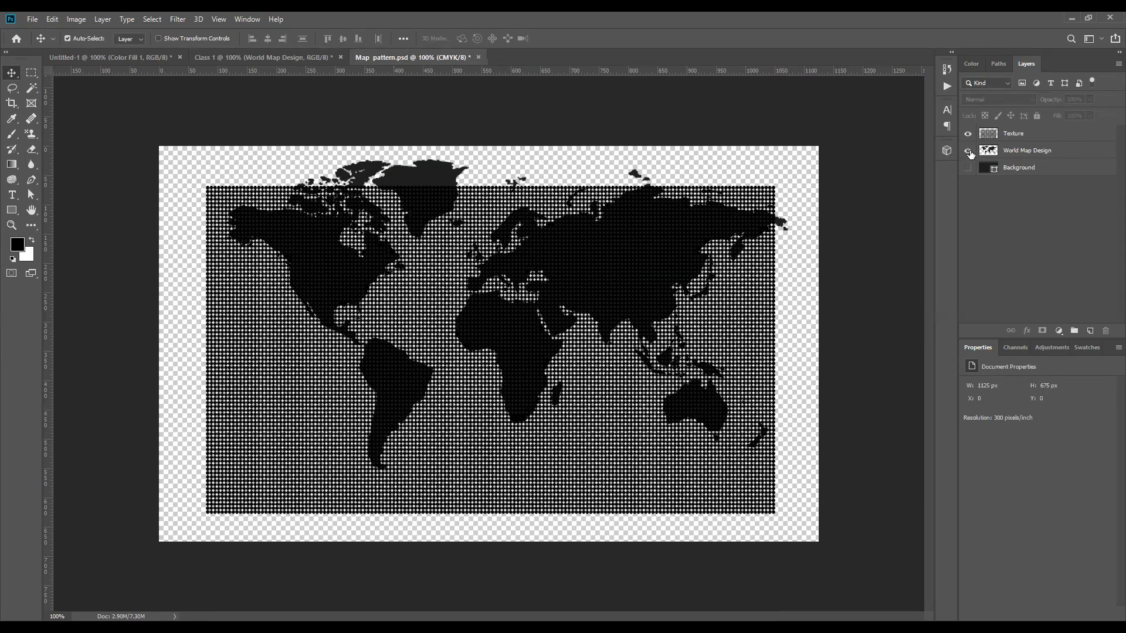
click(968, 152)
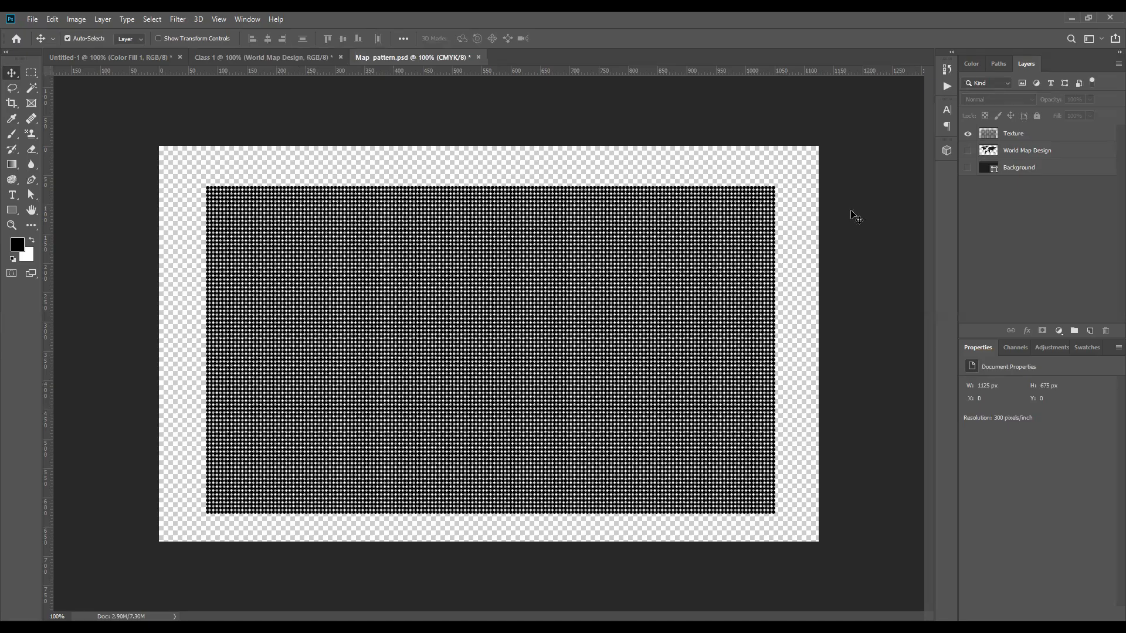
drag(744, 285, 569, 207)
drag(337, 76, 598, 365)
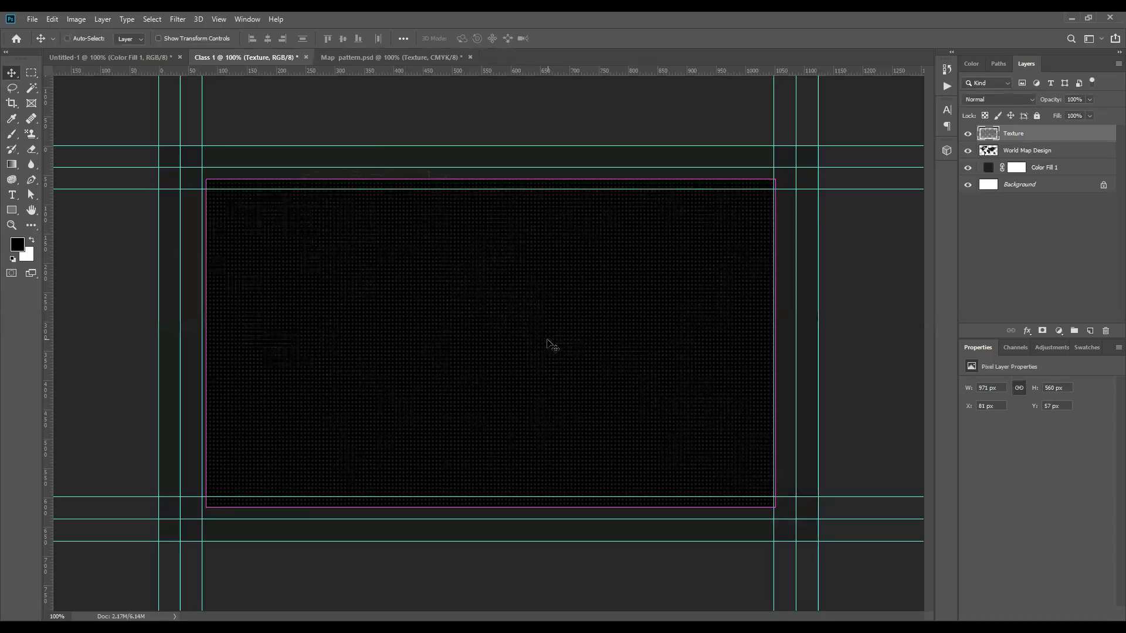
key(ctrl+t)
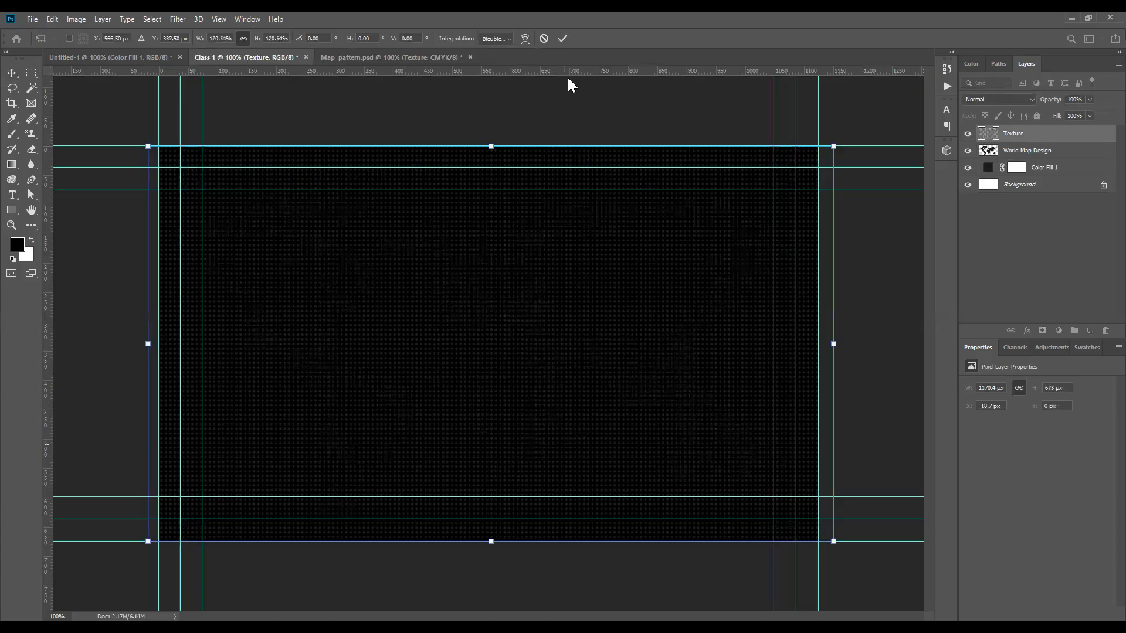
key(Return)
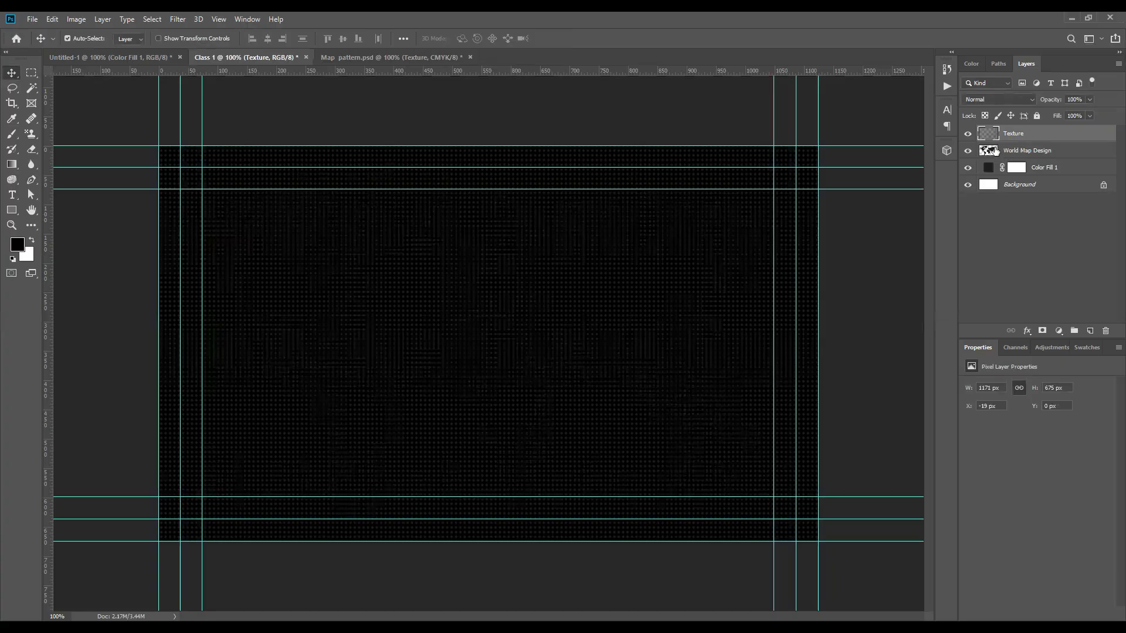
click(1012, 151)
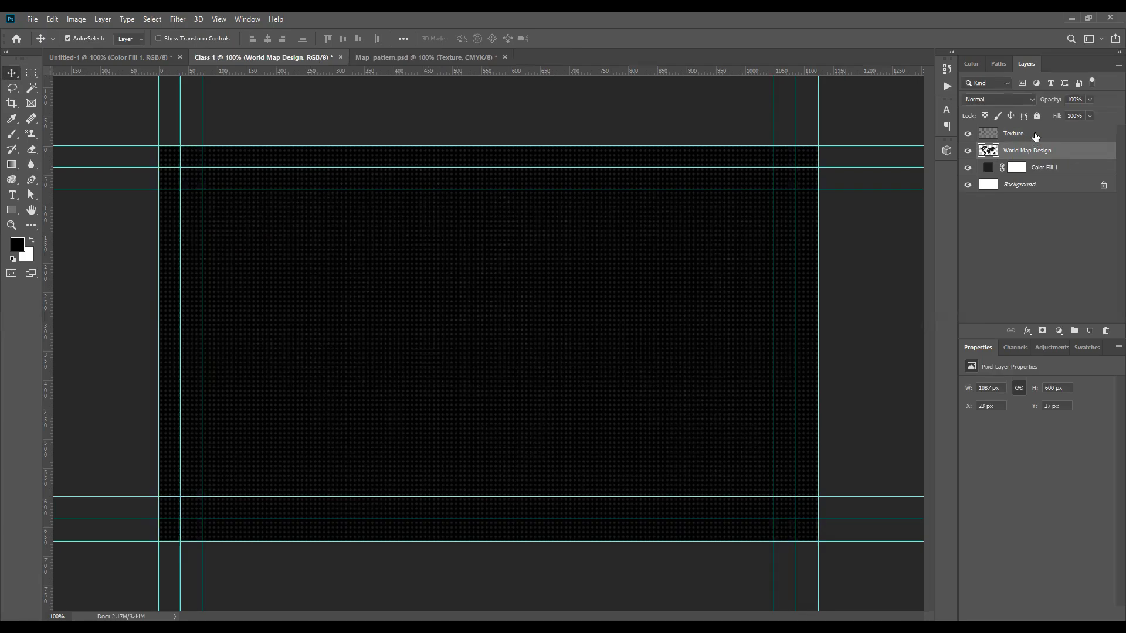
Step: Make the Texture layer a clipping mask over World Map Design
click(1034, 135)
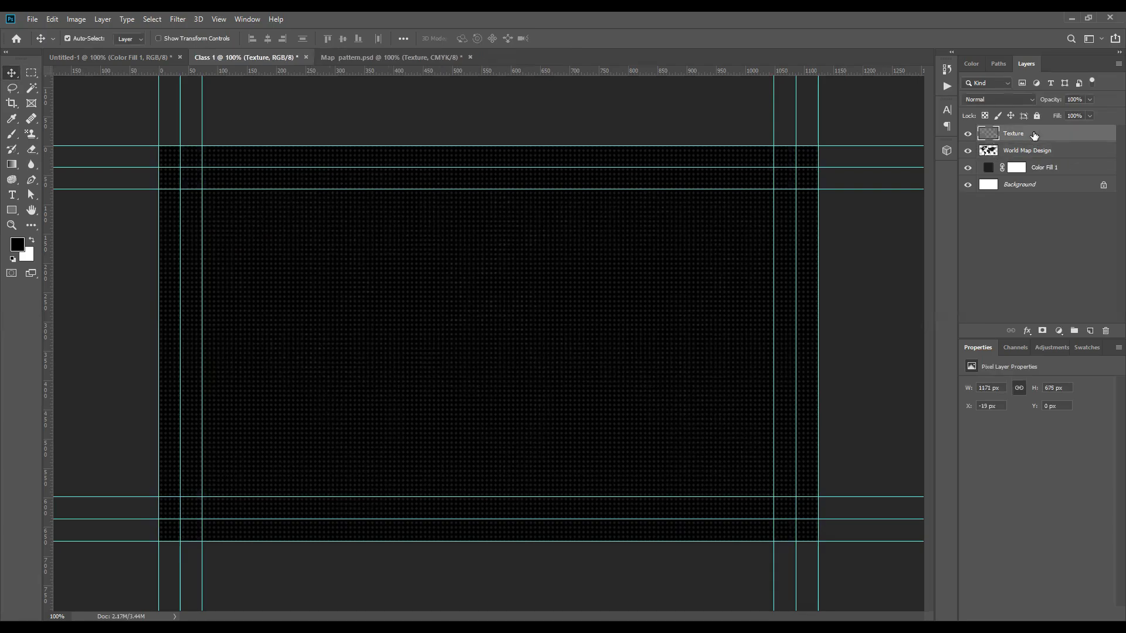
right_click(1033, 133)
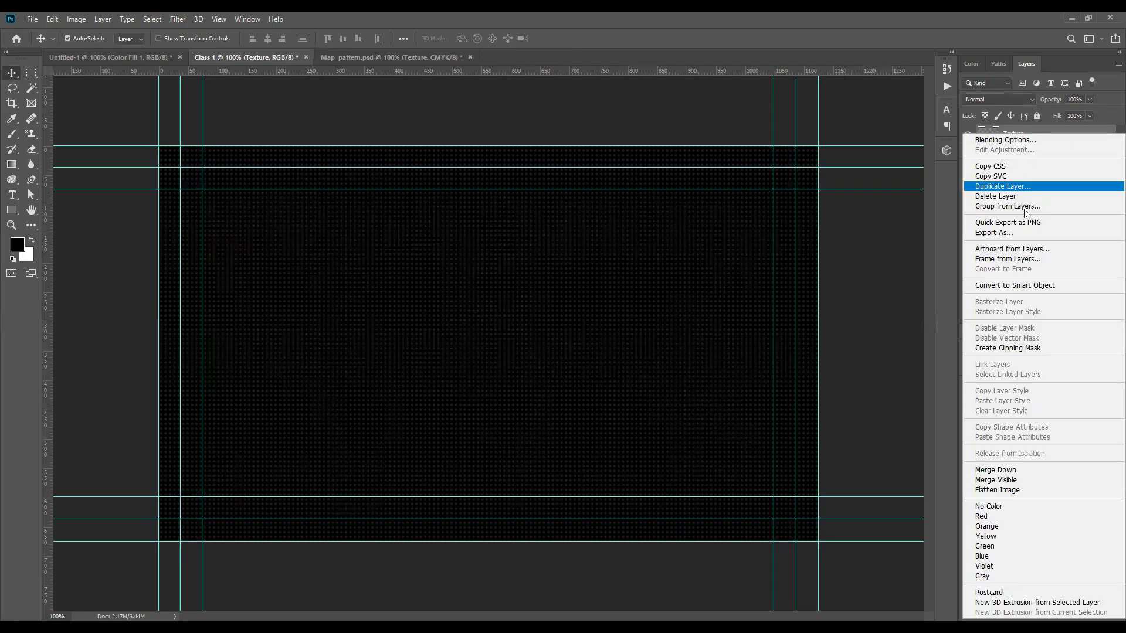
click(1026, 350)
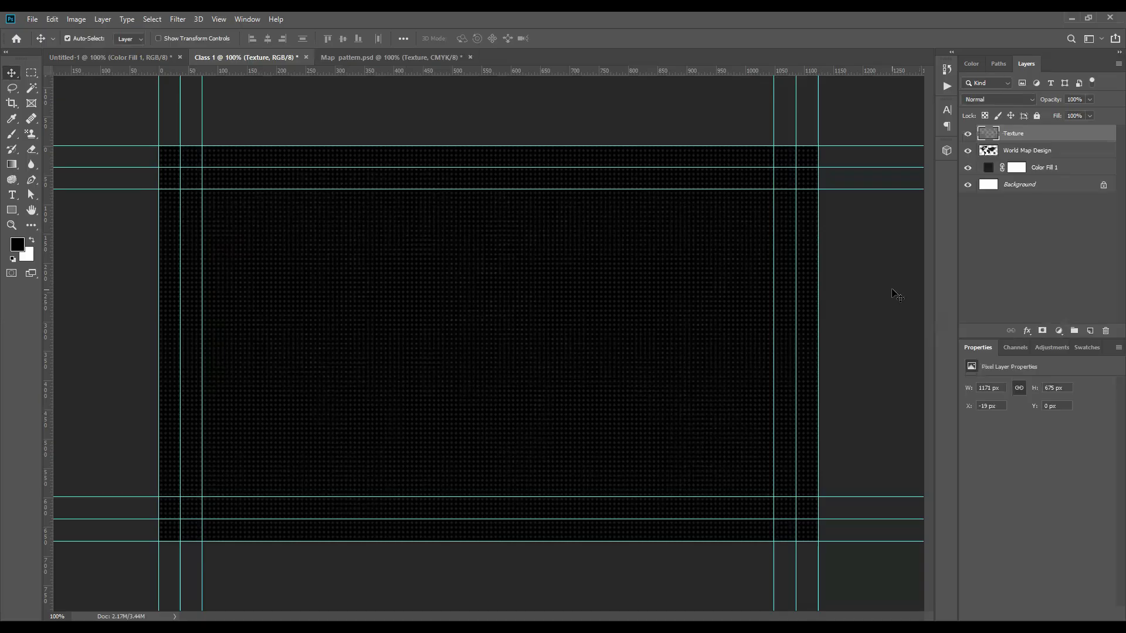
alt+click(1013, 141)
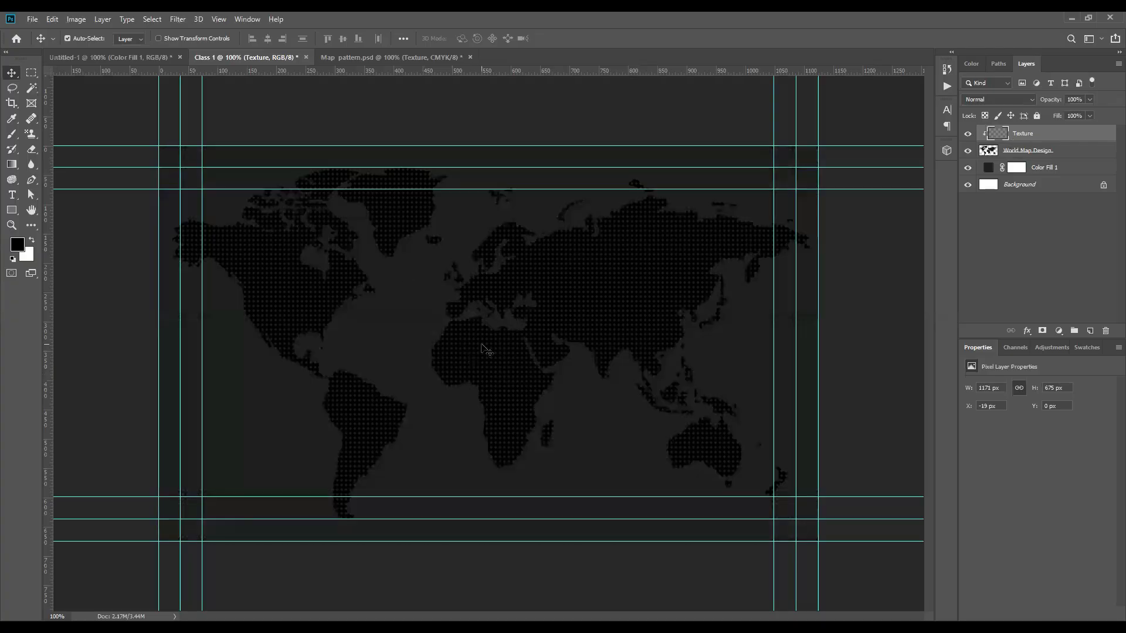
alt+click(1043, 138)
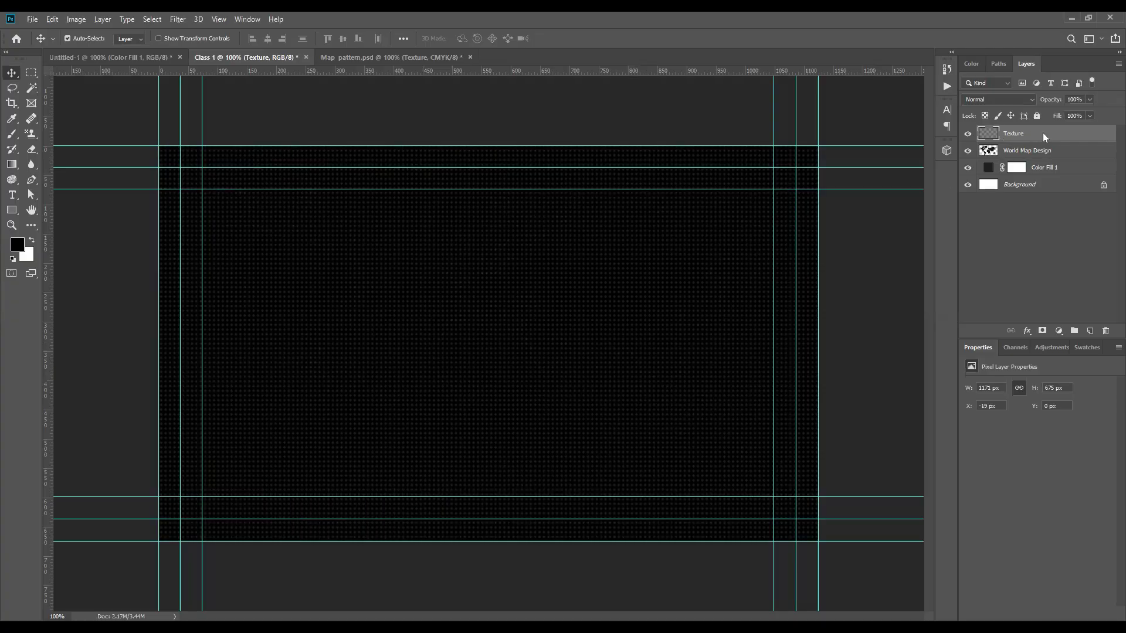
right_click(1042, 133)
click(1003, 349)
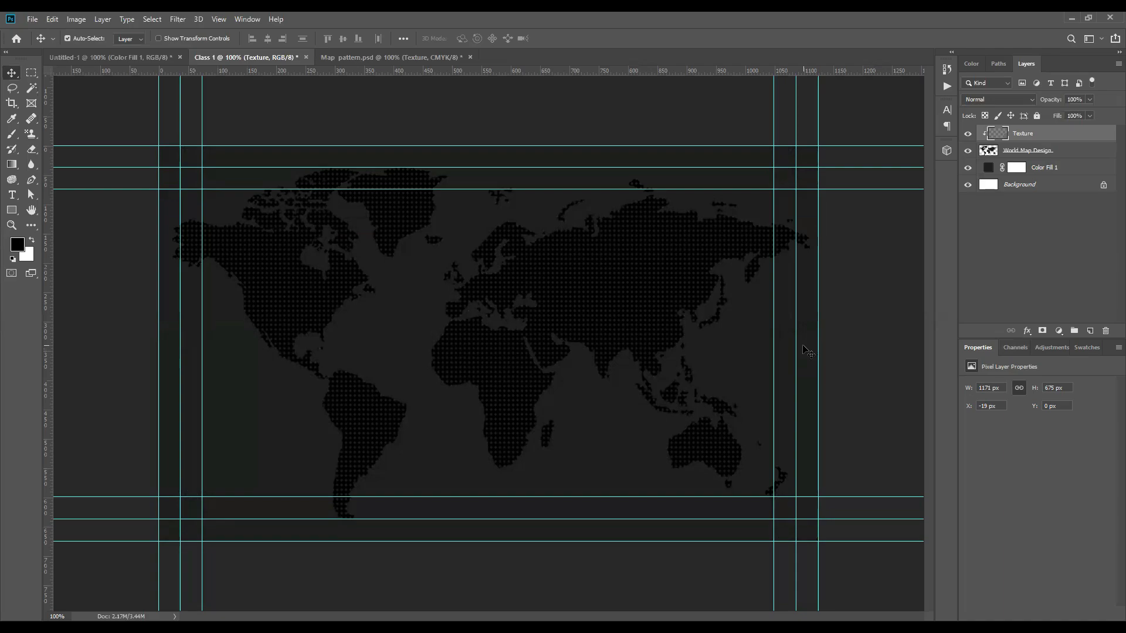
click(11, 213)
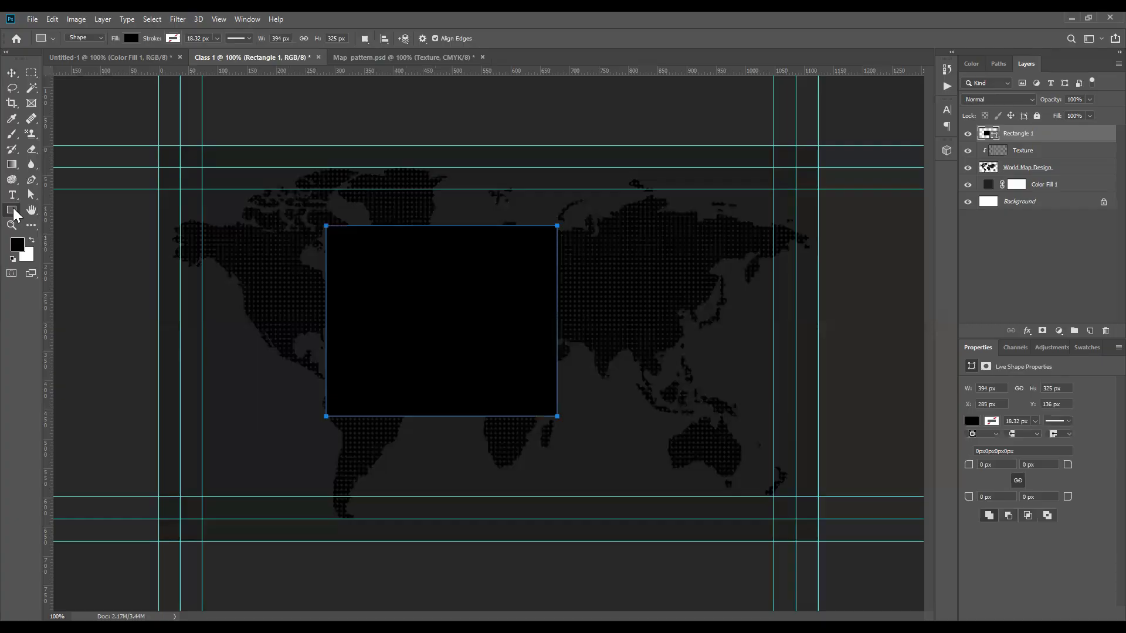
right_click(13, 209)
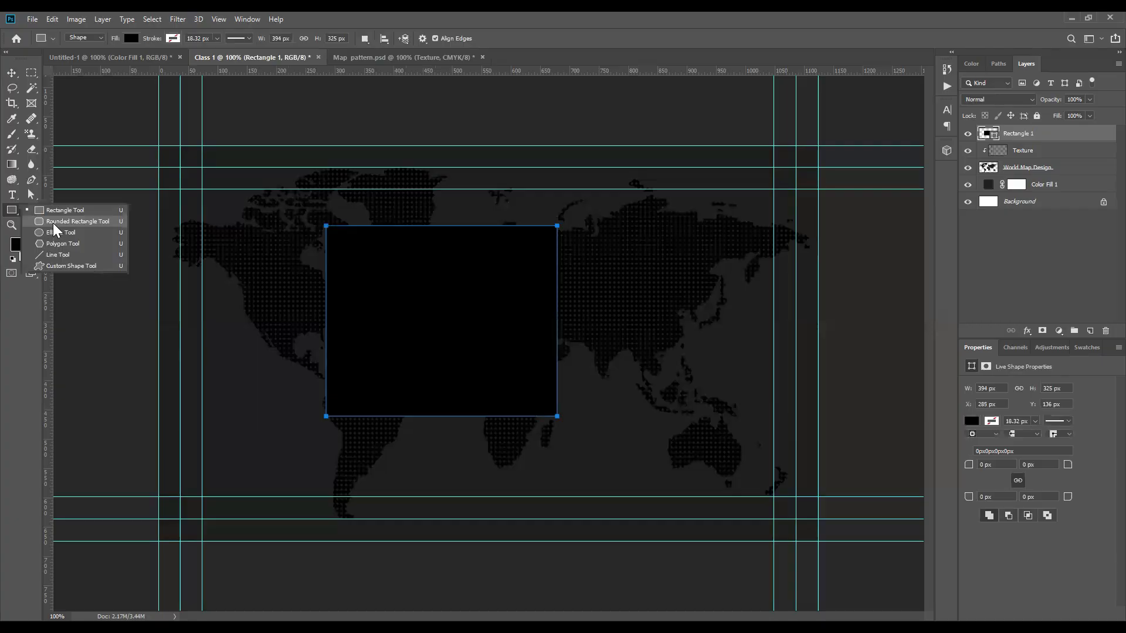
click(53, 221)
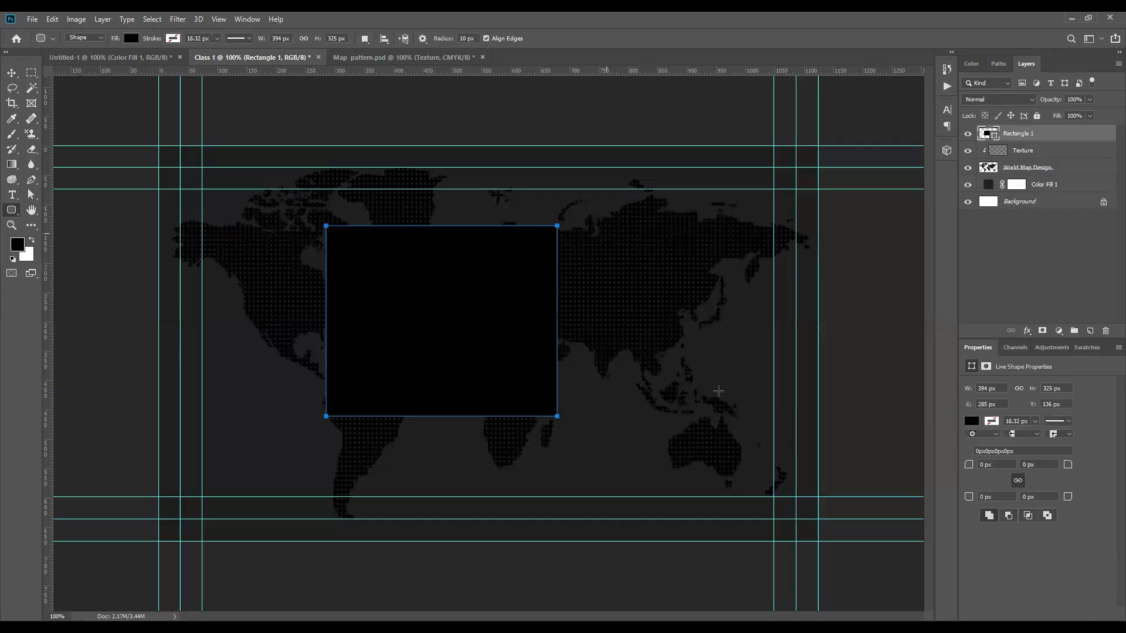
drag(606, 233, 720, 392)
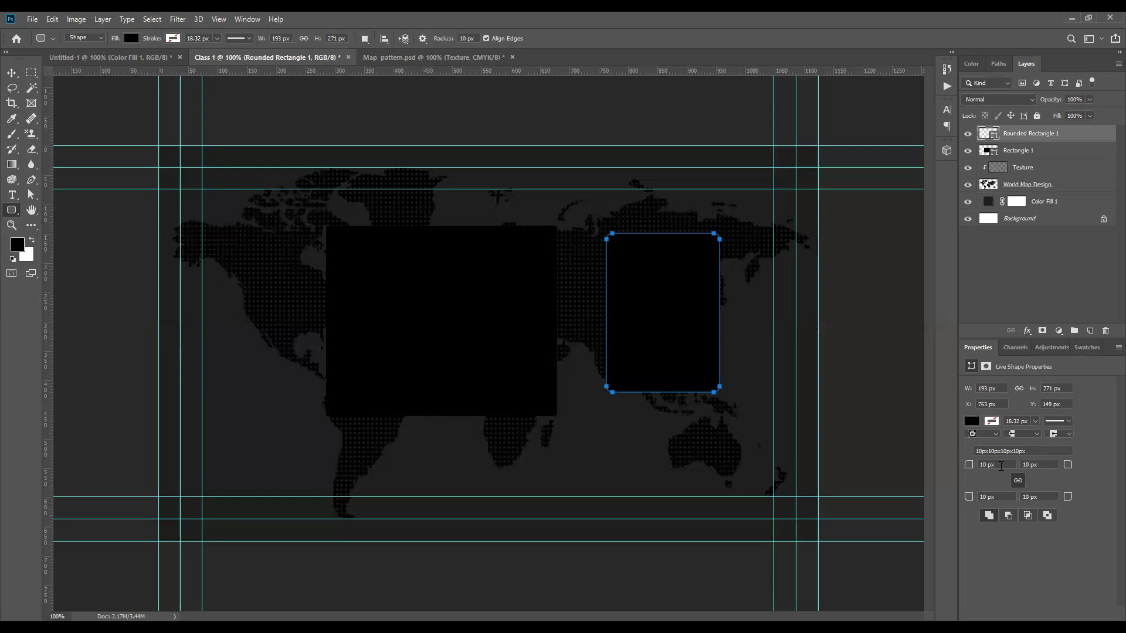
click(978, 463)
text(50)
key(Return)
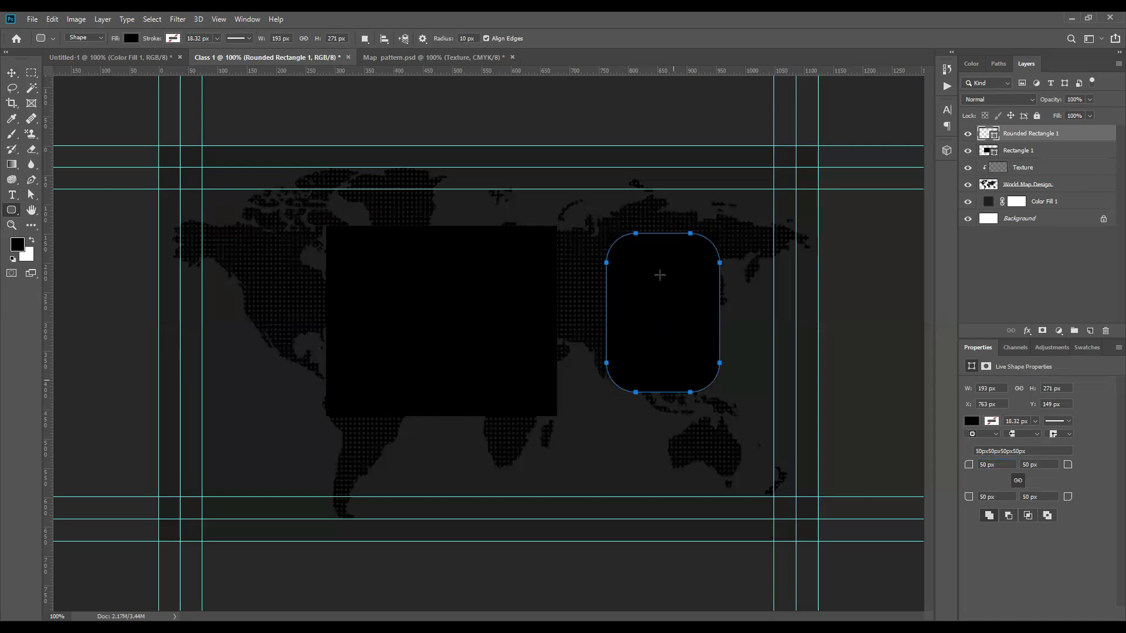
click(439, 274)
key(Escape)
key(v)
click(468, 323)
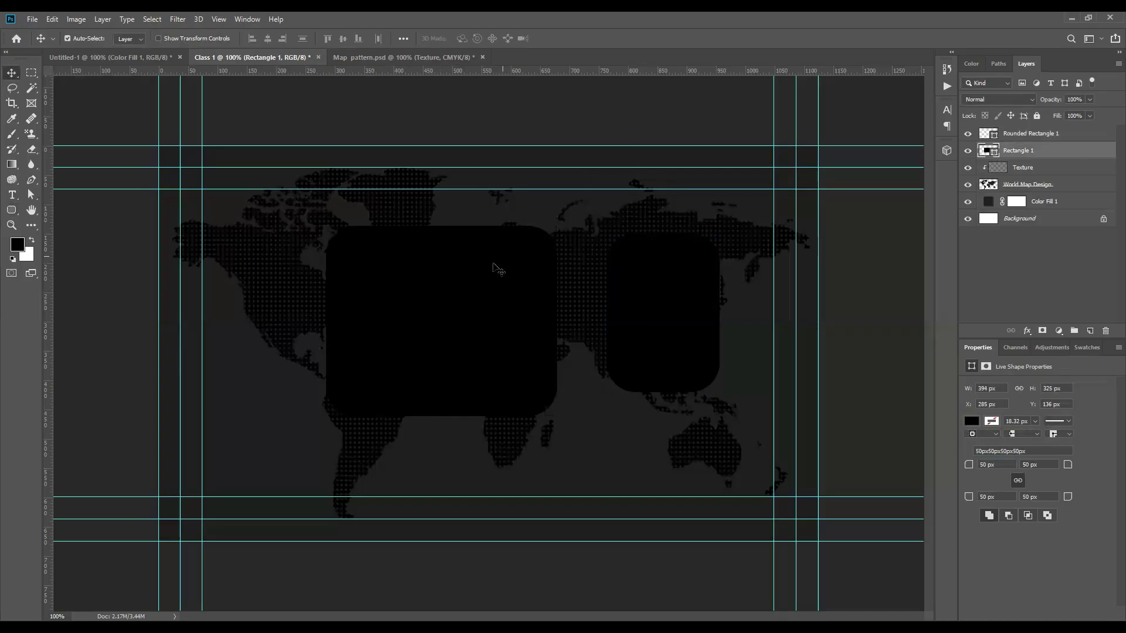
drag(495, 264, 510, 281)
key(Delete)
click(653, 303)
key(Delete)
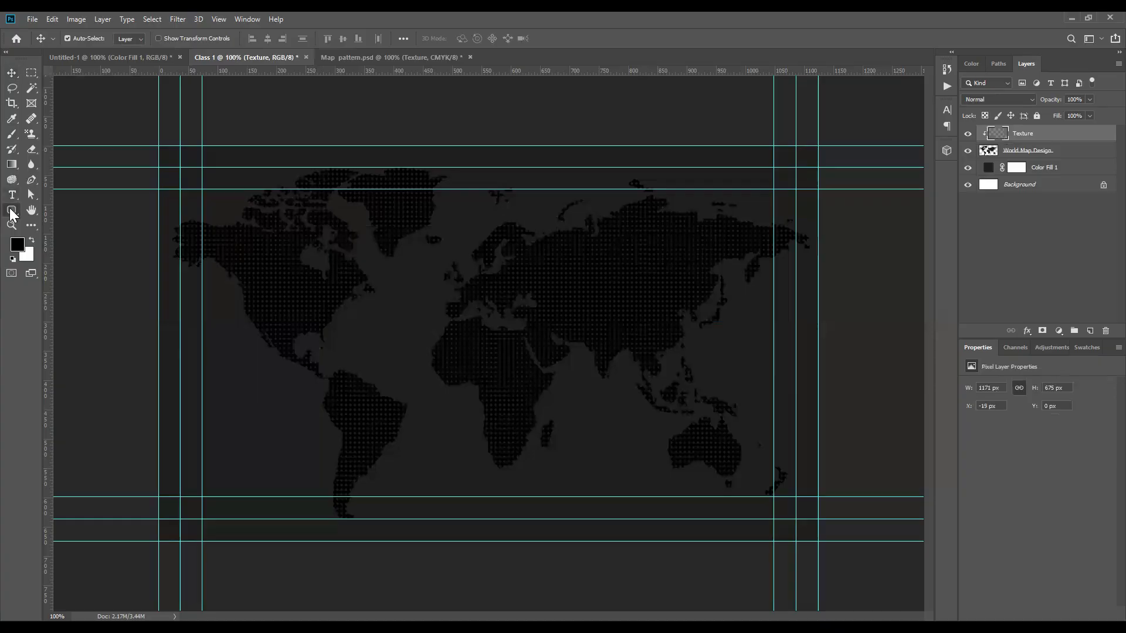
Step: Draw a rectangle bar at the card's bottom left and fill it bright blue
click(10, 210)
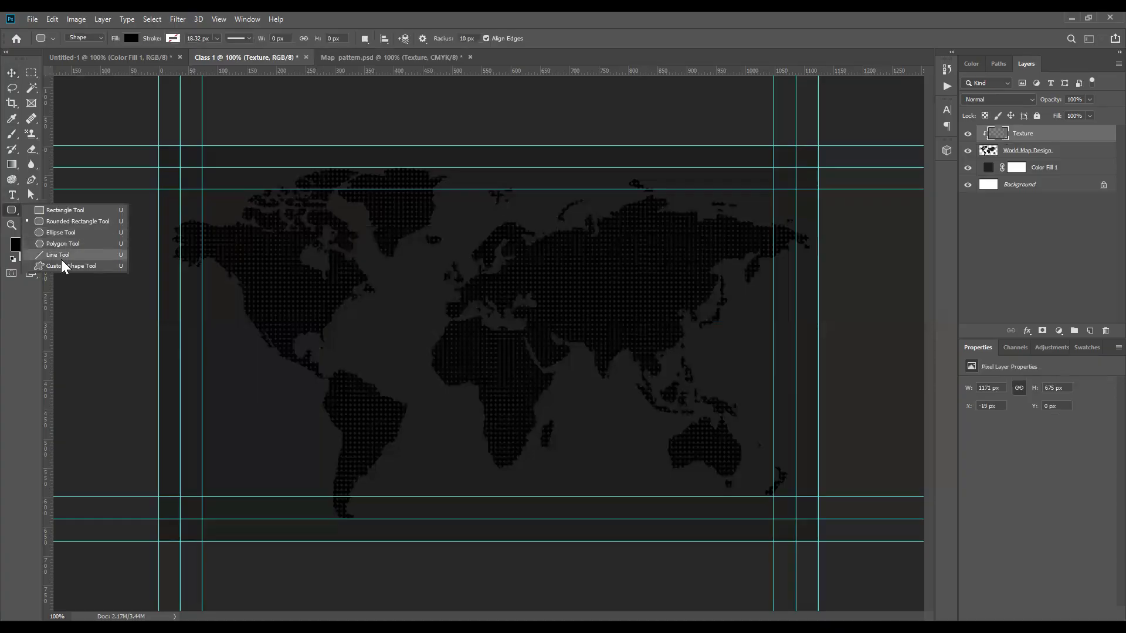
click(60, 210)
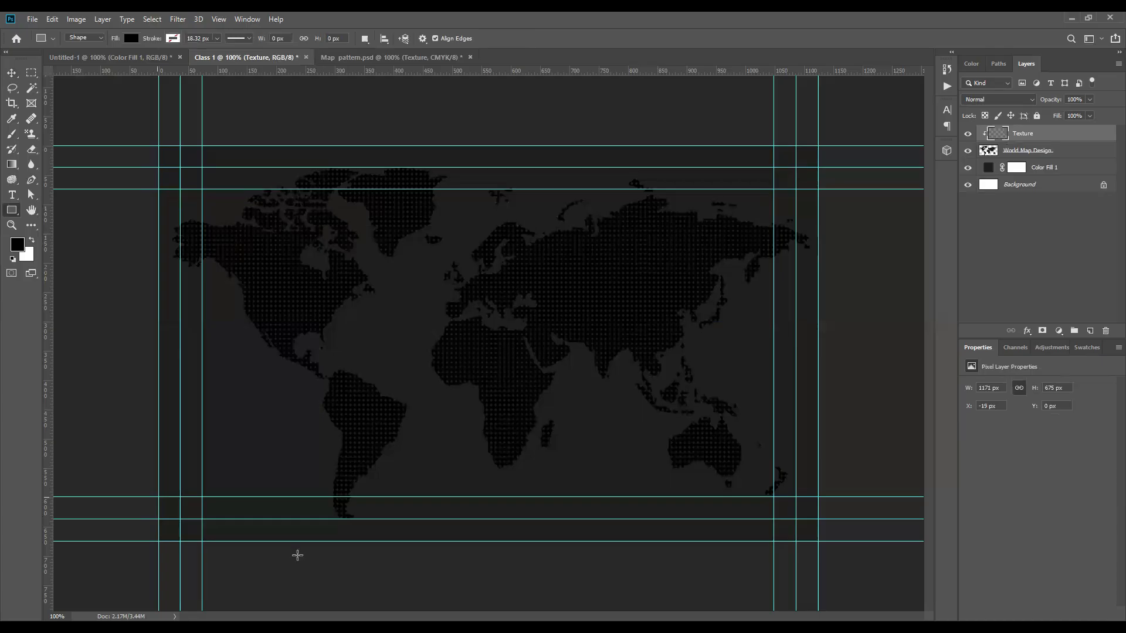
drag(389, 556, 384, 556)
key(v)
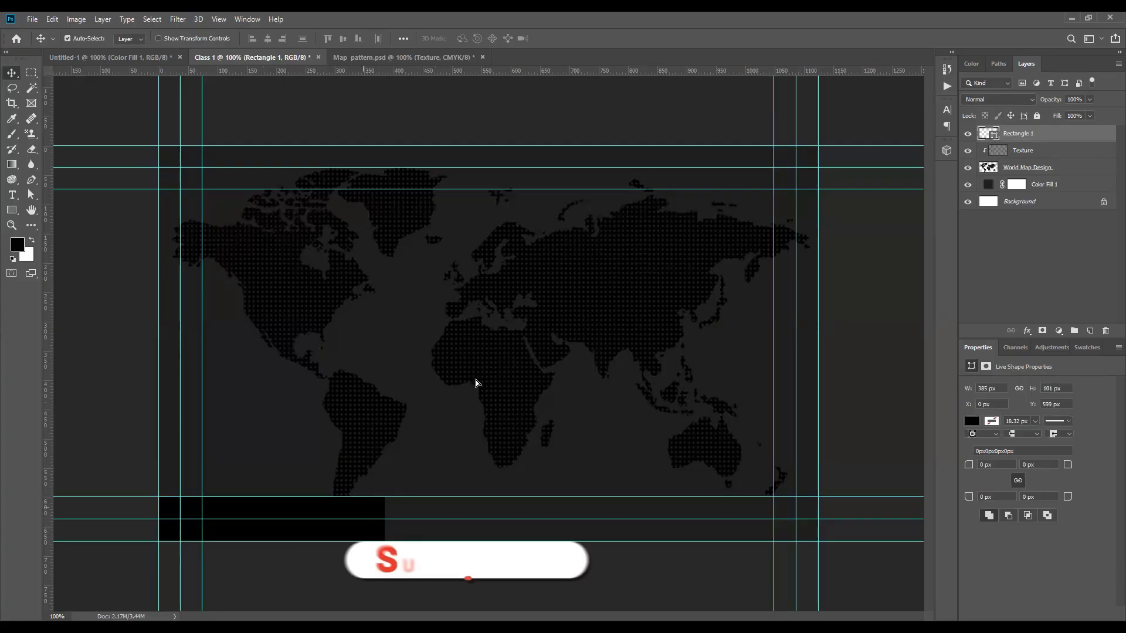
double_click(995, 136)
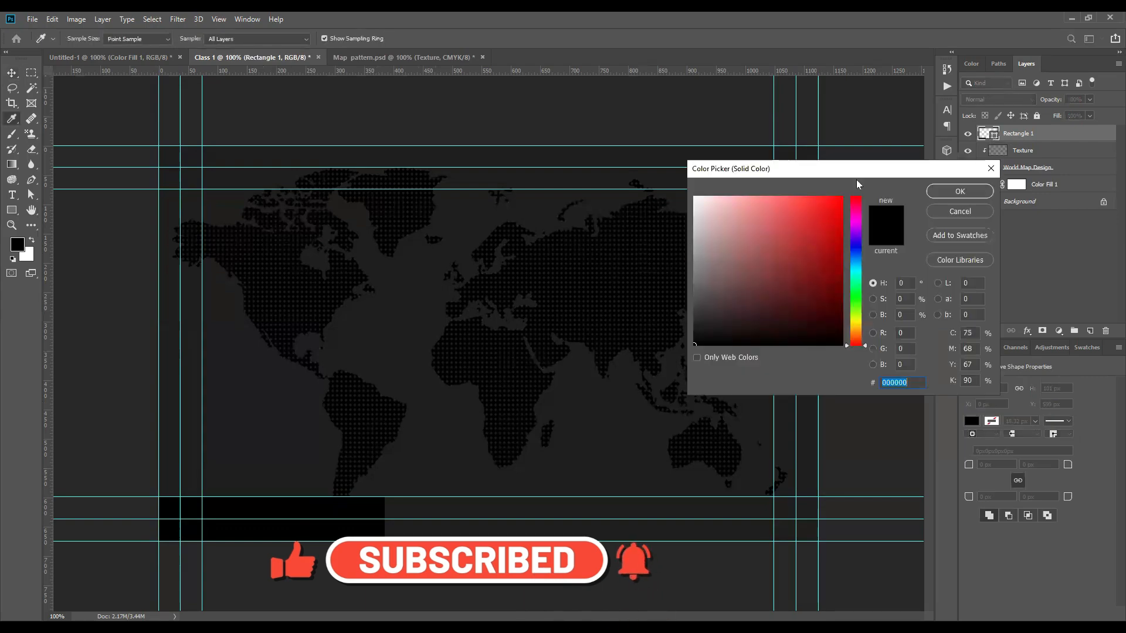
drag(850, 166, 826, 162)
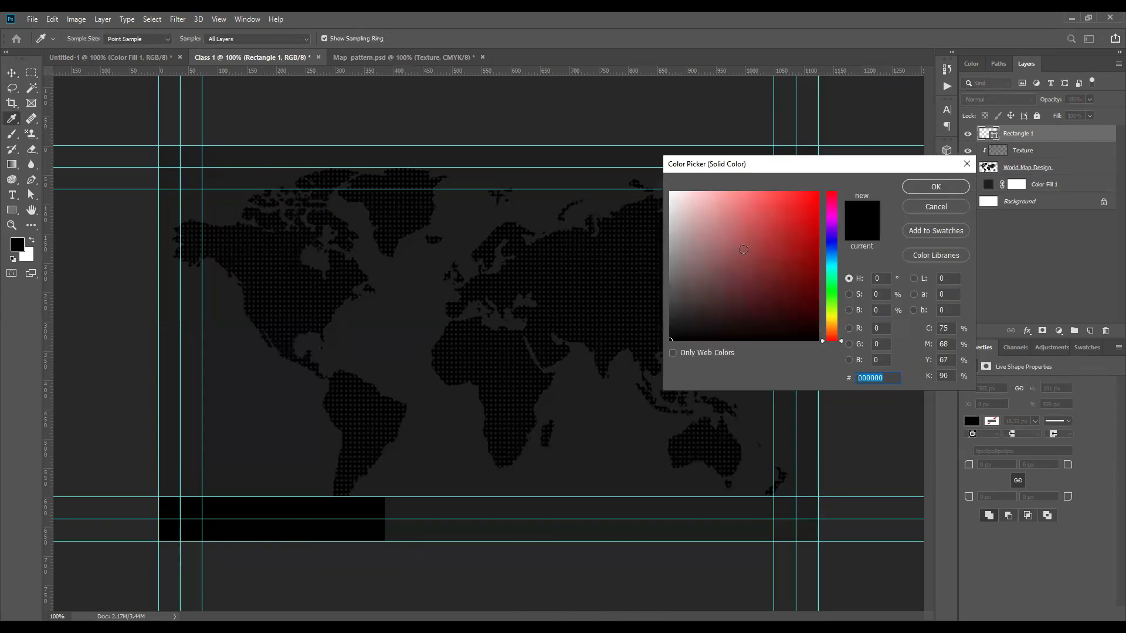
drag(831, 299, 832, 253)
drag(818, 198, 813, 203)
click(933, 186)
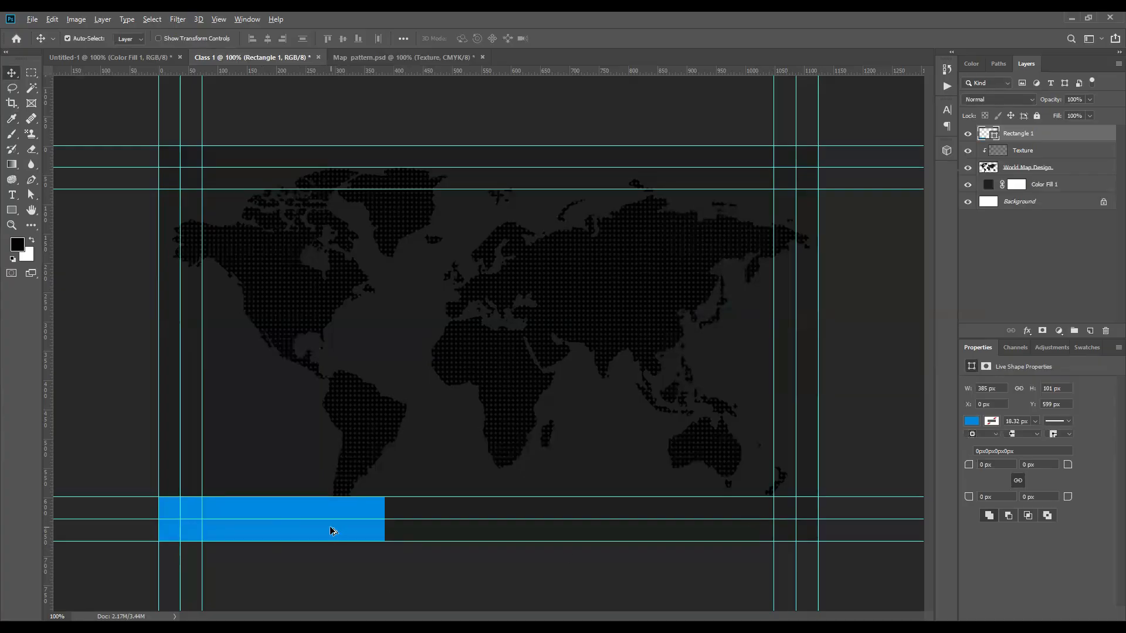
Step: Duplicate the blue bar with Ctrl+J and move the copy to the card's bottom-right edge
drag(556, 527, 714, 526)
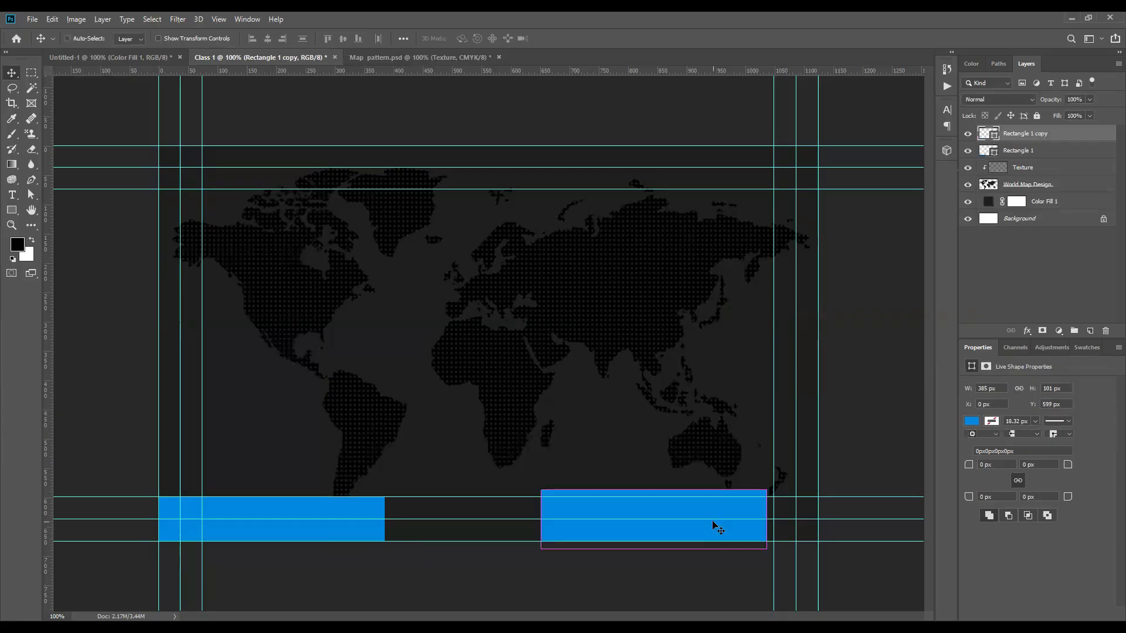
key(ctrl+z)
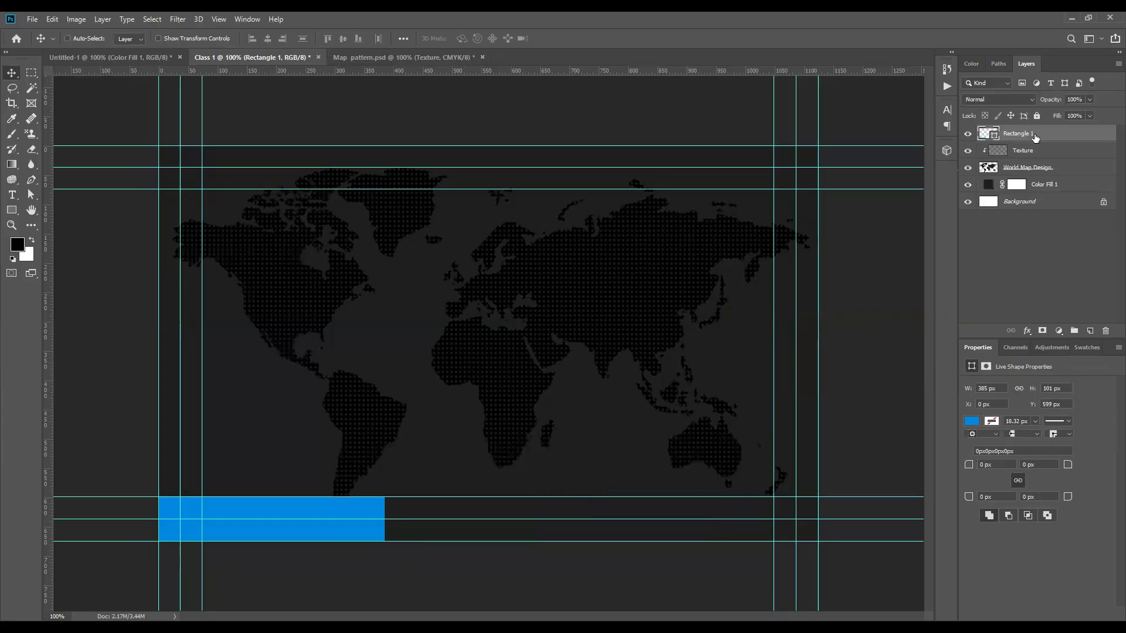
key(ctrl+j)
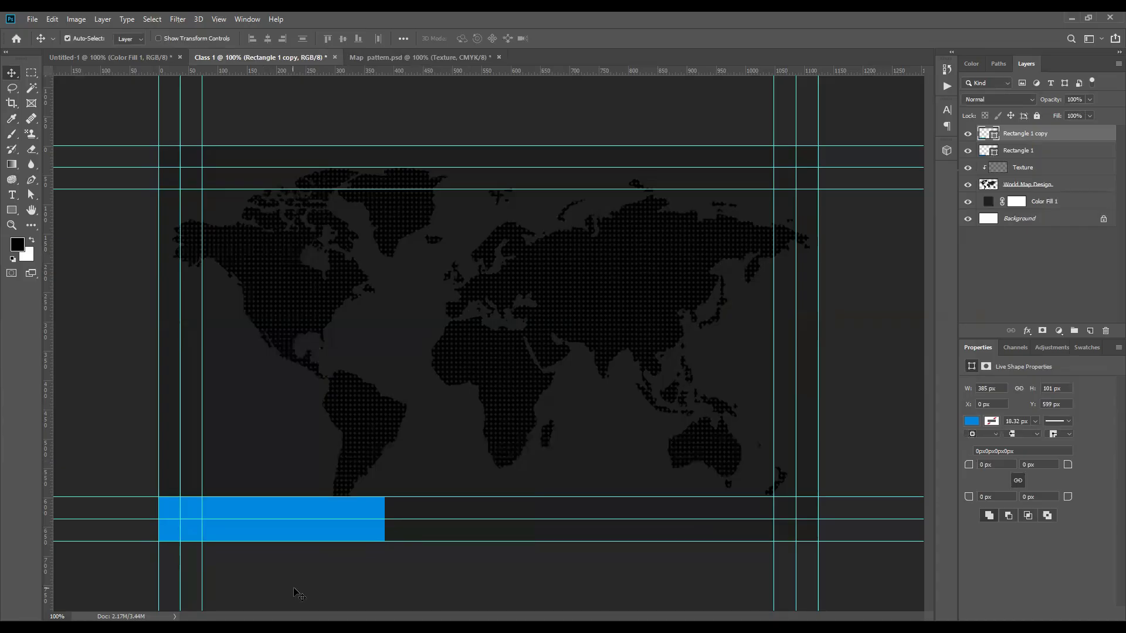
drag(329, 532, 413, 440)
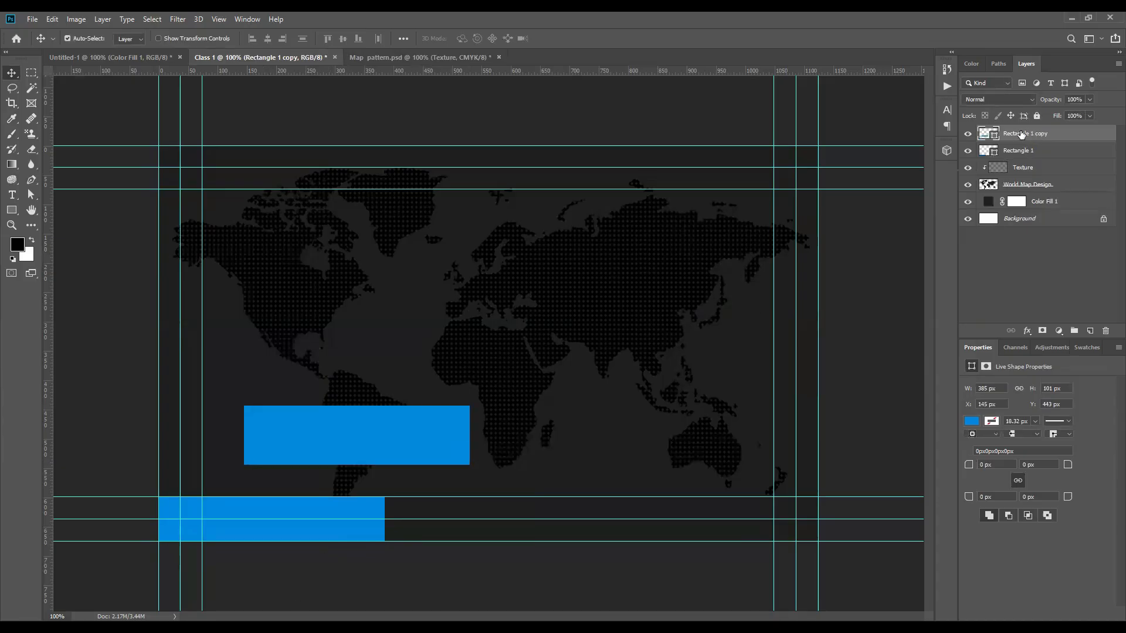
key(Delete)
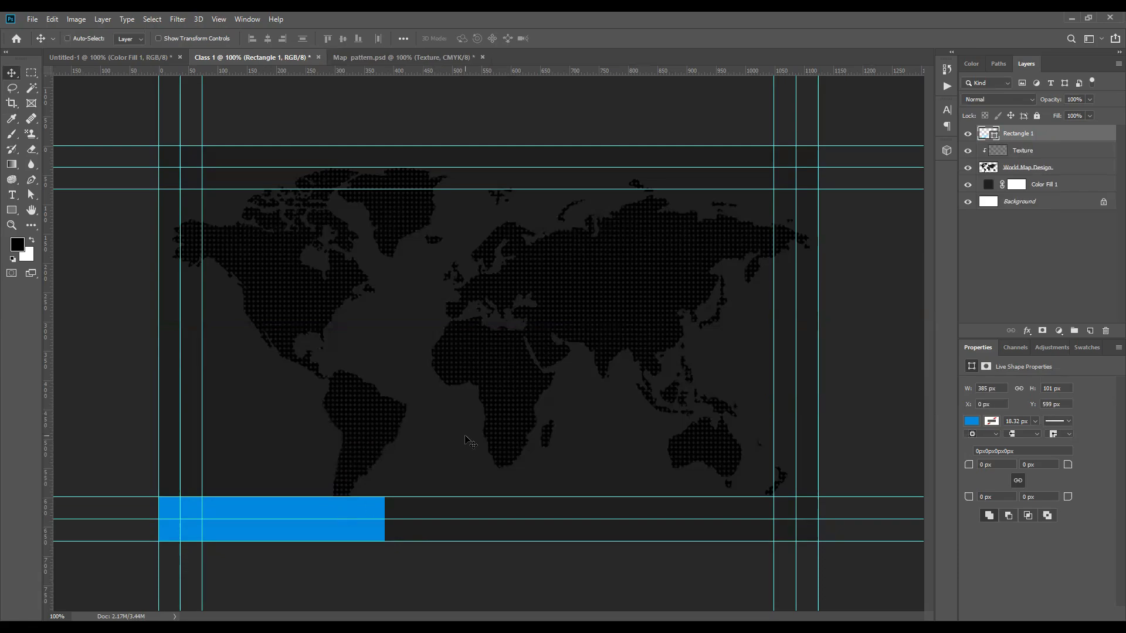
key(ctrl+j)
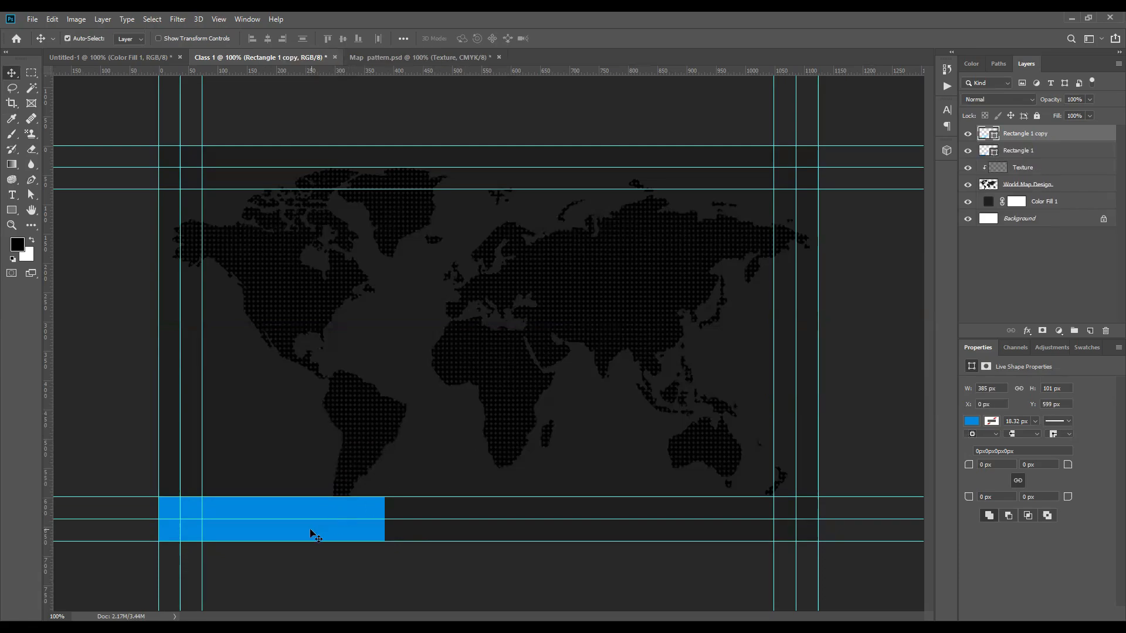
drag(679, 530, 745, 531)
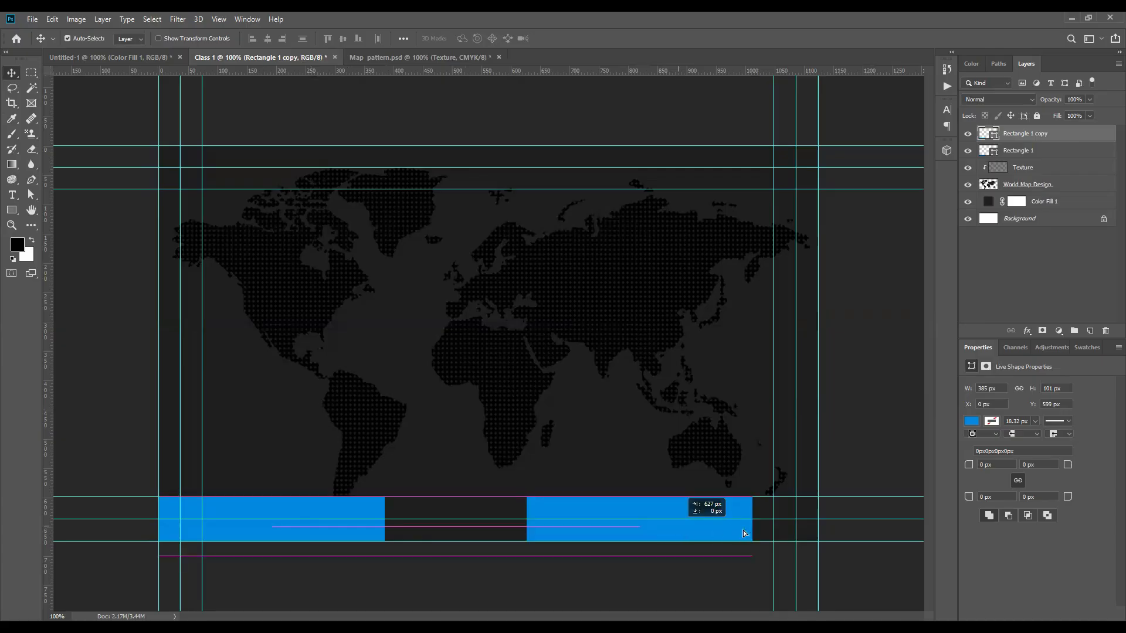
drag(743, 530, 746, 530)
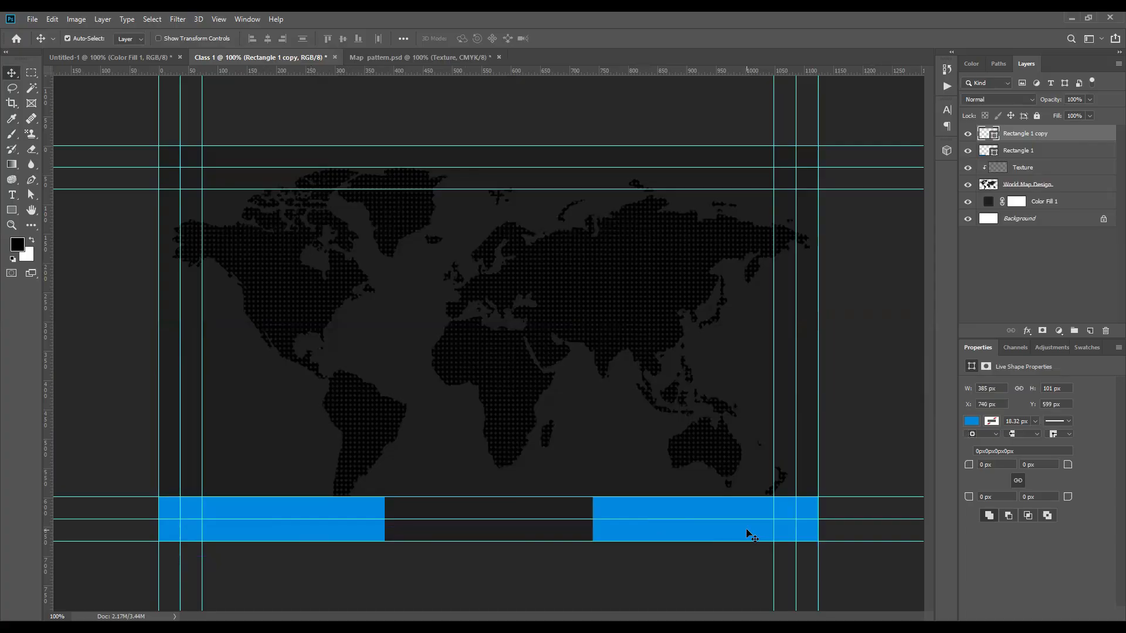
click(112, 212)
click(12, 212)
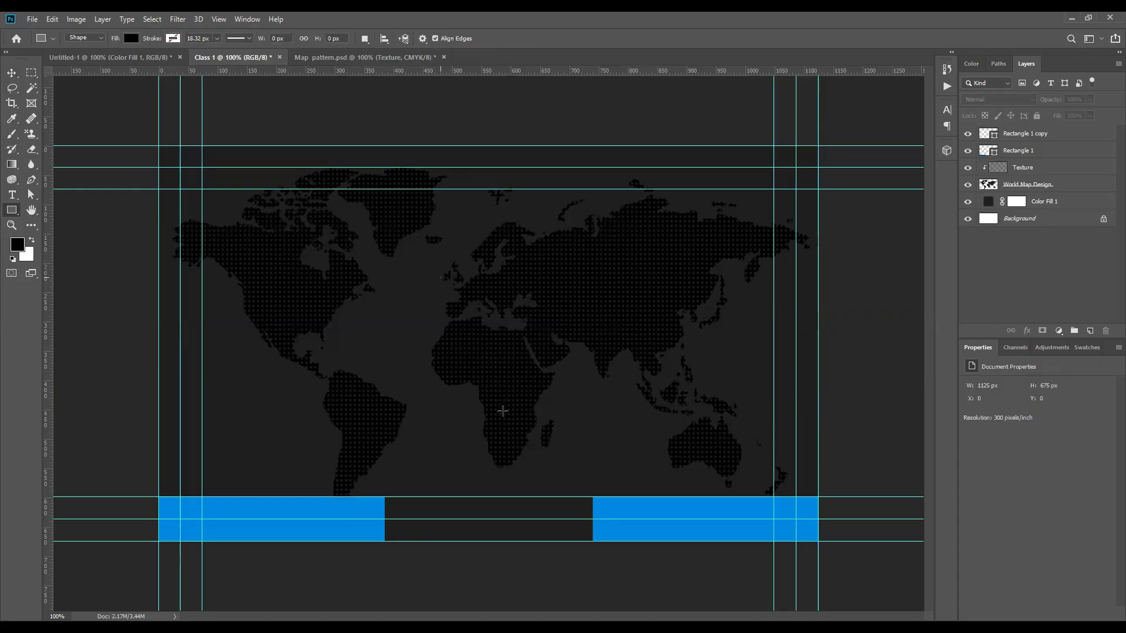
Step: Draw a tall rectangle over the map centre and fill it with the bottom bar's blue
drag(502, 410, 440, 278)
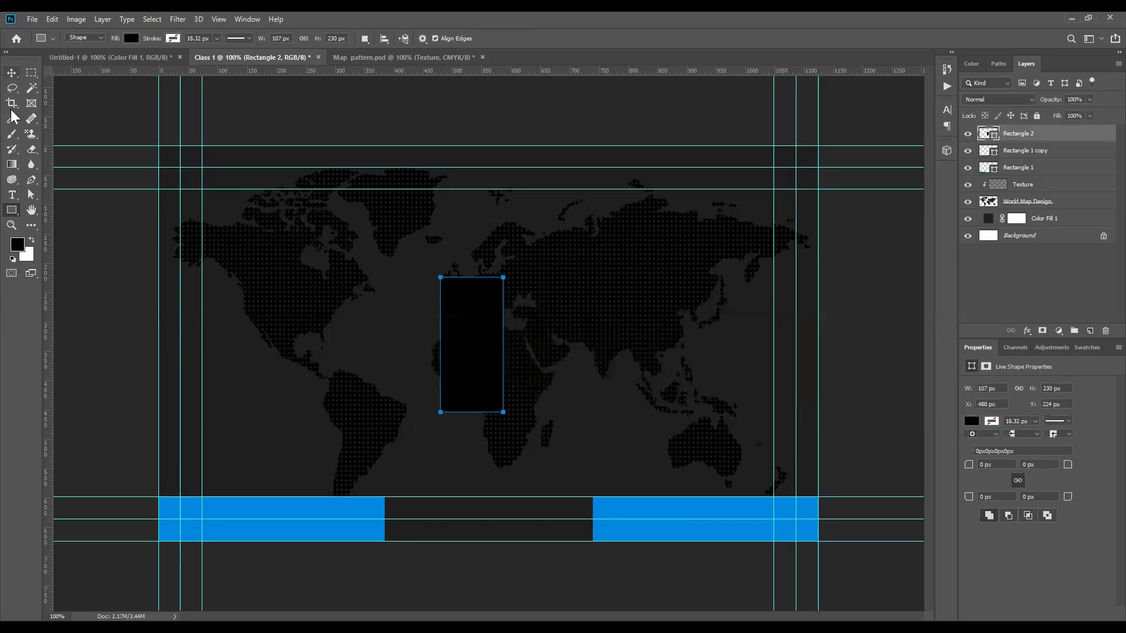
key(v)
drag(466, 333, 437, 312)
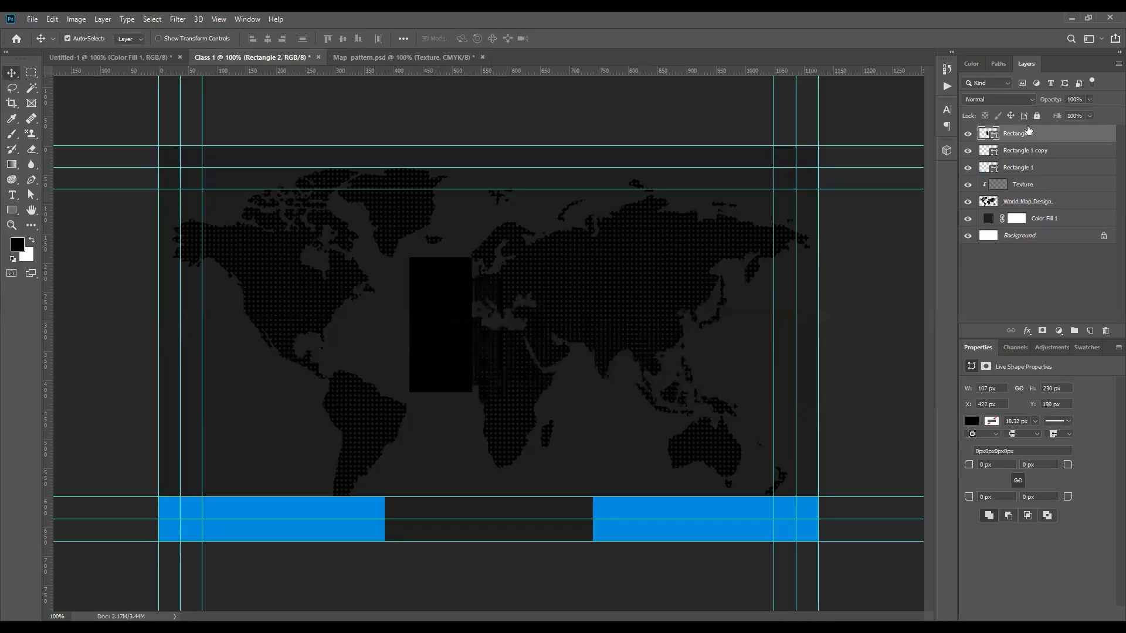
double_click(993, 137)
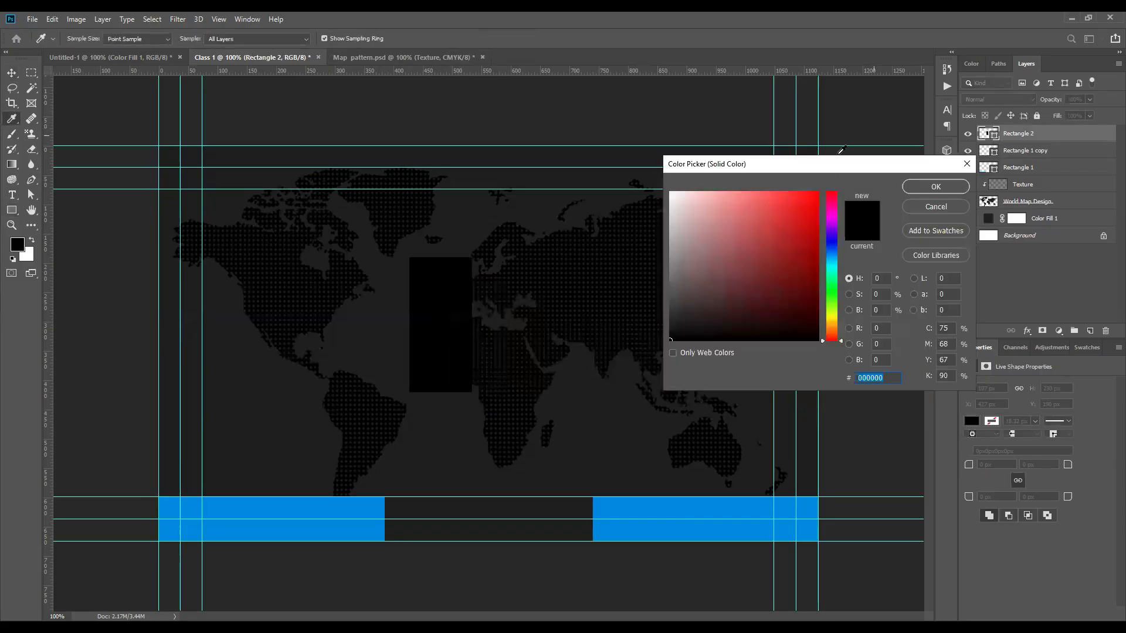
click(297, 525)
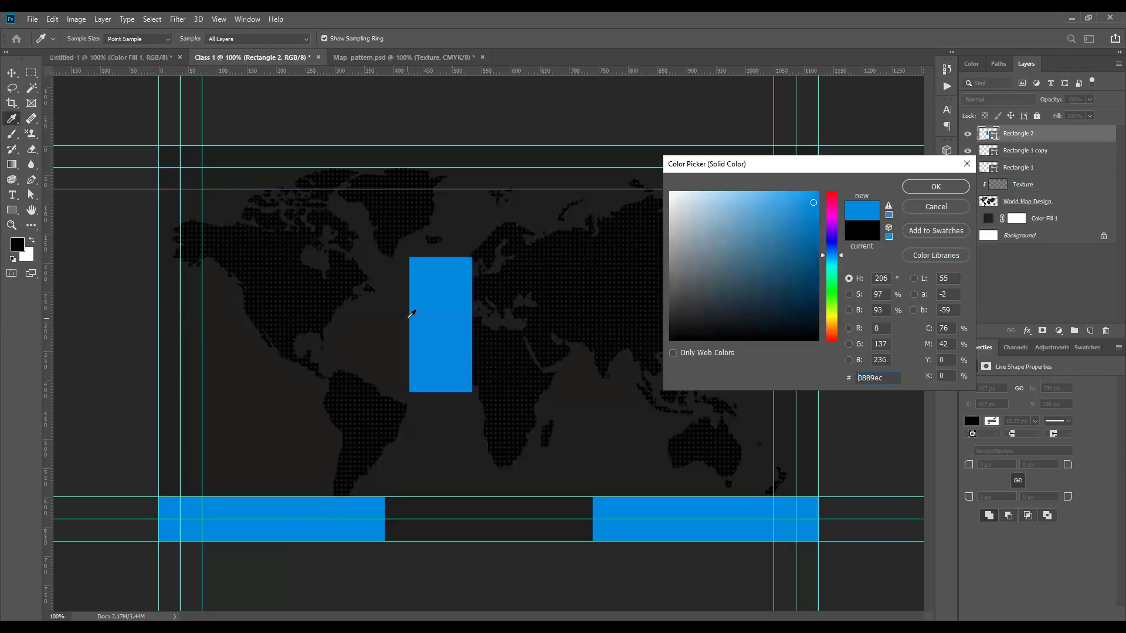
click(929, 186)
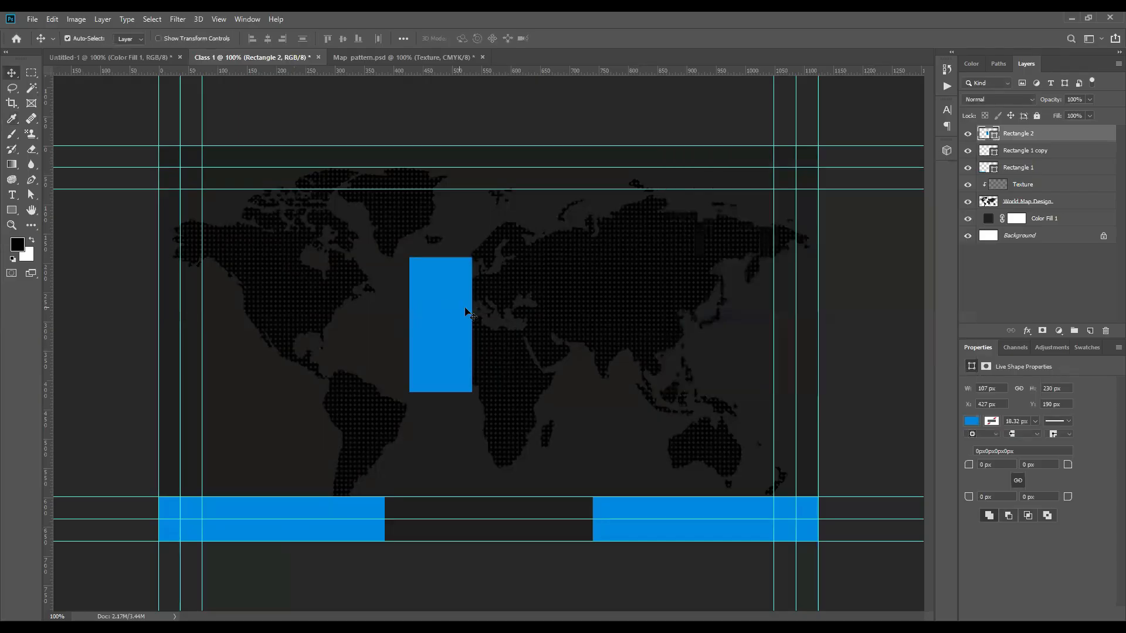
drag(448, 308, 465, 308)
Step: Distort the blue rectangle into a parallelogram by raising its right corners
key(ctrl+t)
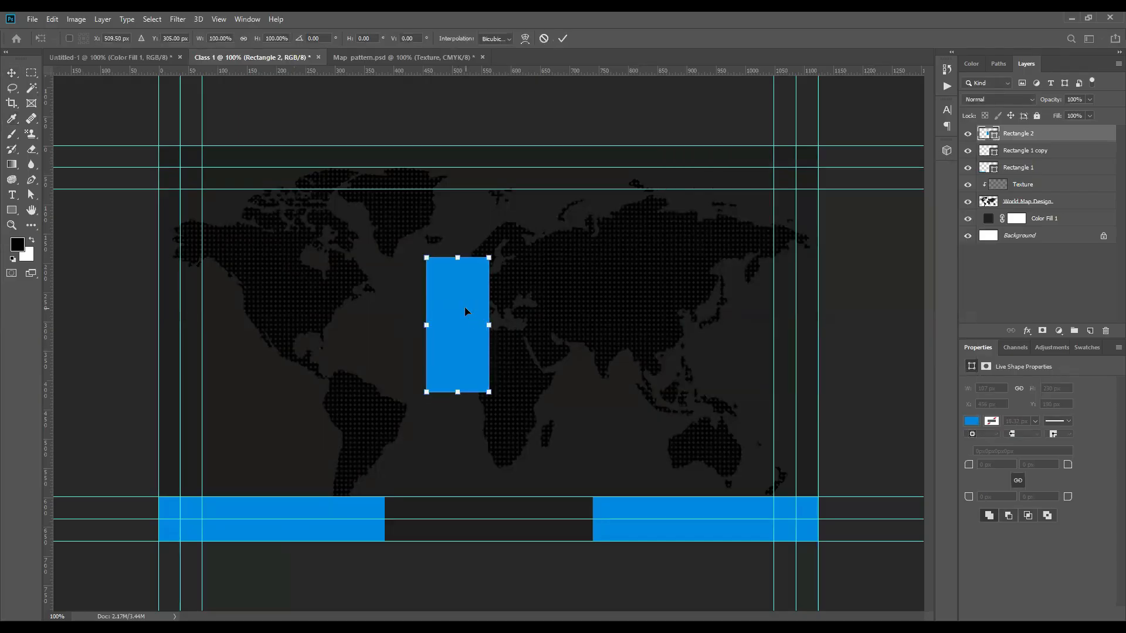
right_click(466, 309)
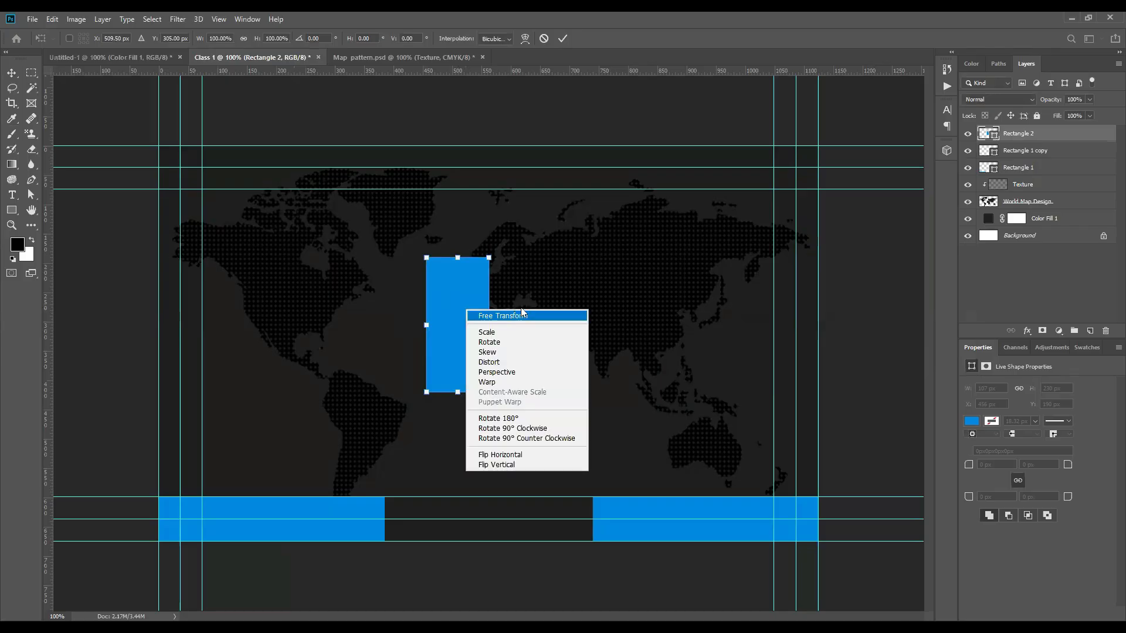
click(489, 365)
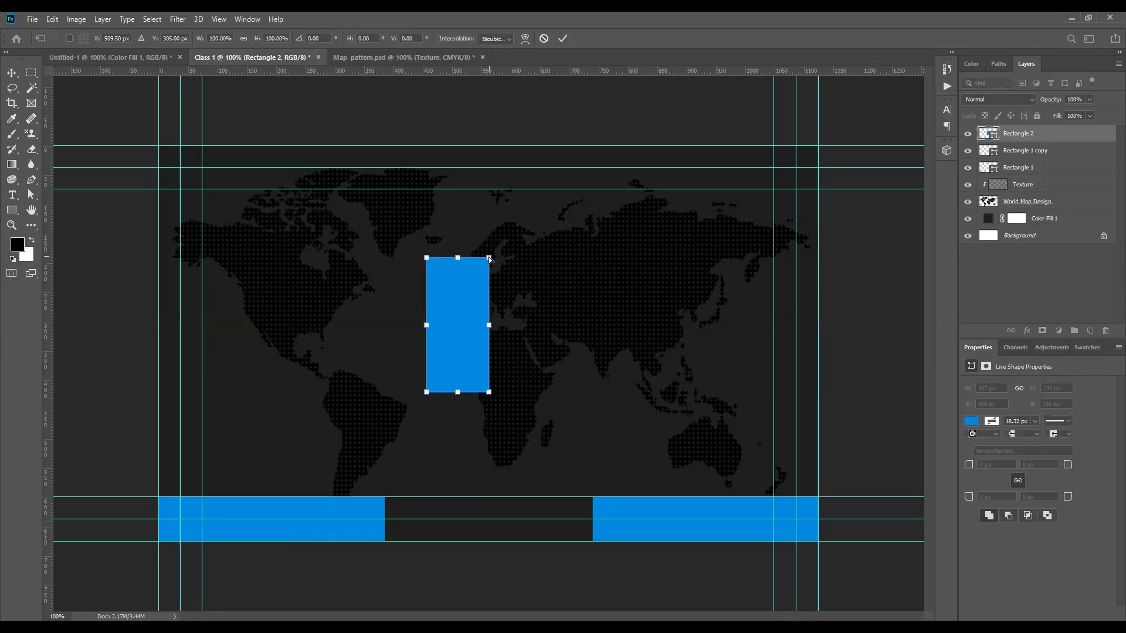
drag(485, 223, 485, 216)
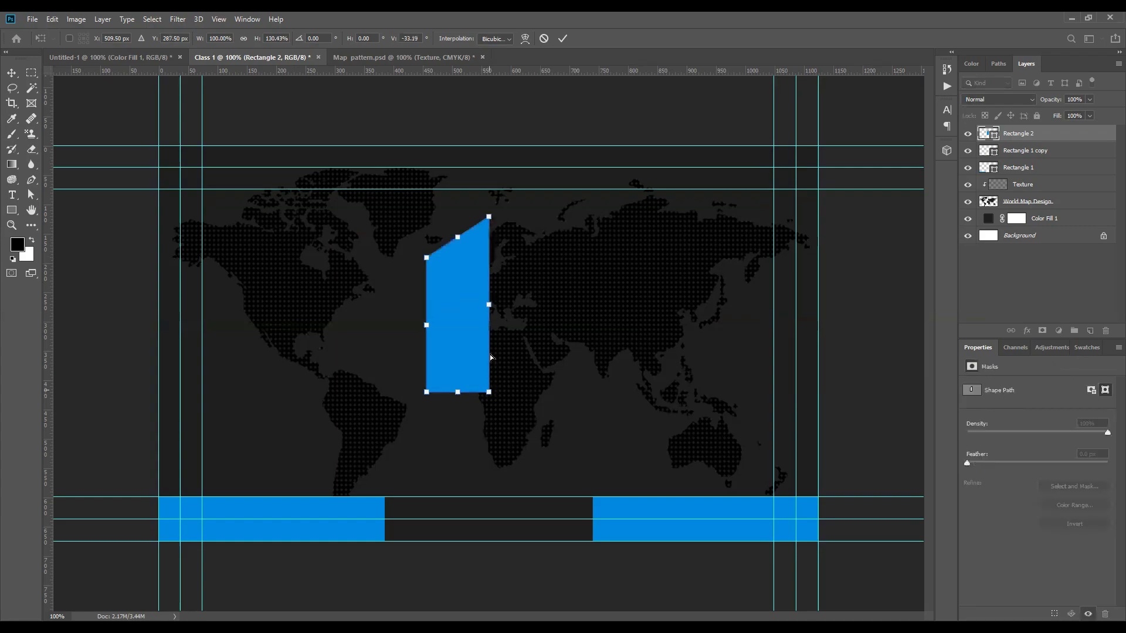
drag(489, 351, 489, 349)
key(Return)
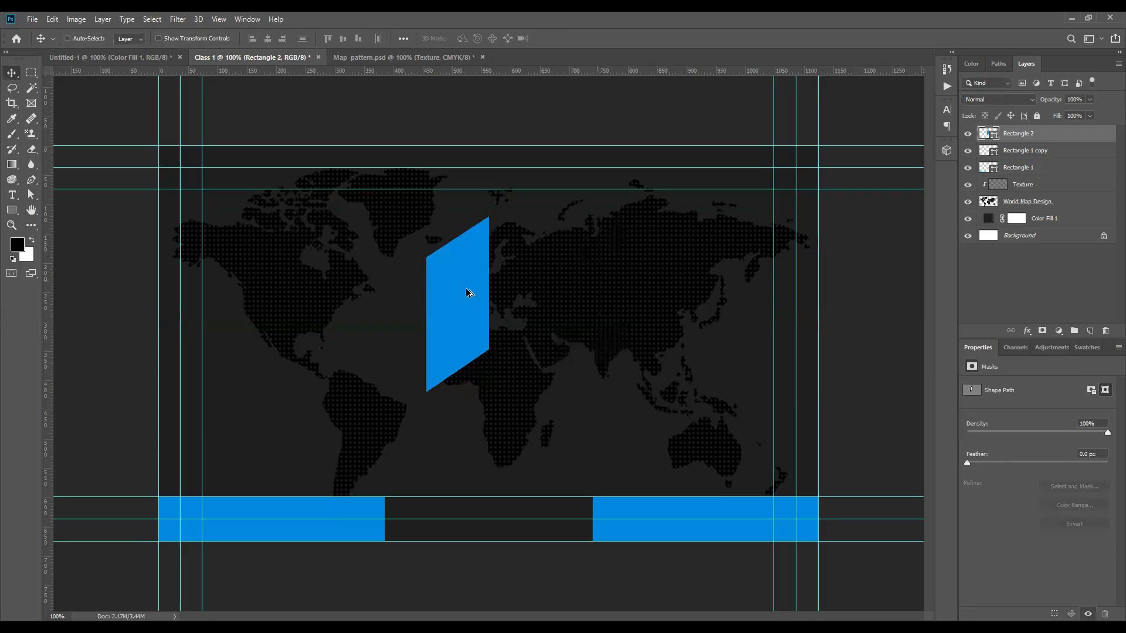
Step: Duplicate the parallelogram to its right and flip the copy horizontally into a chevron
alt+drag(466, 289, 530, 290)
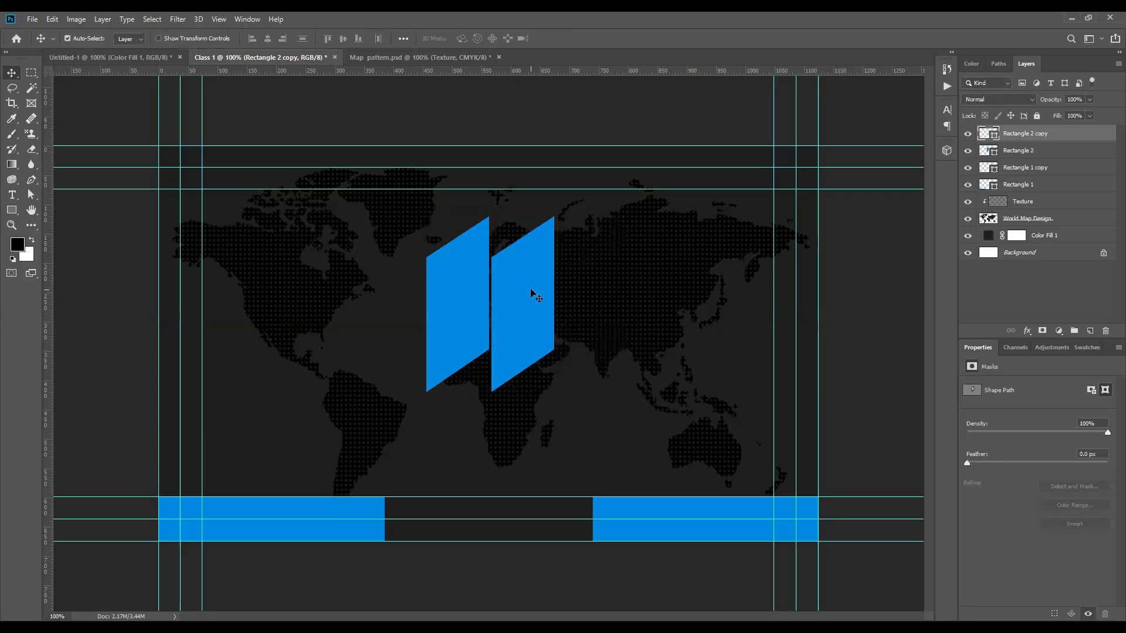
key(ctrl+t)
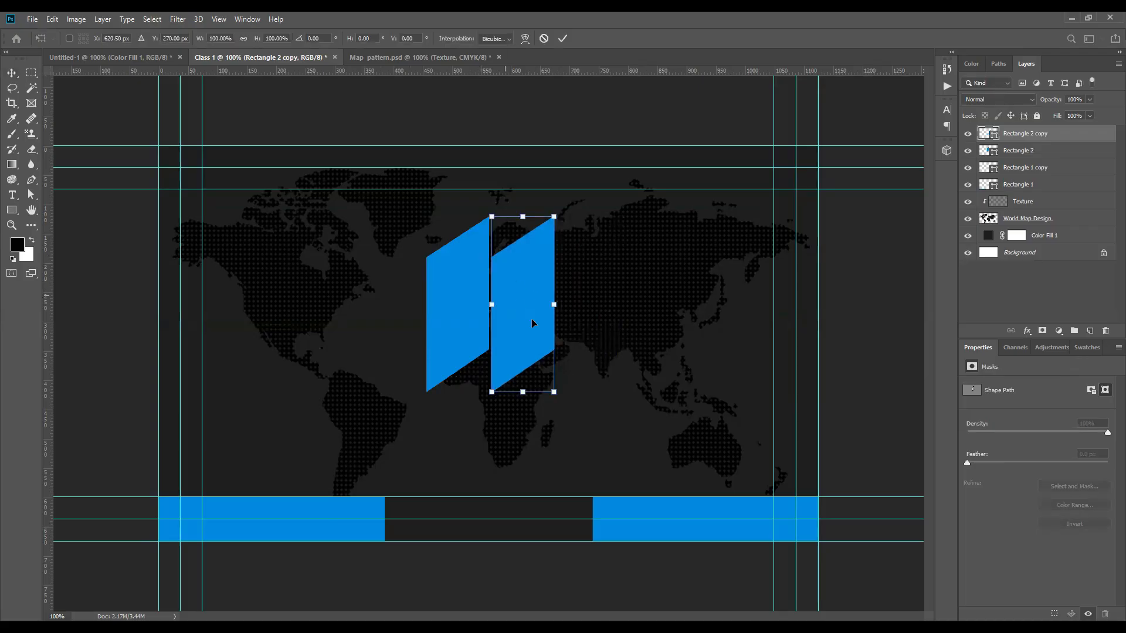
right_click(521, 288)
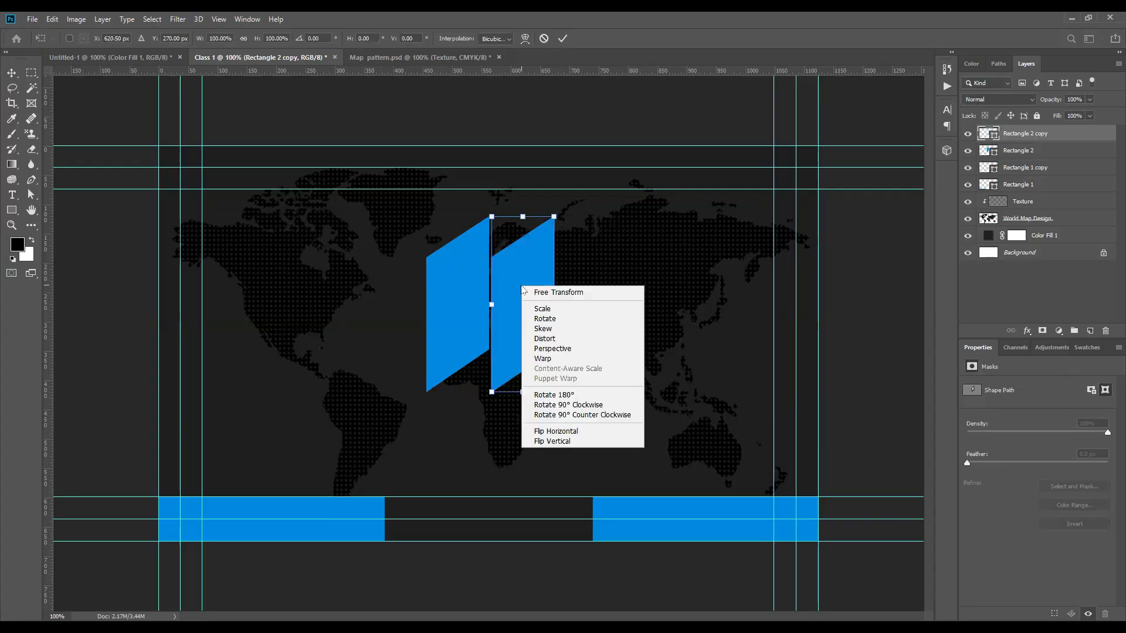
click(556, 432)
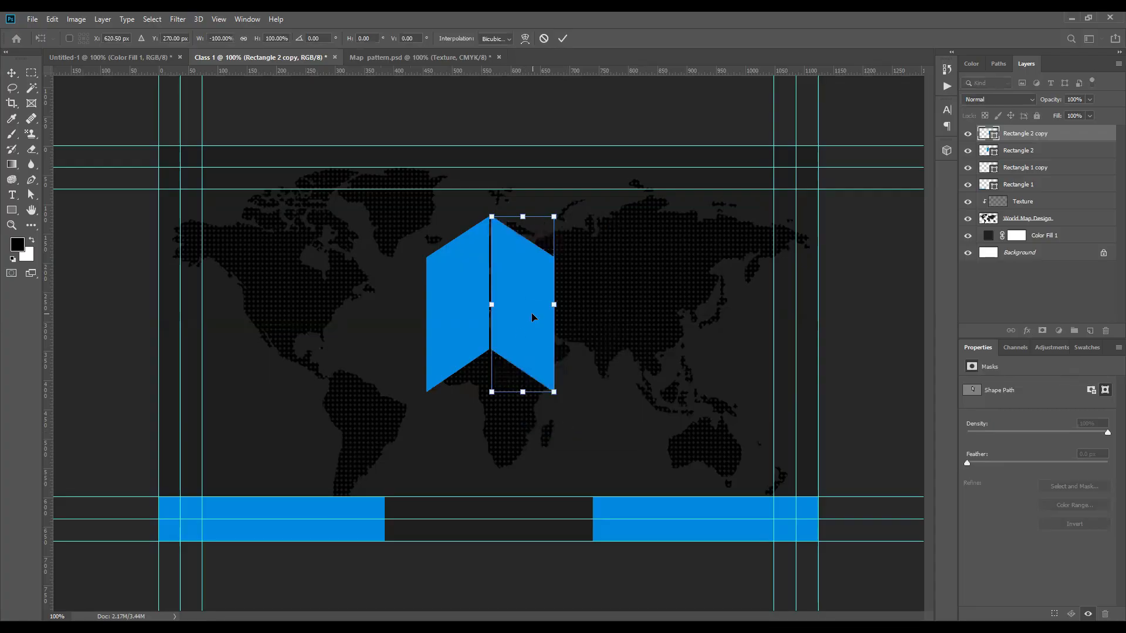
key(Return)
Step: Close the gap between the chevron halves and give the right half a darker blue
scroll(492, 267, up, 4)
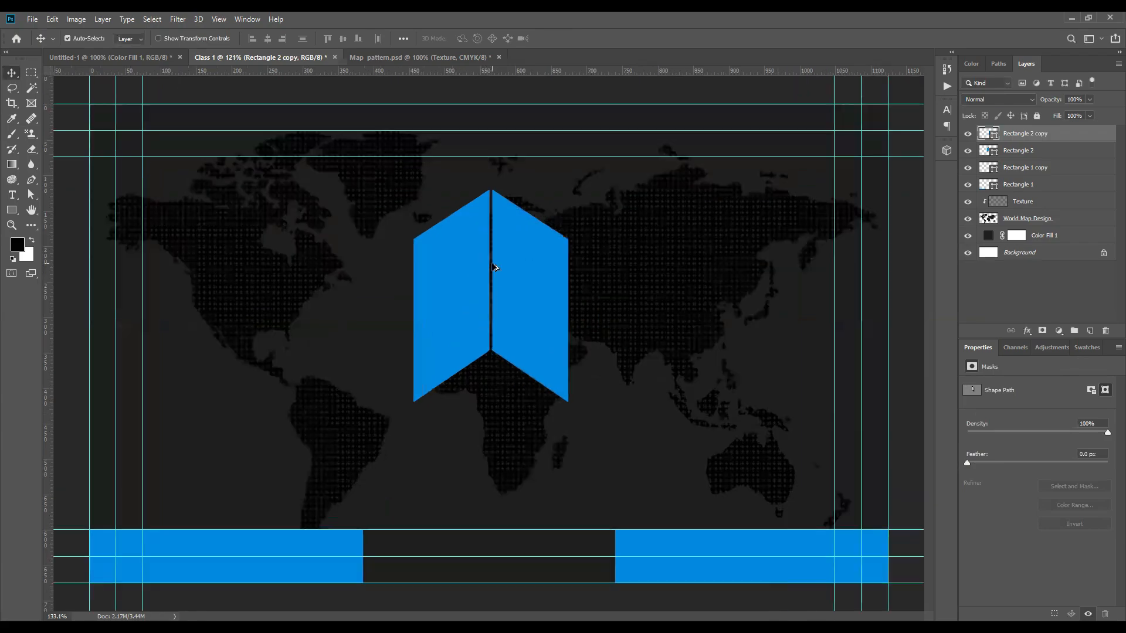
key(Left)
key(Left)
key(Left)
key(Left)
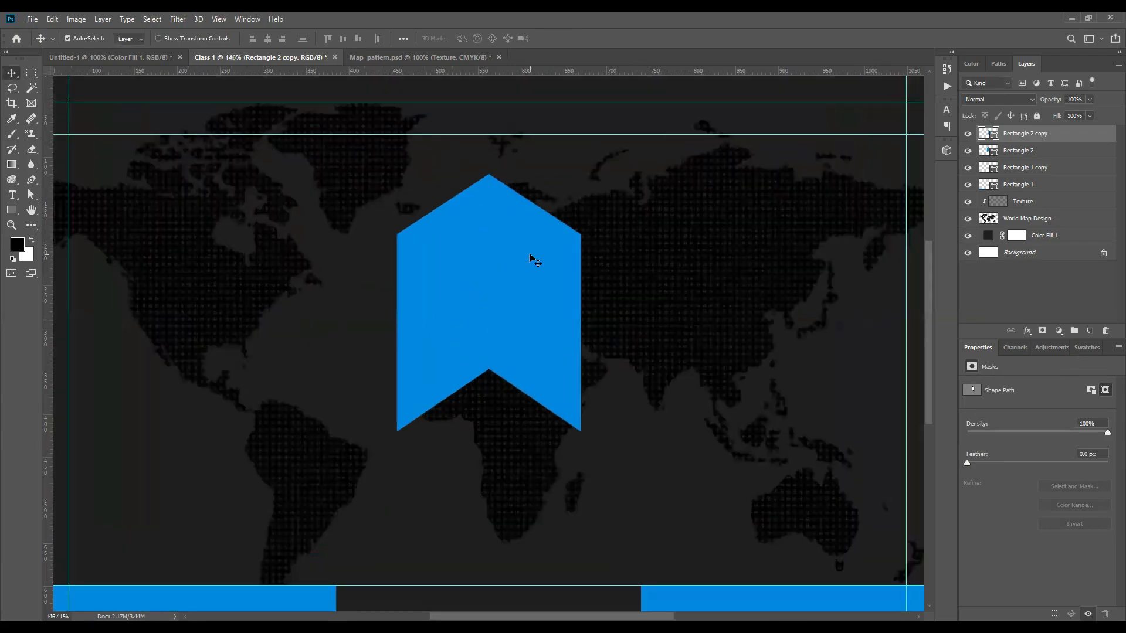
scroll(531, 258, down, 4)
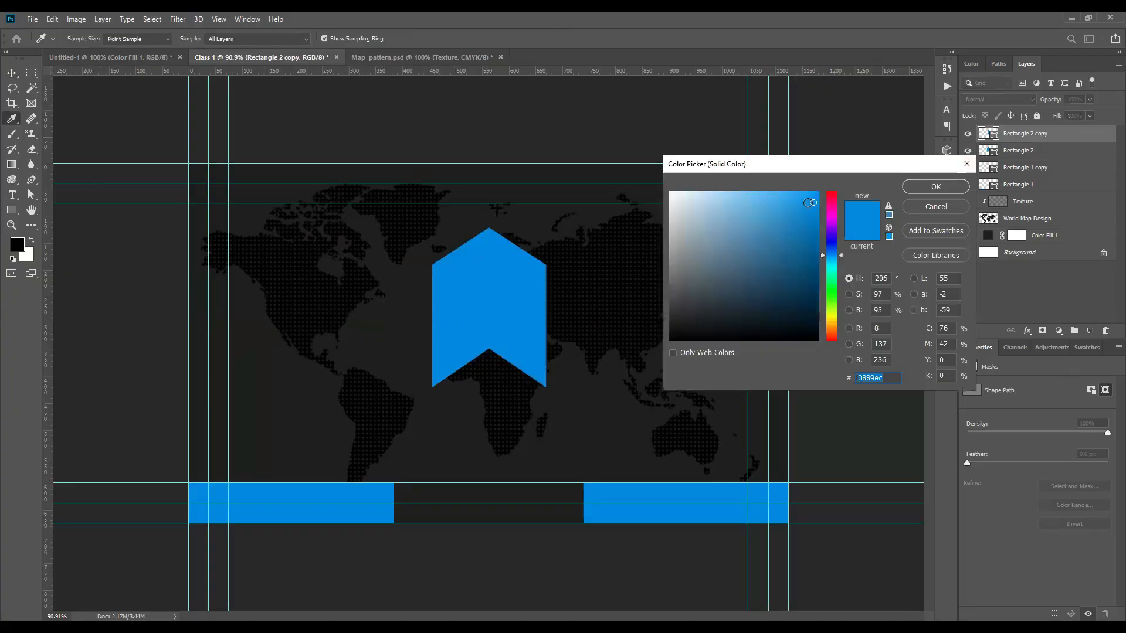
drag(809, 202, 810, 246)
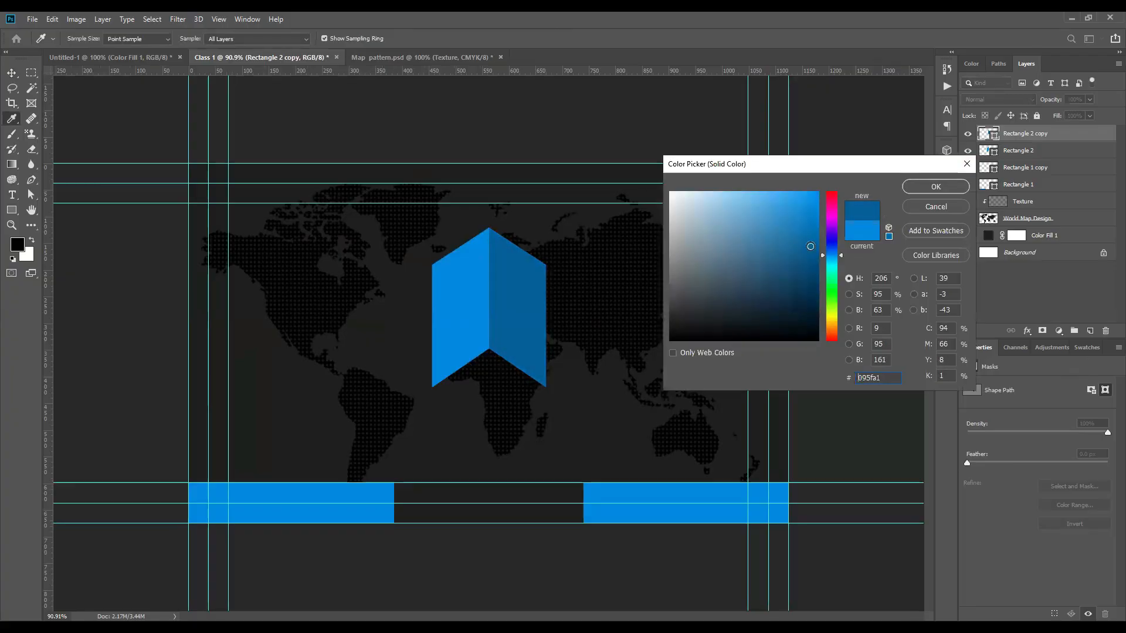
click(936, 186)
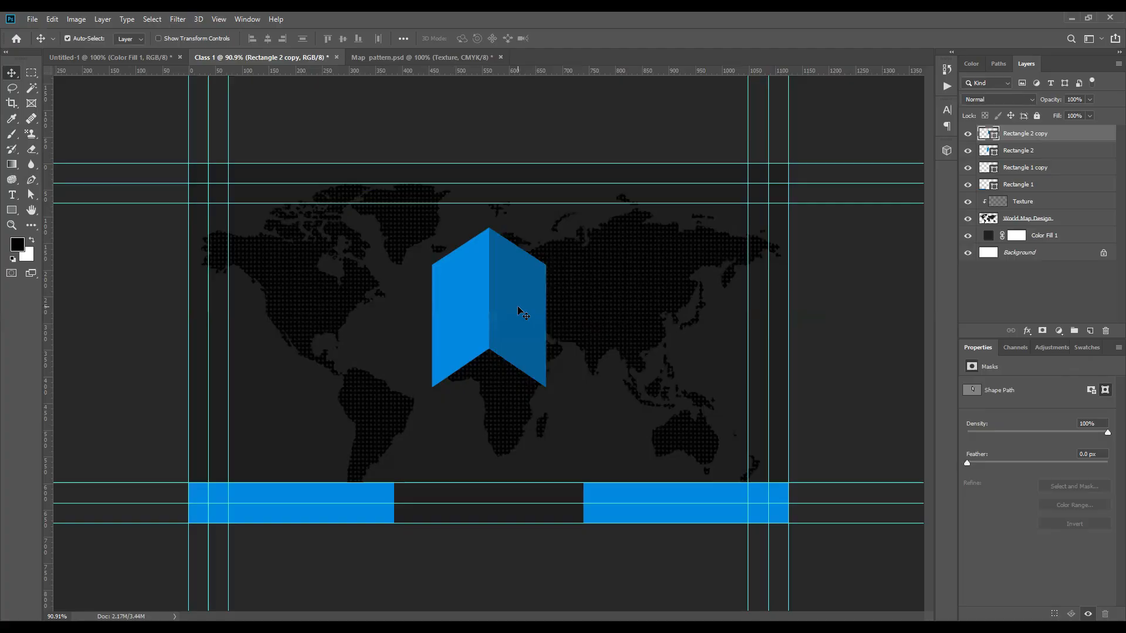
Step: Move both chevron halves about 68 px down to the card's vertical centre
shift+click(455, 294)
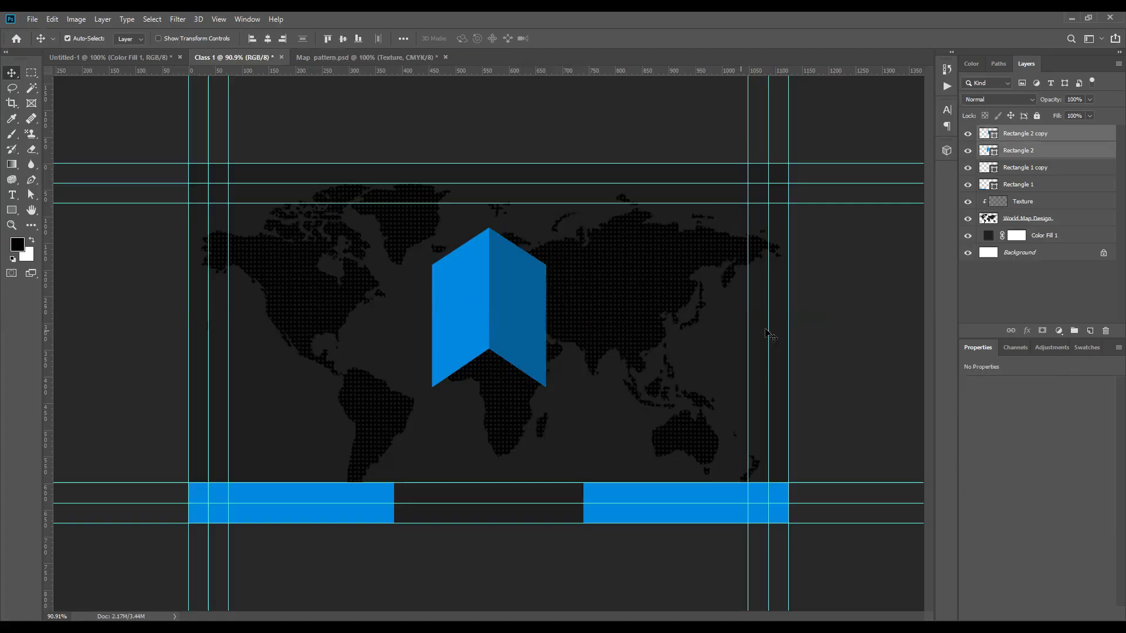
click(838, 316)
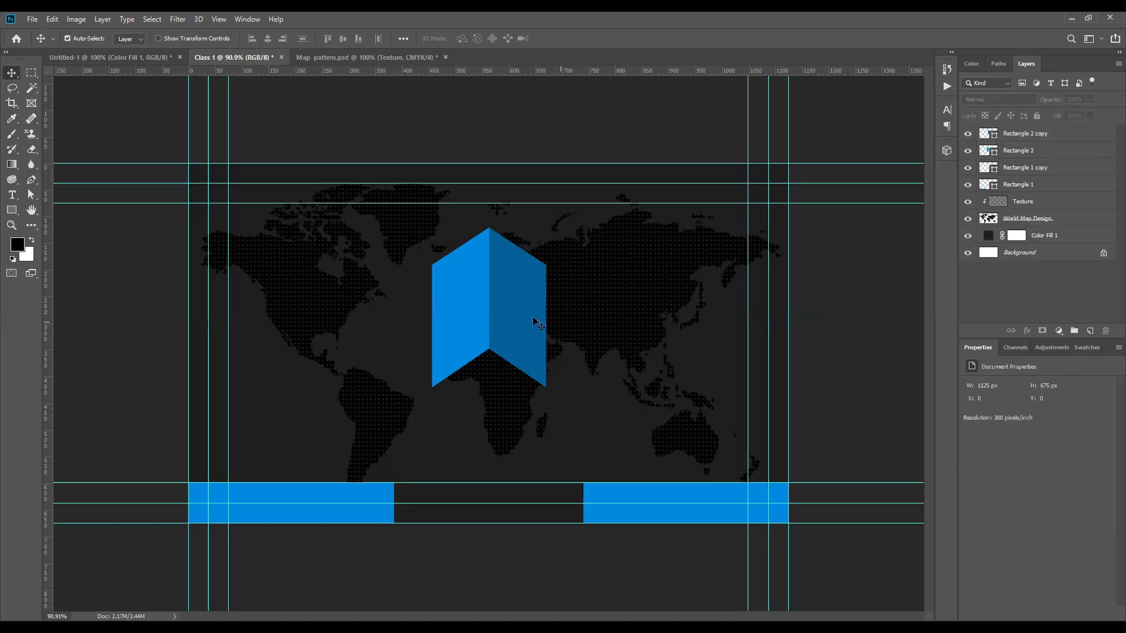
click(521, 293)
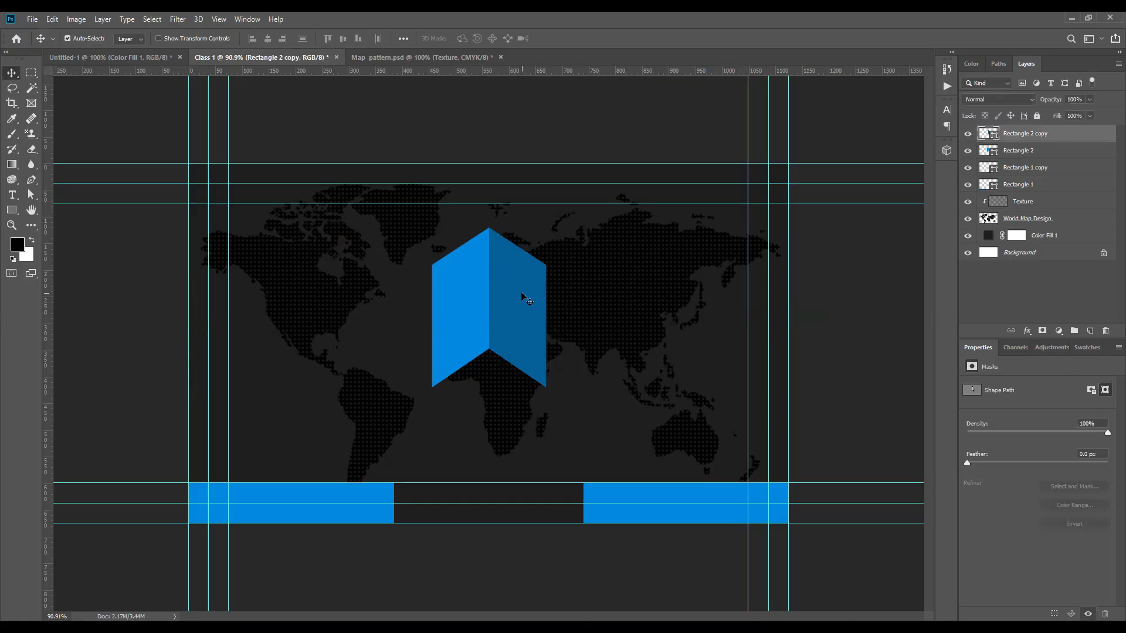
shift+click(466, 286)
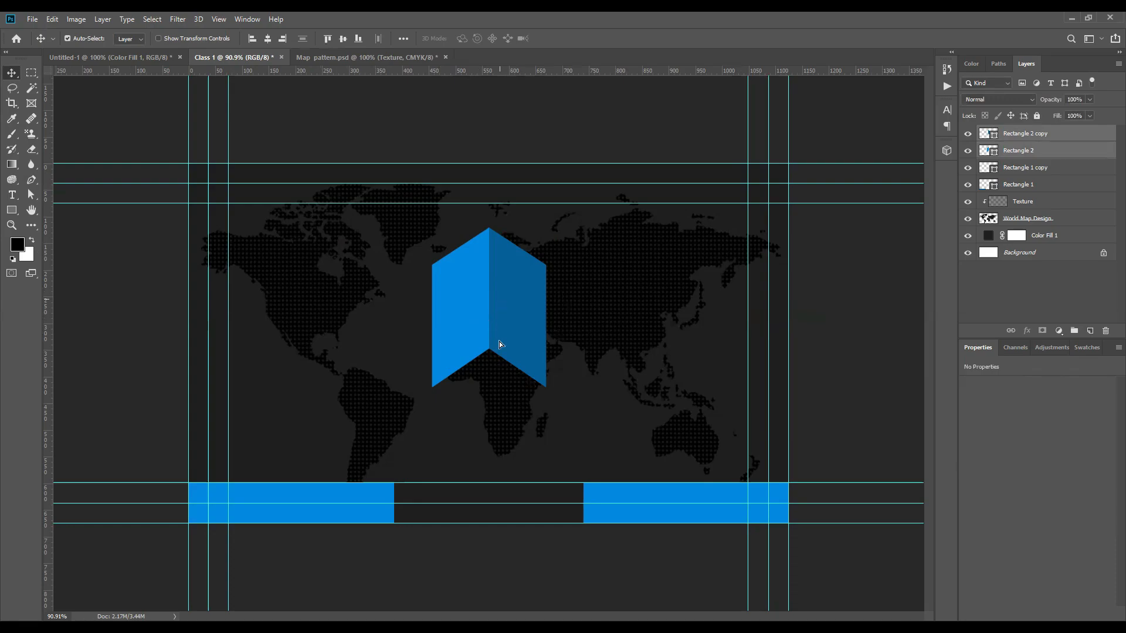
drag(500, 340, 498, 338)
click(105, 246)
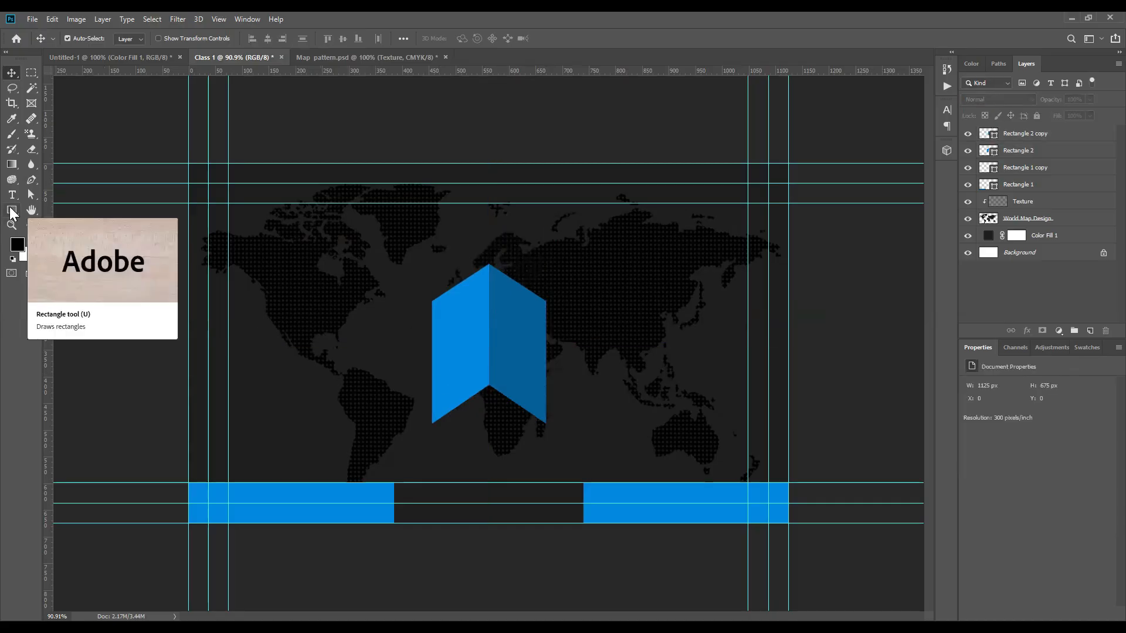
Step: Draw a rectangle extending right from the chevron, filled with the chevron's blue
click(11, 210)
scroll(833, 369, up, 3)
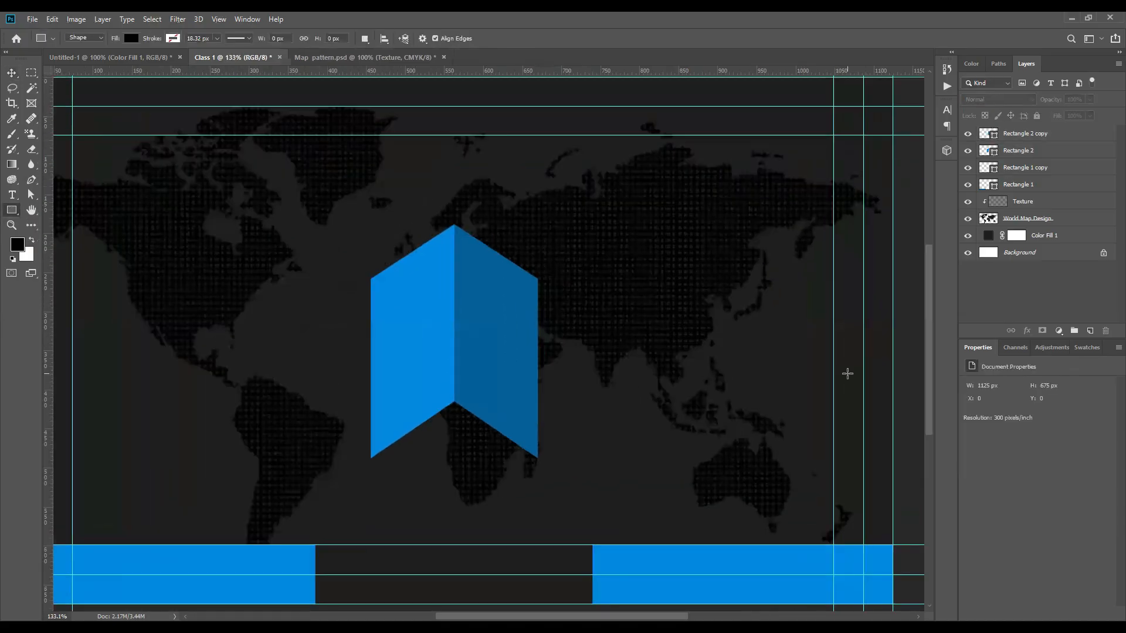
scroll(856, 369, up, 1)
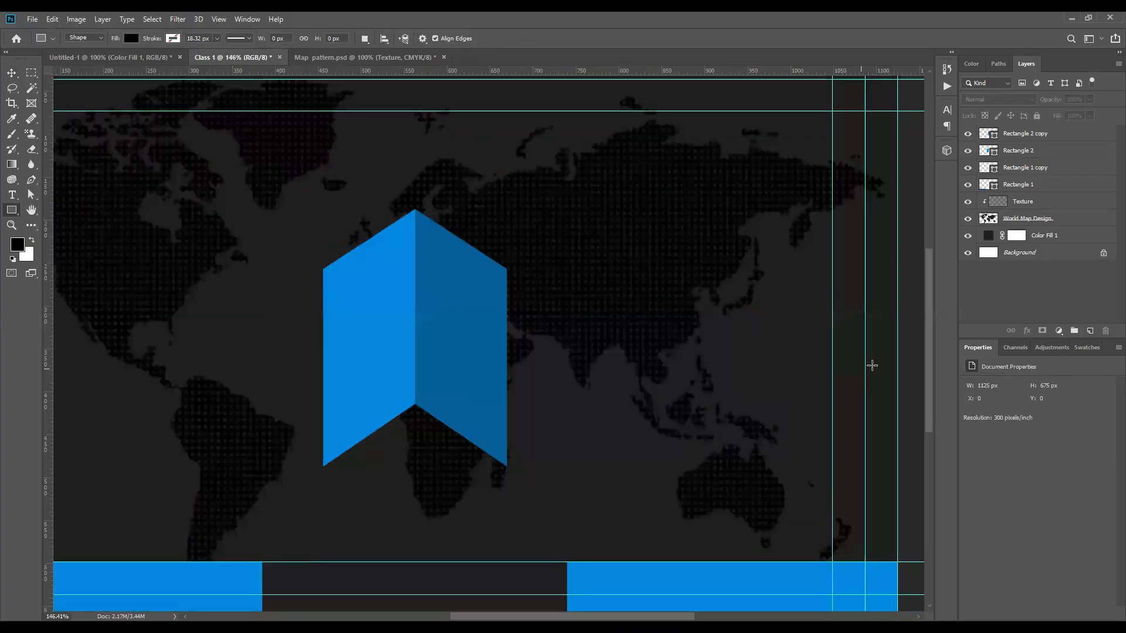
drag(870, 367, 754, 352)
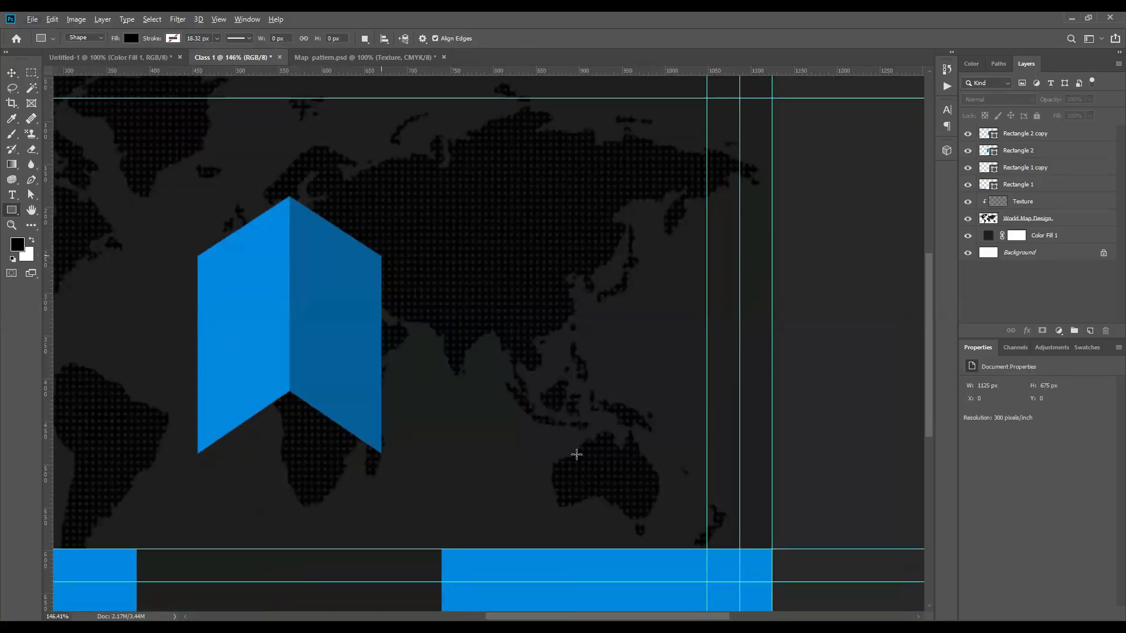
drag(771, 456, 381, 255)
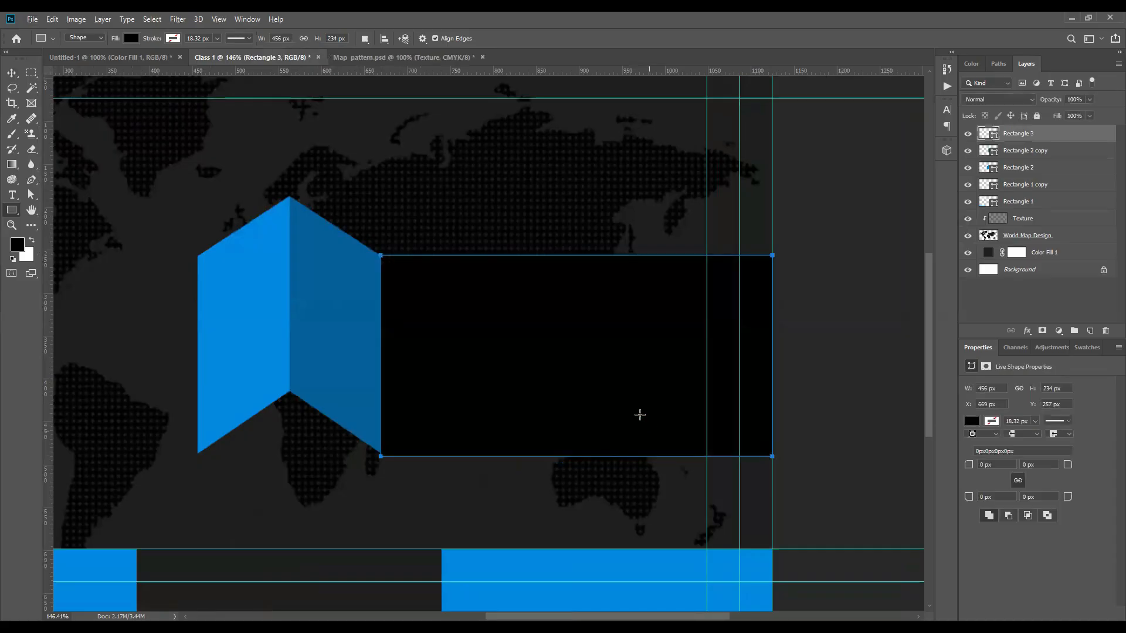
key(v)
key(ctrl+0)
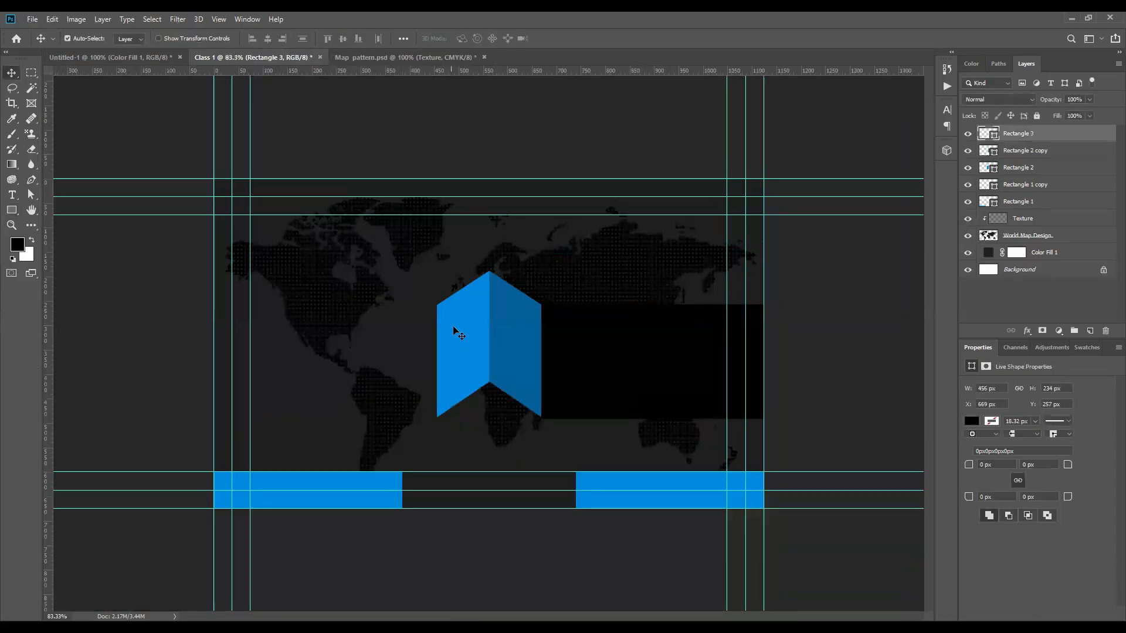
double_click(994, 138)
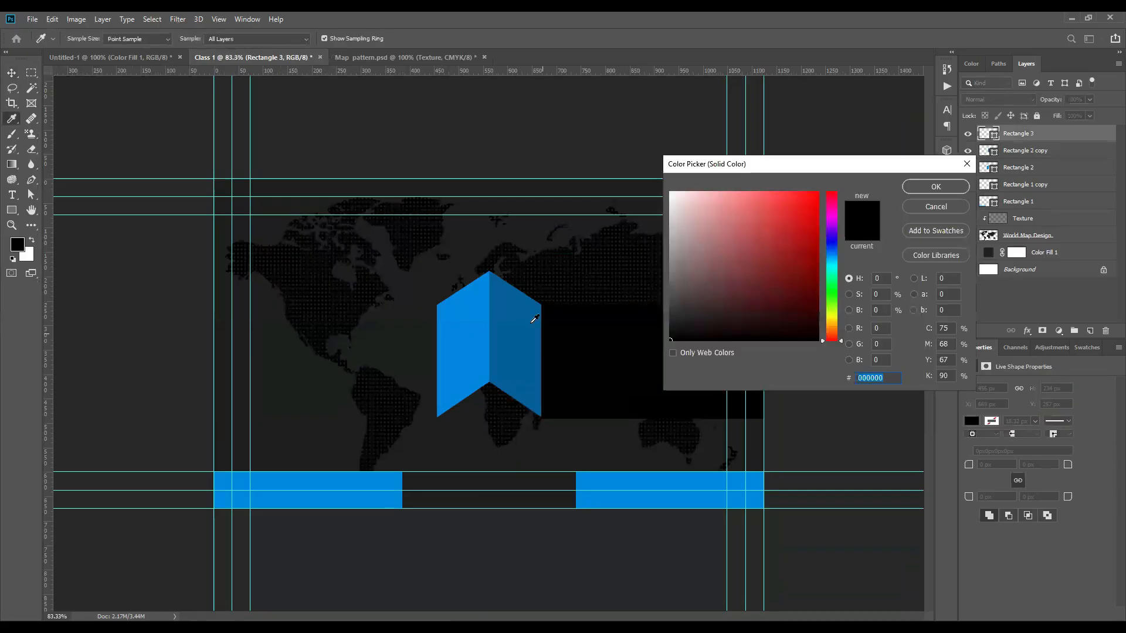
click(474, 322)
click(935, 186)
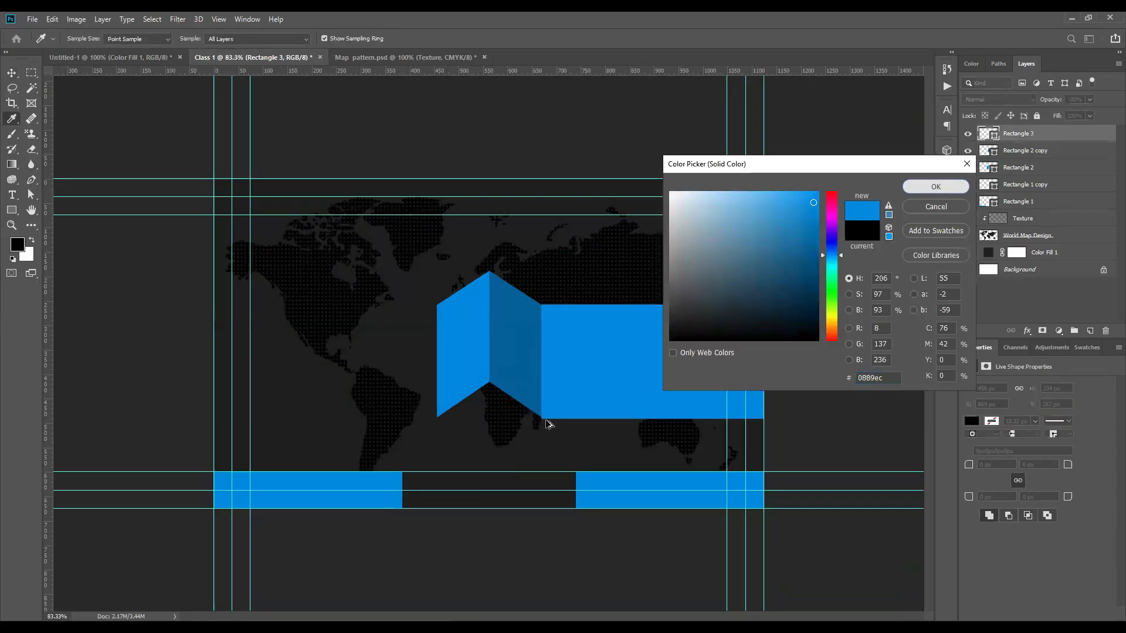
Step: Trim the blue Rectangle 3 banner to 231 px tall
scroll(548, 422, up, 3)
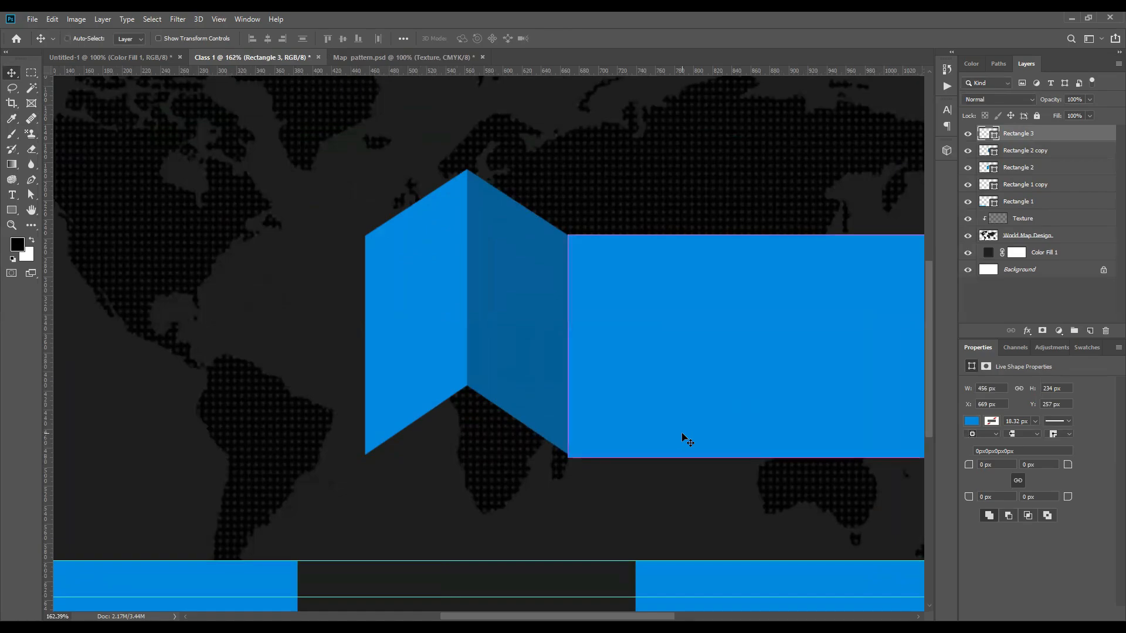
key(ctrl+t)
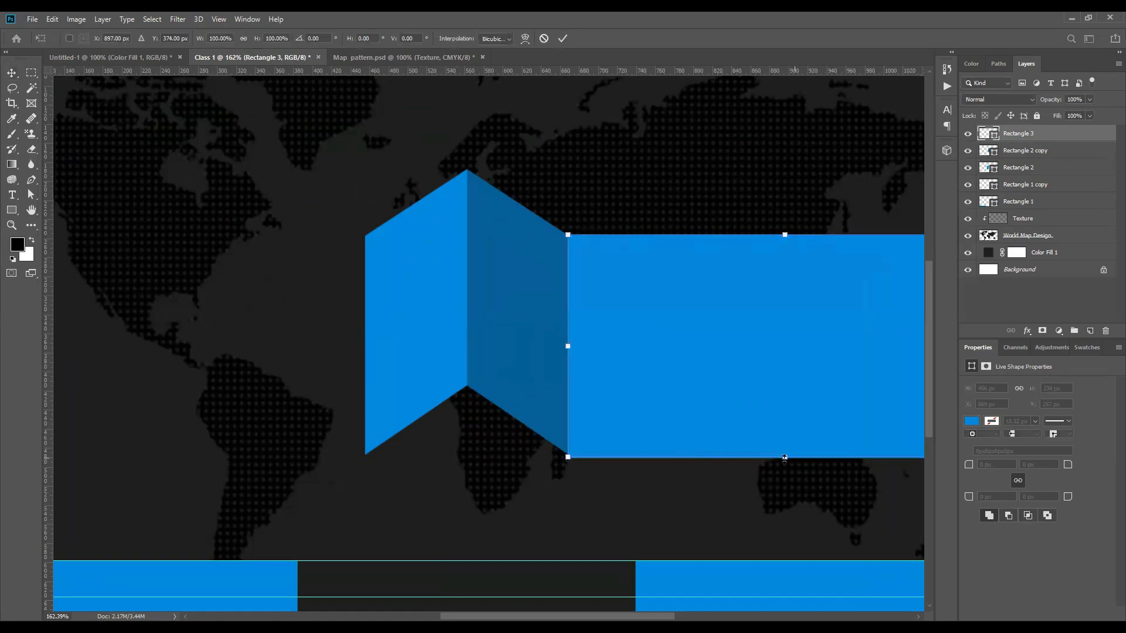
drag(785, 455, 785, 452)
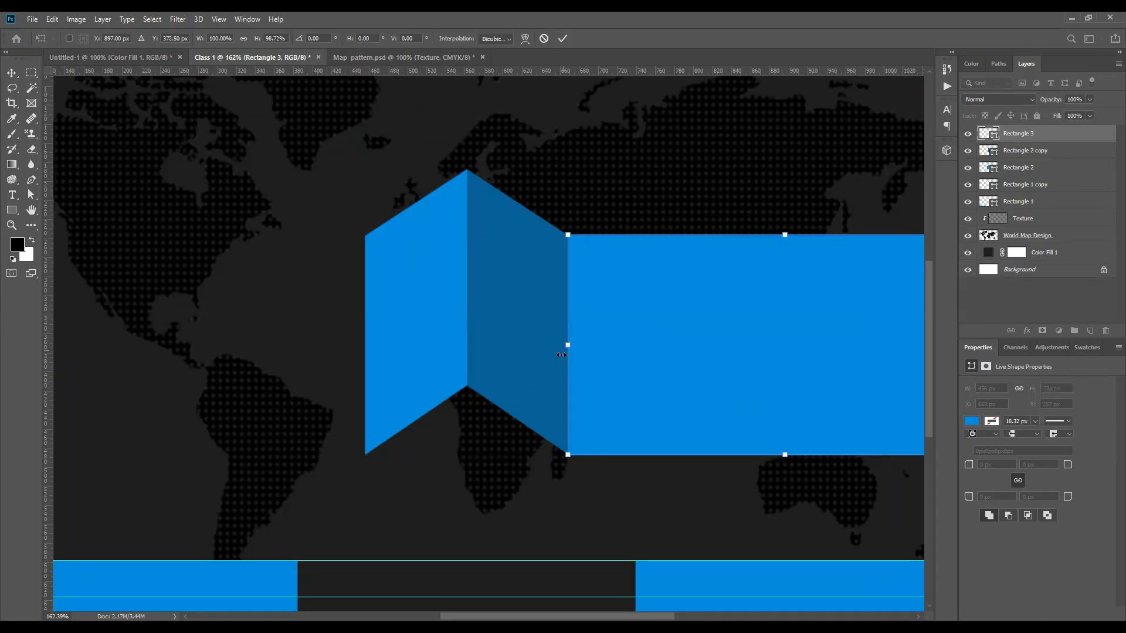
key(ctrl+0)
click(563, 39)
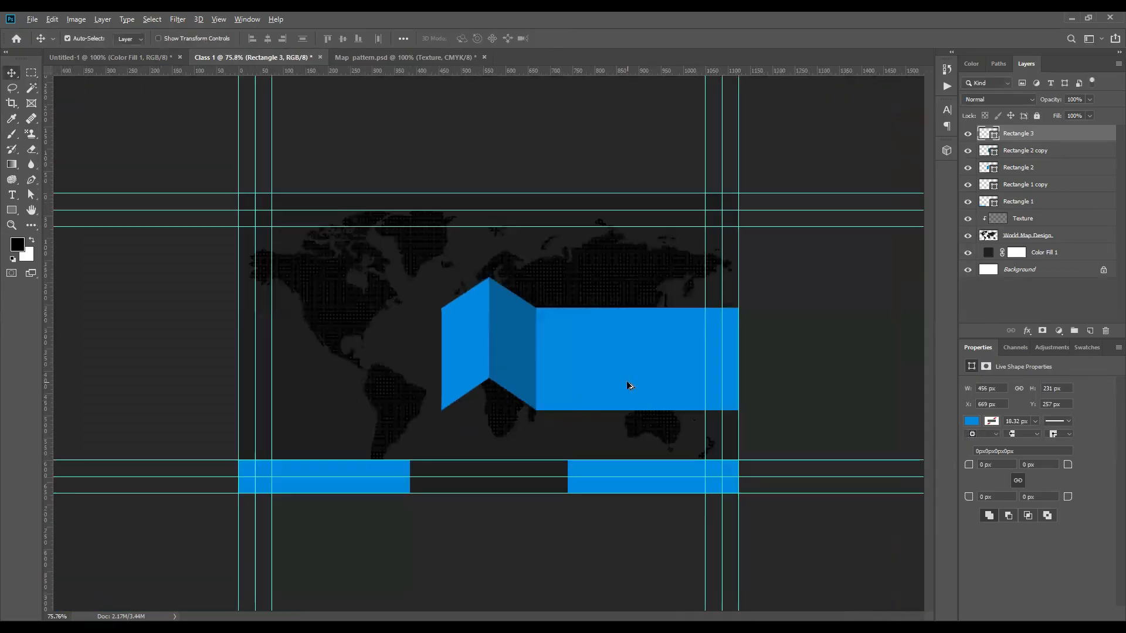
Step: Copy the blue band to the card's left edge at X=0 and select both band layers
key(ctrl+plus)
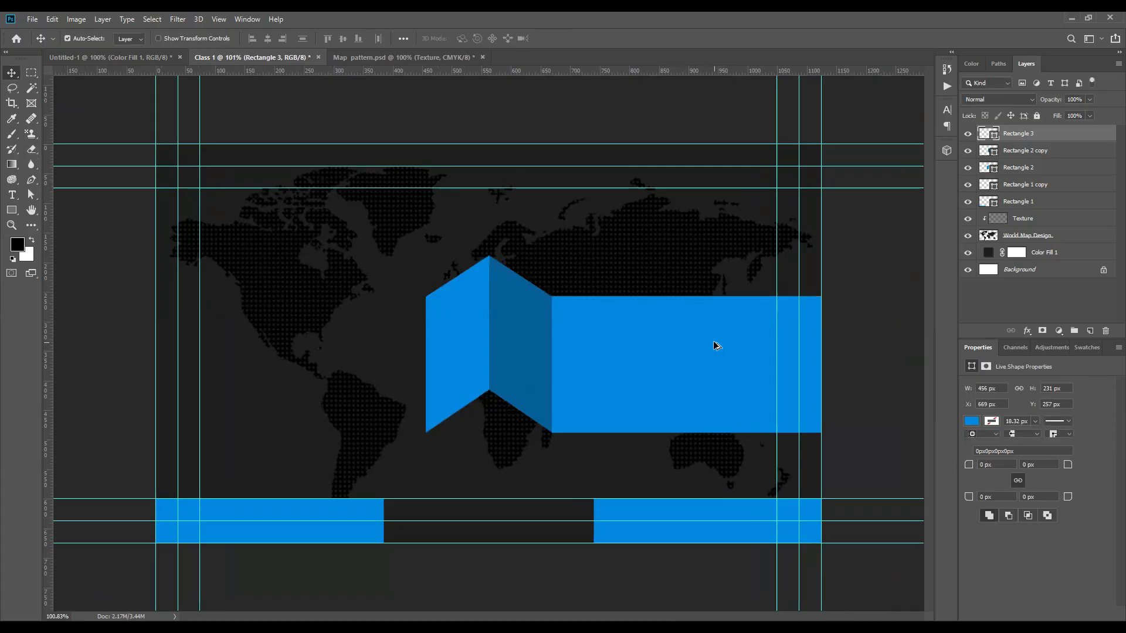
mouse_move(320, 337)
mouse_down()
mouse_move(292, 337)
mouse_move(320, 337)
mouse_up()
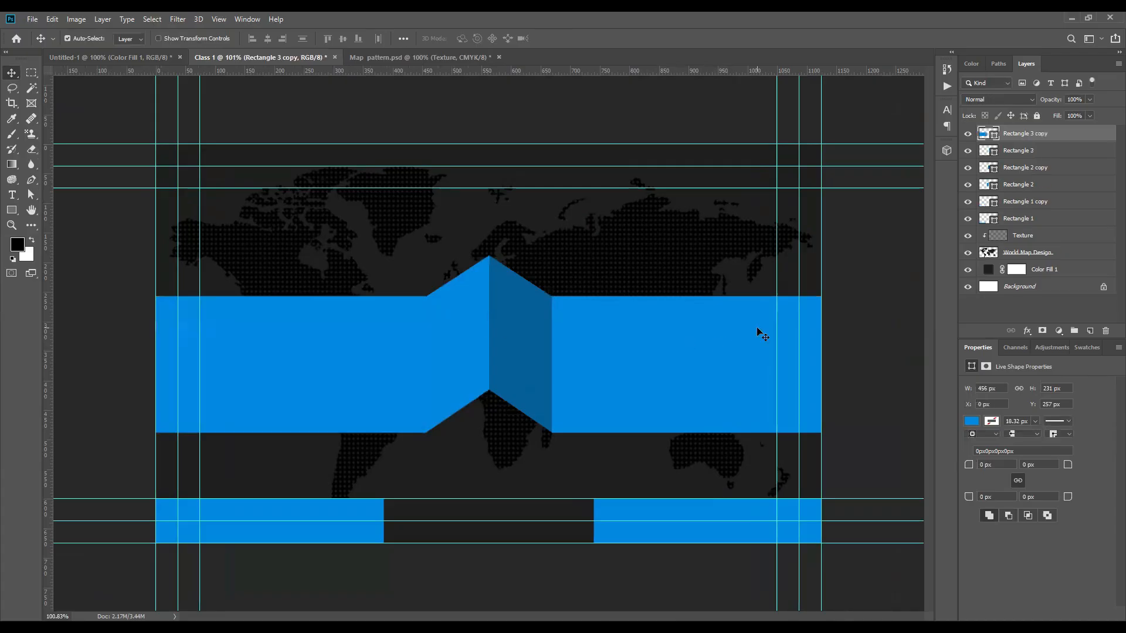
scroll(529, 349, down, 3)
click(594, 348)
shift+click(431, 337)
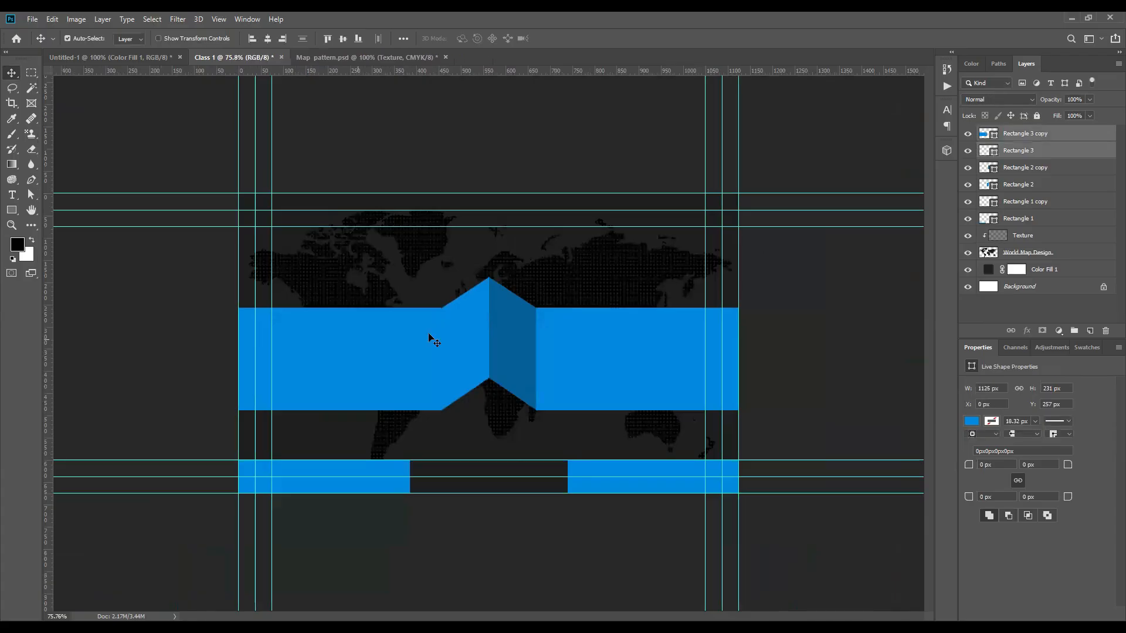
click(603, 359)
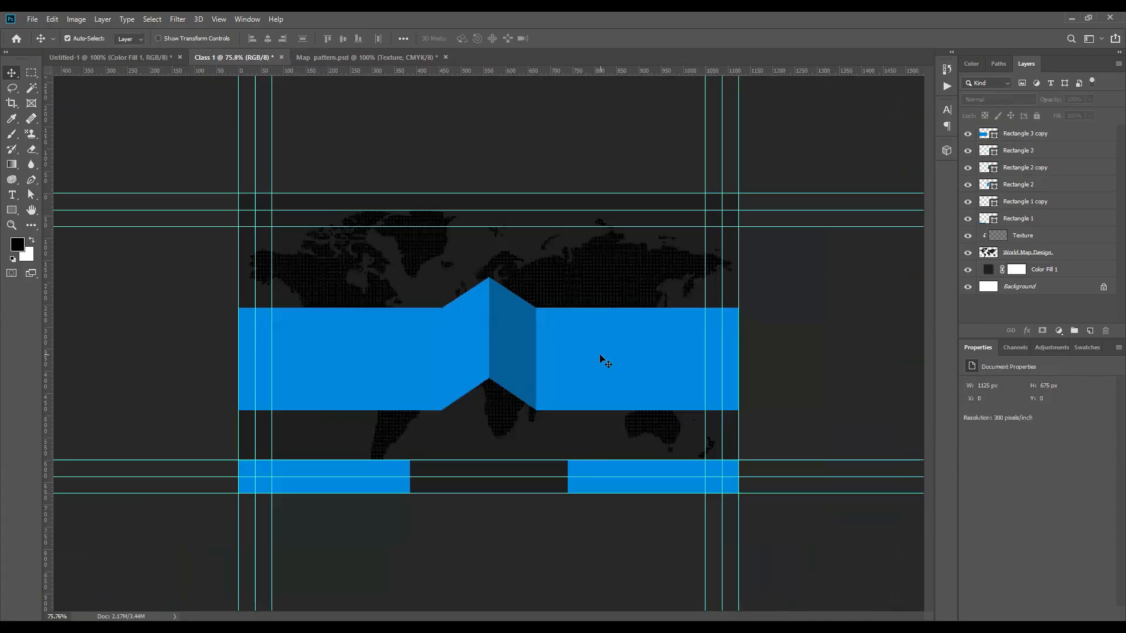
shift+click(339, 348)
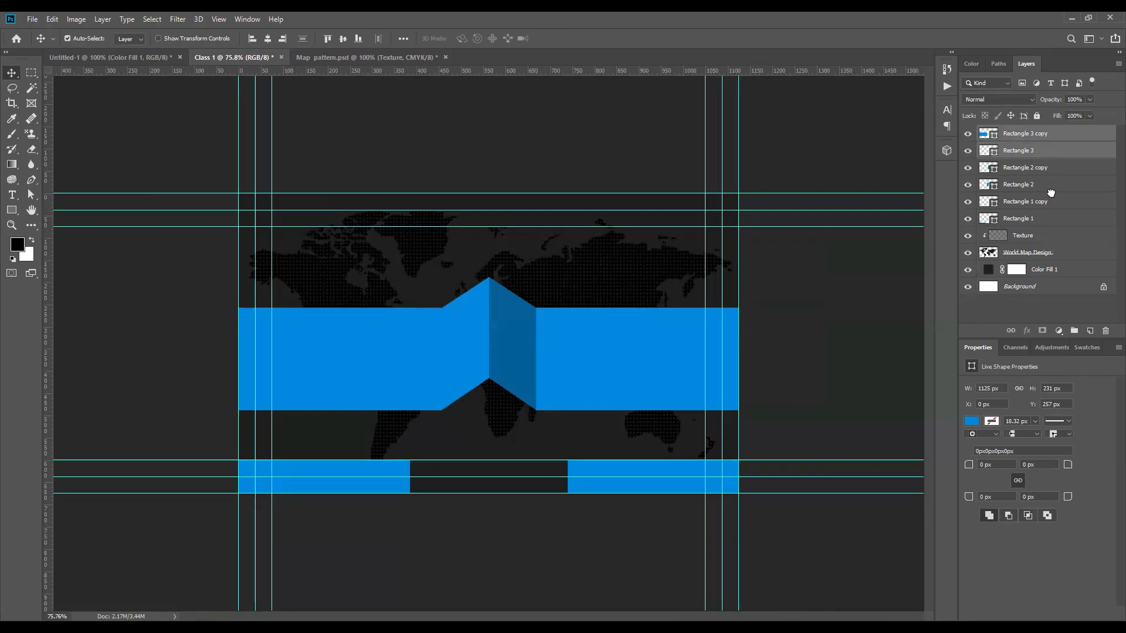
Step: Send both blue band layers below the chevron layers
key(ctrl+[)
key(ctrl+[)
click(507, 346)
click(469, 336)
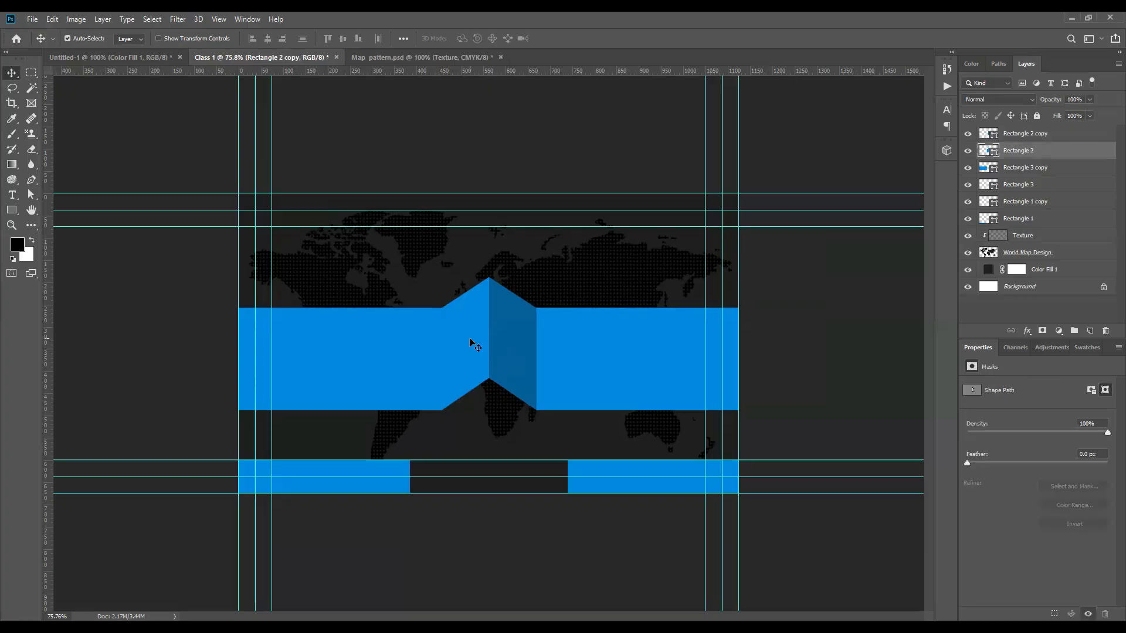
click(835, 339)
Step: Group the two bands and two chevron halves into one layer group
scroll(428, 364, down, 5)
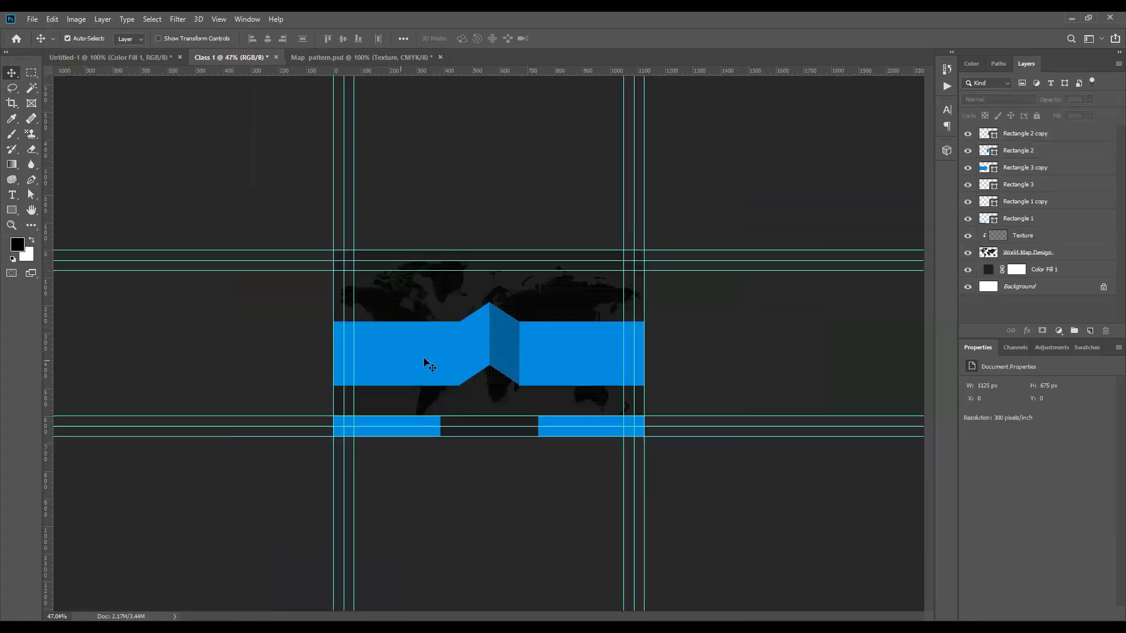
scroll(480, 364, up, 4)
click(420, 352)
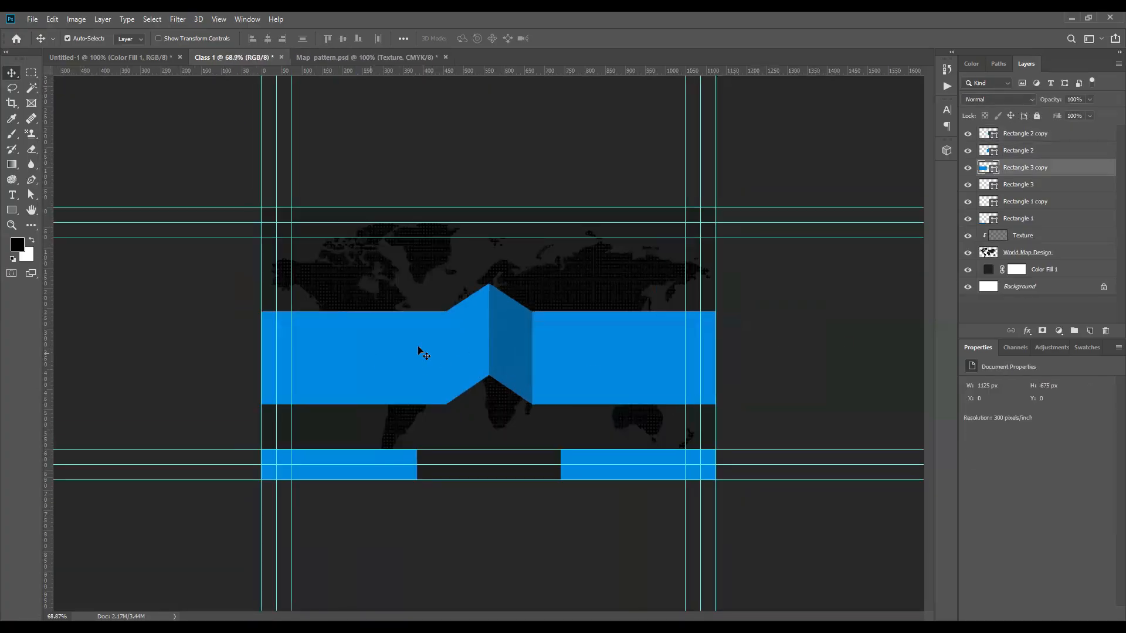
shift+click(505, 325)
shift+click(577, 339)
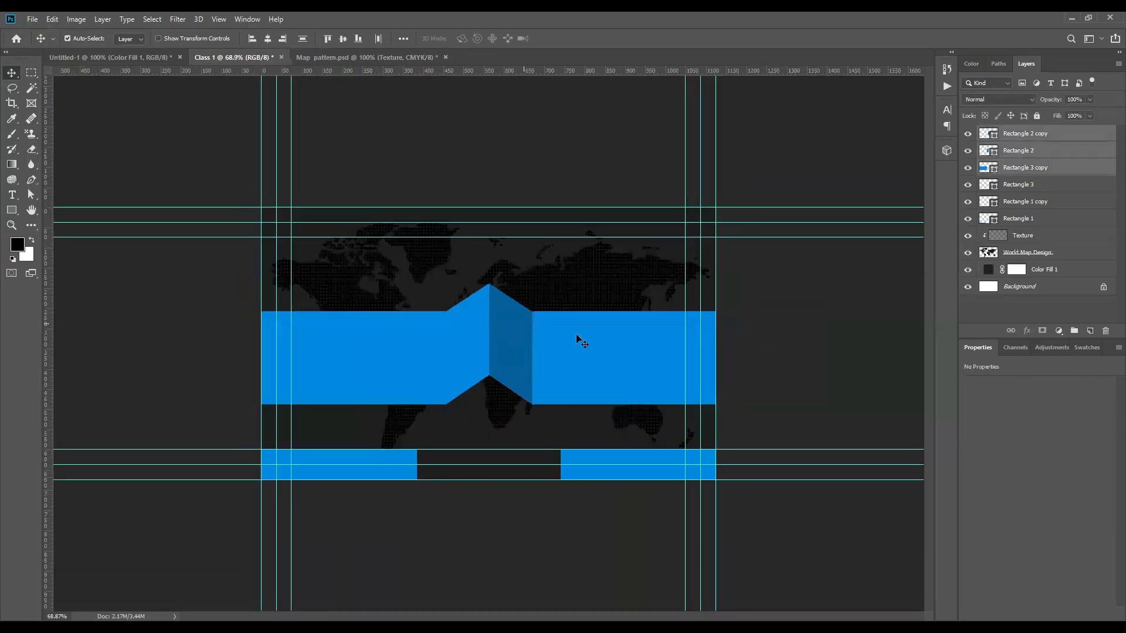
click(740, 346)
click(360, 350)
shift+click(474, 346)
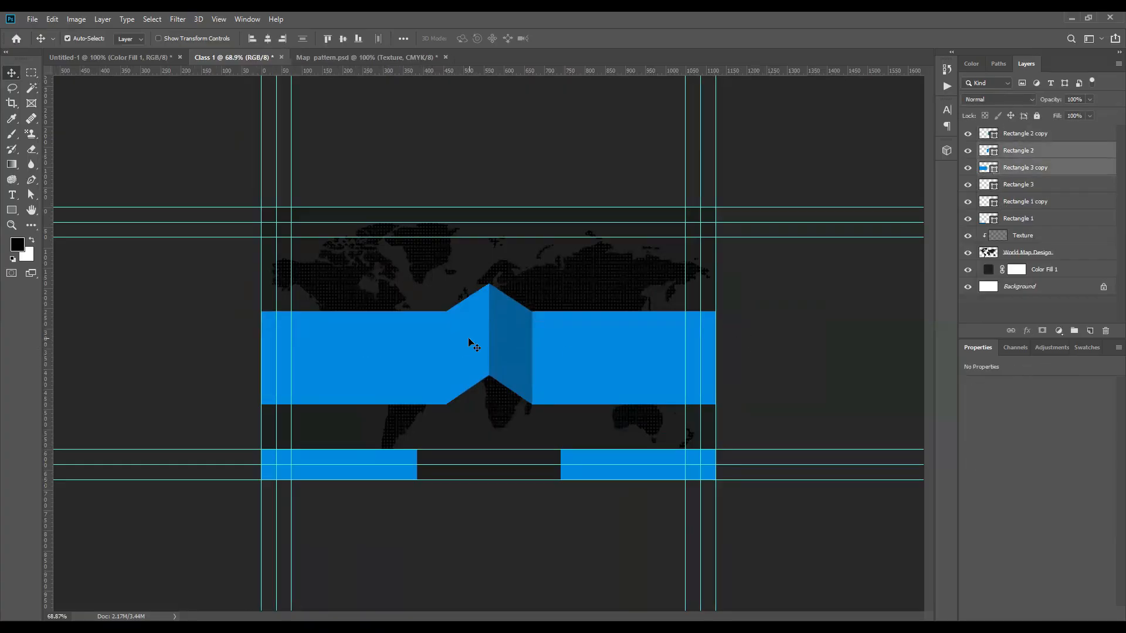
shift+click(594, 334)
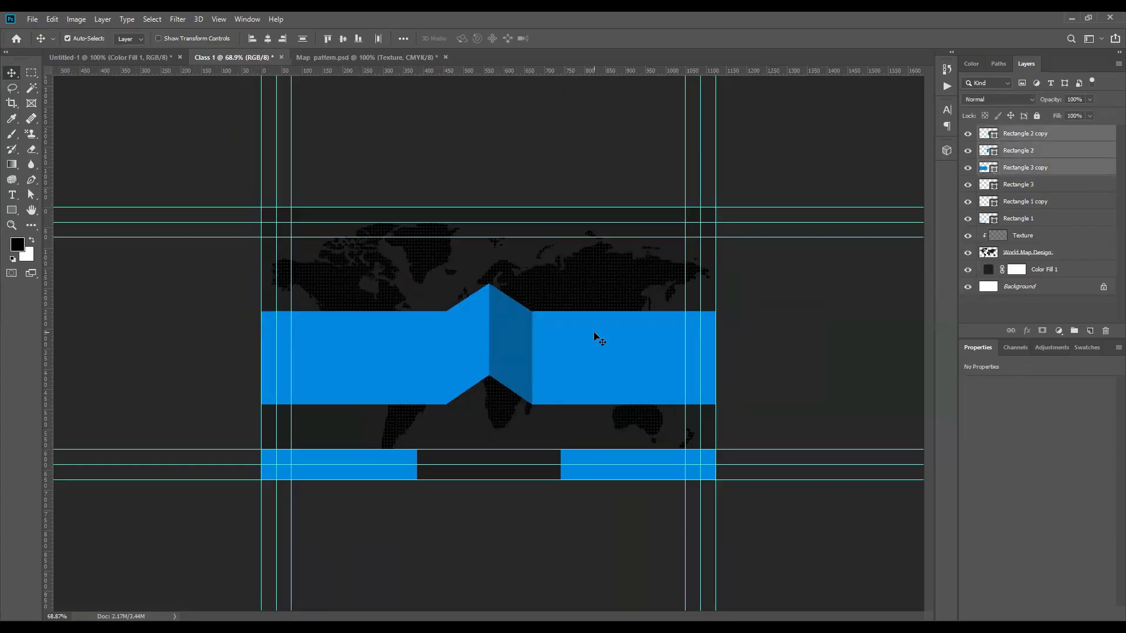
key(ctrl+g)
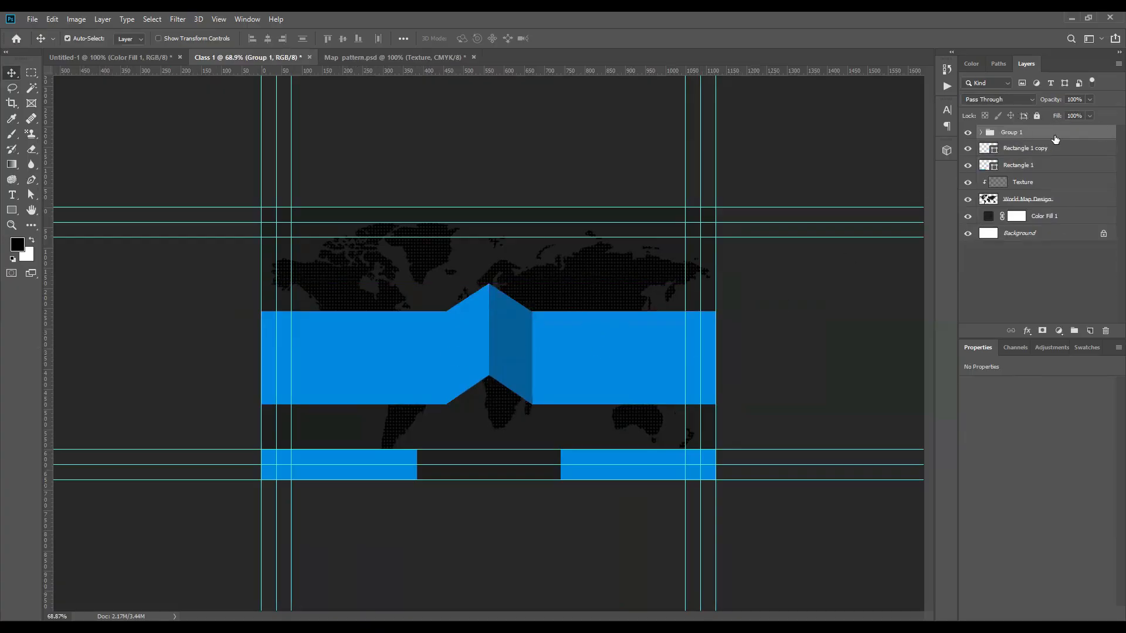
Step: Rename the new group 'main design'
key(ctrl+t)
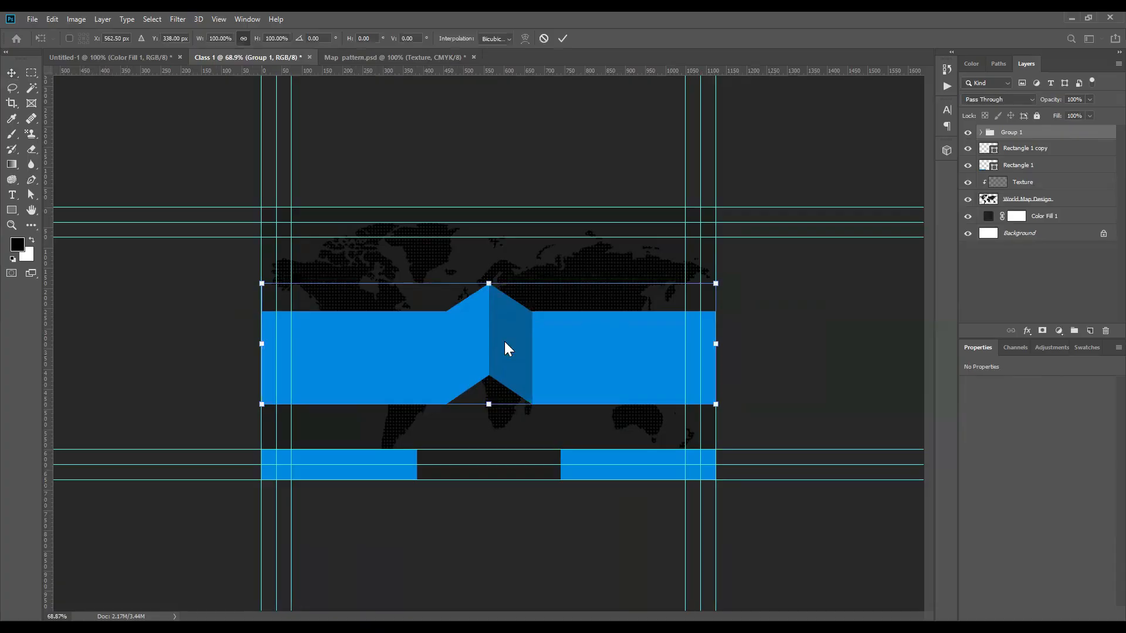
key(Return)
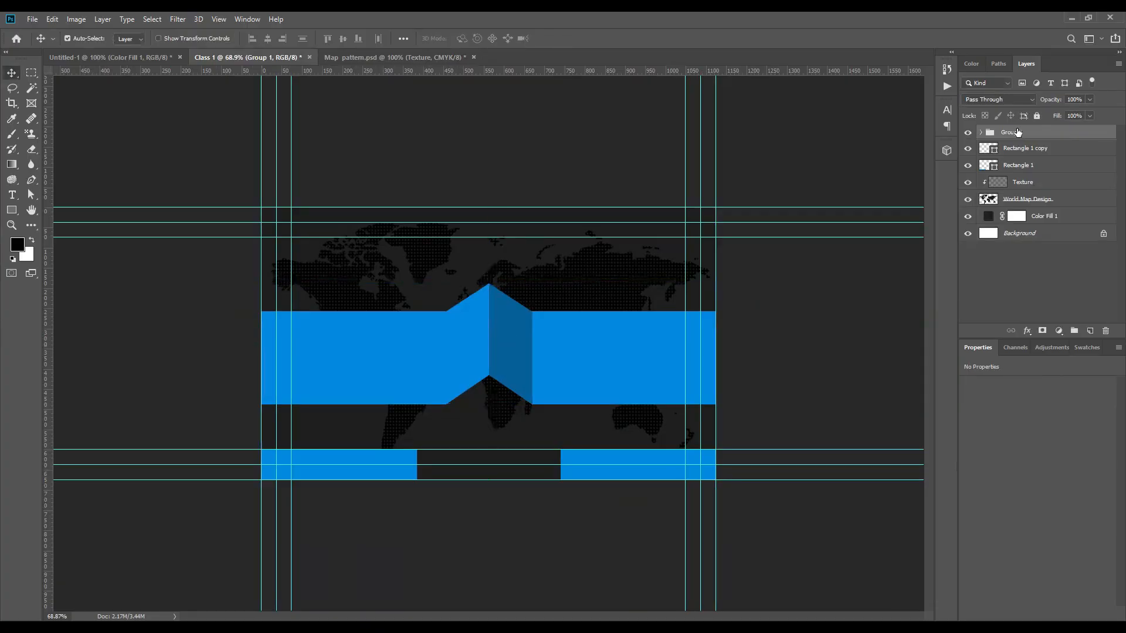
double_click(1020, 132)
text(main design)
key(Return)
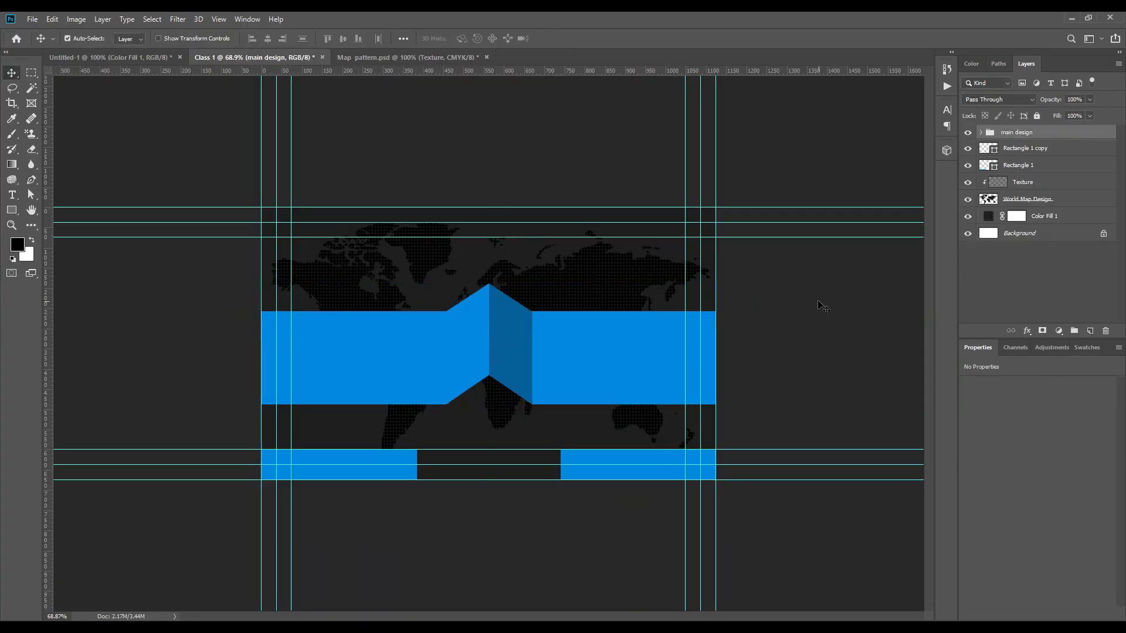
scroll(305, 366, up, 3)
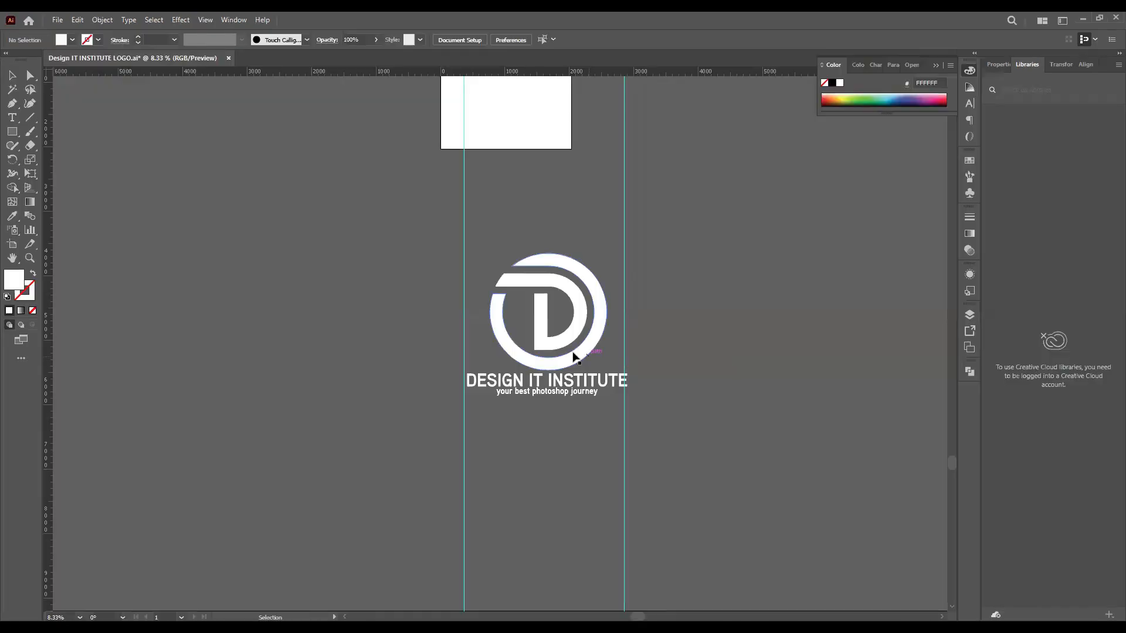
Step: Place the Design IT Institute logo at the banner's left and paste the name text at its right
drag(572, 359, 430, 566)
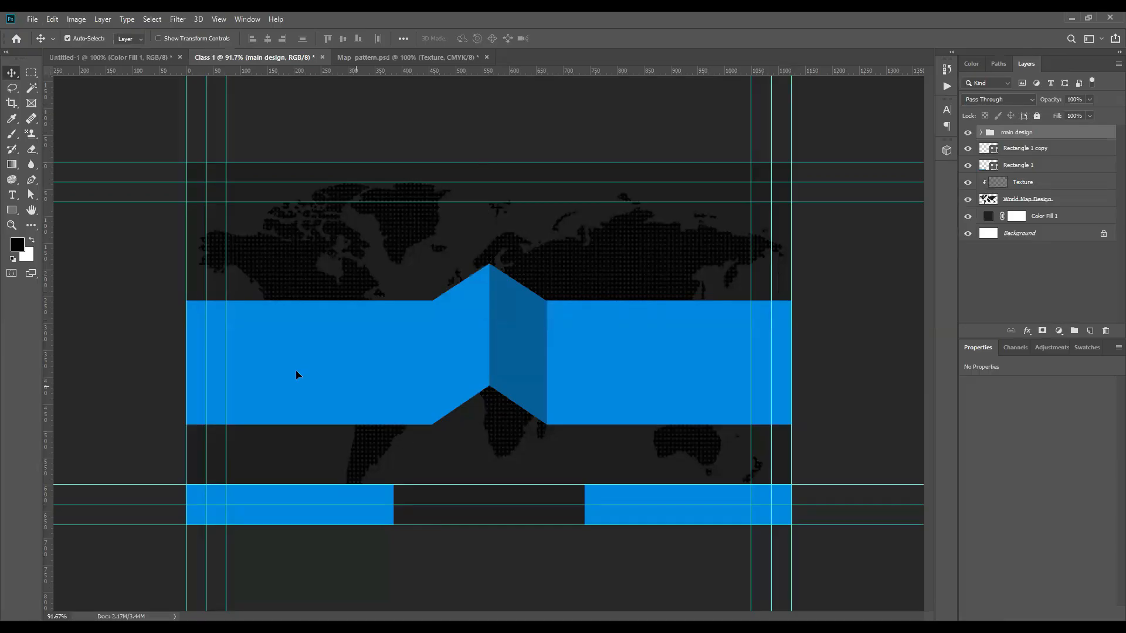
click(447, 37)
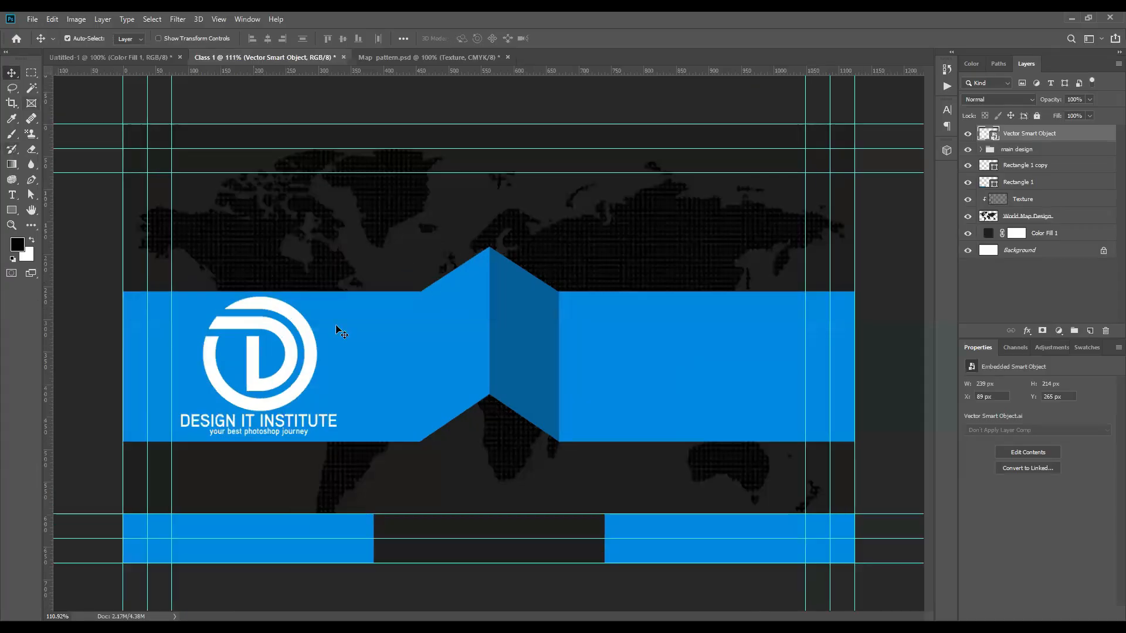
key(t)
click(592, 340)
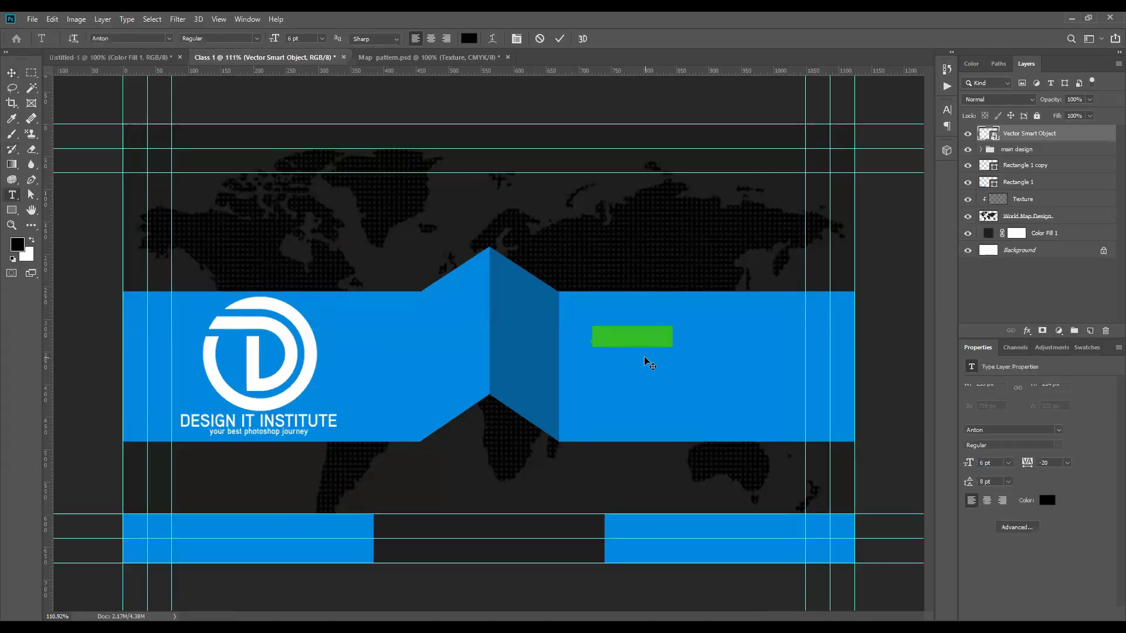
key(ctrl+Return)
Step: Scale the name heading up to about double size
key(v)
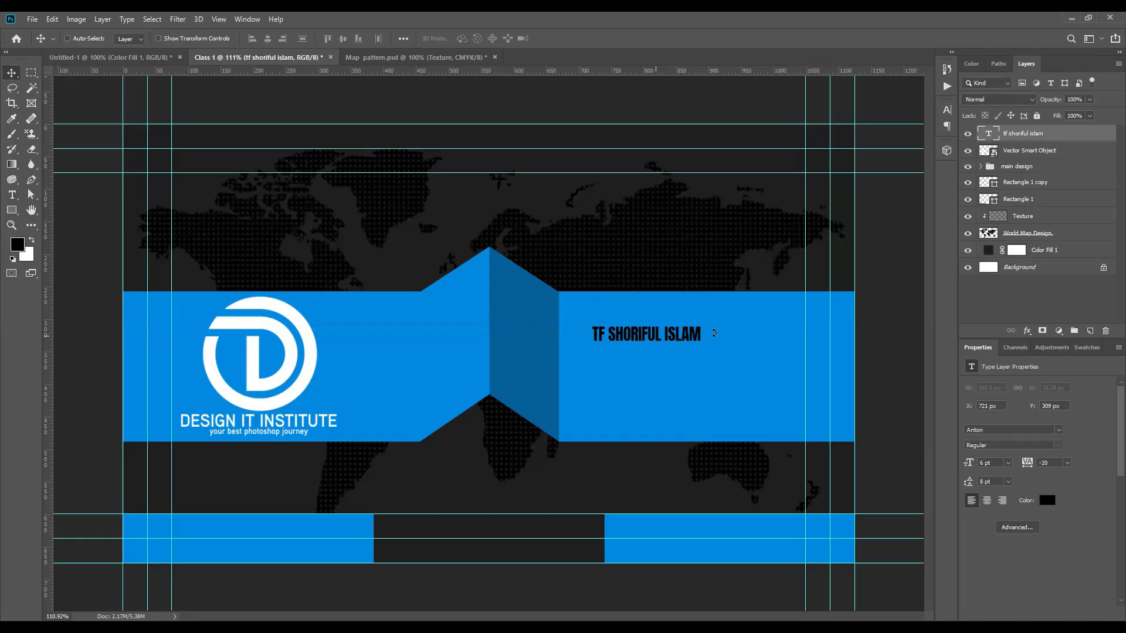
key(ctrl+t)
drag(702, 335, 804, 333)
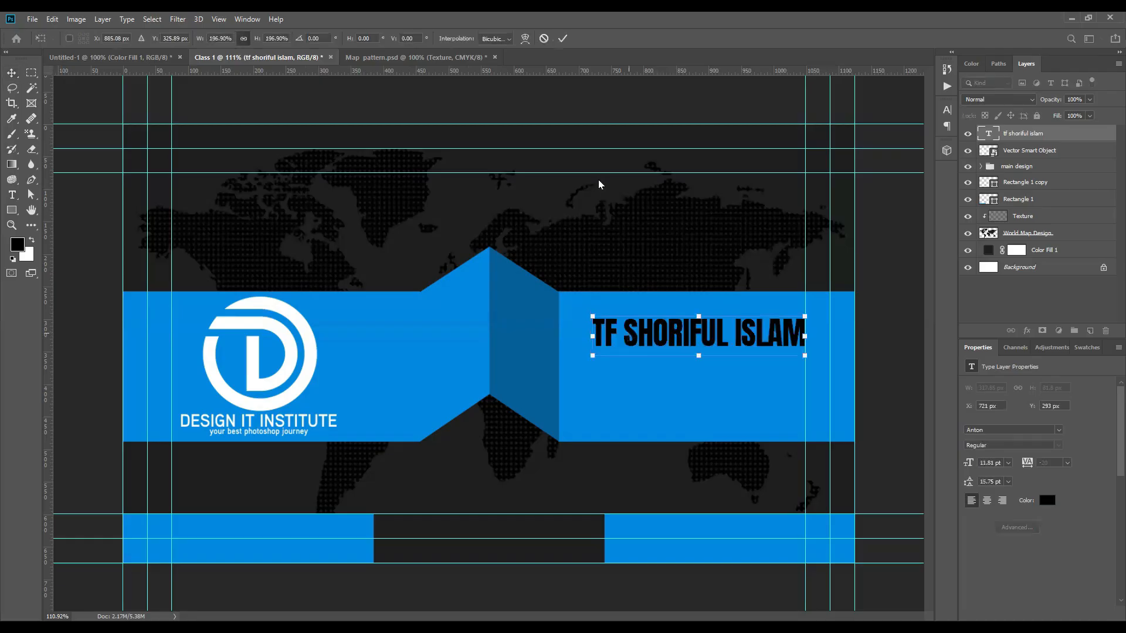
click(562, 38)
click(947, 109)
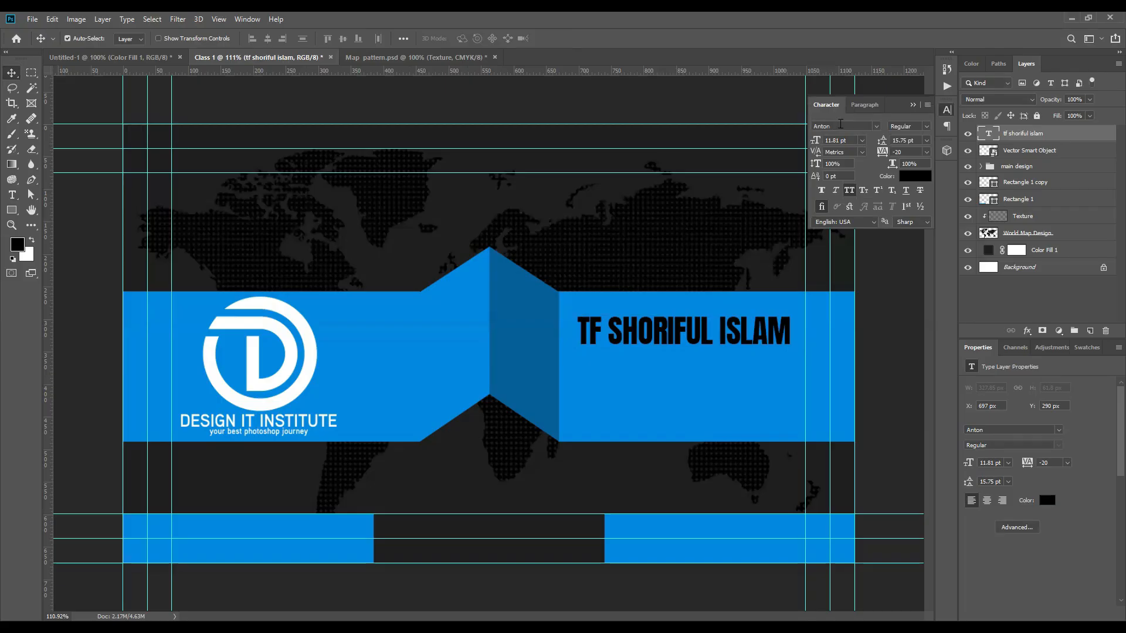
Step: Change the name heading from Anton to Arial Bold and scale it down to 8.85 pt
double_click(822, 125)
text(Arial)
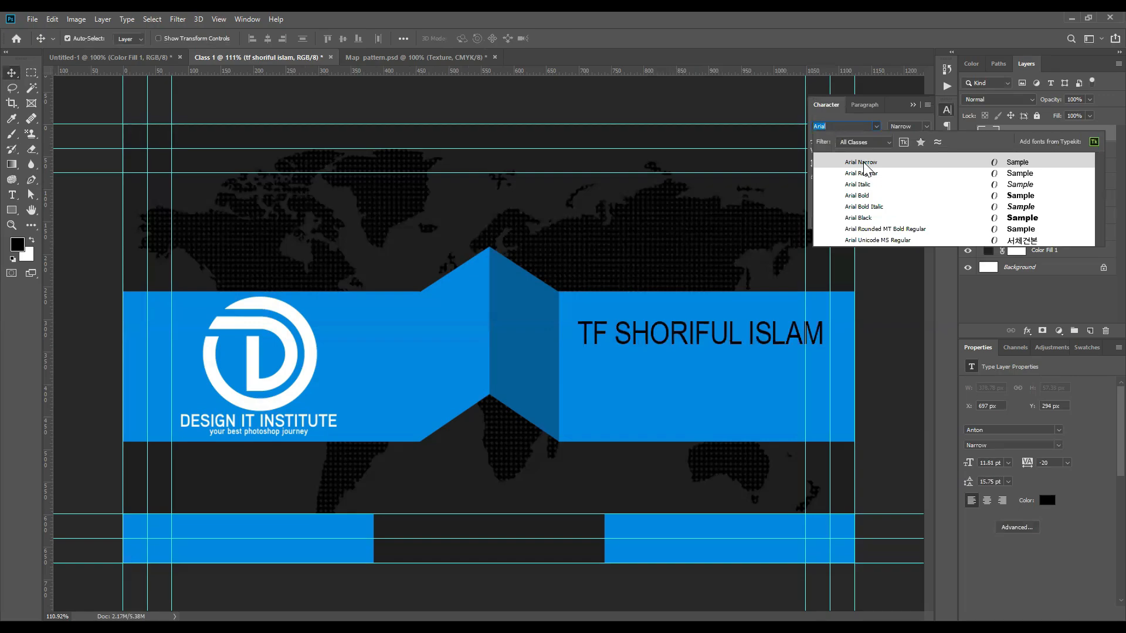
click(857, 196)
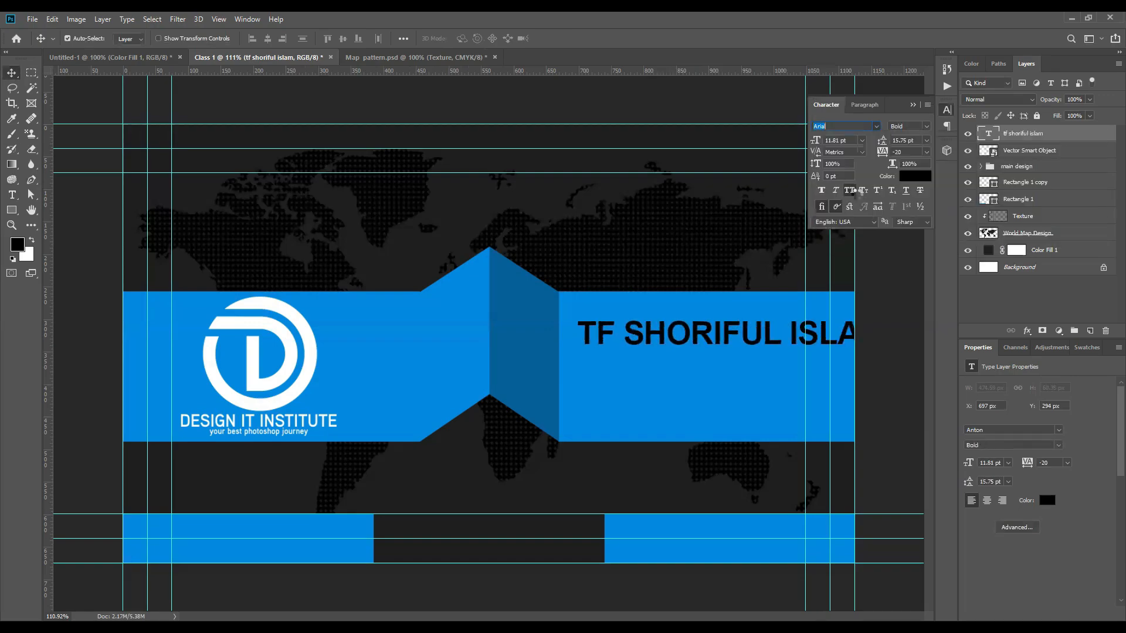
key(ctrl+t)
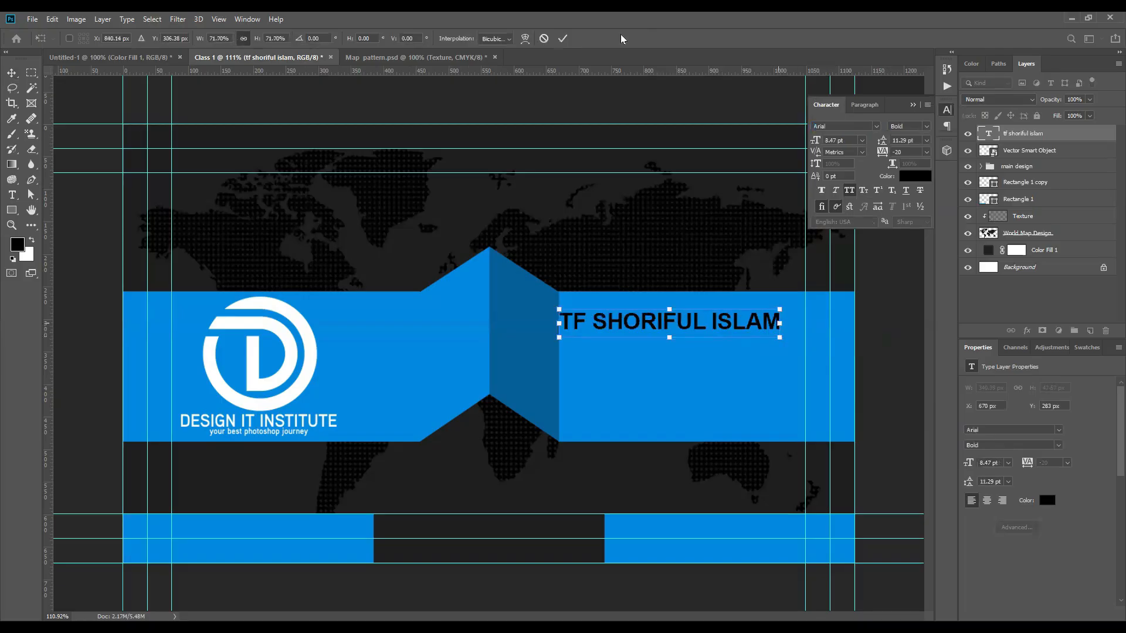
click(562, 38)
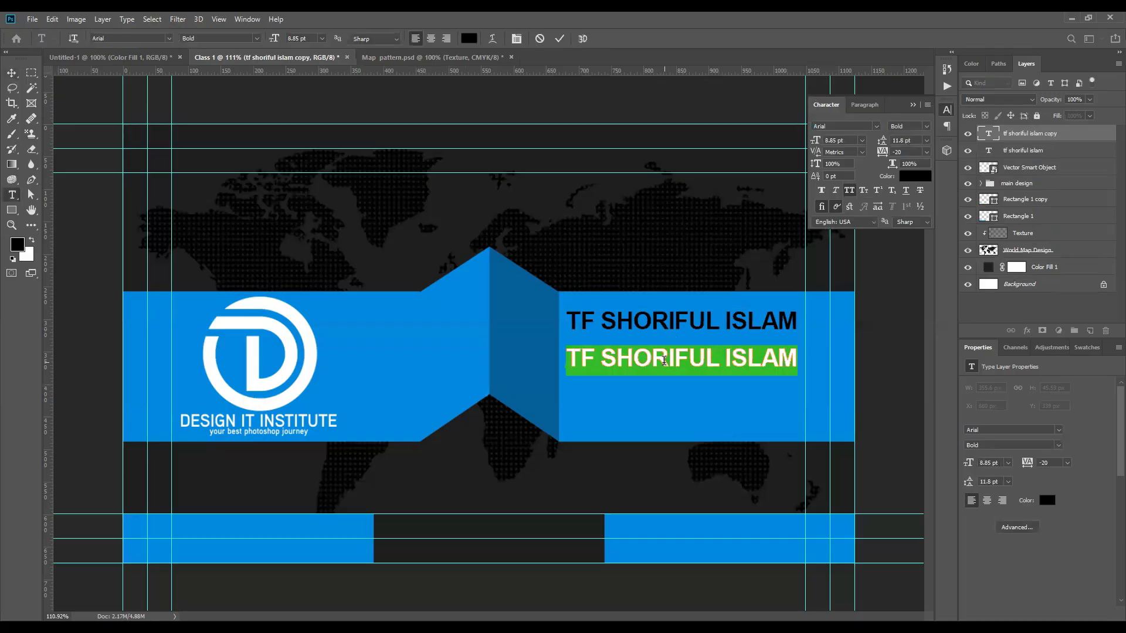
Step: Retype the copied line as 'graphic designer', shrink it and place it under the name
text(graphic designer)
click(560, 39)
key(v)
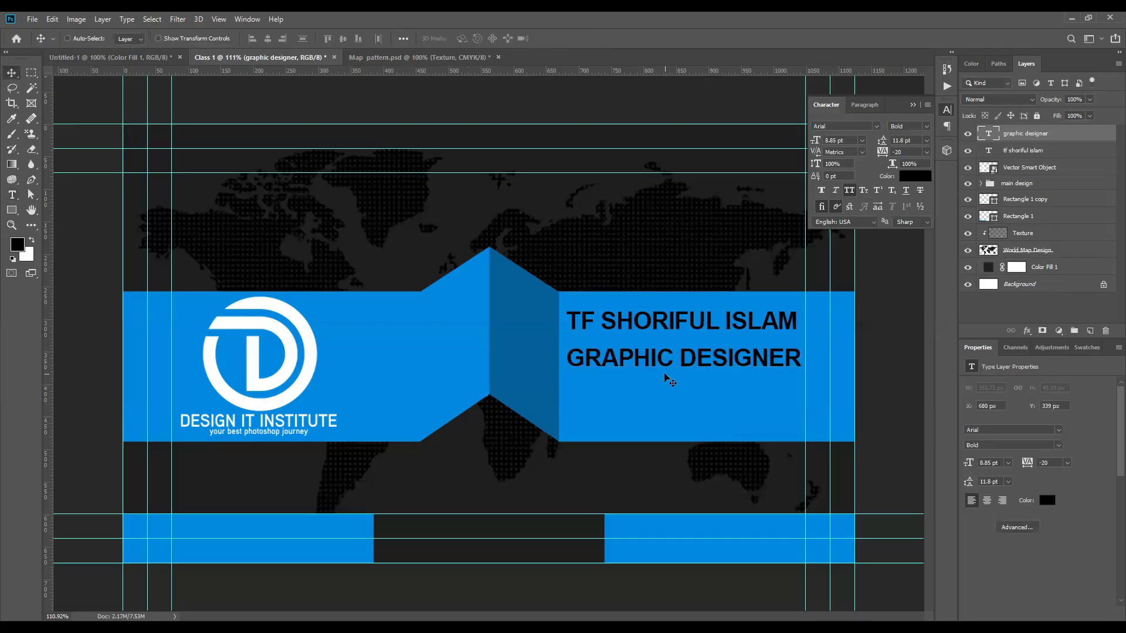
key(ctrl+t)
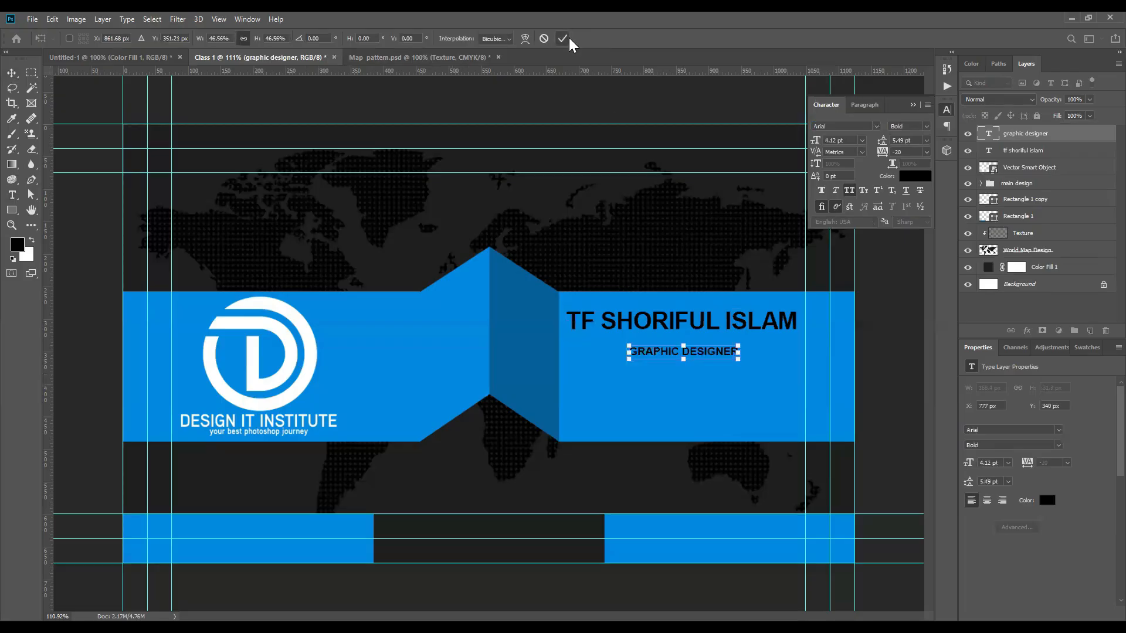
click(564, 38)
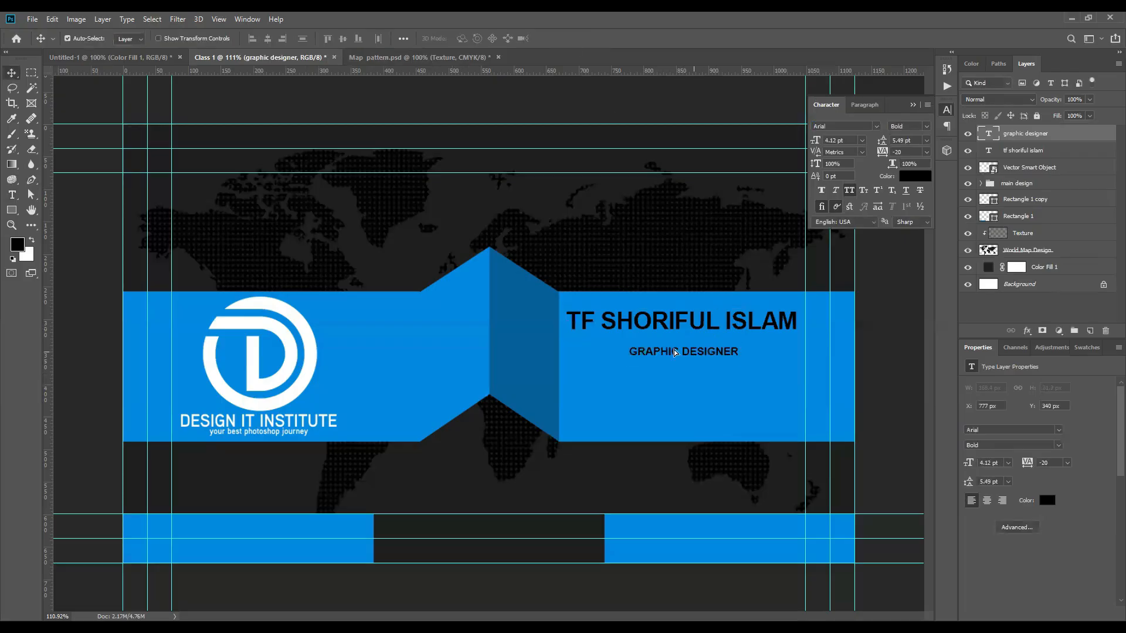
drag(654, 351, 612, 346)
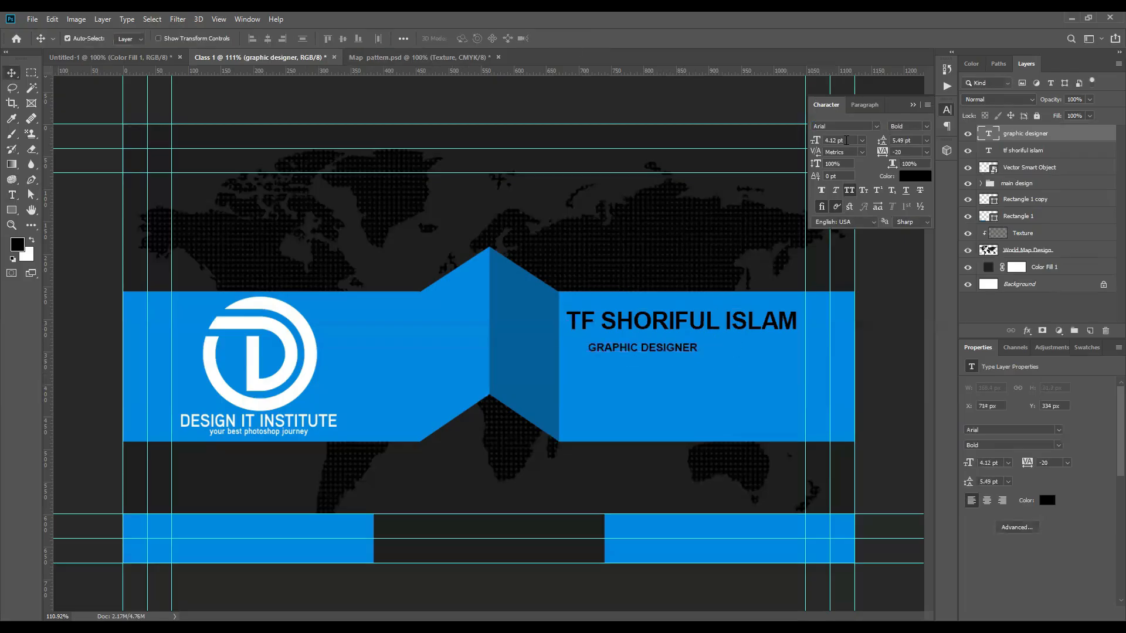
Step: Set the job title's font size to 5 pt and nudge it slightly left
click(819, 142)
text(5)
key(Return)
scroll(781, 370, down, 4)
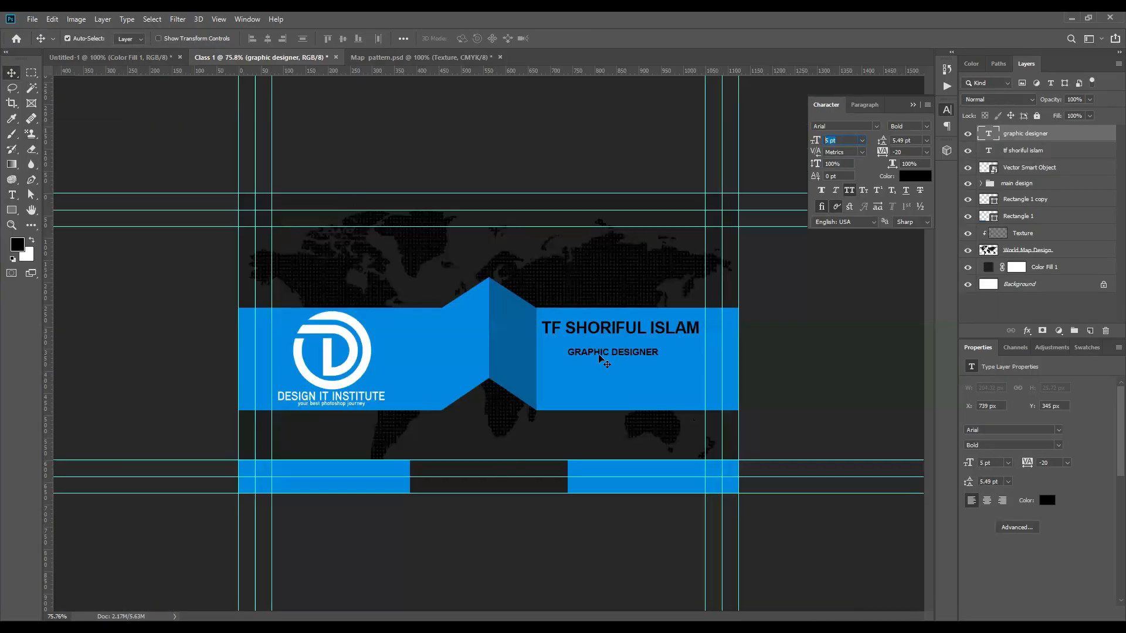
drag(607, 354, 607, 354)
click(656, 328)
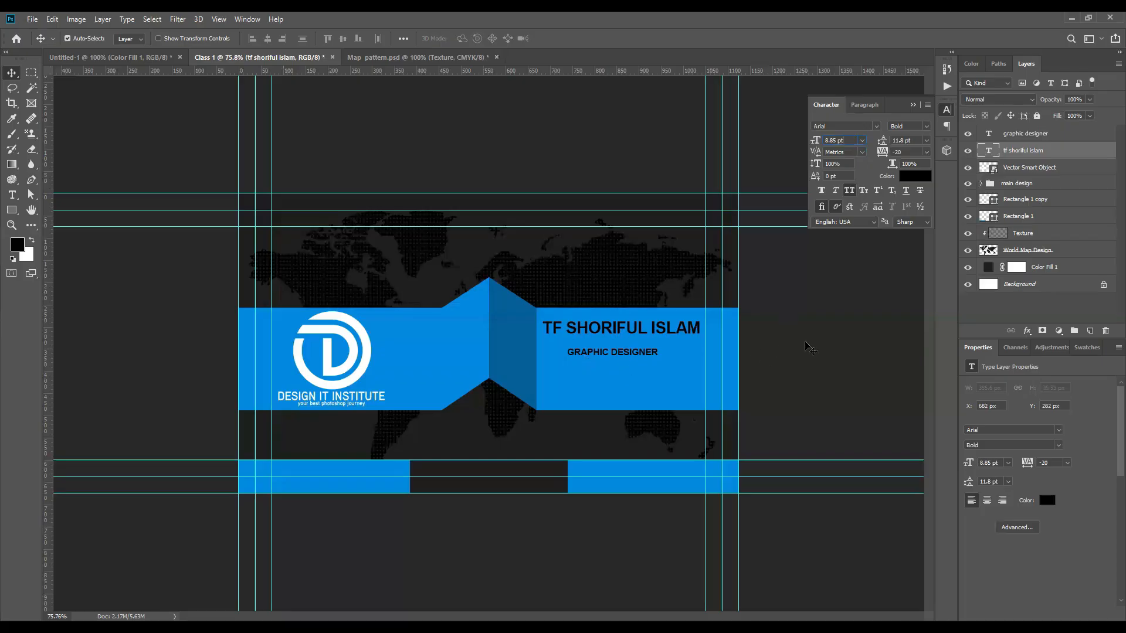
Step: Align GRAPHIC DESIGNER with the name heading's left edge
click(753, 381)
scroll(744, 364, up, 5)
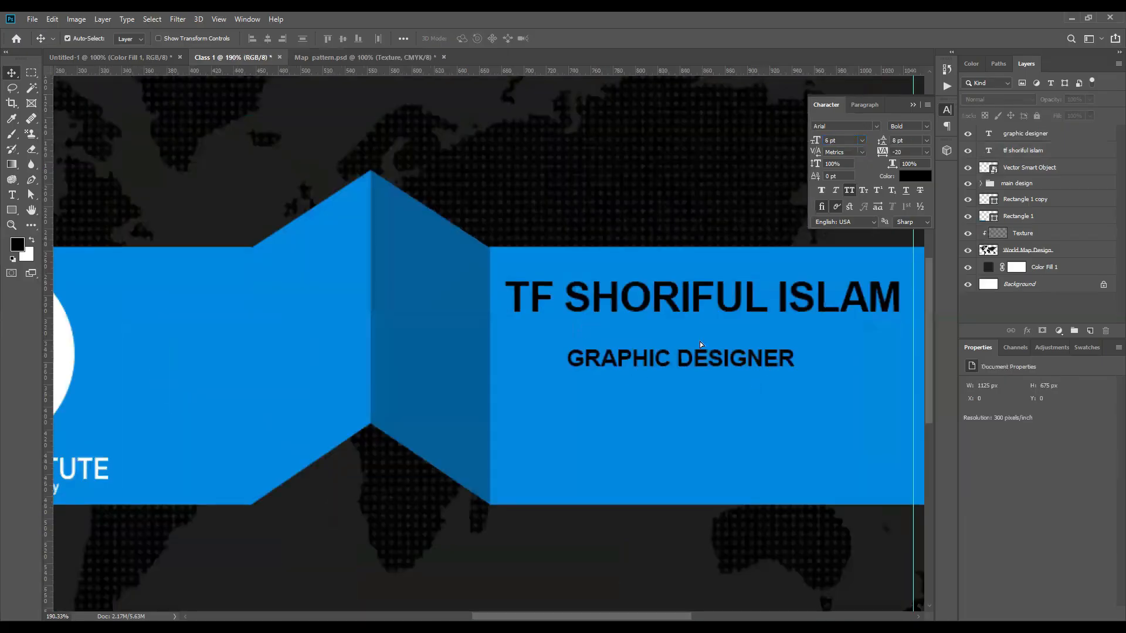
drag(766, 364, 705, 344)
drag(810, 347, 810, 347)
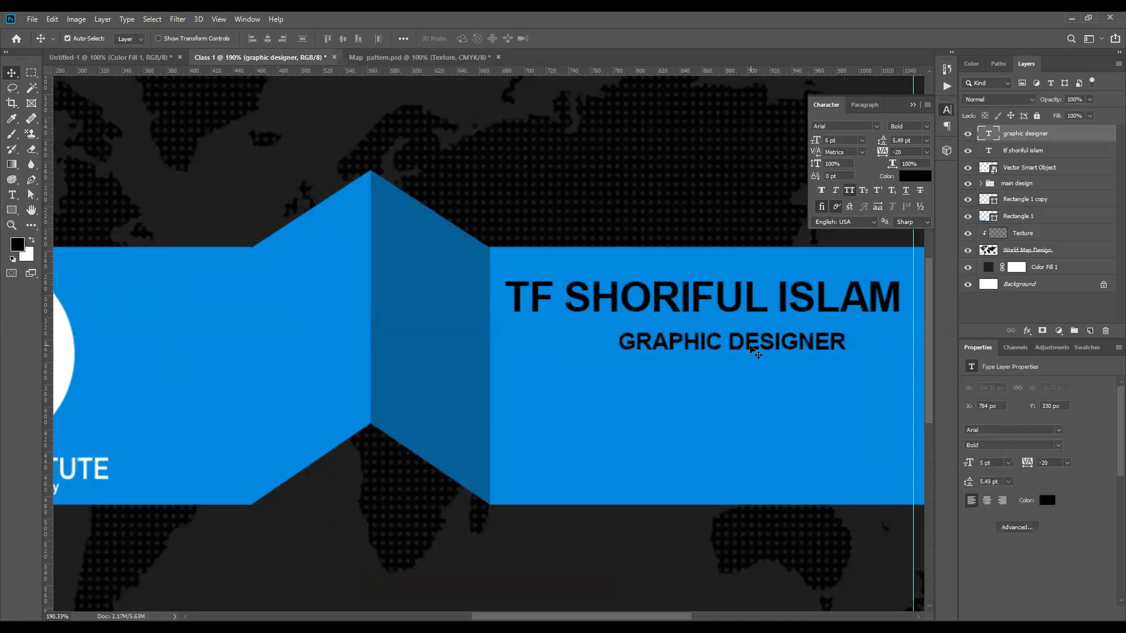
key(ctrl+z)
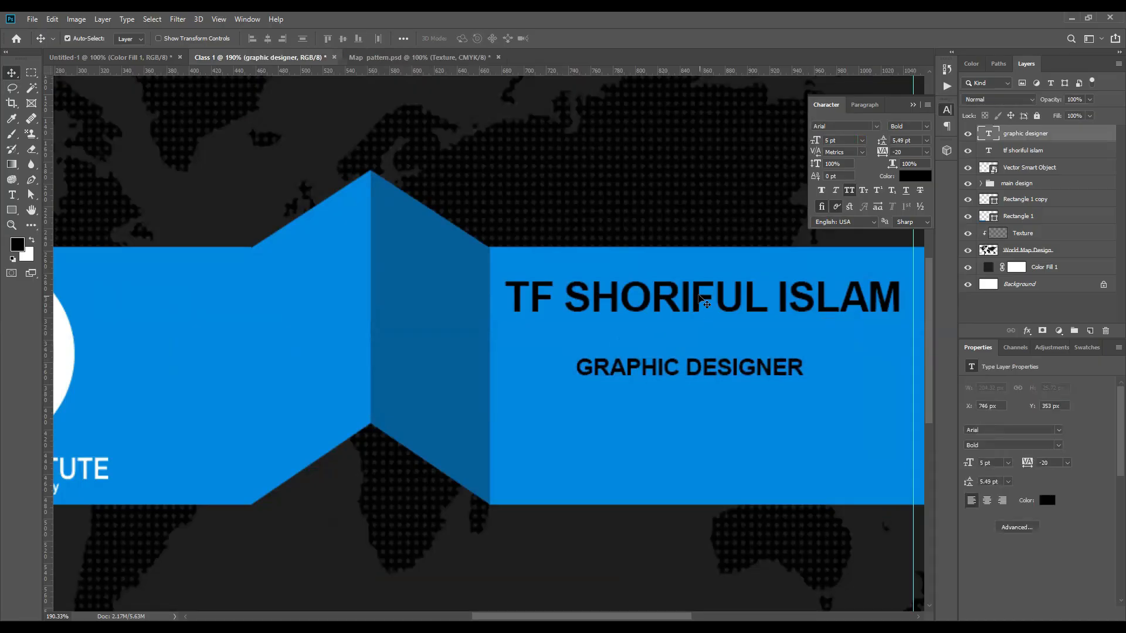
shift+click(697, 295)
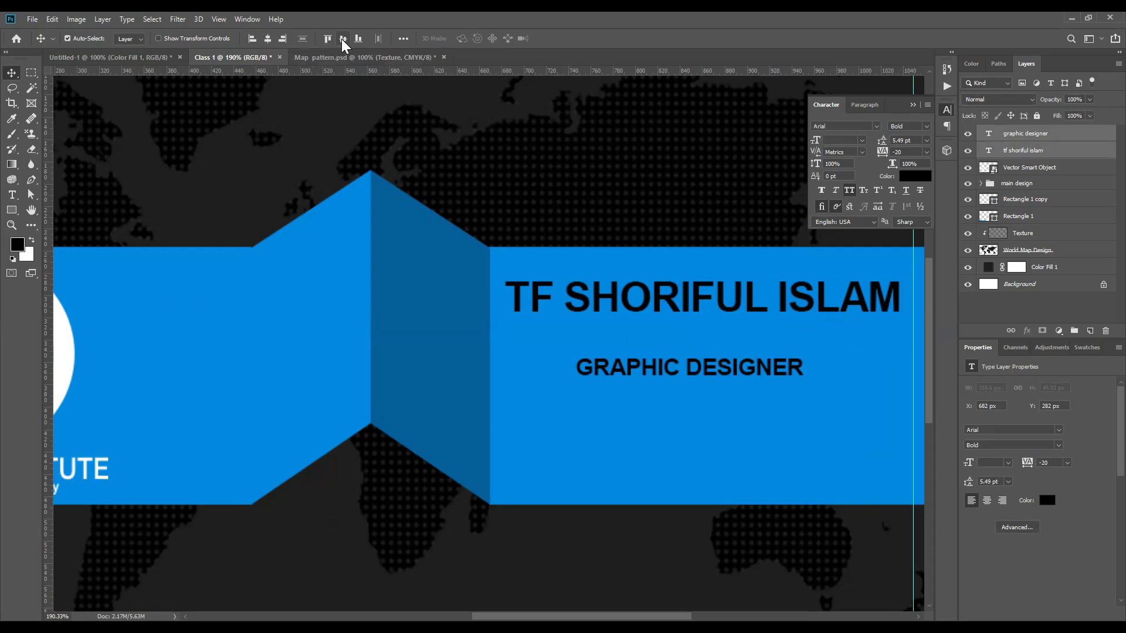
click(253, 39)
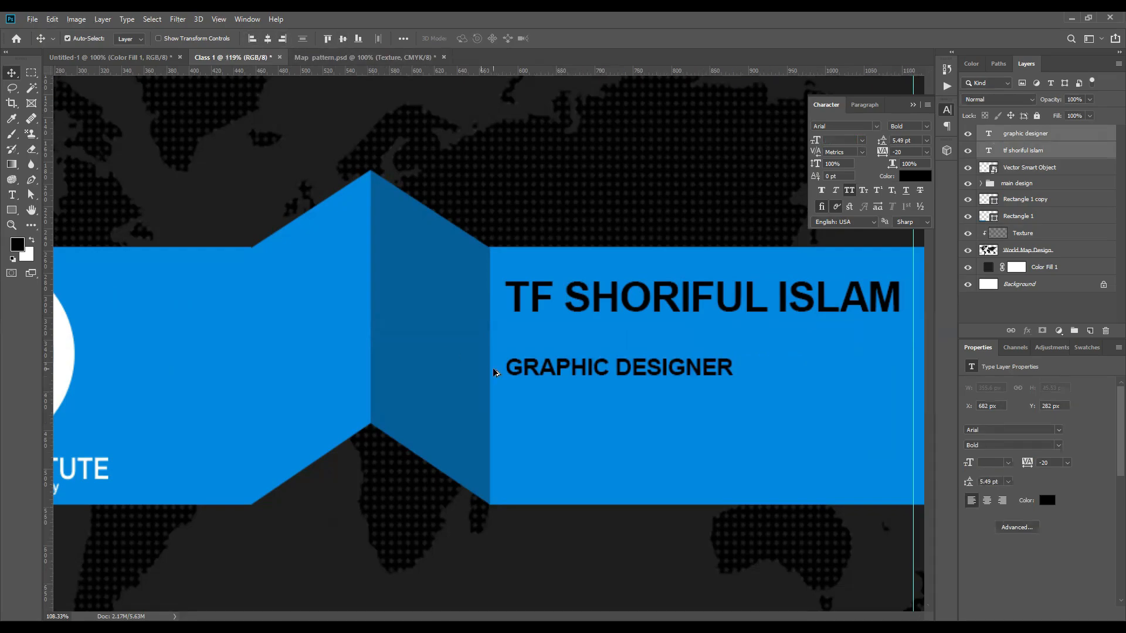
scroll(492, 370, down, 2)
click(888, 343)
scroll(589, 369, up, 1)
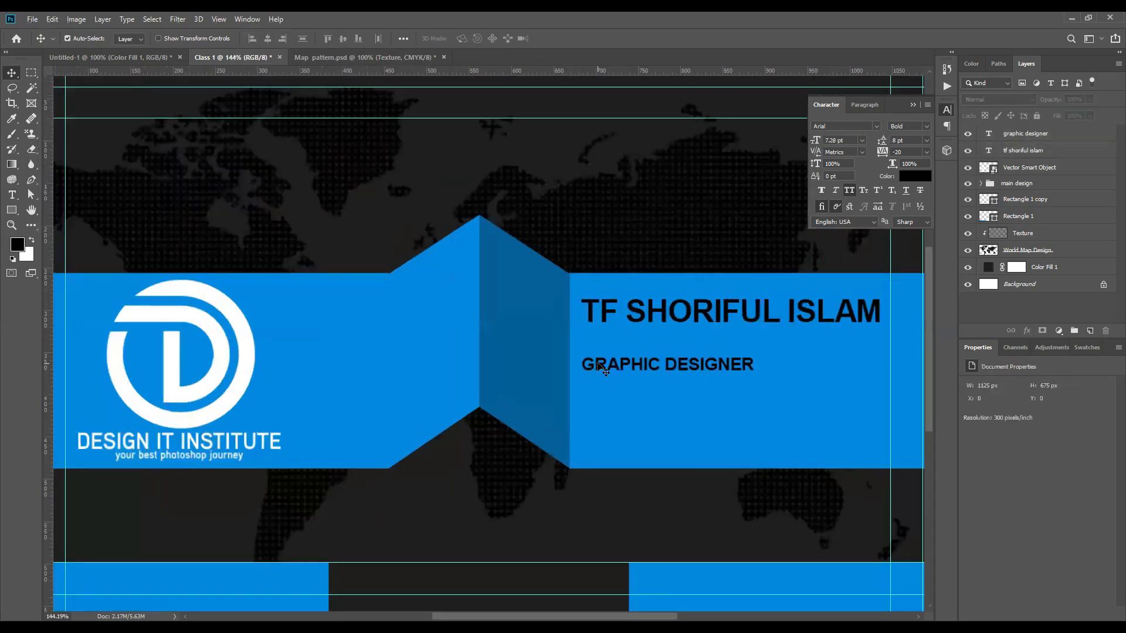
Step: Nudge GRAPHIC DESIGNER up to sit just beneath the name at y 323 px
click(598, 367)
key(shift+Up)
key(shift+Up)
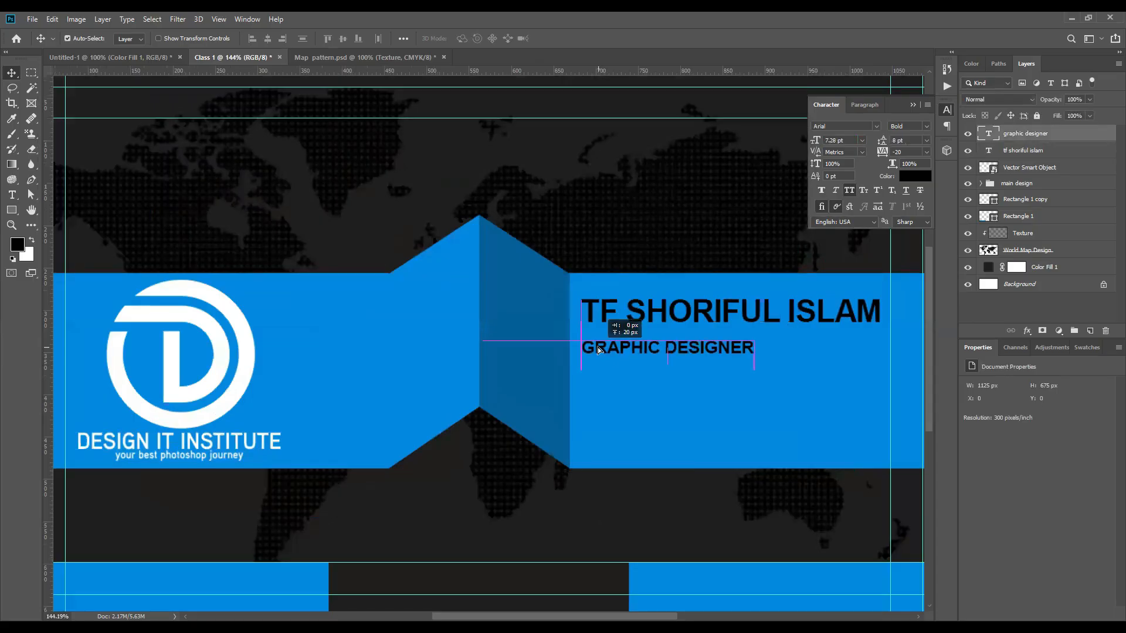
key(shift+Down)
key(Down)
key(Down)
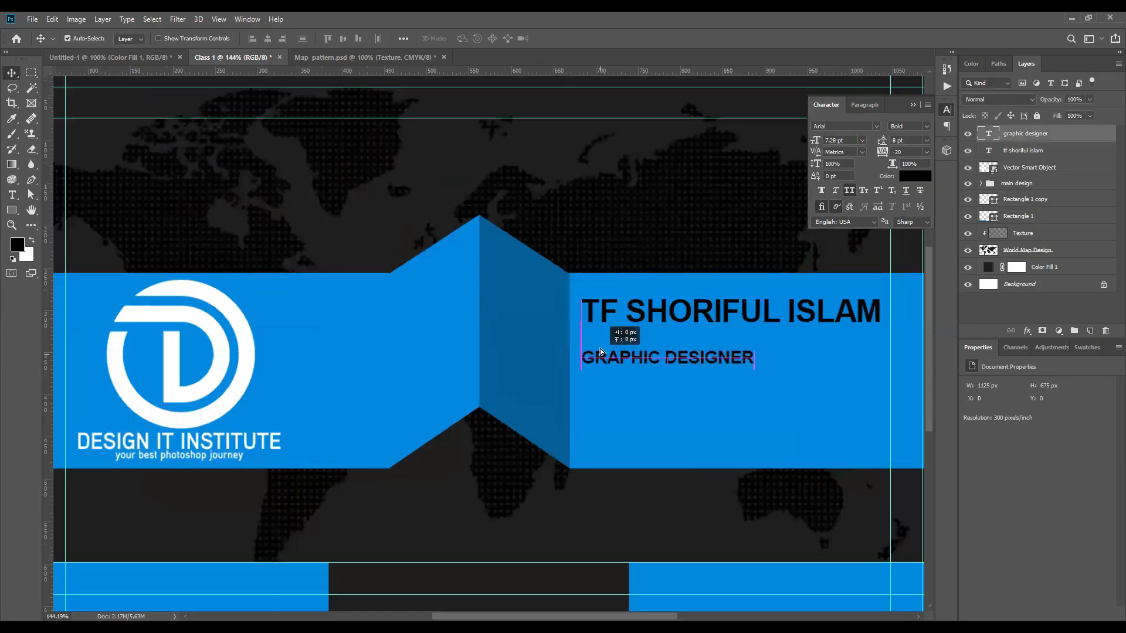
mouse_move(600, 348)
mouse_down()
mouse_move(601, 364)
mouse_move(600, 338)
mouse_up()
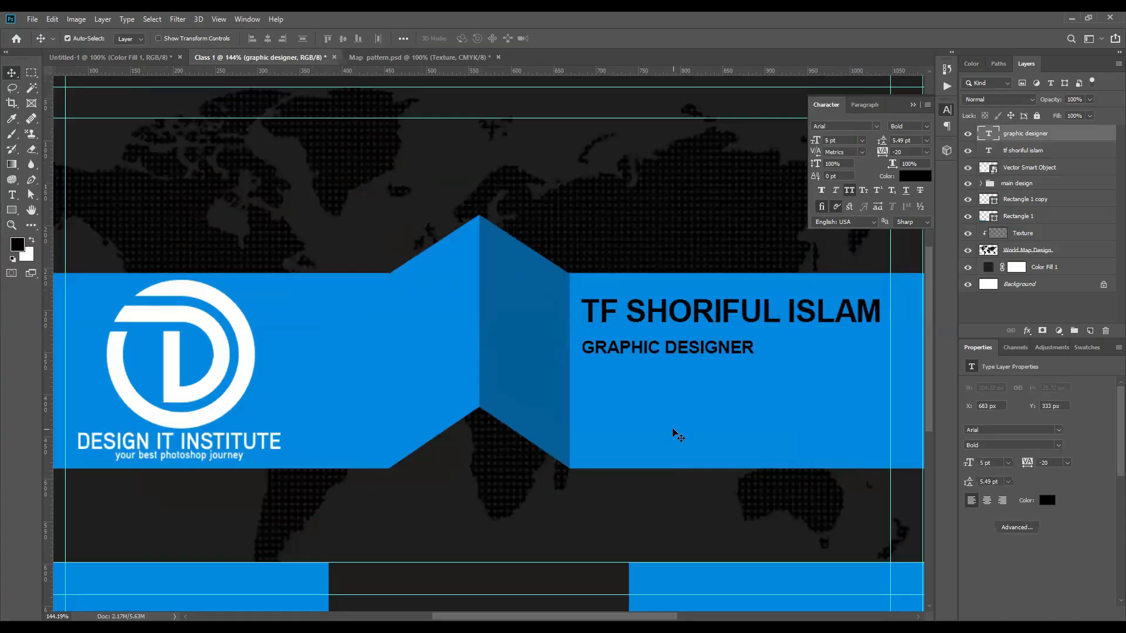
key(Up)
key(Up)
key(Up)
key(Up)
key(Up)
key(Up)
key(Up)
key(Up)
key(Up)
key(Up)
key(Up)
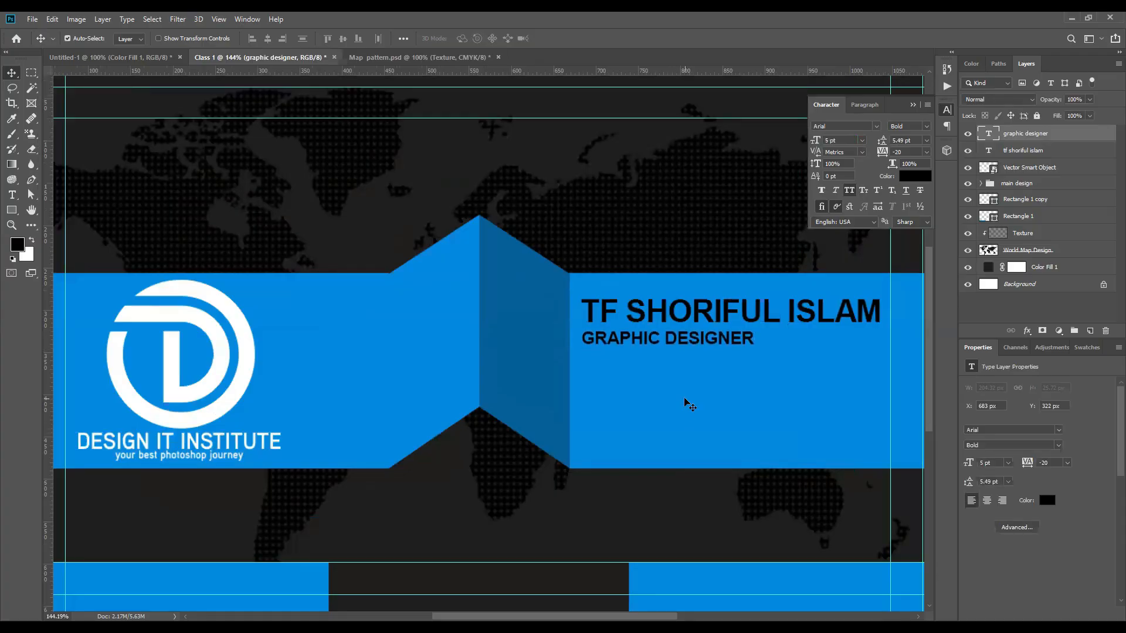
key(Down)
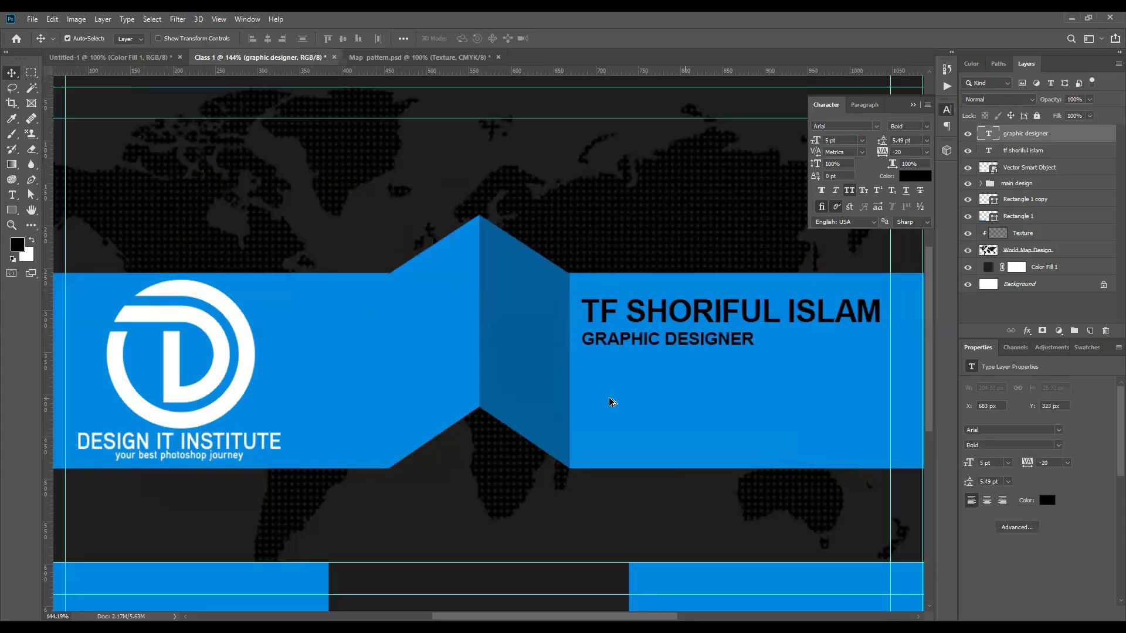
scroll(611, 403, down, 3)
Step: Move the bottom-right blue bar right and narrow it to 88% width
click(913, 105)
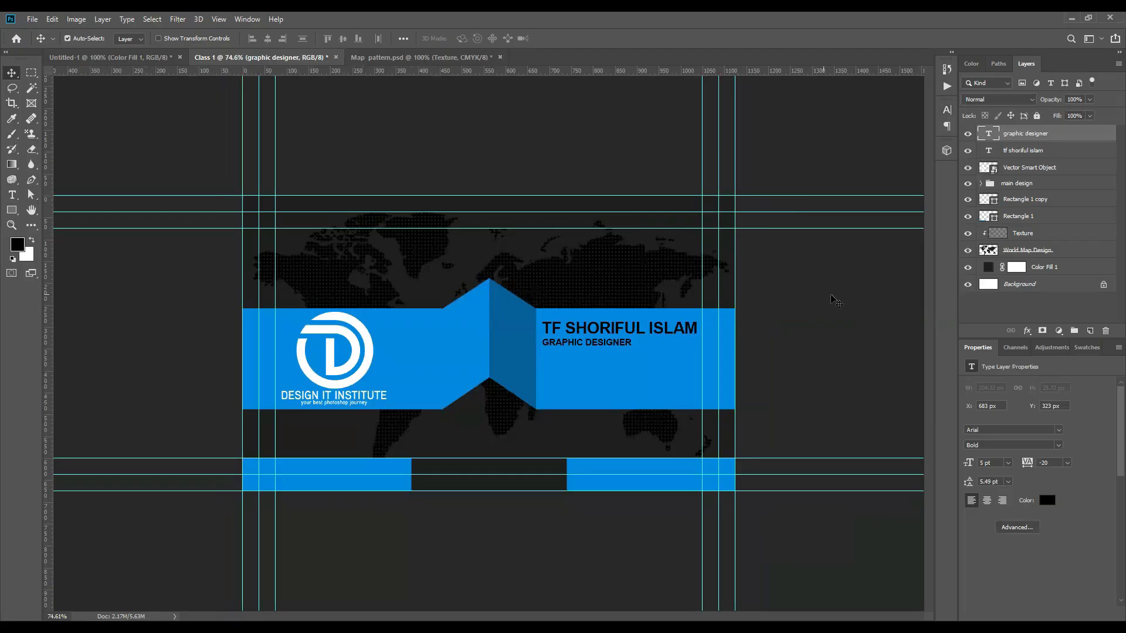
scroll(489, 344, up, 3)
click(663, 546)
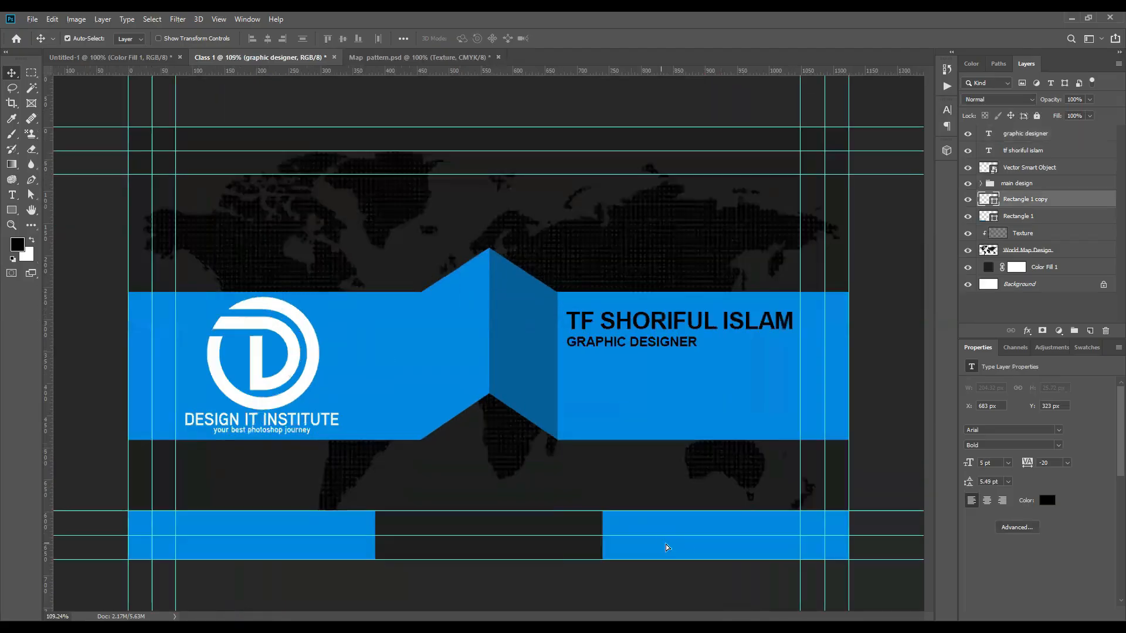
drag(689, 547, 718, 545)
key(ctrl+t)
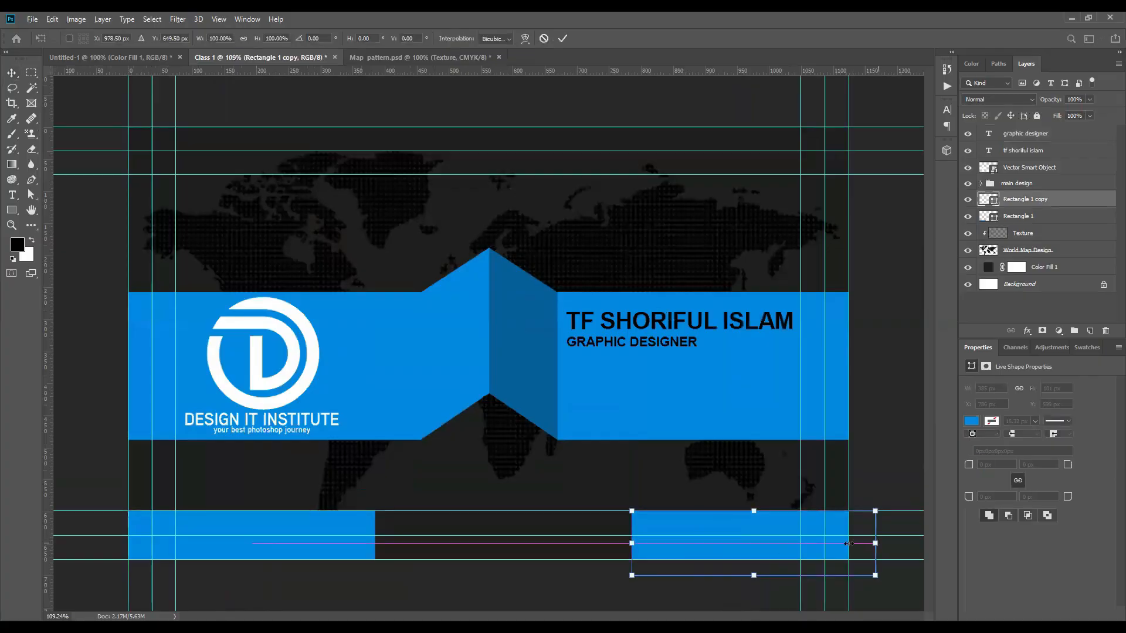
drag(877, 543, 849, 544)
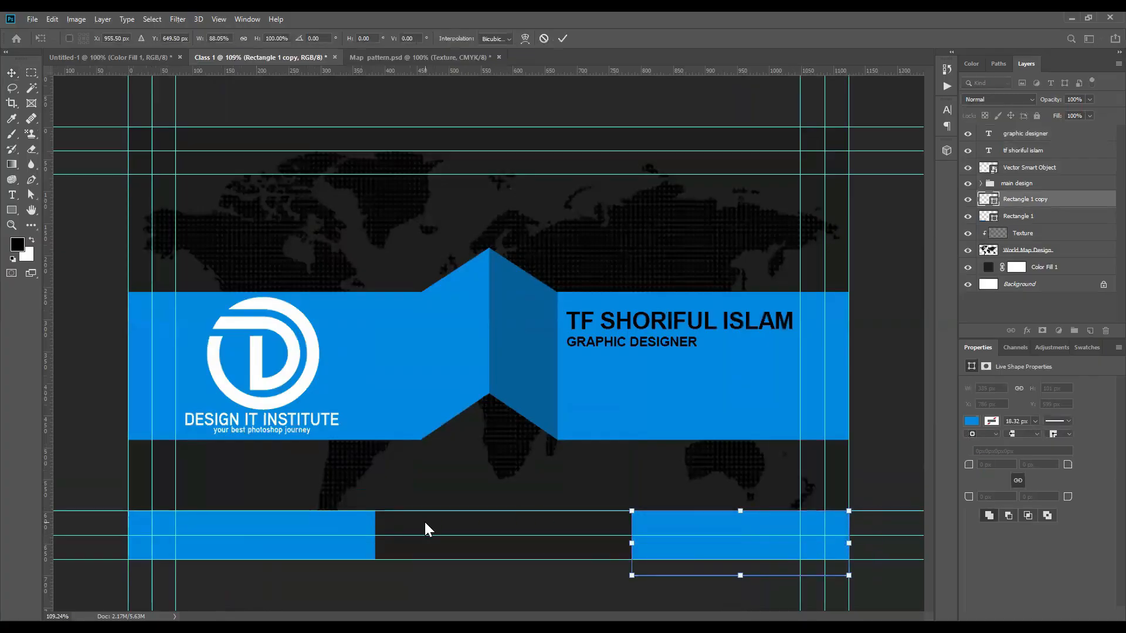
click(563, 38)
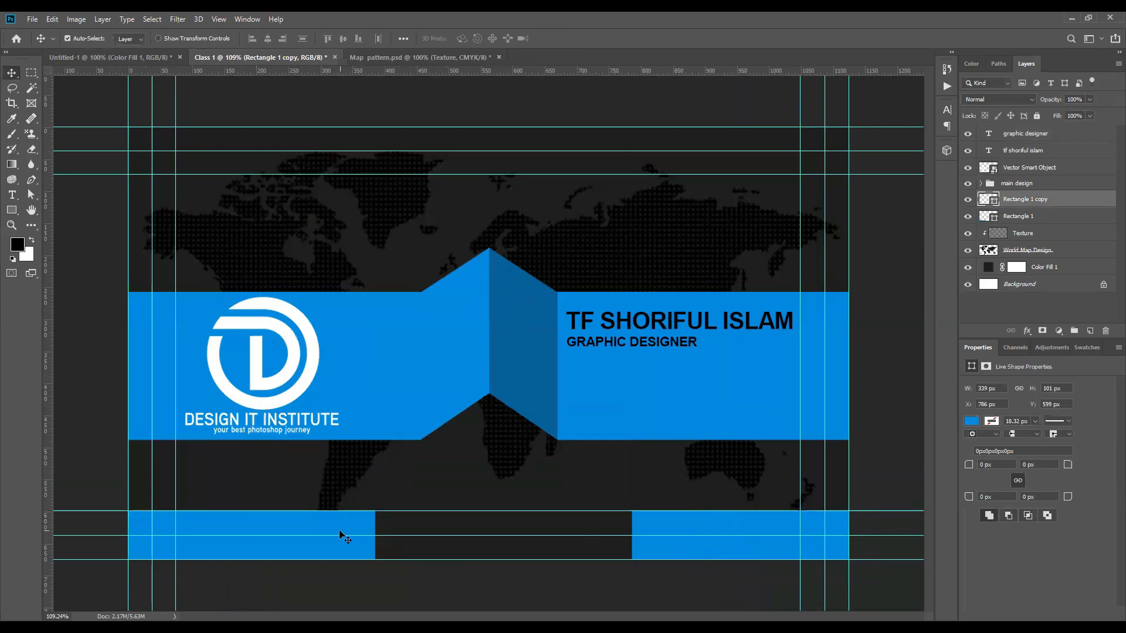
Step: Replace the bottom-left bar with a copy of the right bar, both 339 × 101 px
click(346, 526)
key(Delete)
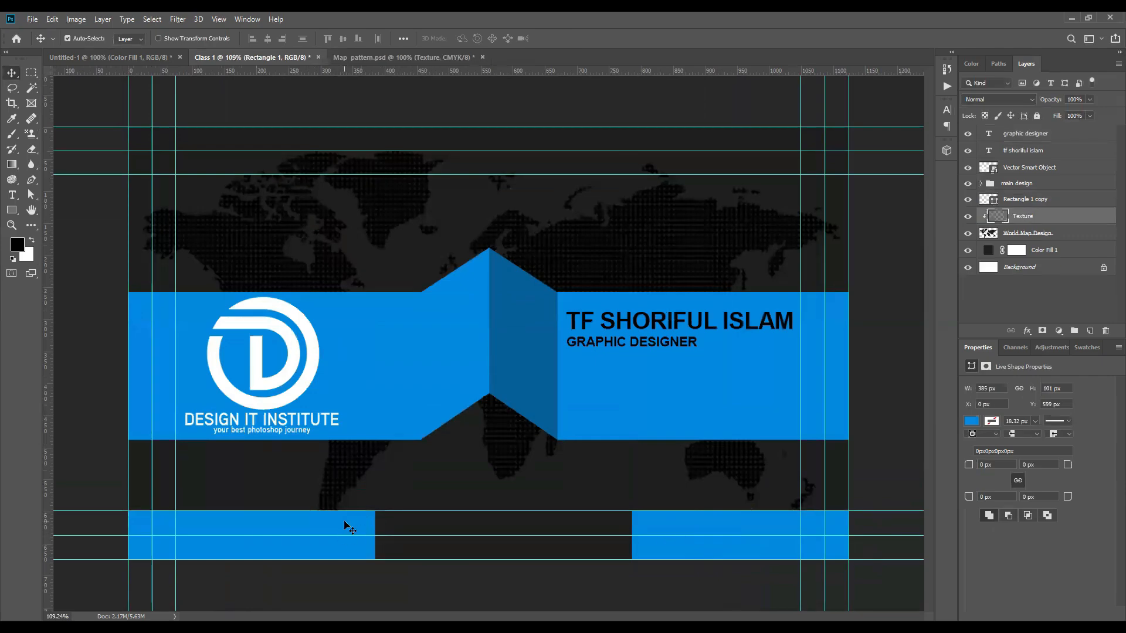
click(686, 527)
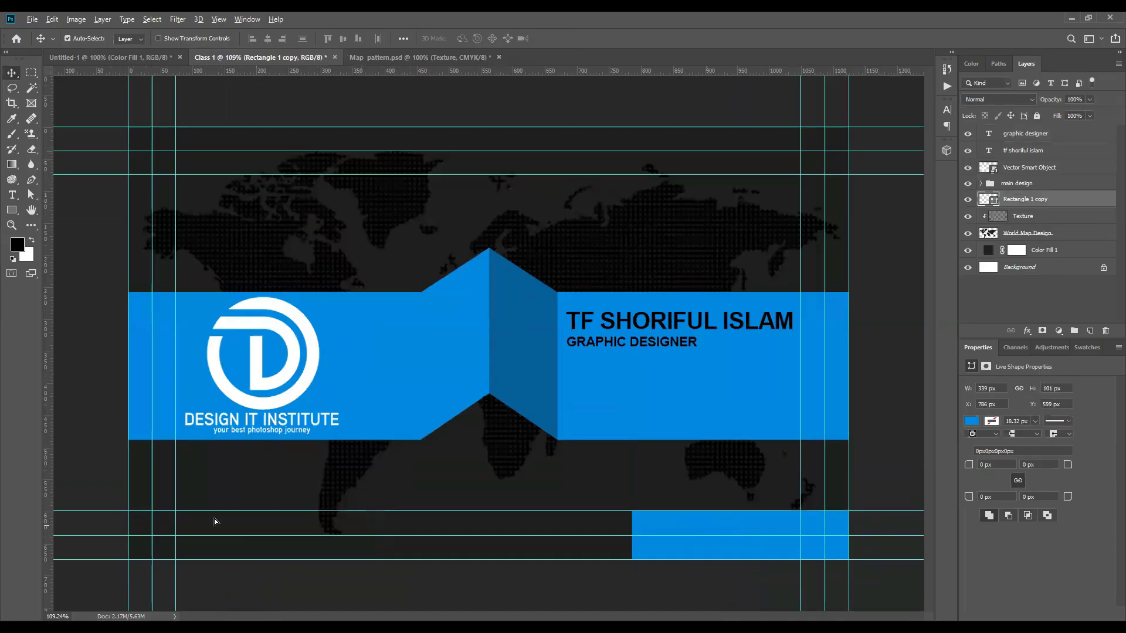
drag(703, 522, 200, 521)
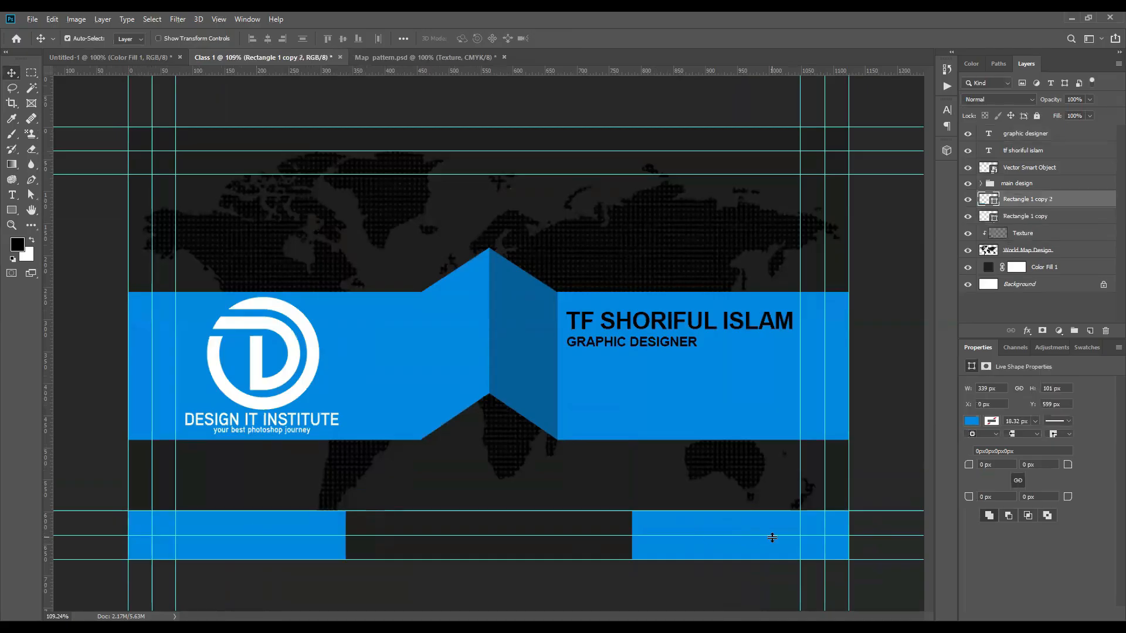
scroll(511, 381, down, 4)
Step: Change the right-hand banner shape's fill to white
scroll(511, 381, up, 3)
click(625, 392)
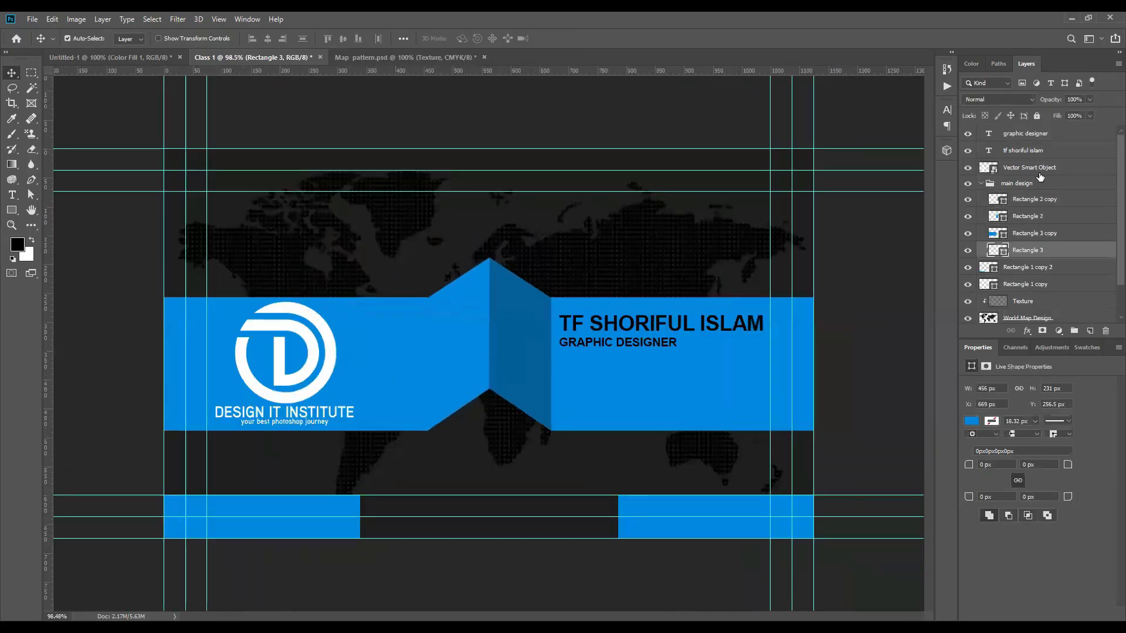
double_click(1003, 252)
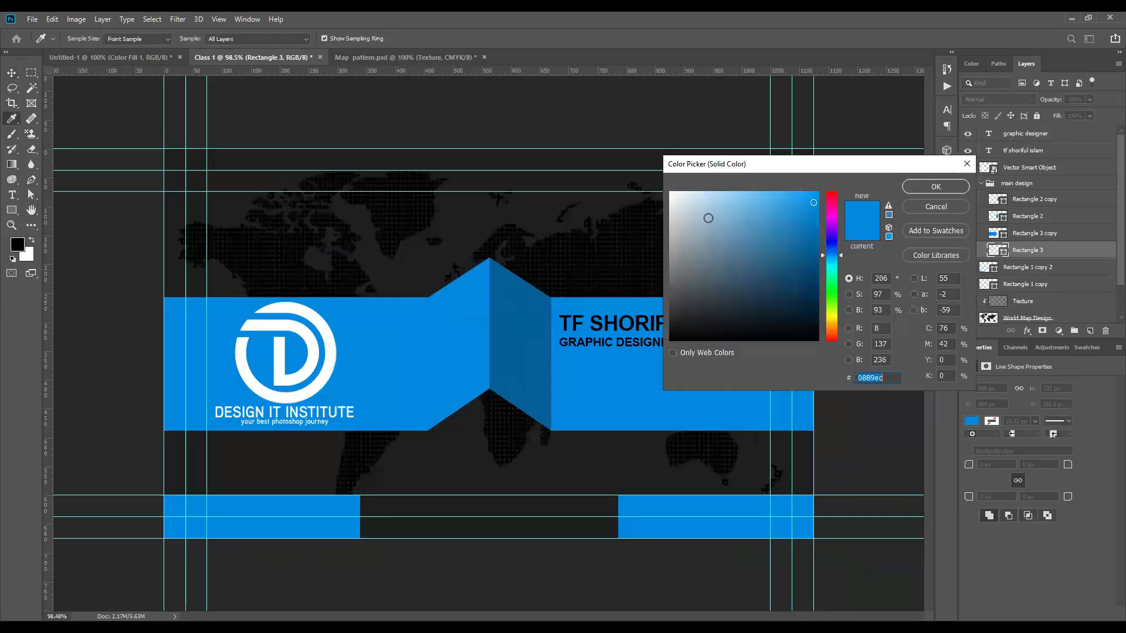
drag(708, 217, 669, 191)
key(Return)
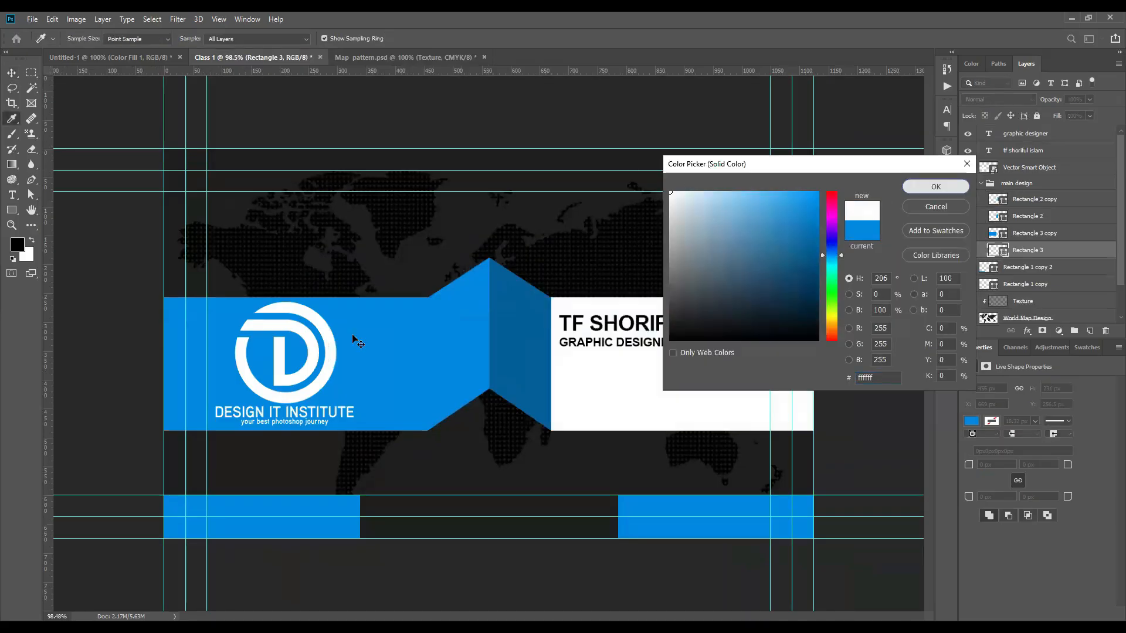
Step: Fill the left band, Rectangle 3 copy, with white sampled from the banner (ffffff)
click(357, 341)
double_click(998, 234)
click(613, 384)
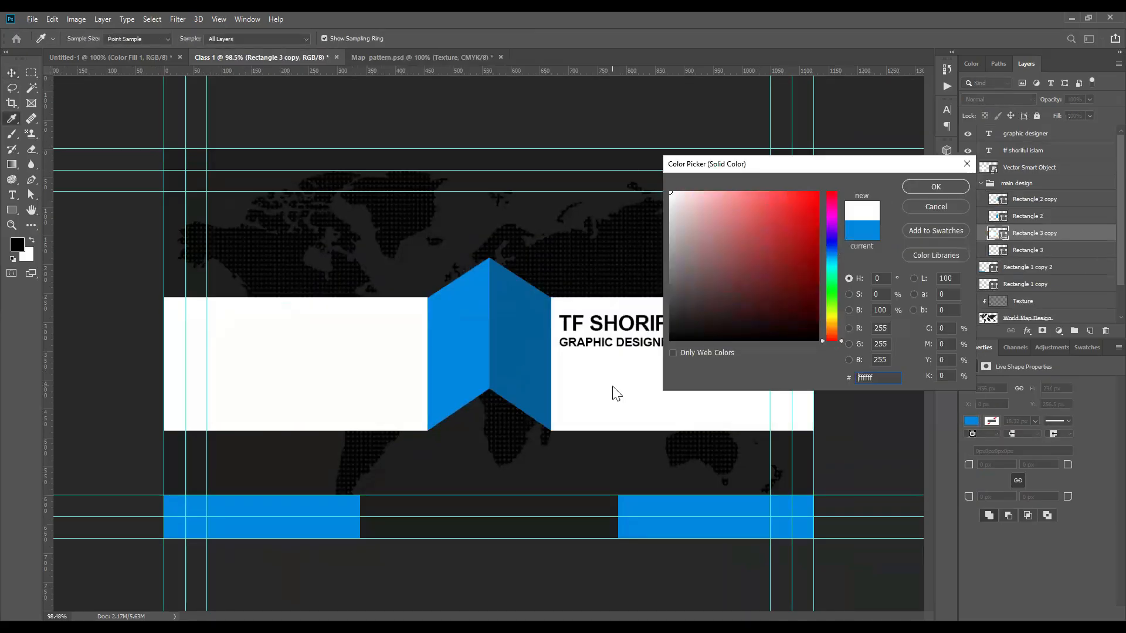
click(938, 187)
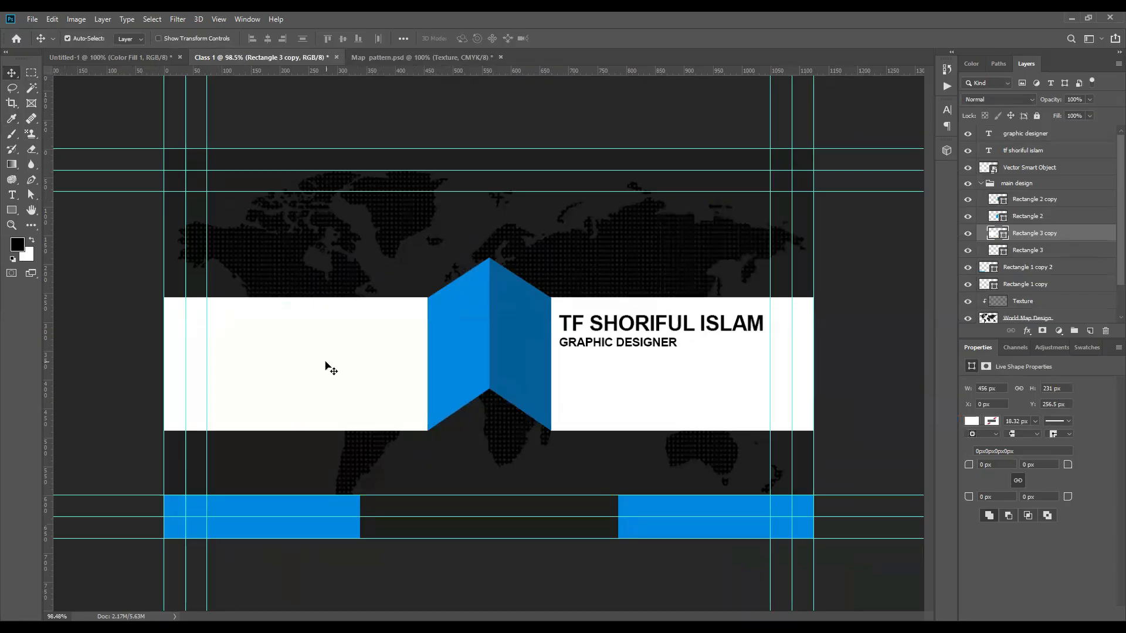
Step: Give the Vector Smart Object logo a Color Overlay of the chevron's blue, 0889ec
click(1035, 170)
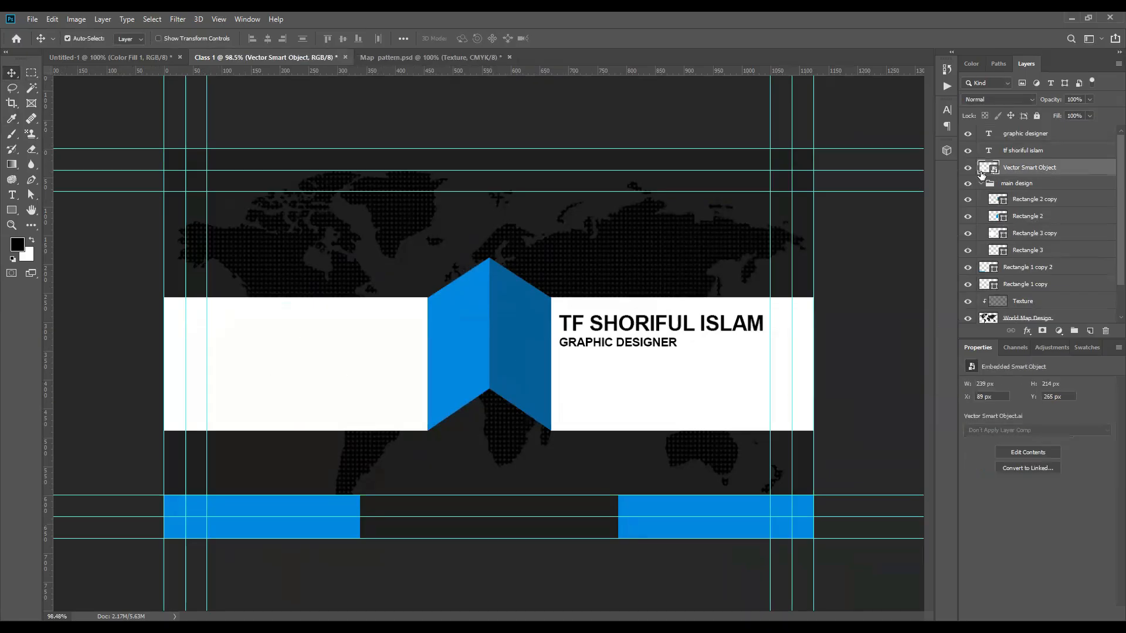
double_click(1080, 169)
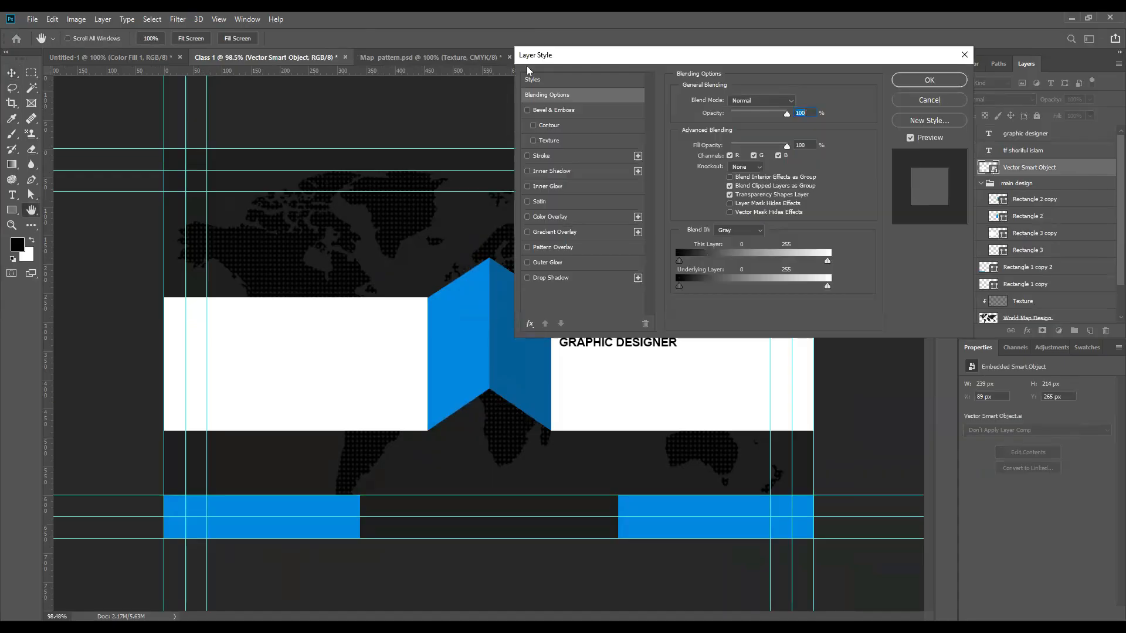
drag(528, 55, 412, 93)
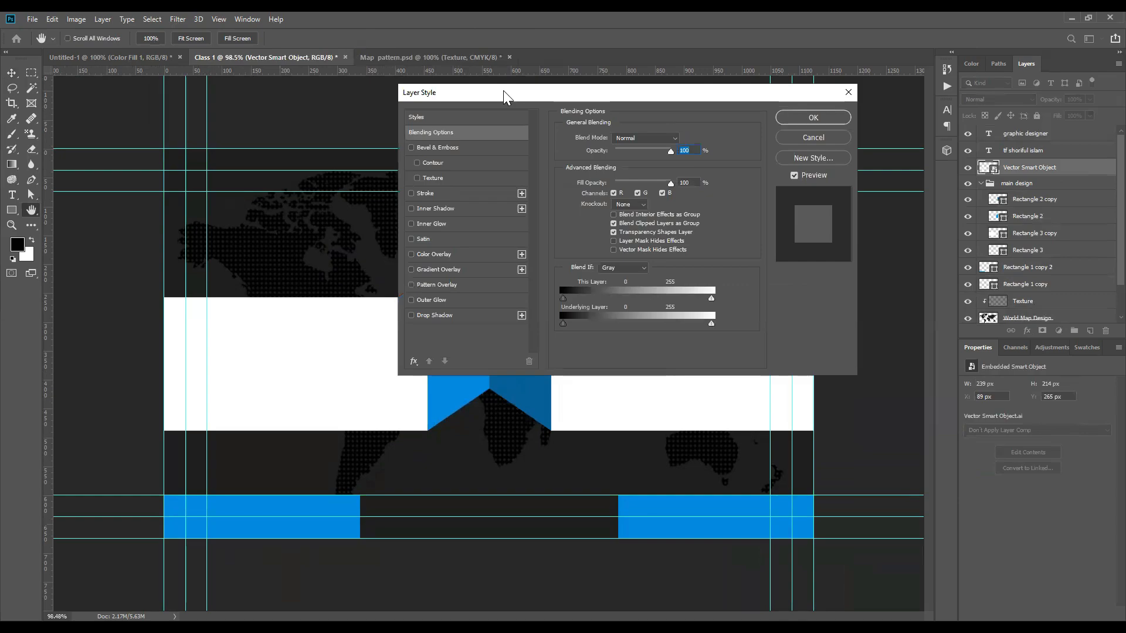
drag(422, 97, 505, 94)
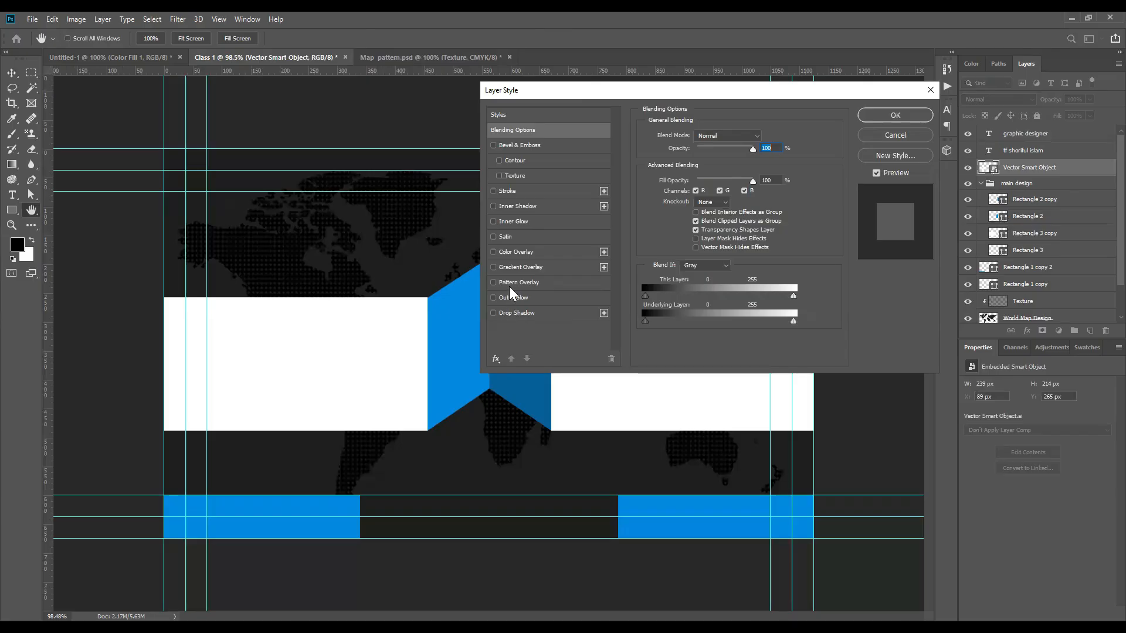
click(529, 252)
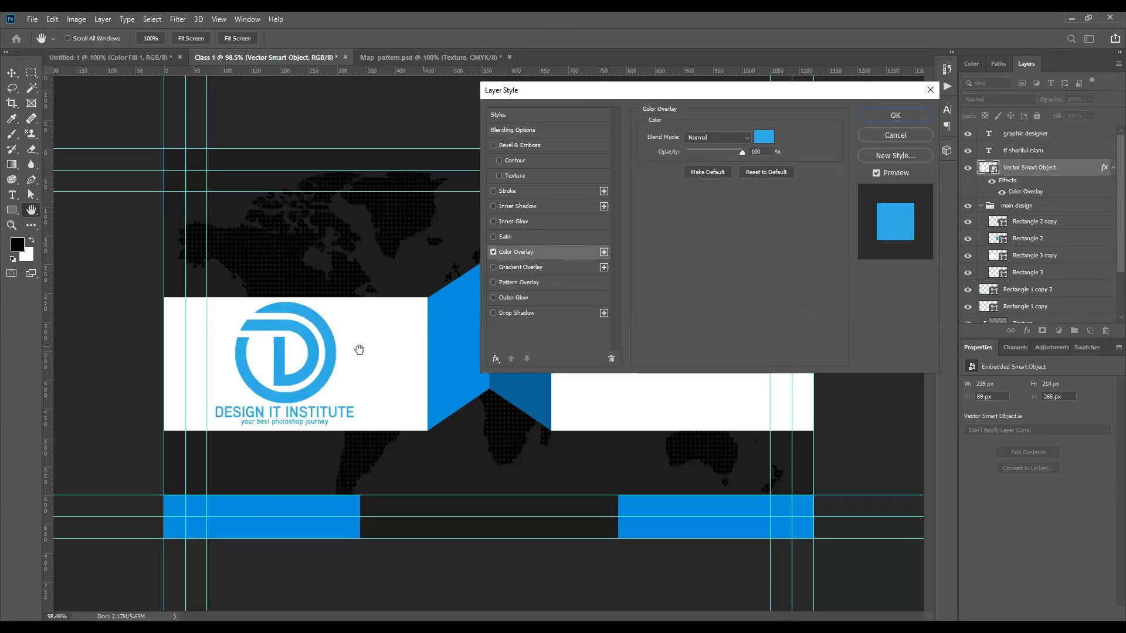
click(764, 138)
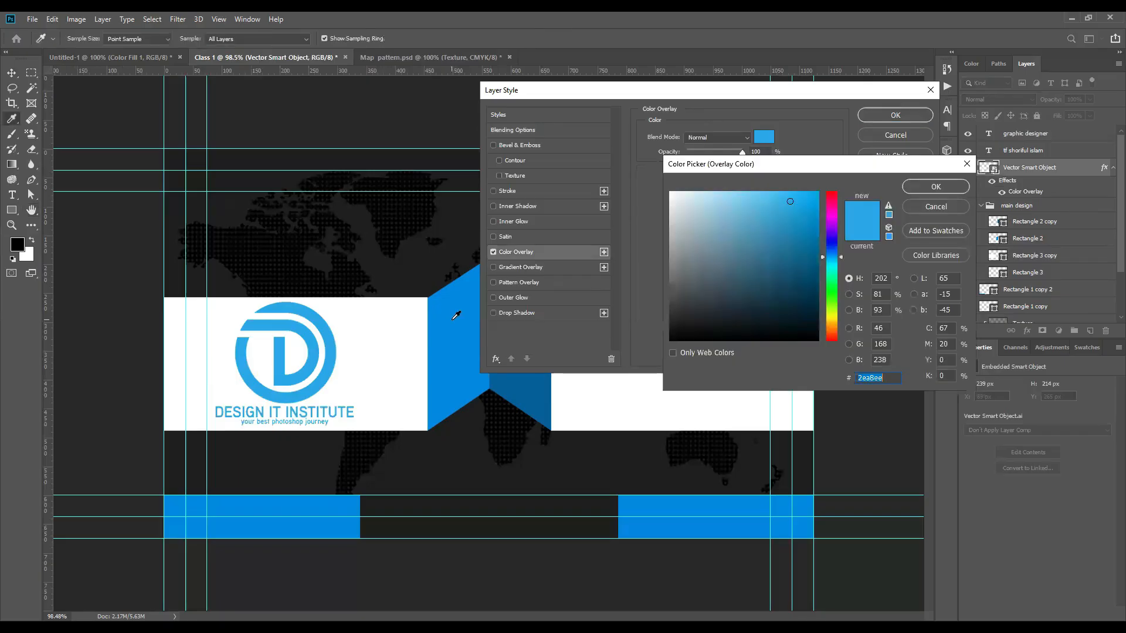
click(454, 316)
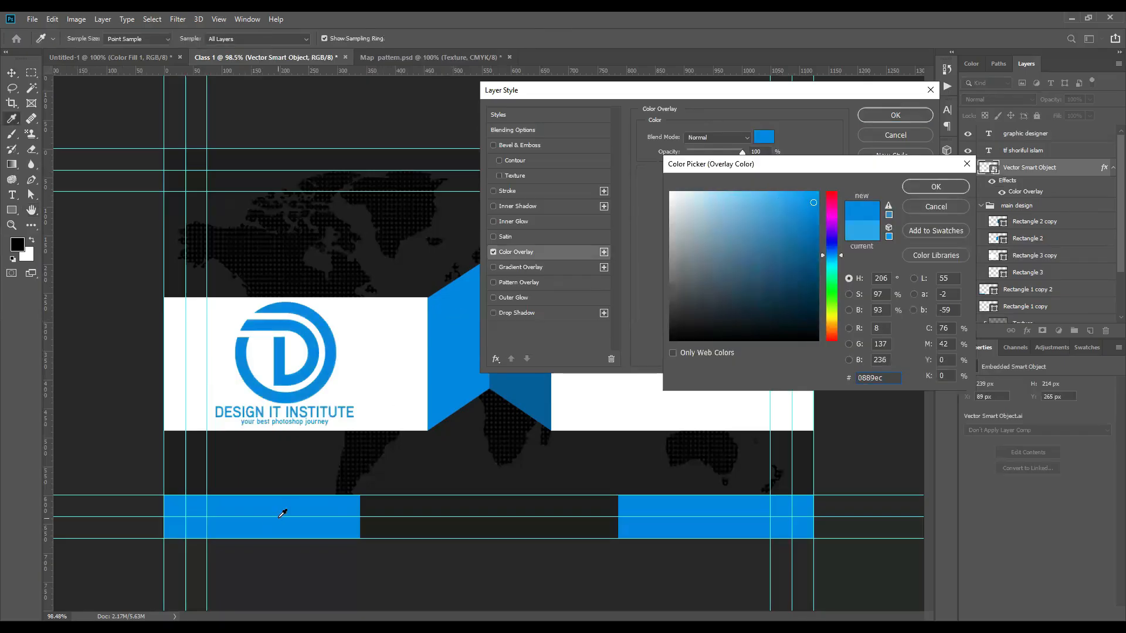
mouse_move(829, 255)
mouse_down()
mouse_move(830, 206)
mouse_move(824, 277)
mouse_up()
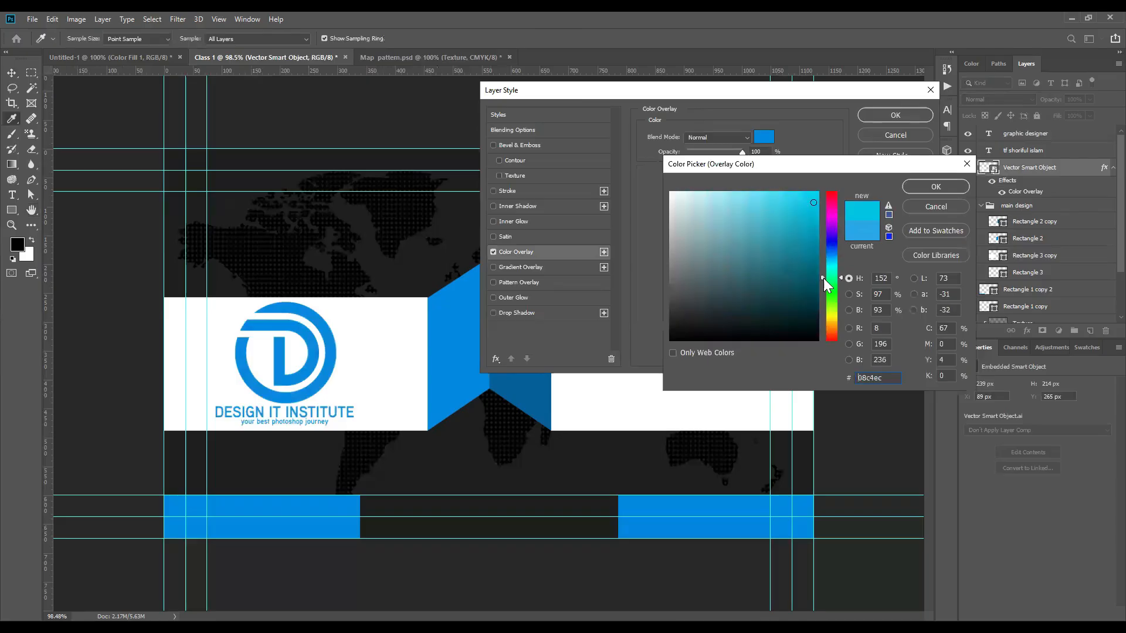
click(806, 214)
click(459, 319)
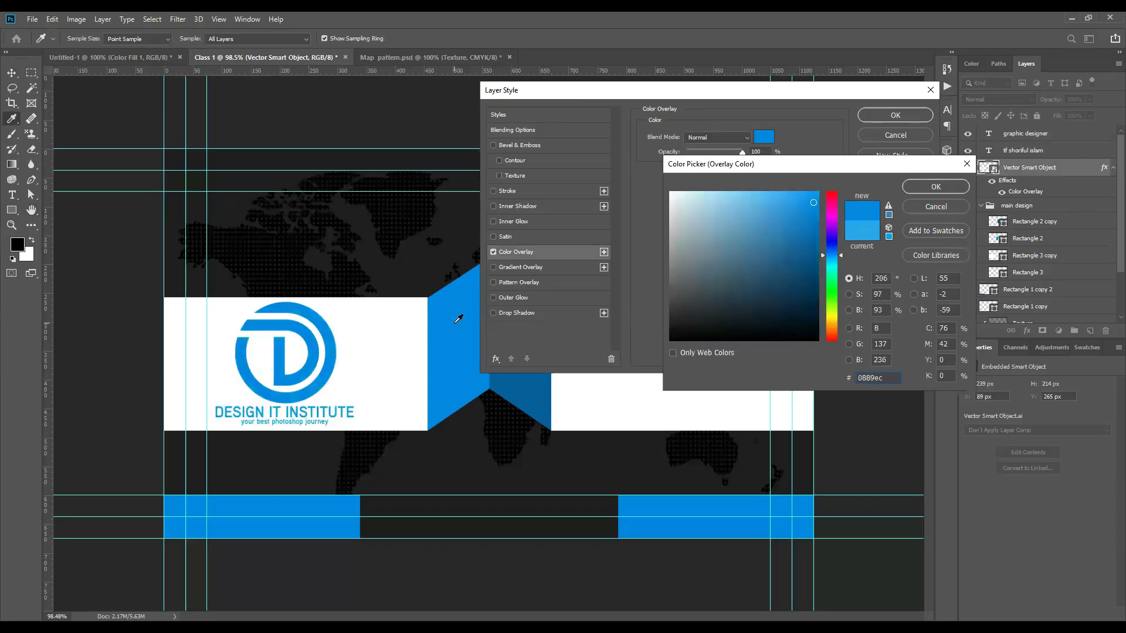
click(932, 188)
click(897, 116)
Step: Select the name text layer and bring up the Character panel
scroll(293, 371, down, 4)
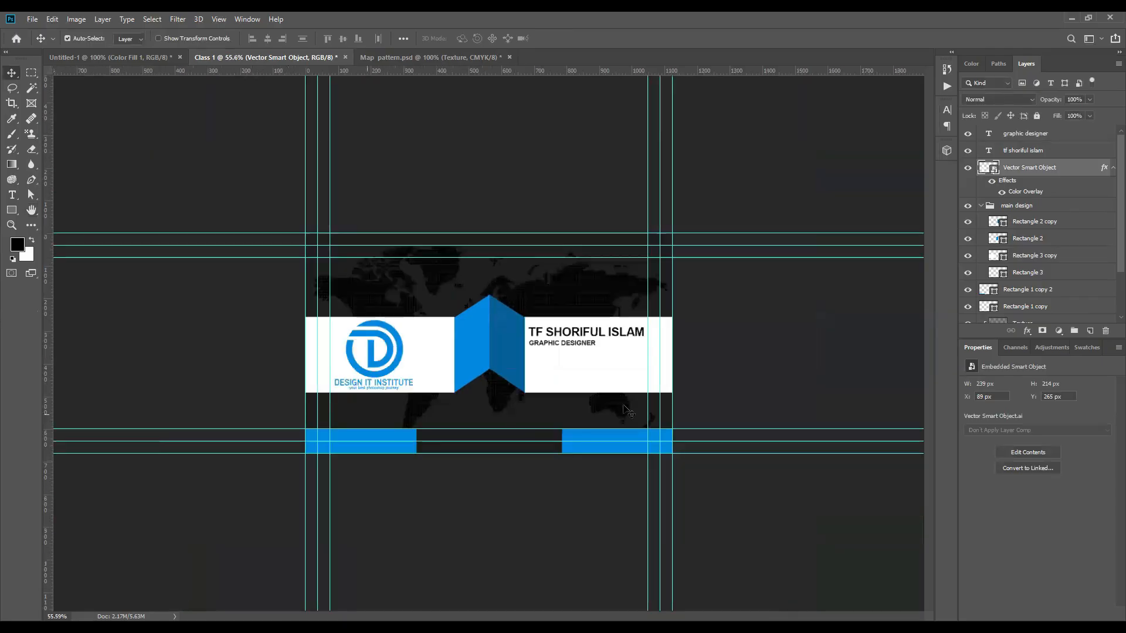
scroll(603, 354, up, 6)
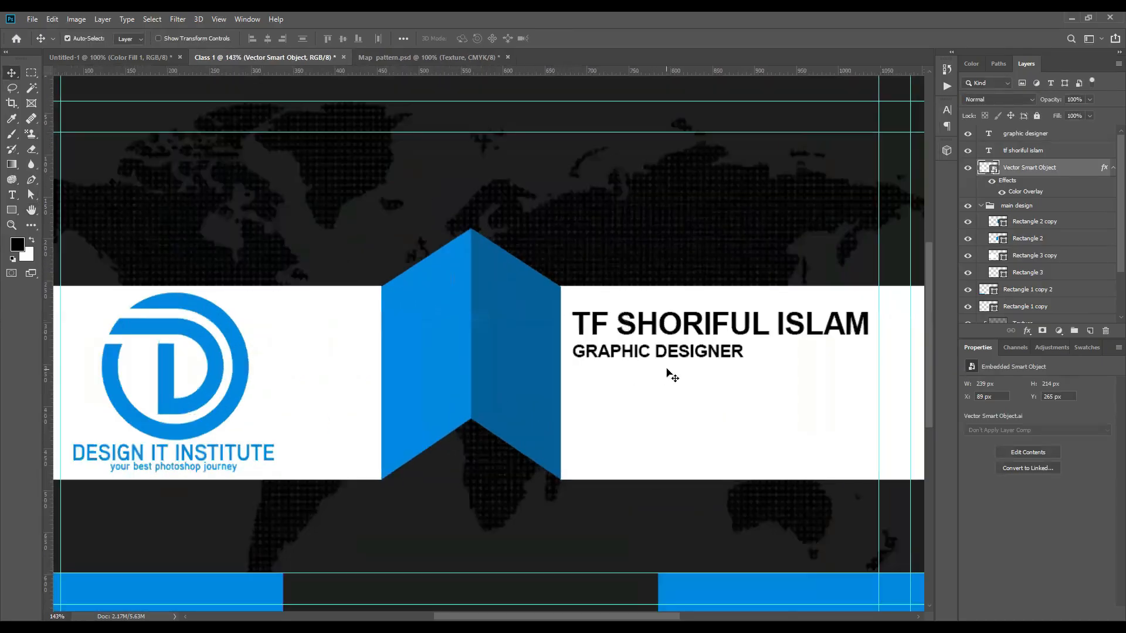
click(1023, 151)
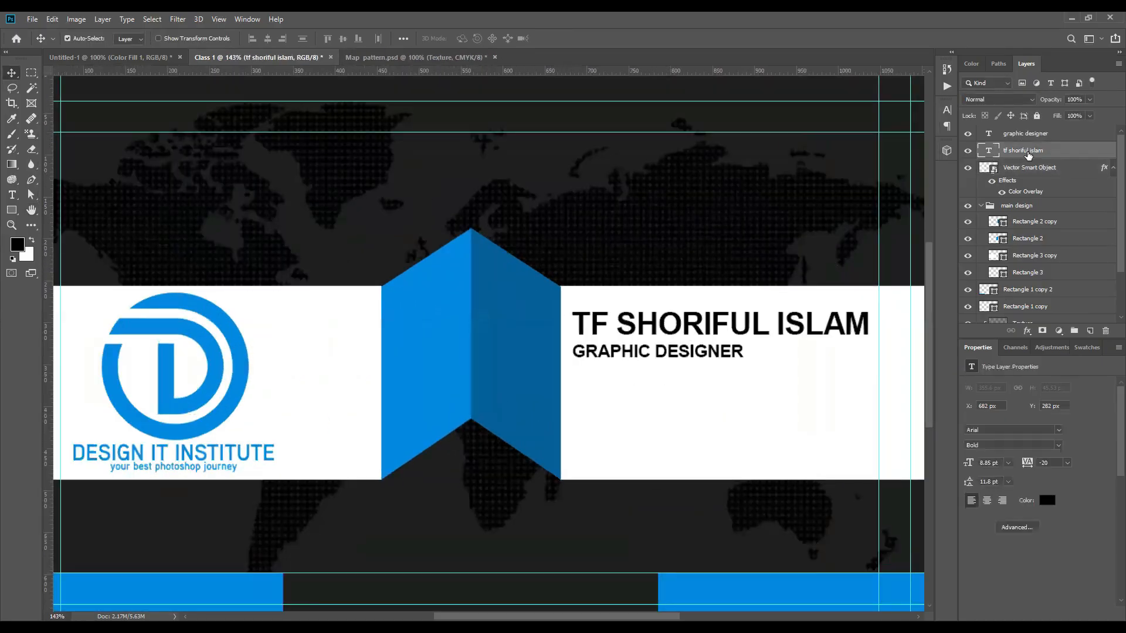
click(946, 110)
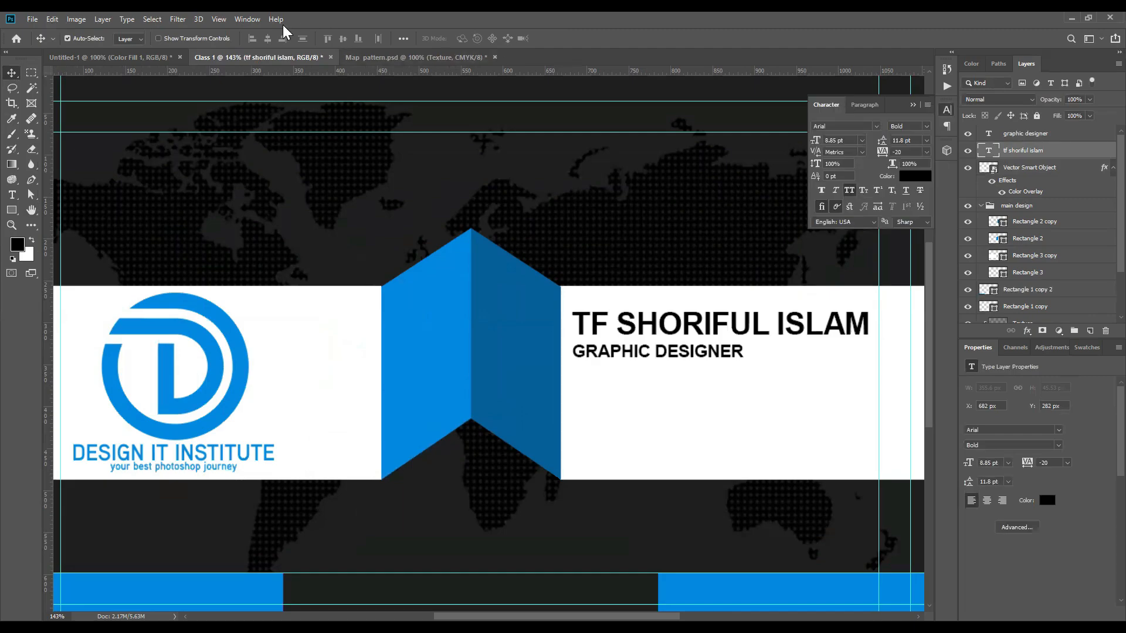
click(247, 19)
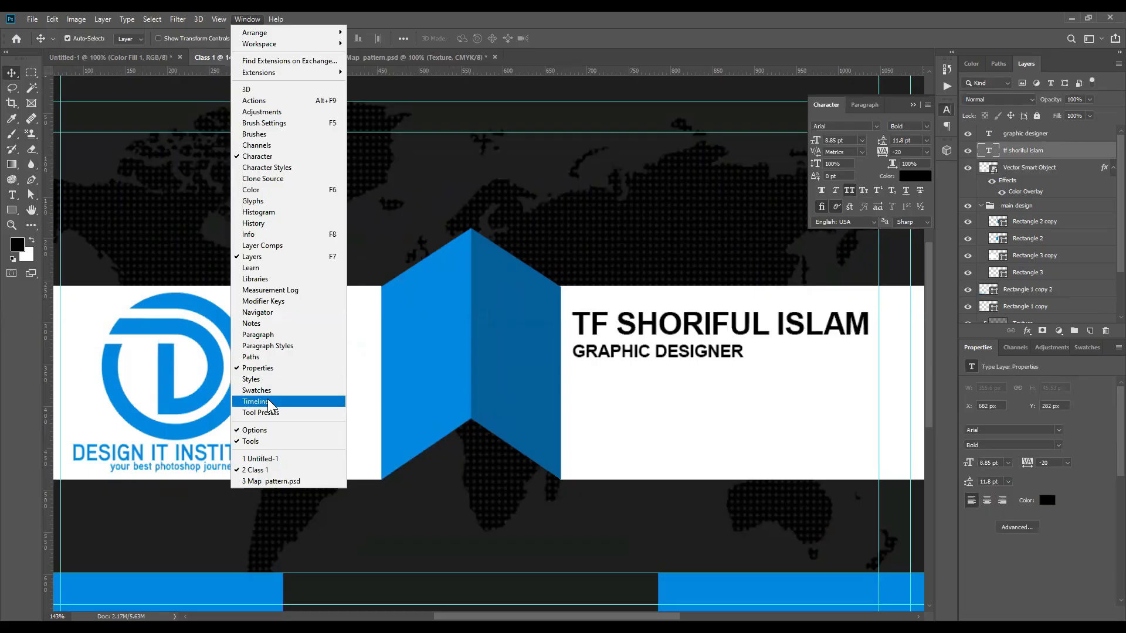
click(252, 157)
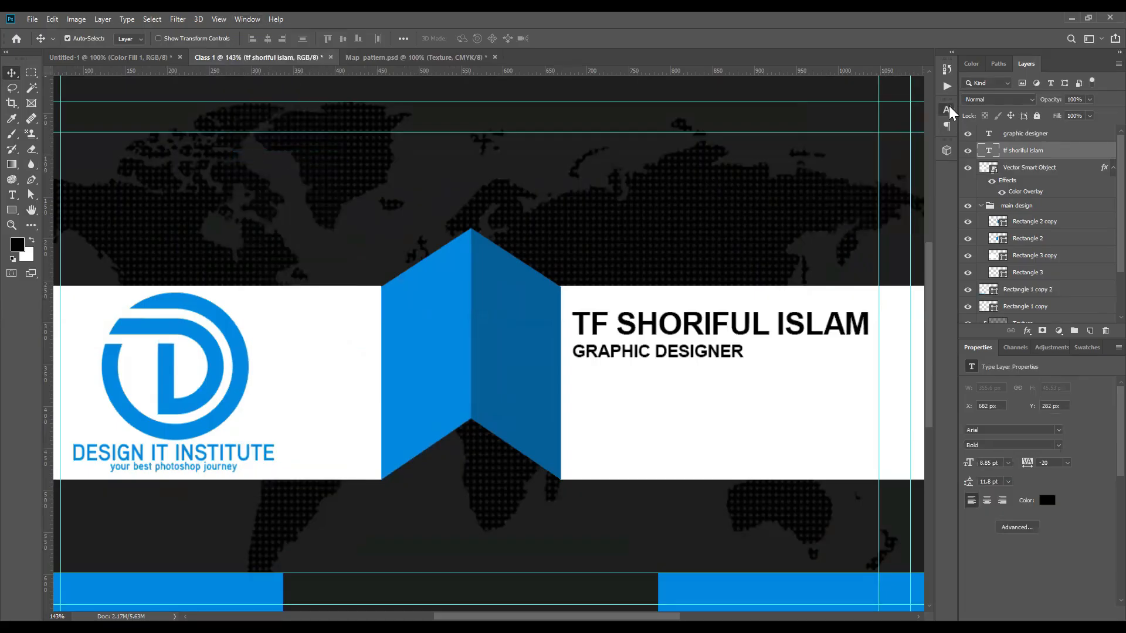
click(247, 18)
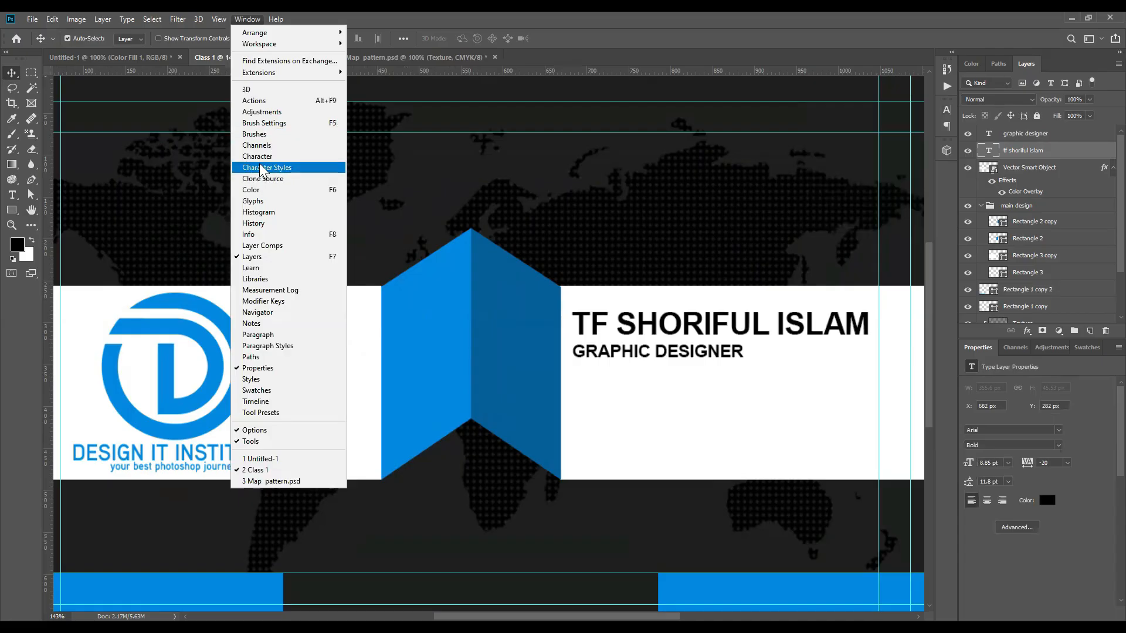
click(258, 156)
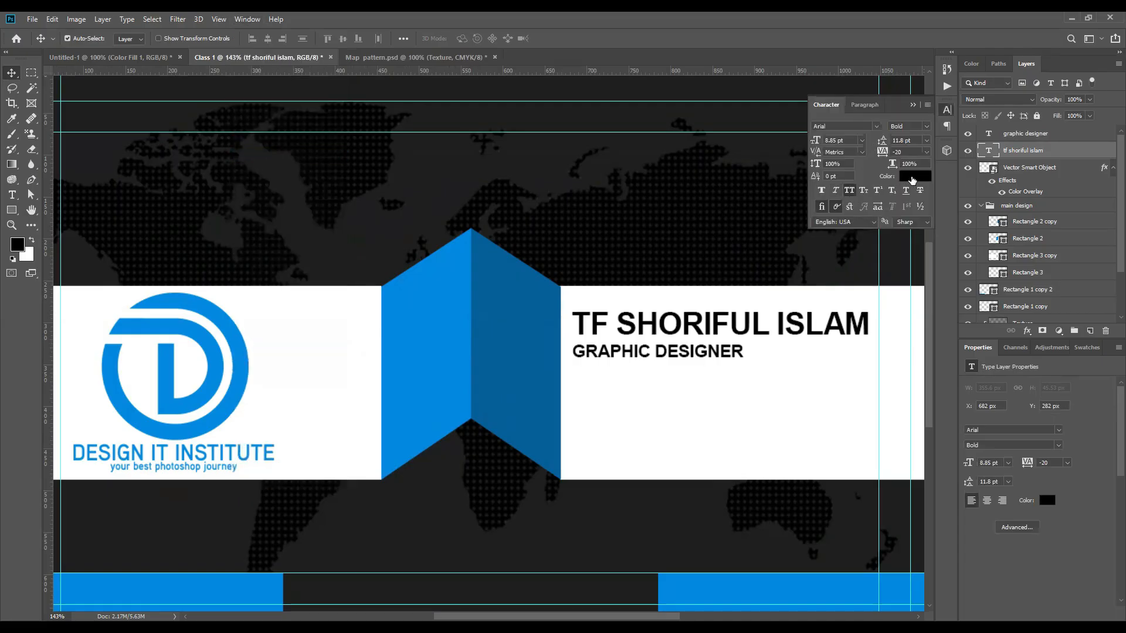
Step: Colour the name and GRAPHIC DESIGNER text blue 0889ec, sampled from the chevron
click(912, 177)
drag(808, 170, 1013, 159)
click(510, 319)
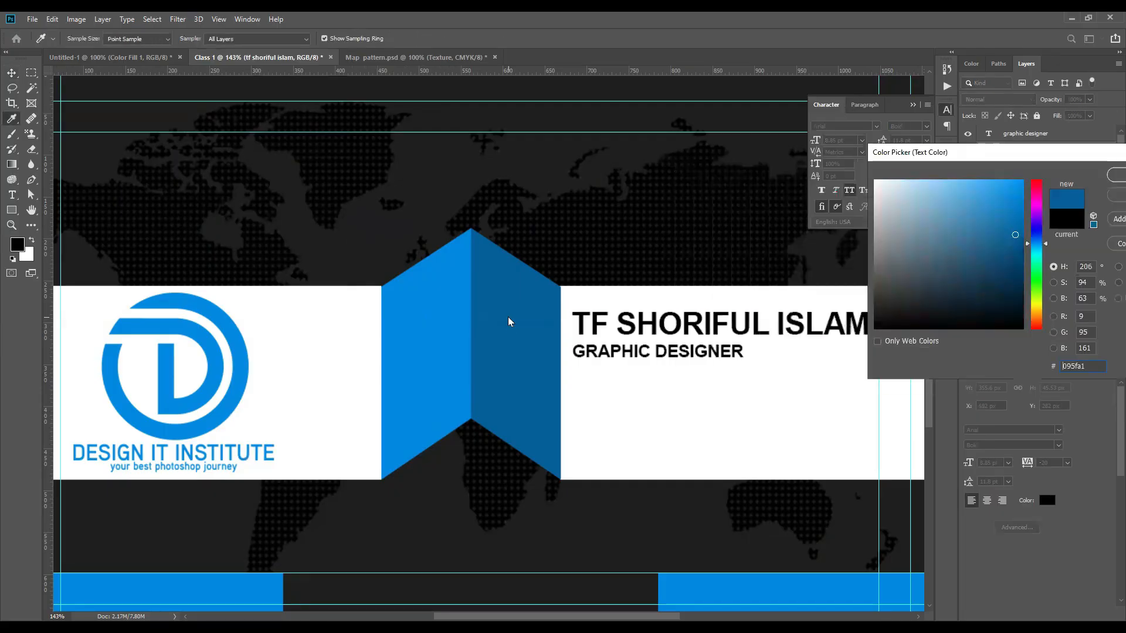
click(447, 305)
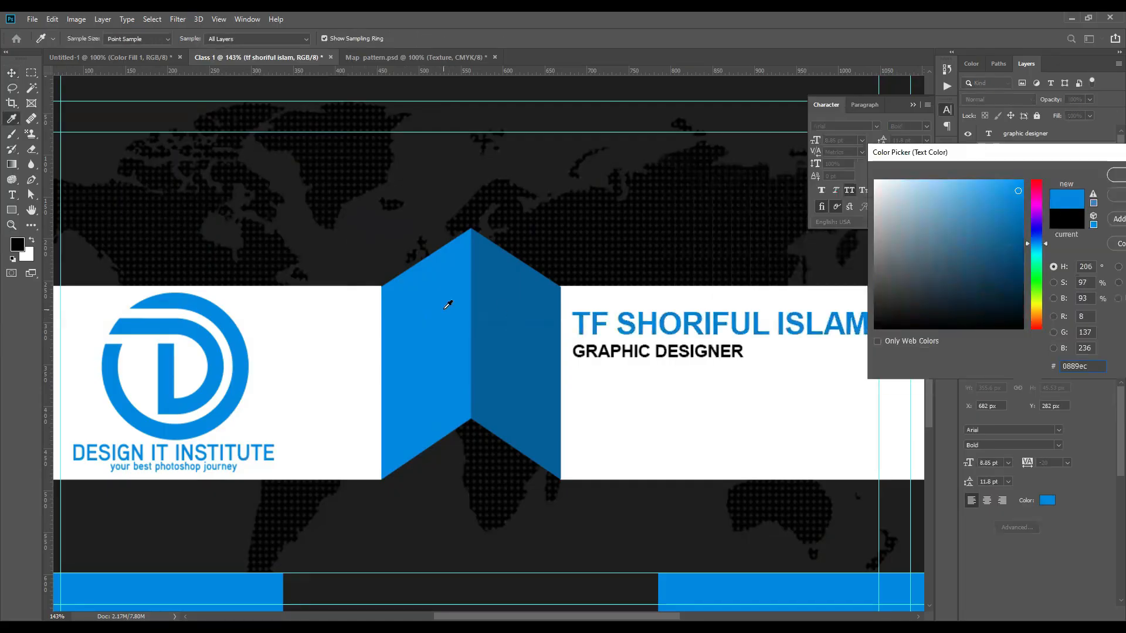
click(1116, 175)
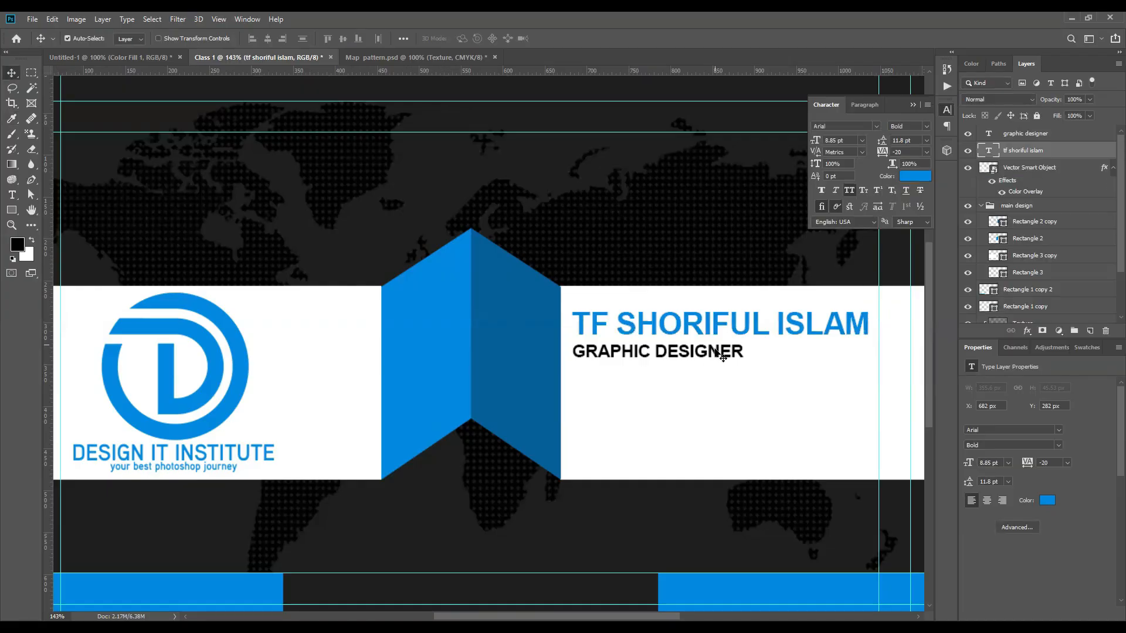
click(721, 359)
click(909, 182)
click(428, 311)
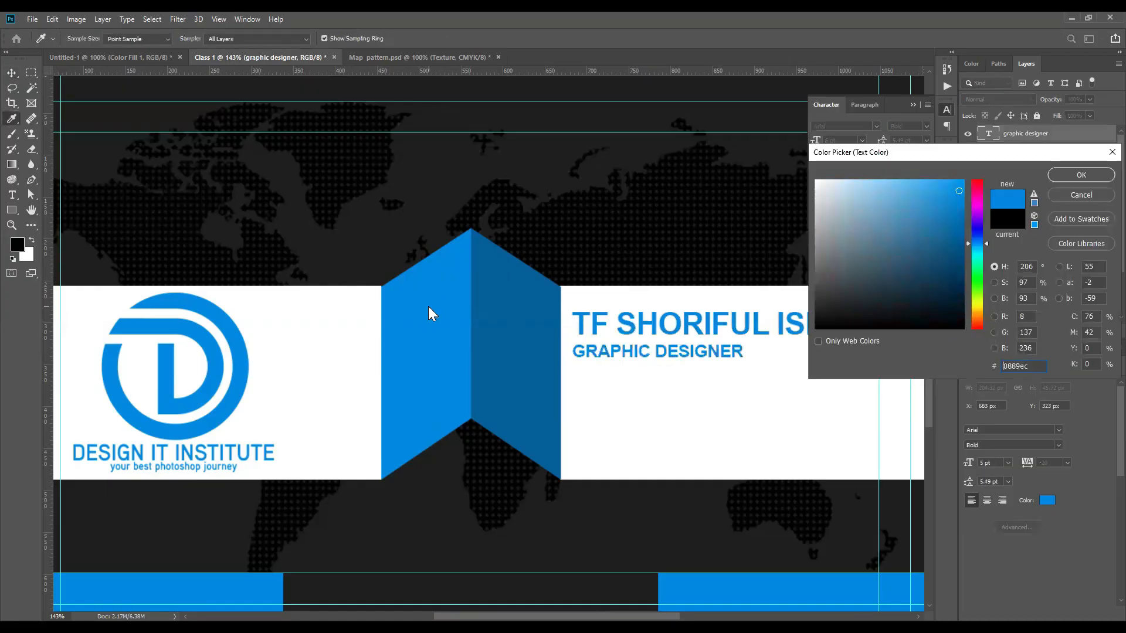
drag(1067, 157, 862, 157)
click(876, 175)
Step: Zoom out to review the whole card with both text layers, then deselect them
key(ctrl+0)
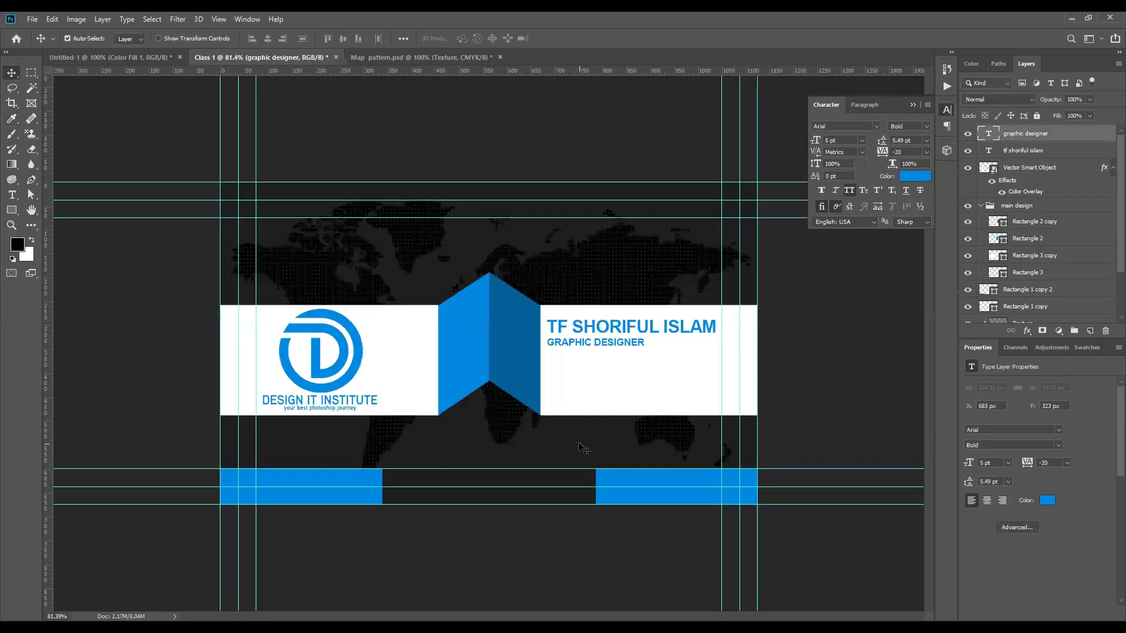
scroll(624, 346, up, 5)
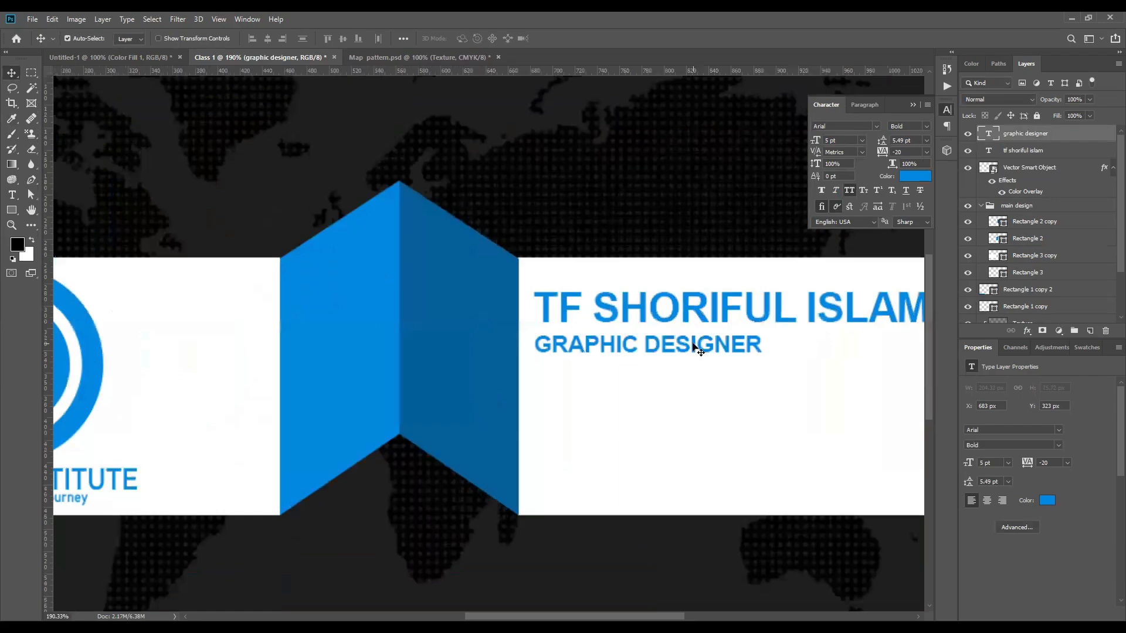
shift+click(690, 318)
scroll(691, 318, down, 4)
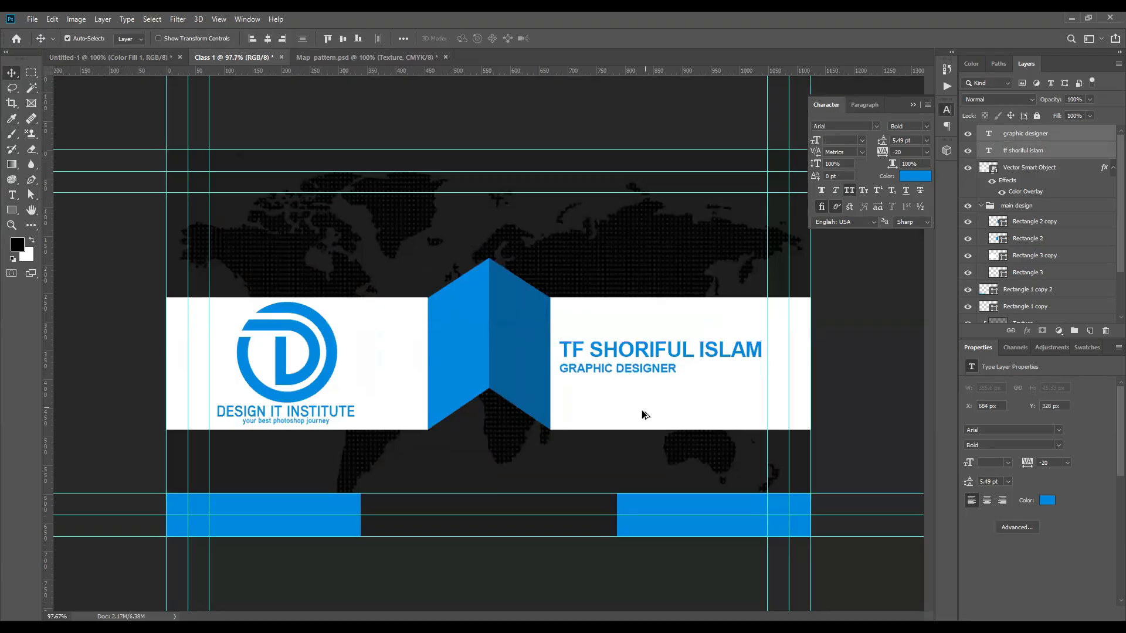
scroll(641, 410, down, 3)
click(501, 479)
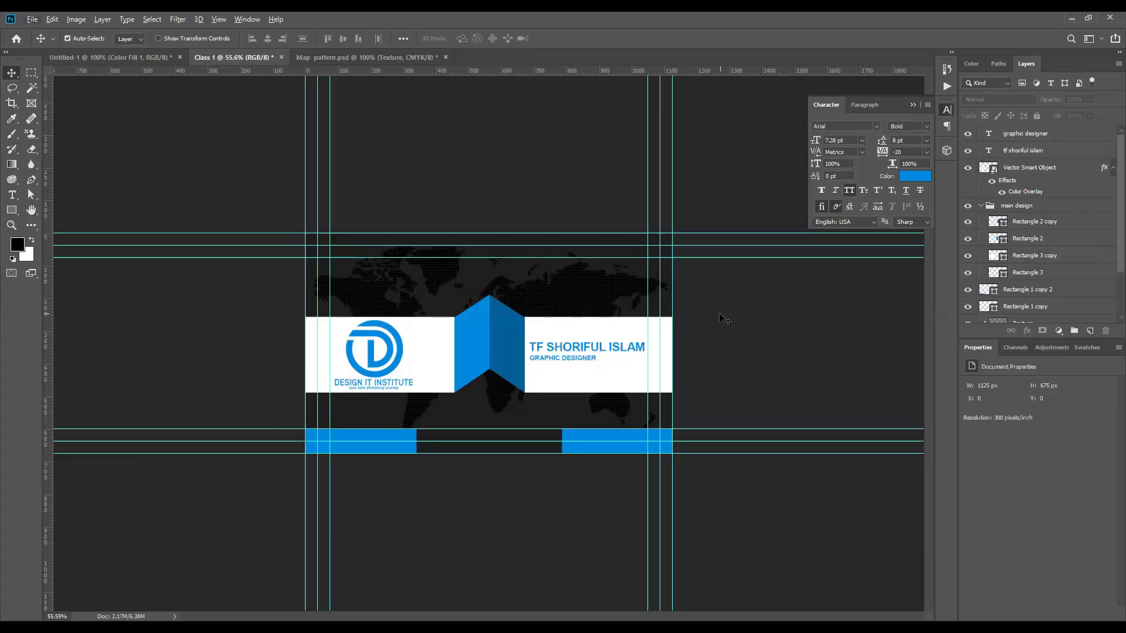
Step: Close Map pattern.psd and bring up the New Document dialog
click(315, 58)
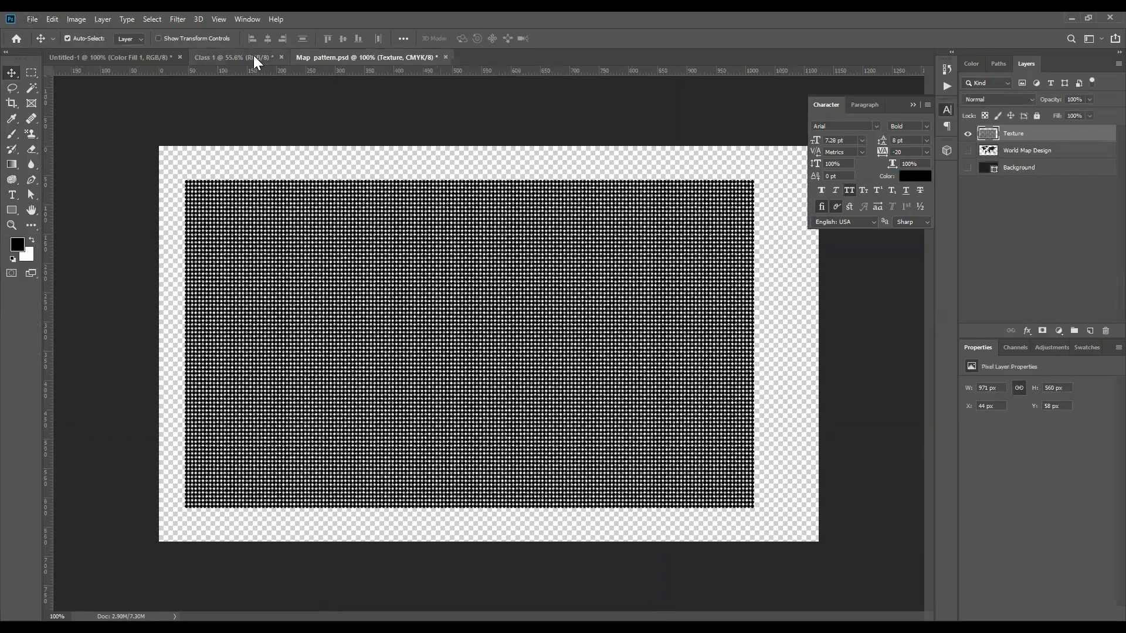
click(445, 57)
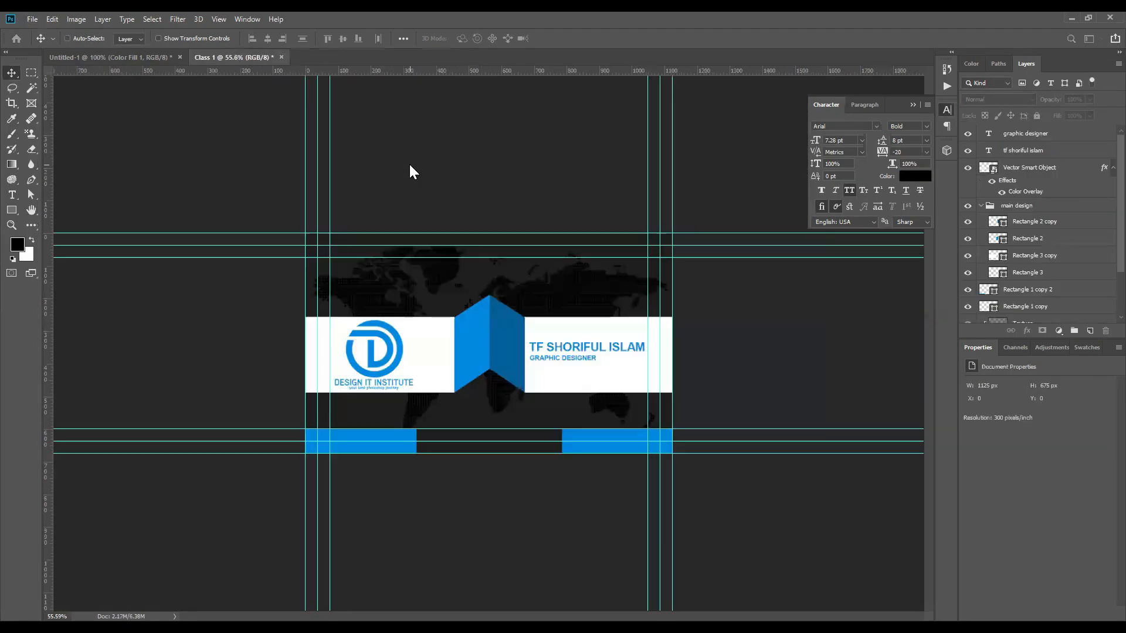
key(ctrl+n)
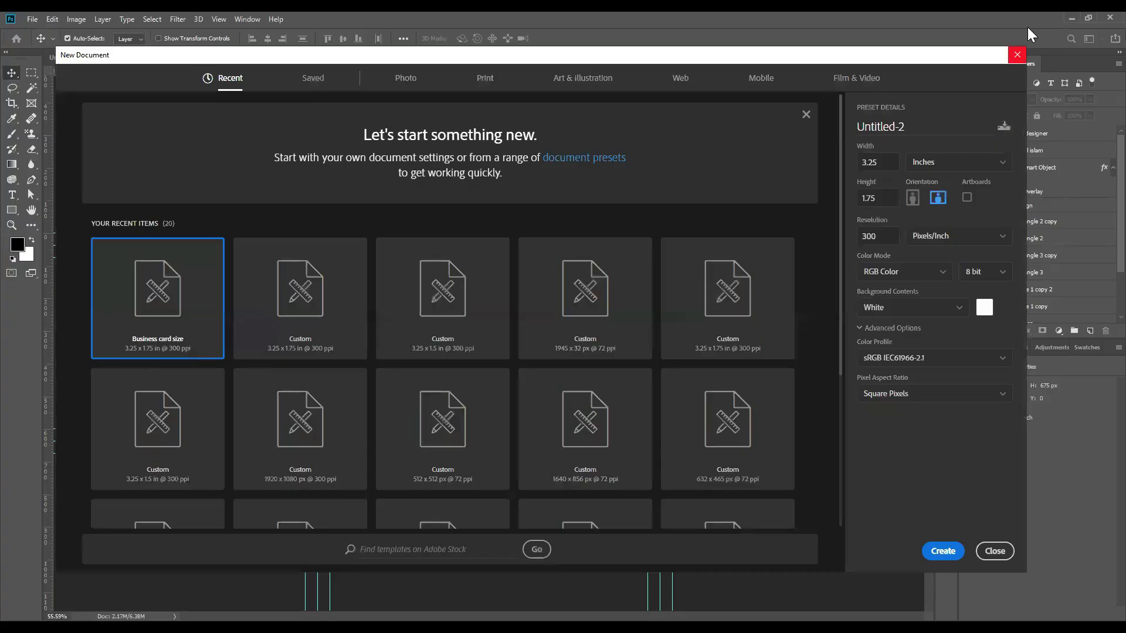
Step: Save the 3.25 × 1.75 in, 300 ppi size as a preset named 'Business card size'
key(Escape)
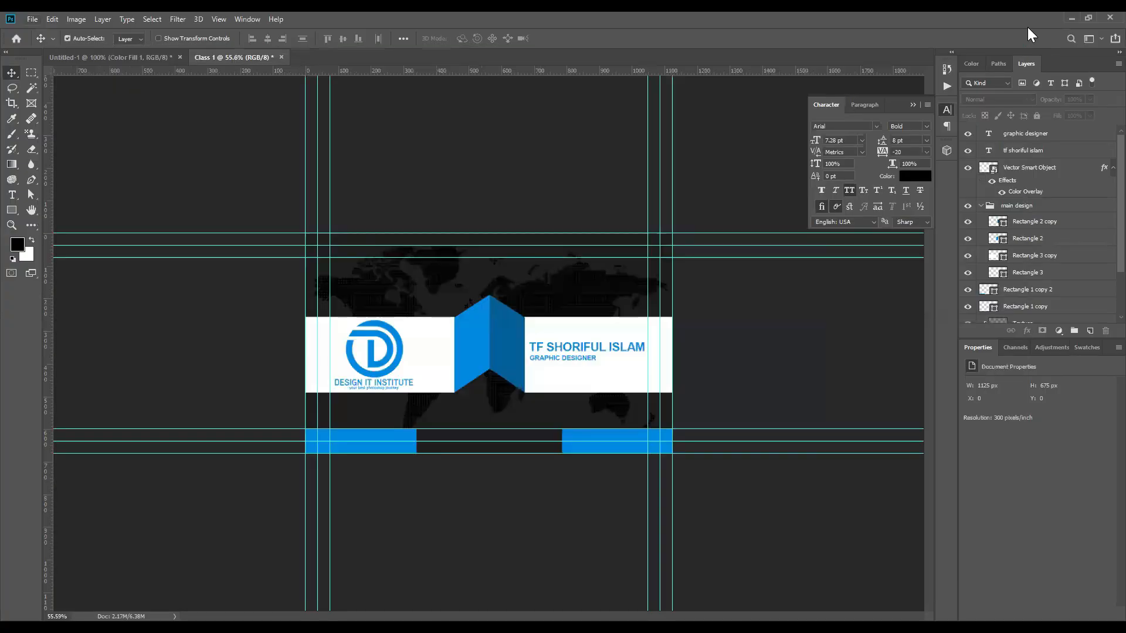
key(alt+f)
key(Return)
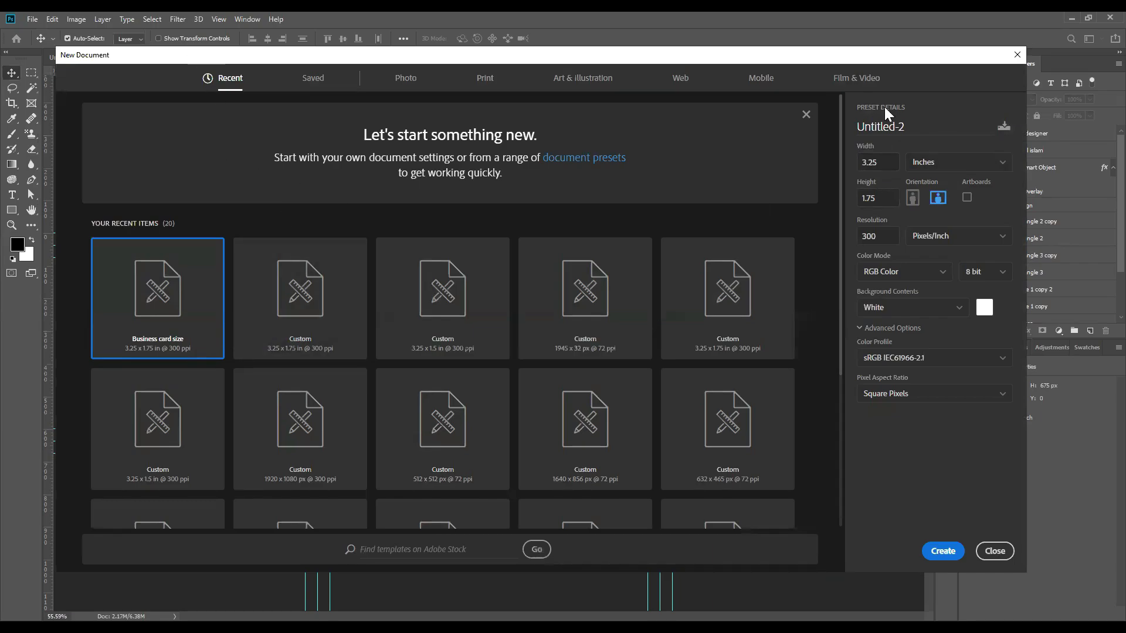
click(1004, 127)
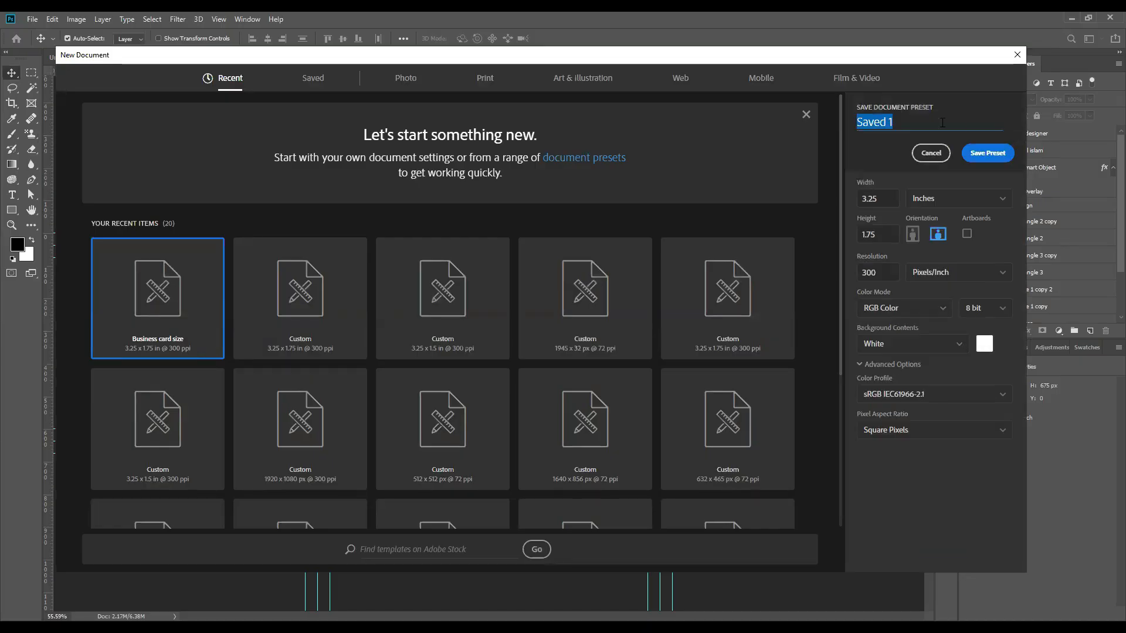
text(Business card size)
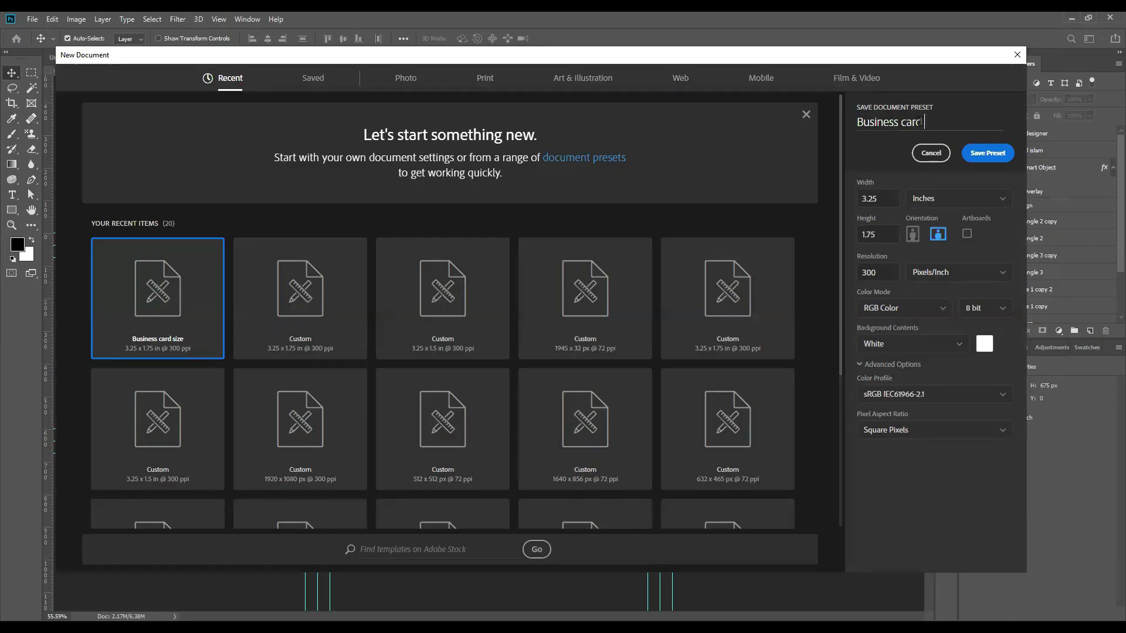
click(989, 153)
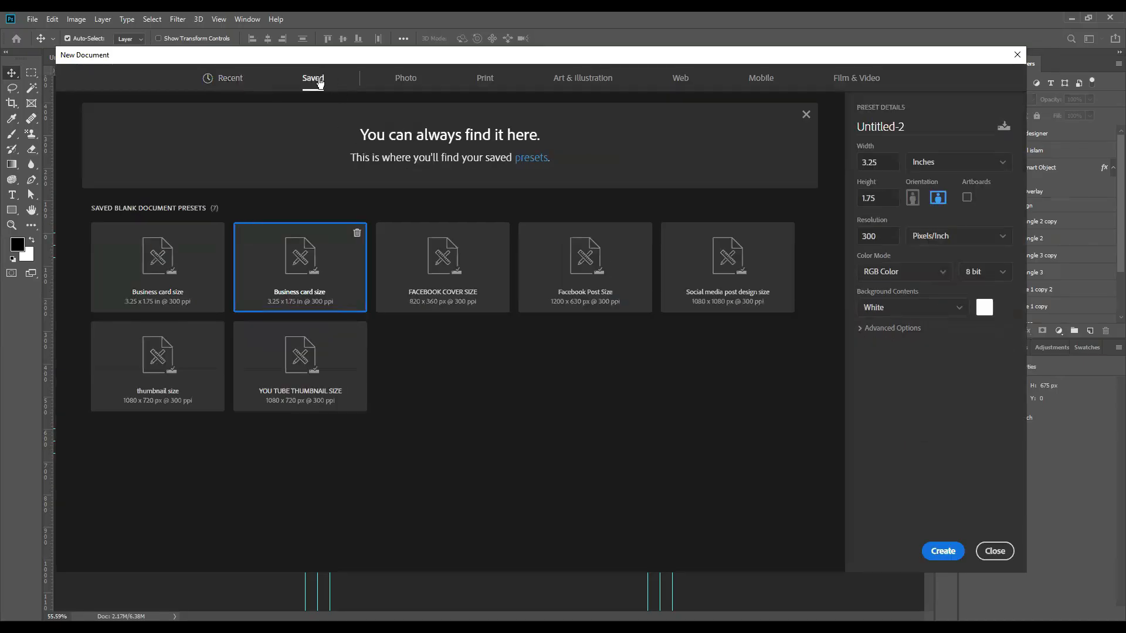
Step: Delete the duplicate Business card size preset and create a 975 × 525 px document from it
click(153, 292)
click(296, 291)
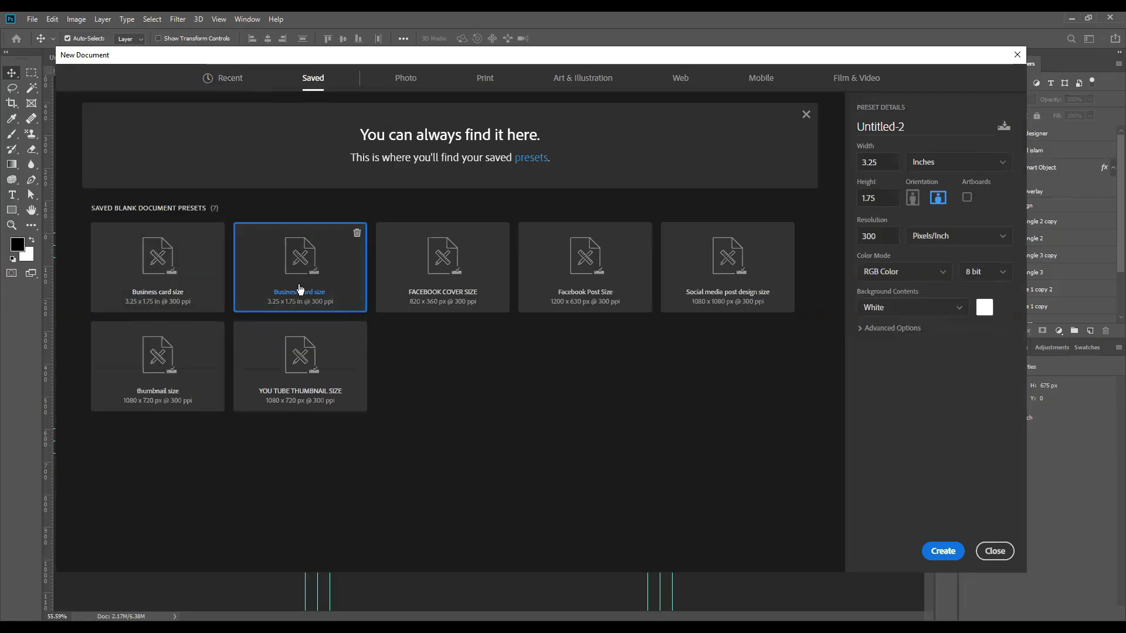
click(357, 233)
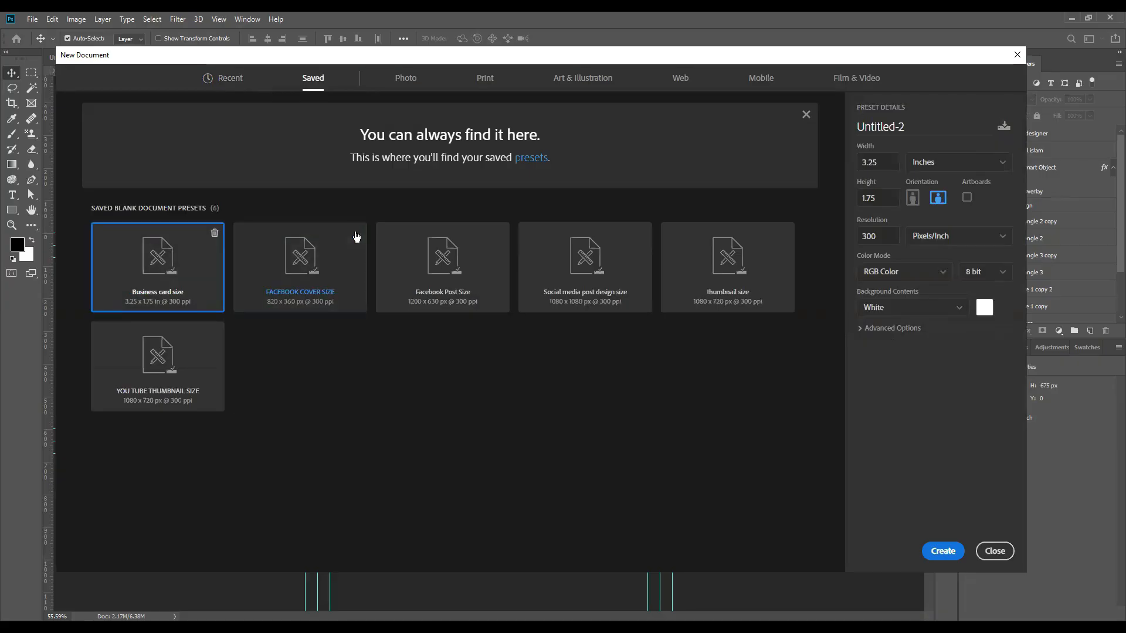
click(229, 79)
click(317, 81)
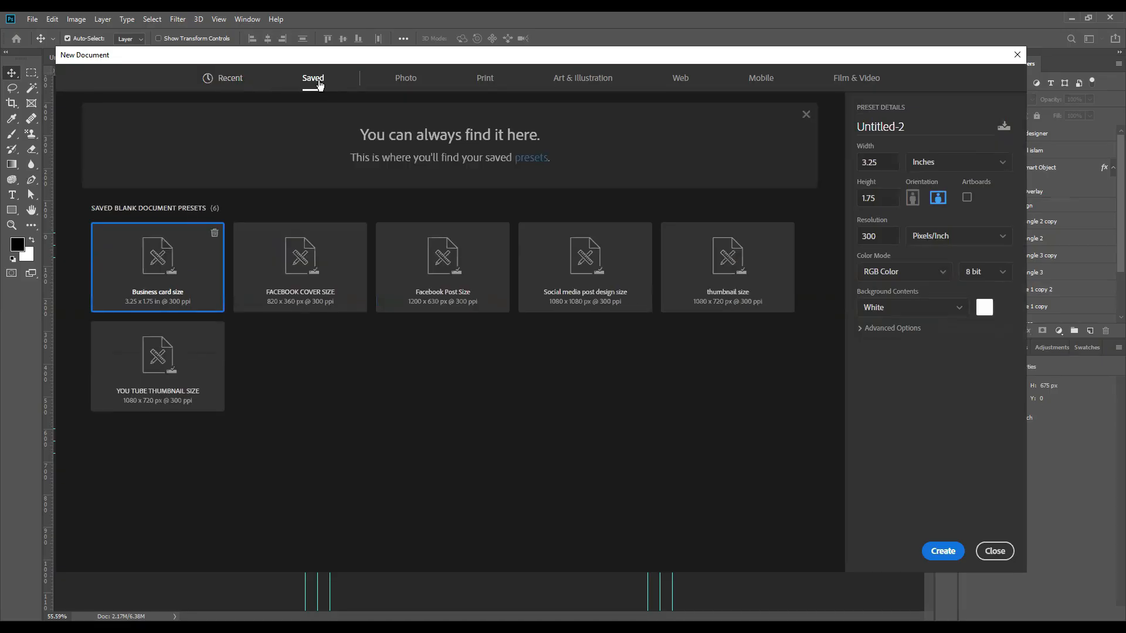
double_click(169, 271)
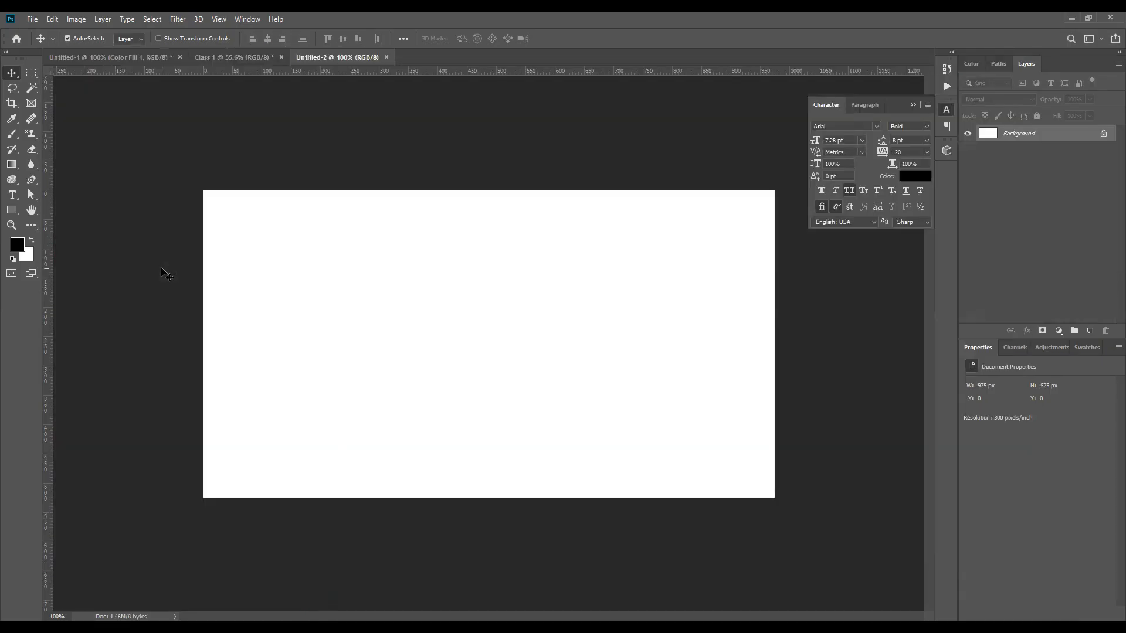
Step: Place guides along the card's top, bottom and side edges
drag(475, 67, 462, 189)
drag(530, 73, 537, 499)
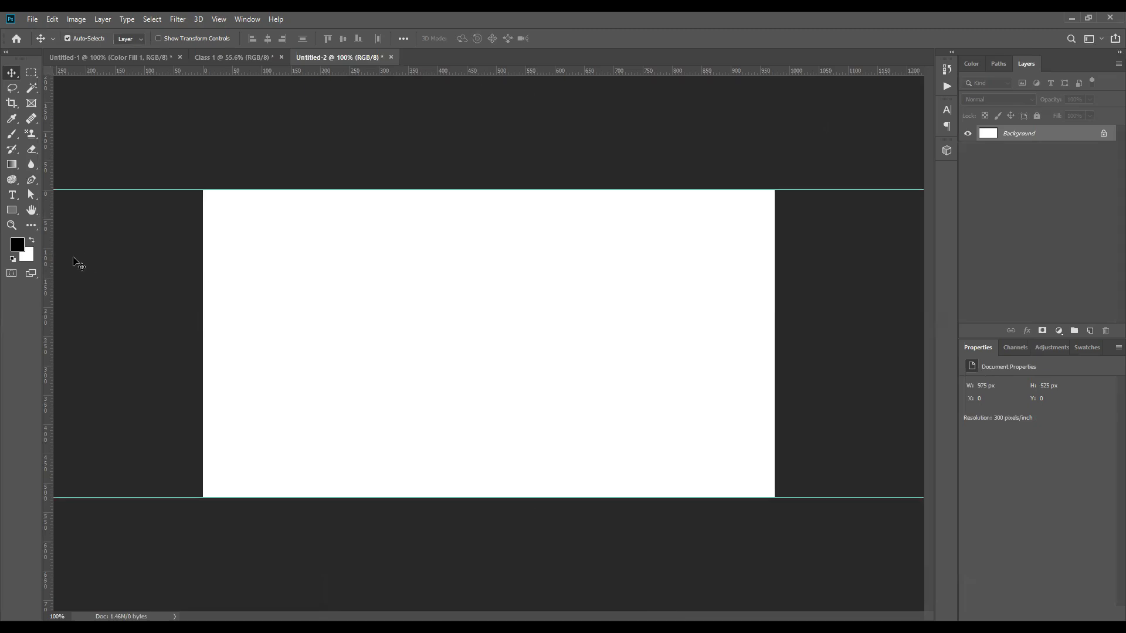
drag(49, 261, 774, 223)
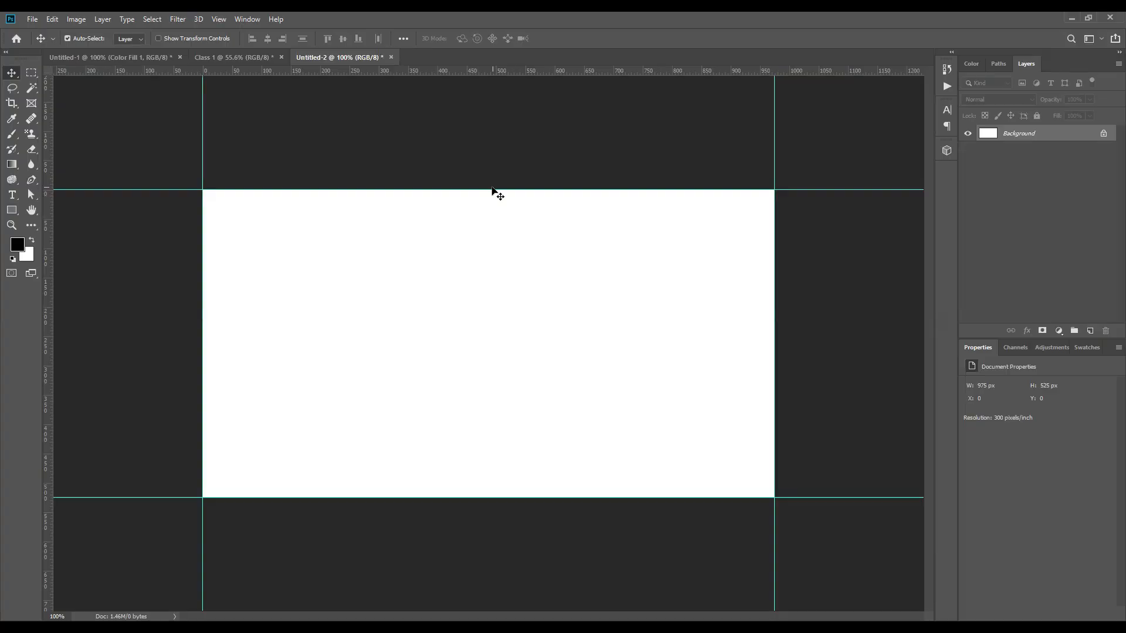
Step: Extend the canvas by a relative 0.25 in with a purple border and guide the new edges
key(ctrl+alt+c)
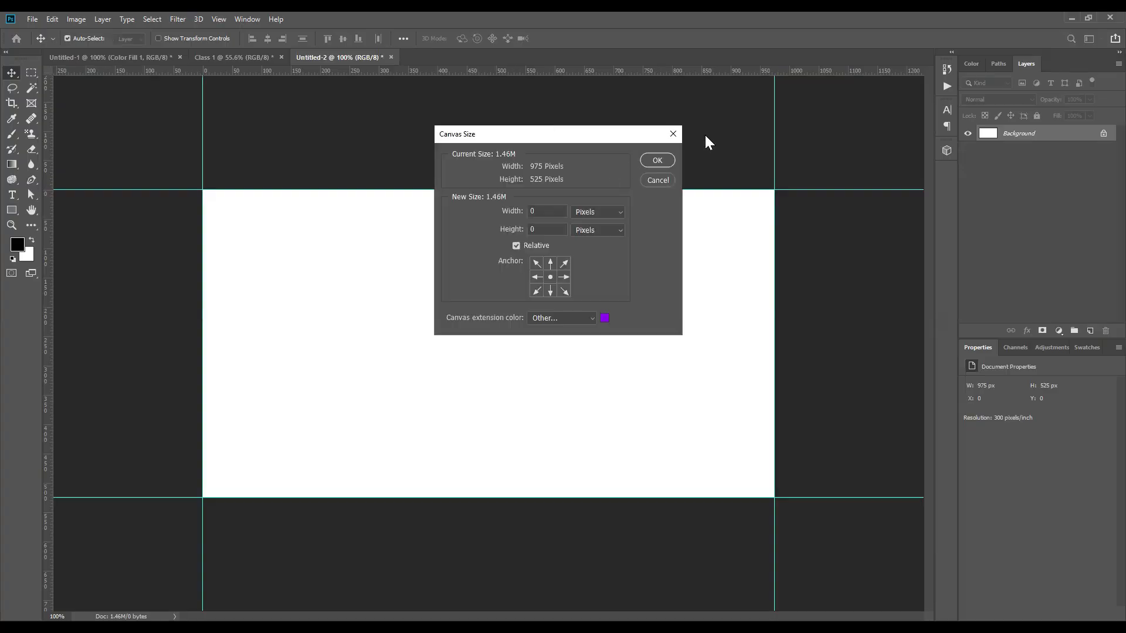
click(679, 129)
click(76, 19)
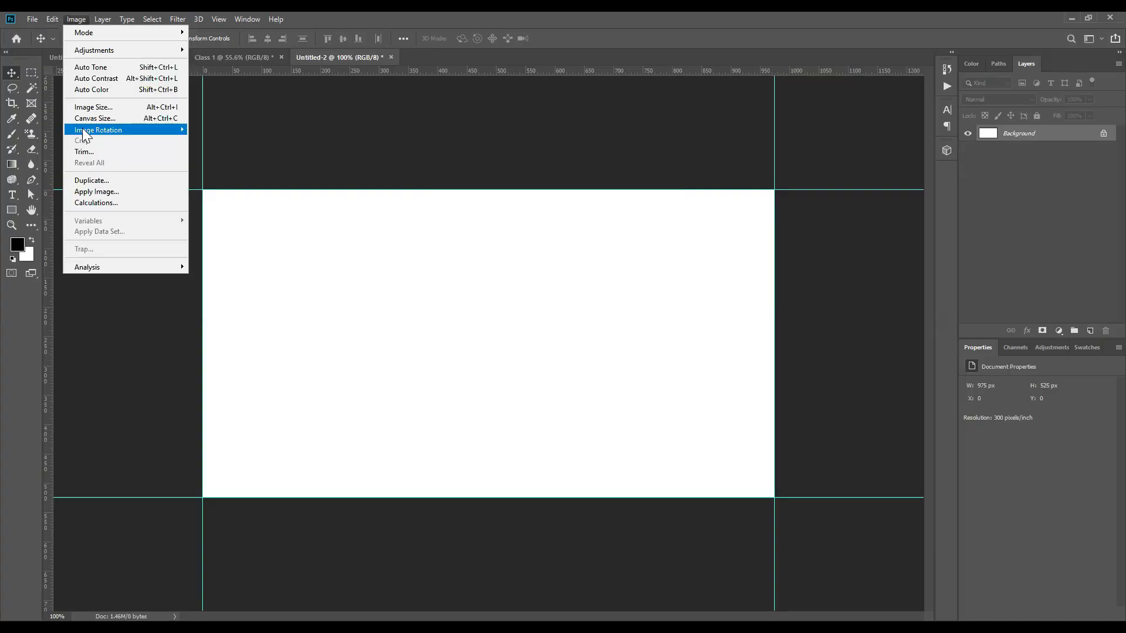
click(87, 119)
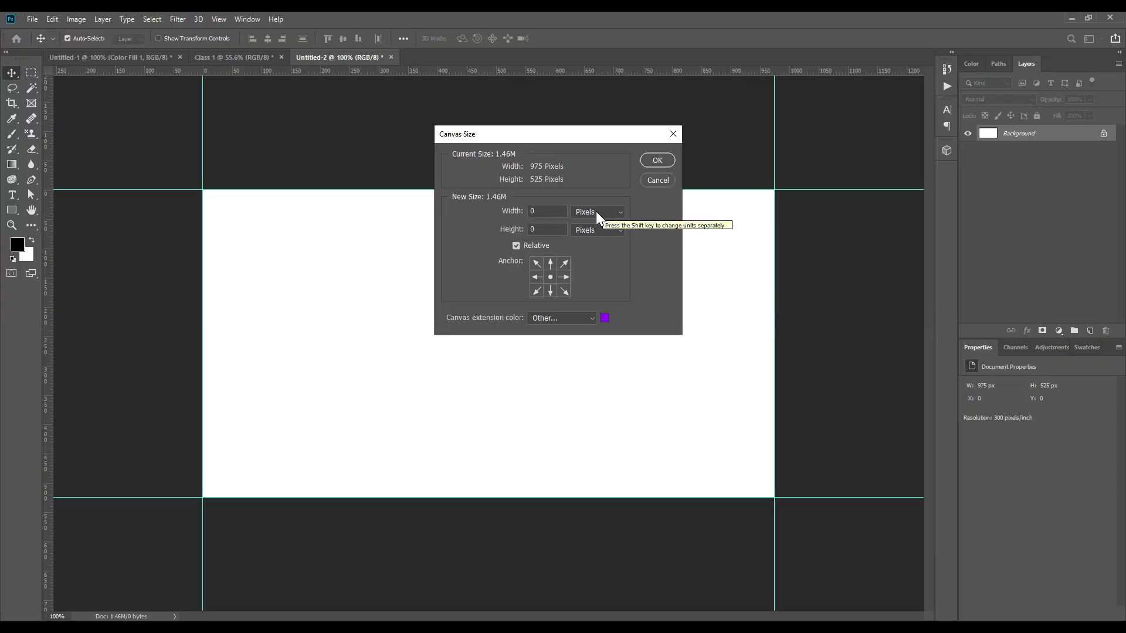
click(596, 212)
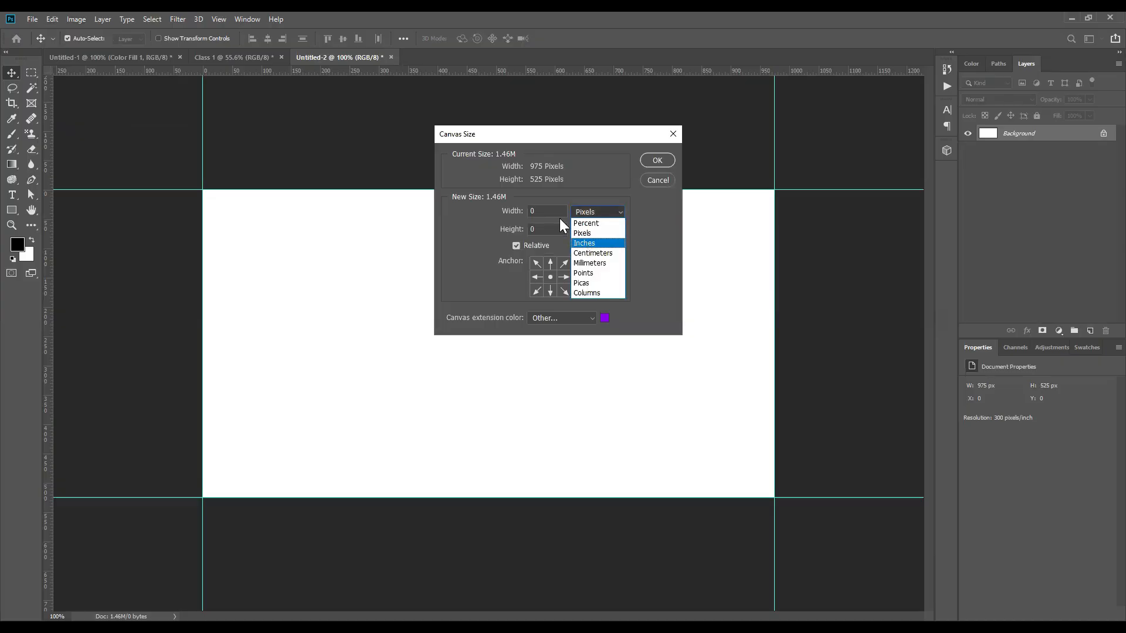
click(593, 243)
click(554, 212)
text(.25)
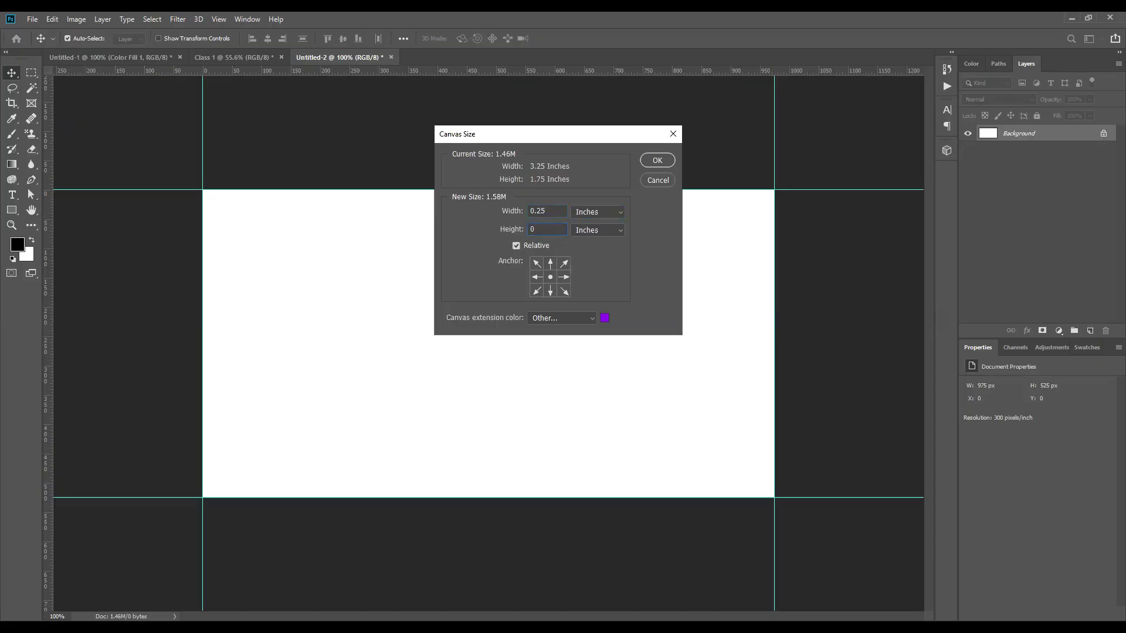
text(.25)
click(663, 160)
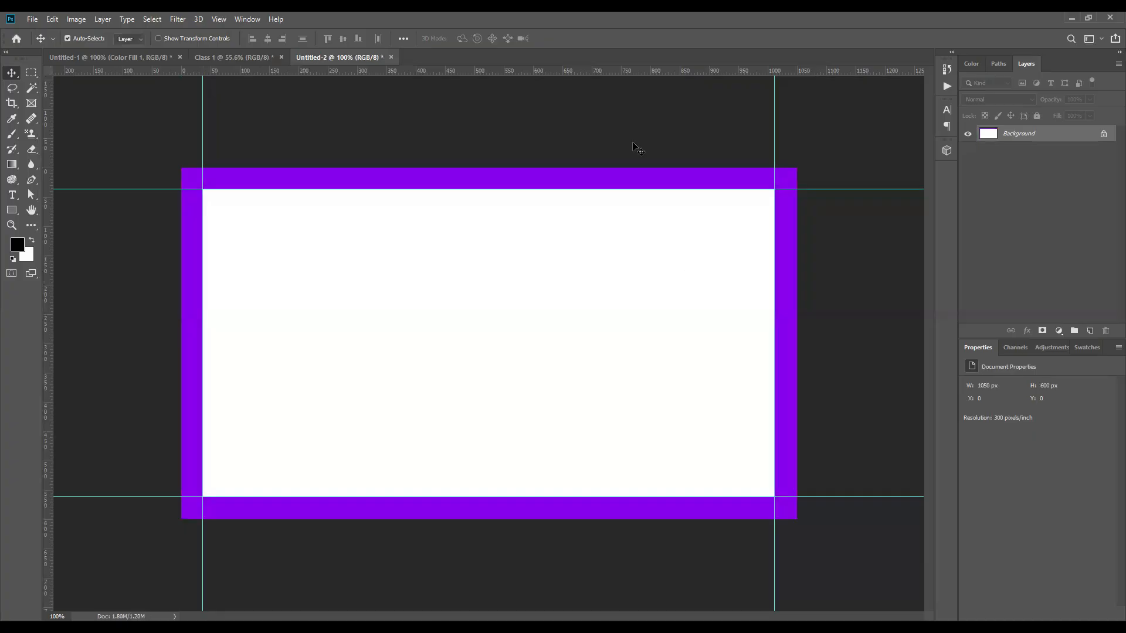
drag(633, 145, 620, 167)
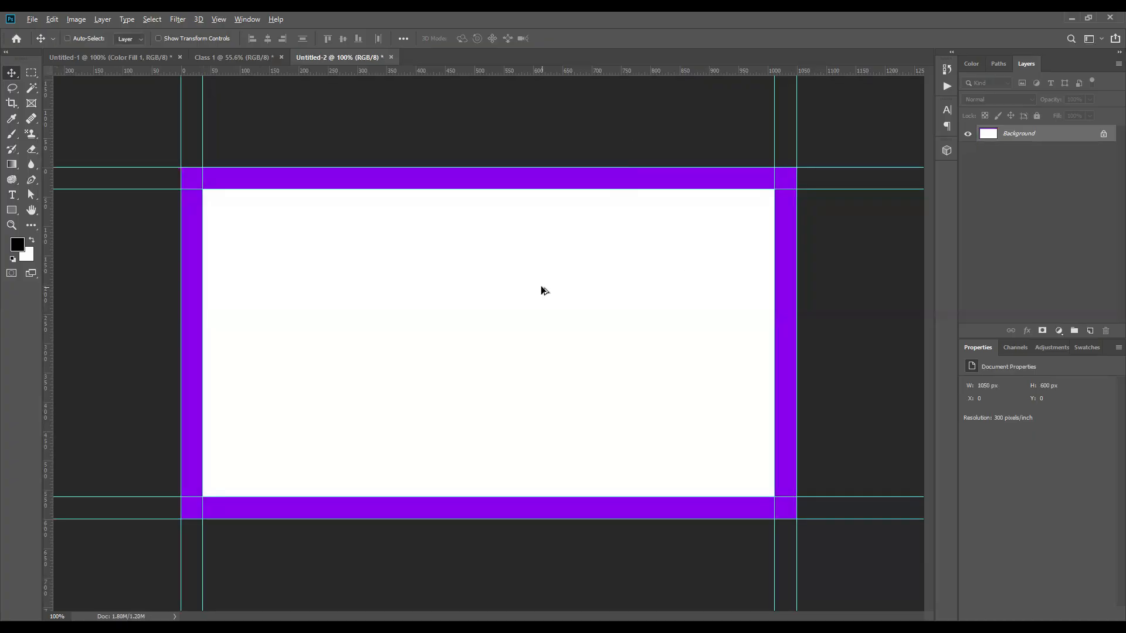
key(ctrl+alt+c)
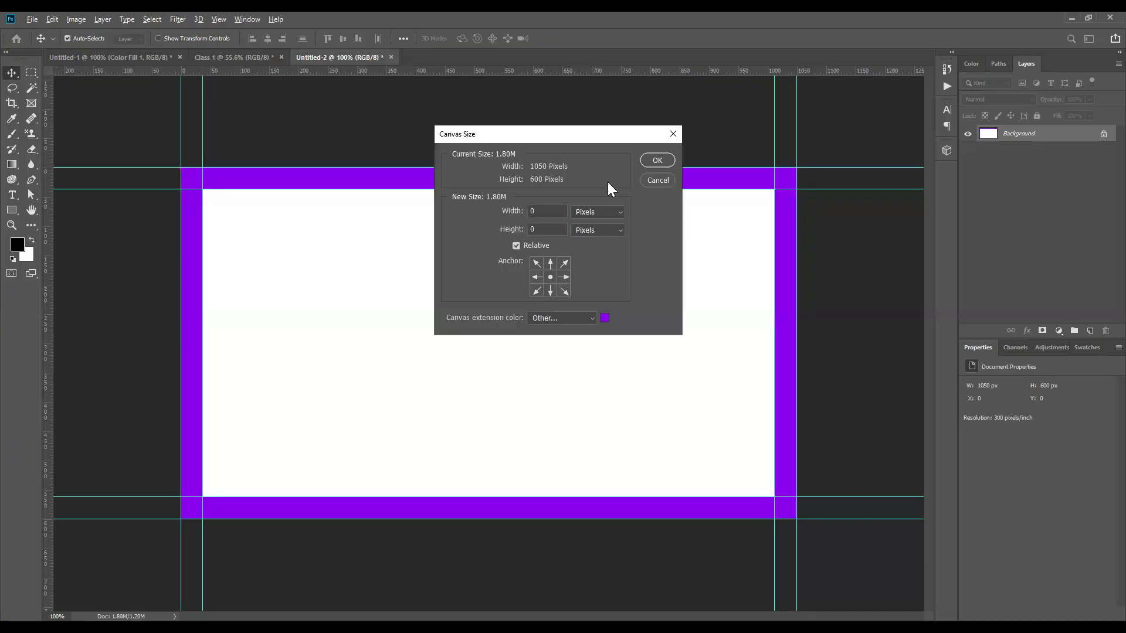
Step: Switch the rulers to inches
click(673, 134)
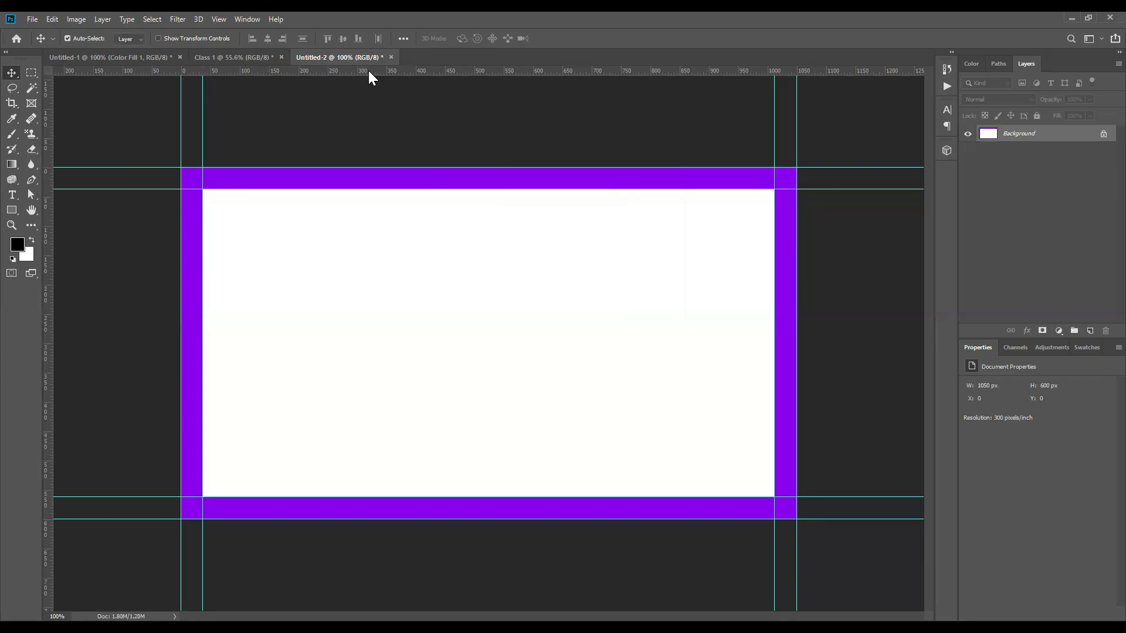
right_click(543, 69)
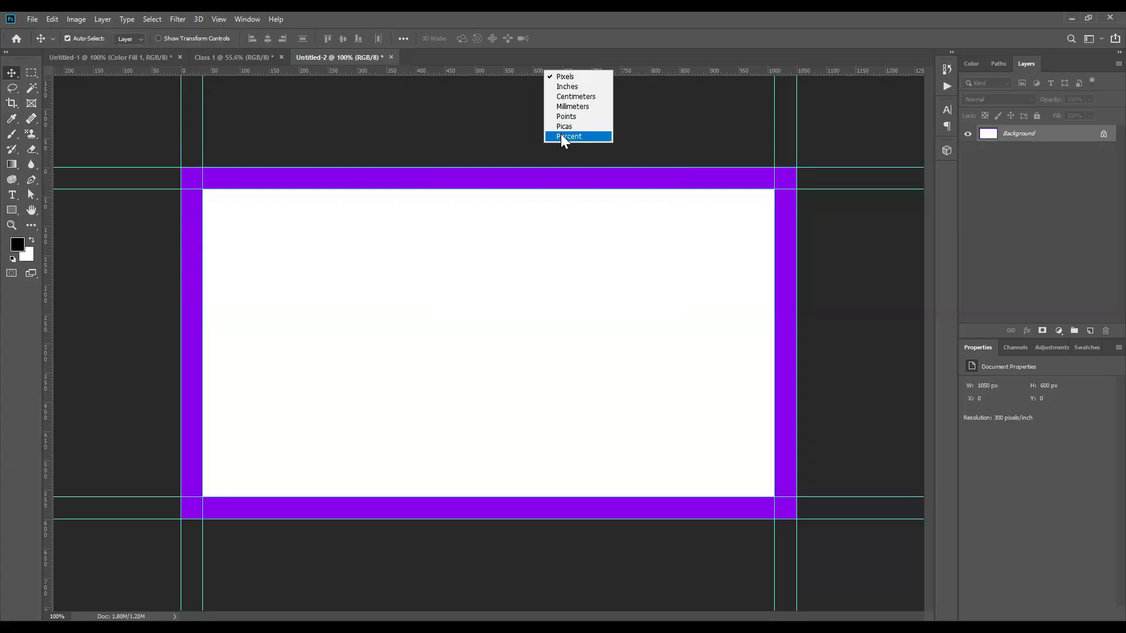
click(567, 87)
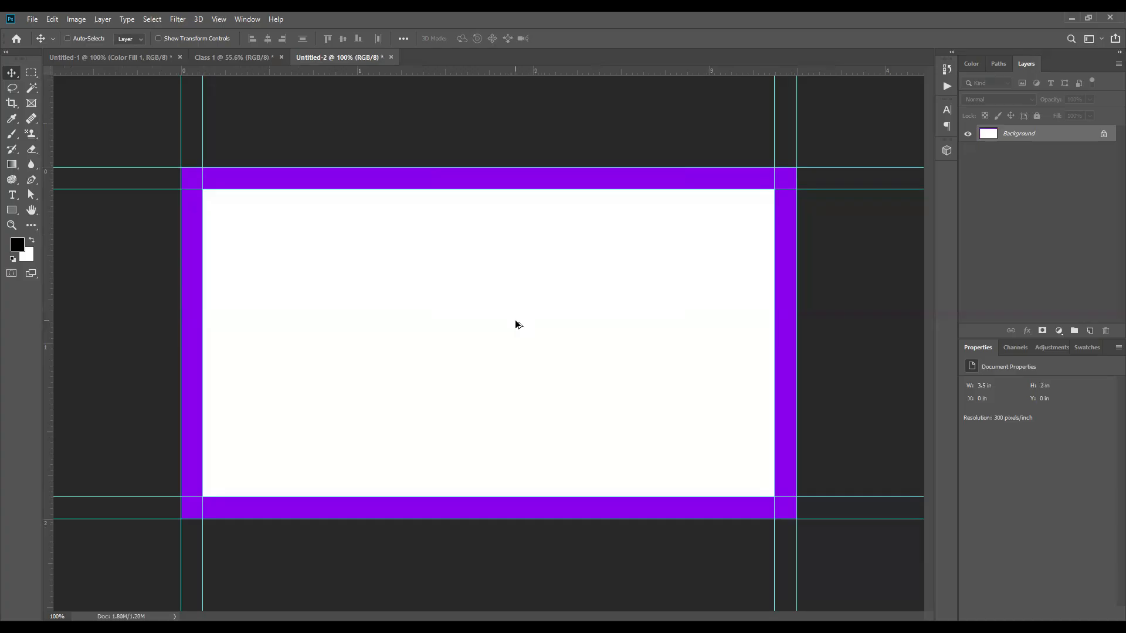
Step: Extend the canvas 0.25 in each way to 3.75 × 2.25 in, then fill it all white
key(ctrl+alt+c)
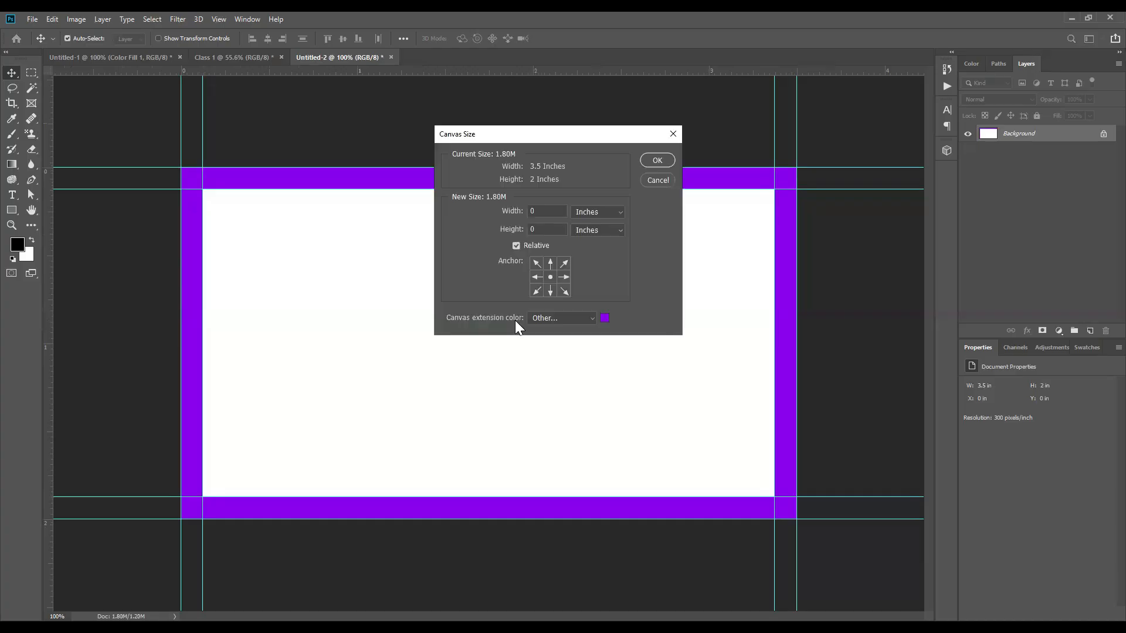
click(558, 210)
text(.25)
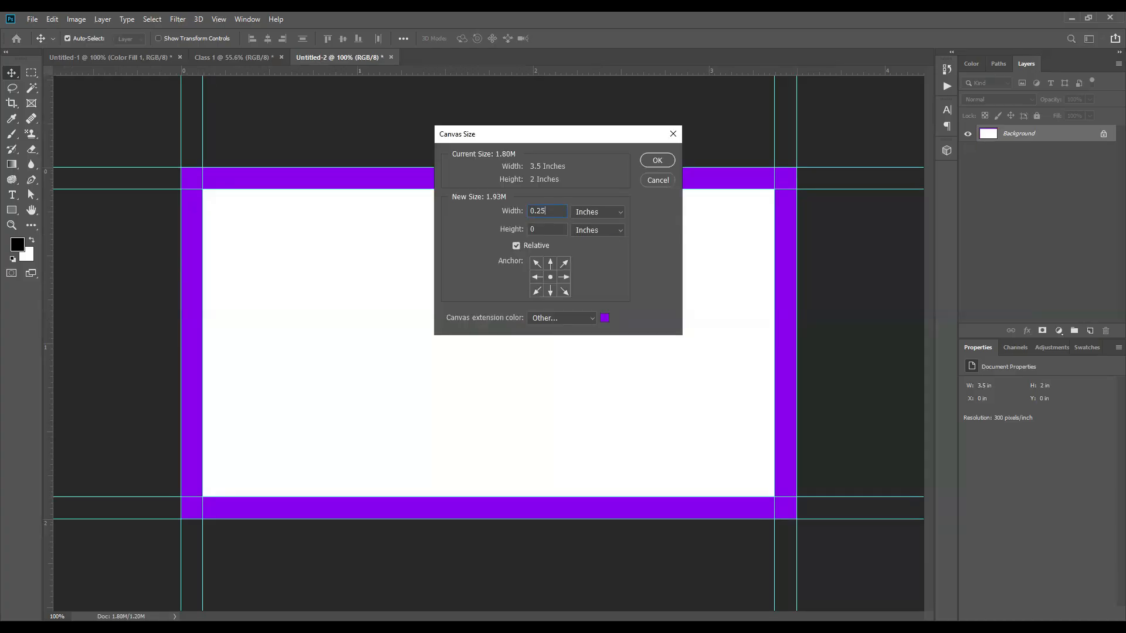
text(.25)
double_click(544, 229)
click(605, 318)
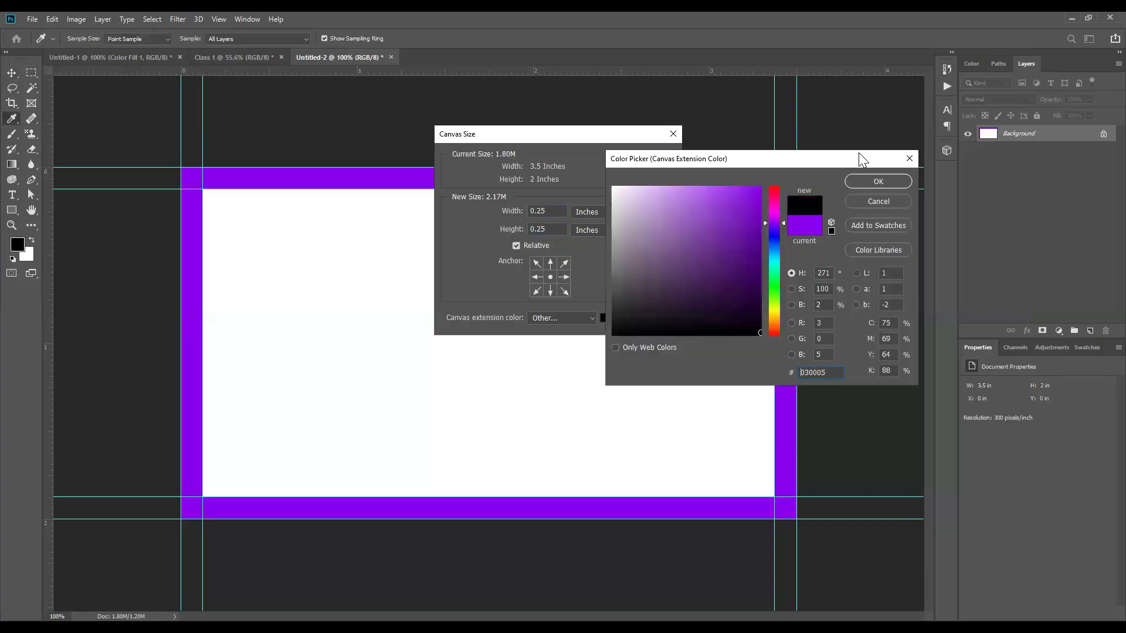
click(874, 181)
click(657, 160)
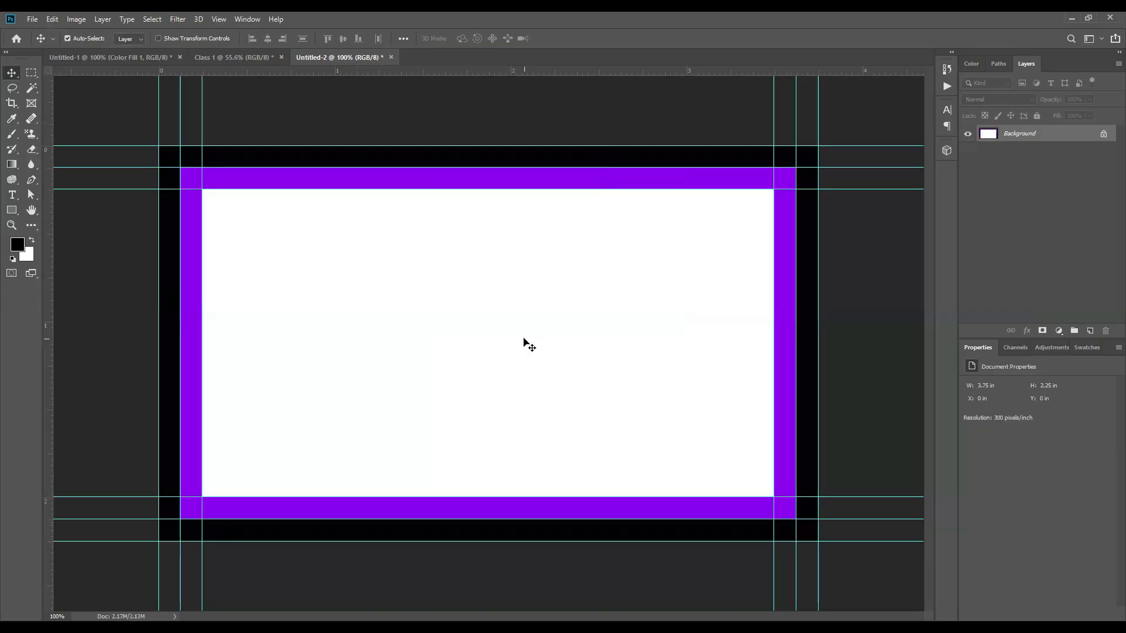
key(ctrl+BackSpace)
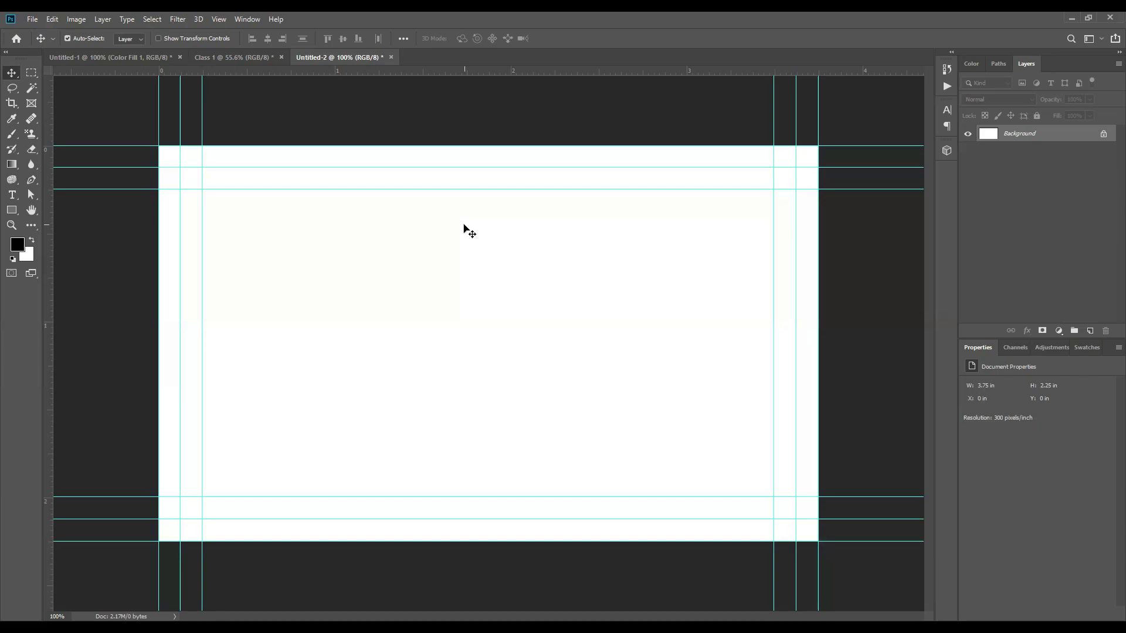
scroll(463, 227, down, 2)
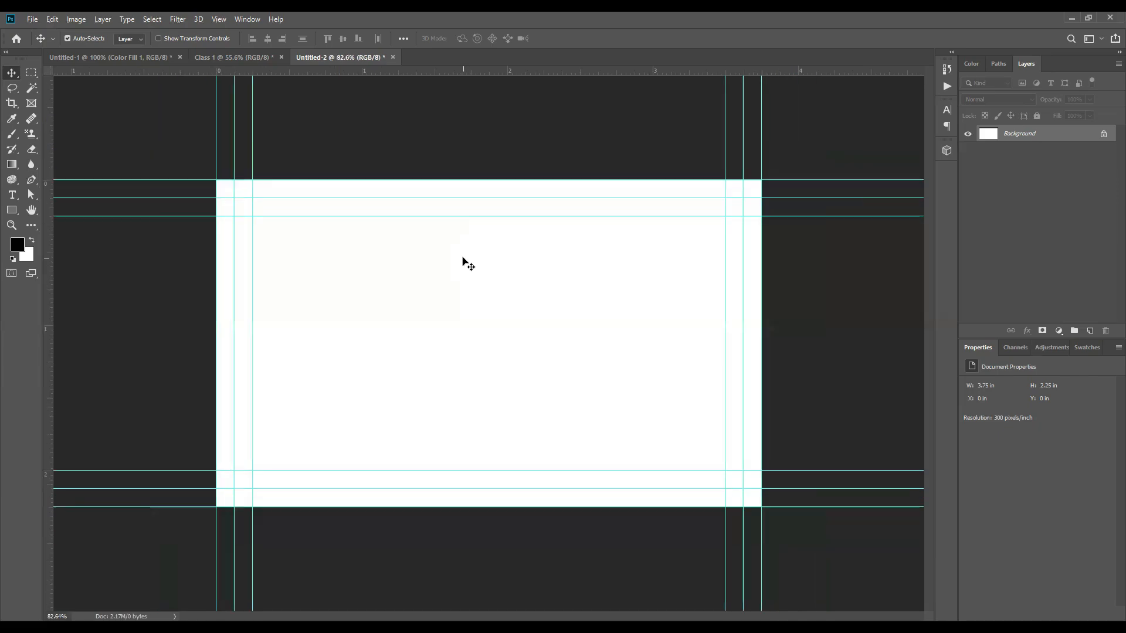
Step: In Class 1, select the Texture, World Map Design and Color Fill 1 layers together
click(237, 57)
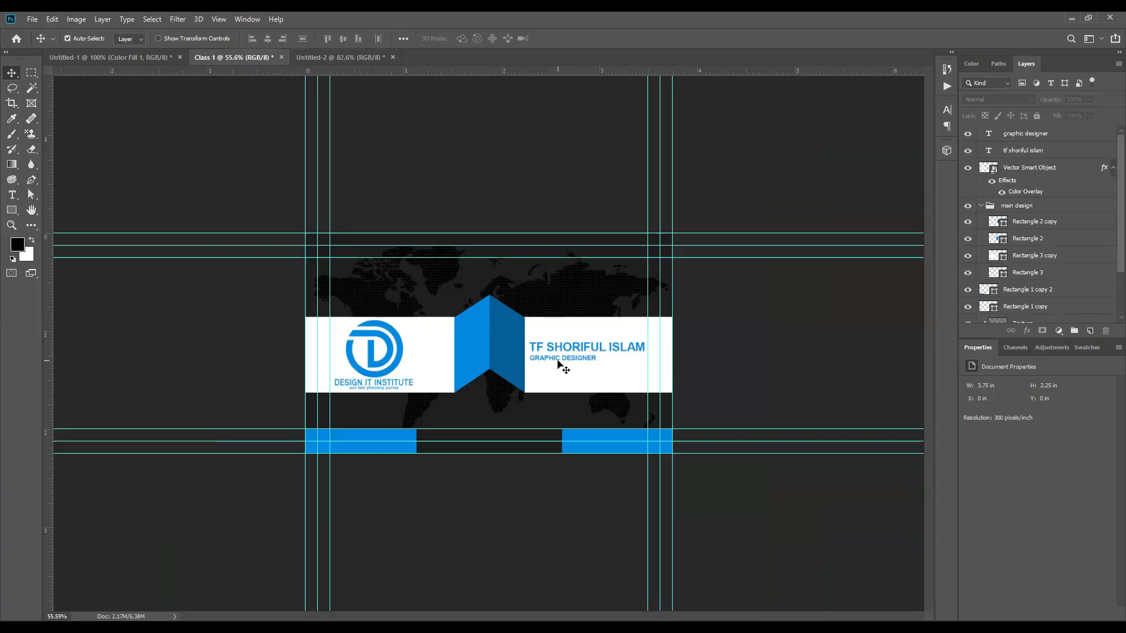
scroll(1017, 257, down, 3)
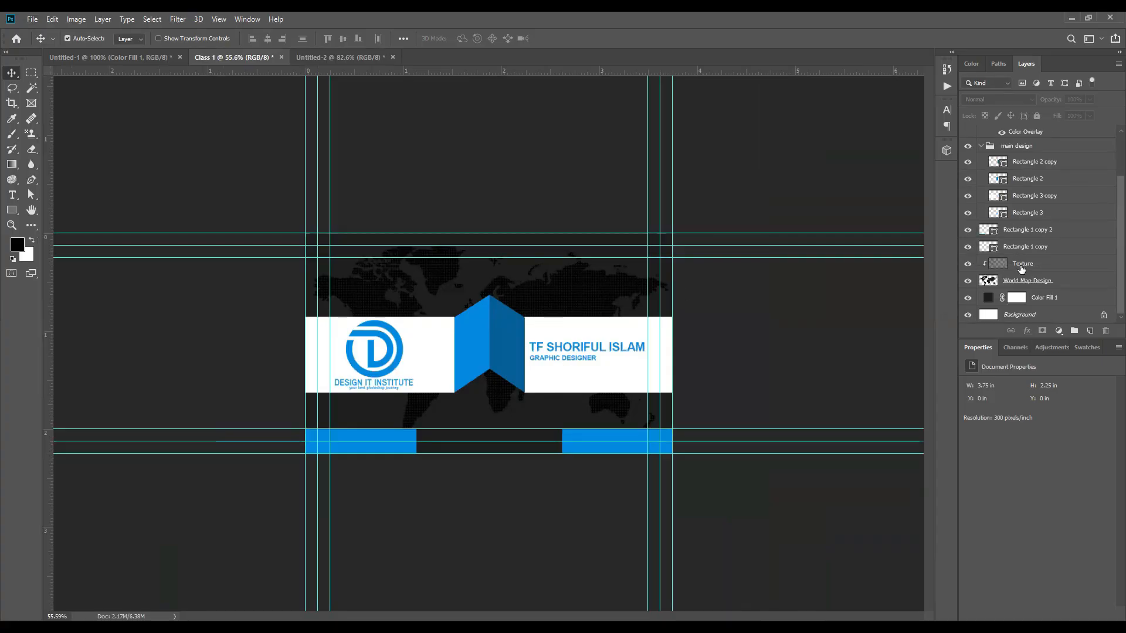
click(1036, 265)
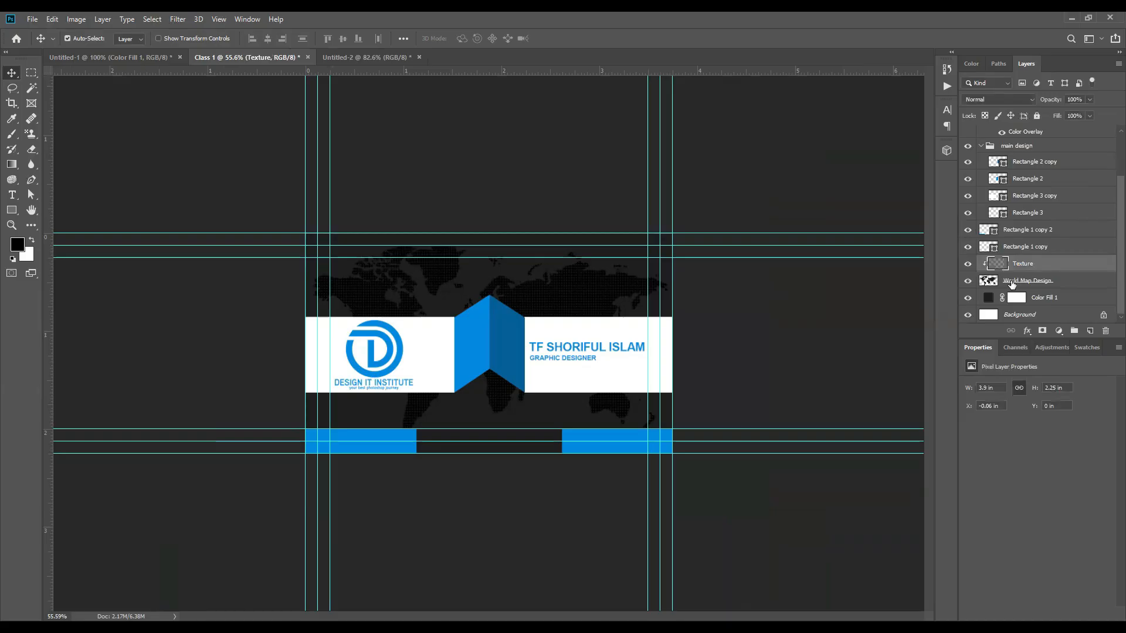
shift+click(1062, 283)
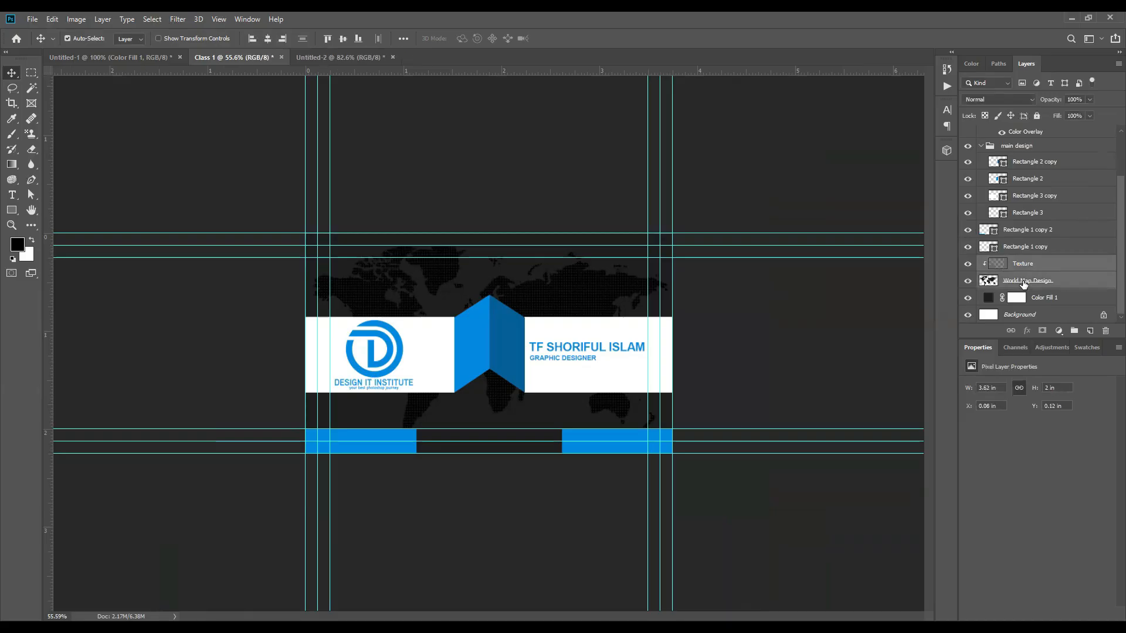
shift+click(1063, 299)
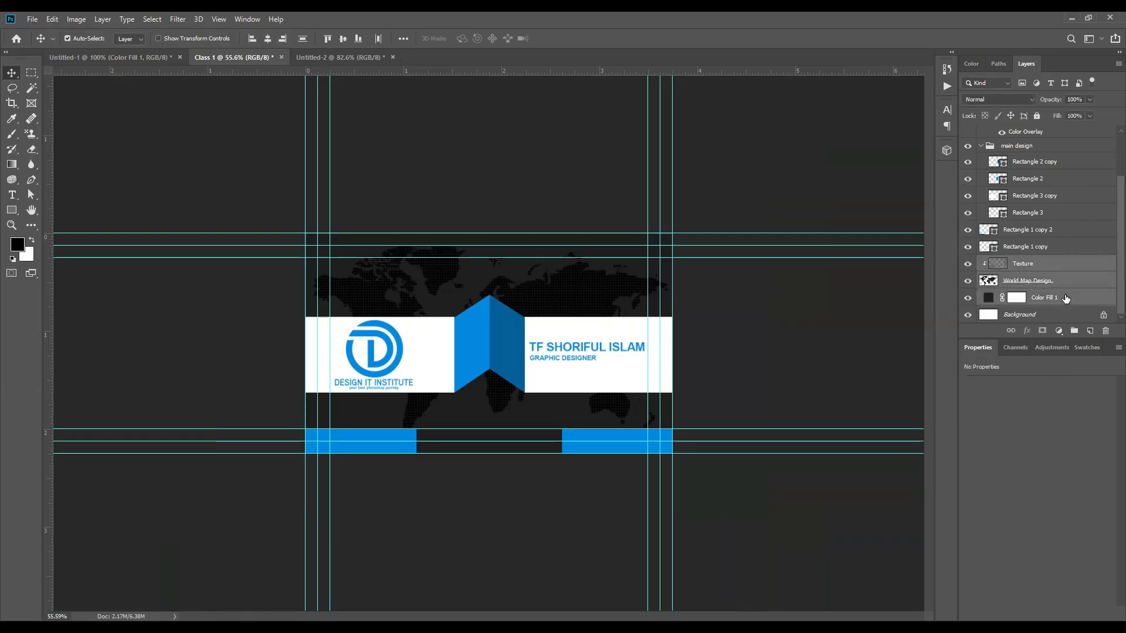
click(1054, 265)
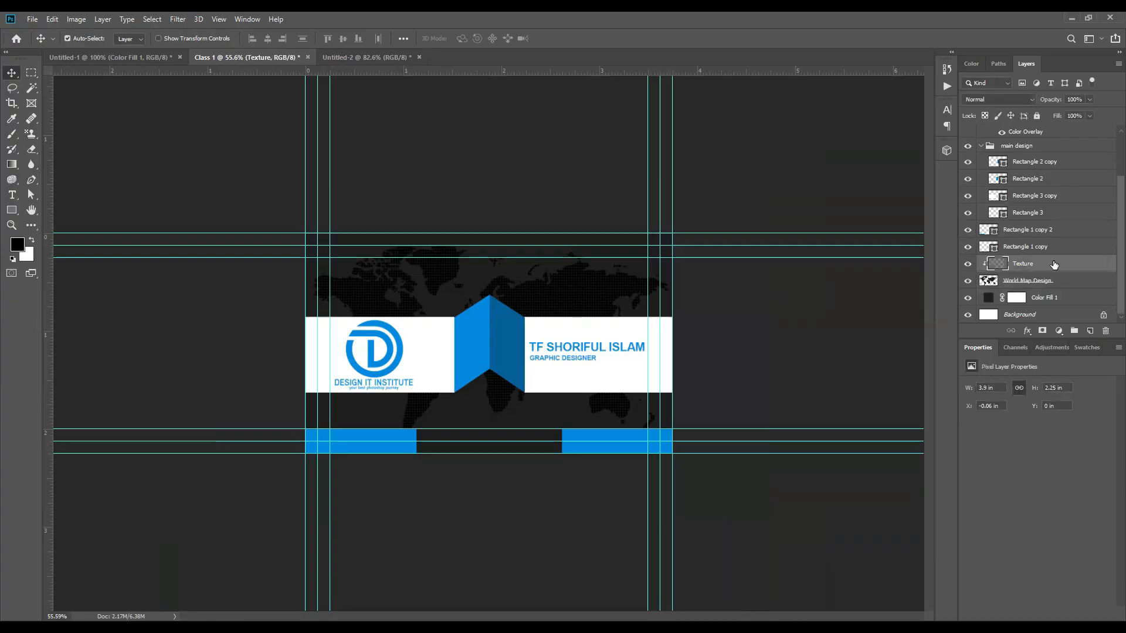
shift+click(1066, 282)
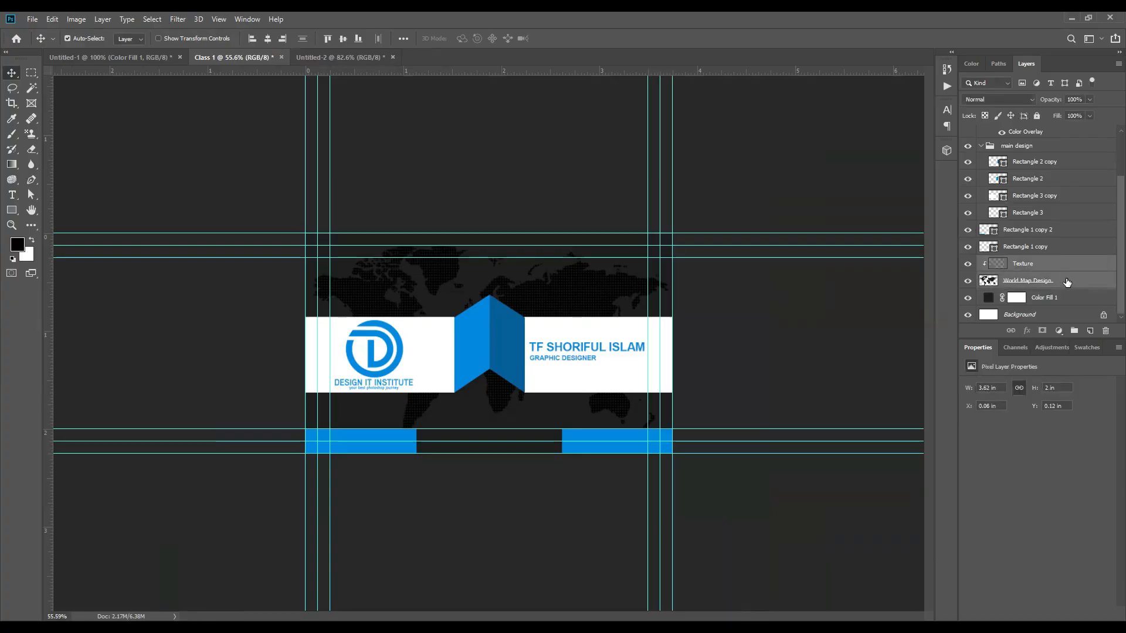
shift+click(1067, 299)
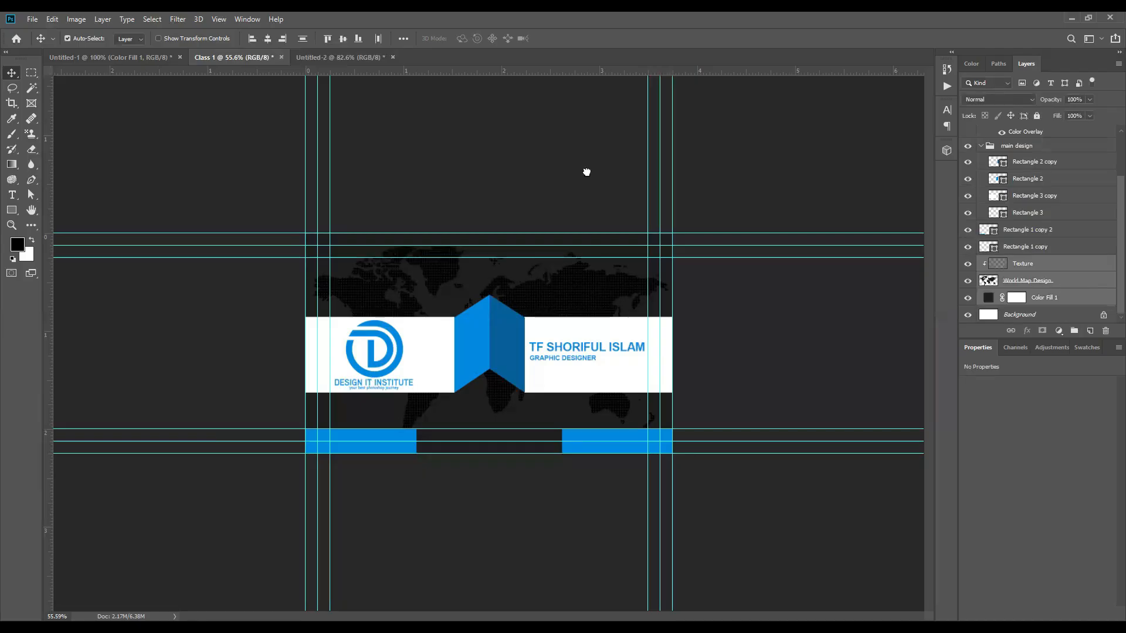
Step: Copy the three background layers into Untitled-2 and group them as 'BG'
drag(350, 58, 507, 339)
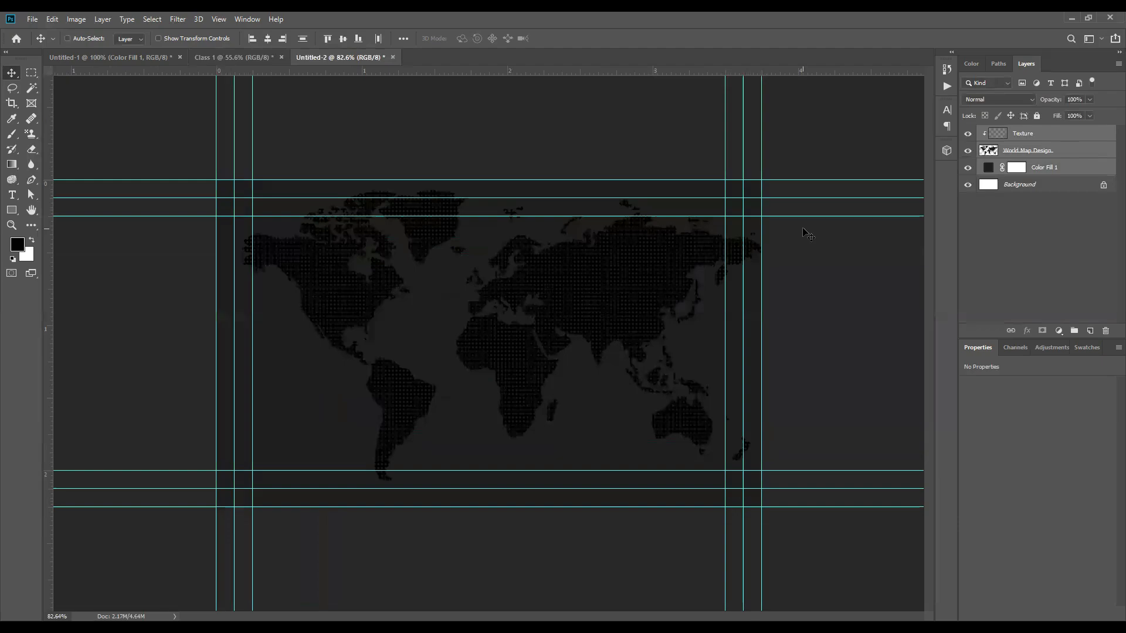
key(ctrl+g)
double_click(1020, 131)
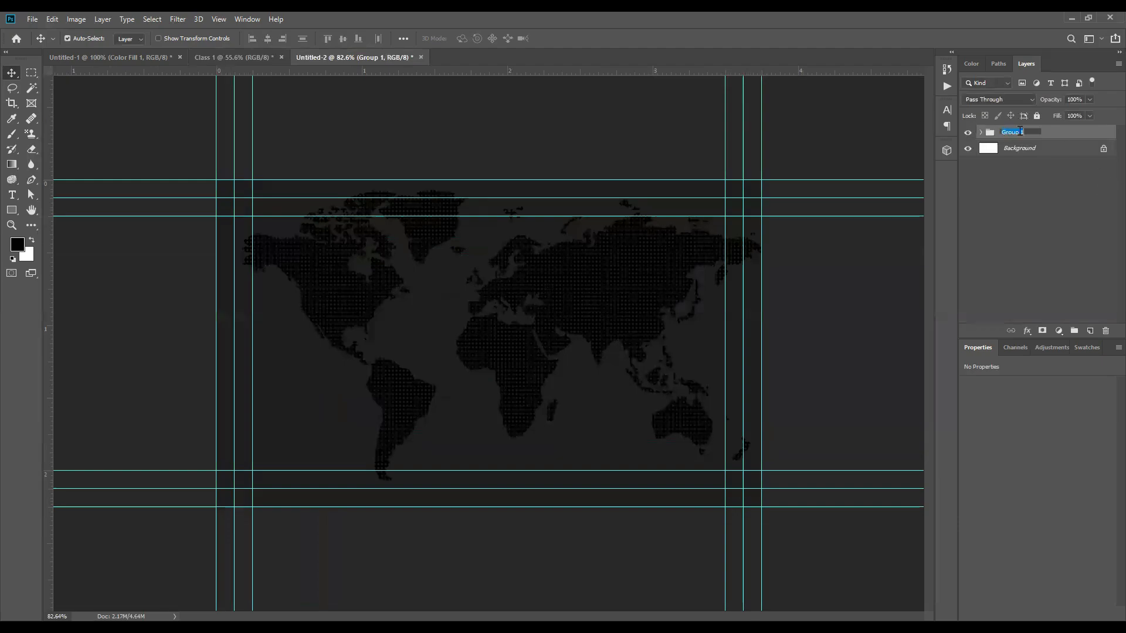
text(BG)
key(Return)
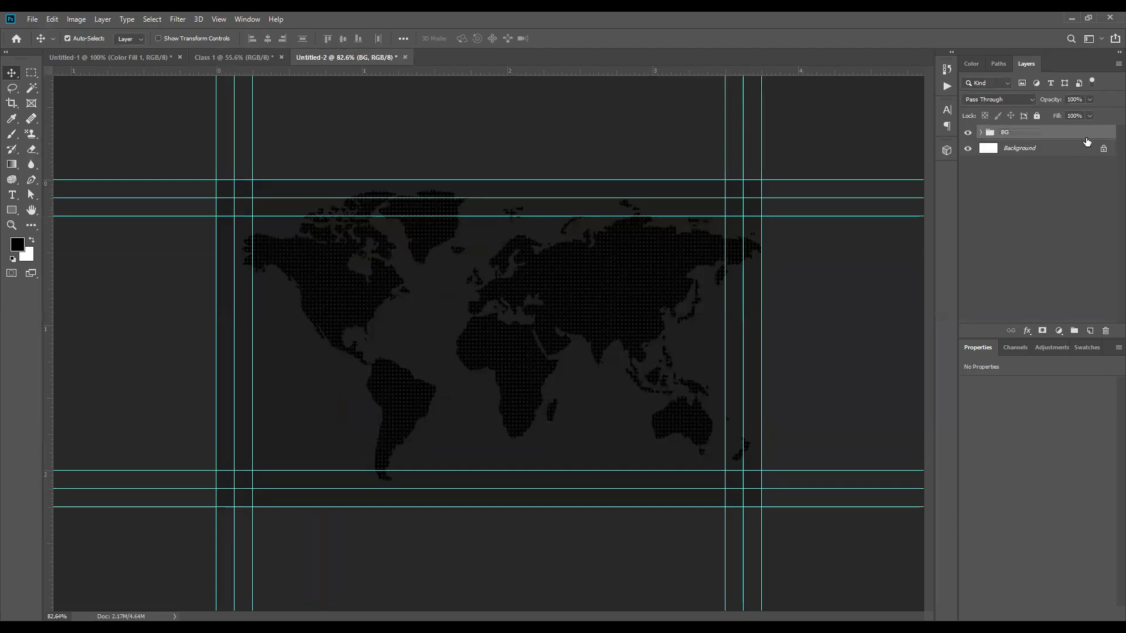
Step: Check the BG group's contents and lock the whole group
click(588, 271)
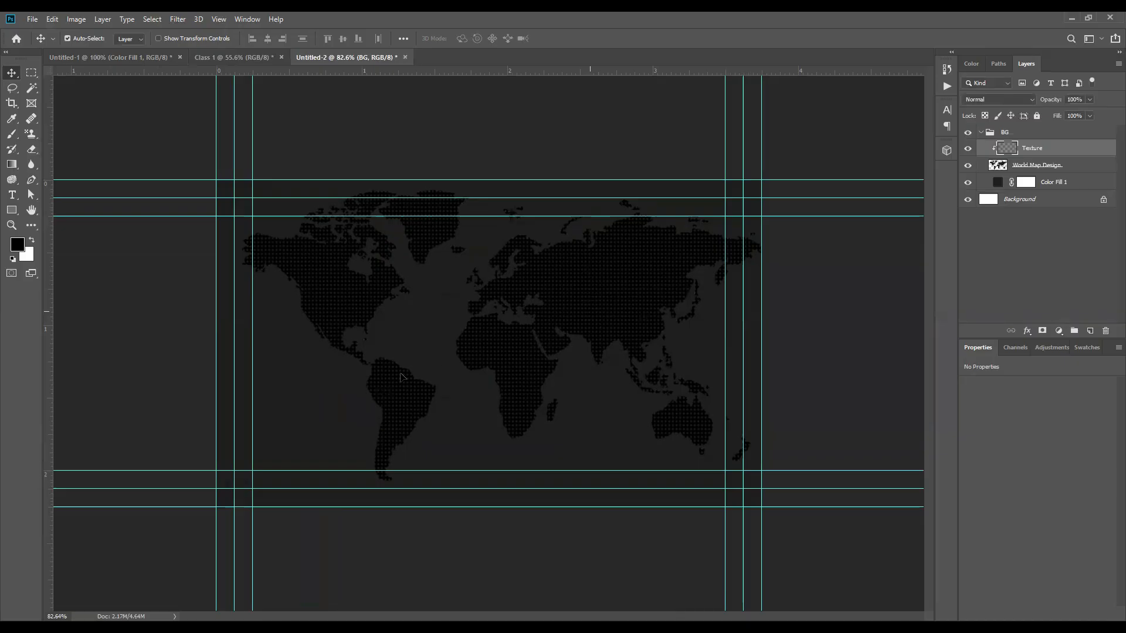
click(593, 321)
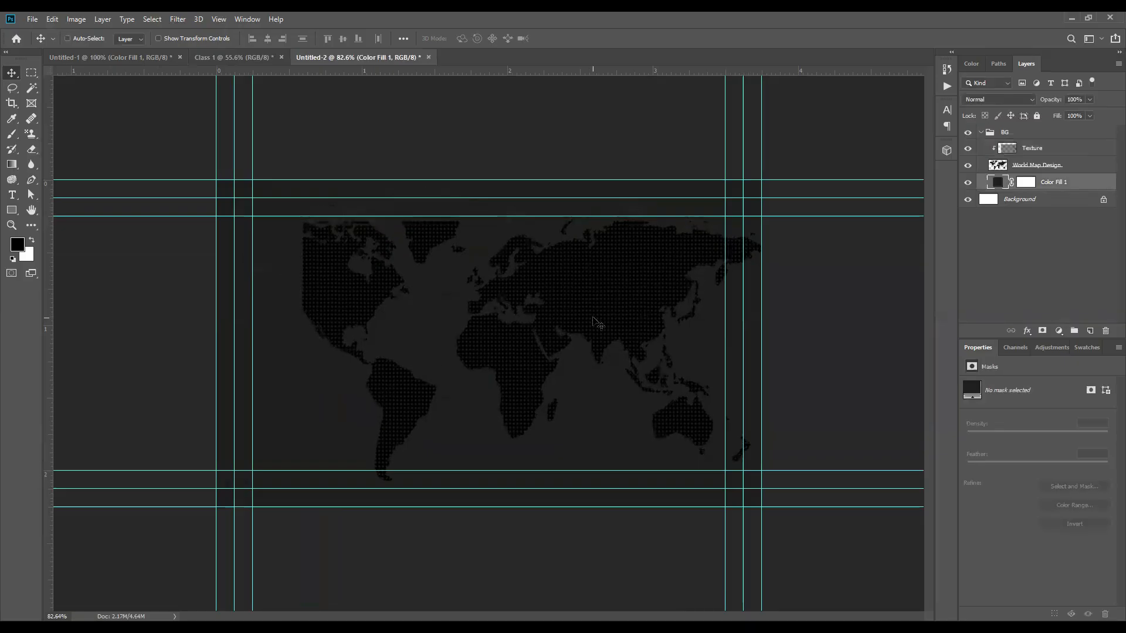
key(ctrl+z)
key(ctrl+shift+z)
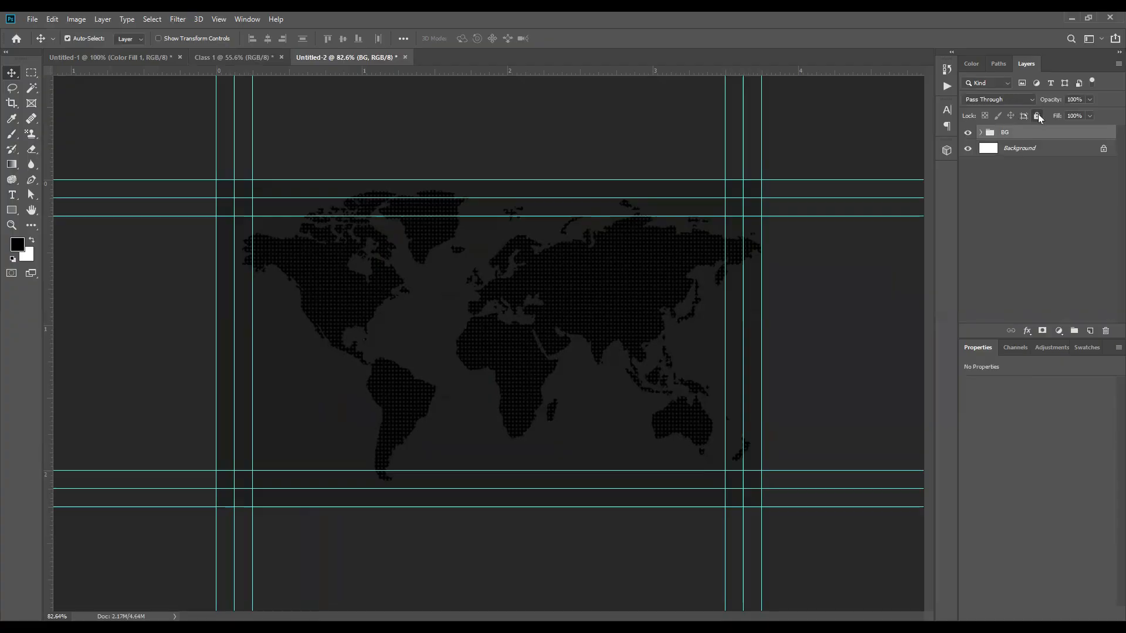
click(1037, 115)
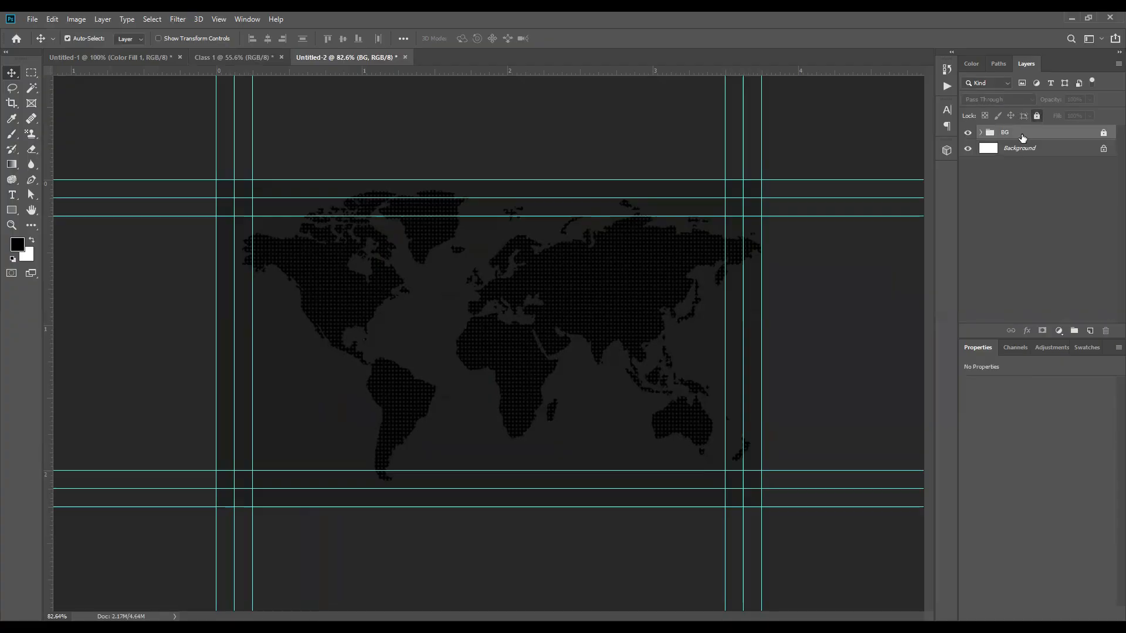
click(1102, 134)
click(501, 380)
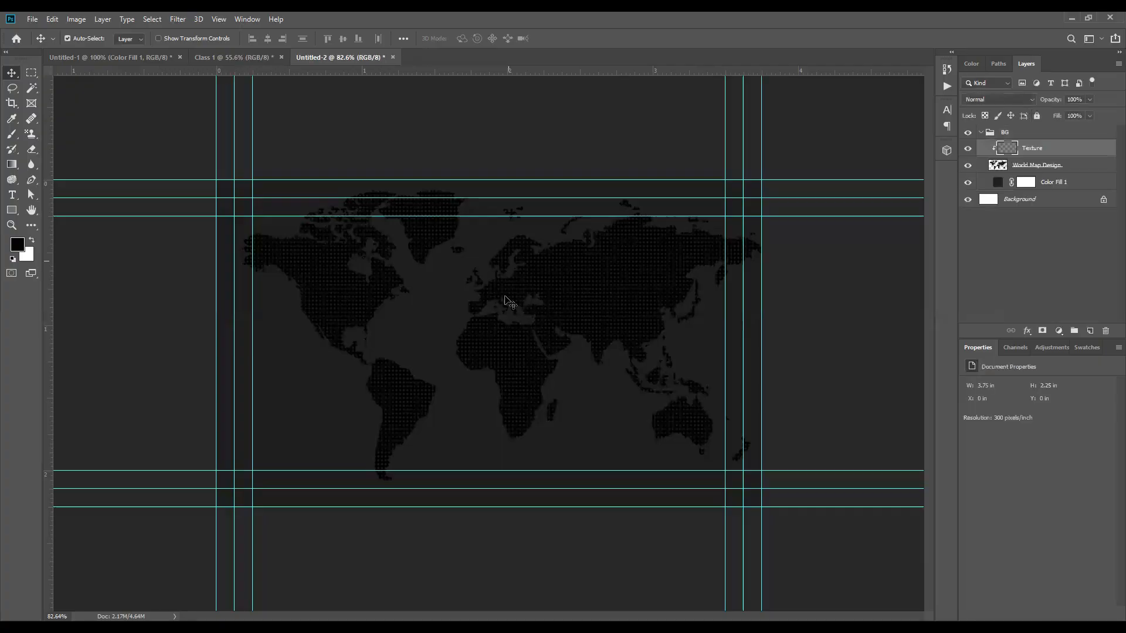
click(1104, 133)
scroll(475, 326, down, 5)
scroll(472, 323, up, 6)
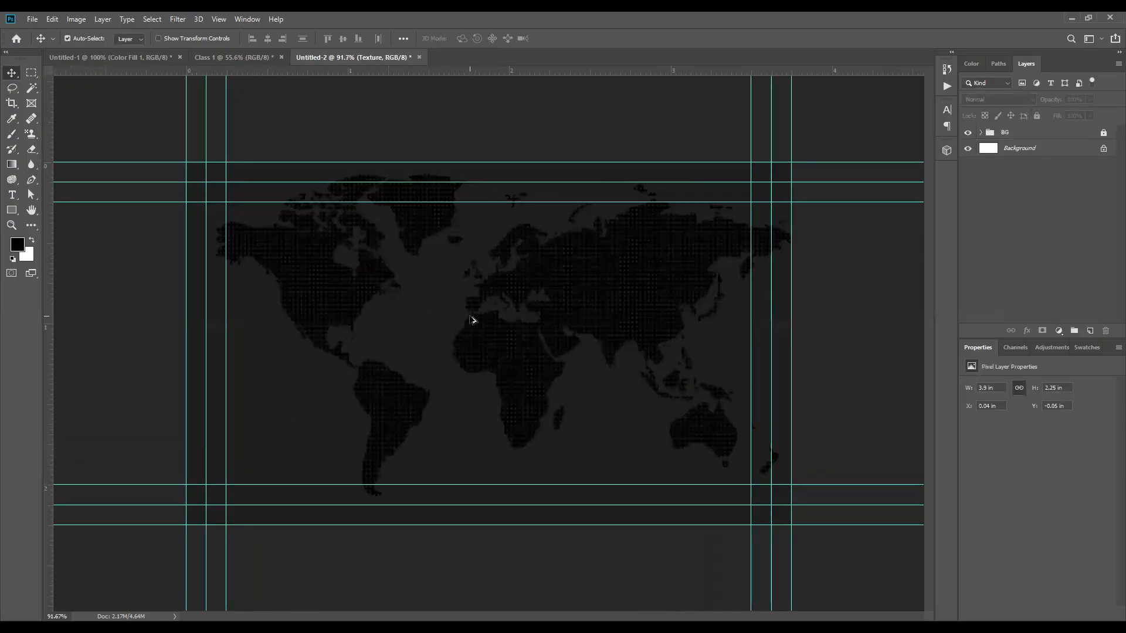
Step: Copy the four ribbon rectangles from Class 1 into Untitled-2
click(203, 52)
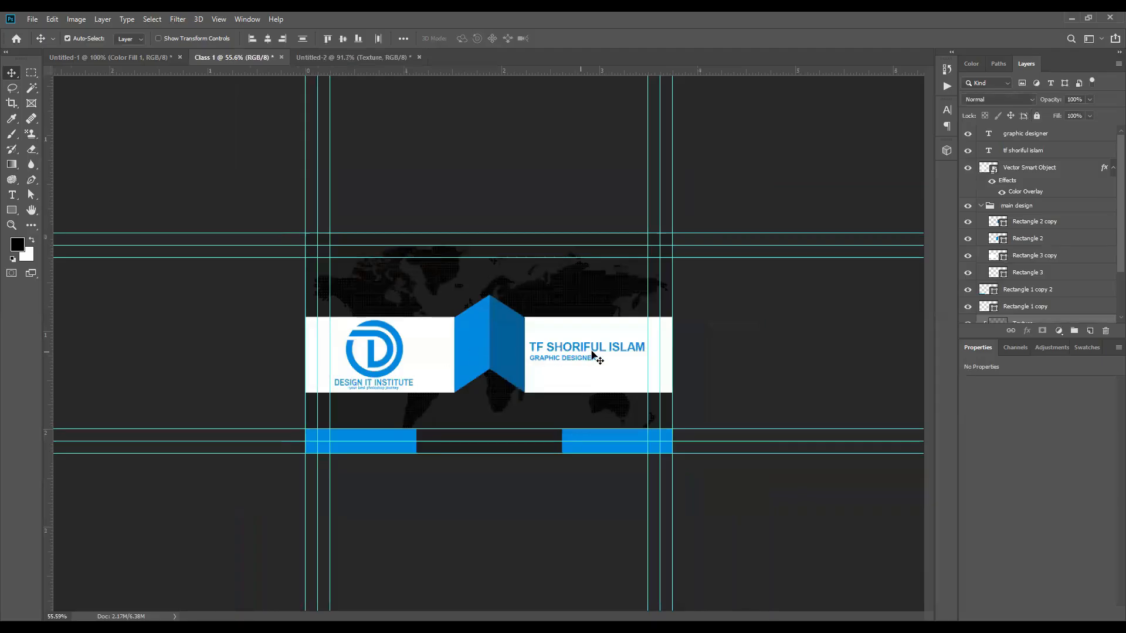
key(ctrl+0)
click(618, 408)
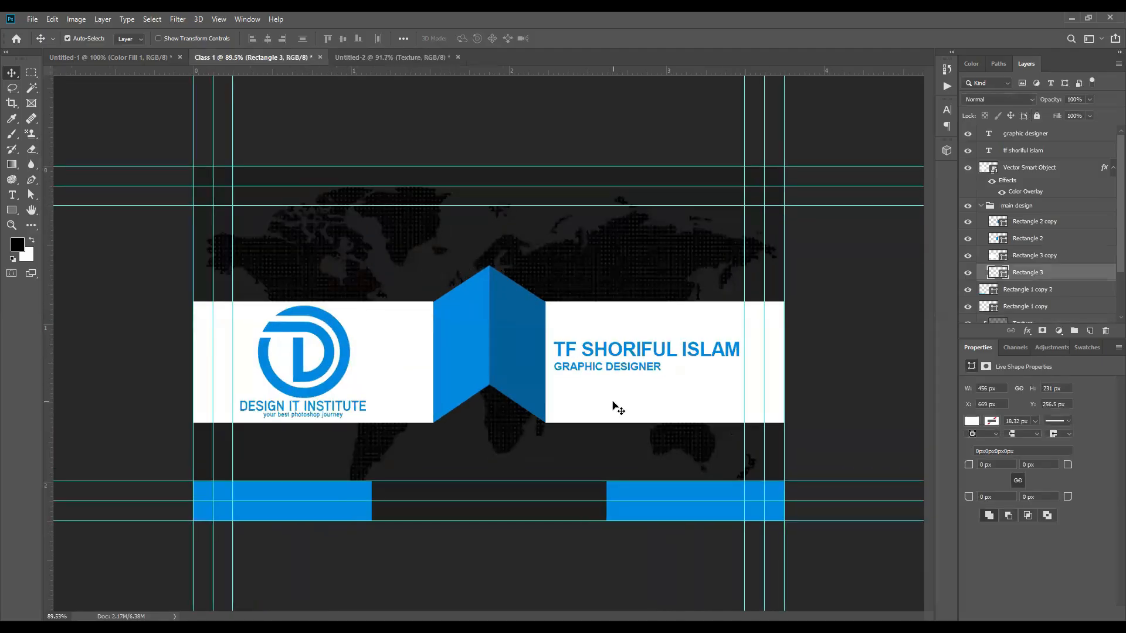
shift+click(512, 340)
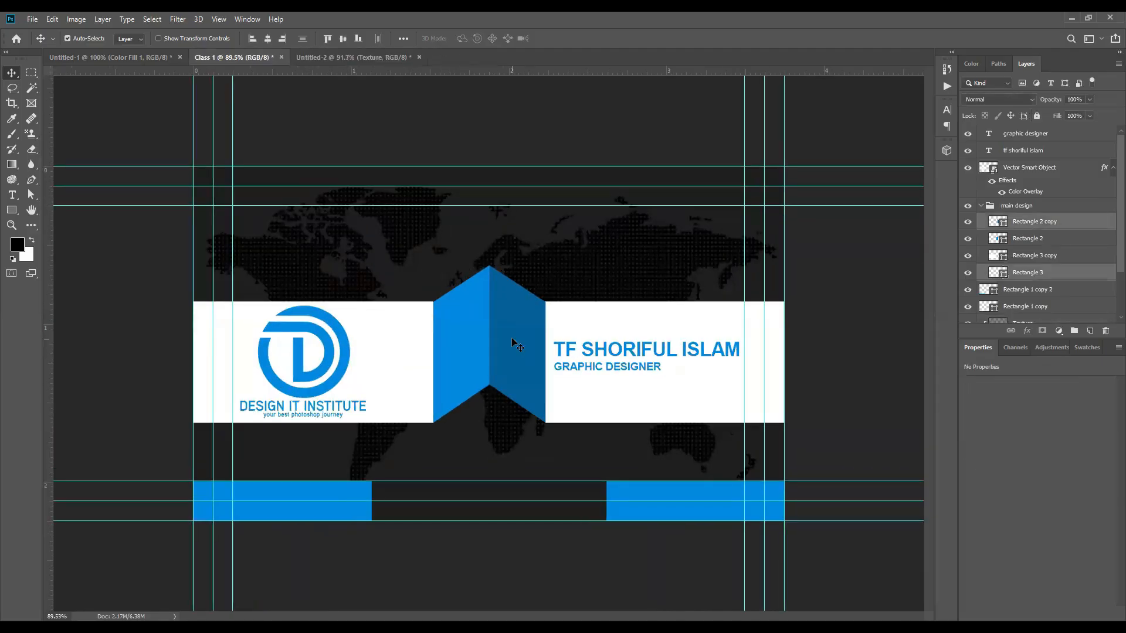
shift+click(472, 335)
shift+click(392, 348)
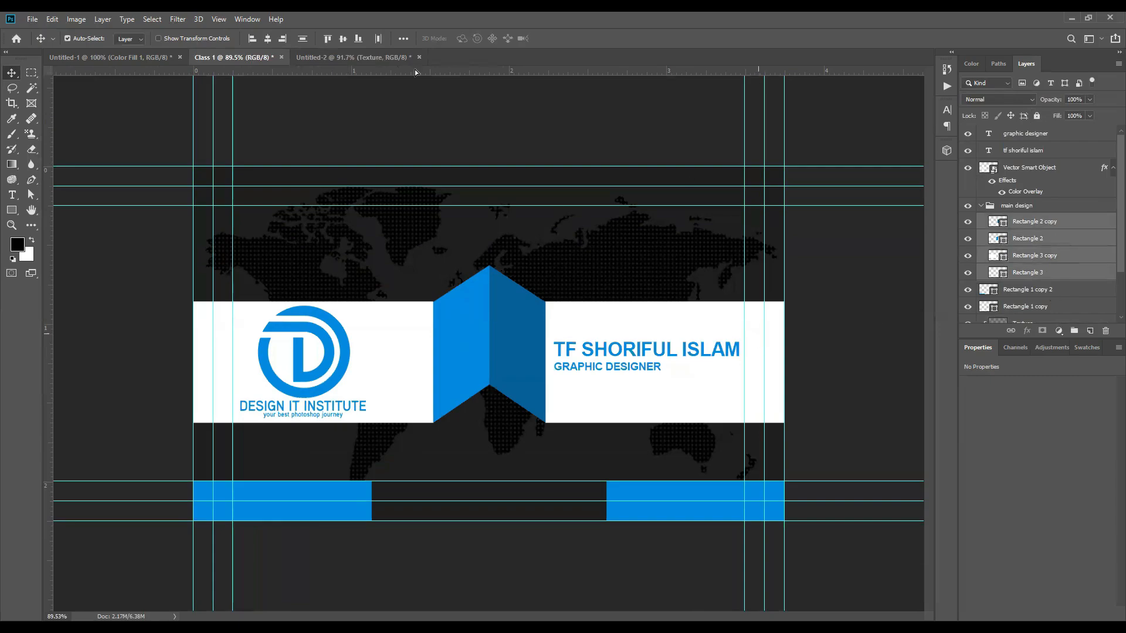
drag(415, 72, 642, 367)
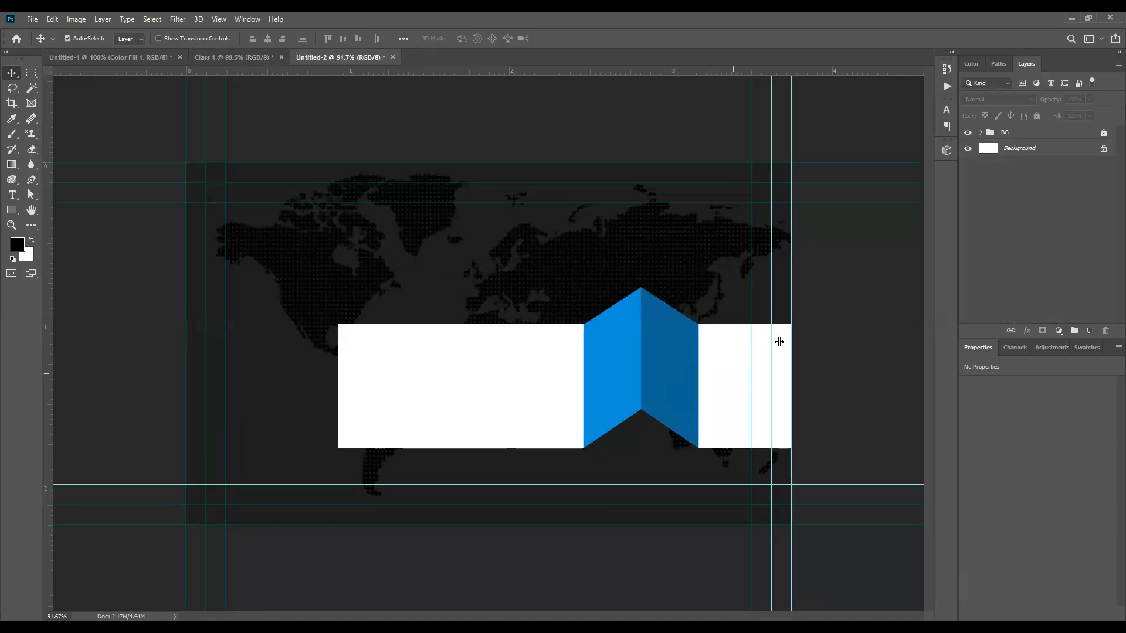
click(593, 407)
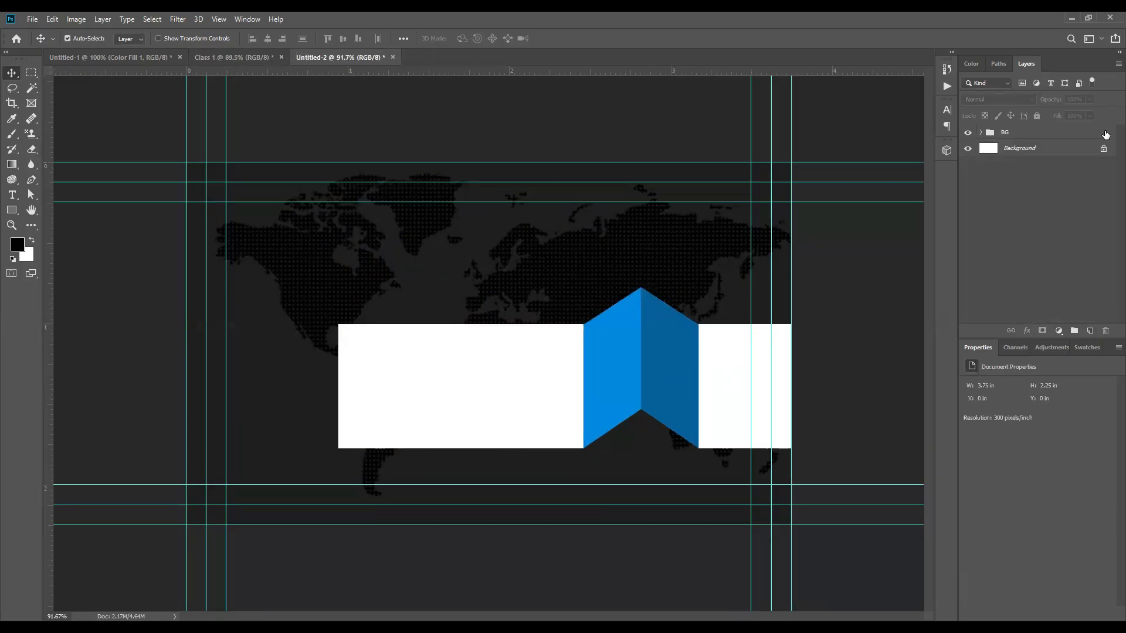
Step: Group the four ribbon rectangles and move the group out above BG
click(990, 134)
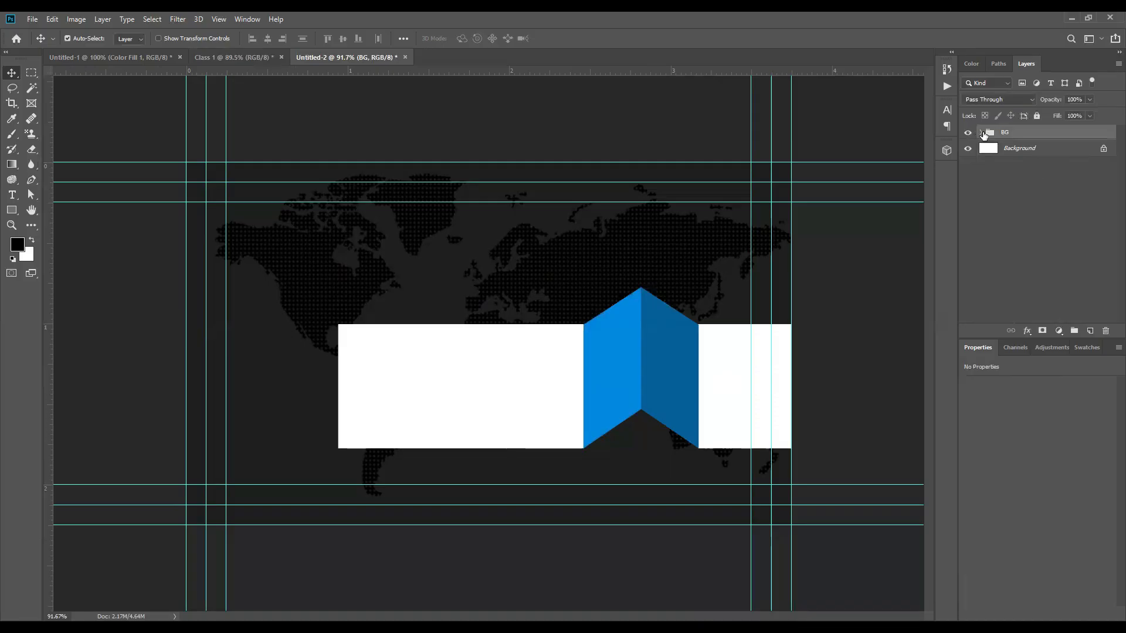
click(981, 132)
click(1029, 150)
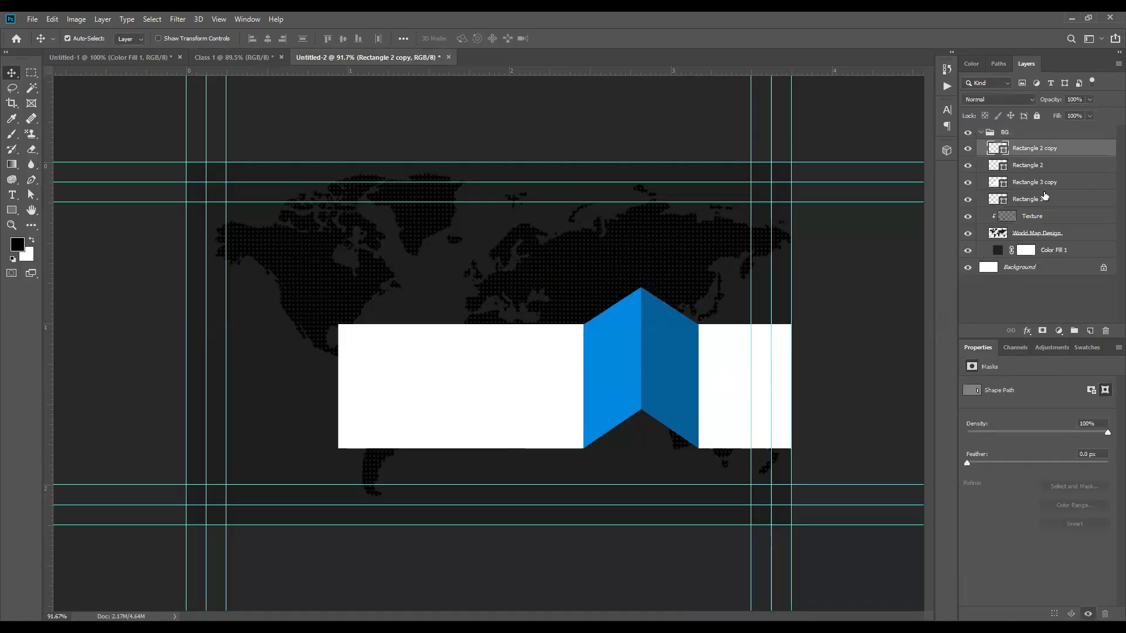
shift+click(1044, 199)
key(ctrl+g)
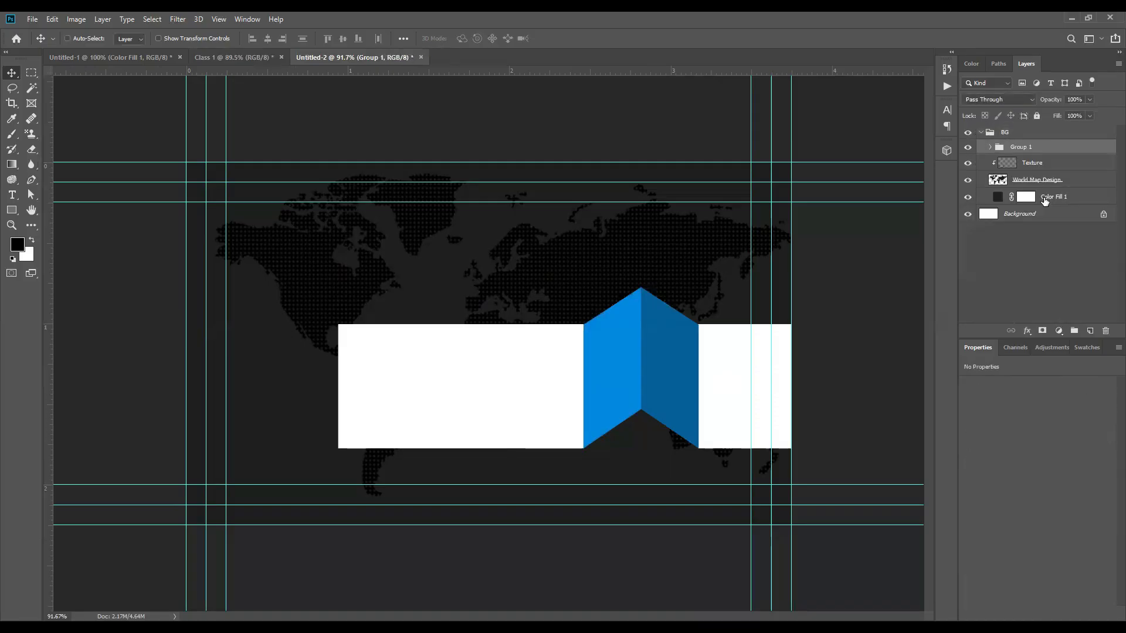
drag(1032, 150, 1025, 129)
click(981, 147)
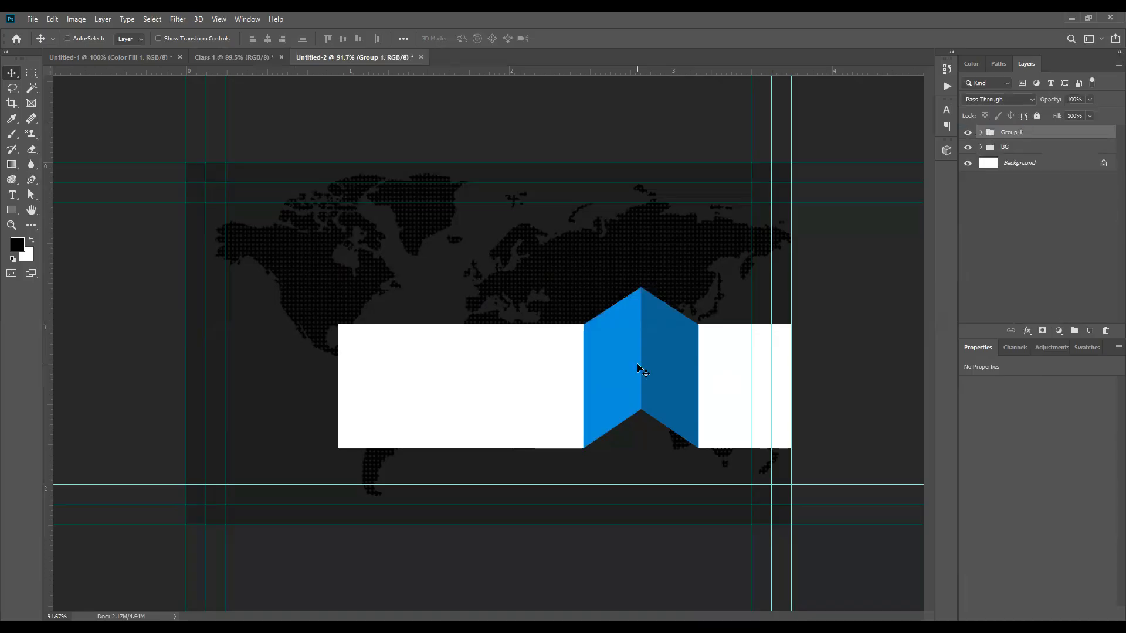
Step: Shift the ribbon group left so it spans the card width
key(ctrl+t)
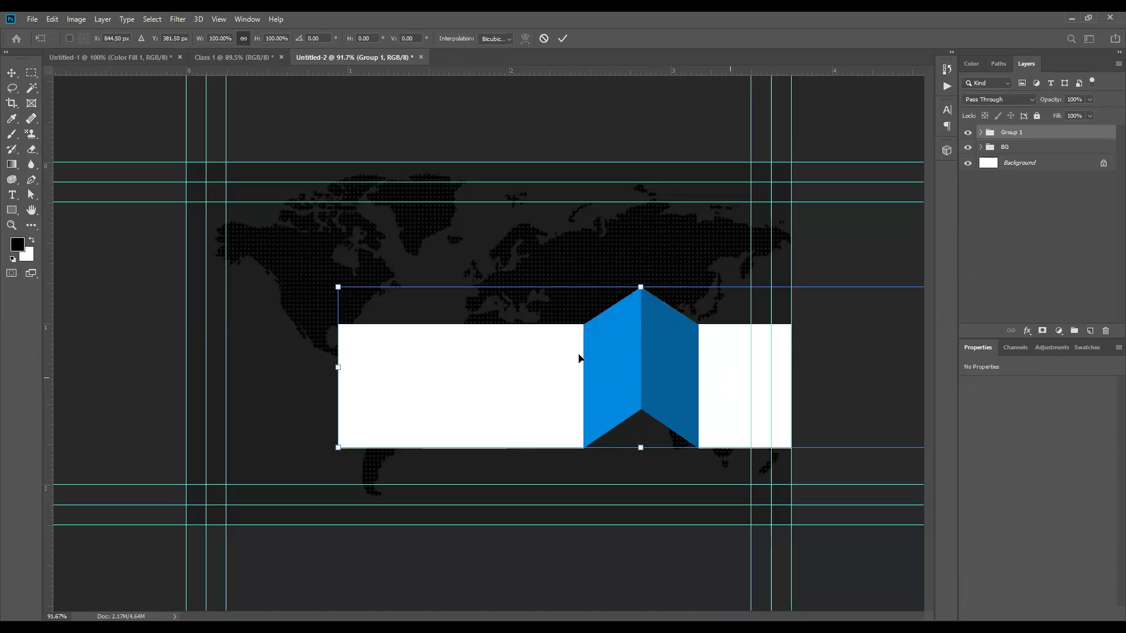
drag(579, 358, 428, 335)
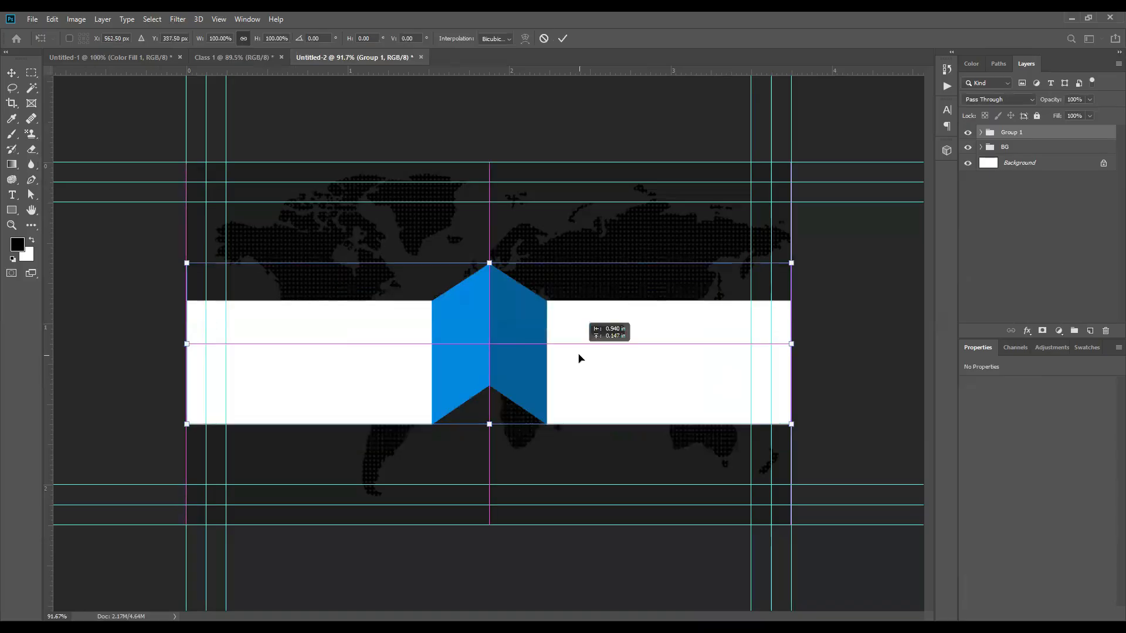
click(563, 39)
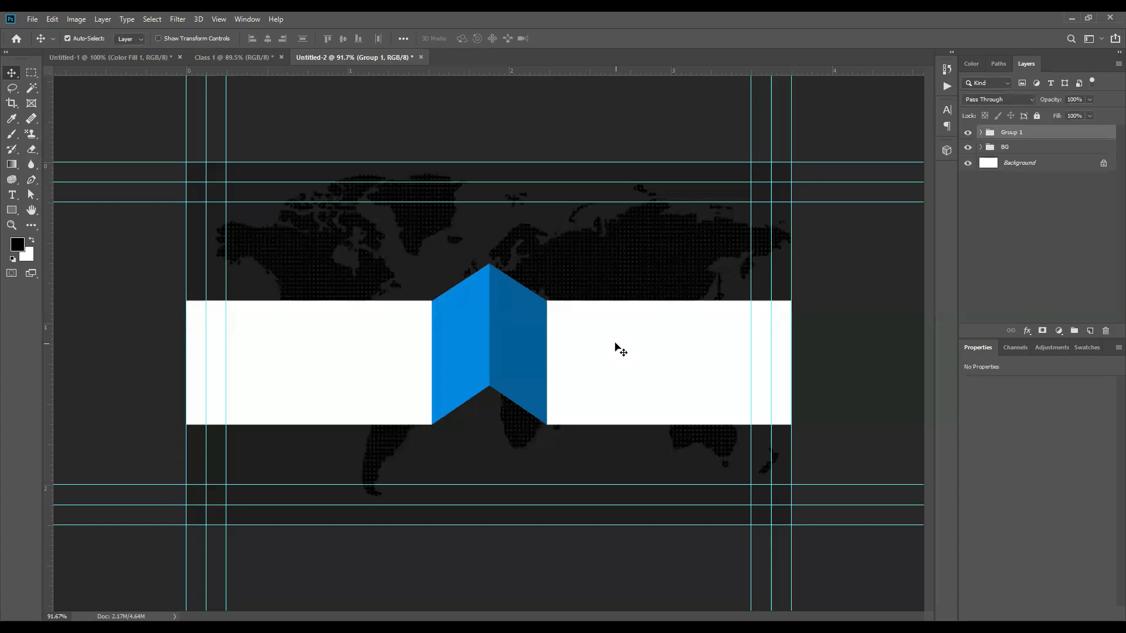
click(234, 58)
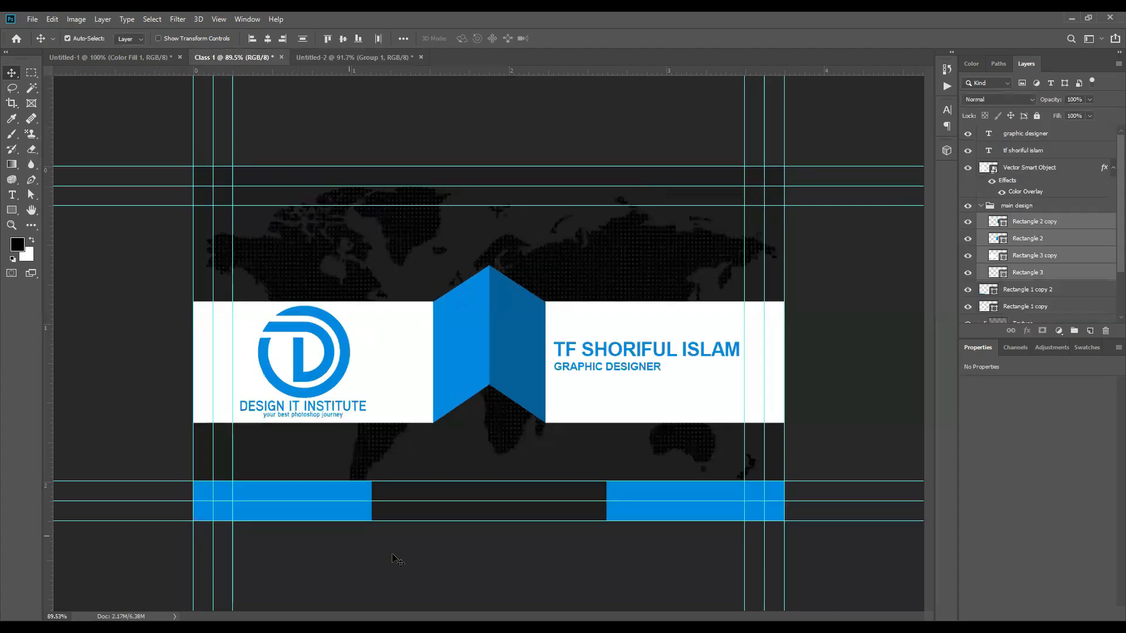
Step: Try copying Rectangle 3 into Untitled-2, then delete the copy
click(470, 474)
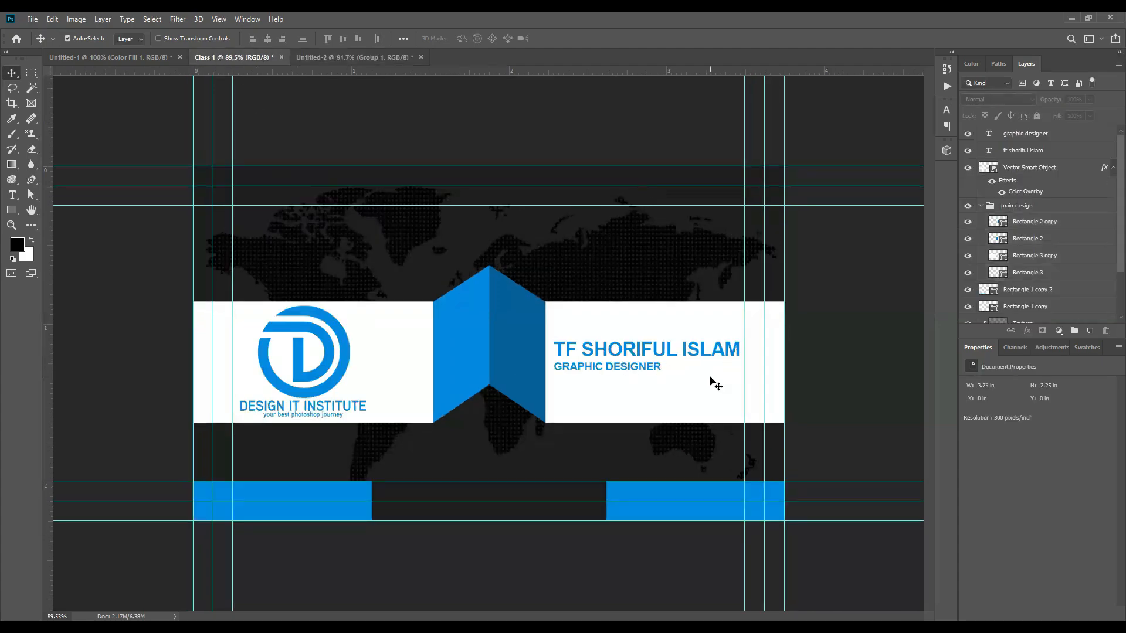
drag(716, 384, 698, 290)
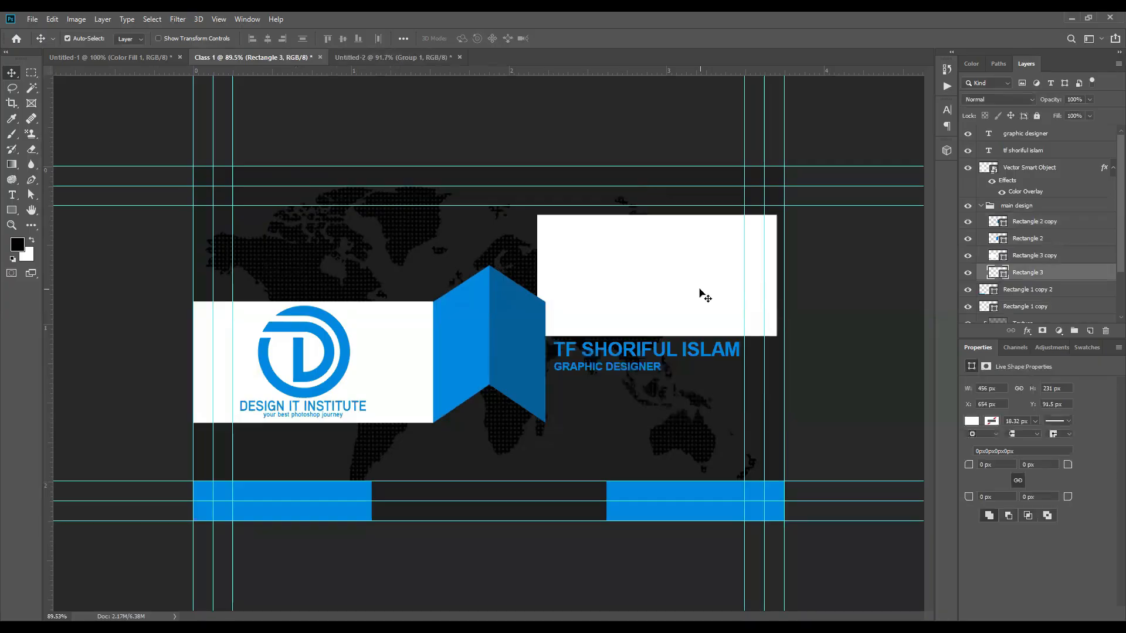
key(ctrl+z)
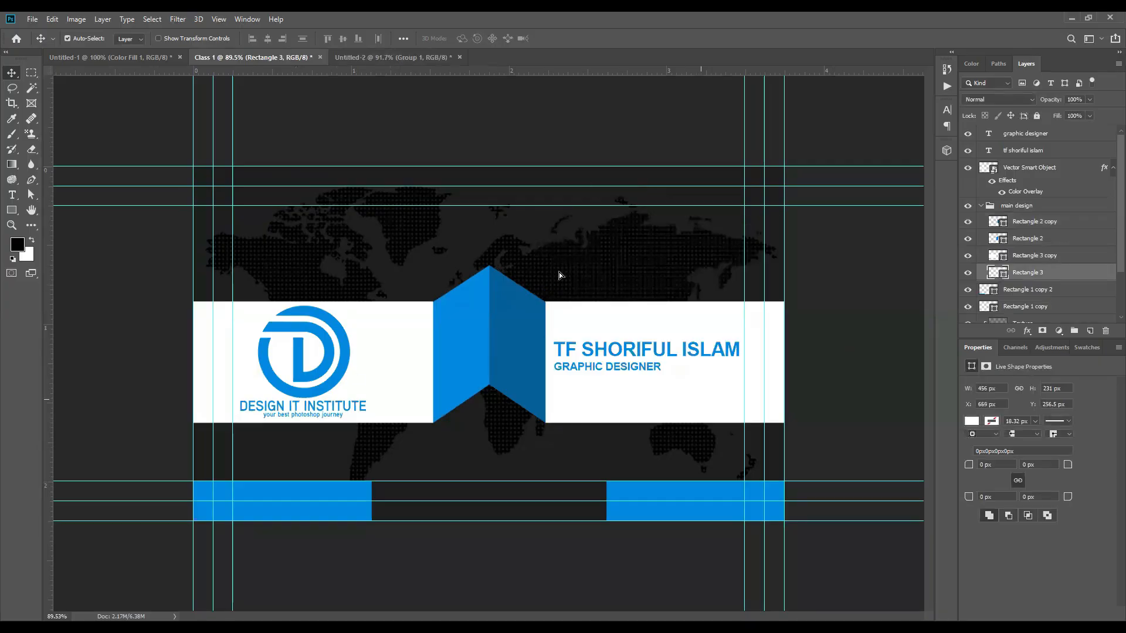
drag(407, 45, 656, 257)
key(Delete)
click(284, 57)
key(ctrl+Tab)
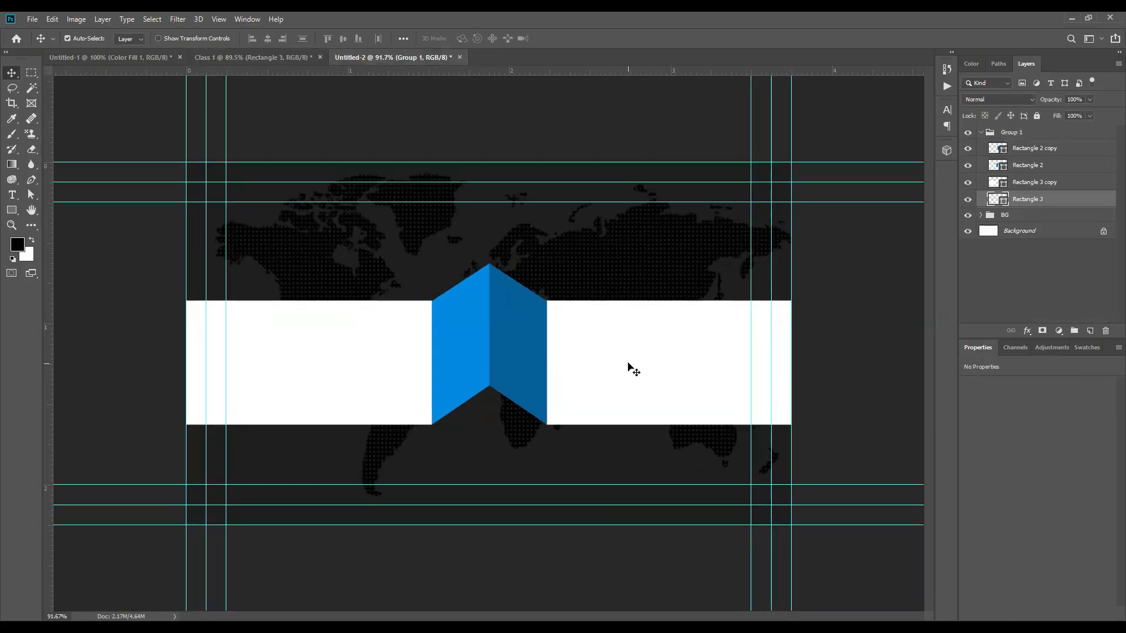
Step: Recolour the right and left white bands dark grey #4a4a4a
drag(633, 312, 595, 289)
key(Return)
click(1006, 183)
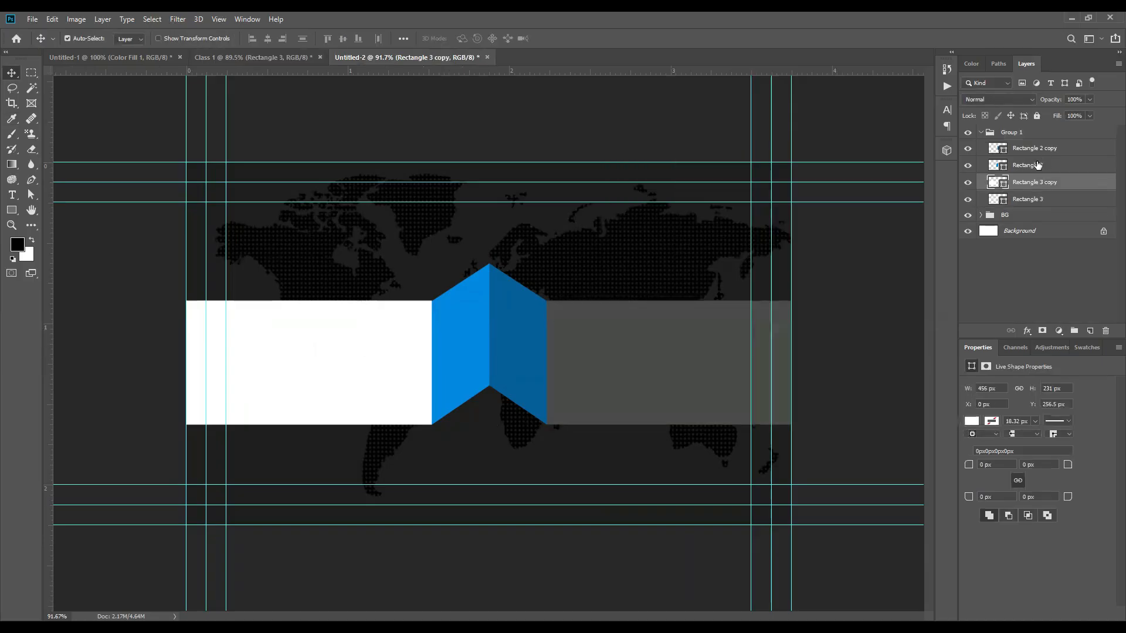
double_click(1006, 187)
click(575, 349)
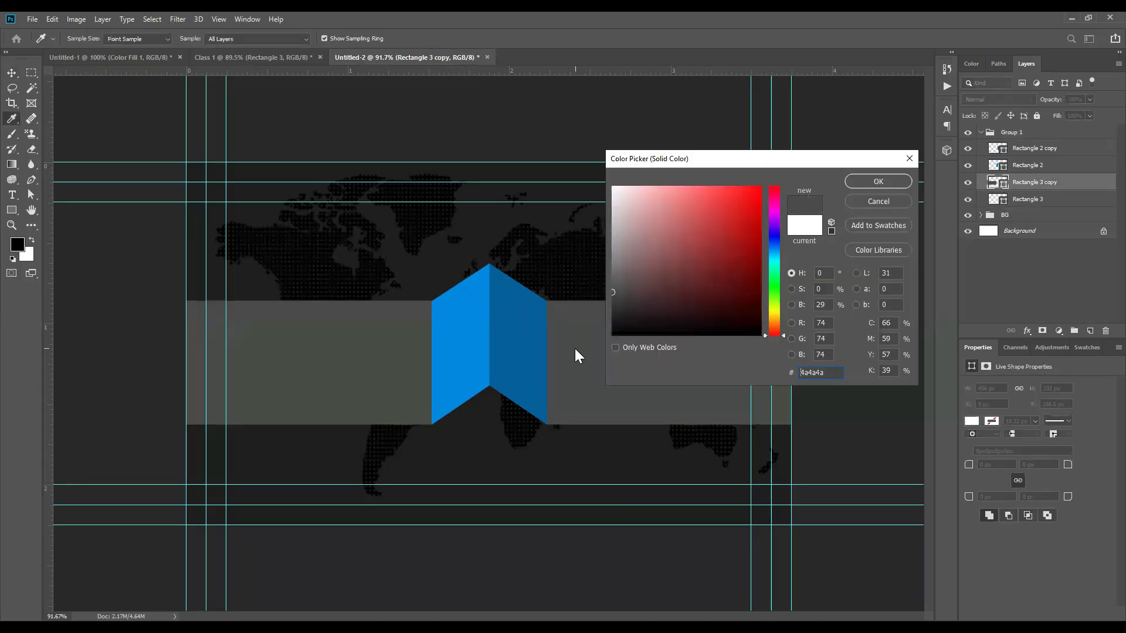
click(877, 183)
scroll(428, 403, down, 1)
scroll(428, 404, up, 3)
shift+click(516, 346)
shift+click(646, 355)
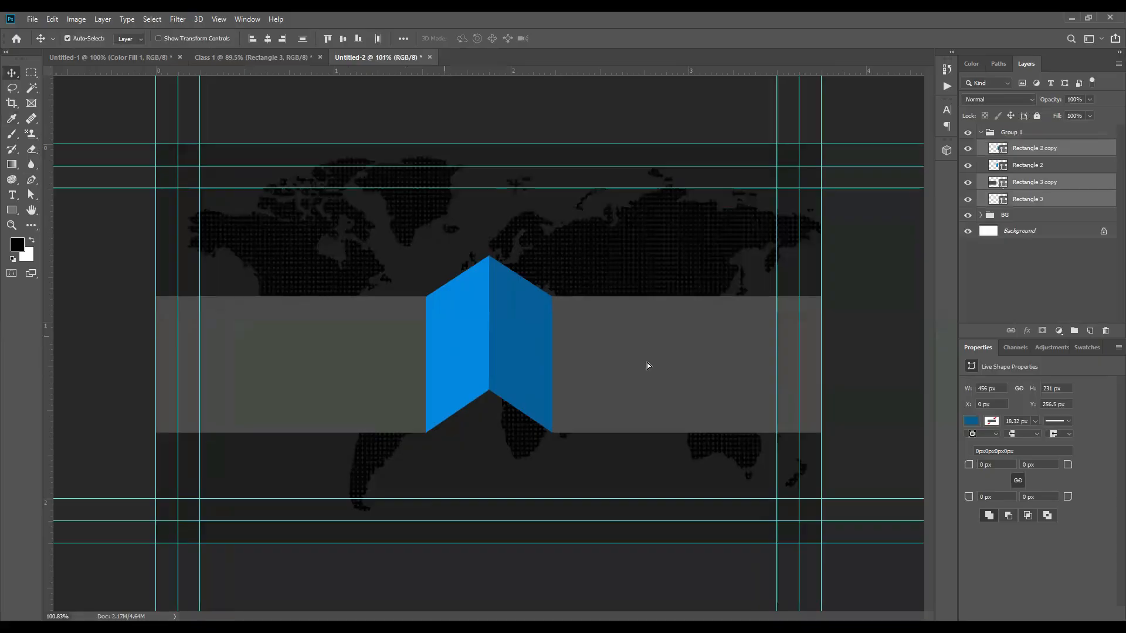
Step: Select and then clear the ribbon layers in Untitled-2 while zooming around the card
shift+click(444, 335)
scroll(444, 335, down, 4)
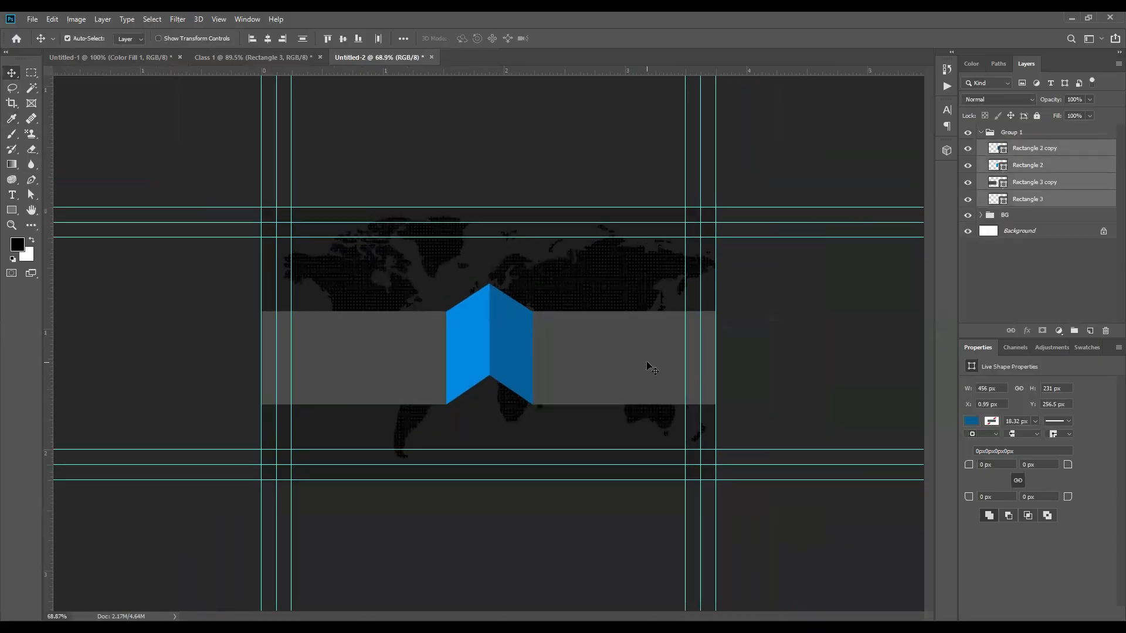
click(409, 474)
scroll(409, 473, up, 4)
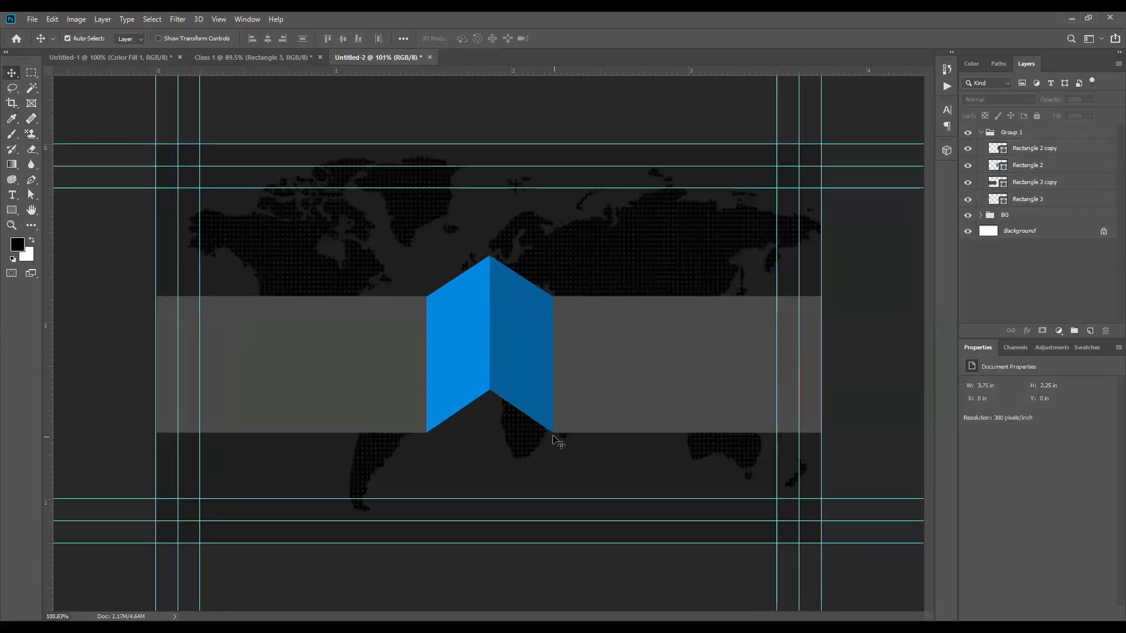
scroll(420, 473, up, 3)
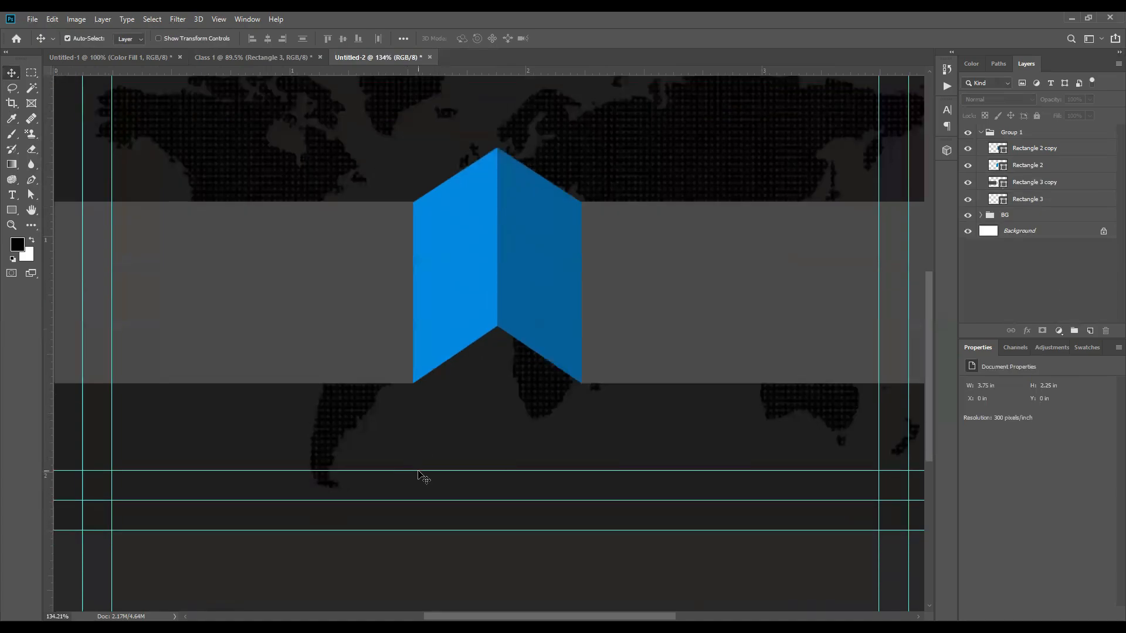
scroll(596, 410, down, 2)
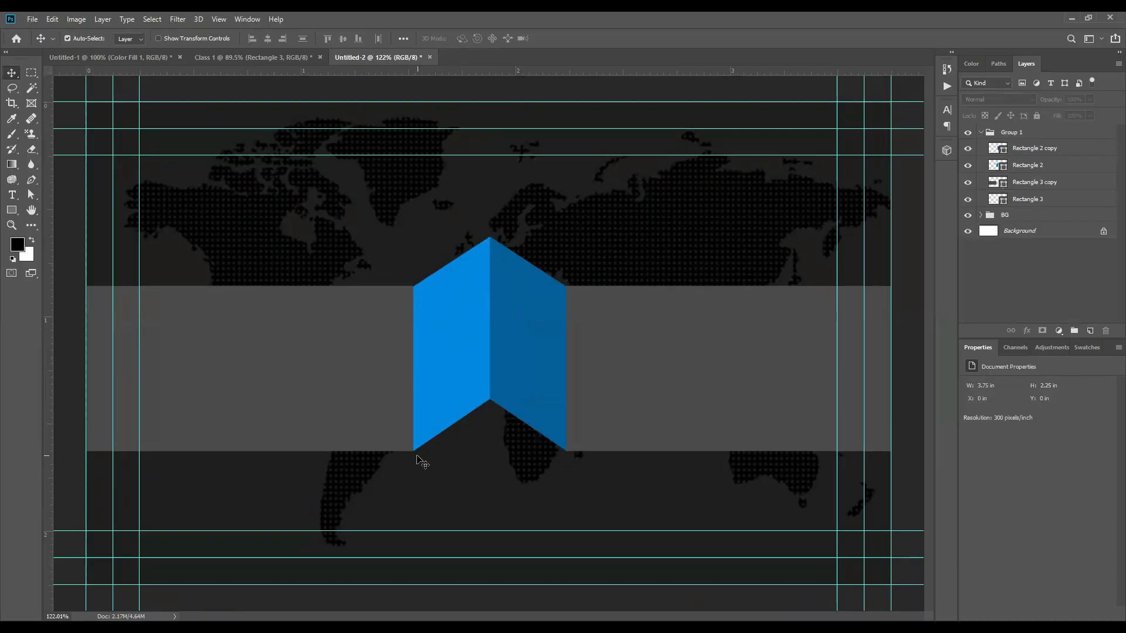
scroll(510, 434, down, 3)
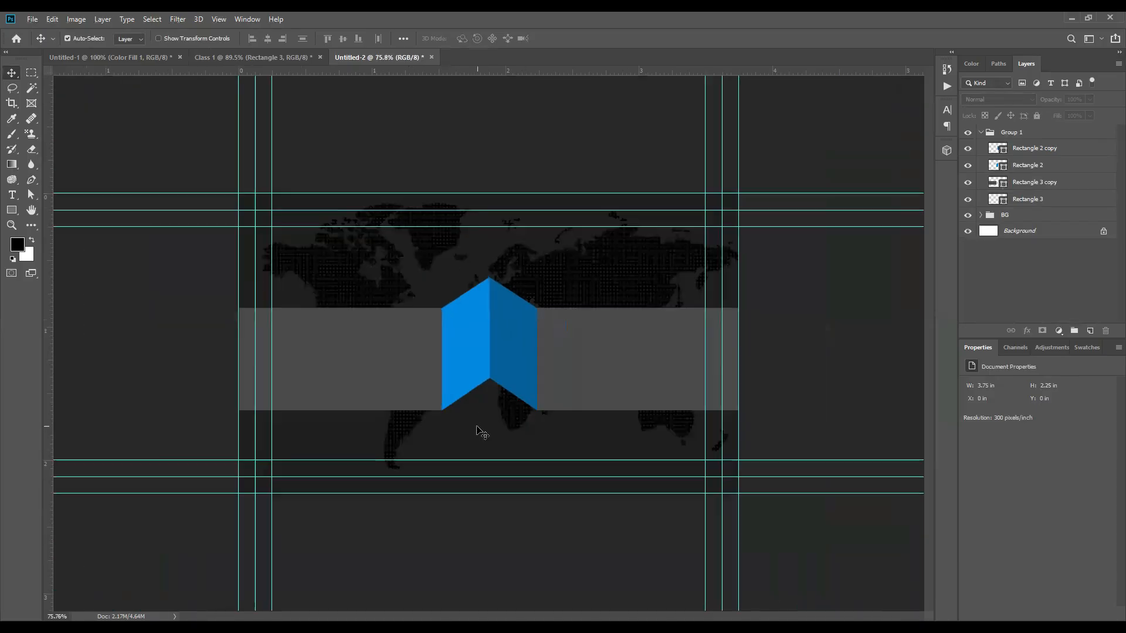
Step: Delete the Rectangle 3 and Rectangle 2 layers from Untitled-2
click(276, 57)
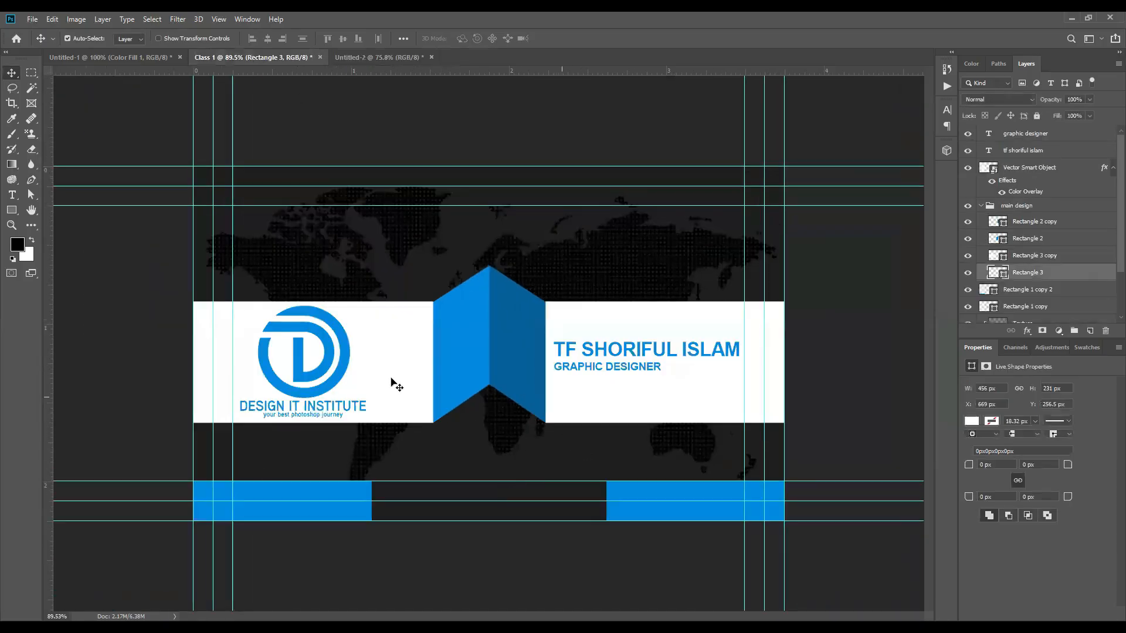
click(362, 58)
click(592, 385)
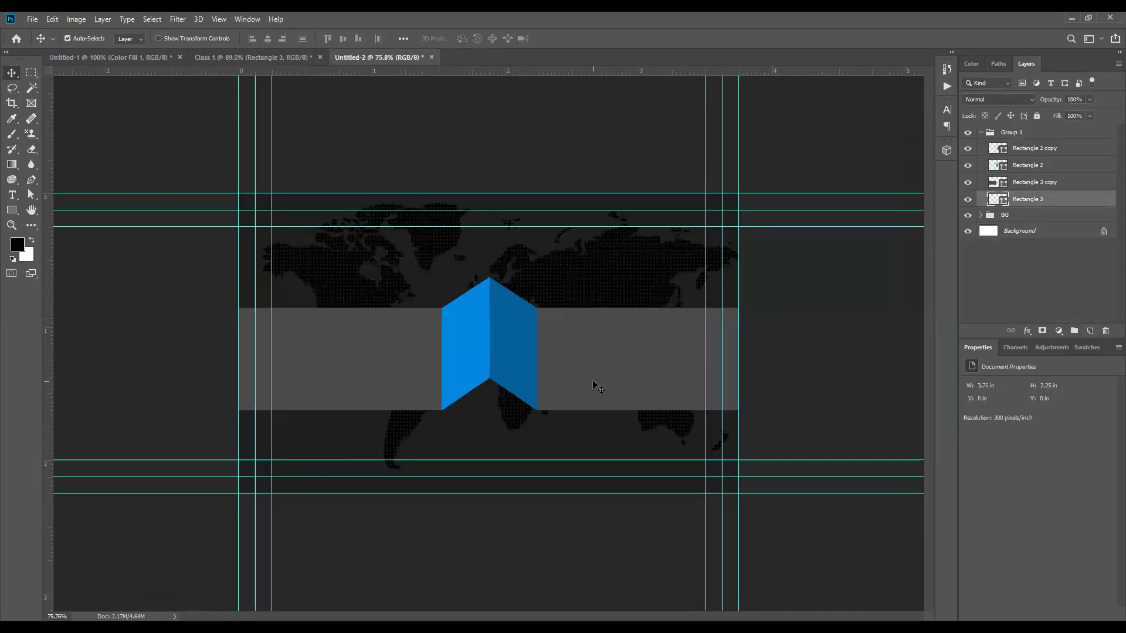
key(Delete)
click(511, 332)
click(468, 329)
key(Delete)
key(Delete)
Step: Return to the Class 1 card and zoom in on it
click(254, 57)
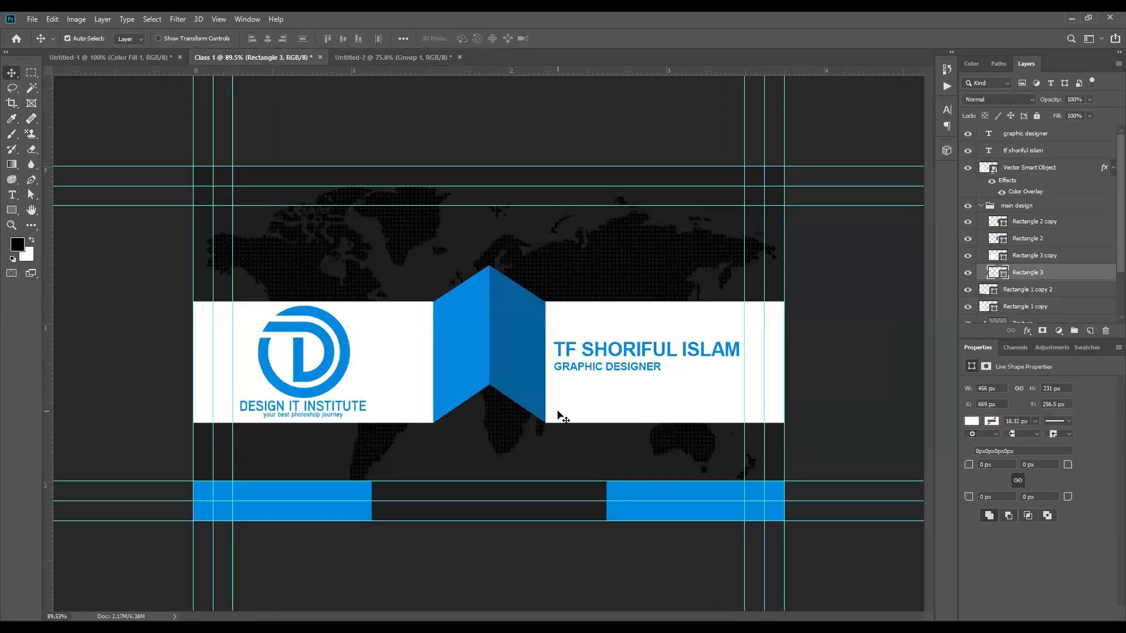
scroll(557, 415, up, 5)
scroll(653, 364, down, 2)
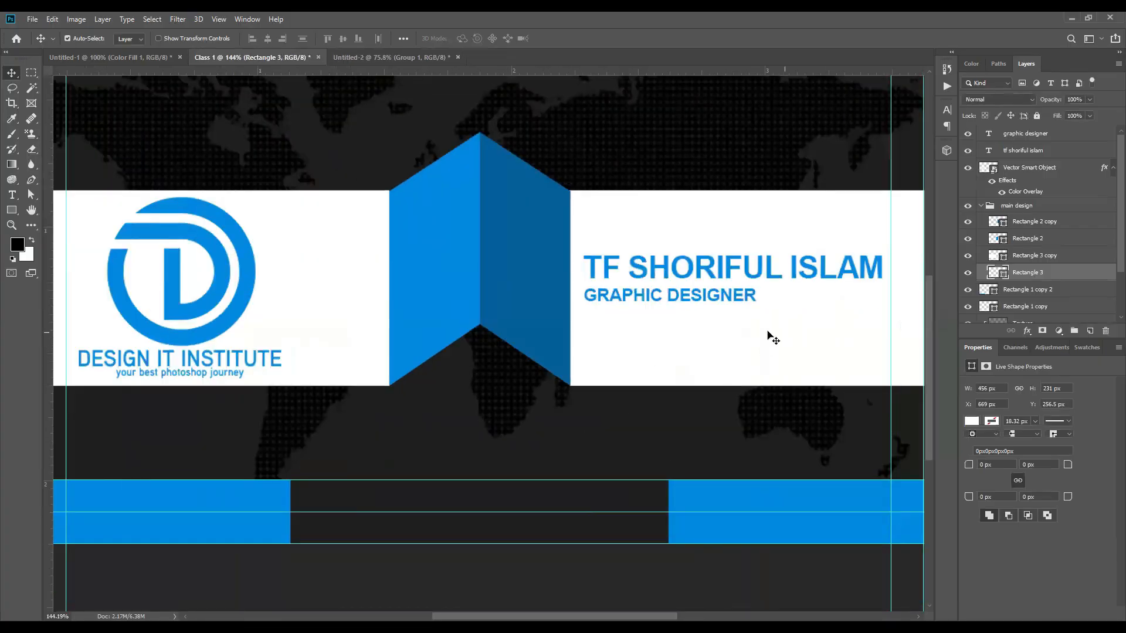
scroll(659, 377, down, 1)
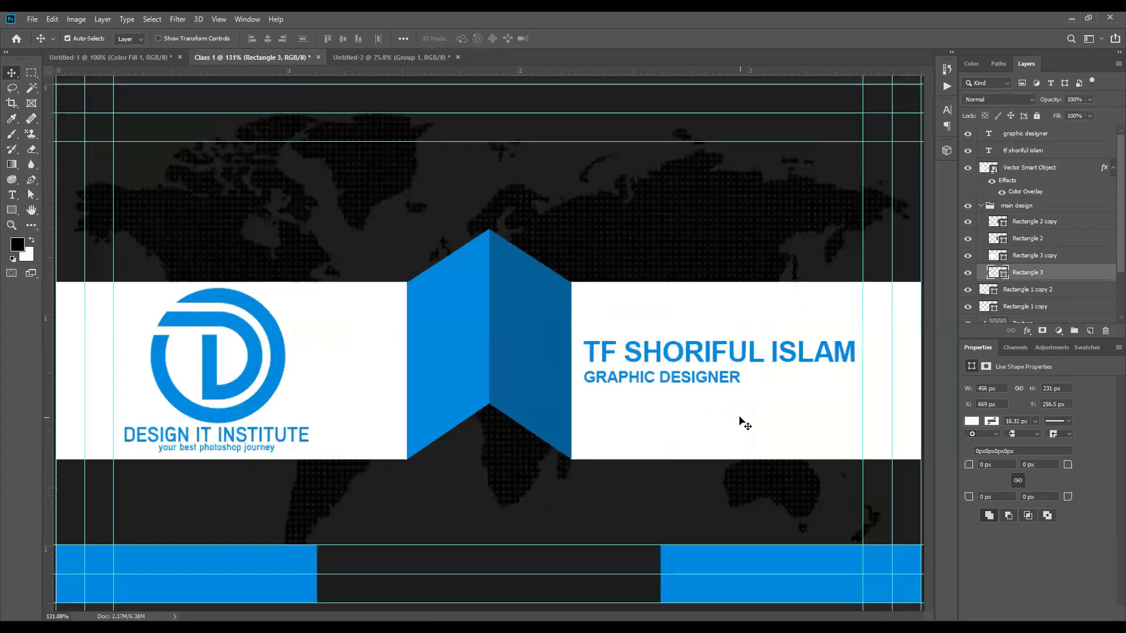
Step: Add a black drop shadow to the Rectangle 3 layer
double_click(1074, 273)
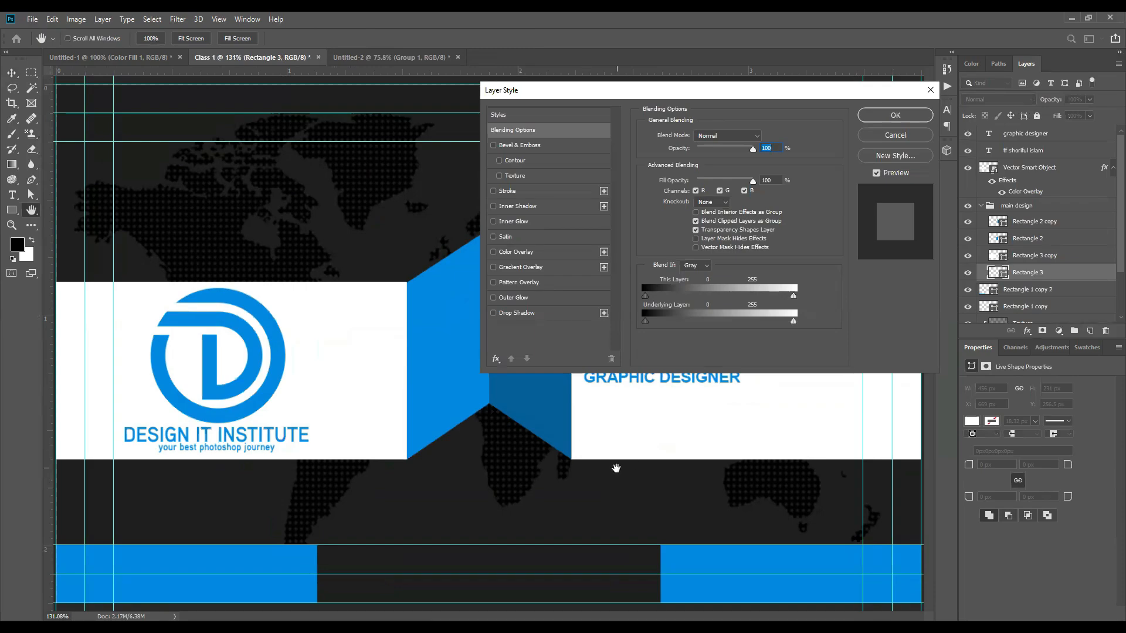
click(525, 315)
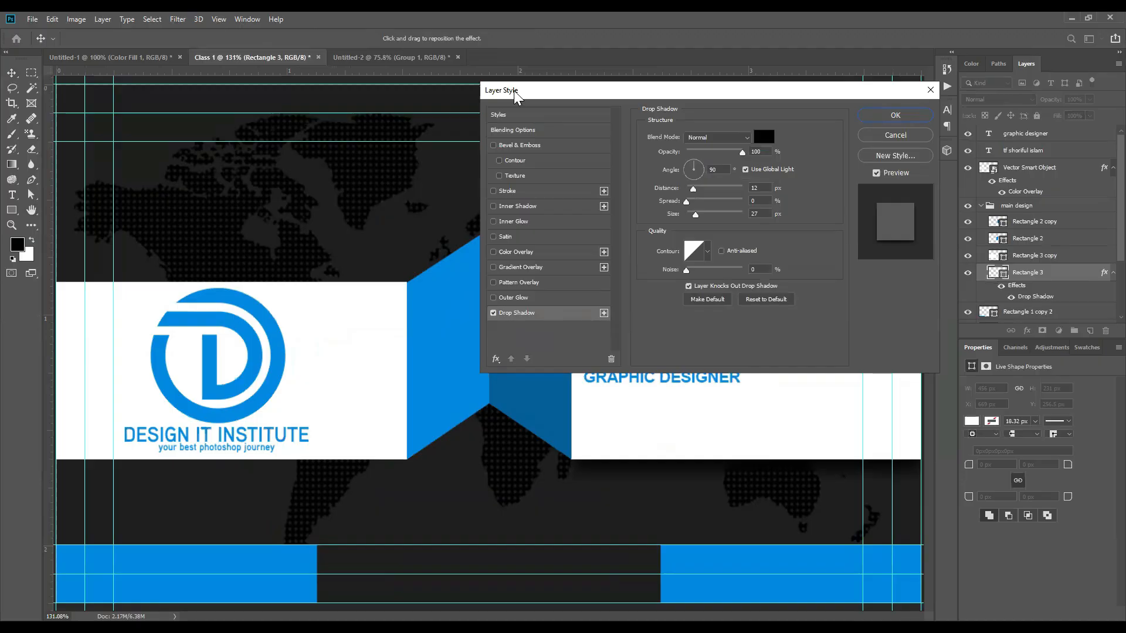
drag(516, 94, 120, 85)
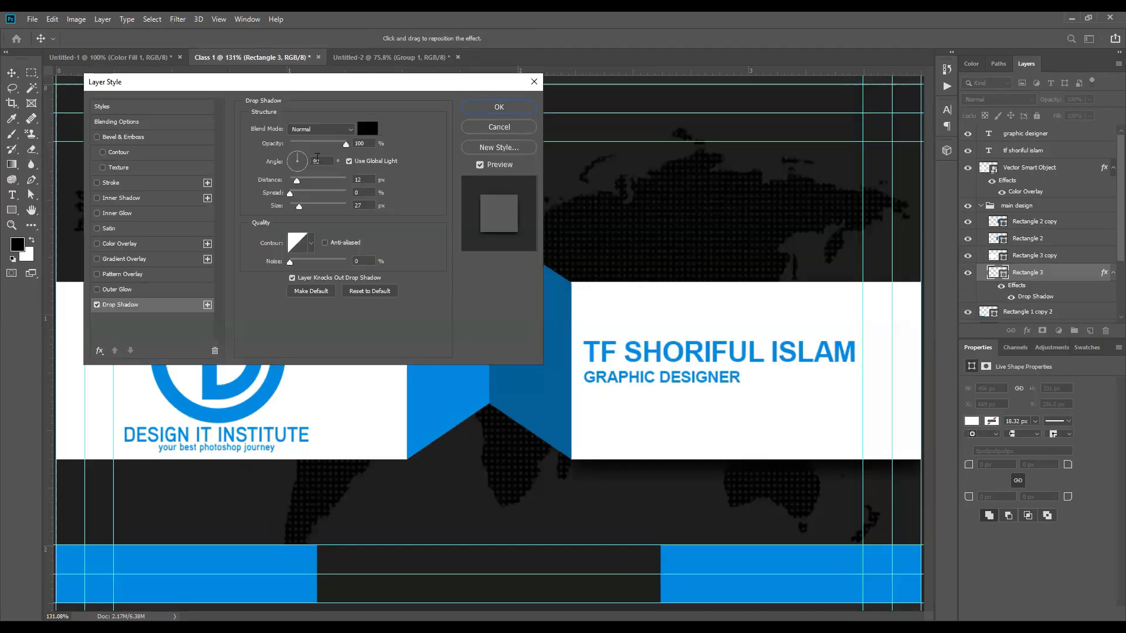
click(285, 165)
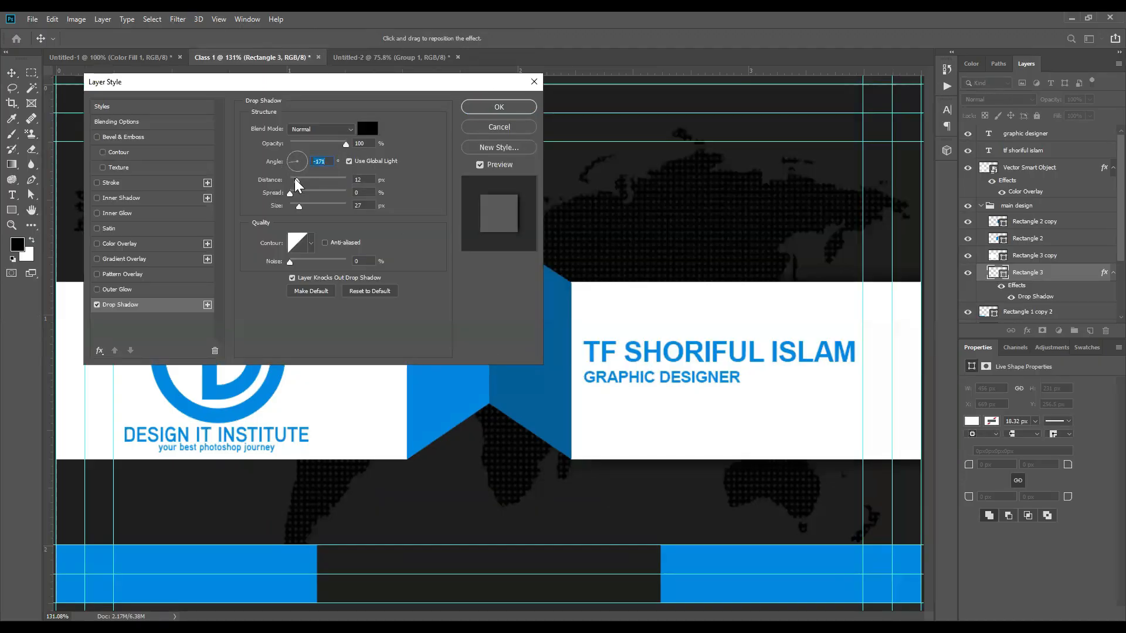
drag(297, 180, 240, 207)
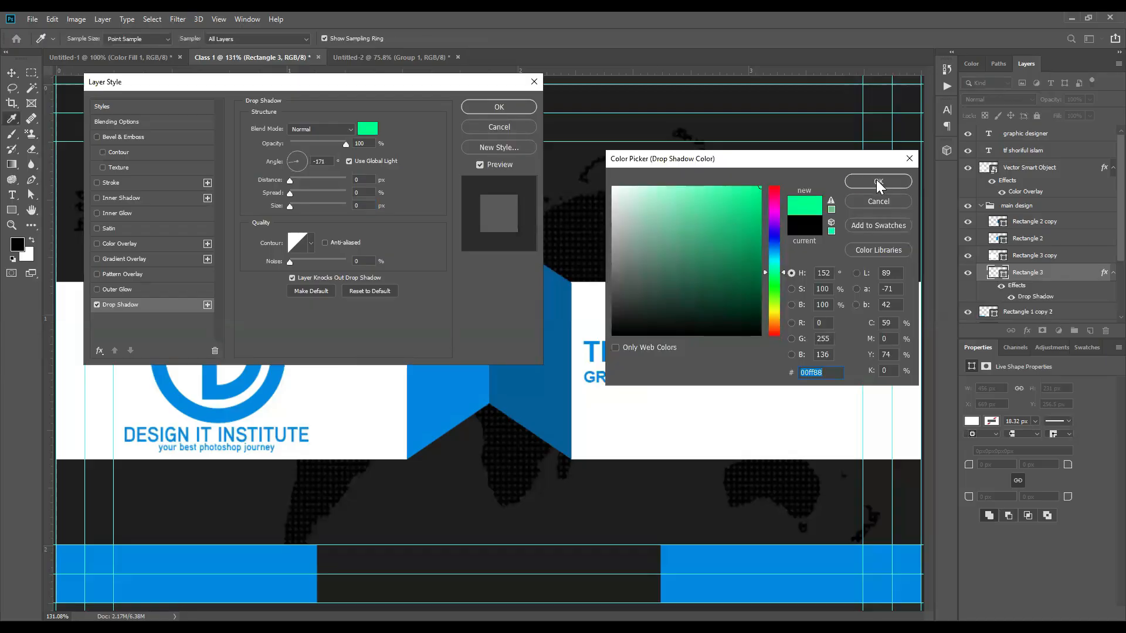
click(877, 182)
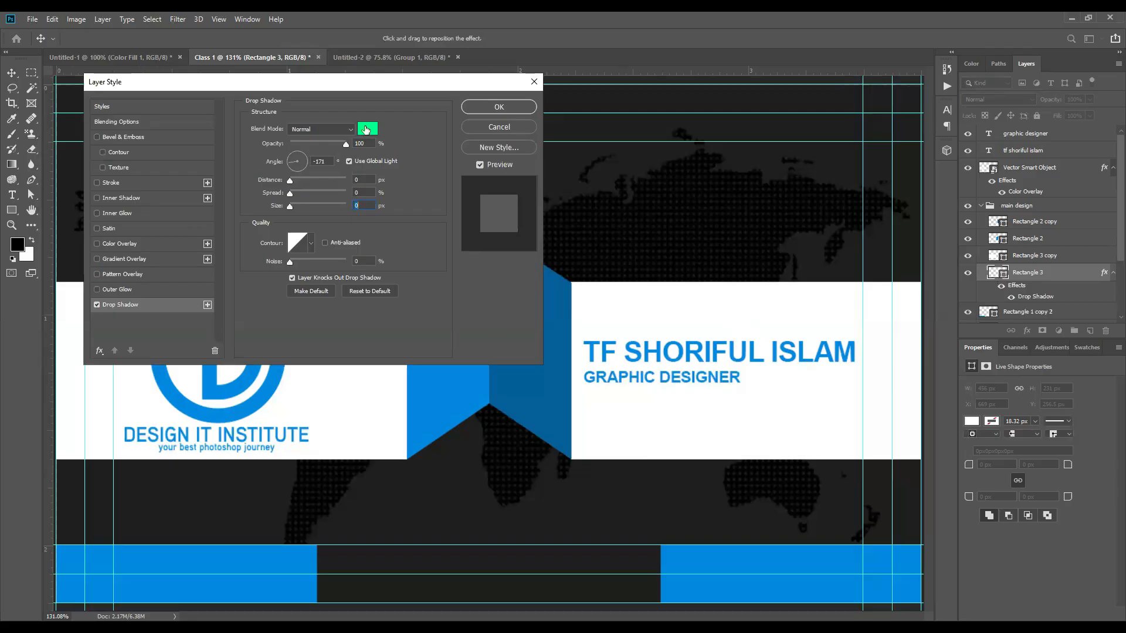
click(617, 353)
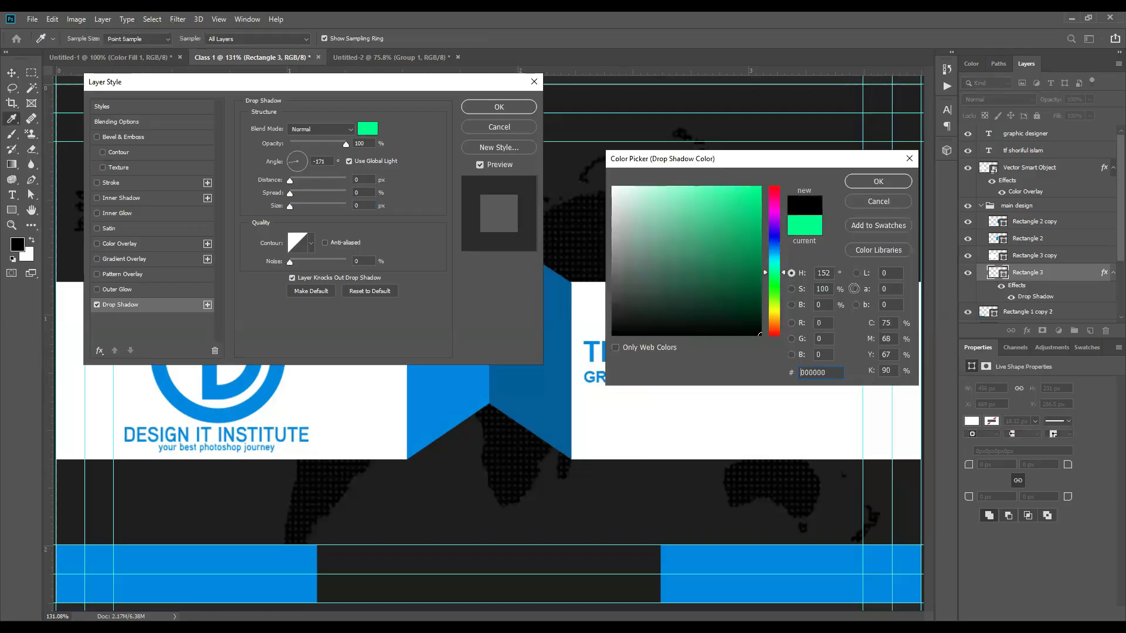
click(877, 182)
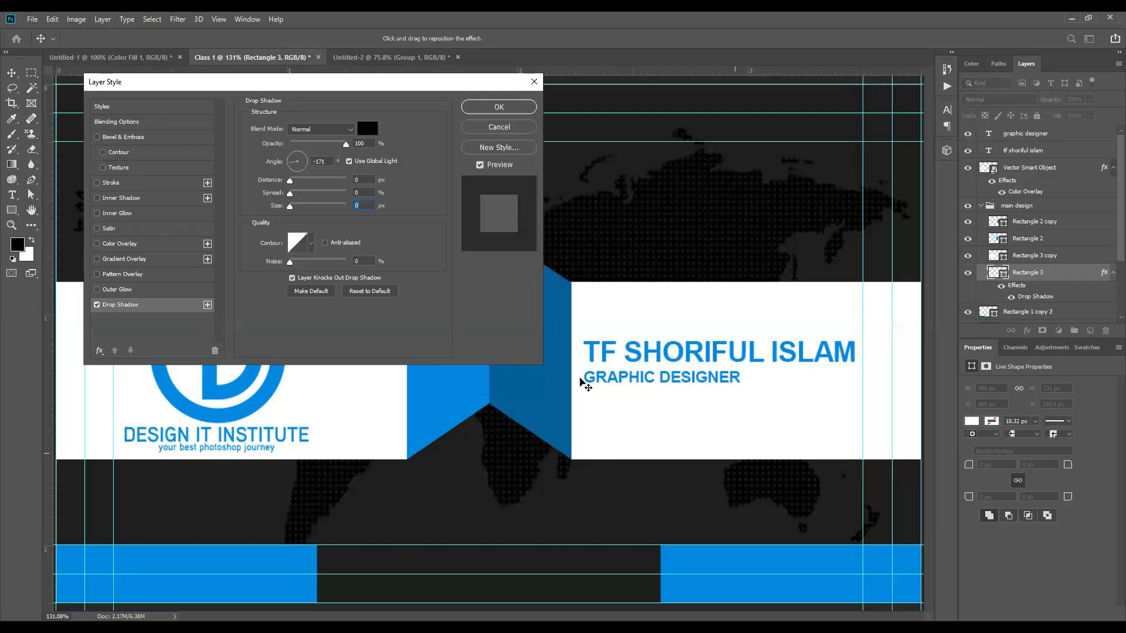
Step: Set the drop shadow to 90° angle, 10 px distance and 35 px size
drag(291, 168, 318, 175)
double_click(319, 162)
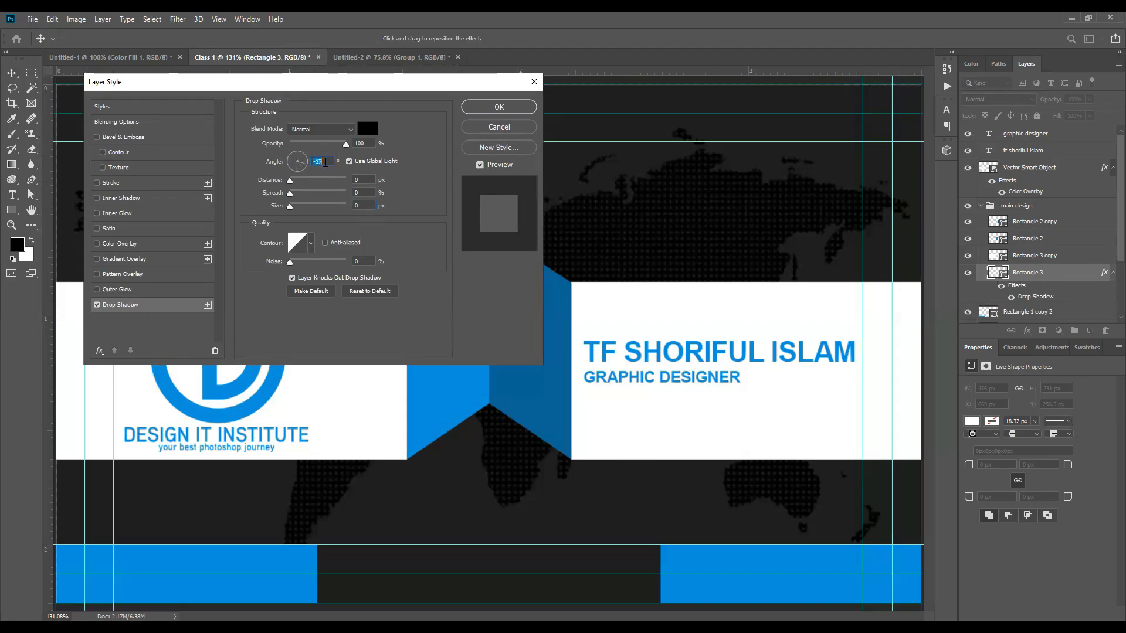
text(0)
key(BackSpace)
text(90)
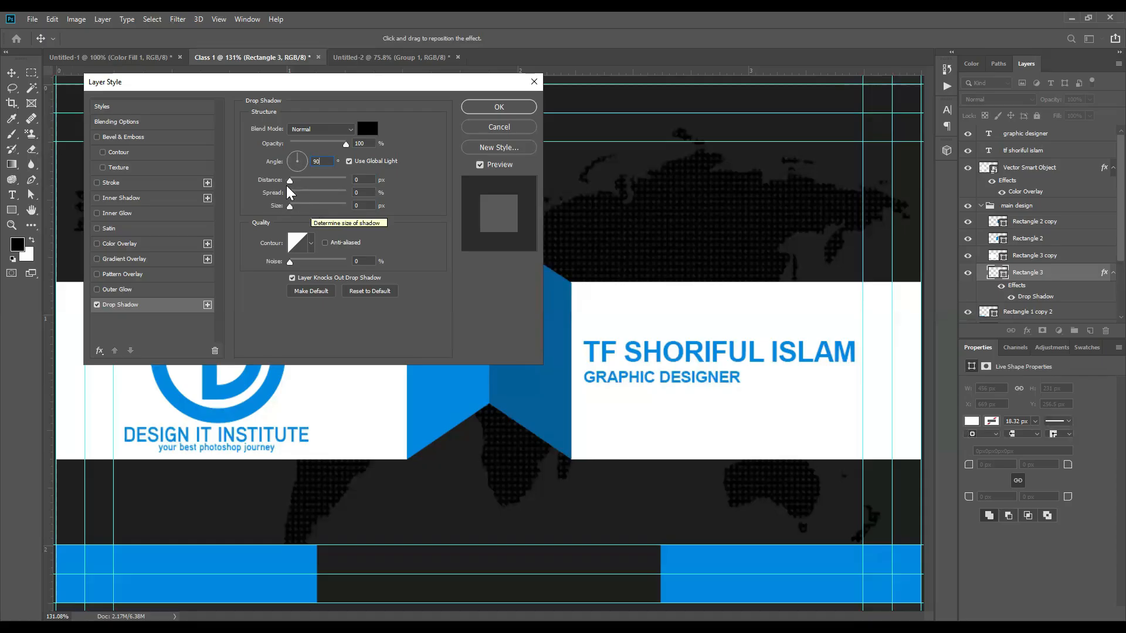
mouse_move(290, 180)
mouse_down()
mouse_move(349, 187)
mouse_move(316, 183)
mouse_move(329, 196)
mouse_move(301, 185)
mouse_up()
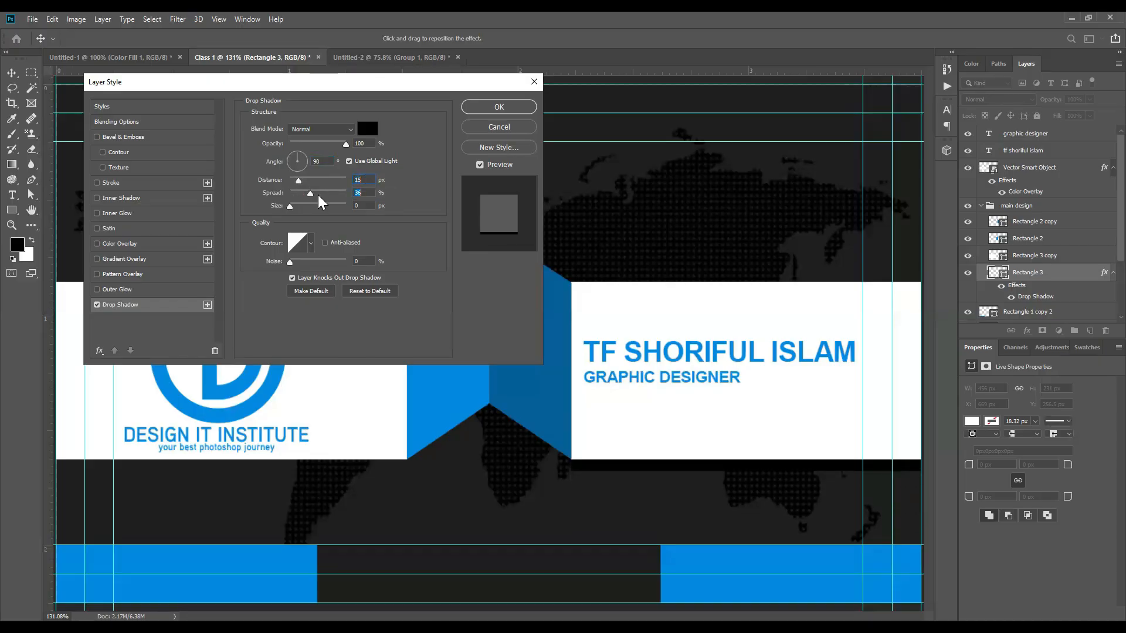
mouse_move(290, 194)
mouse_down()
mouse_move(332, 197)
mouse_move(274, 197)
mouse_up()
mouse_move(290, 206)
mouse_down()
mouse_move(321, 208)
mouse_move(291, 212)
mouse_move(303, 217)
mouse_up()
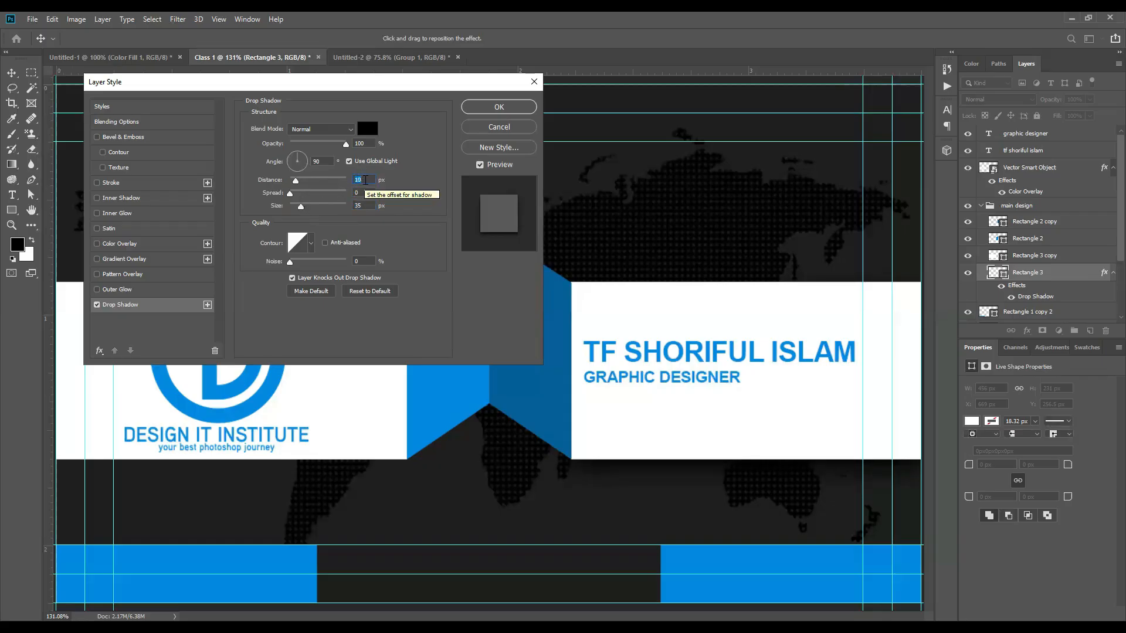
click(490, 105)
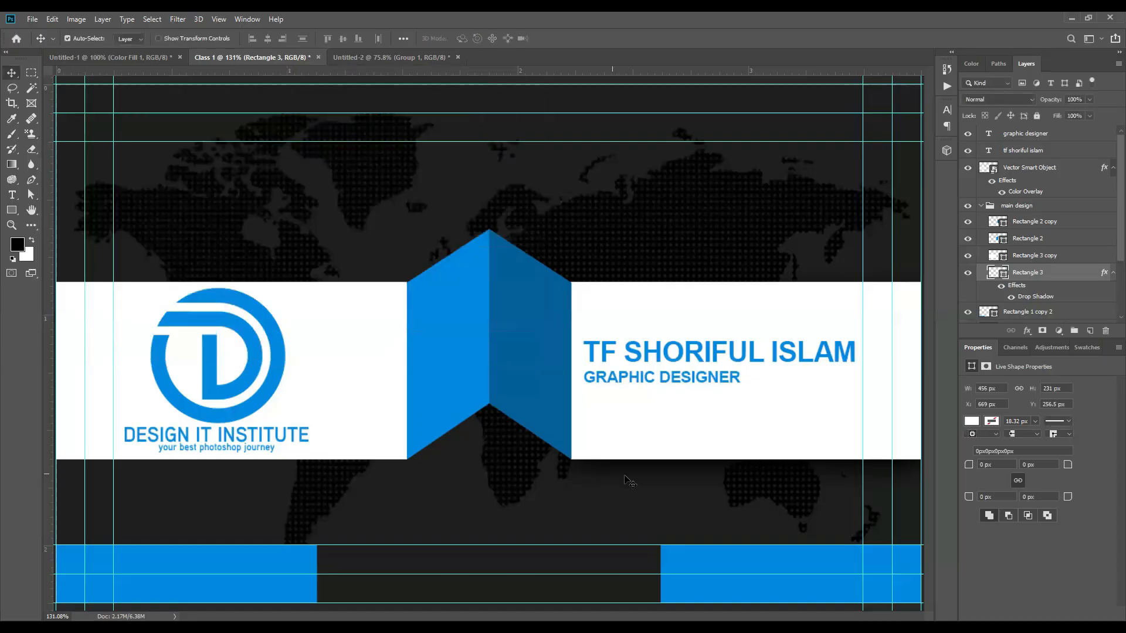
scroll(1016, 283, down, 3)
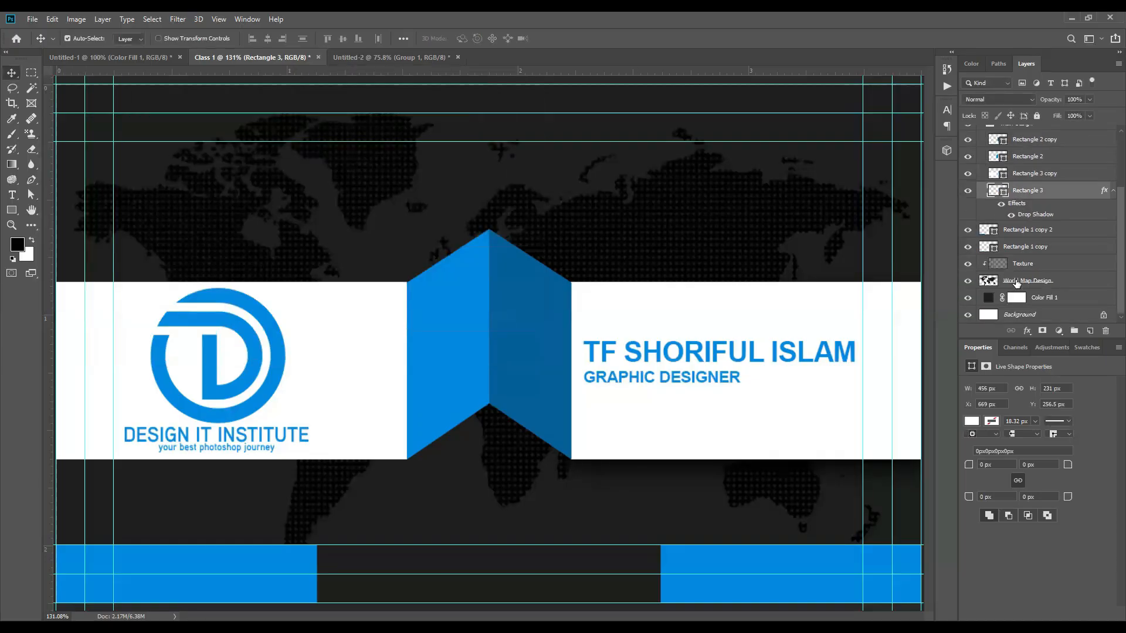
scroll(615, 469, down, 7)
scroll(591, 443, up, 7)
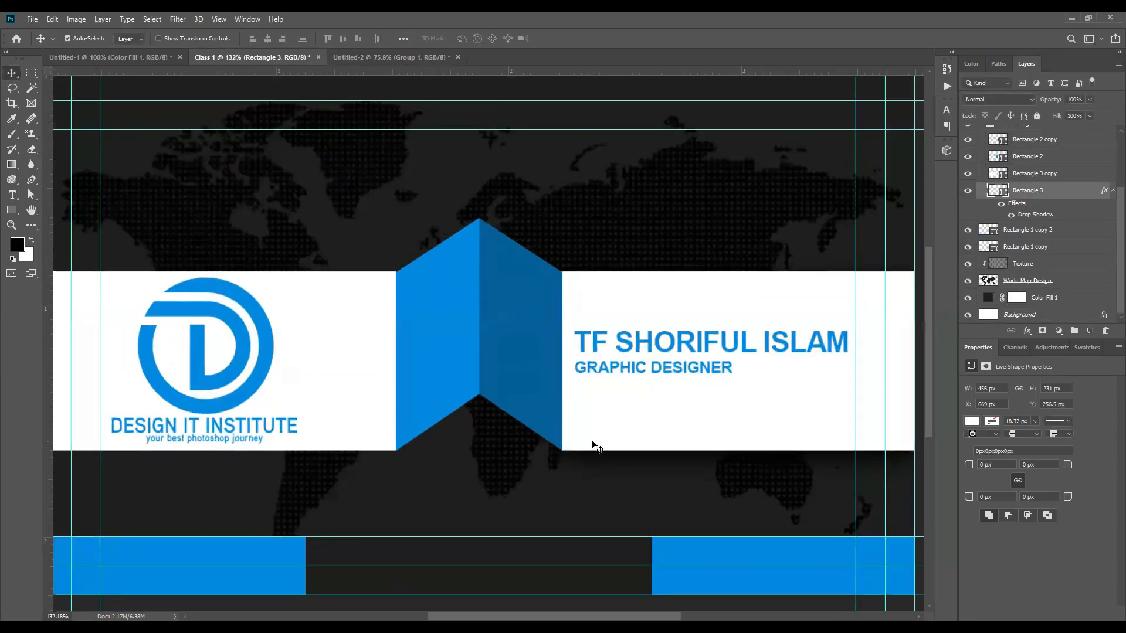
click(967, 263)
click(967, 280)
click(968, 297)
scroll(628, 414, down, 2)
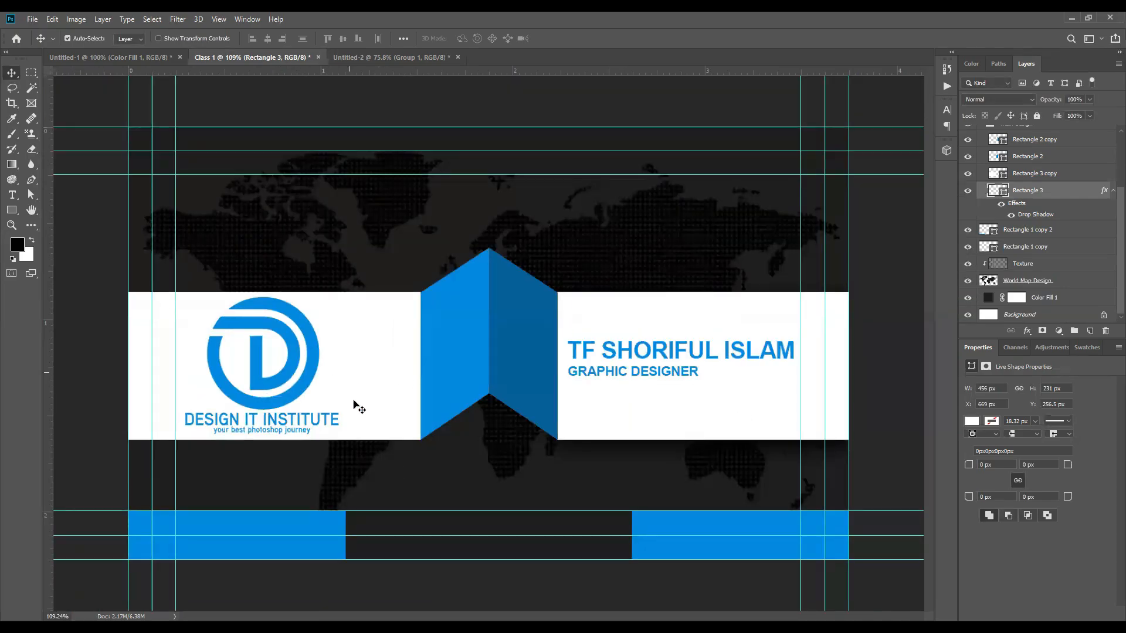
click(361, 352)
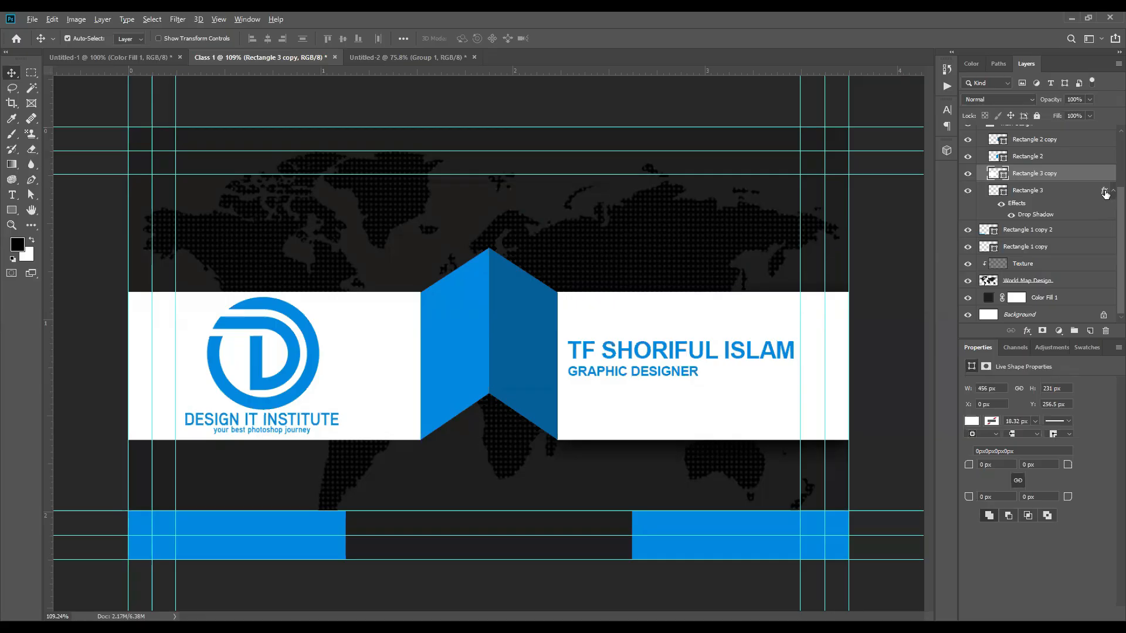
drag(1106, 173, 1106, 173)
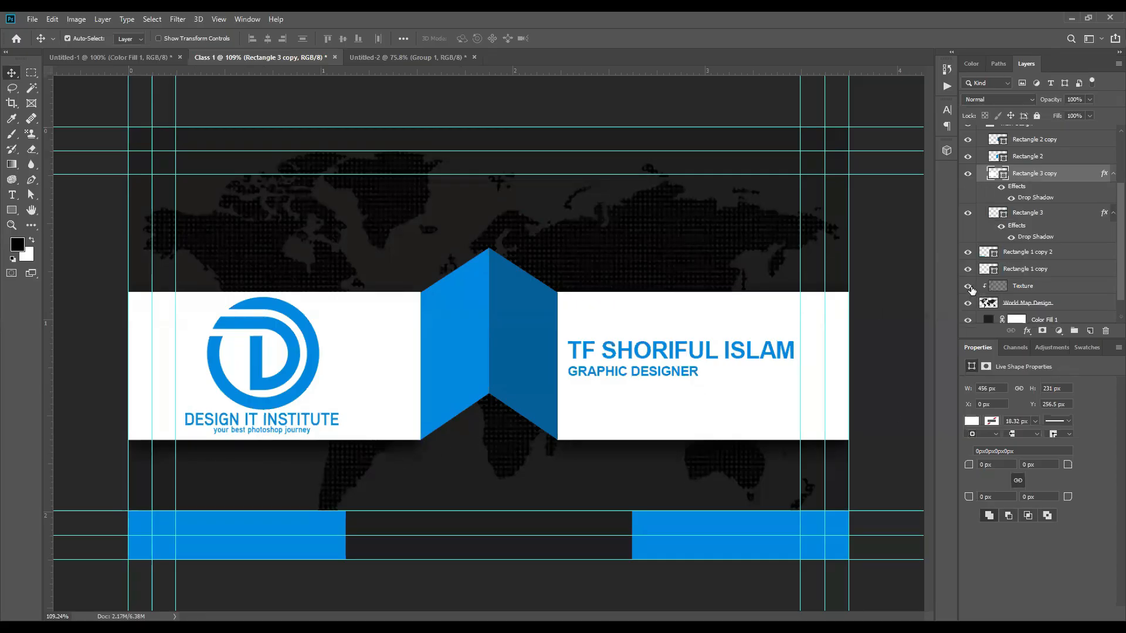
drag(968, 286, 967, 320)
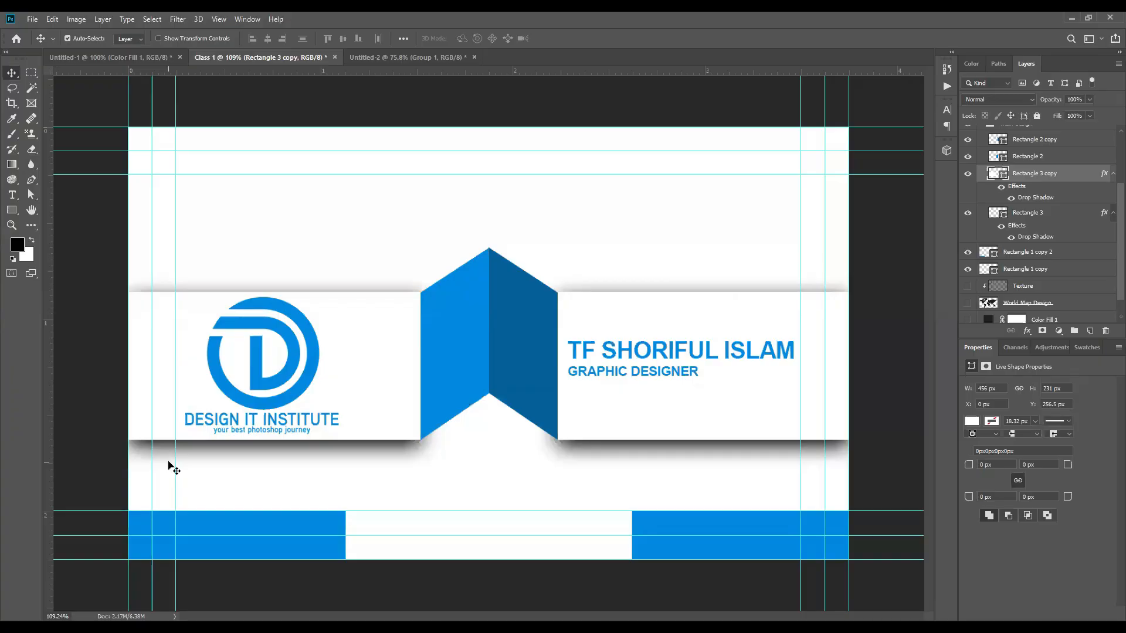
key(ctrl+z)
key(ctrl+z)
key(ctrl+z)
key(ctrl+z)
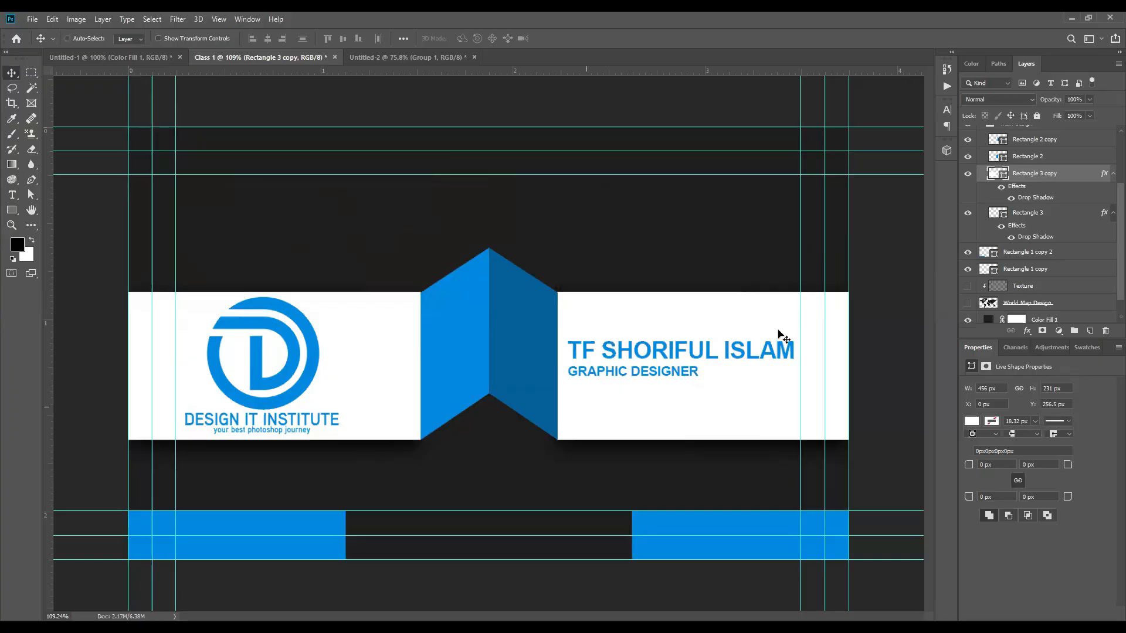
Step: Add a drop shadow to Rectangle 3 copy with 10 px distance and 35 px size
double_click(1076, 177)
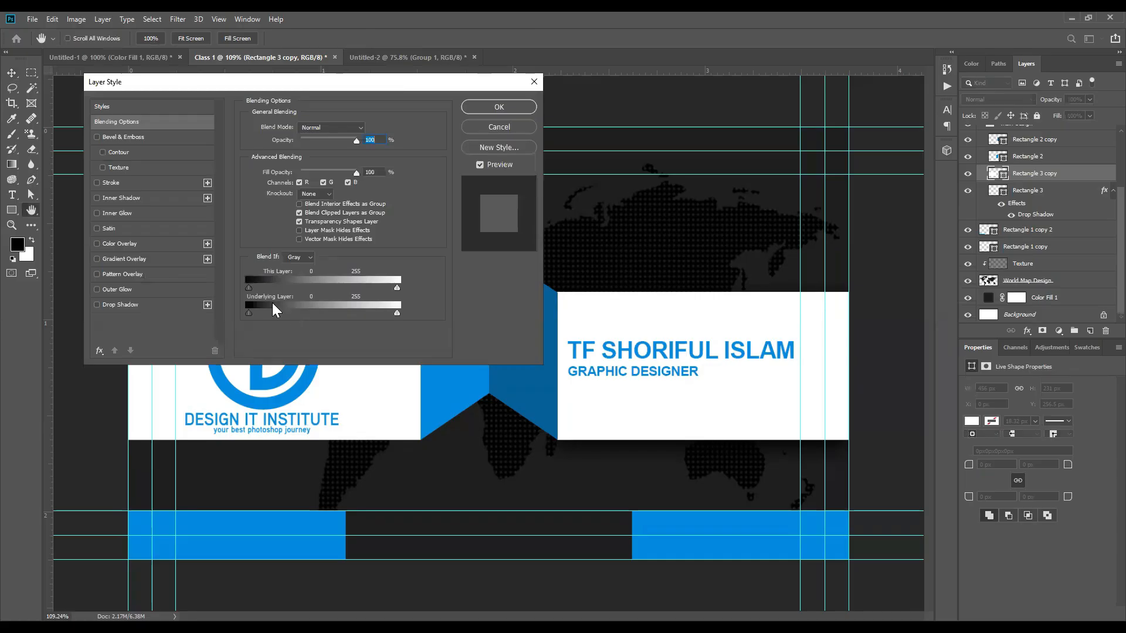
click(117, 304)
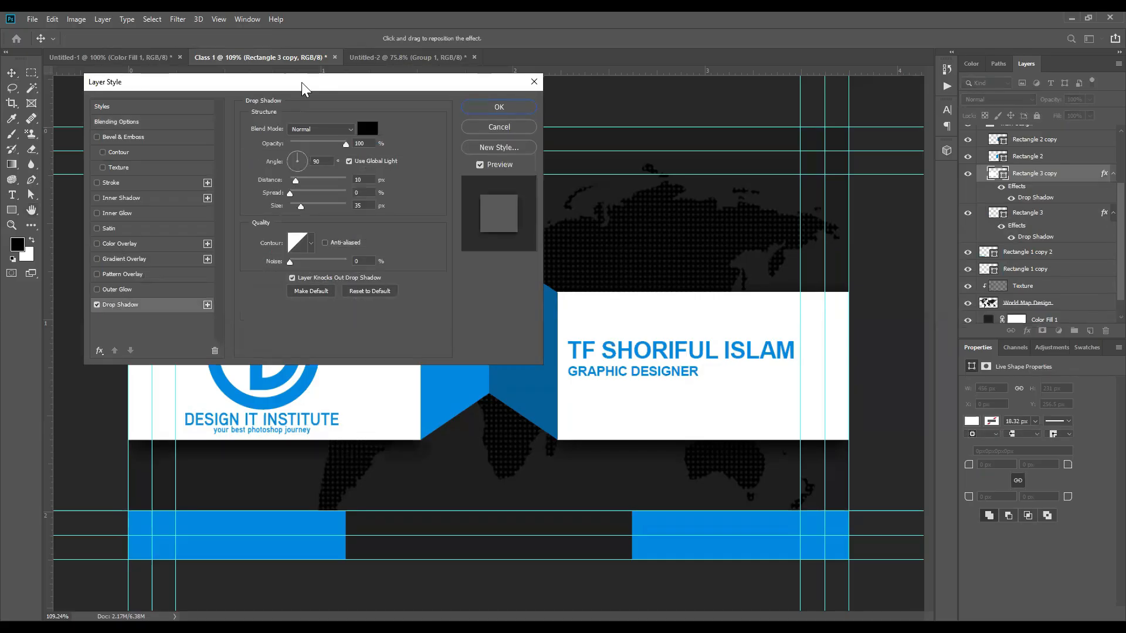
drag(303, 88, 315, 75)
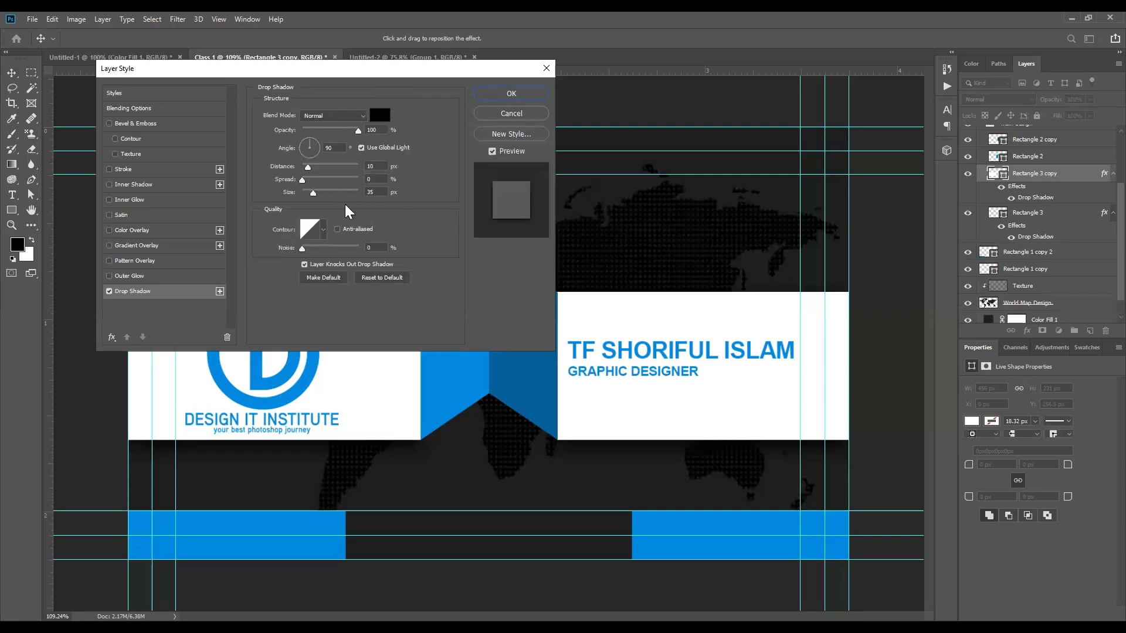
click(511, 94)
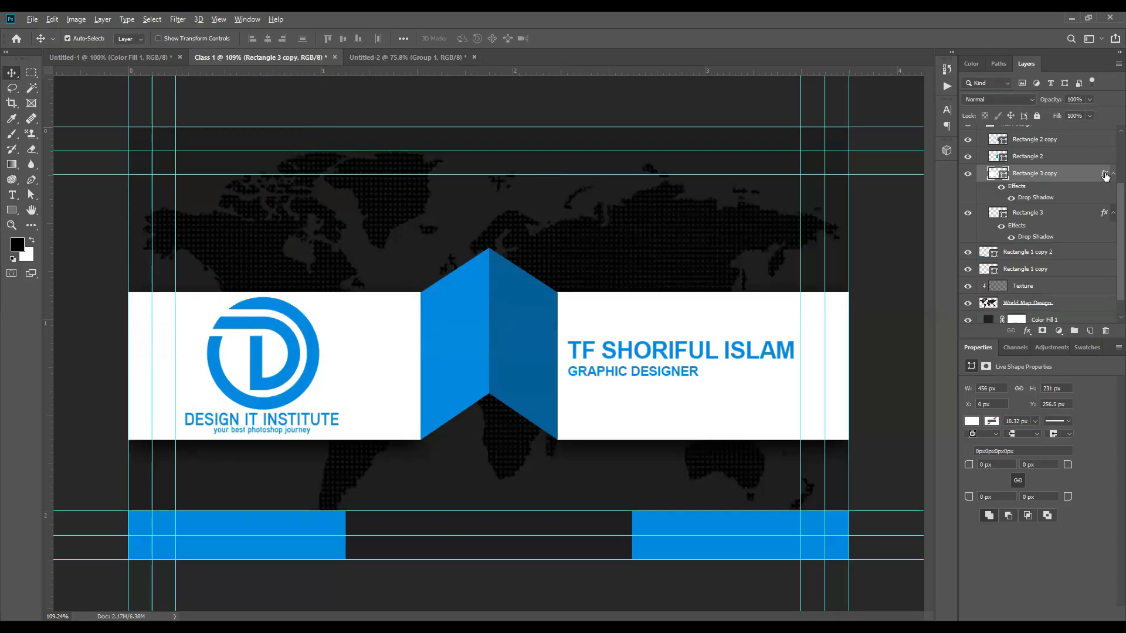
scroll(493, 448, up, 2)
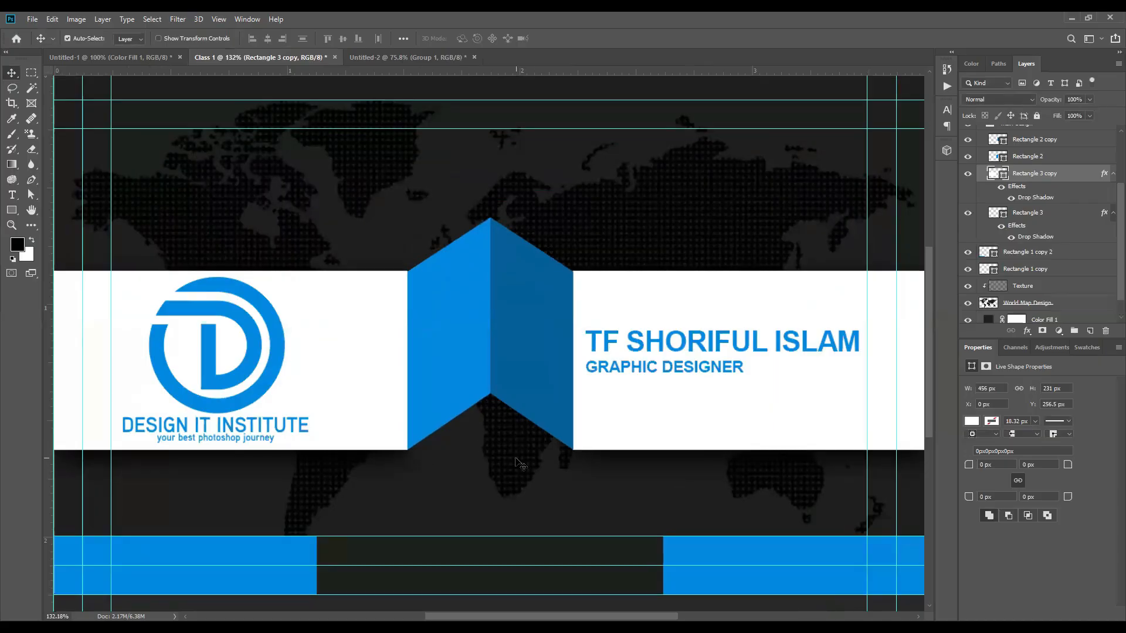
Step: Draw a small ellipse with the Ellipse Tool just below the blue ribbon fold
click(11, 211)
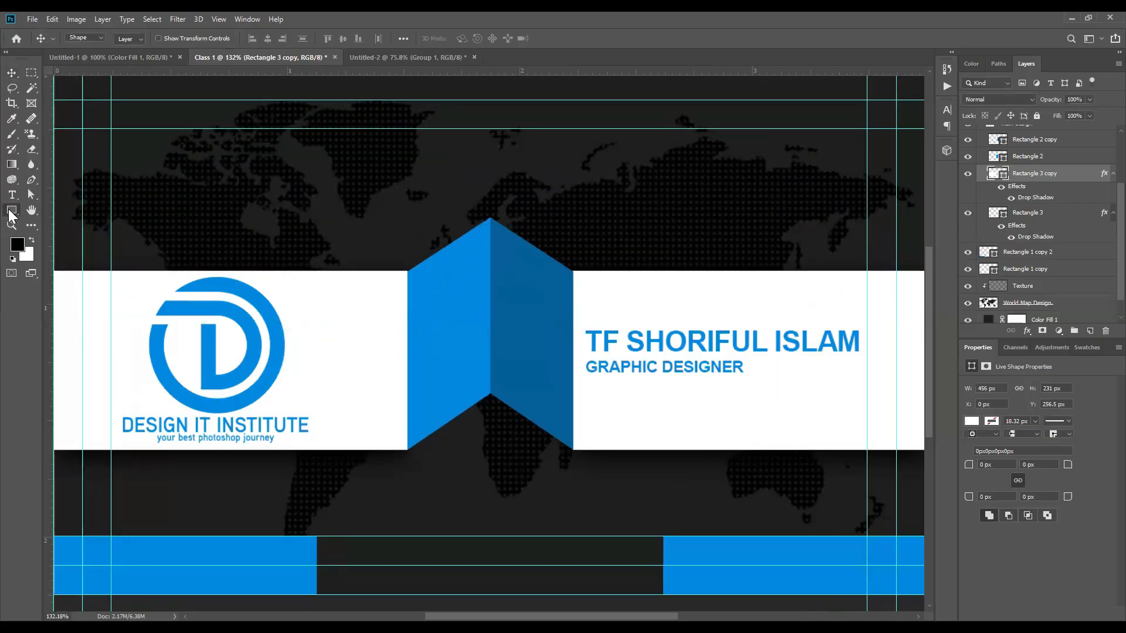
right_click(10, 214)
click(61, 232)
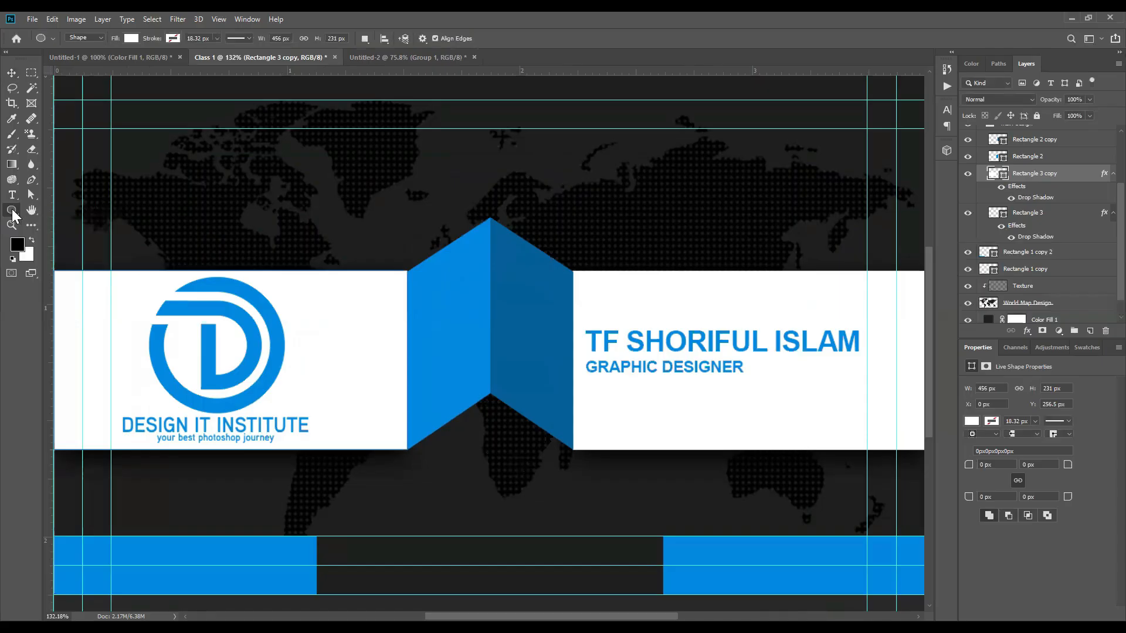
right_click(13, 211)
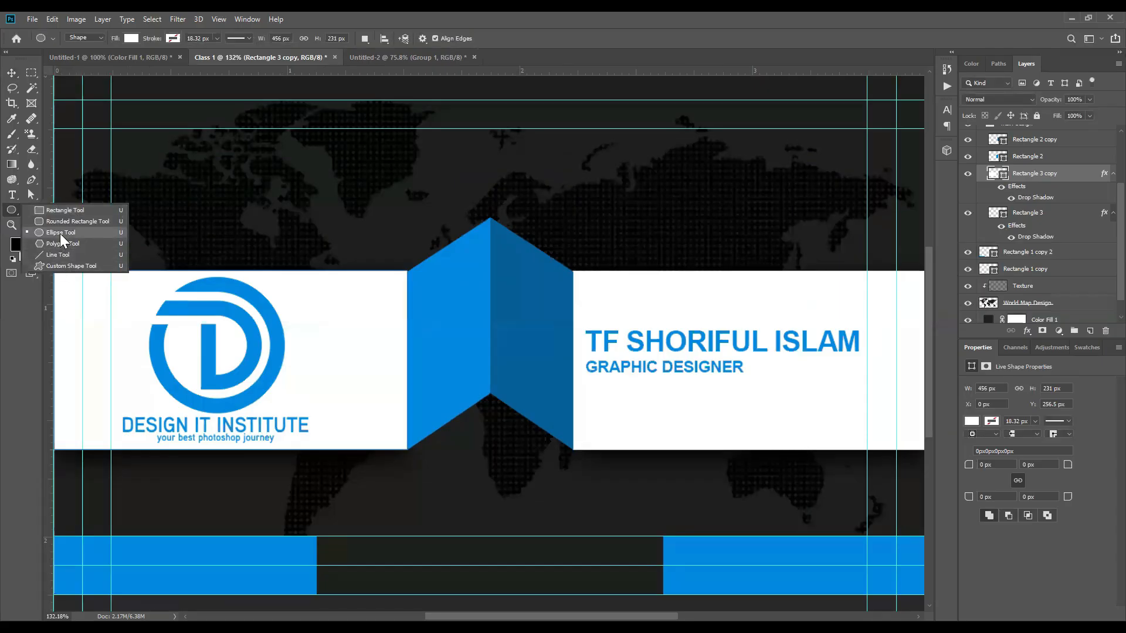
click(61, 233)
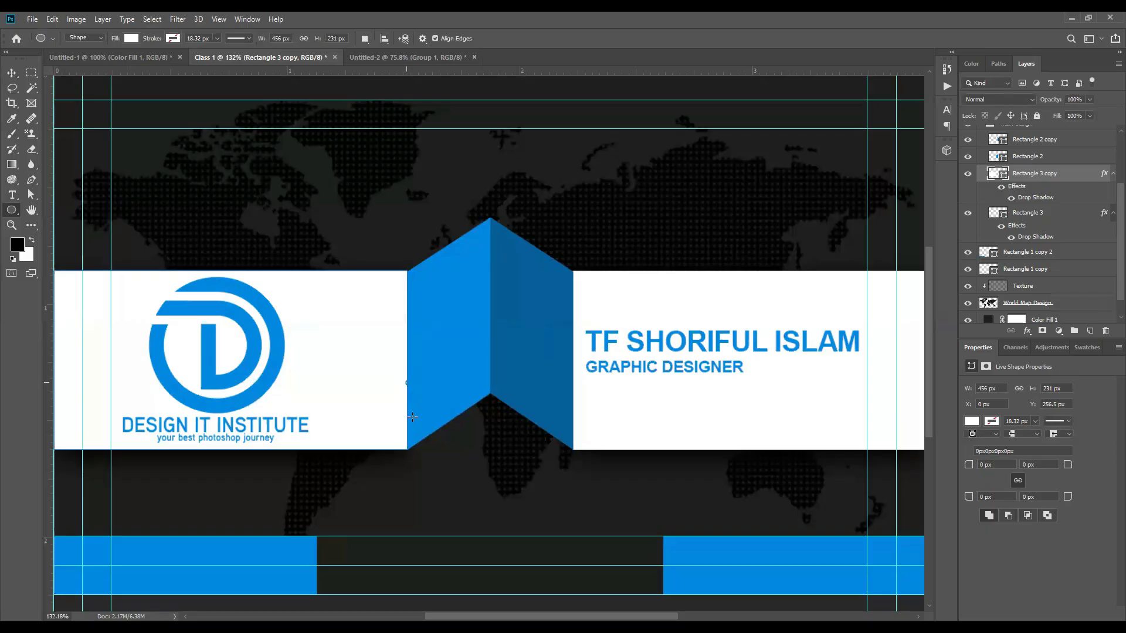
drag(572, 452, 577, 460)
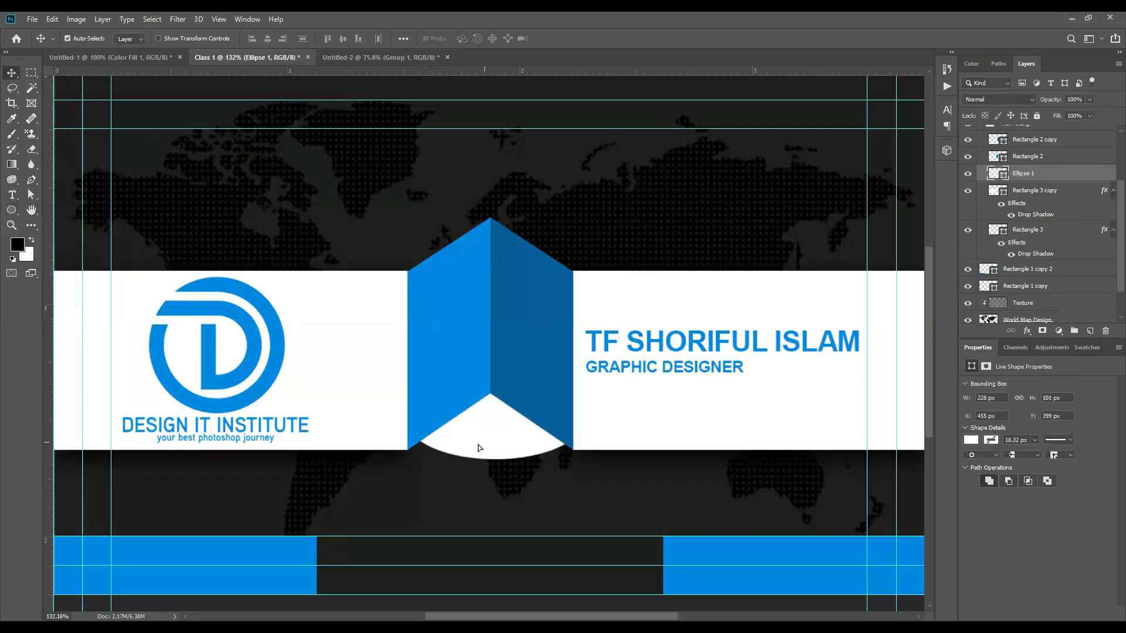
Step: Set the ellipse fill to black and select the Ellipse 1 layer
key(v)
drag(740, 317, 773, 355)
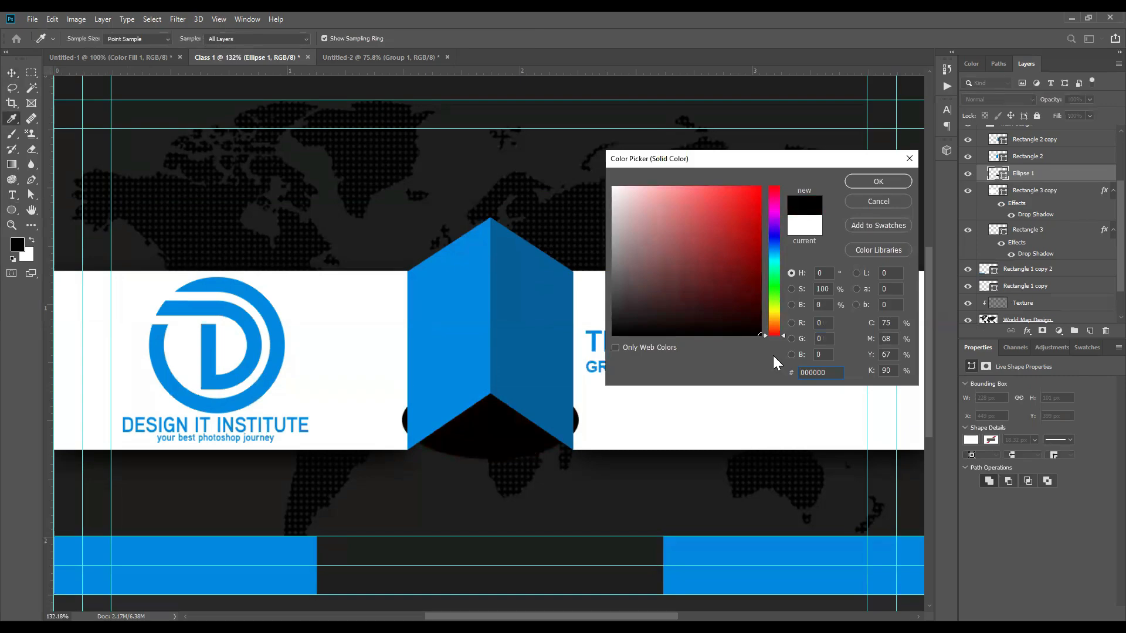
click(870, 183)
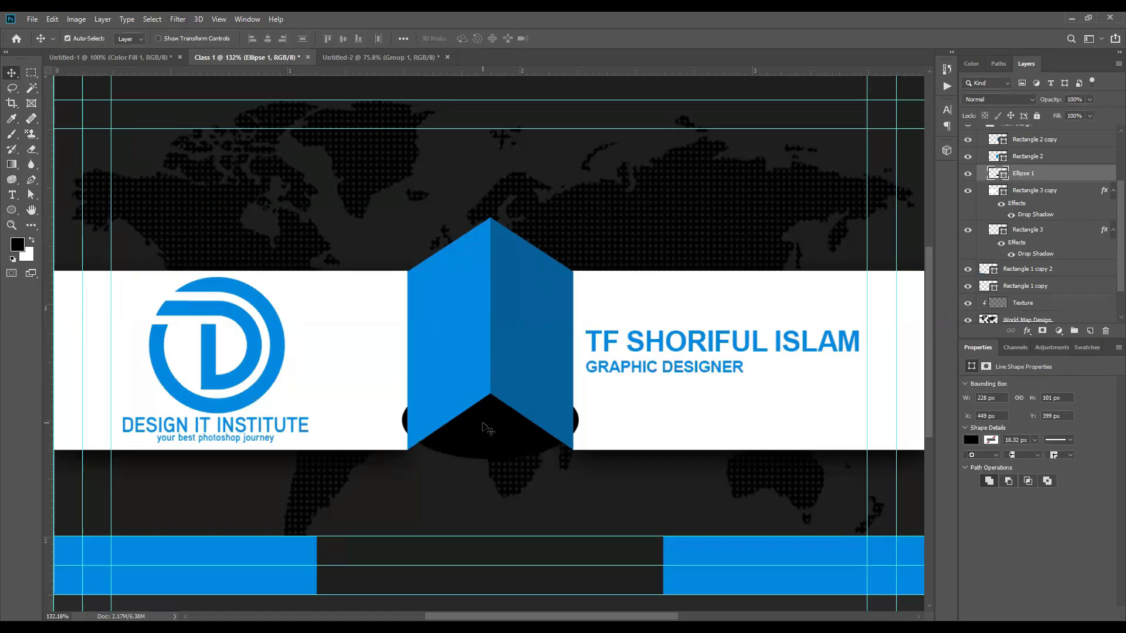
scroll(574, 121, down, 5)
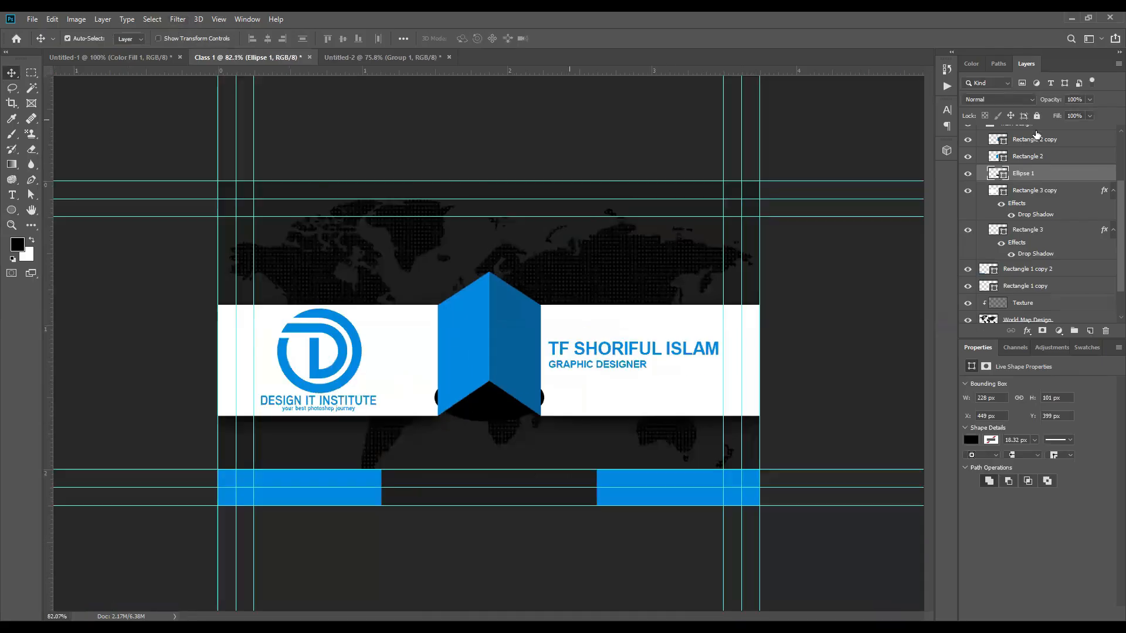
ctrl+click(1032, 173)
scroll(1032, 194, up, 3)
scroll(1030, 170, down, 3)
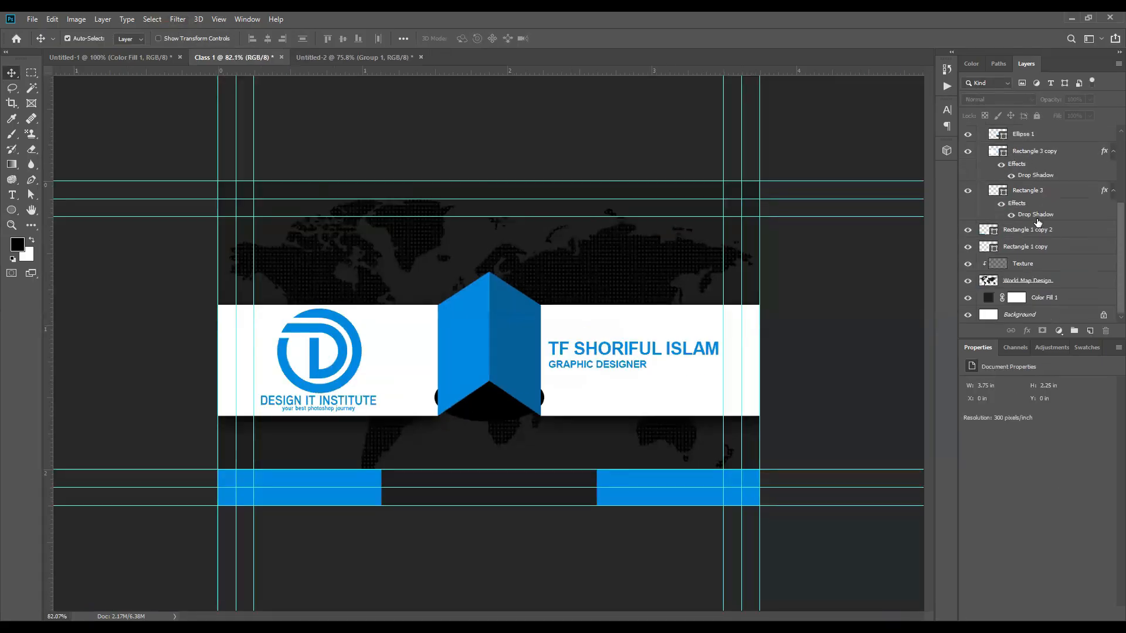
scroll(1035, 264, up, 3)
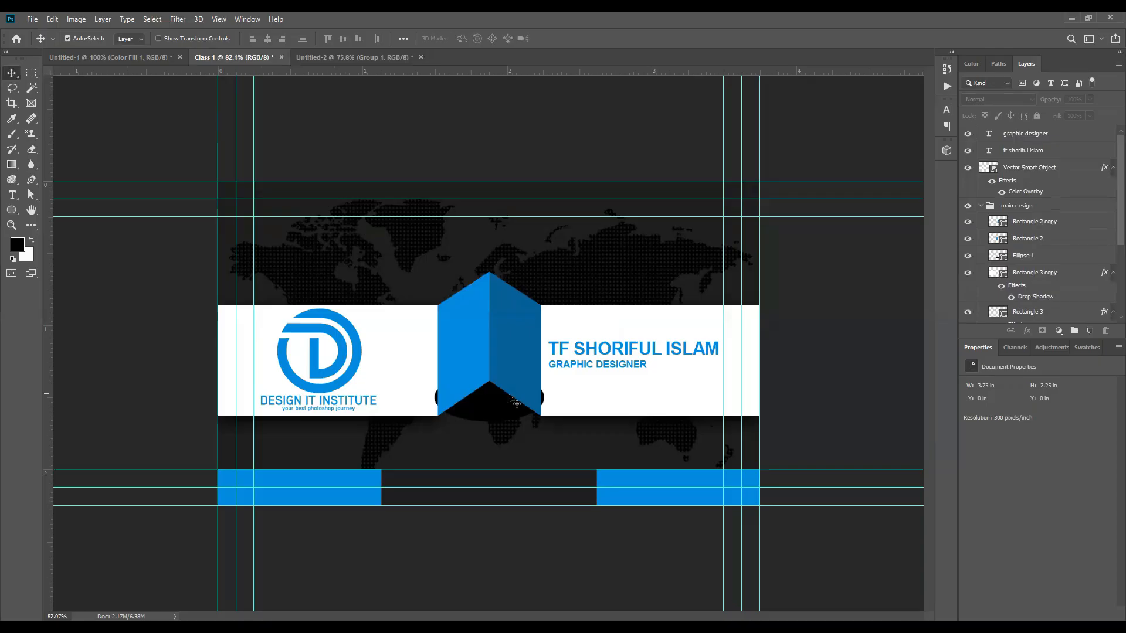
click(996, 255)
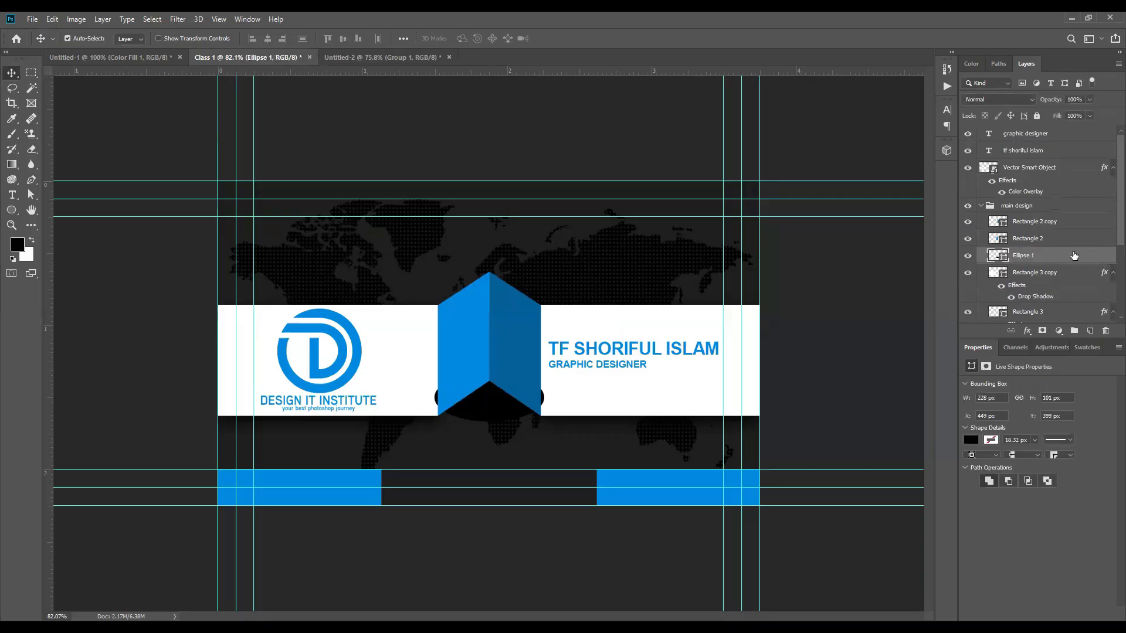
click(177, 18)
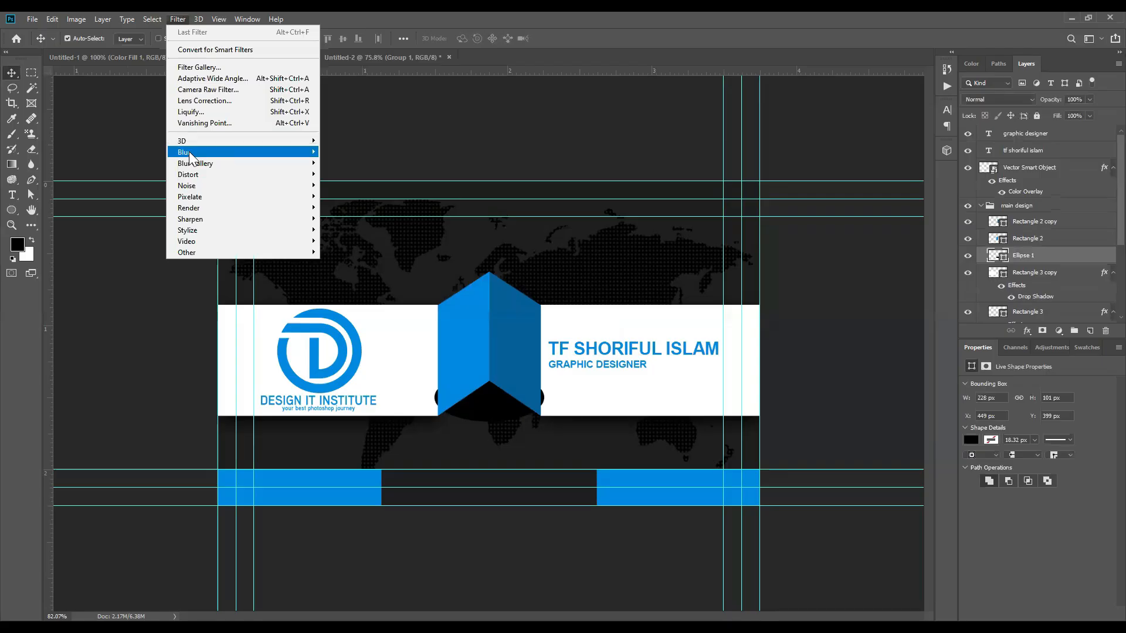
Step: Convert Ellipse 1 to a smart object and apply a Gaussian Blur with 20 px radius
mouse_move(188, 153)
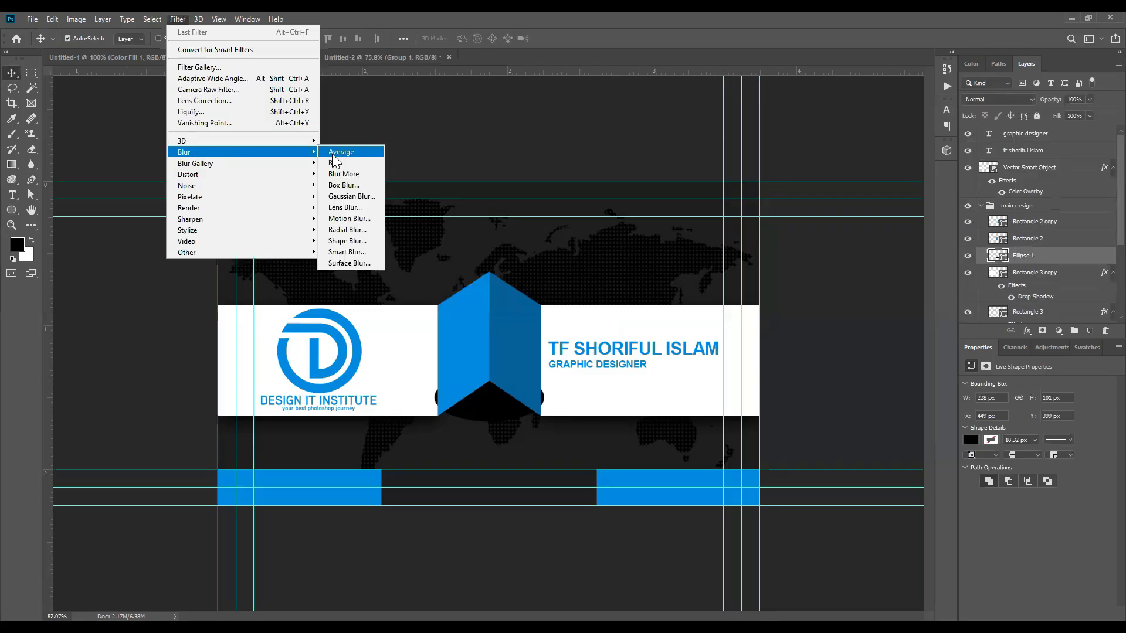
click(337, 196)
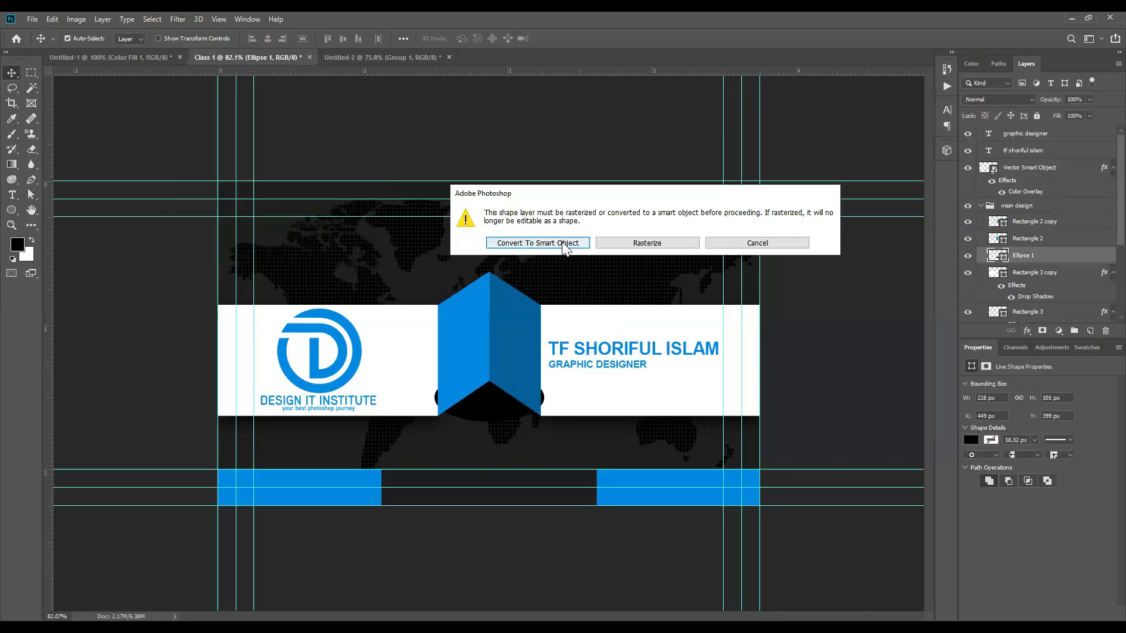
click(562, 242)
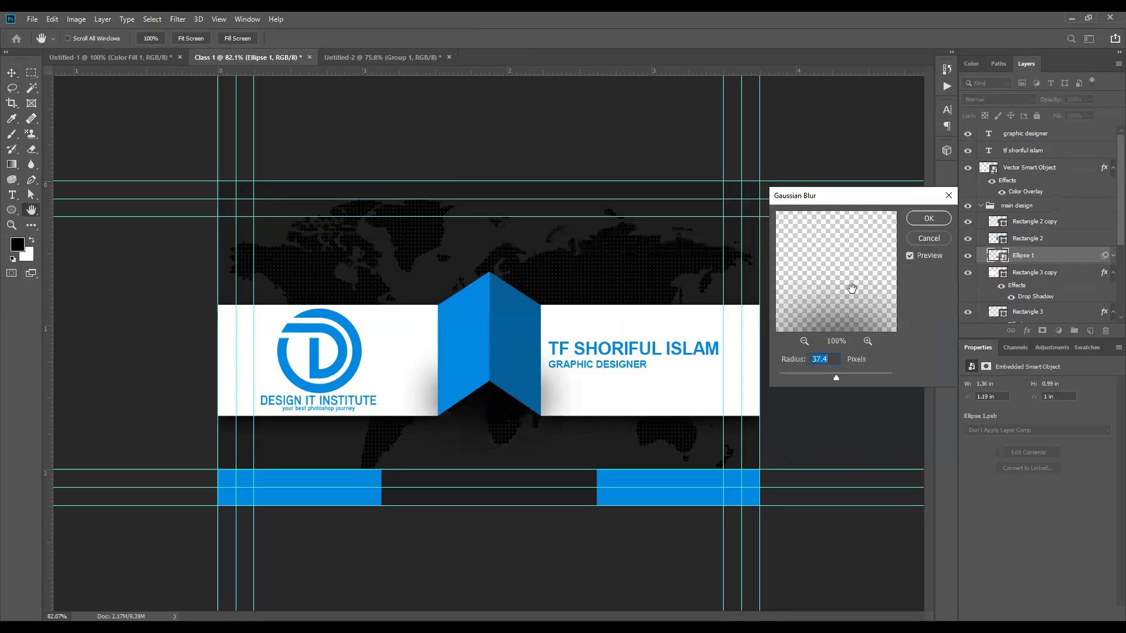
drag(848, 291, 840, 272)
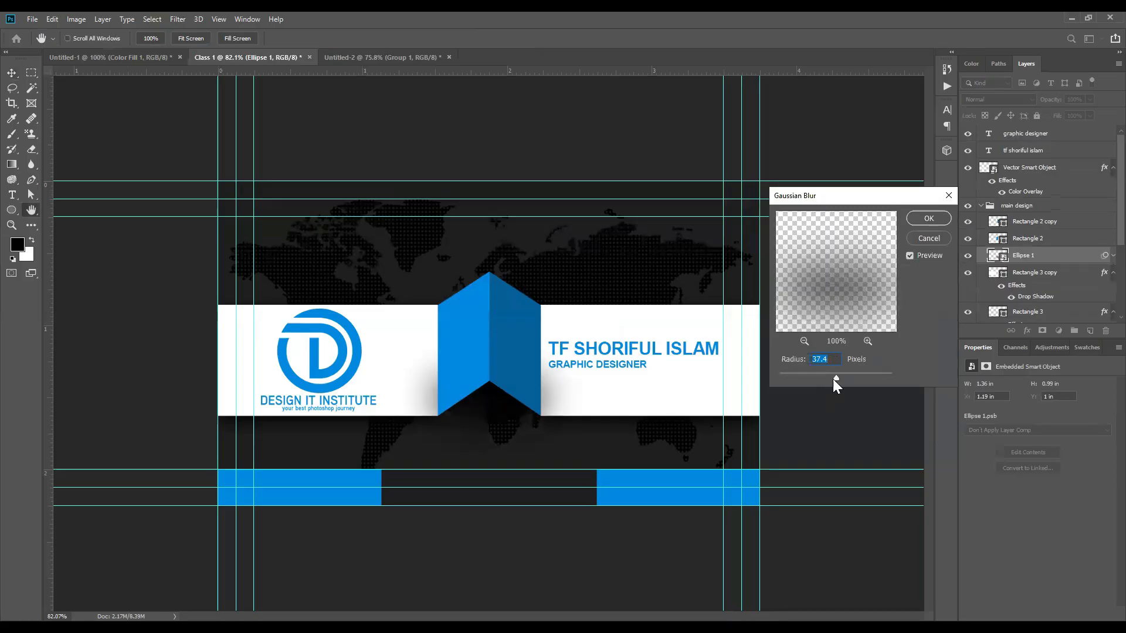
drag(803, 375, 828, 374)
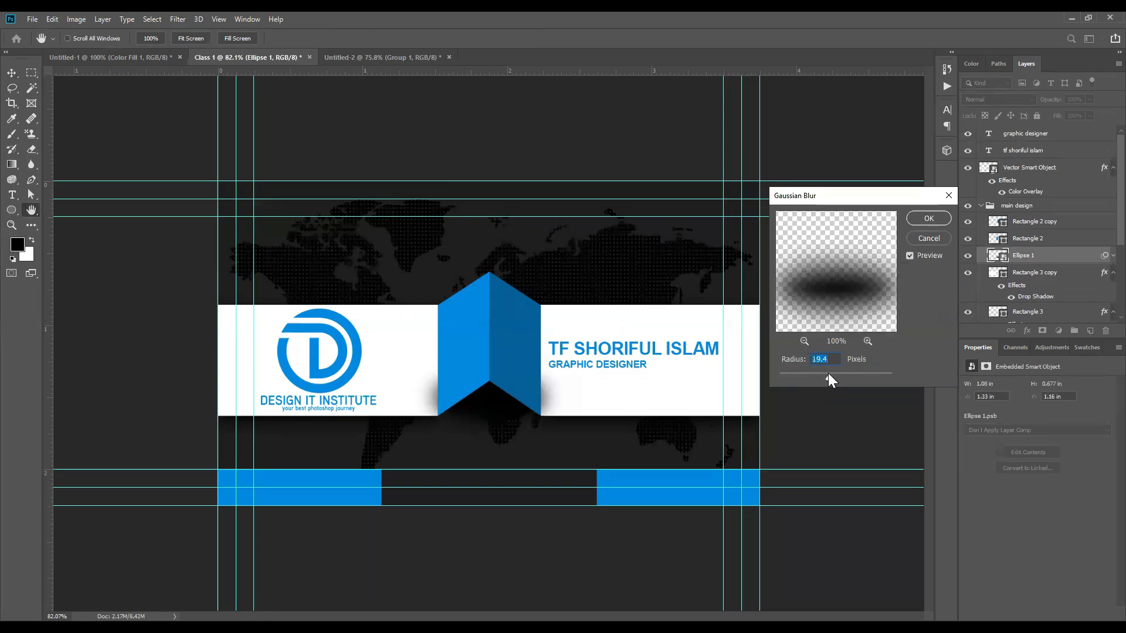
key(Up)
key(Up)
key(Up)
key(Up)
click(926, 218)
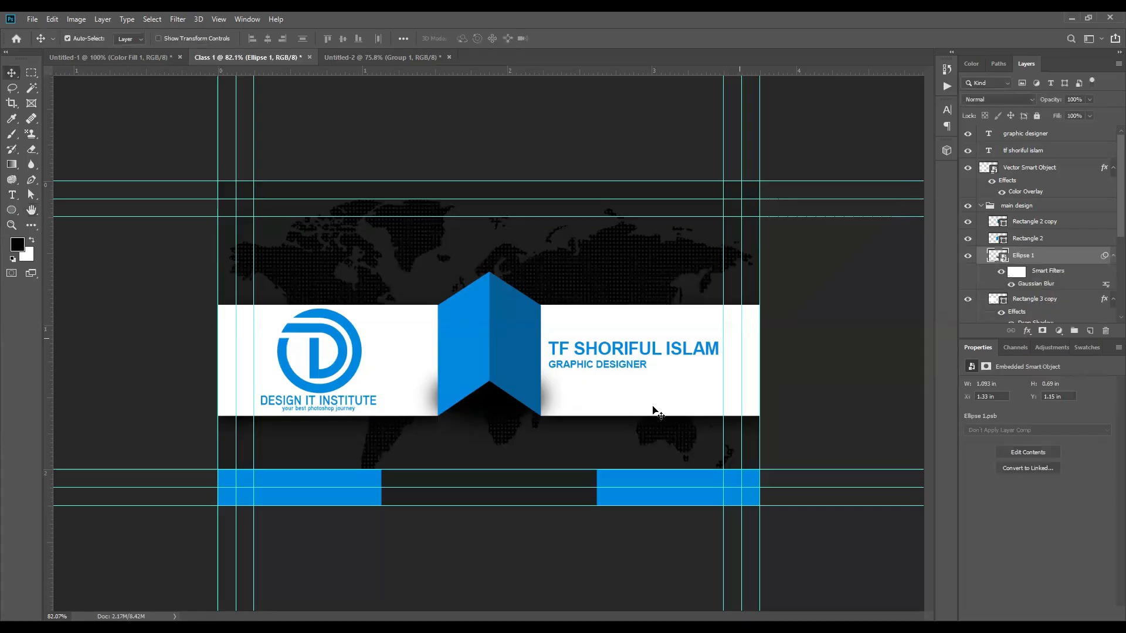
scroll(581, 428, up, 3)
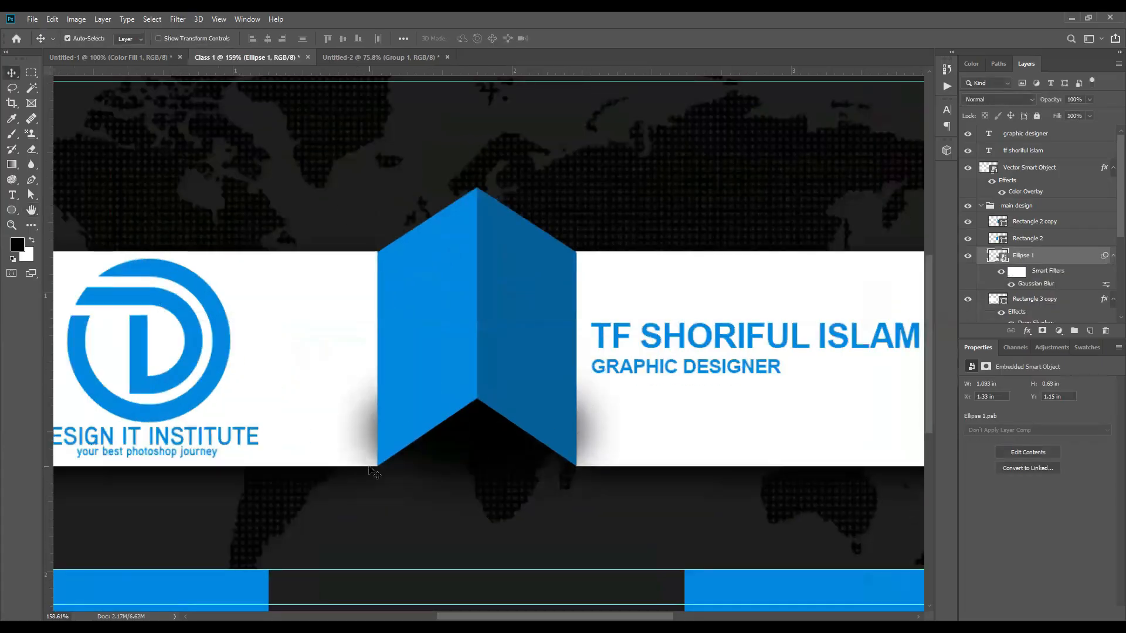
scroll(370, 469, down, 2)
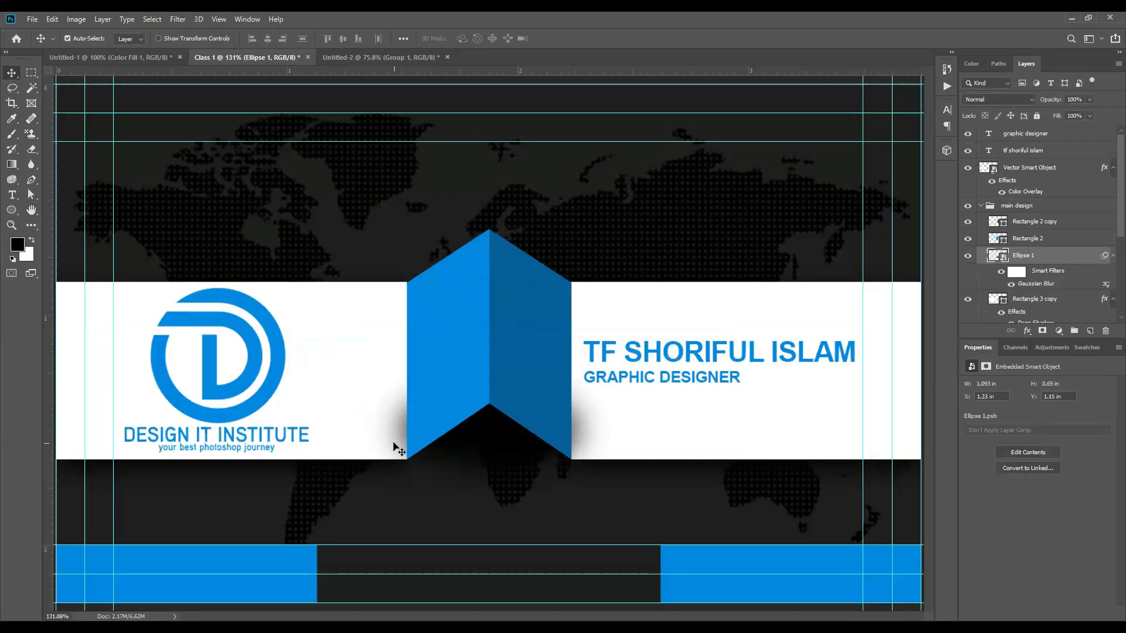
scroll(430, 441, down, 2)
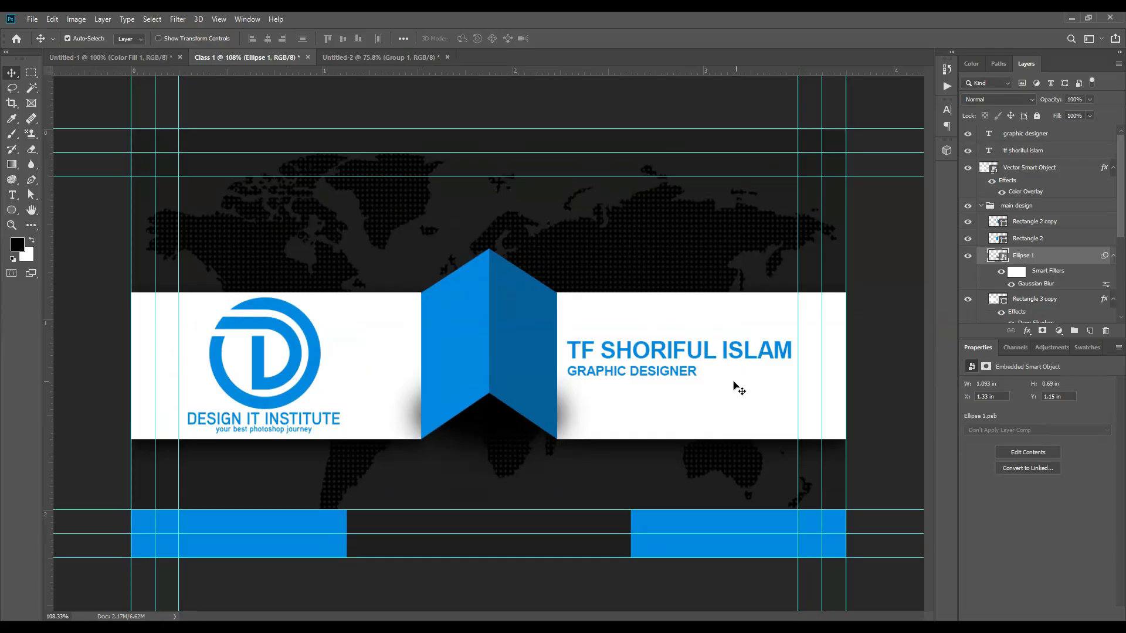
scroll(561, 434, up, 3)
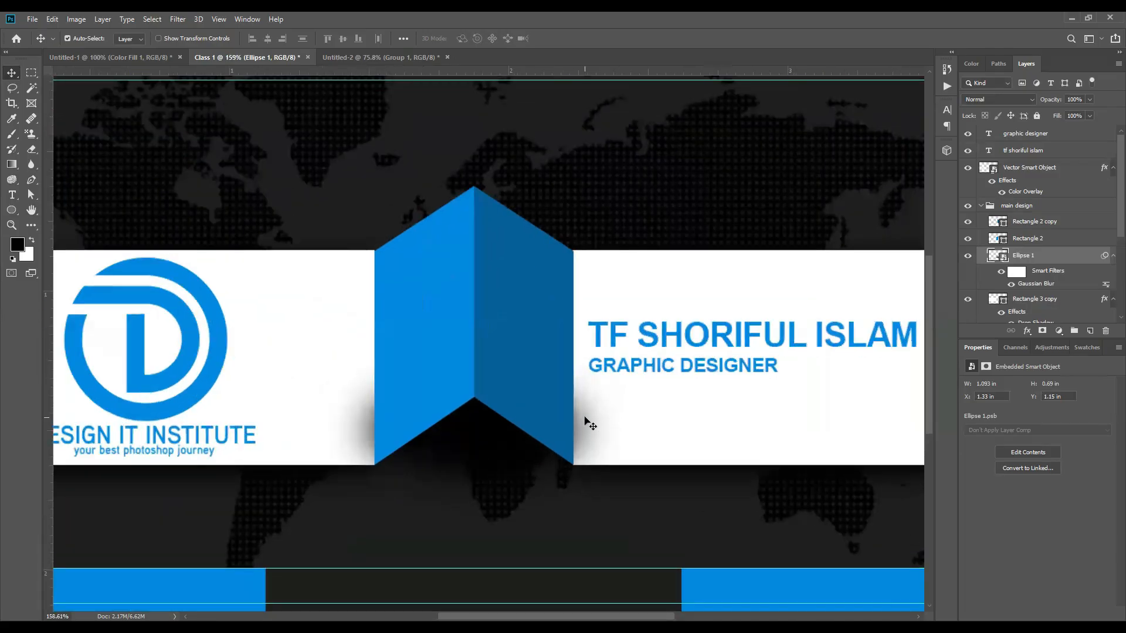
Step: Add a layer mask to Ellipse 1 and choose the Soft Round brush preset
click(1042, 332)
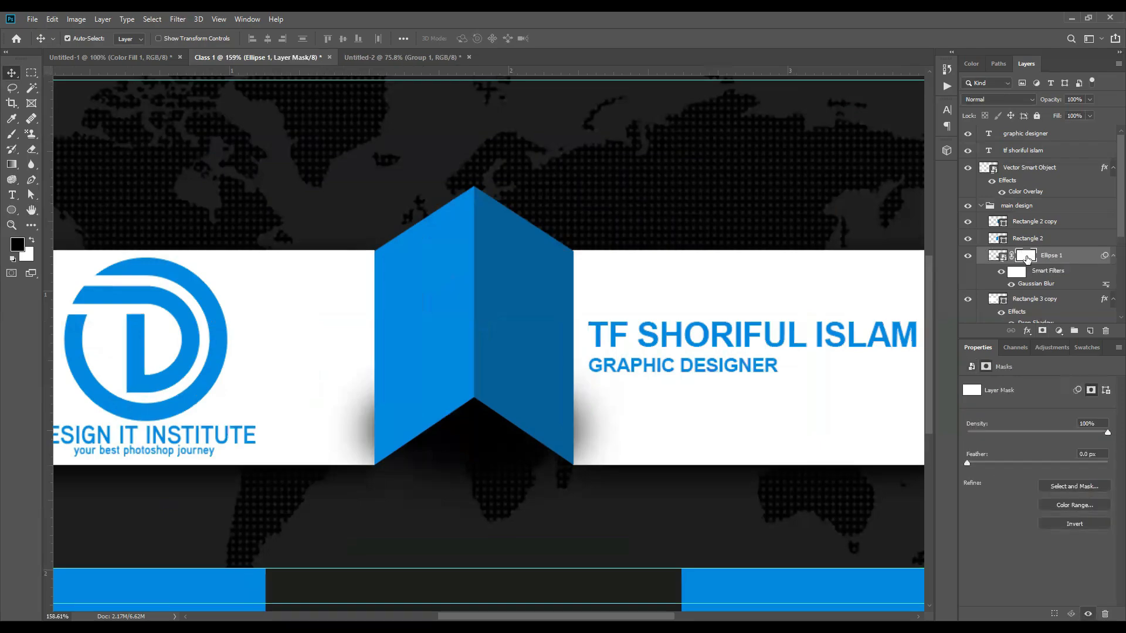
click(13, 136)
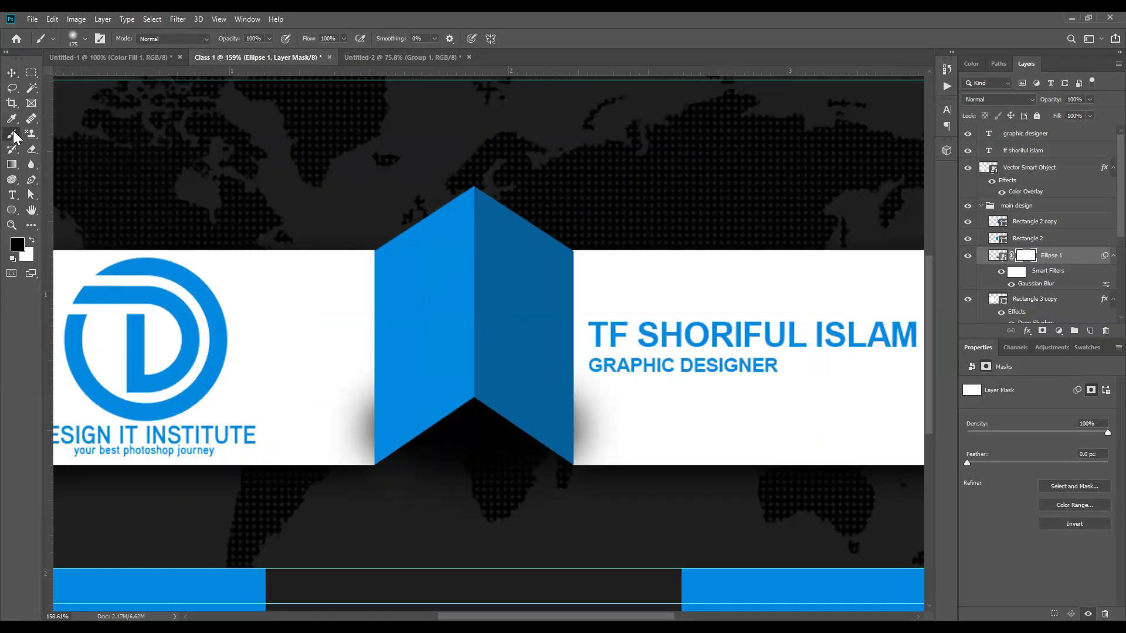
right_click(13, 139)
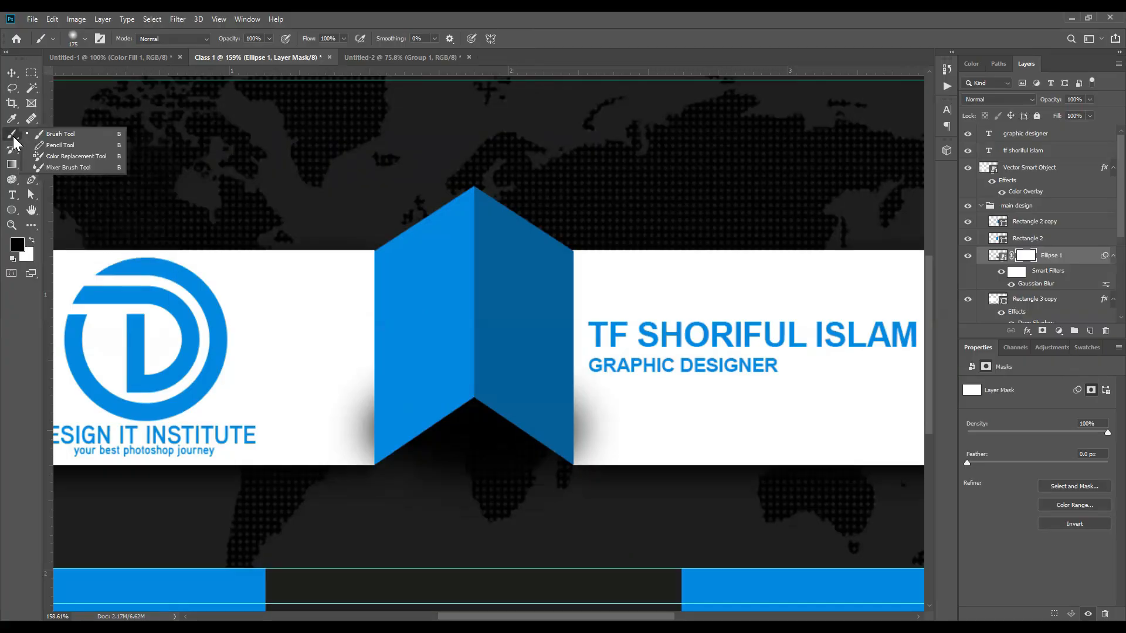
click(58, 134)
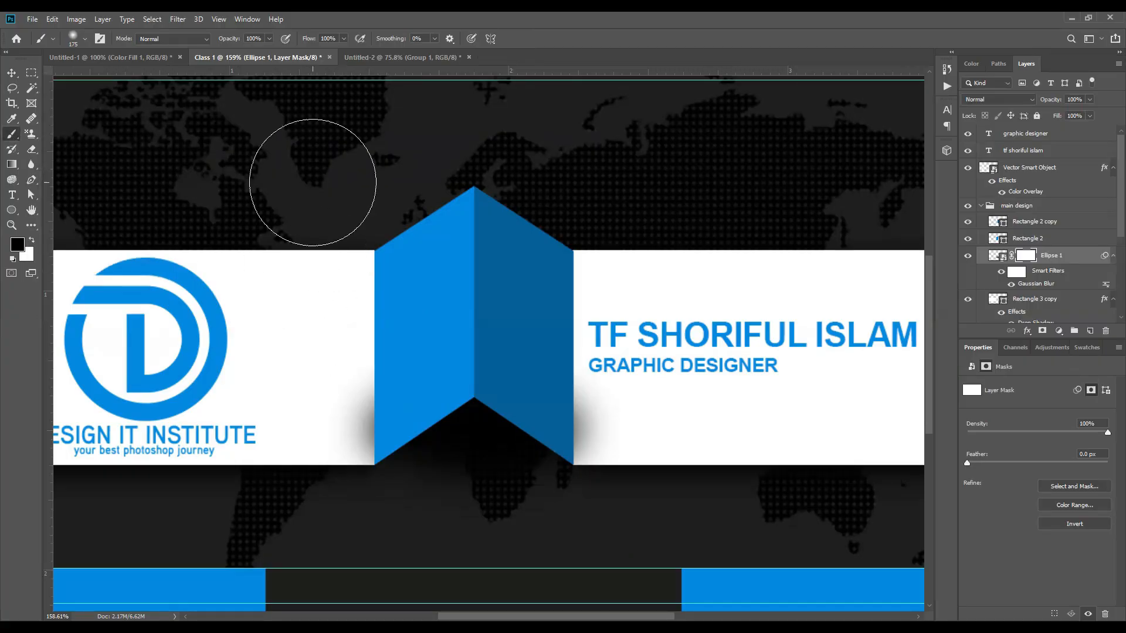
right_click(312, 183)
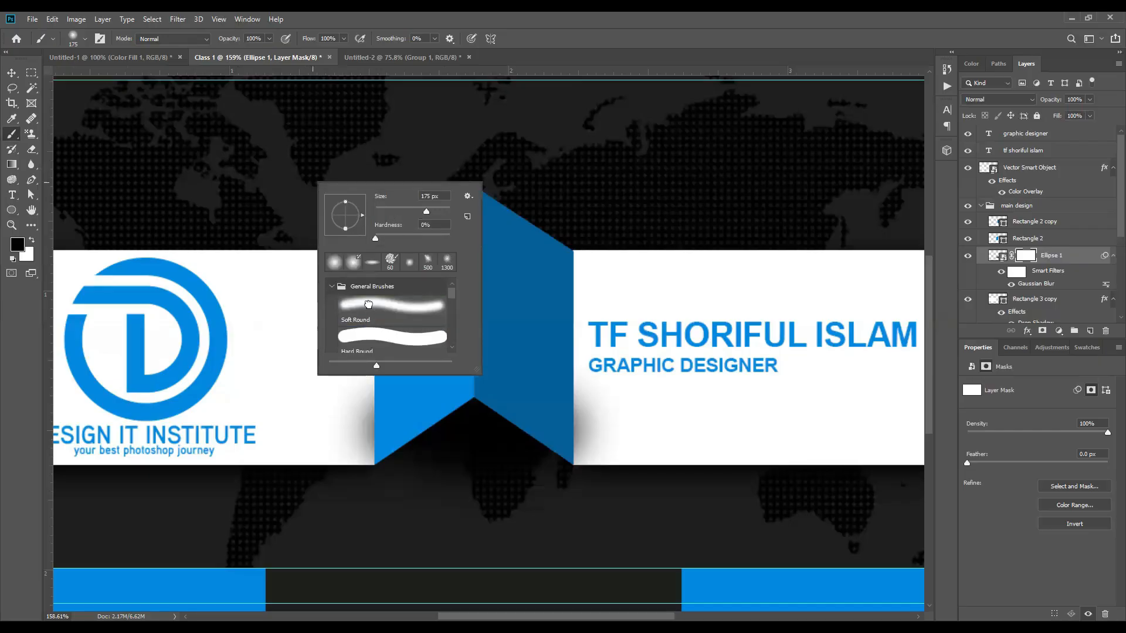
click(369, 304)
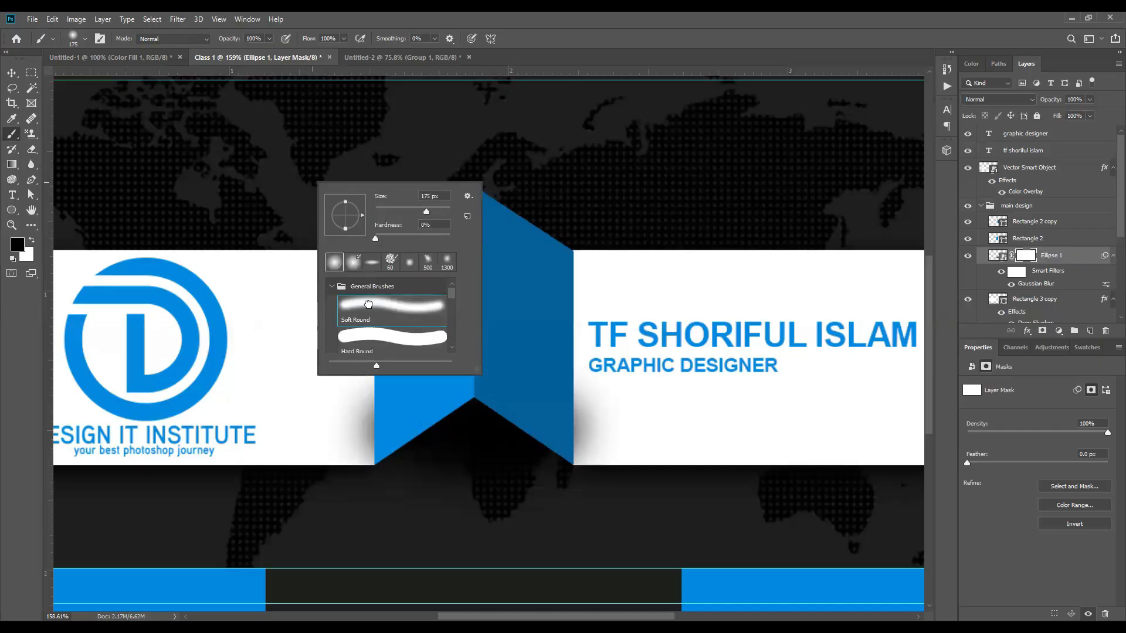
click(619, 33)
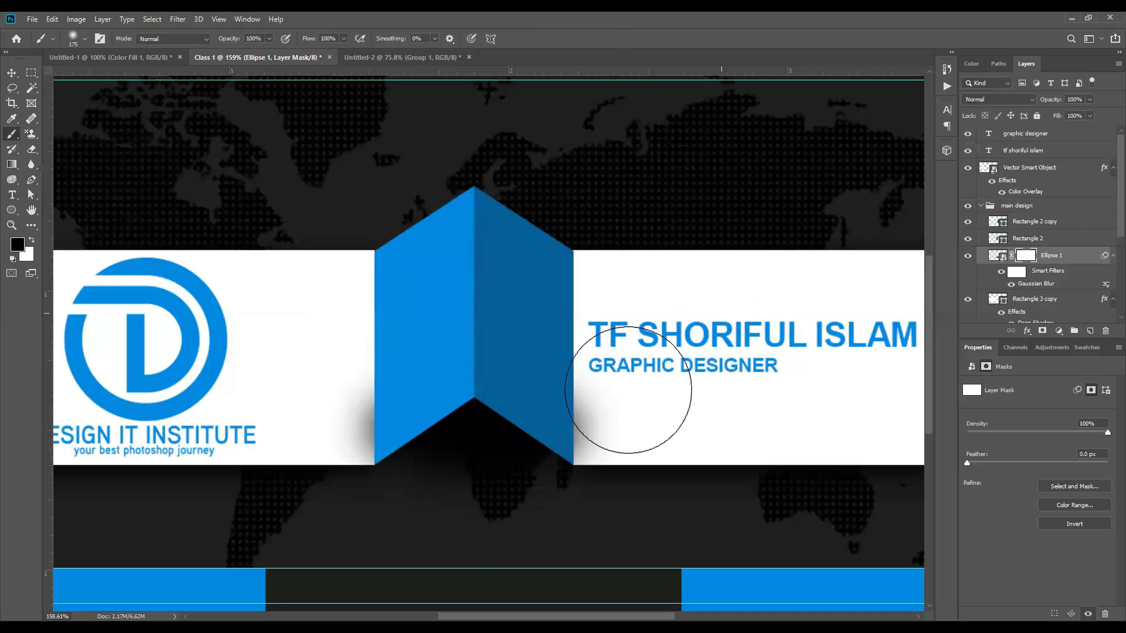
Step: With a 40 px brush, paint the mask to hide the shadow left and right of the ribbon
drag(623, 403, 621, 467)
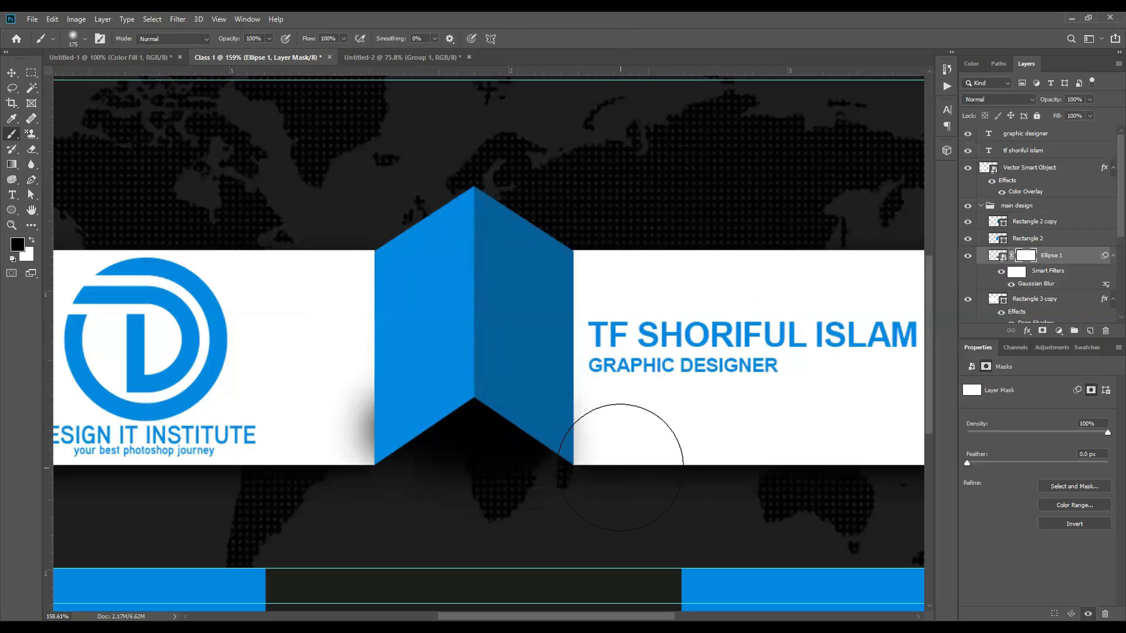
key(v)
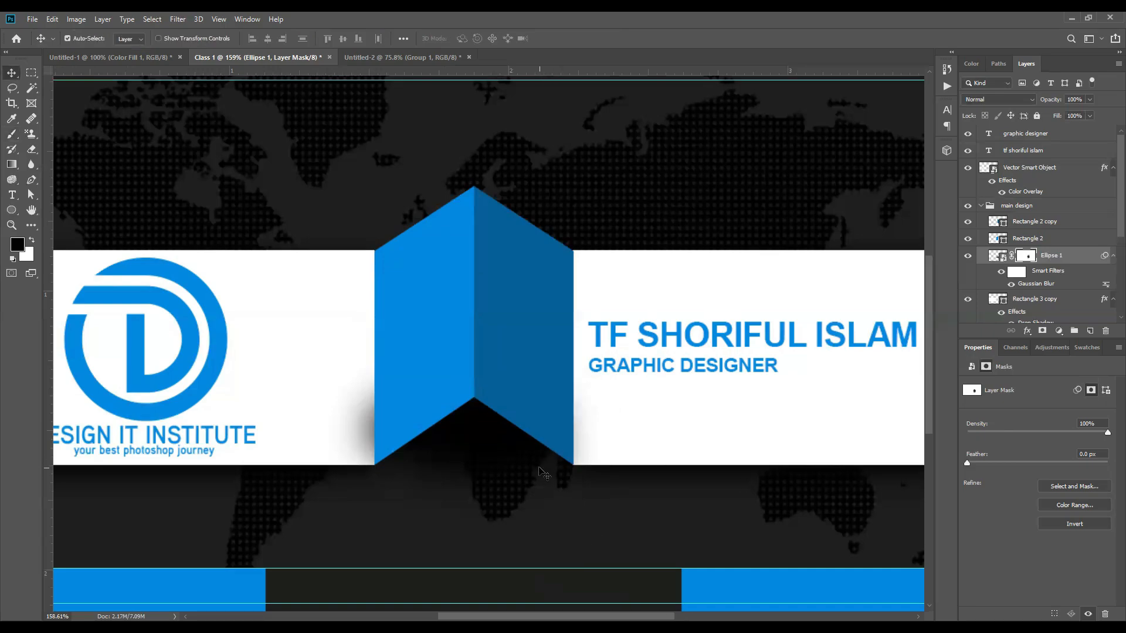
key(ctrl+z)
click(11, 131)
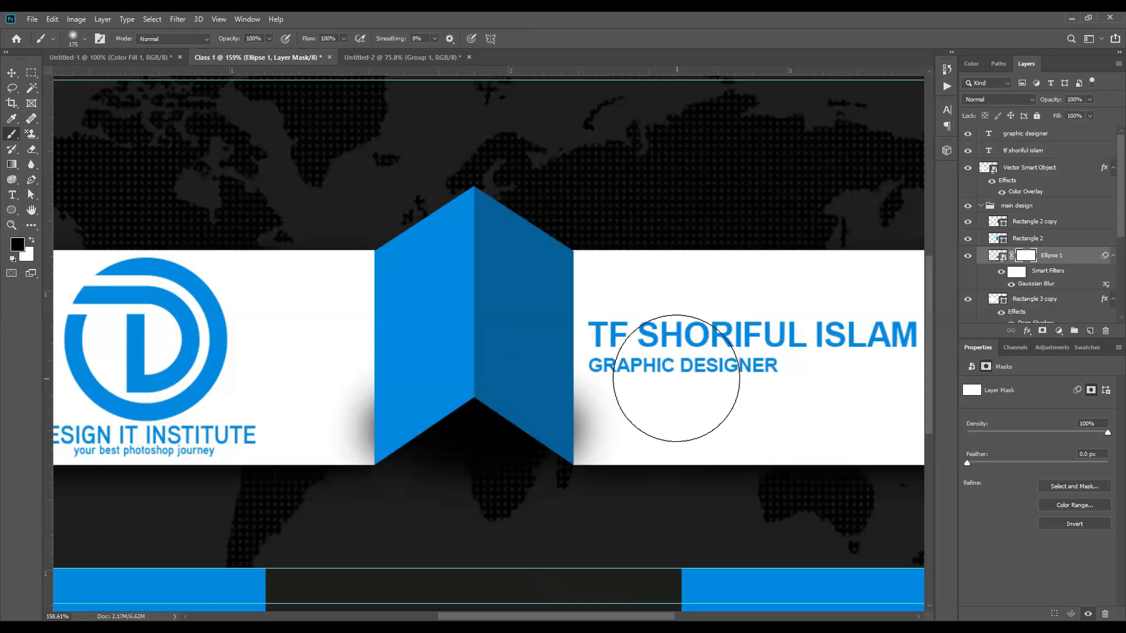
key(bracketleft)
key(bracketleft)
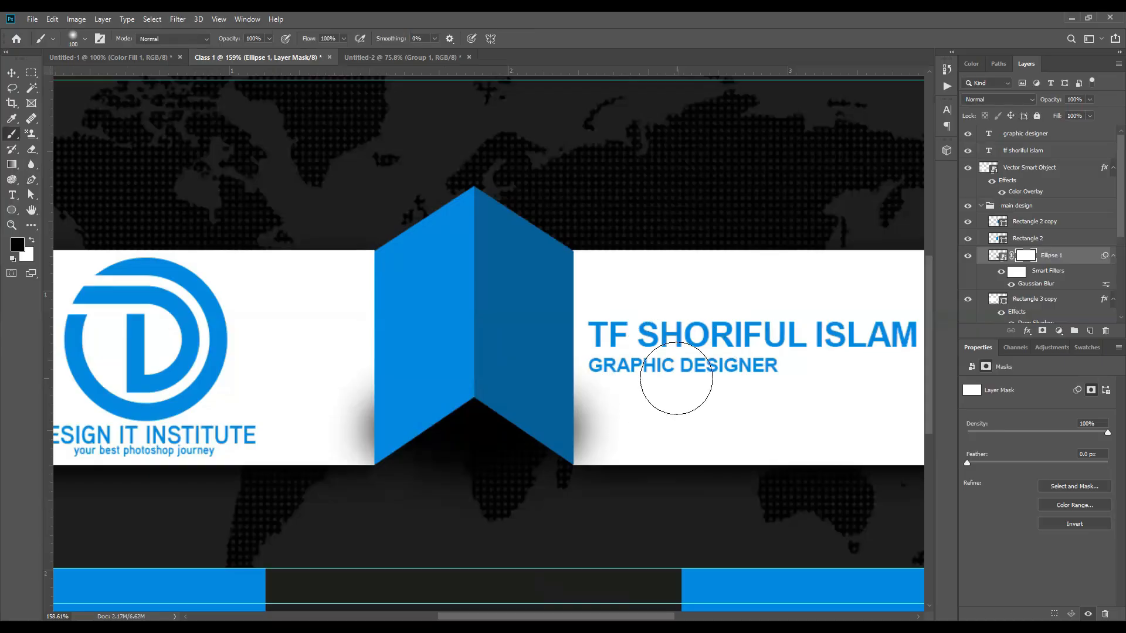
key(bracketleft)
key(bracketleft)
key(bracketleft)
key(bracketleft)
key(bracketleft)
key(bracketleft)
key(bracketright)
key(bracketright)
key(bracketright)
key(bracketright)
key(bracketright)
key(bracketright)
key(bracketright)
key(bracketright)
key(bracketright)
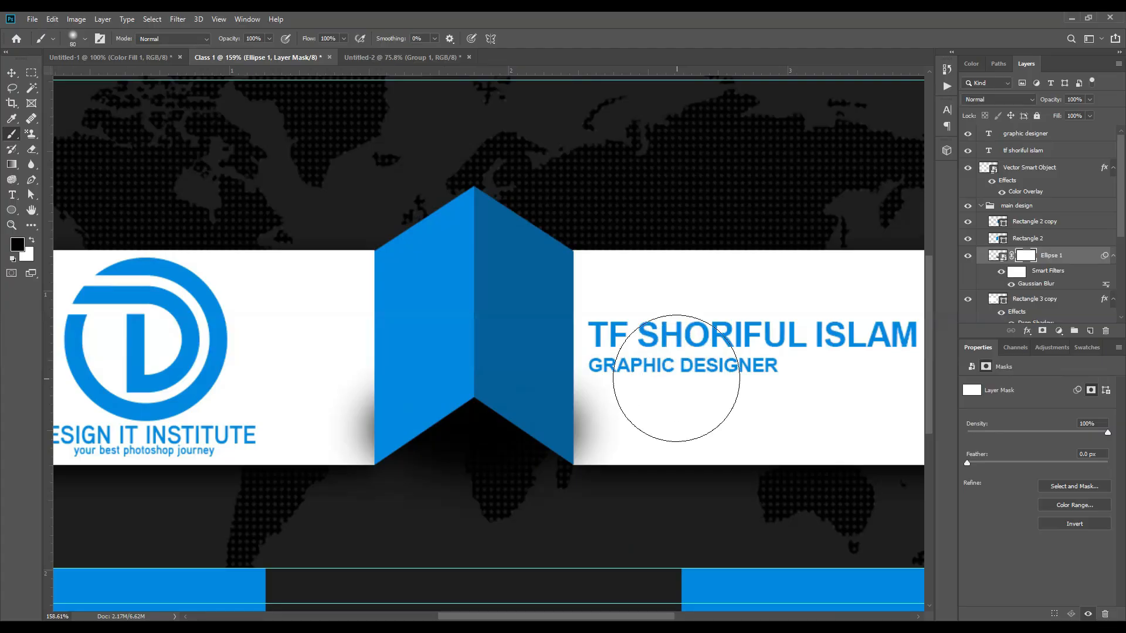
key(bracketright)
key(bracketright)
key(bracketright)
key(bracketright)
key(bracketright)
key(bracketleft)
key(bracketleft)
key(bracketleft)
key(bracketleft)
key(bracketleft)
key(bracketleft)
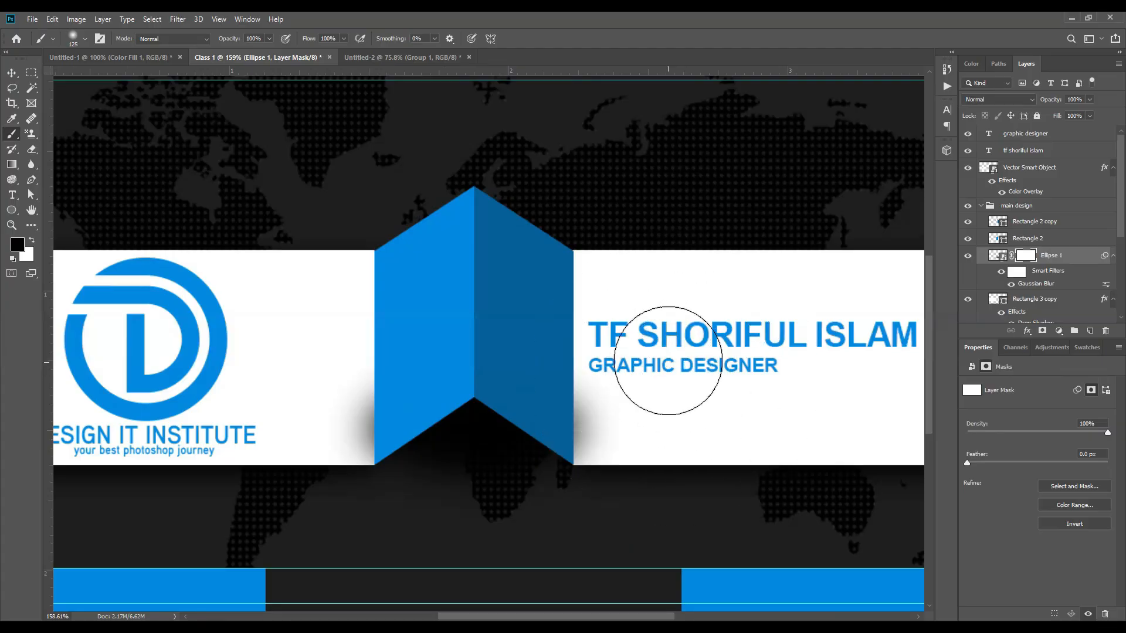
key(bracketleft)
key(bracketleft)
key(bracketleft)
key(bracketleft)
key(bracketleft)
key(bracketleft)
key(bracketleft)
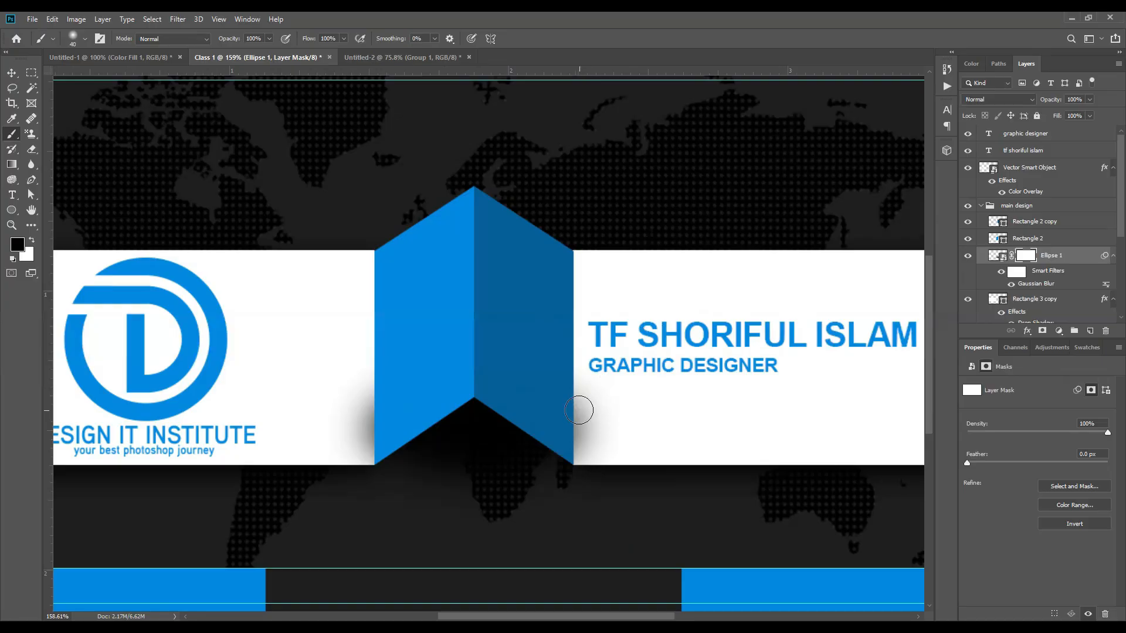
mouse_move(572, 407)
mouse_down()
mouse_move(593, 402)
mouse_move(573, 432)
mouse_up()
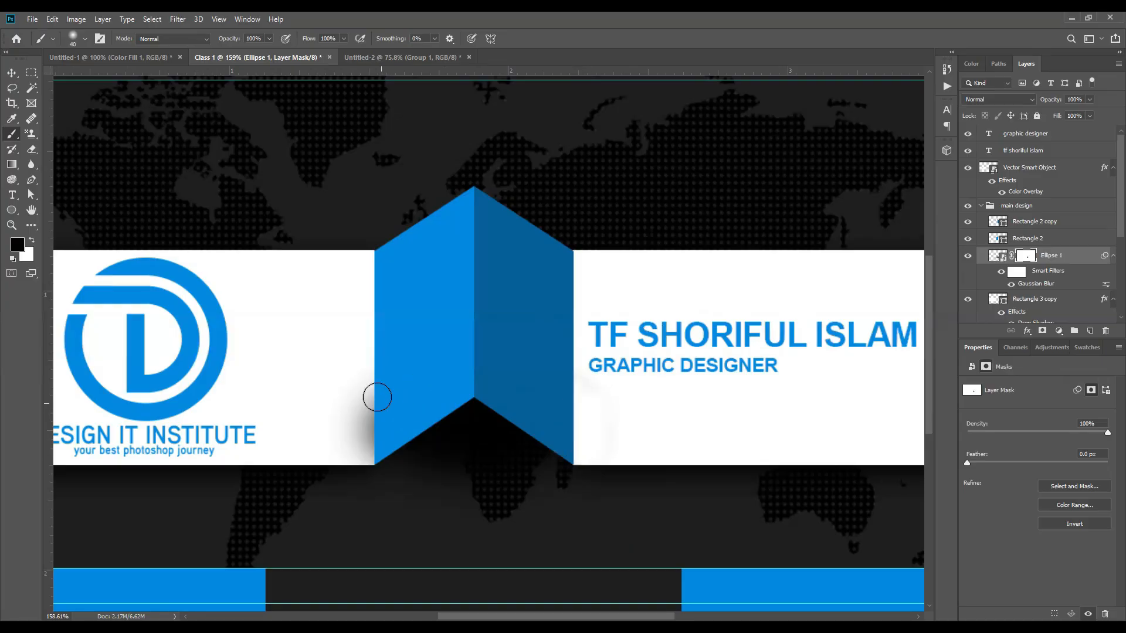
mouse_move(377, 398)
mouse_down()
mouse_move(360, 450)
mouse_move(340, 438)
mouse_move(333, 448)
mouse_up()
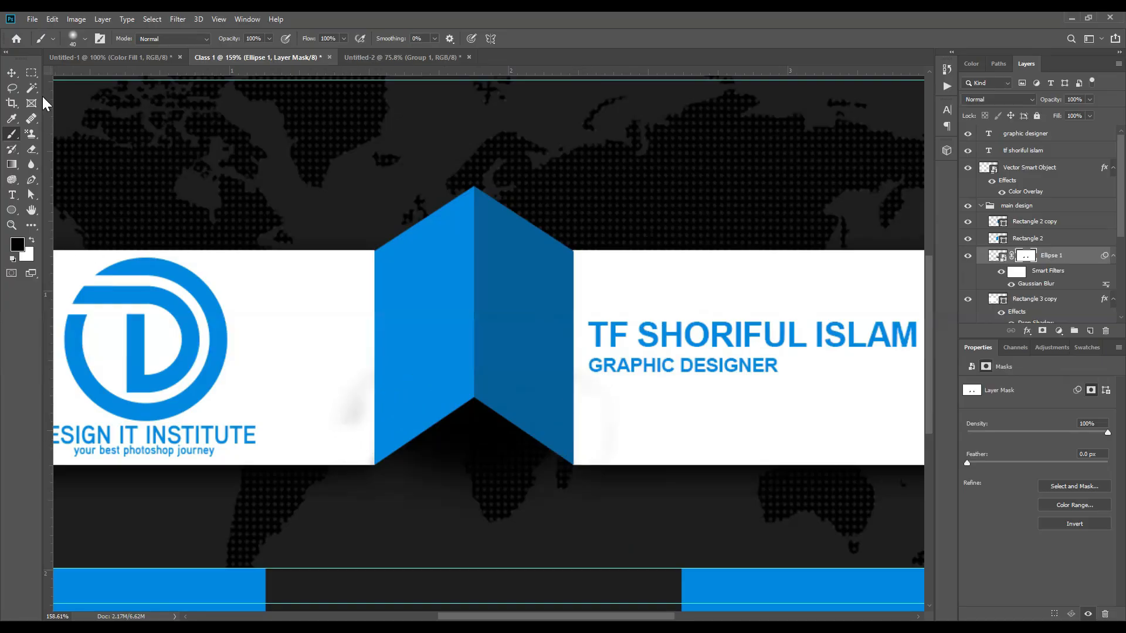
Step: Move Ellipse 1 below Rectangle 1 copy 2 in the layer stack
key(v)
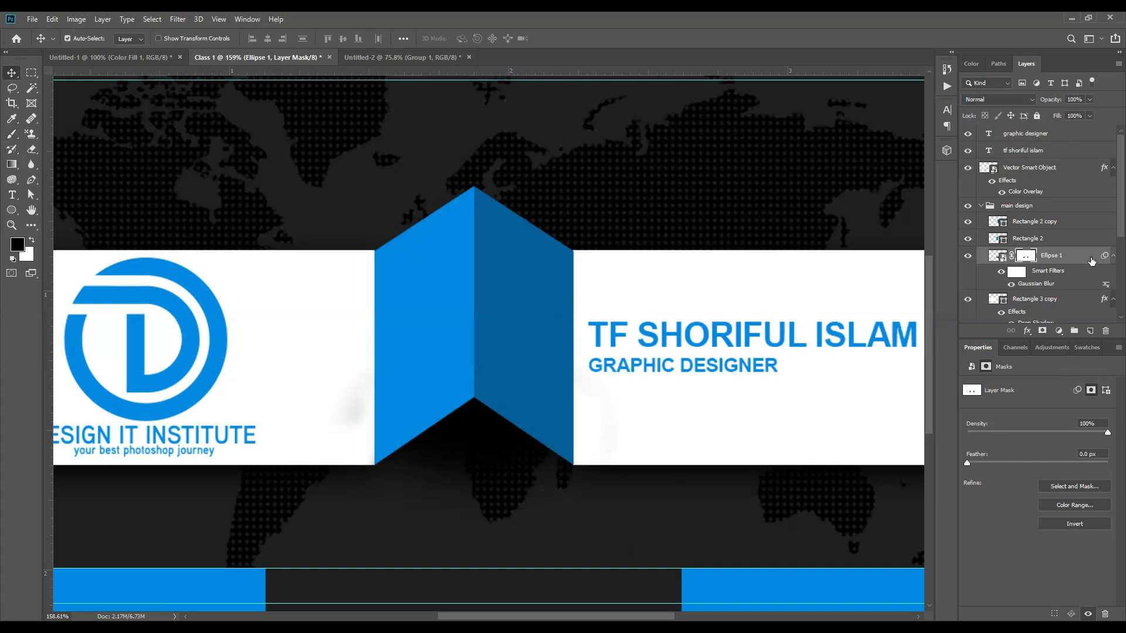
scroll(1091, 261, down, 2)
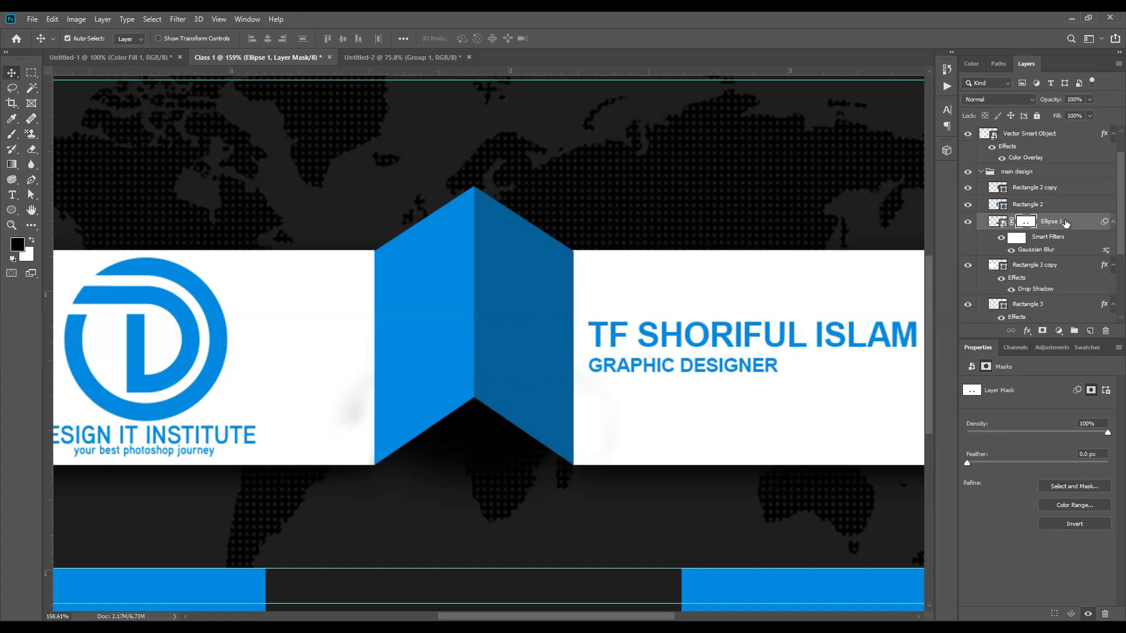
drag(1066, 223, 1065, 196)
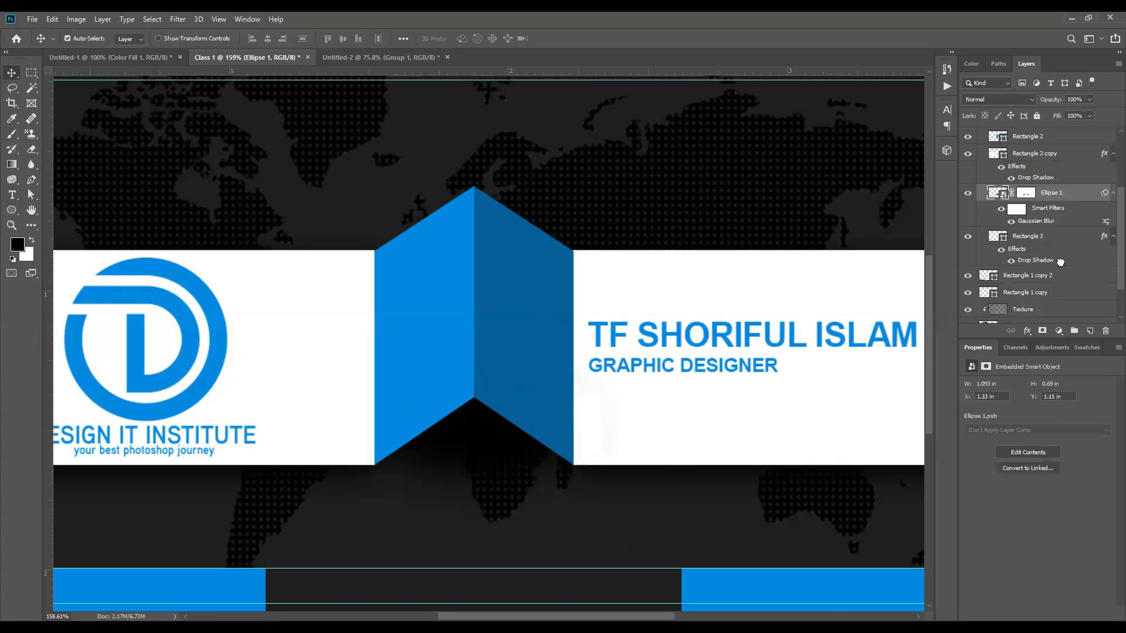
drag(1060, 262, 1058, 283)
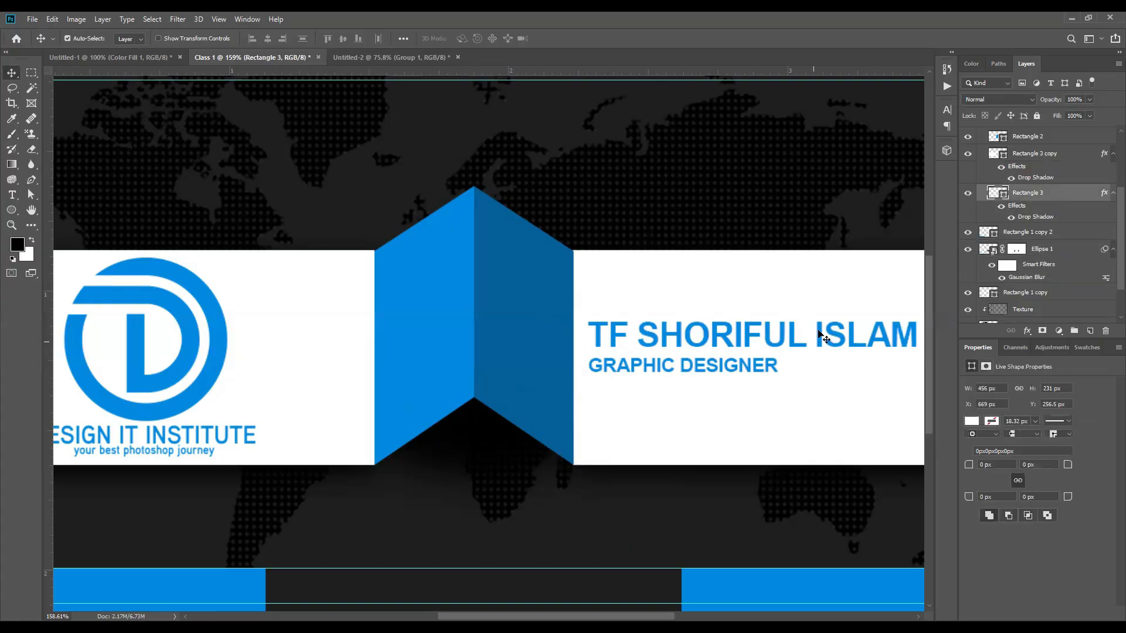
Step: Select both blue panels and the white rectangle, then drag the ribbon artwork into the new card
key(ctrl+0)
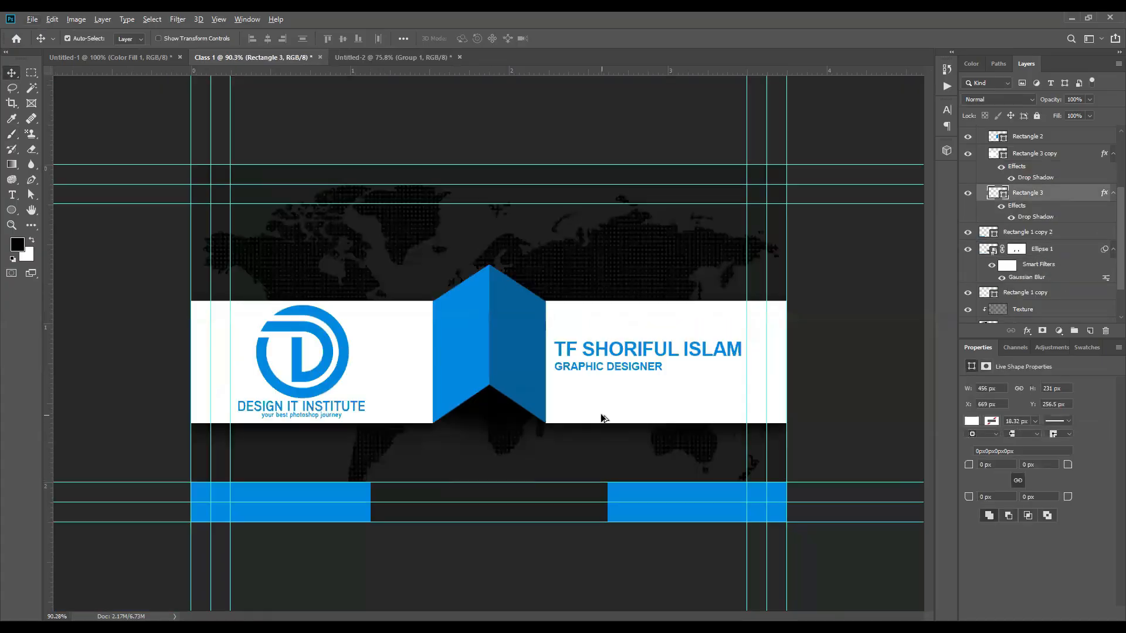
scroll(589, 428, up, 2)
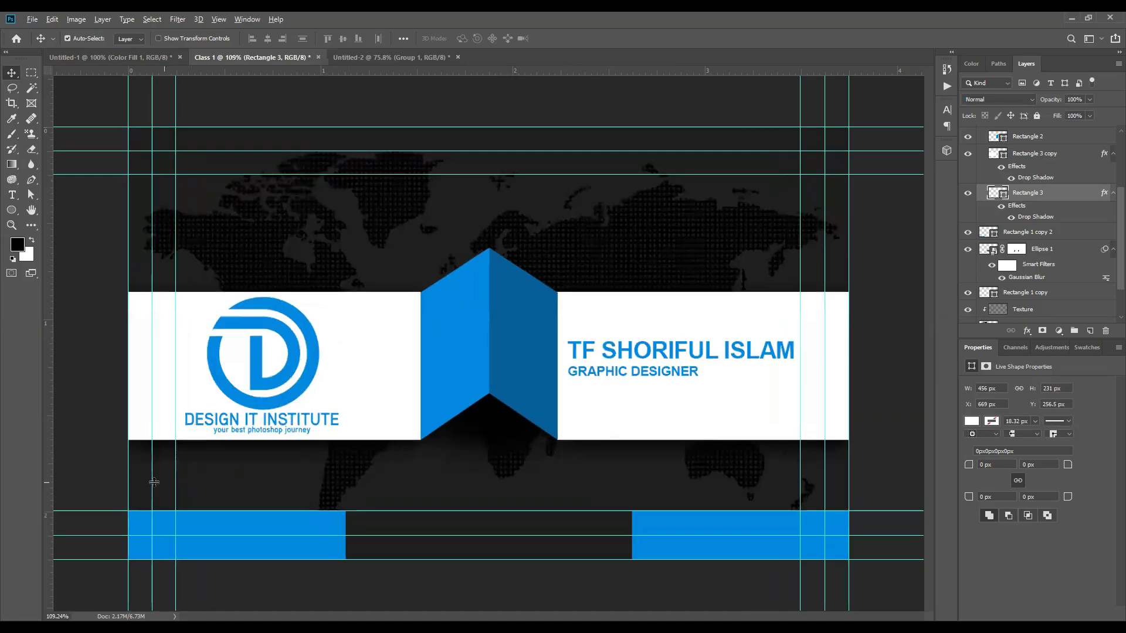
scroll(154, 485, up, 4)
scroll(488, 466, down, 4)
shift+click(530, 344)
shift+click(448, 329)
shift+click(360, 341)
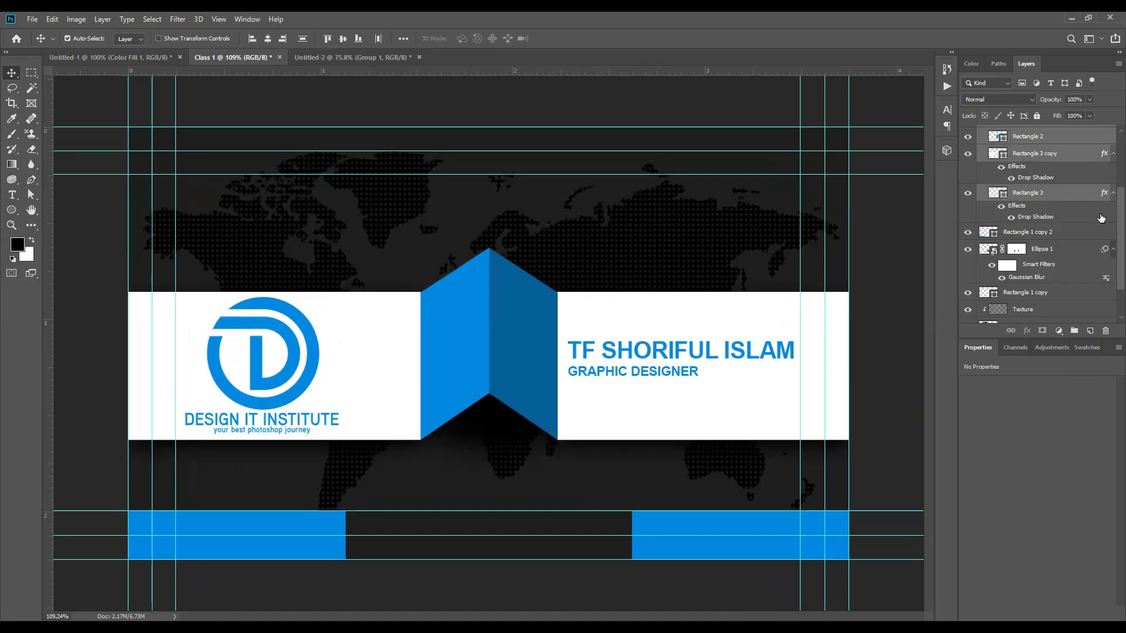
scroll(1100, 217, up, 3)
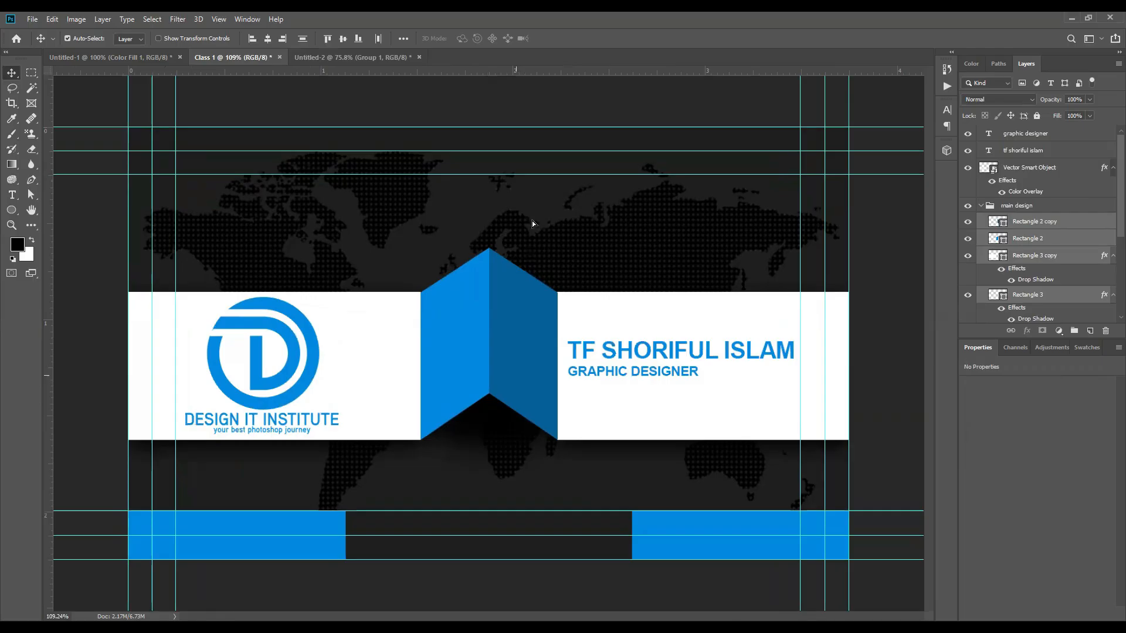
drag(474, 249, 551, 340)
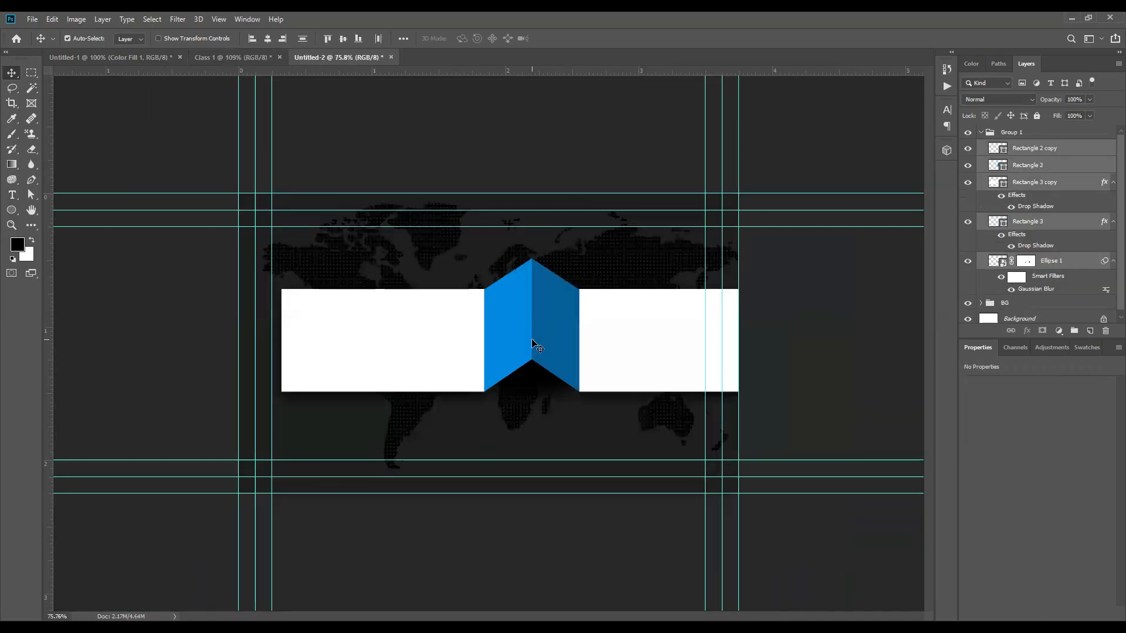
Step: Position the copied ribbon on the card and hide the world-map background group
key(ctrl+t)
drag(637, 332, 590, 352)
click(487, 38)
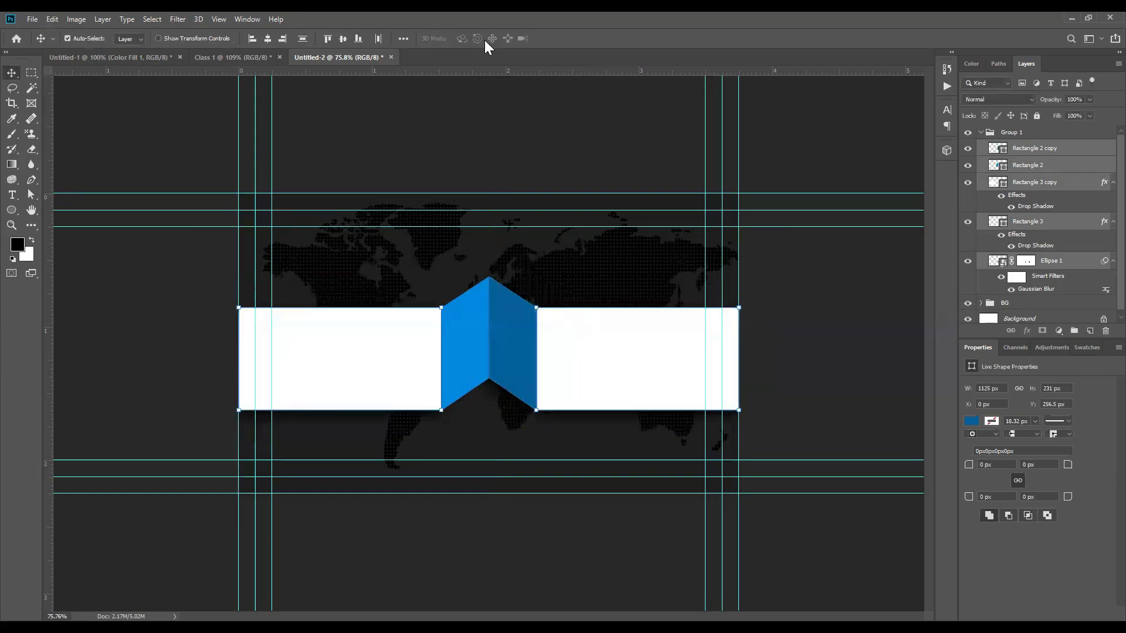
key(ctrl+0)
scroll(1045, 173, down, 1)
click(968, 300)
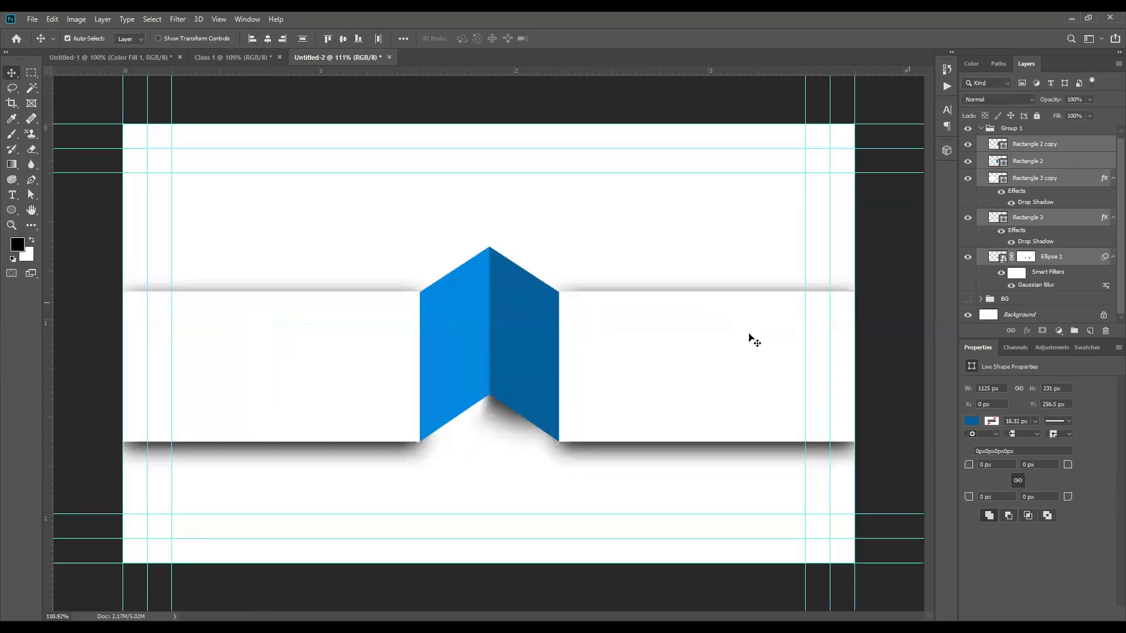
scroll(592, 380, down, 4)
scroll(580, 457, up, 5)
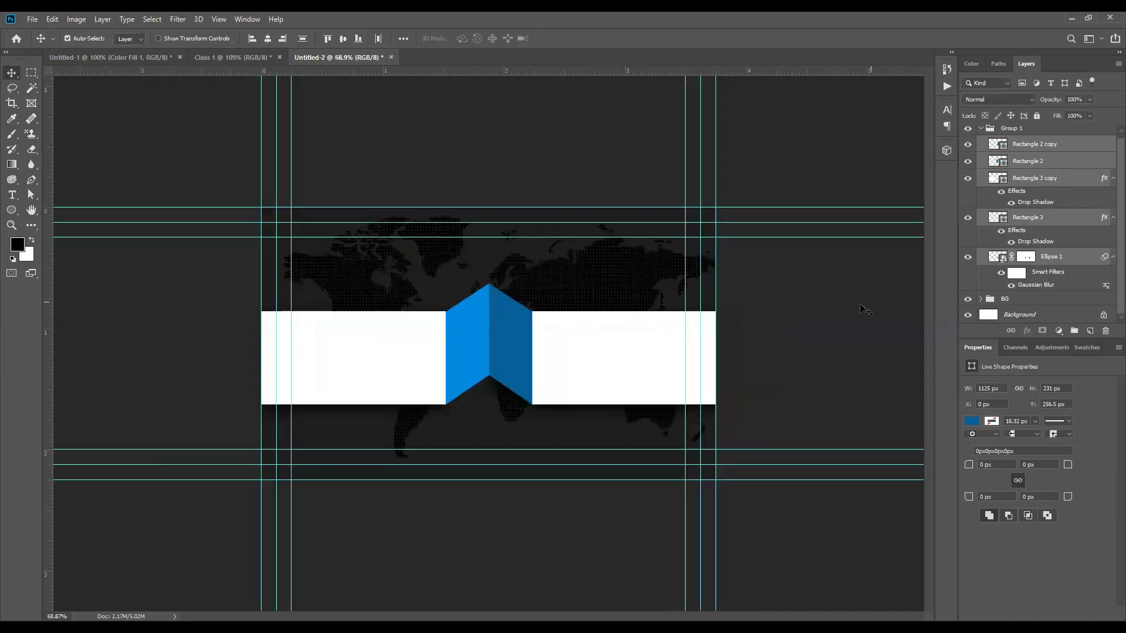
click(865, 311)
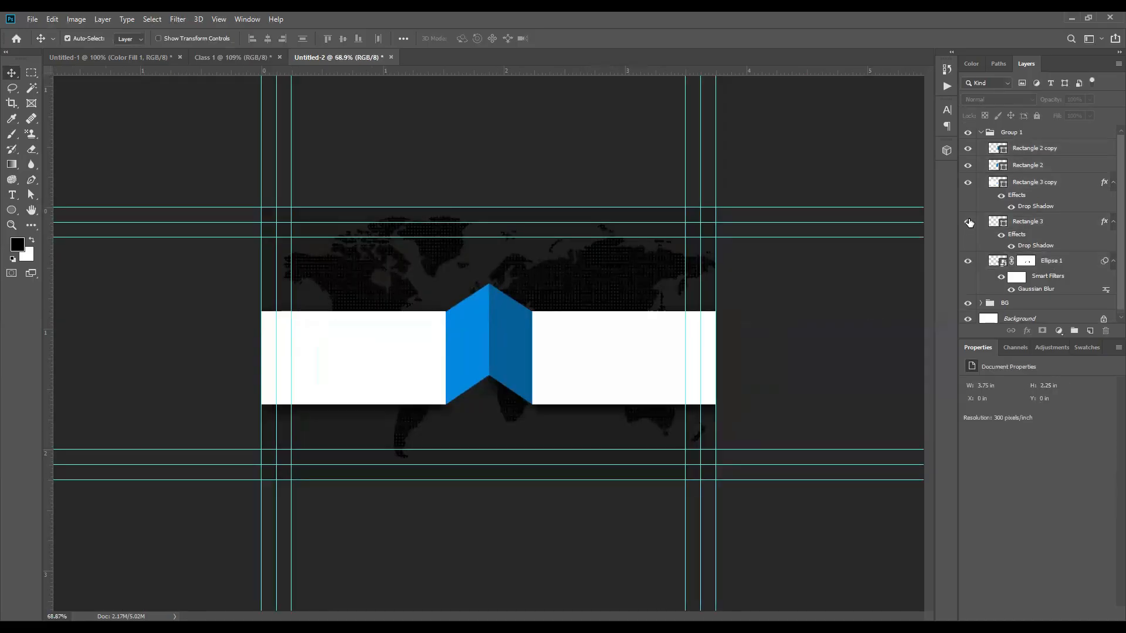
scroll(460, 399, down, 3)
scroll(481, 414, up, 11)
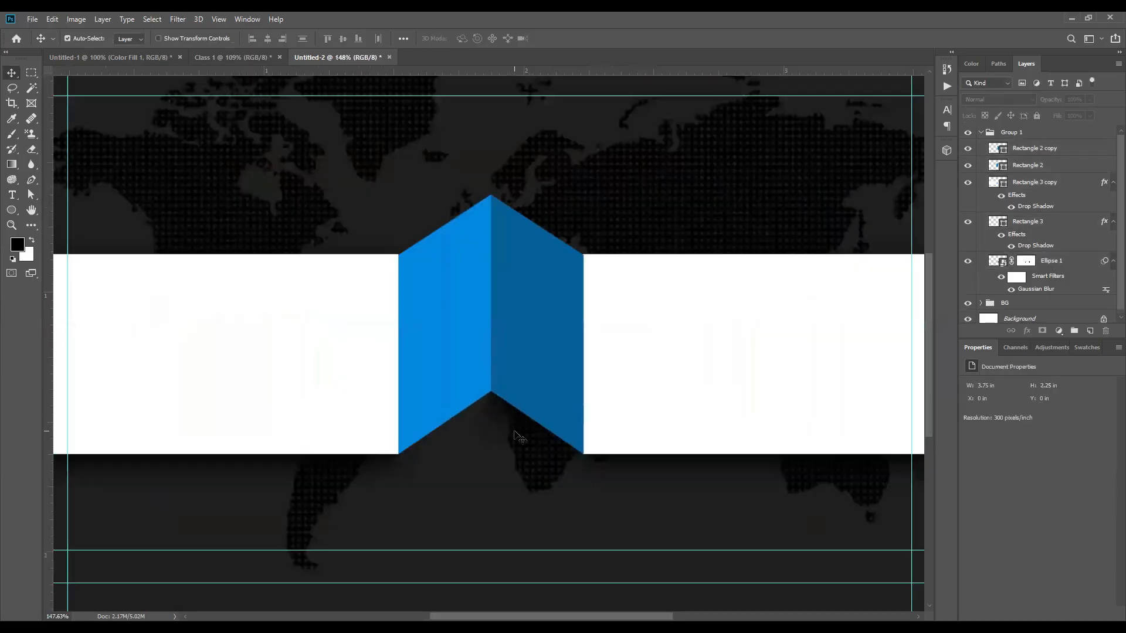
Step: Compare against the Class 1 design and delete the blurred Ellipse 1 shadow layer
click(242, 59)
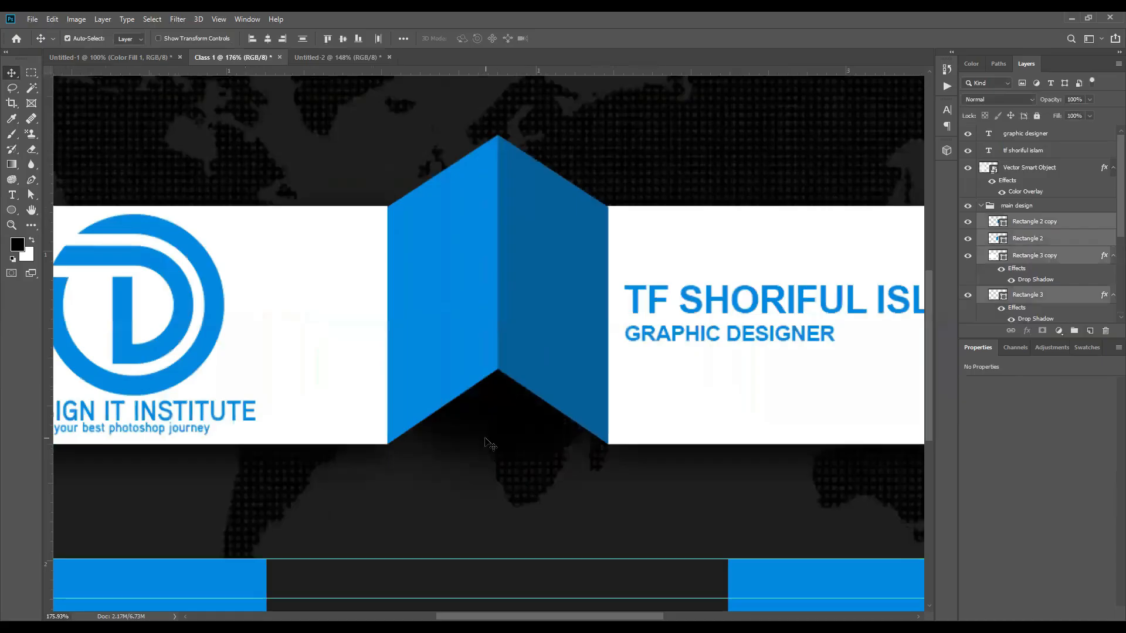
scroll(485, 440, down, 5)
click(296, 56)
scroll(502, 430, down, 4)
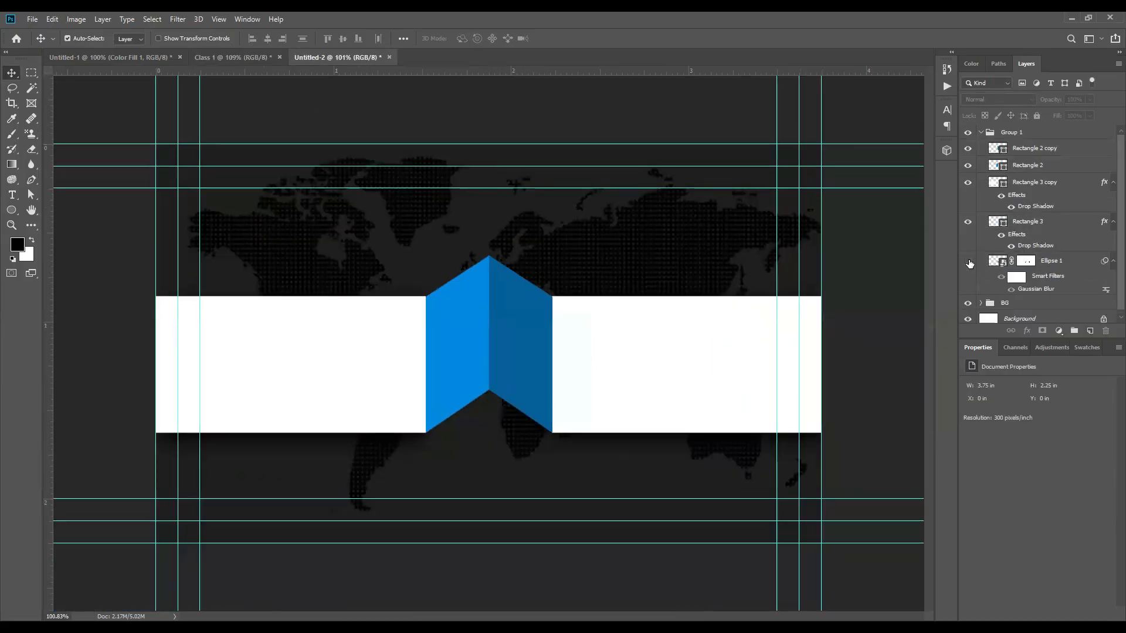
click(1050, 264)
key(Delete)
click(509, 405)
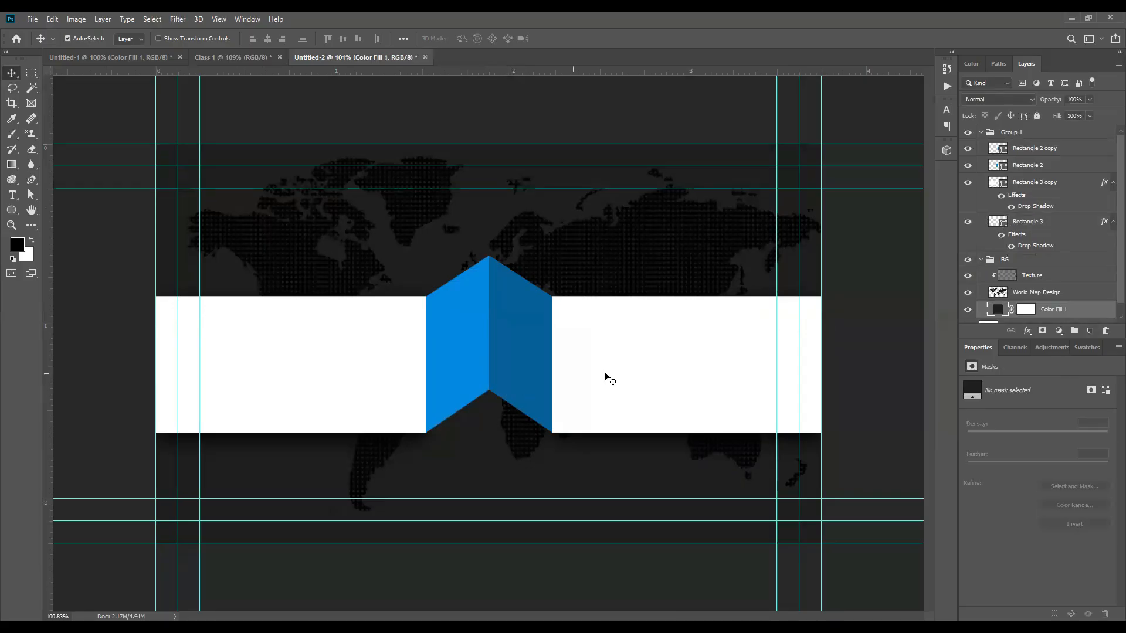
click(233, 57)
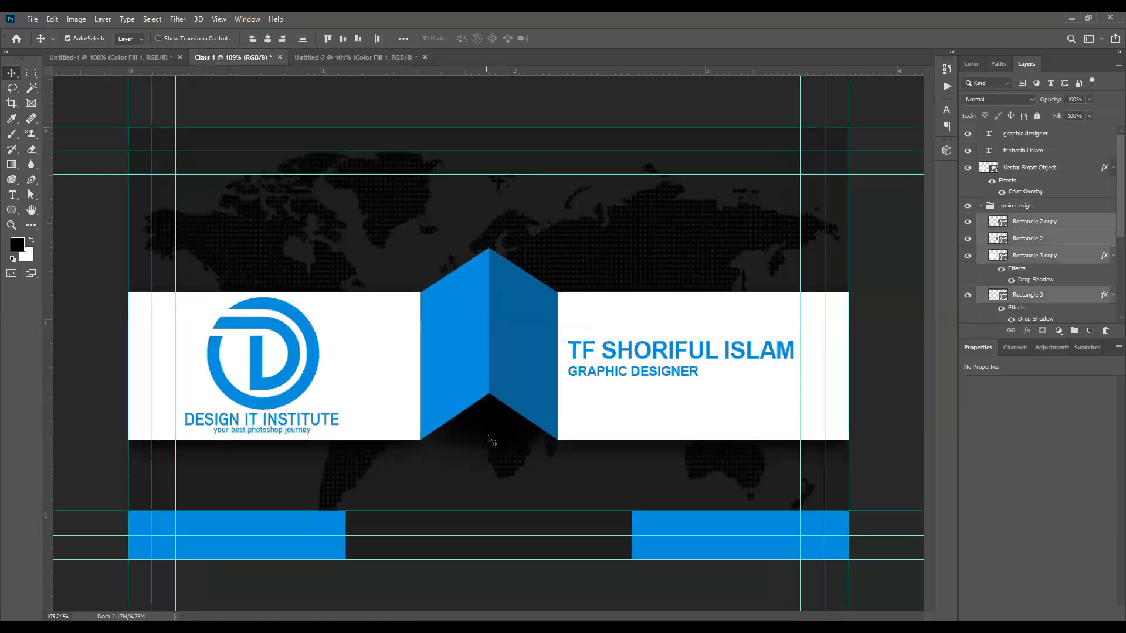
click(351, 57)
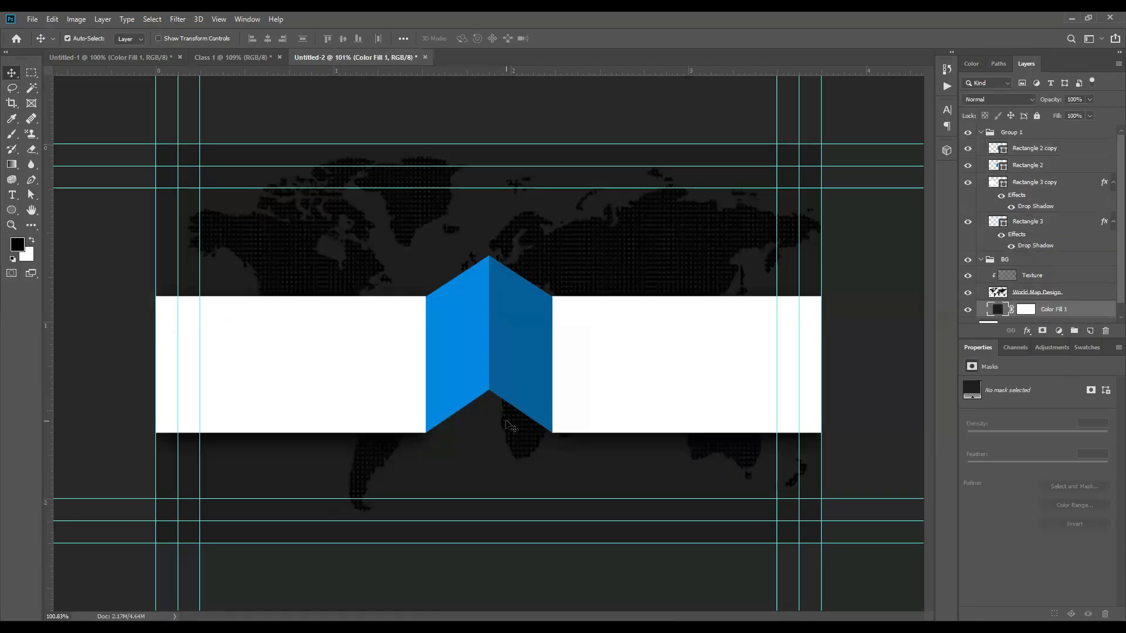
click(587, 418)
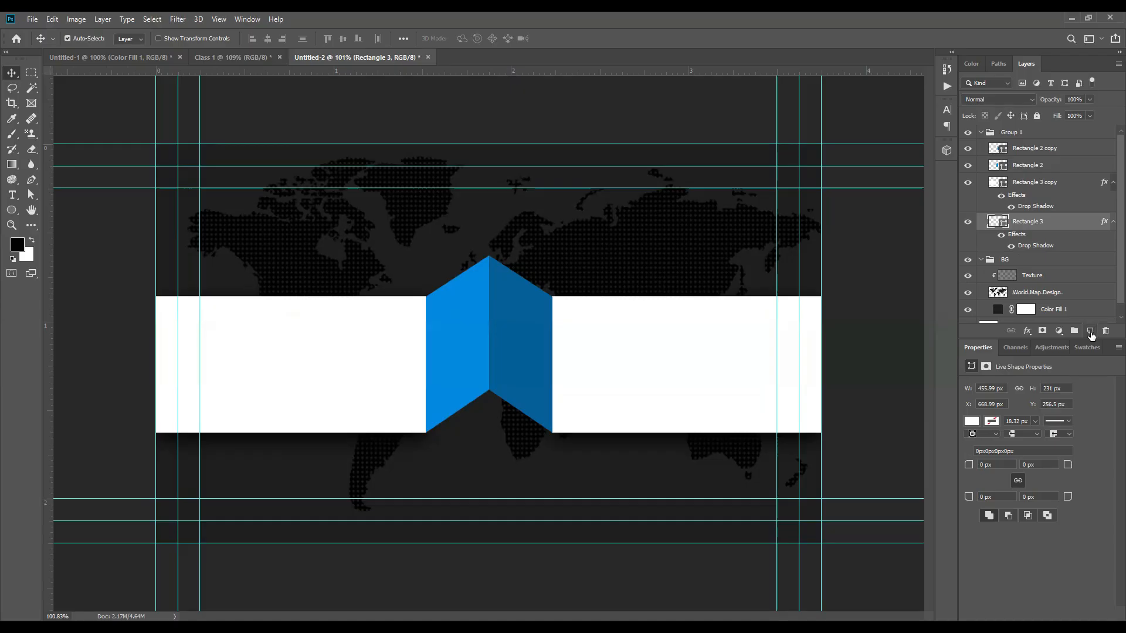
Step: Create Layer 1 beneath Rectangle 3 and set the brush size to 250
click(1090, 332)
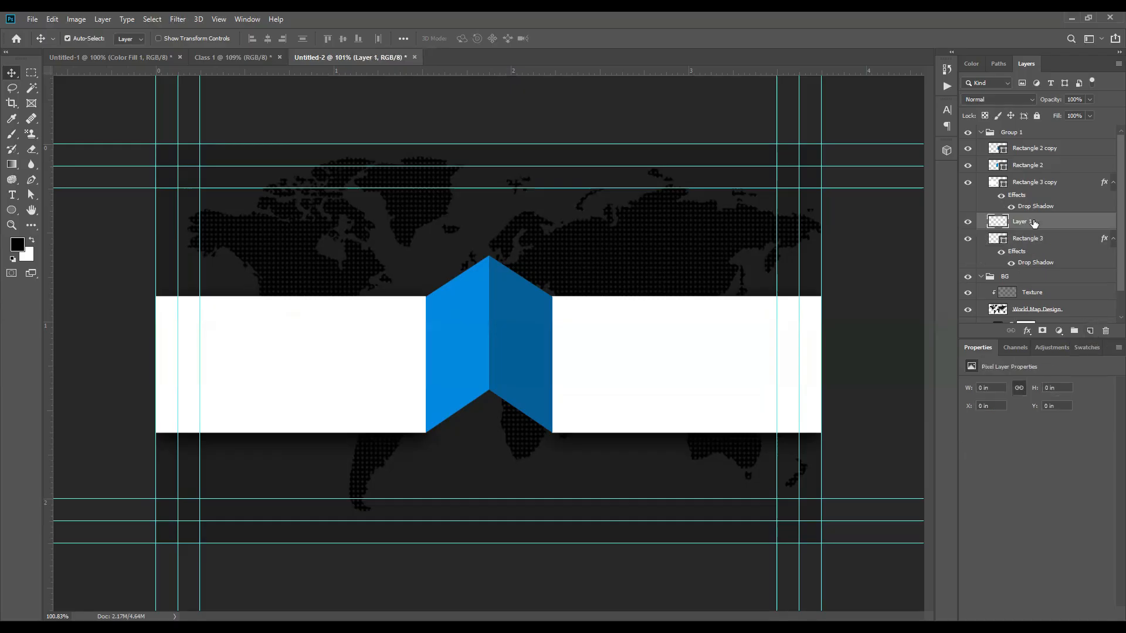
drag(1033, 266, 1033, 270)
click(981, 276)
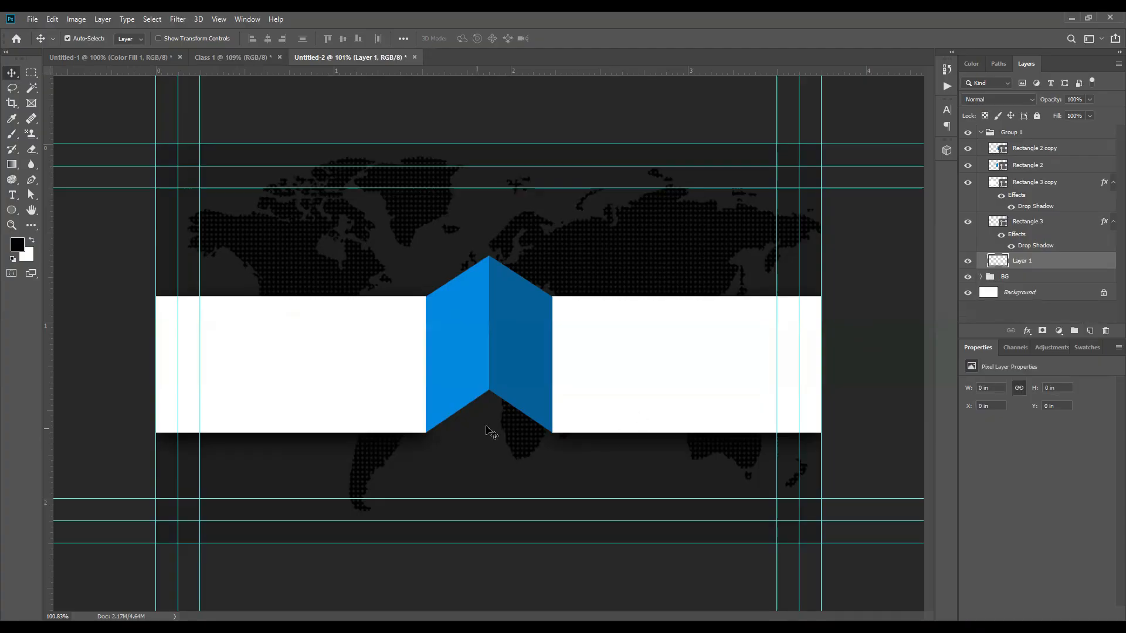
click(11, 135)
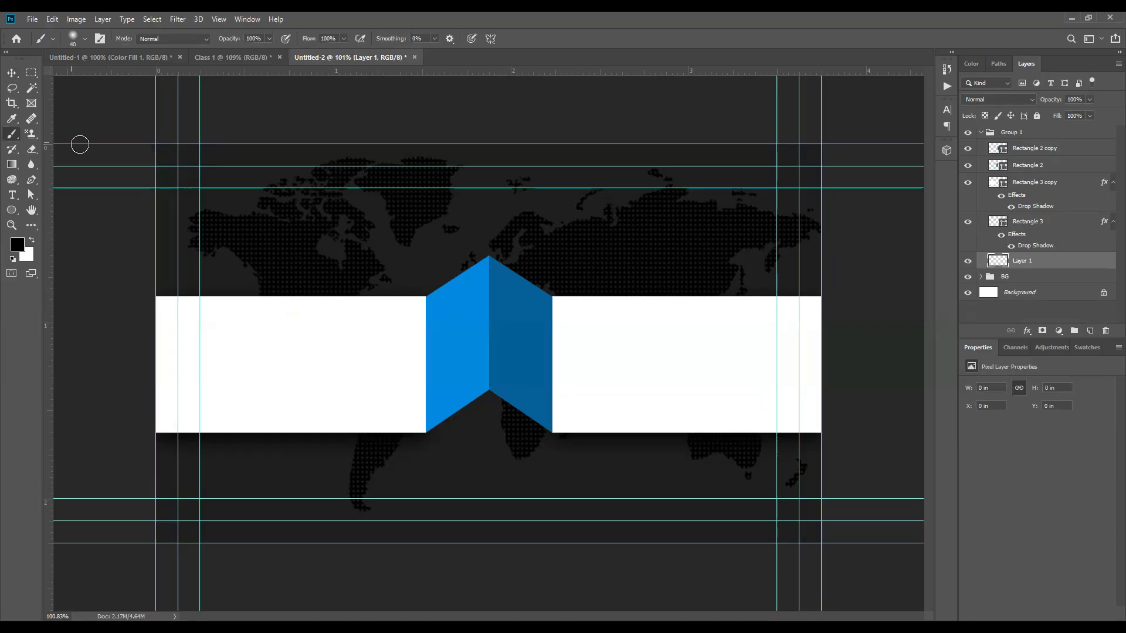
key(bracketright)
key(bracketright)
key(bracketright)
key(bracketright)
key(bracketright)
key(bracketright)
key(bracketright)
key(bracketright)
key(bracketright)
key(bracketright)
key(bracketright)
key(bracketright)
key(bracketright)
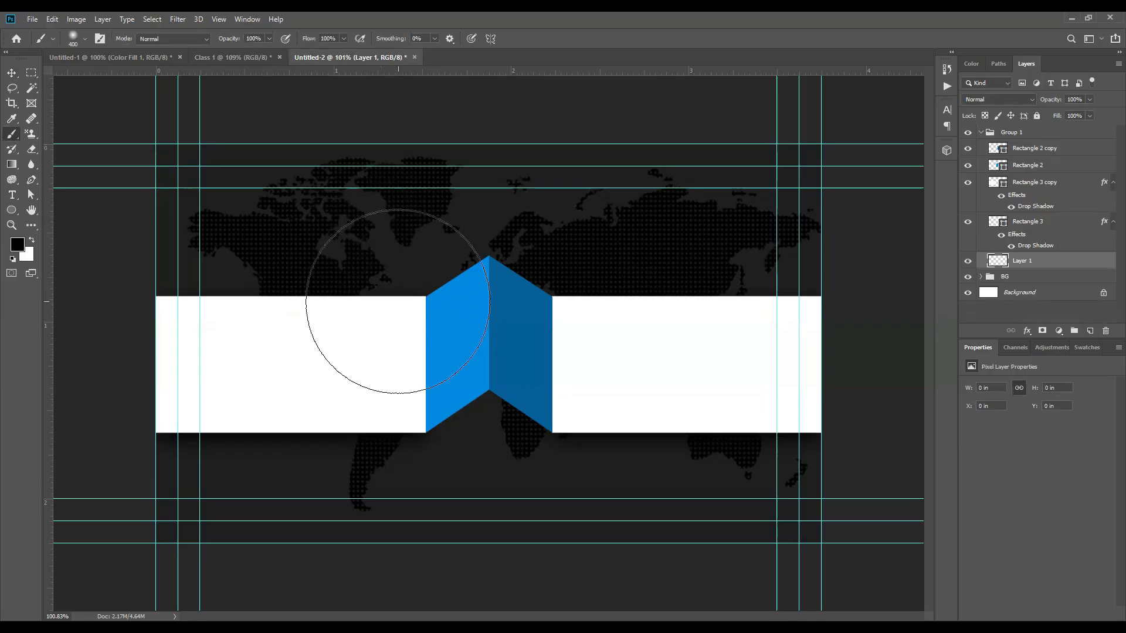
key(bracketleft)
key(bracketleft)
key(bracketleft)
key(bracketleft)
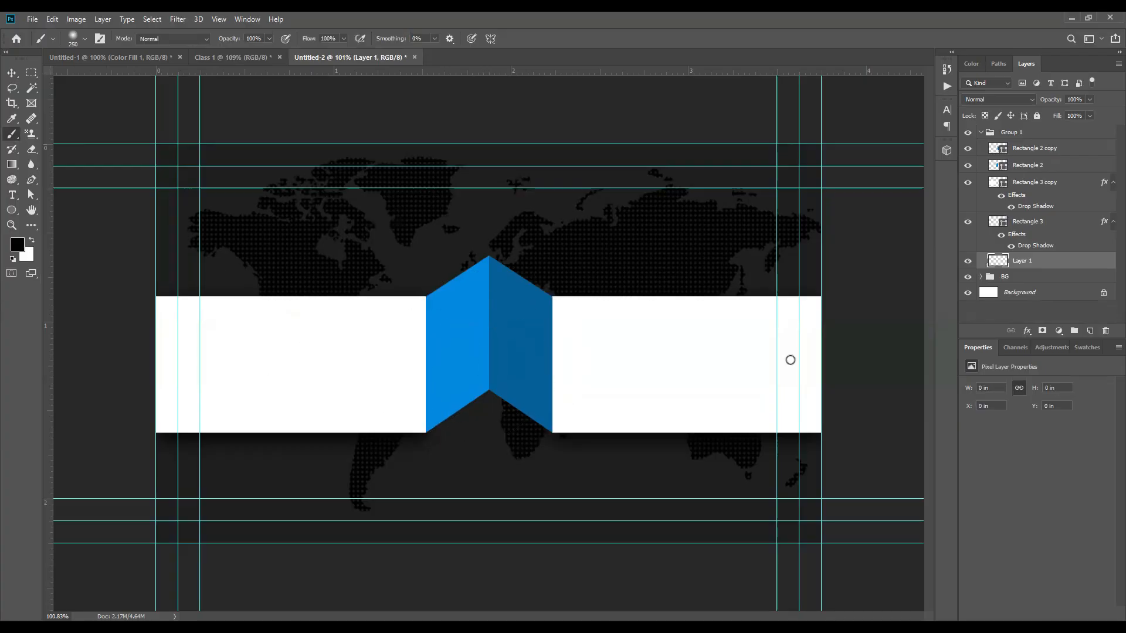
Step: Test and undo soft dabs under the ribbon, resetting the colours to black and white
click(890, 184)
click(672, 357)
key(ctrl+z)
click(490, 476)
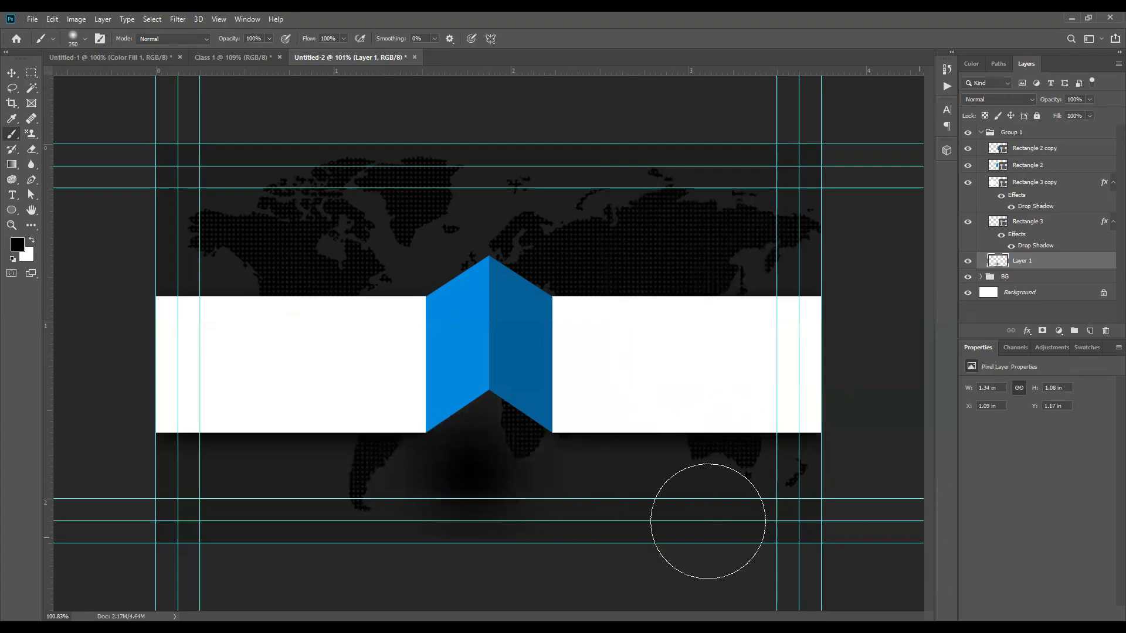
key(ctrl+z)
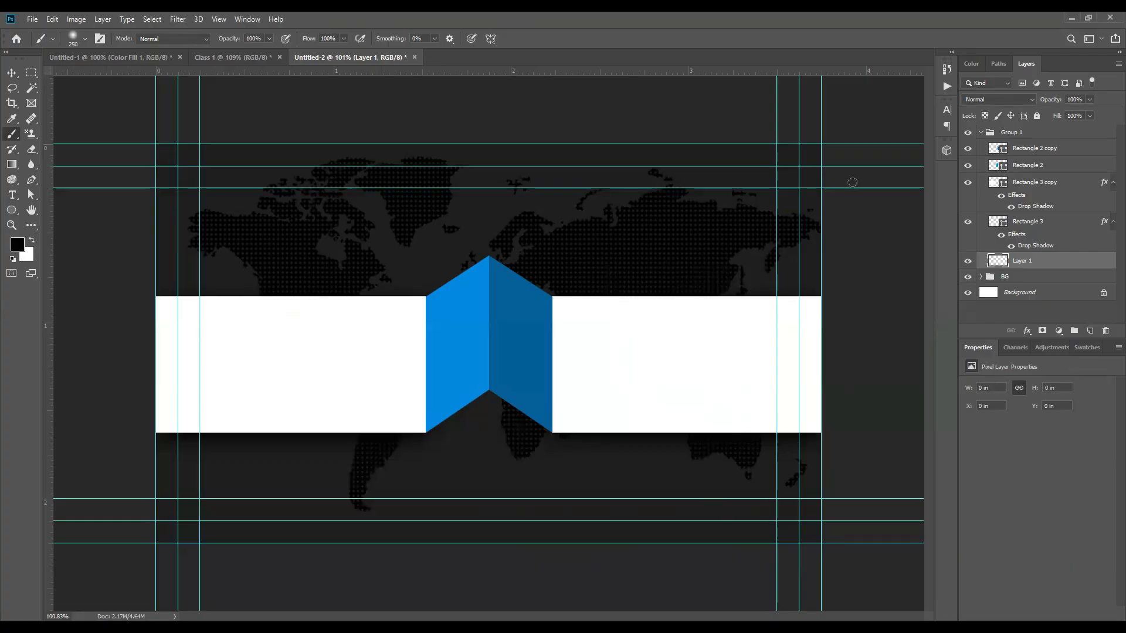
click(481, 455)
key(ctrl+z)
key(d)
click(487, 411)
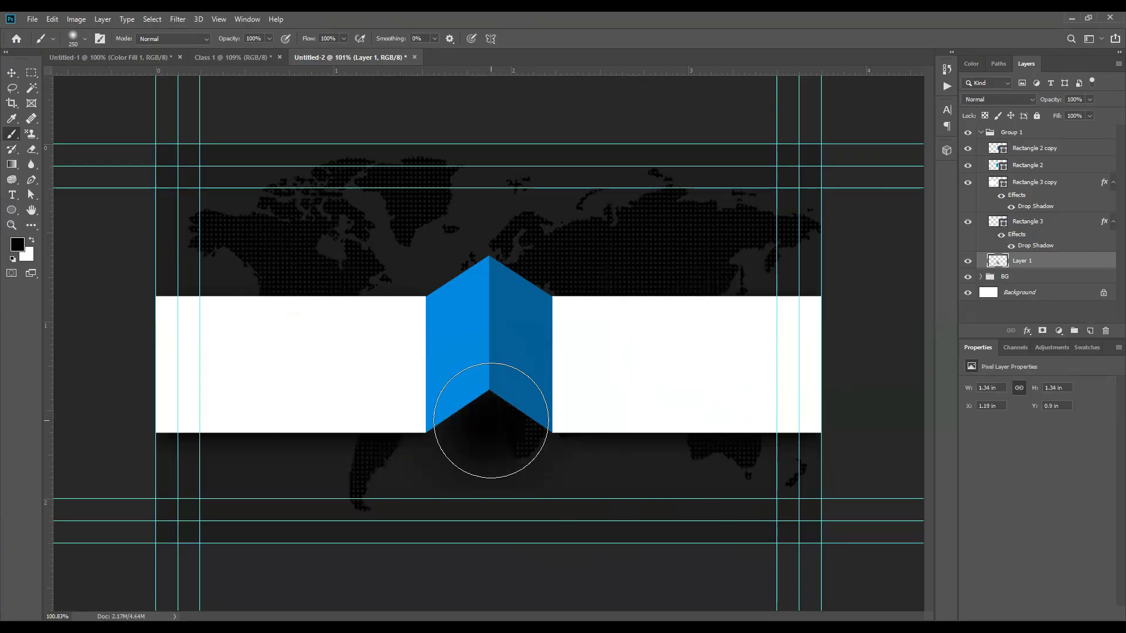
key(ctrl+z)
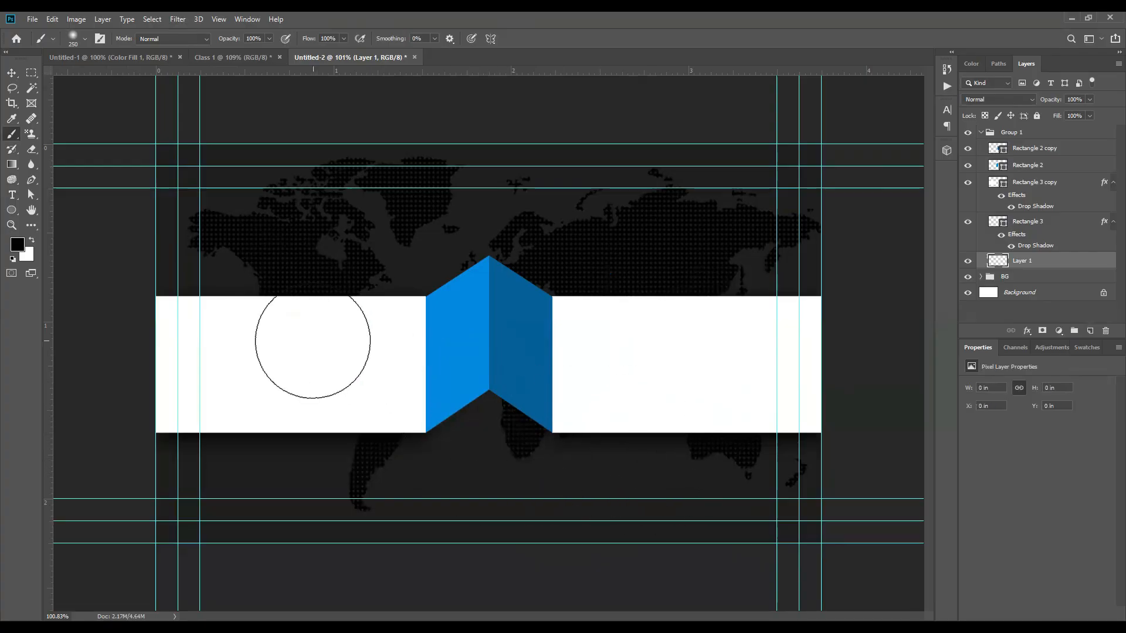
right_click(313, 340)
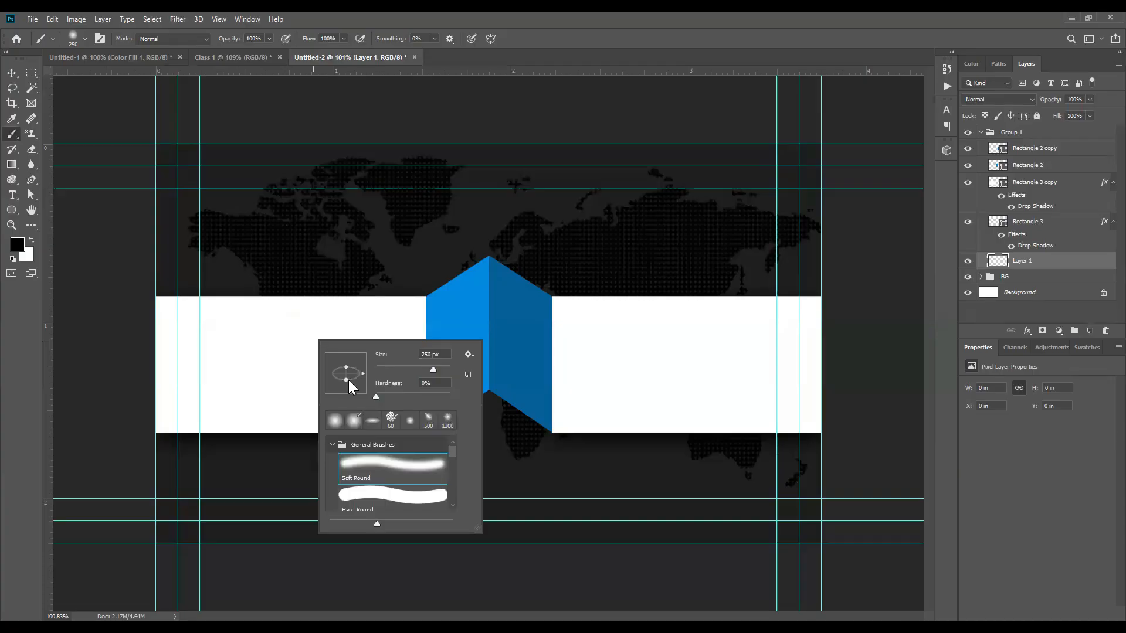
Step: Flatten the brush tip into a thin ellipse and paint a 400 px shadow under the ribbon's notch
drag(346, 379, 342, 380)
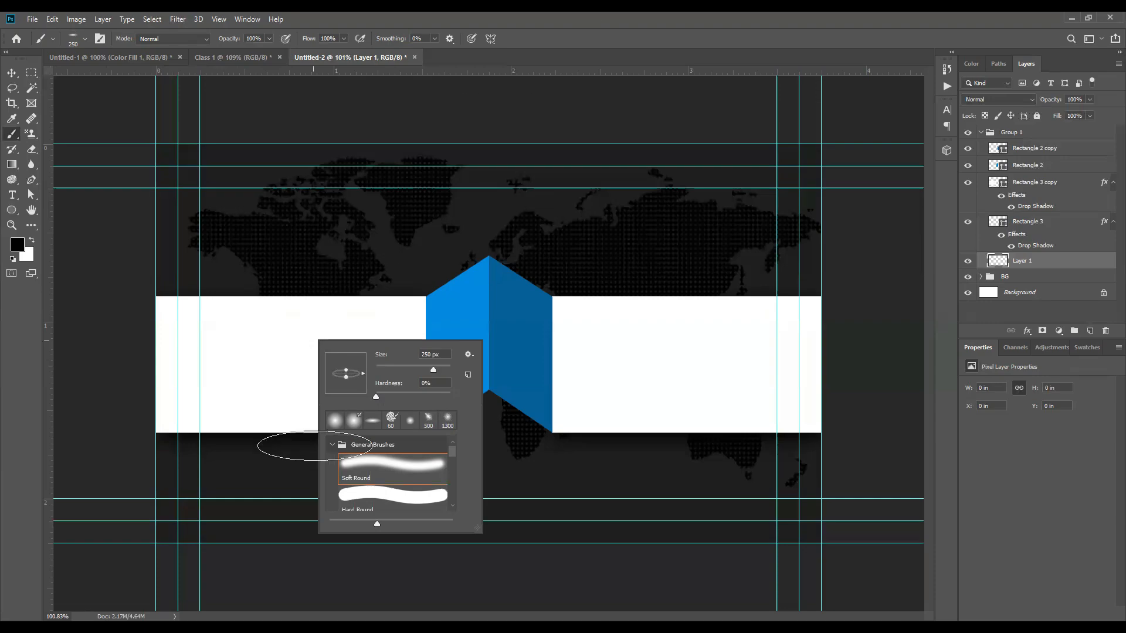
key(Return)
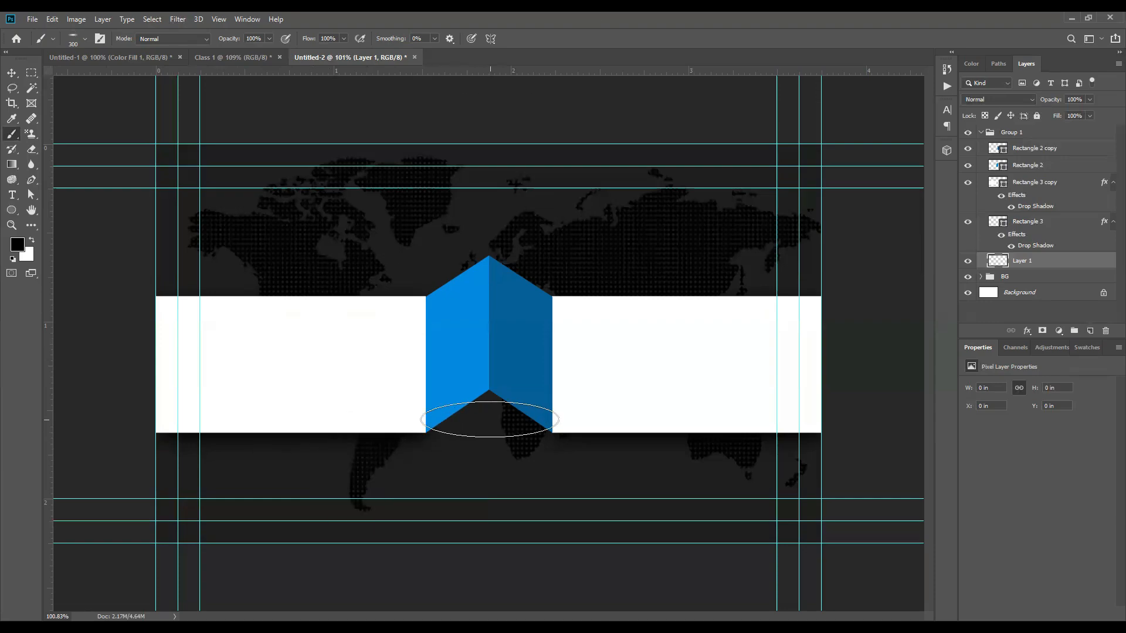
key(bracketright)
key(bracketright)
click(486, 405)
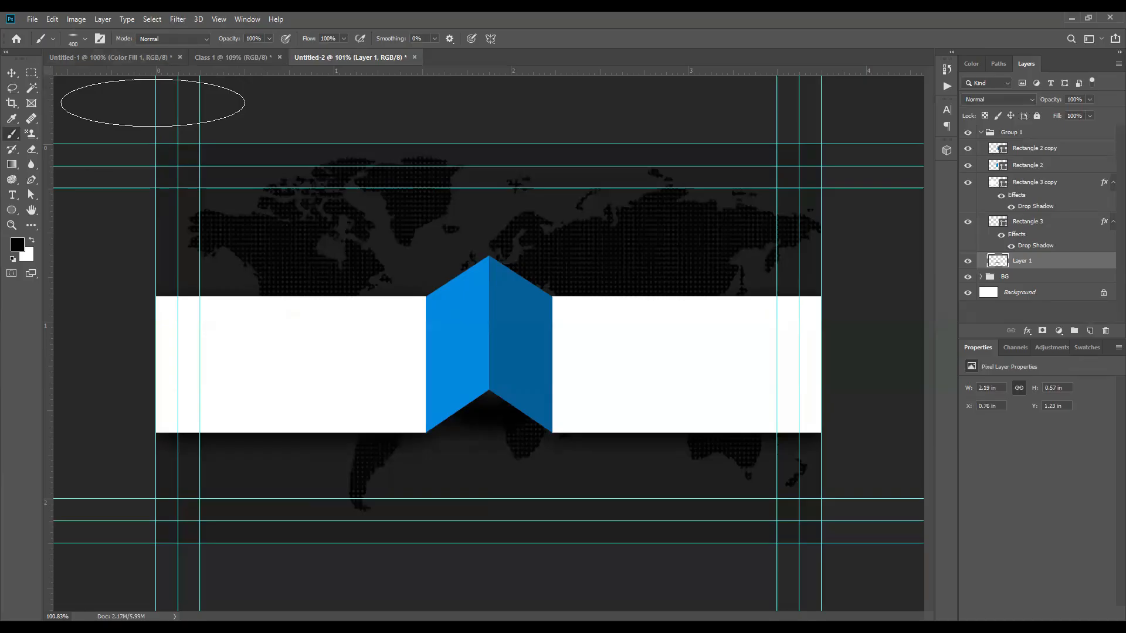
Step: Reselect Layer 1 and brush over the shadow again to darken it
click(11, 73)
scroll(713, 353, up, 4)
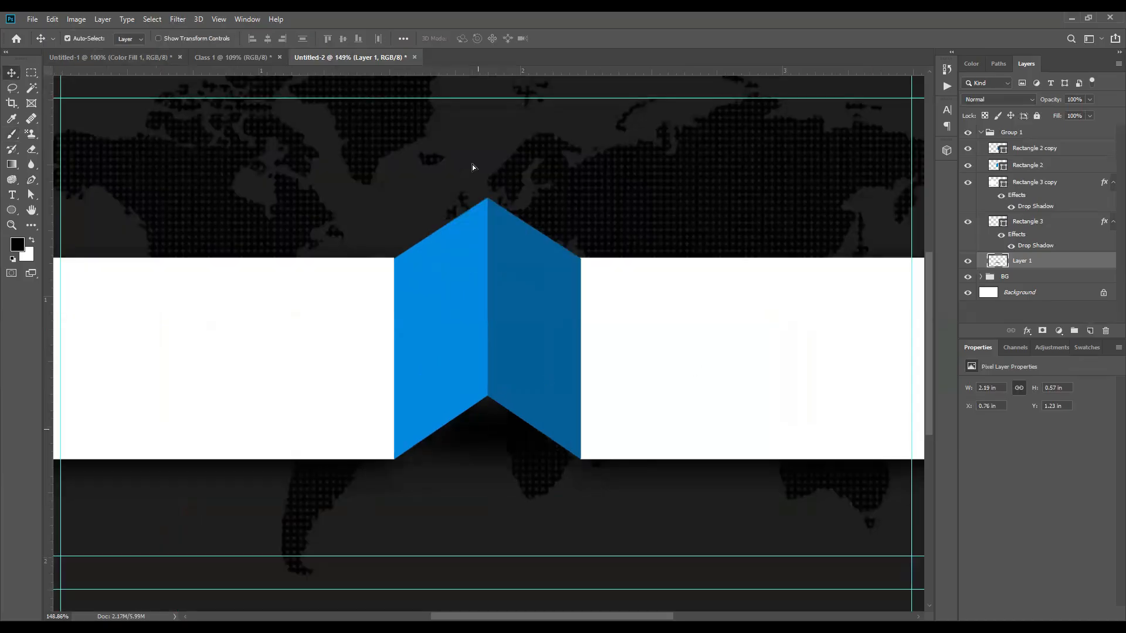
scroll(493, 369, down, 5)
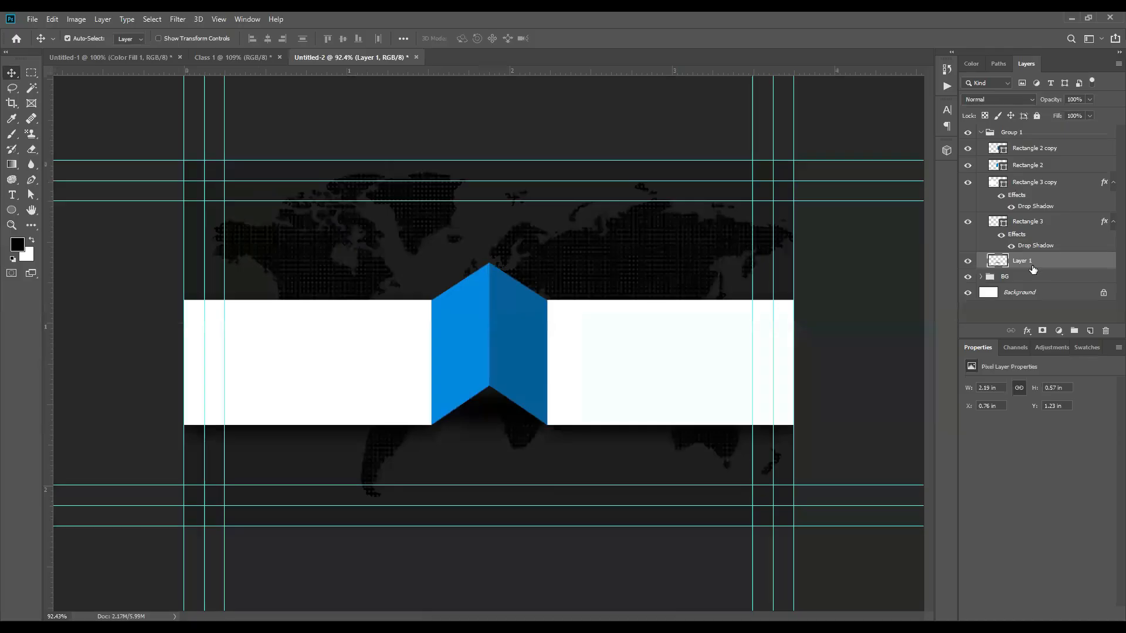
click(866, 344)
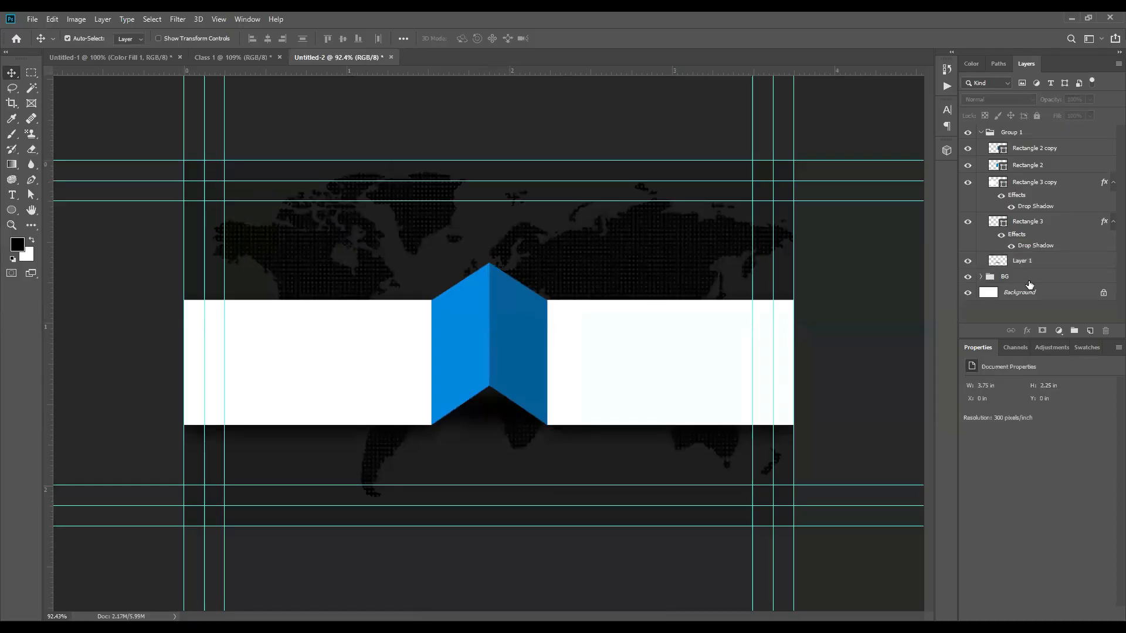
click(488, 406)
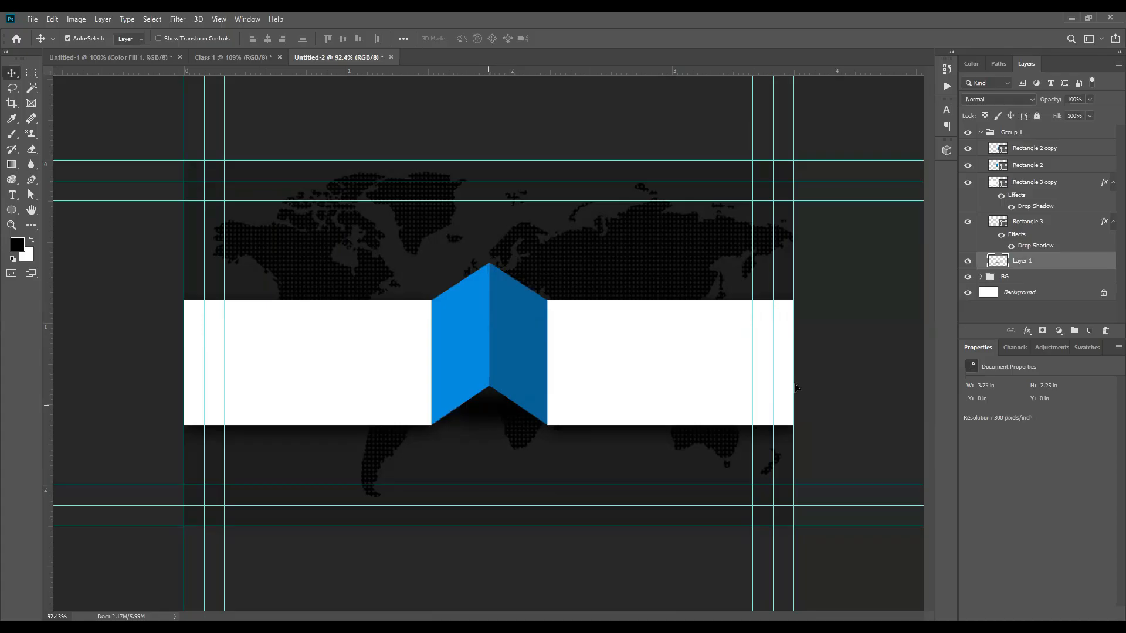
scroll(527, 410, down, 2)
scroll(495, 437, up, 4)
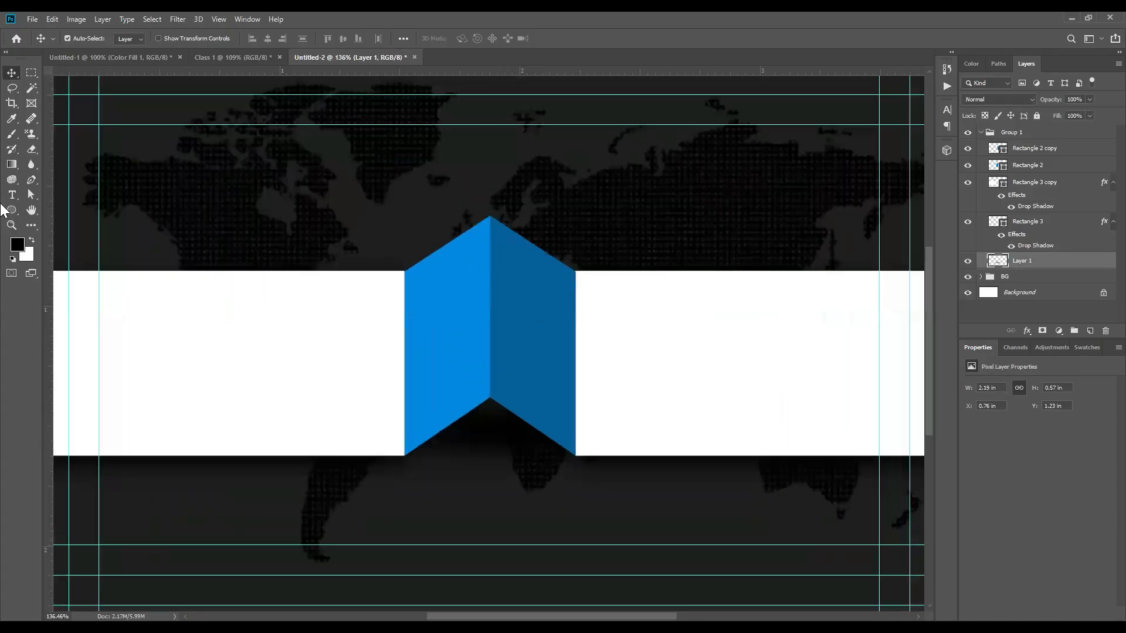
key(b)
click(486, 421)
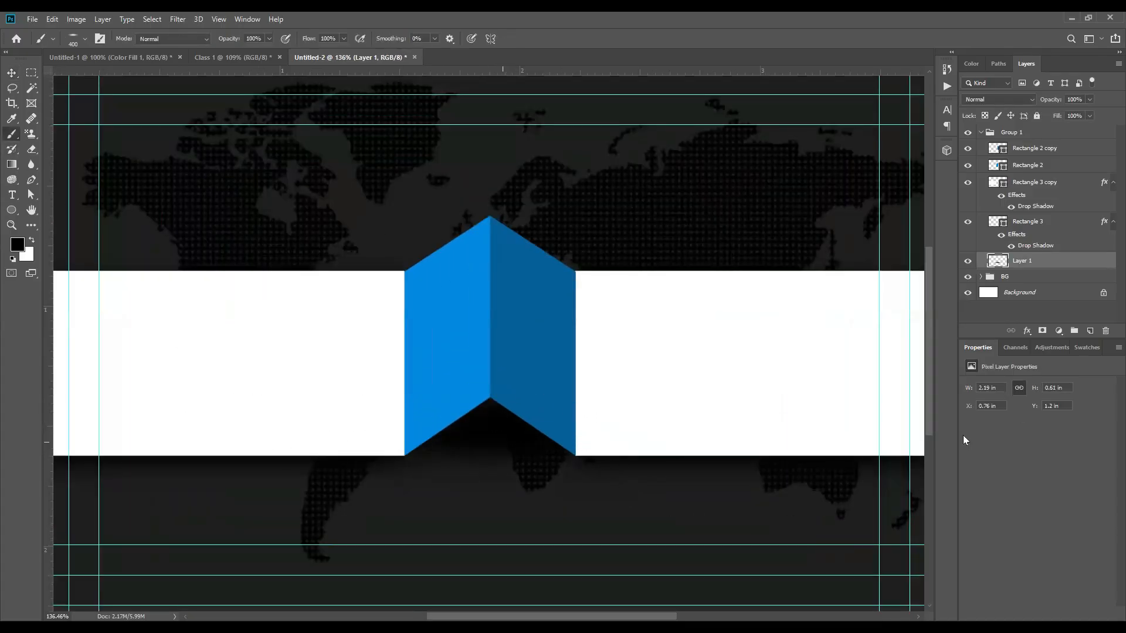
Step: Slightly enlarge the shadow beneath the fold with Free Transform
scroll(454, 485, down, 4)
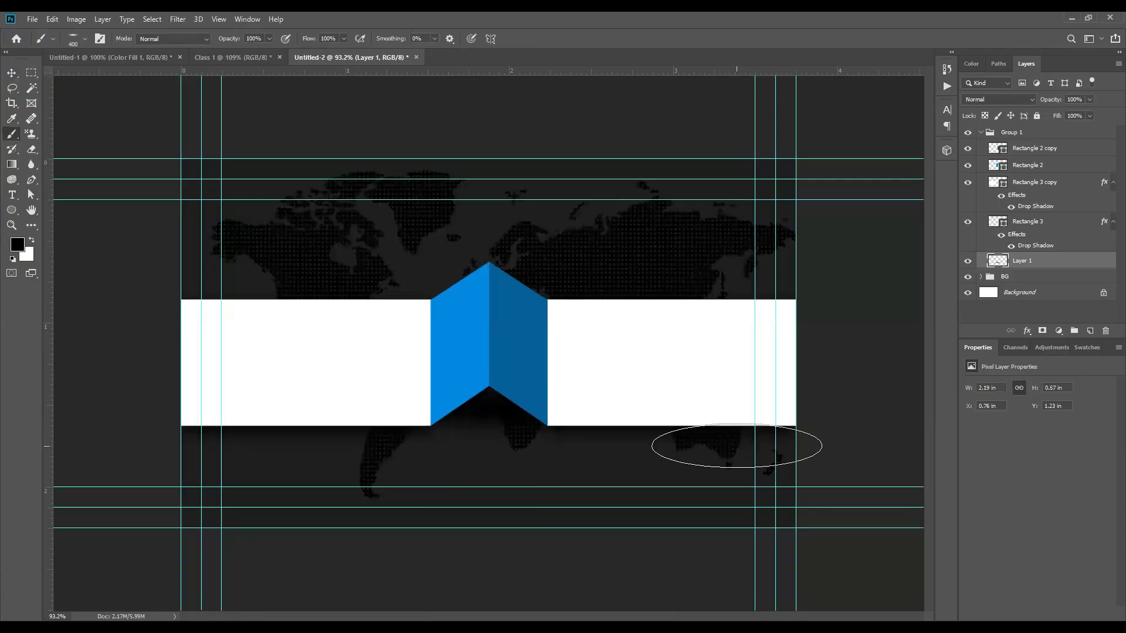
click(12, 73)
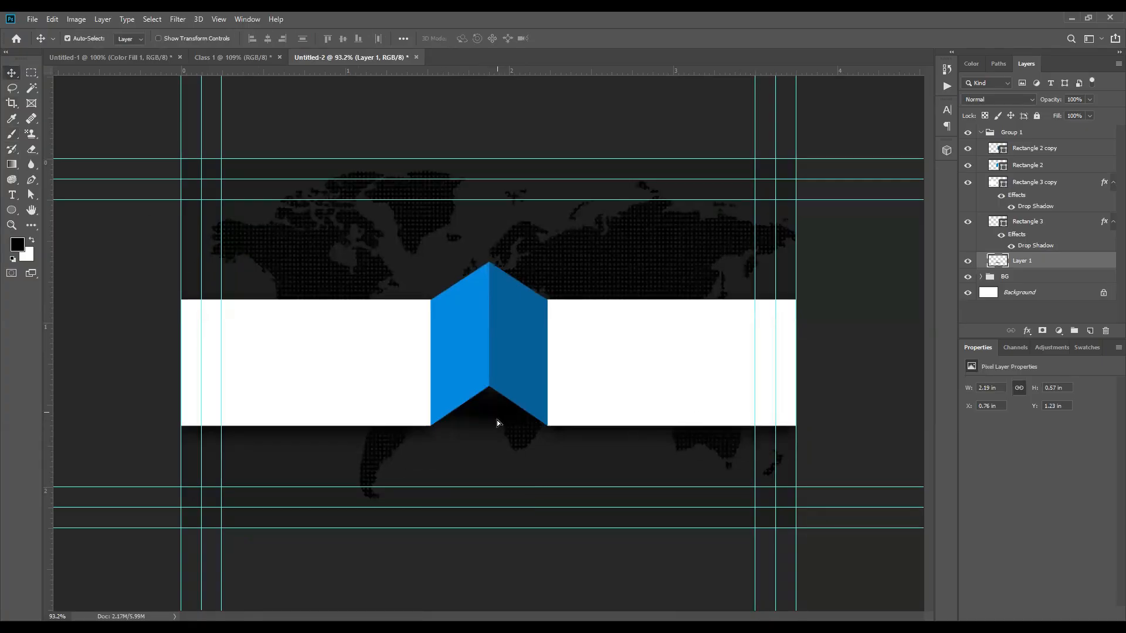
key(ctrl+t)
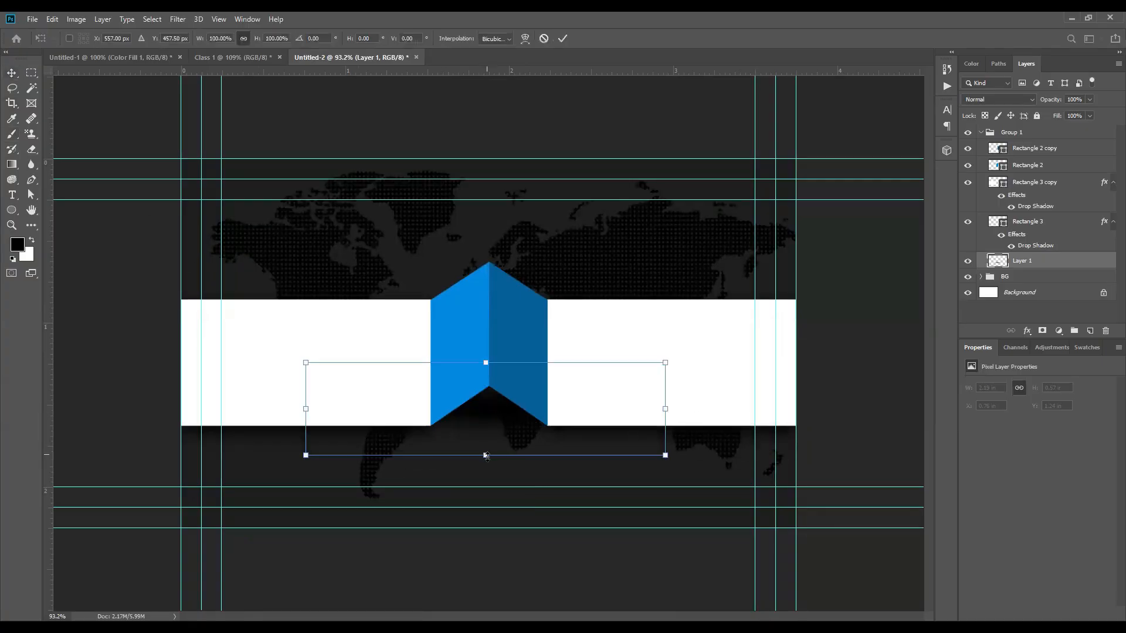
click(559, 40)
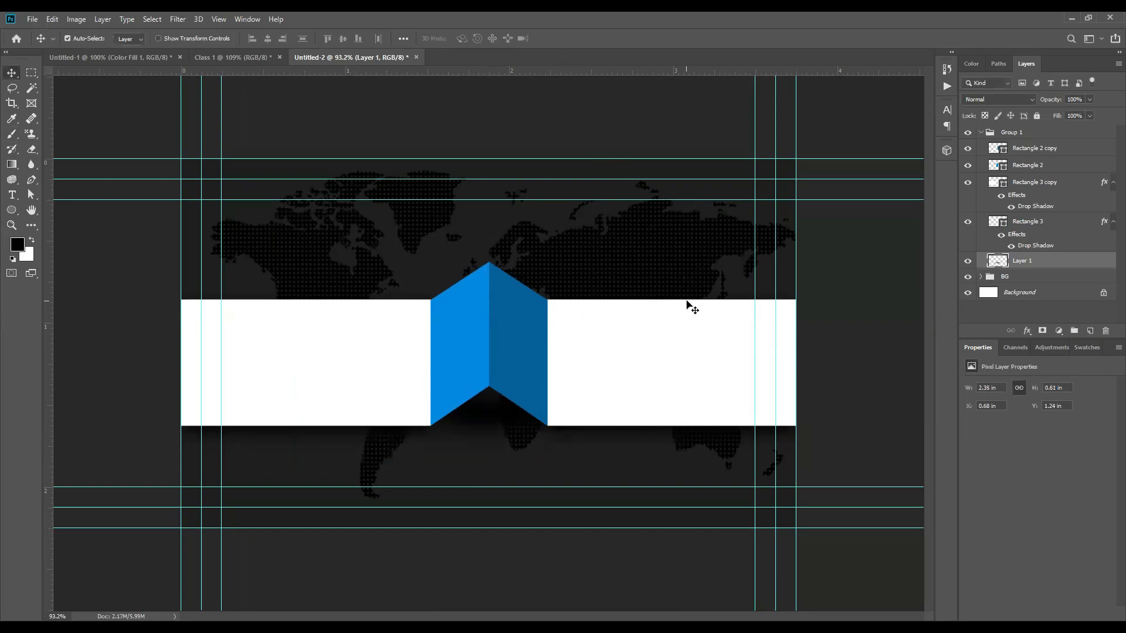
scroll(489, 344, down, 3)
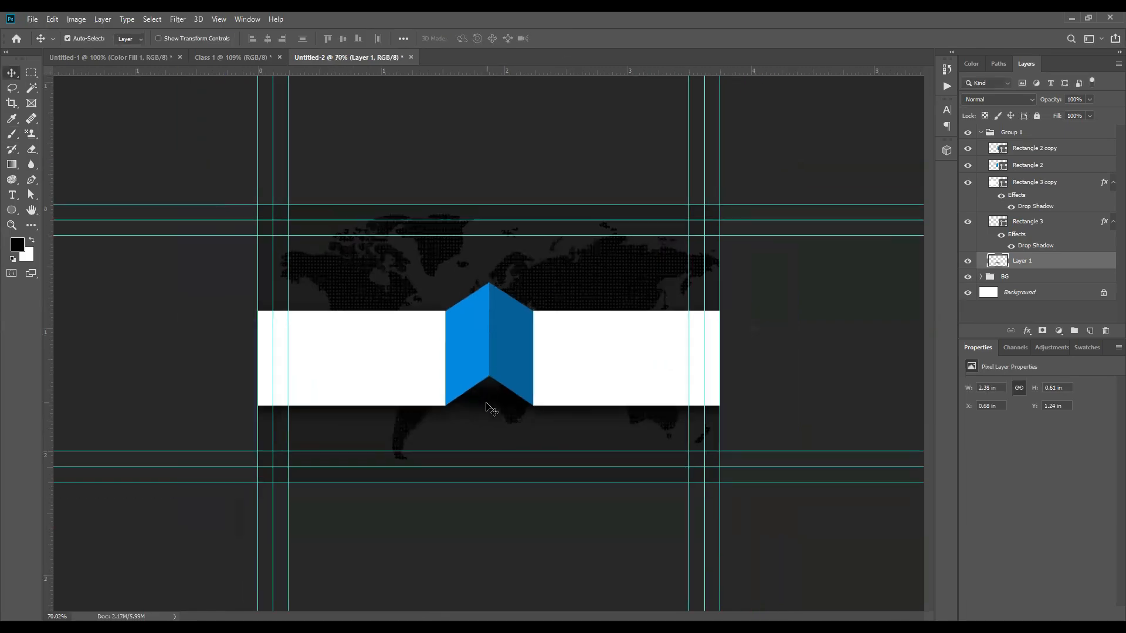
scroll(492, 411, up, 3)
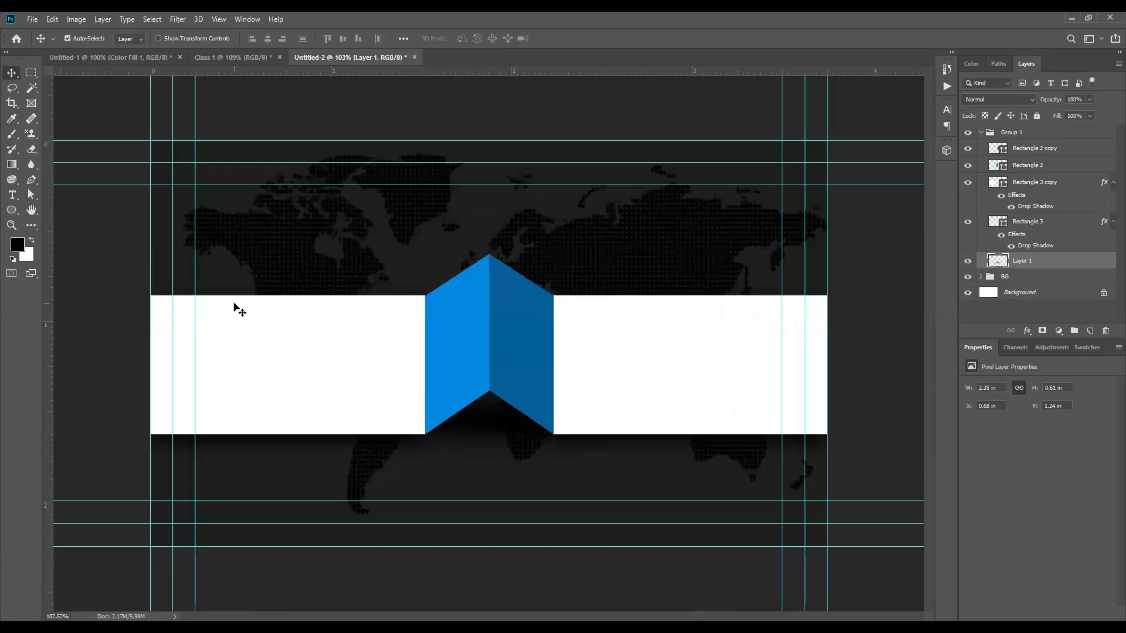
key(t)
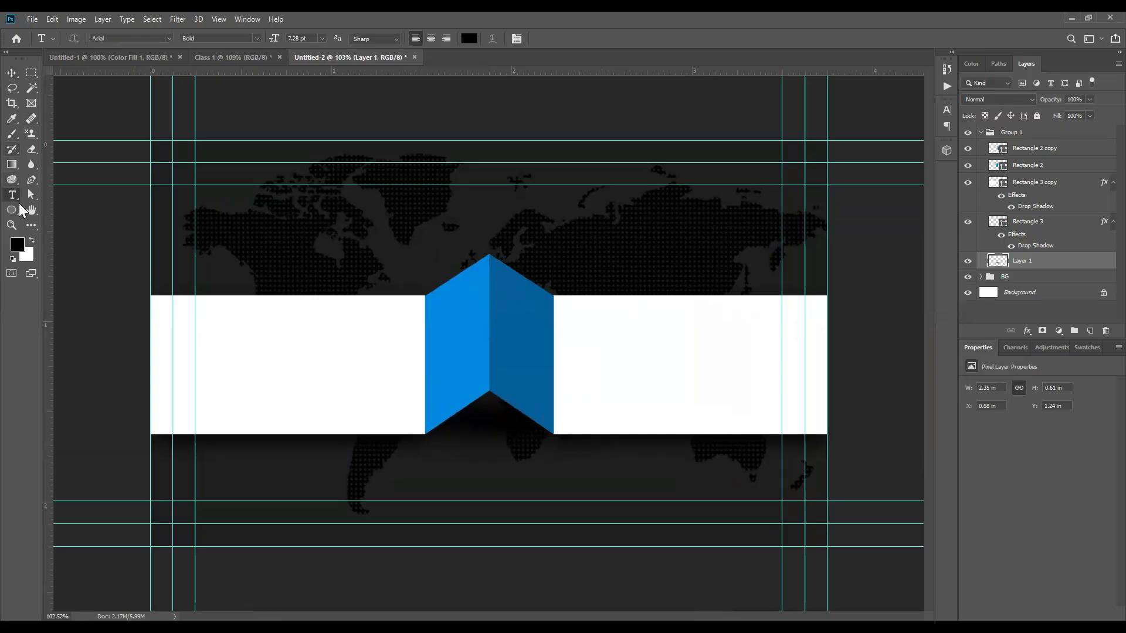
Step: Paste 'OUR SERVICES' as a text line on the right white band
click(581, 317)
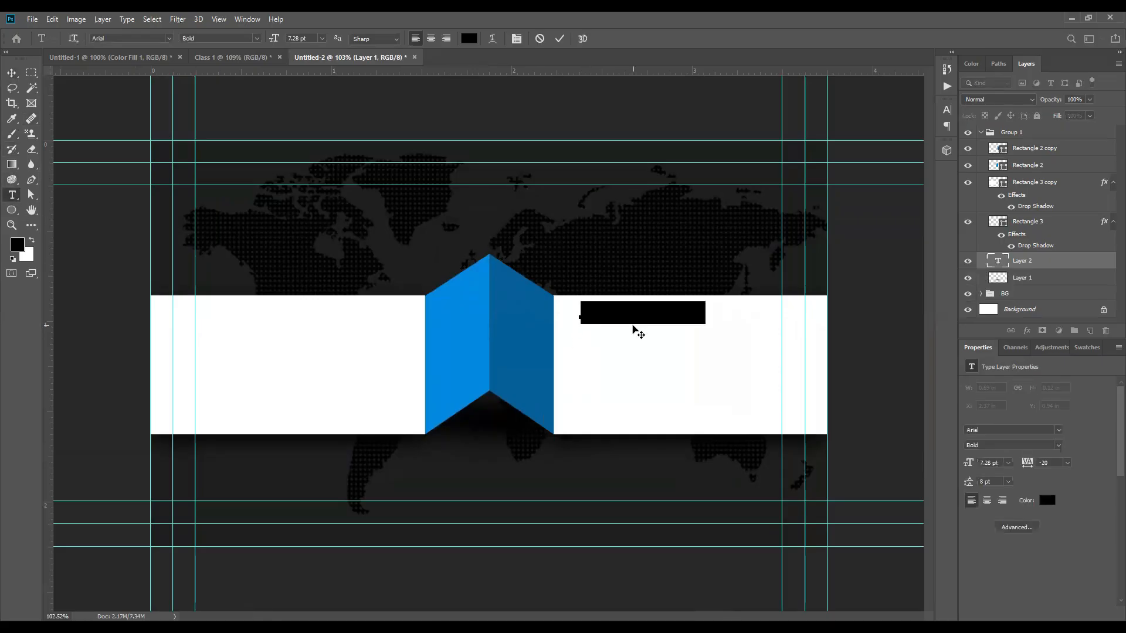
text(our services)
key(ctrl+Return)
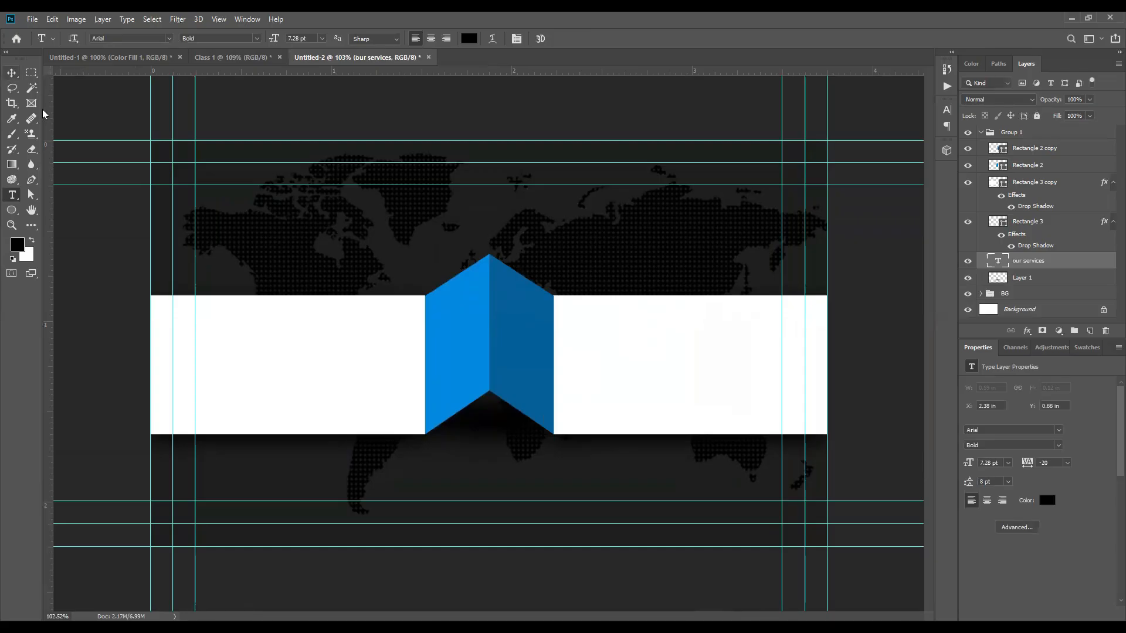
key(v)
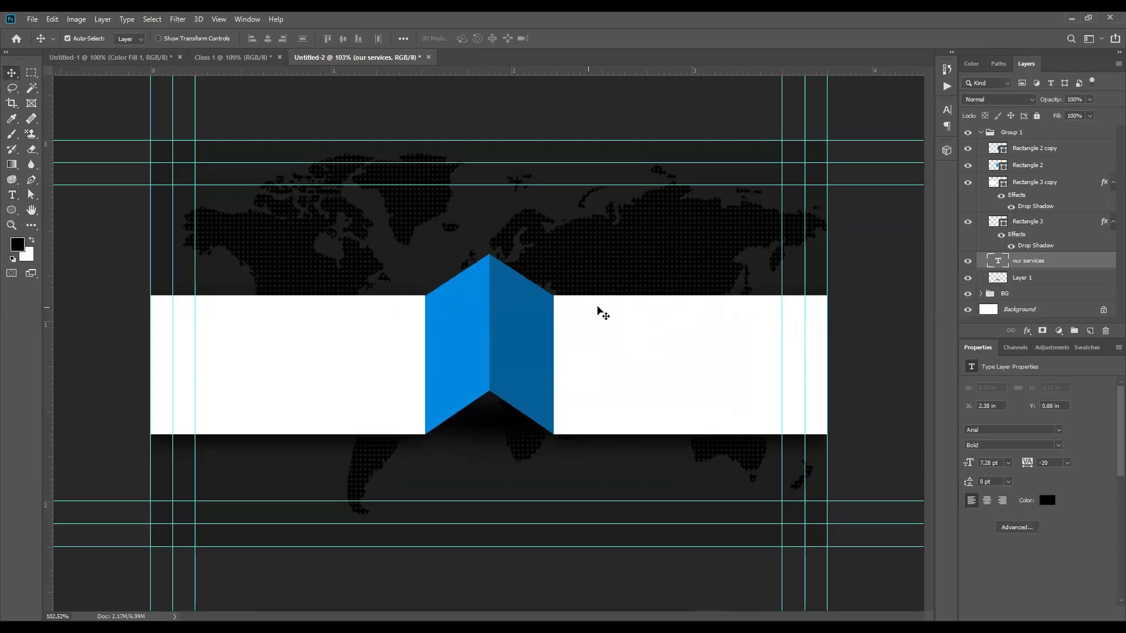
click(622, 329)
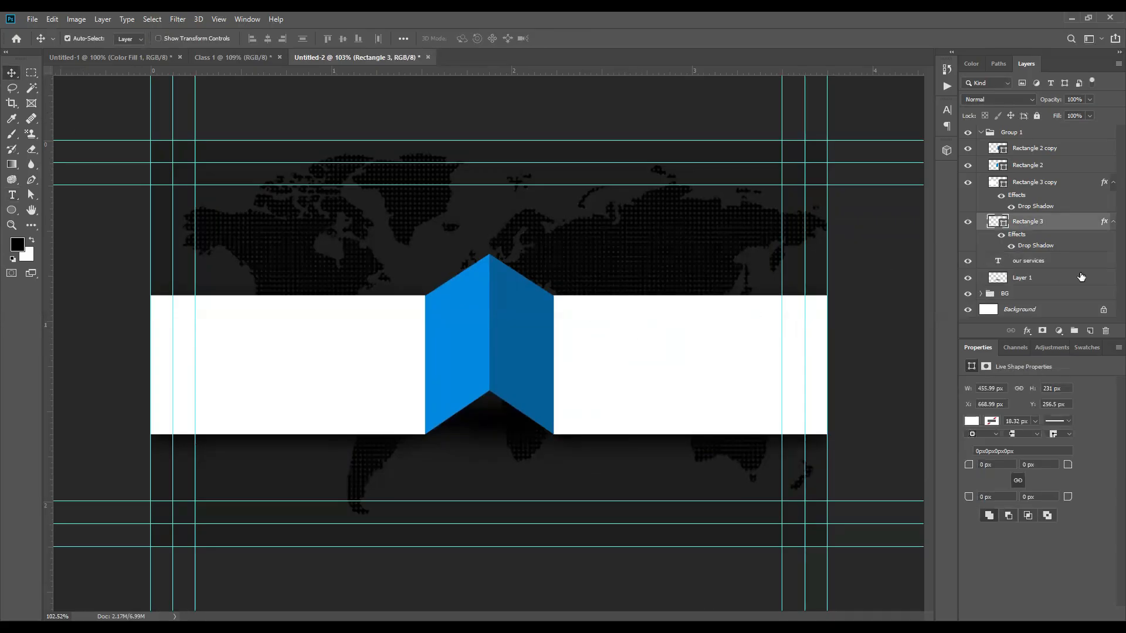
click(1046, 264)
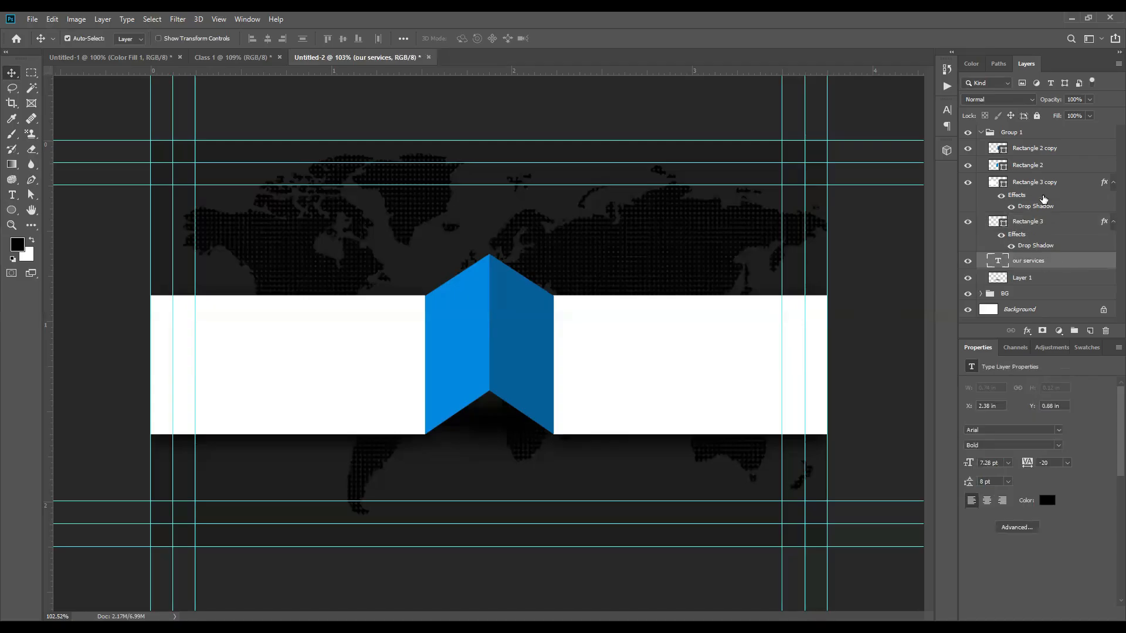
click(1035, 135)
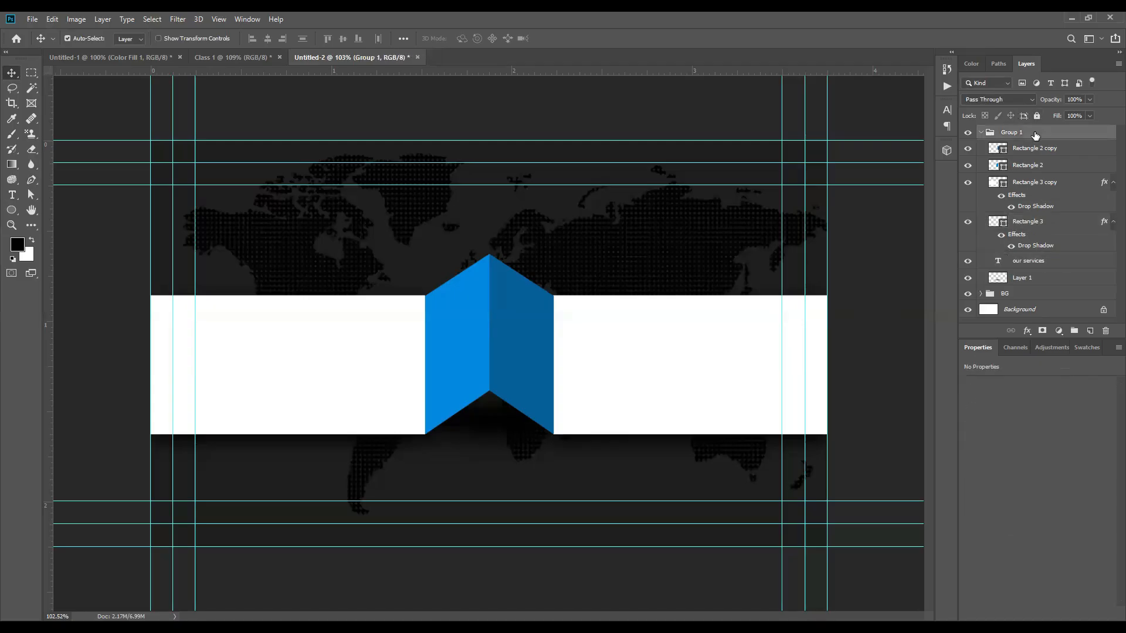
click(879, 217)
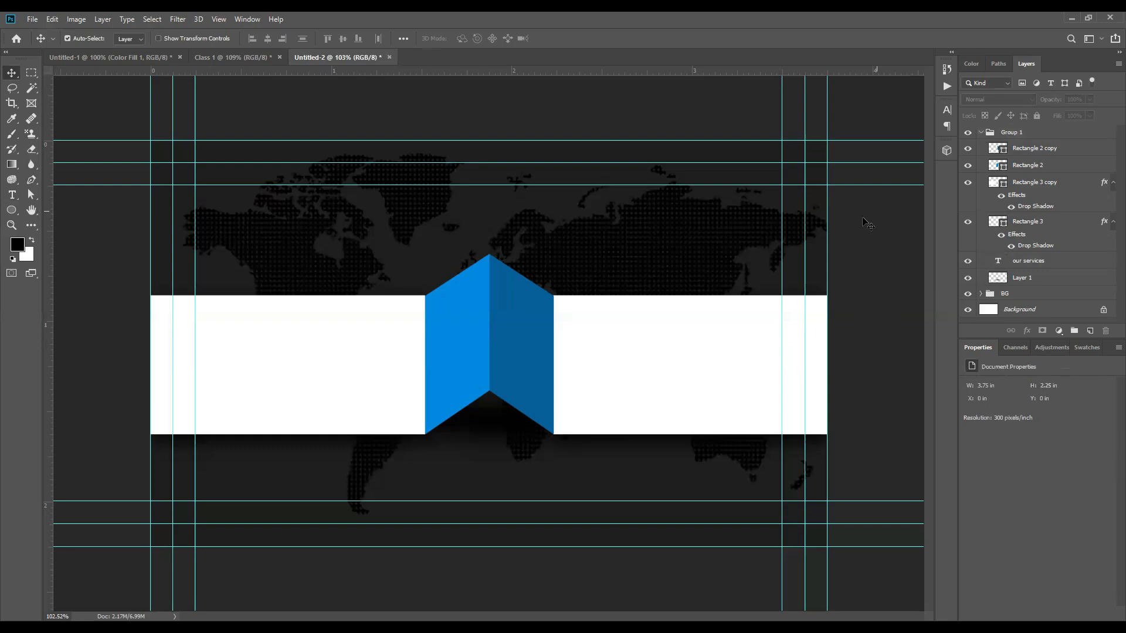
Step: Move the OUR SERVICES layer to the top of the stack and scale it to 165%
key(t)
click(623, 352)
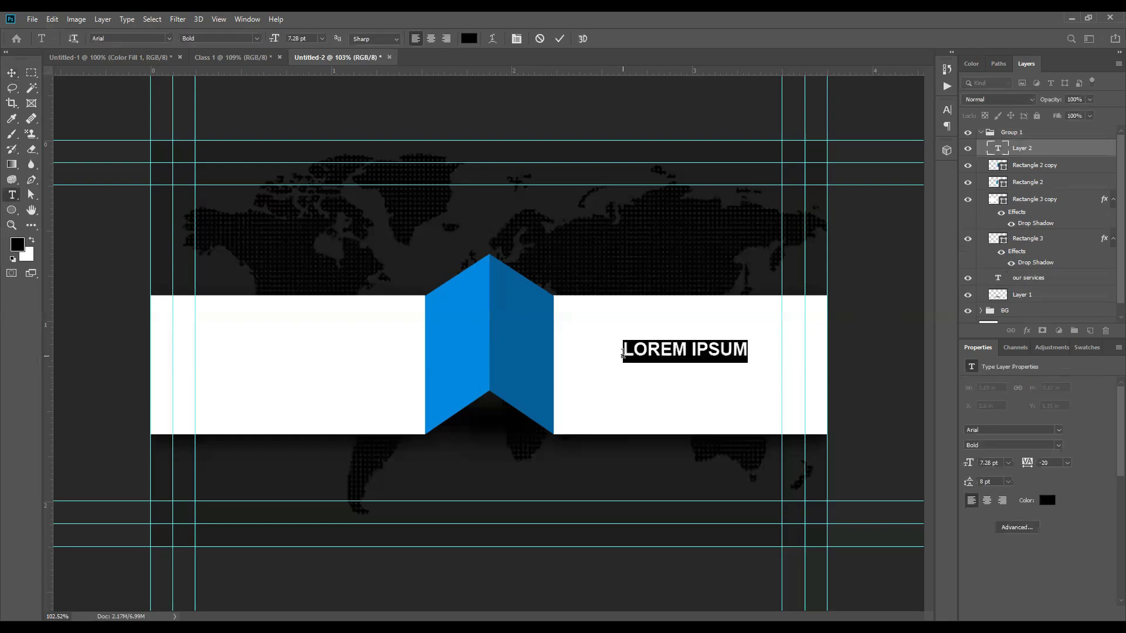
text(OUR)
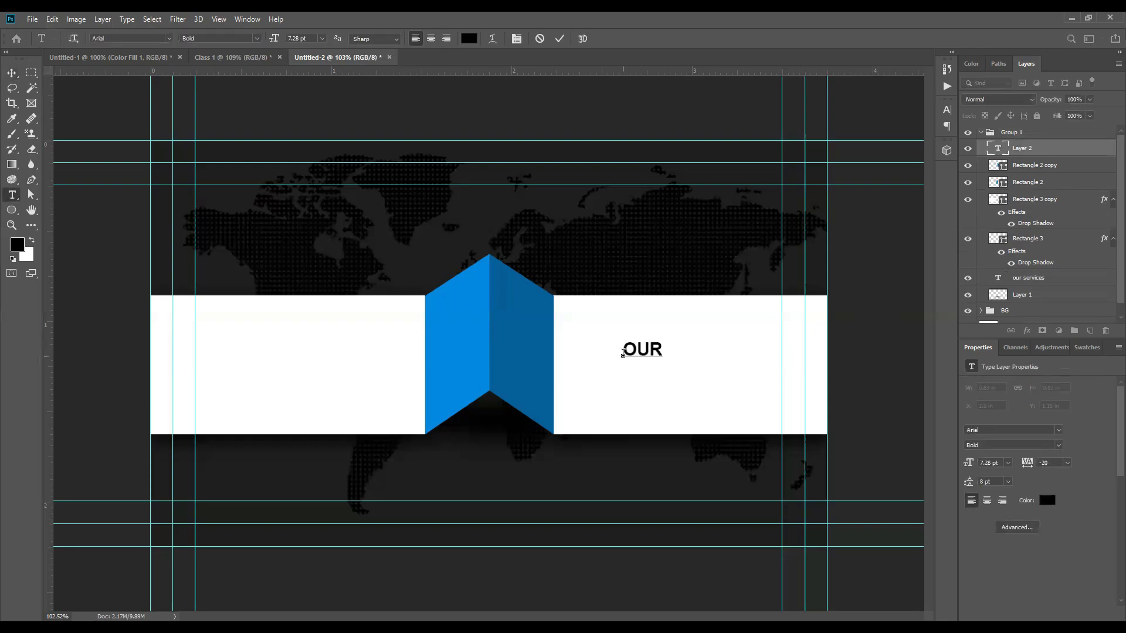
click(560, 39)
key(Delete)
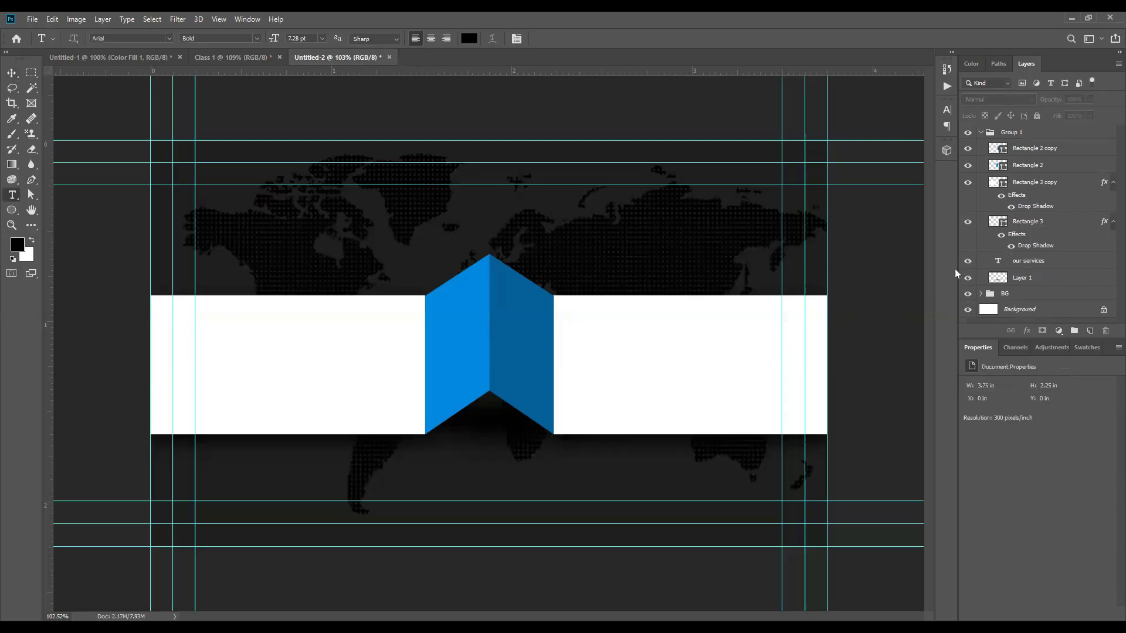
click(1029, 264)
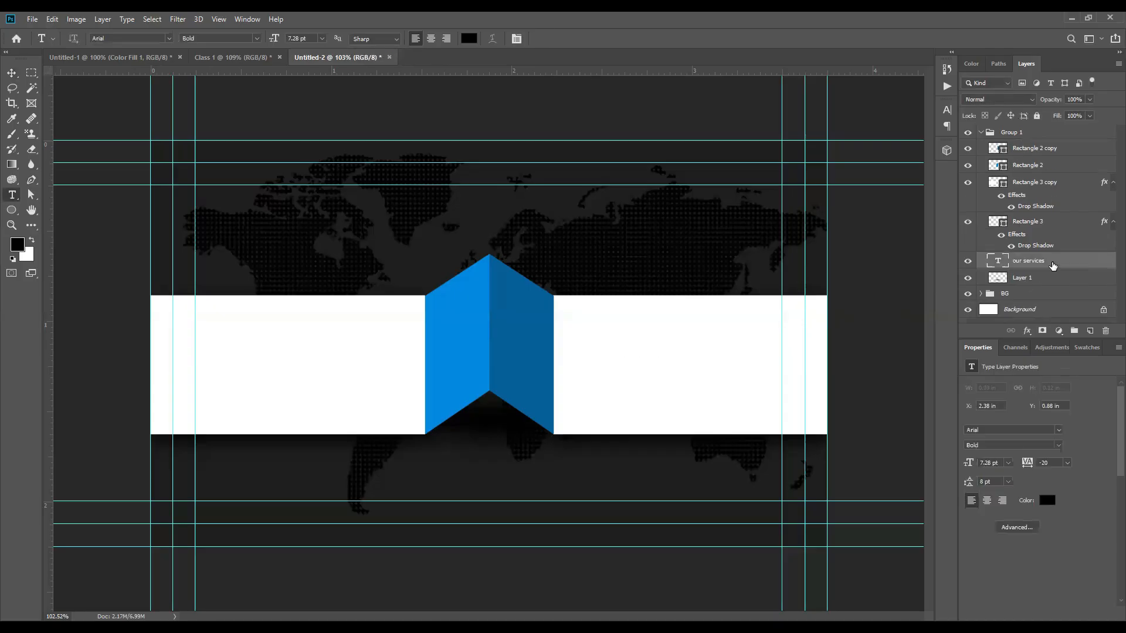
drag(1053, 265, 1045, 134)
key(ctrl+t)
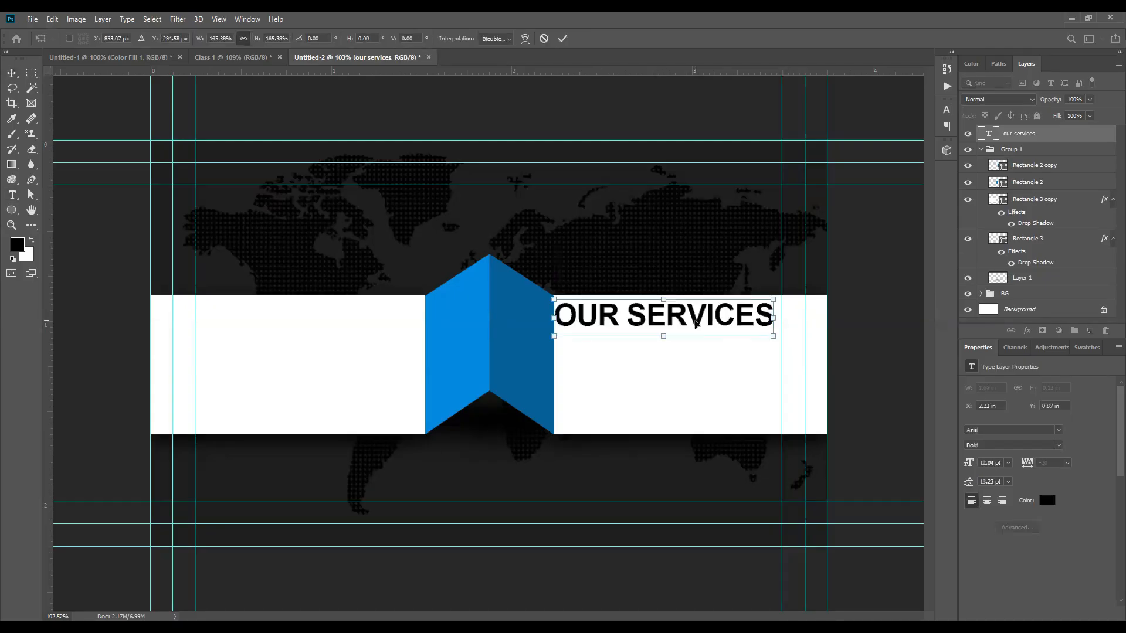
drag(694, 319, 695, 322)
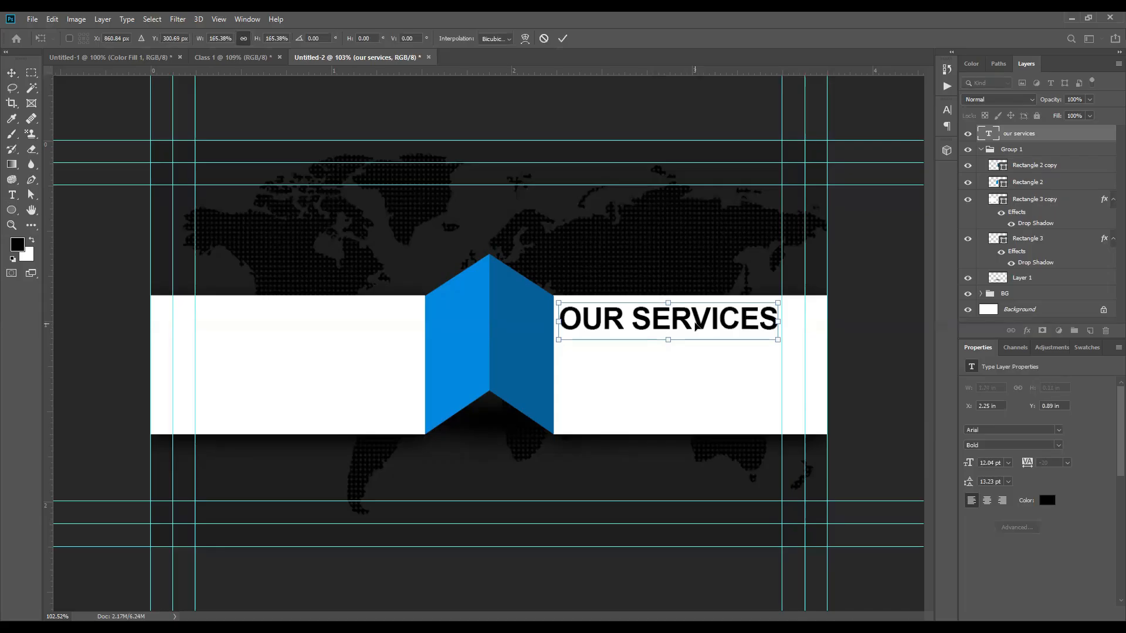
click(562, 38)
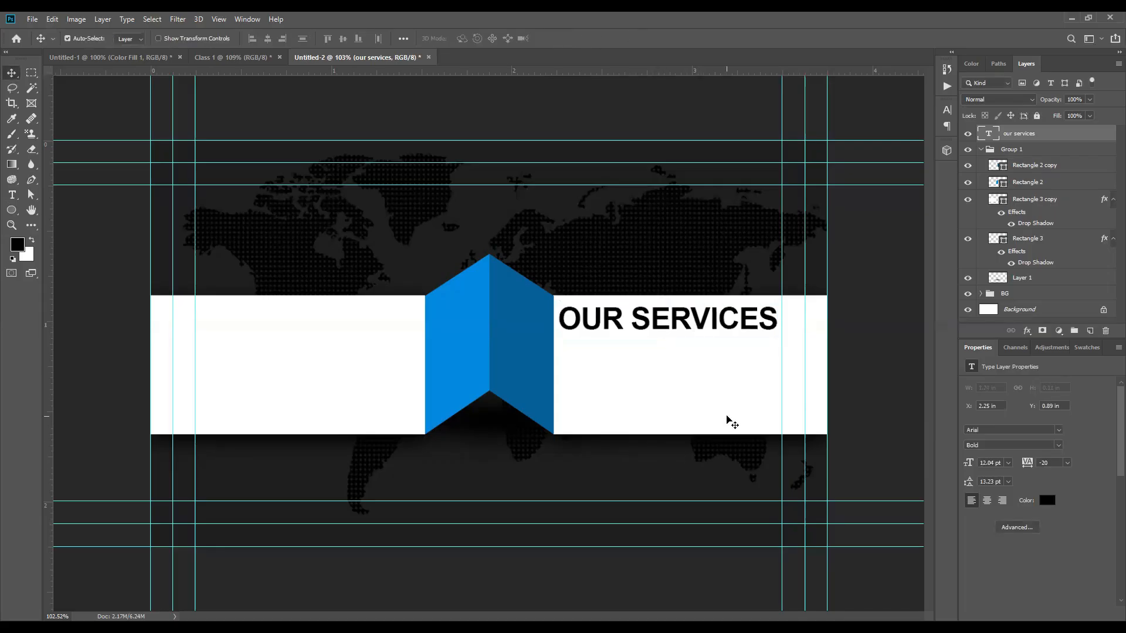
click(58, 616)
text(100)
key(Return)
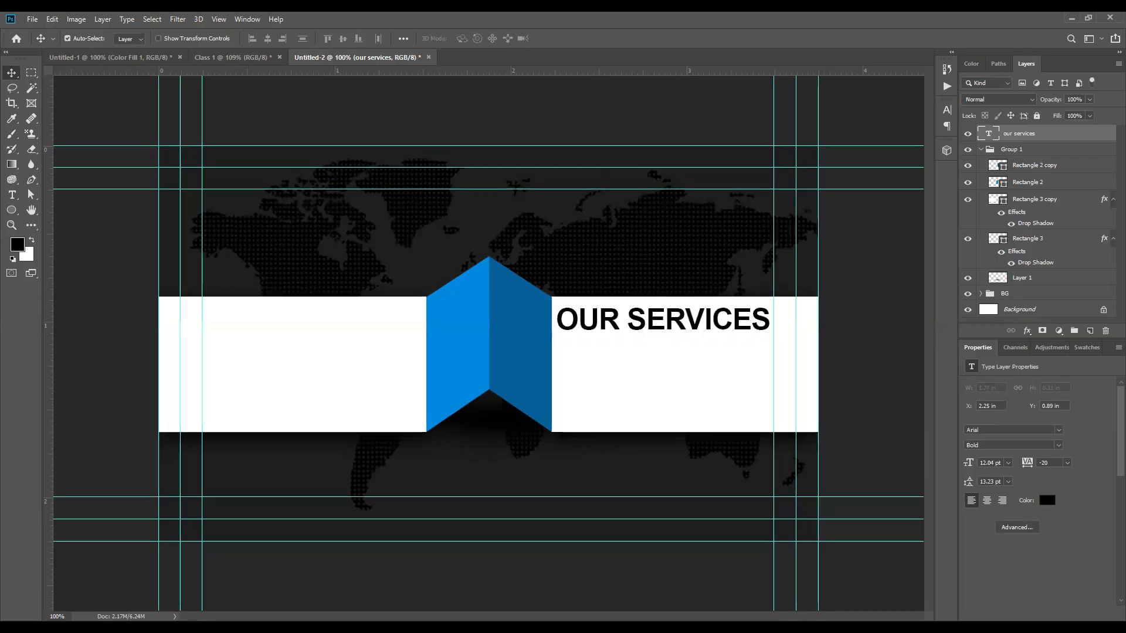
text(22.5)
key(Return)
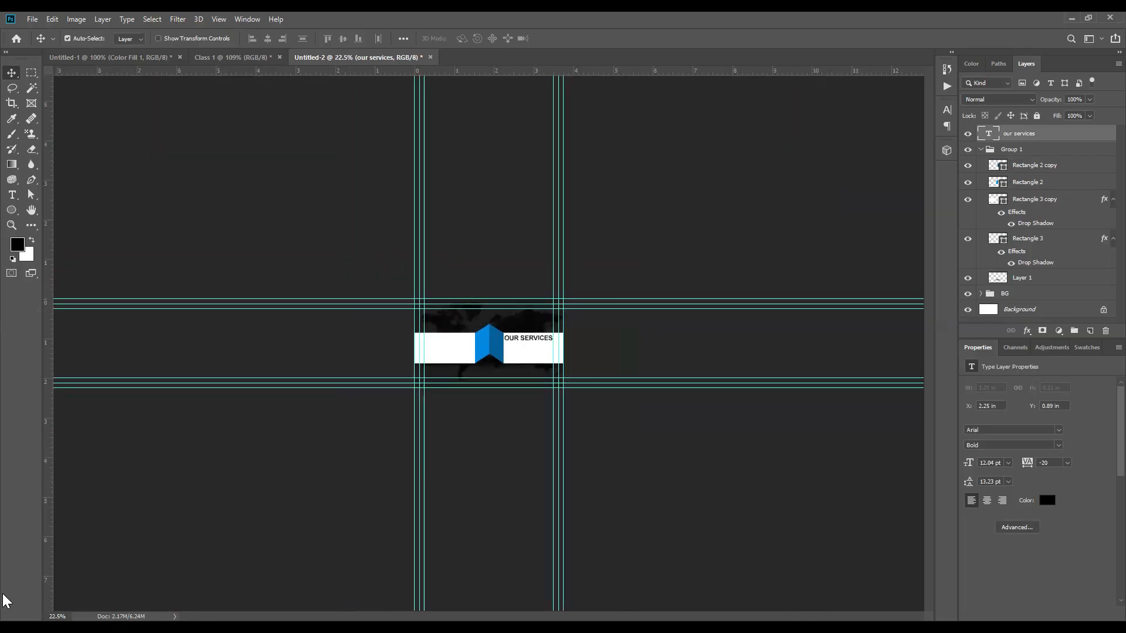
text(100)
key(Return)
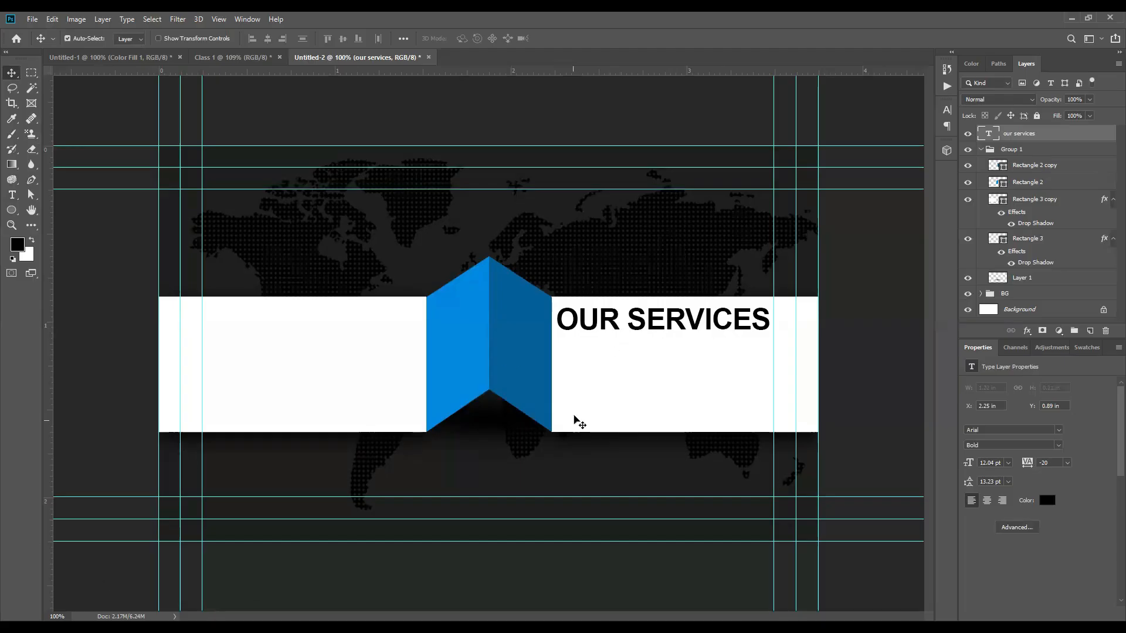
scroll(578, 419, down, 8)
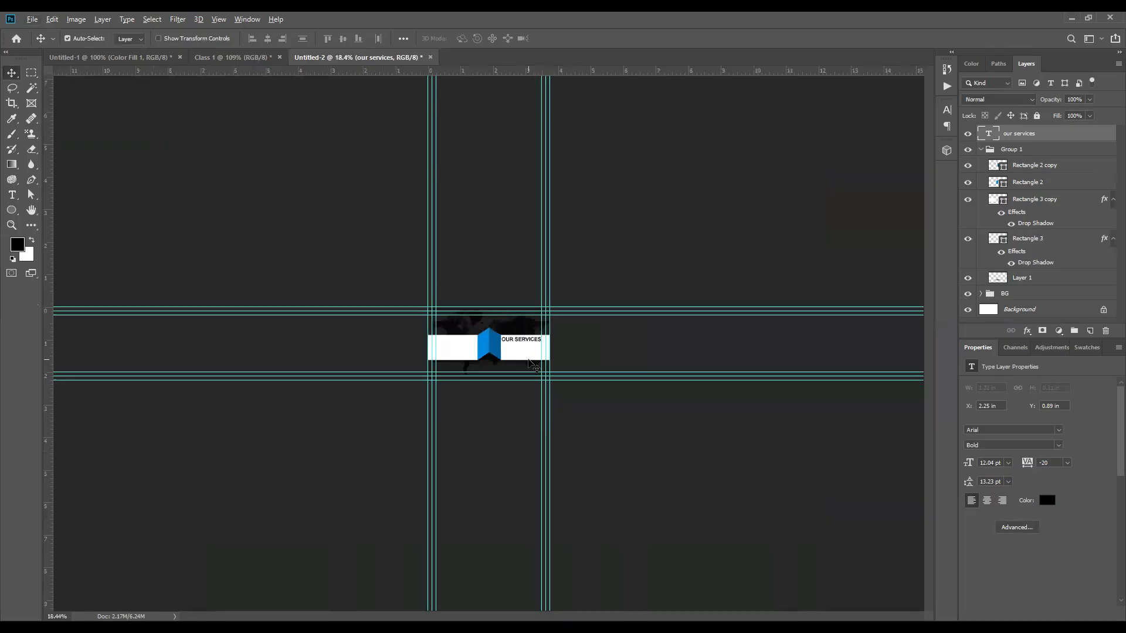
key(ctrl+0)
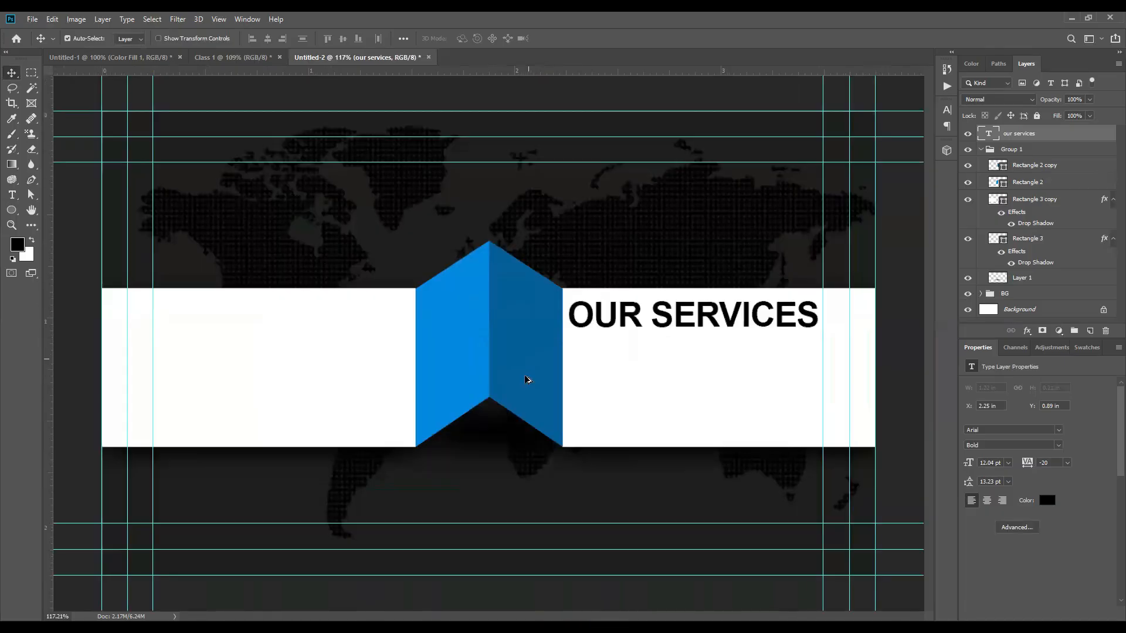
double_click(63, 614)
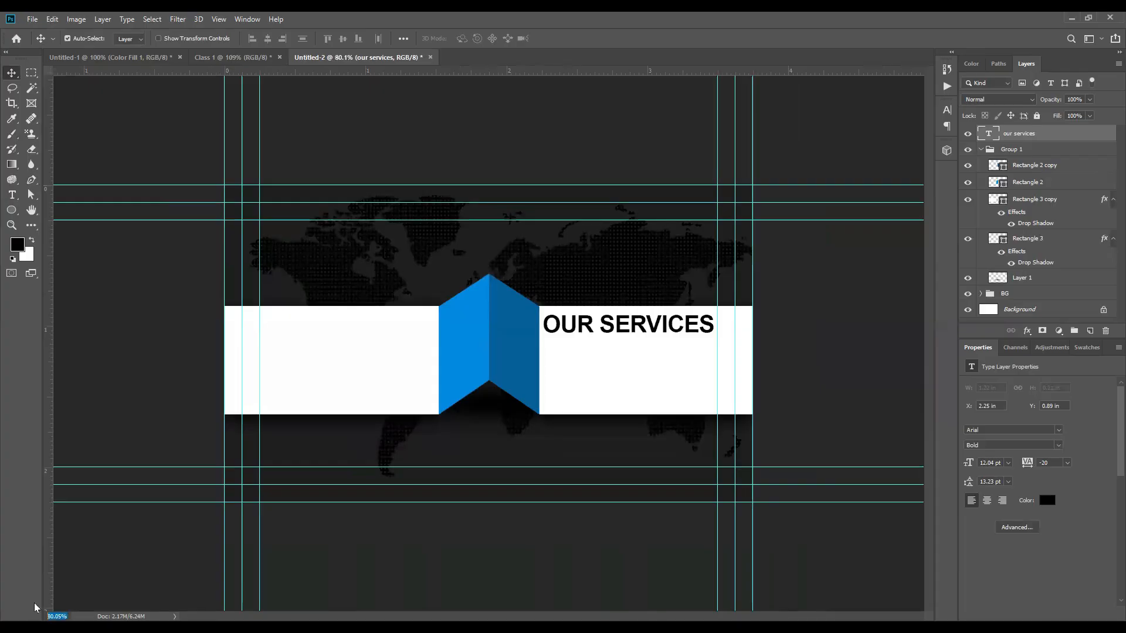
text(100)
key(Return)
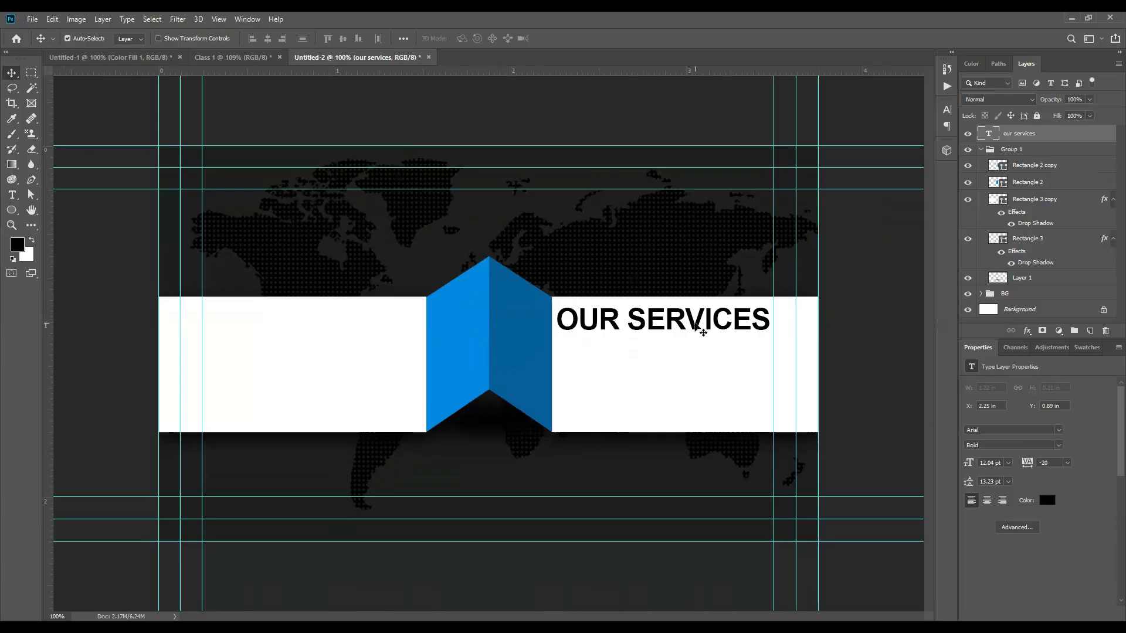
Step: Try duplicating the OUR SERVICES heading below itself, then delete the copy and reselect the heading
alt+drag(654, 328, 656, 363)
double_click(655, 360)
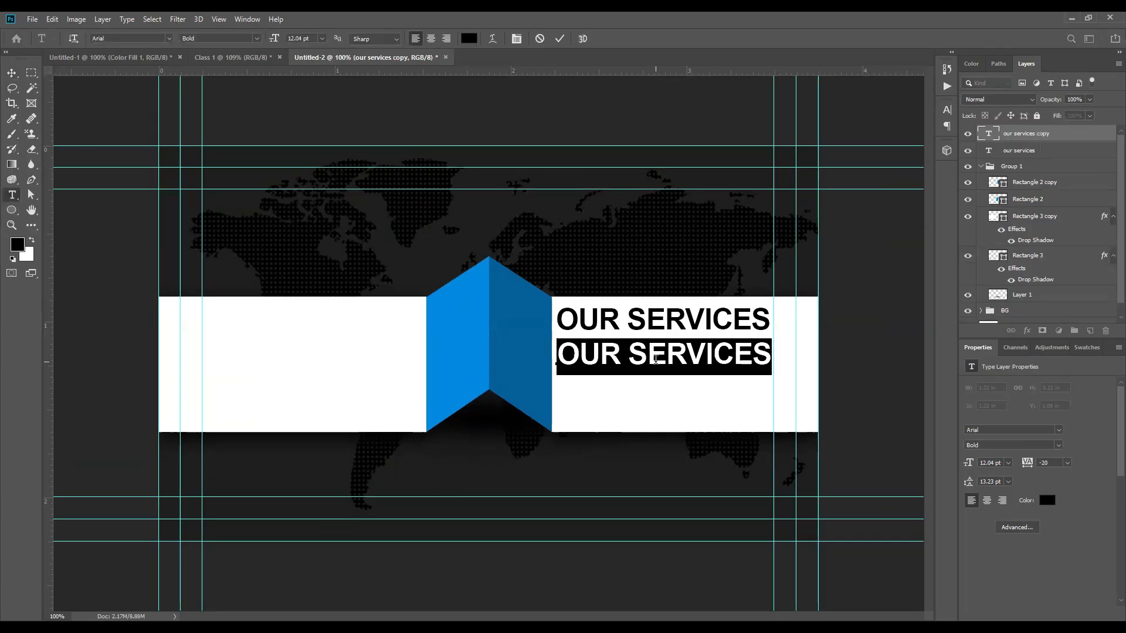
click(560, 38)
key(Delete)
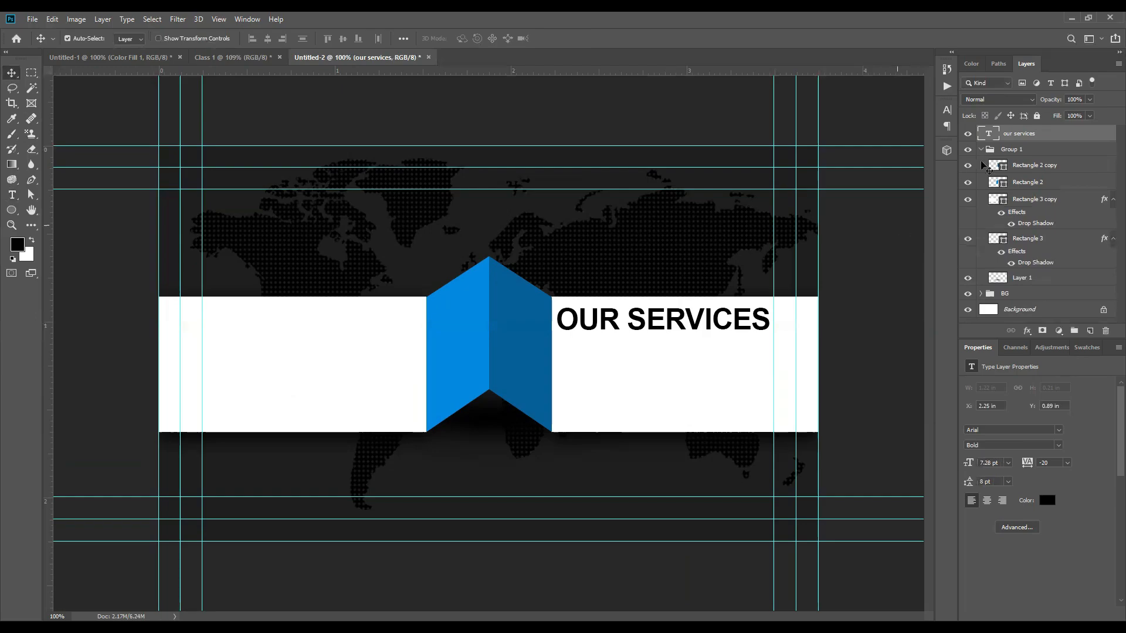
ctrl+click(1021, 134)
click(1021, 134)
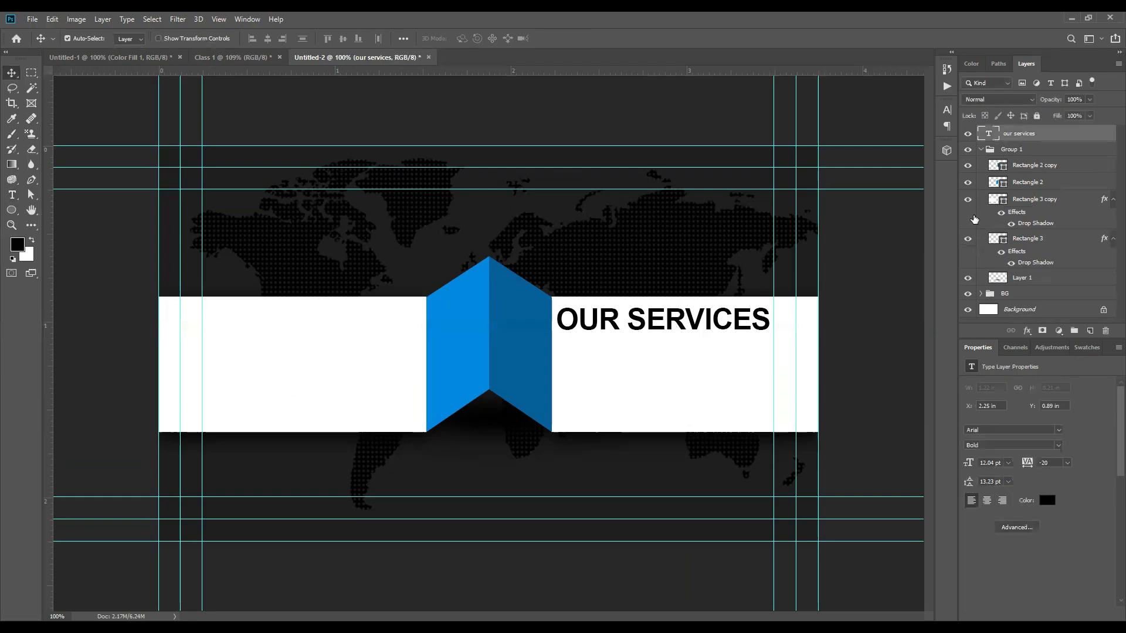
Step: Add a 6.3 pt Arial Bold LOREM IPSUM text line below the heading and fit the card on screen
click(883, 263)
key(t)
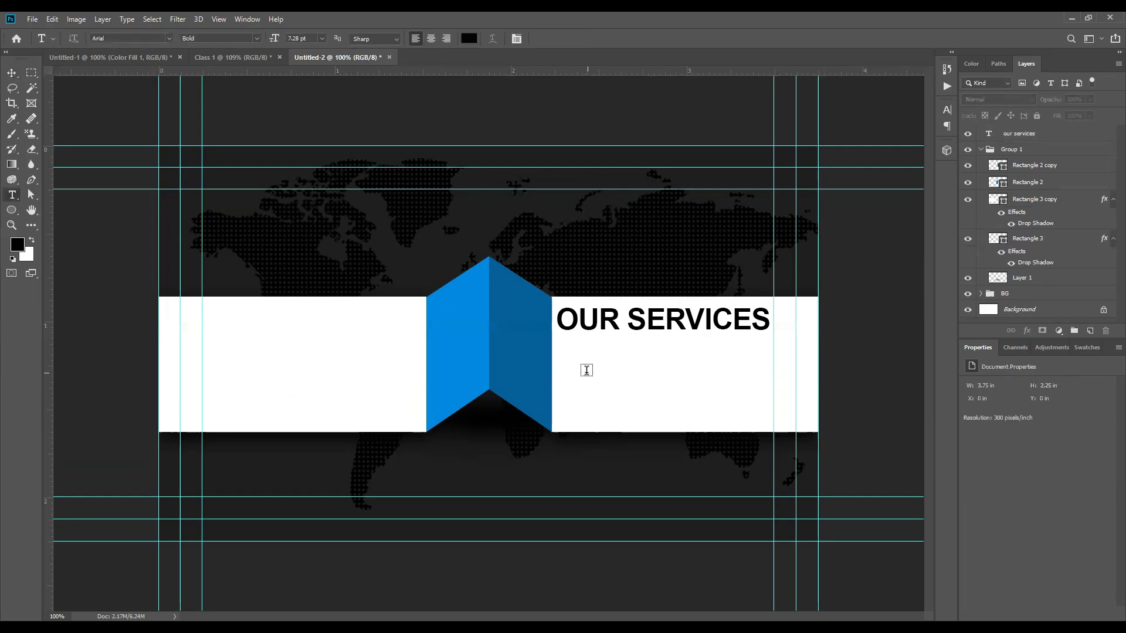
click(589, 375)
key(ctrl+Return)
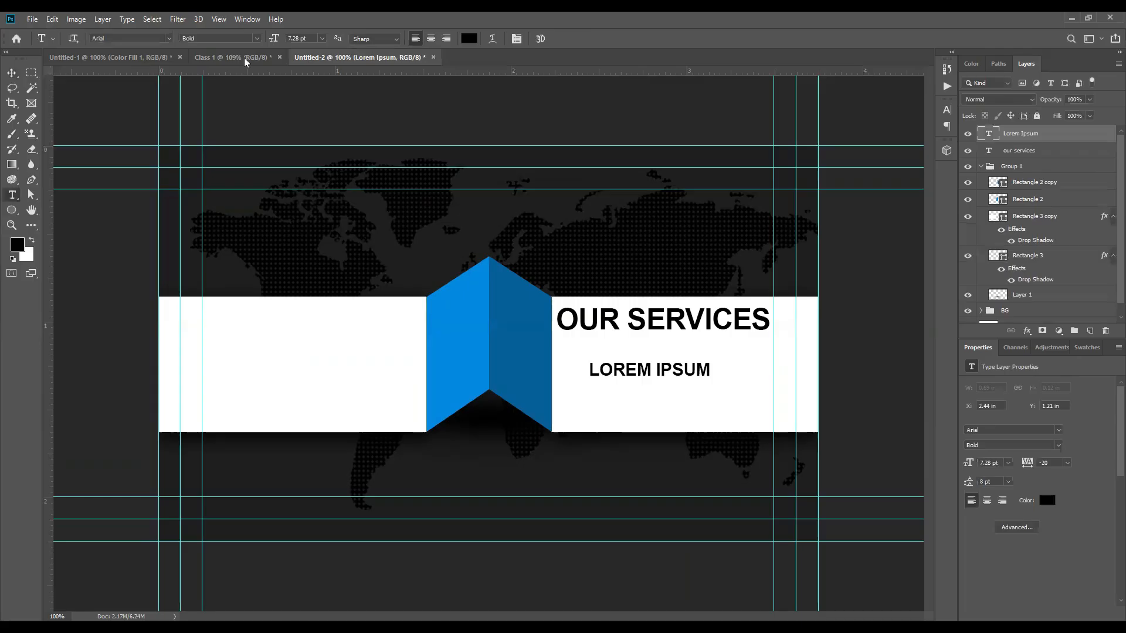
key(v)
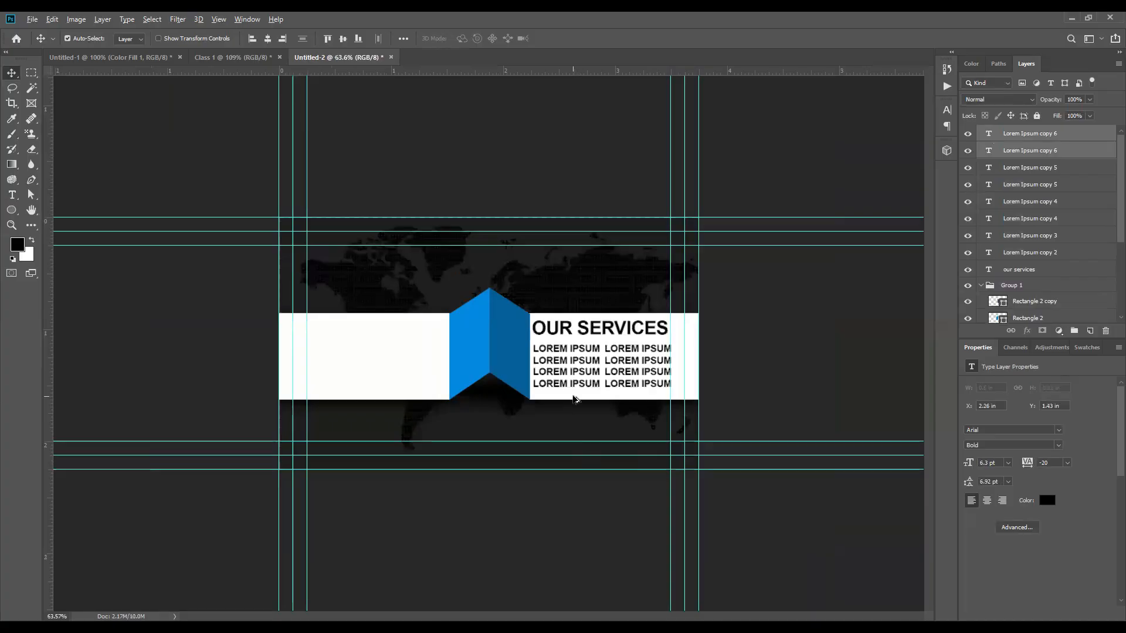
key(ctrl+0)
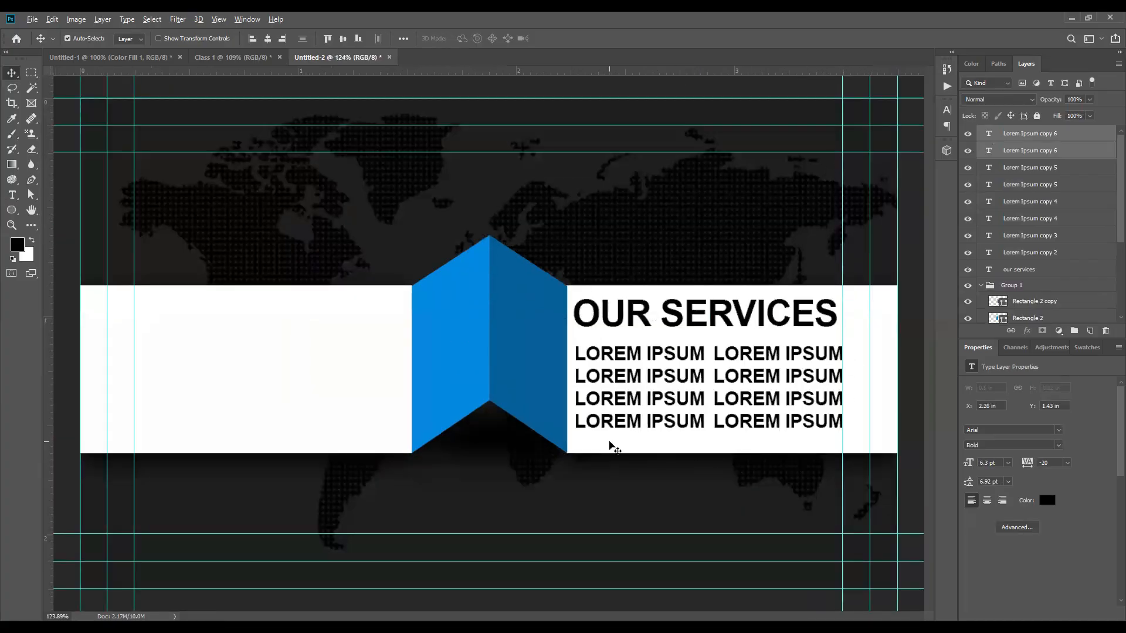
Step: Select all eight LOREM IPSUM text layers in the Layers panel
scroll(866, 393, up, 2)
scroll(866, 392, up, 2)
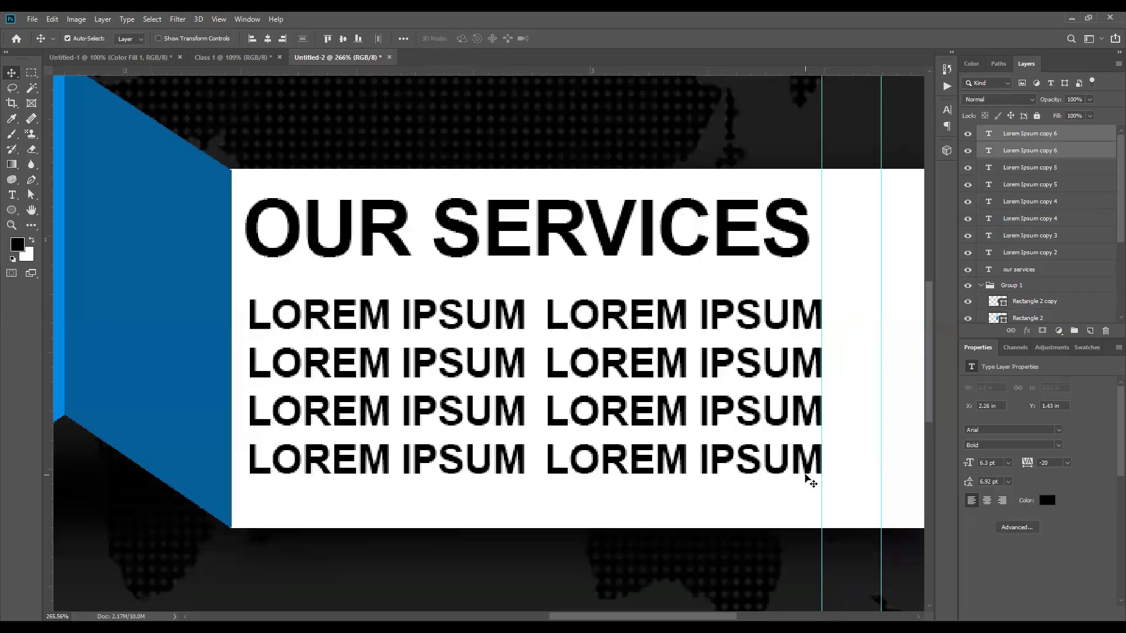
shift+click(1035, 252)
click(904, 135)
scroll(1048, 157, up, 3)
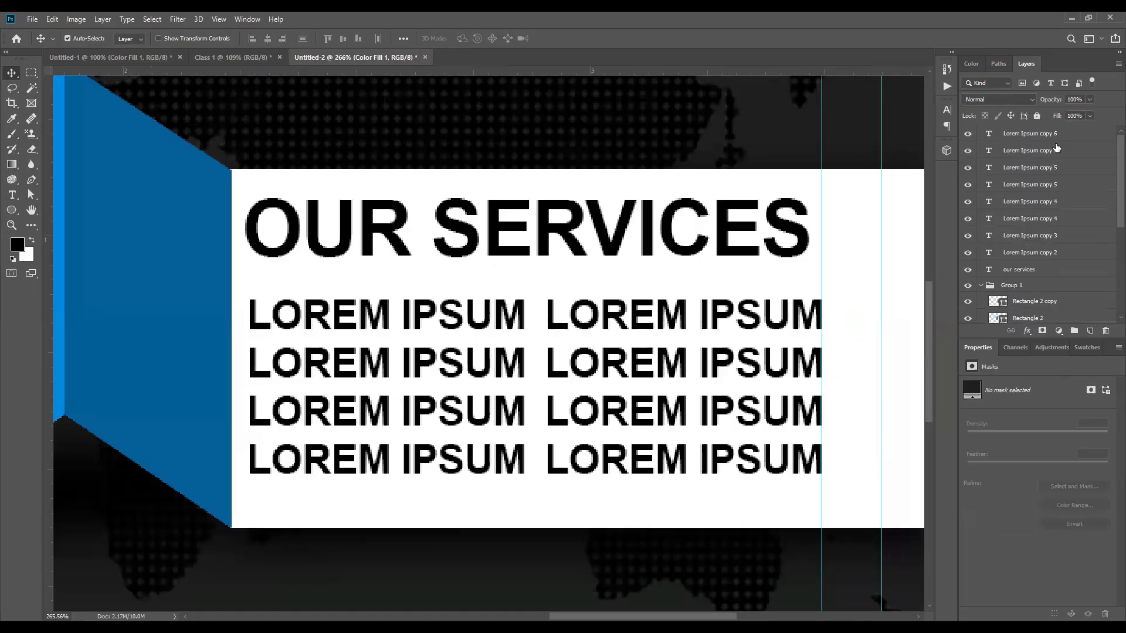
click(1049, 134)
scroll(1044, 176, down, 3)
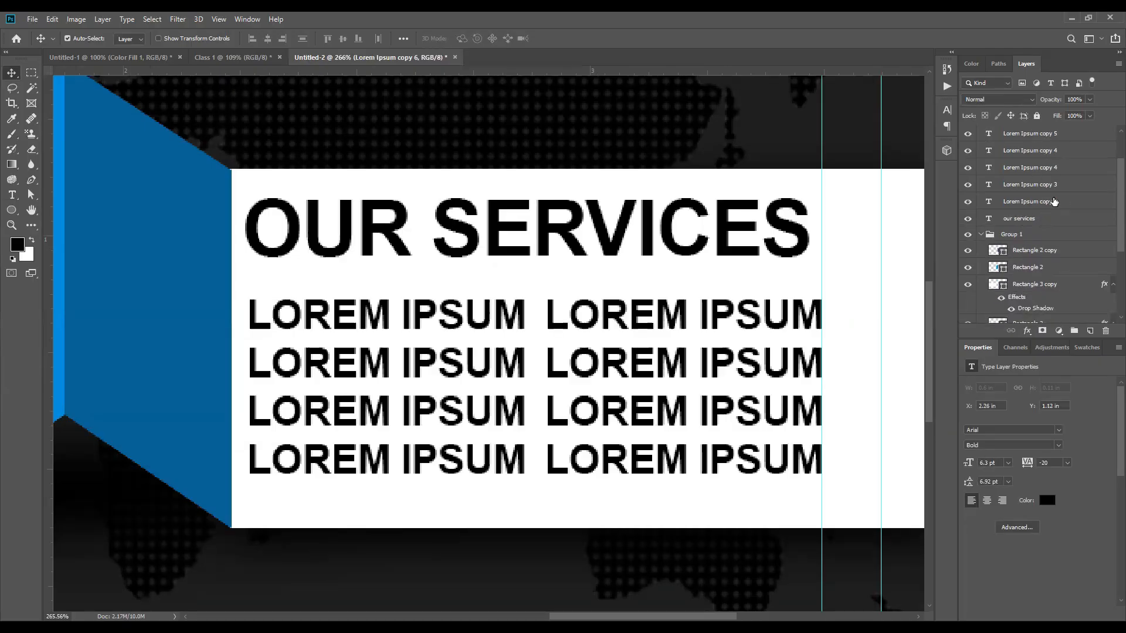
shift+click(1054, 202)
scroll(1043, 170, up, 3)
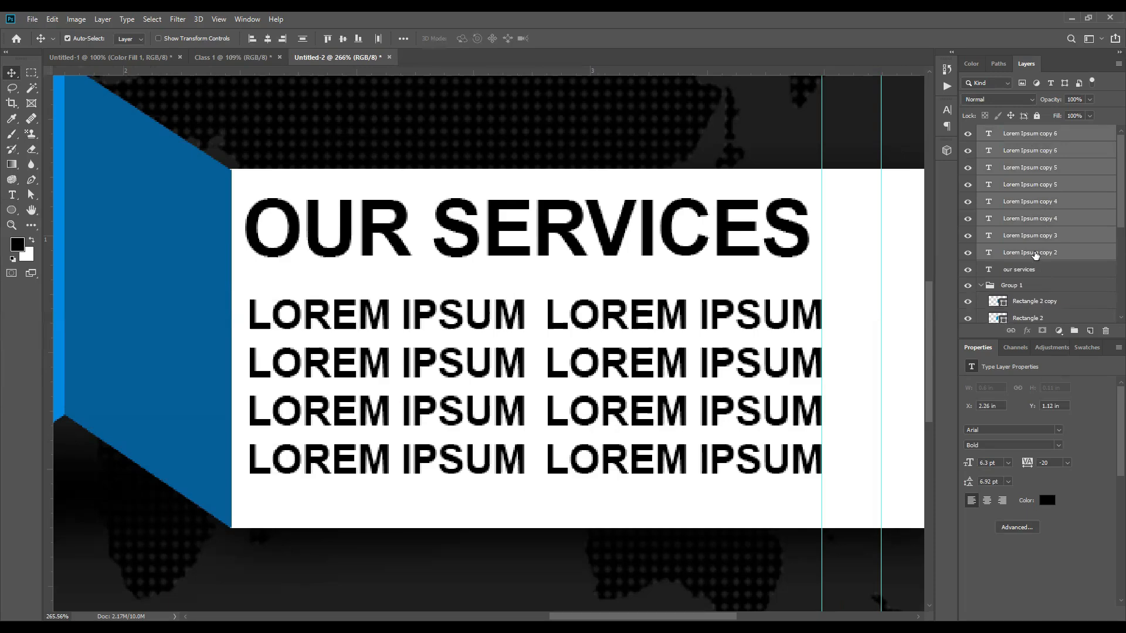
Step: Scale the LOREM IPSUM block down in two passes so it fits under the heading
key(ctrl+t)
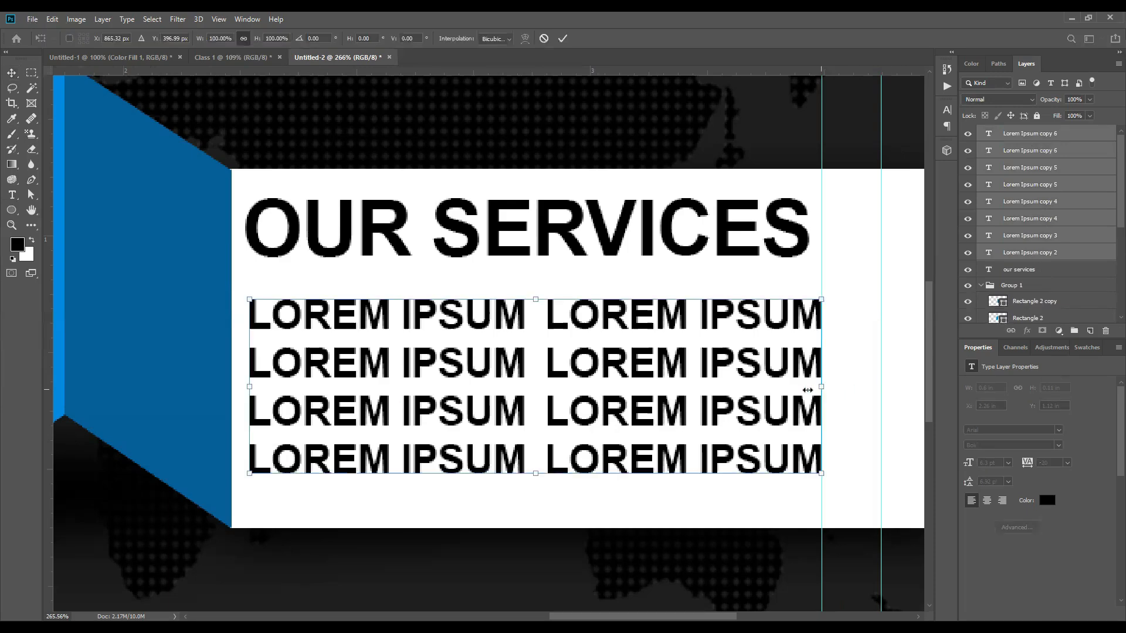
drag(807, 390, 795, 388)
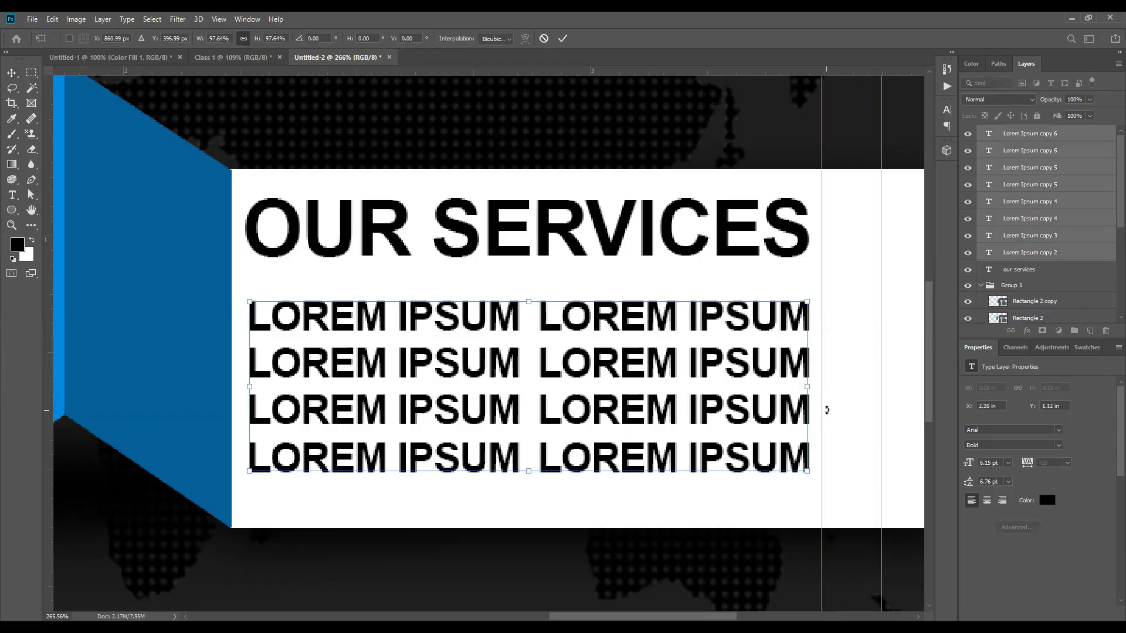
click(562, 38)
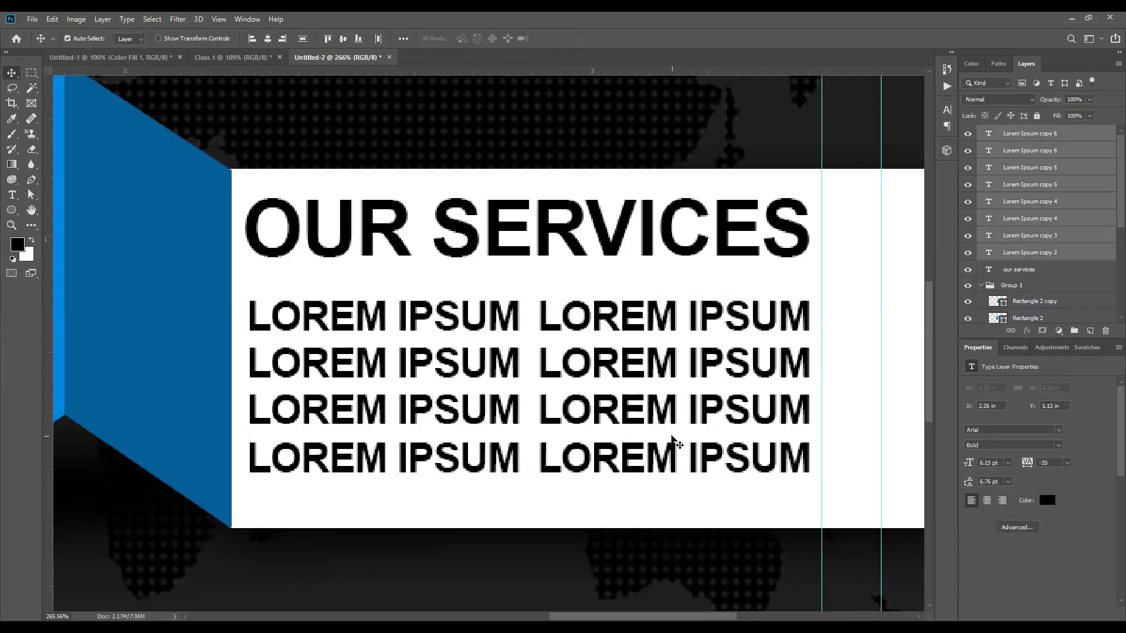
key(ctrl+0)
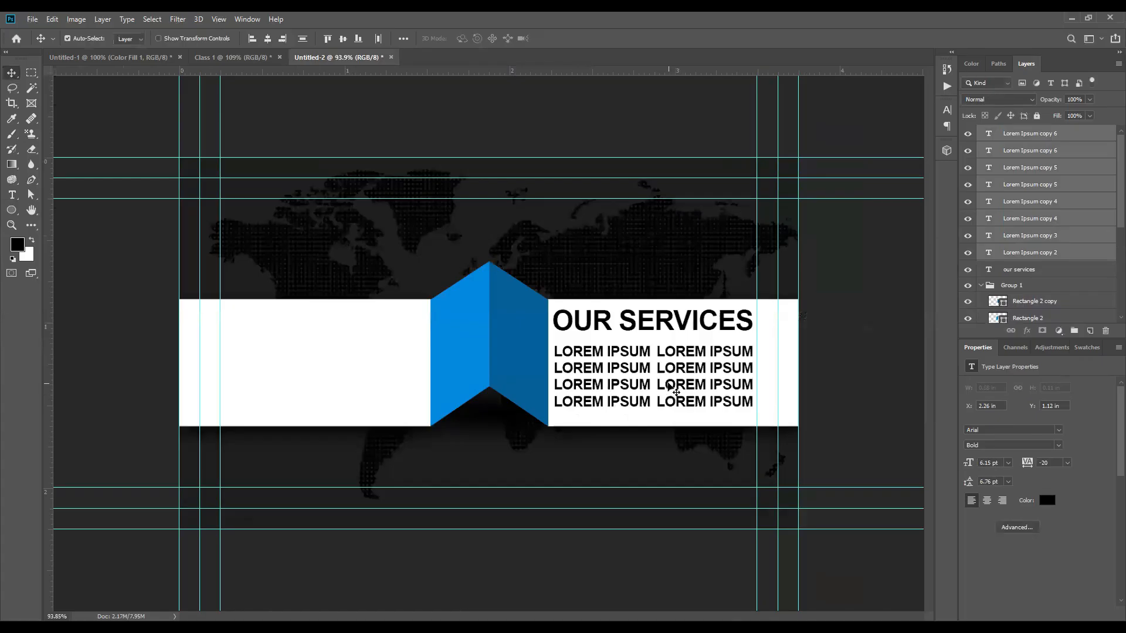
key(ctrl+t)
drag(653, 405, 663, 373)
key(Return)
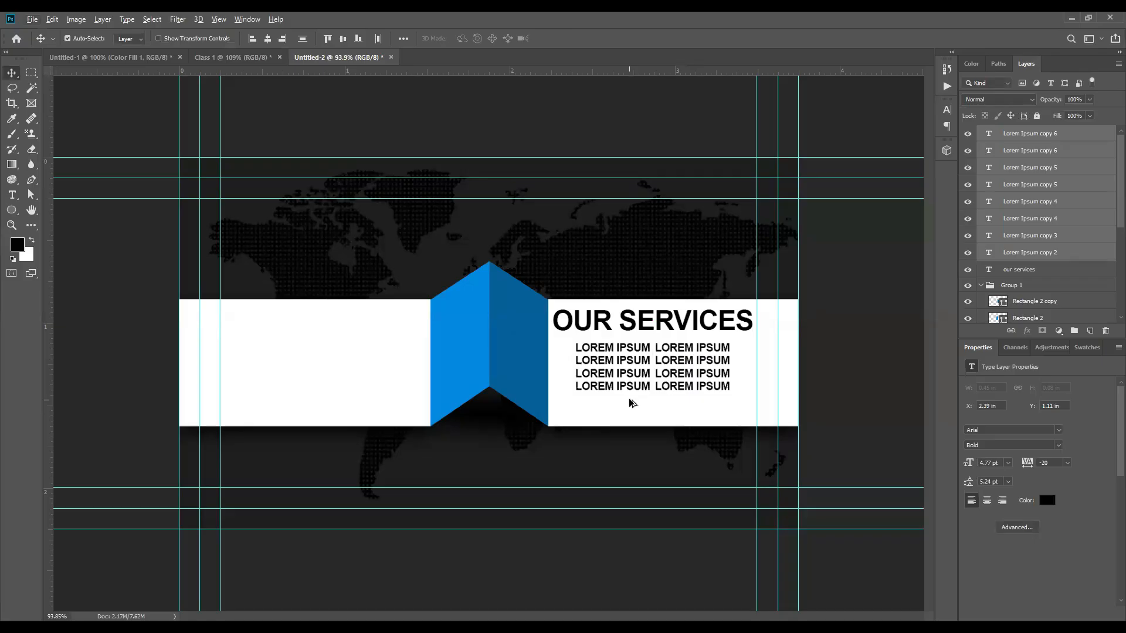
Step: Merge the eight LOREM IPSUM layers into one layer, Lorem Ipsum copy 6
key(alt+f)
click(905, 261)
click(1047, 134)
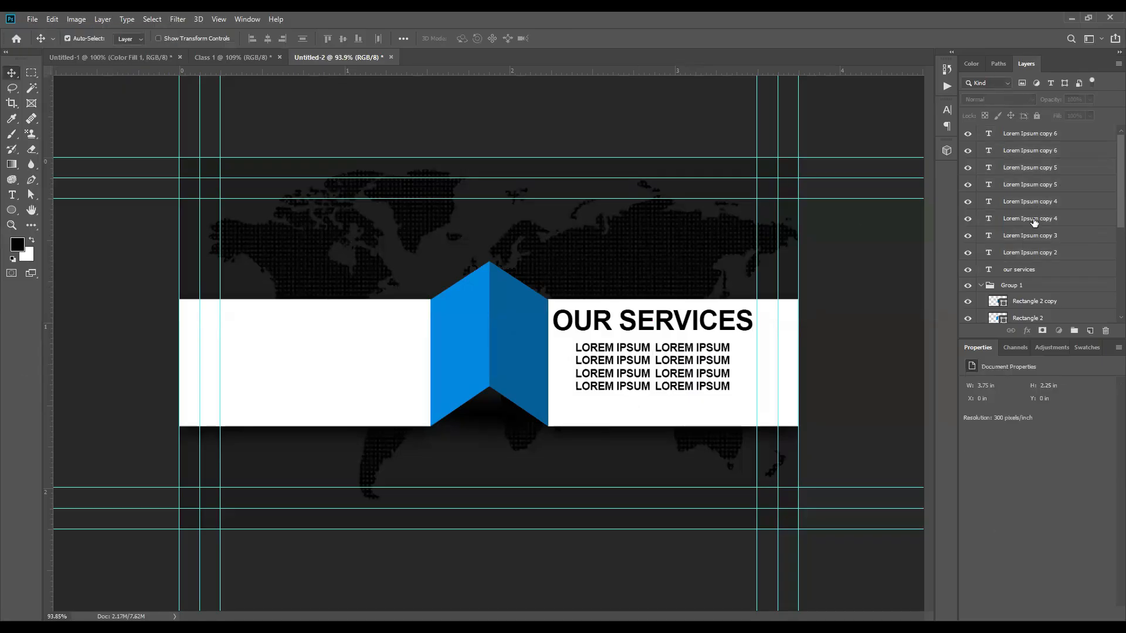
shift+click(1035, 254)
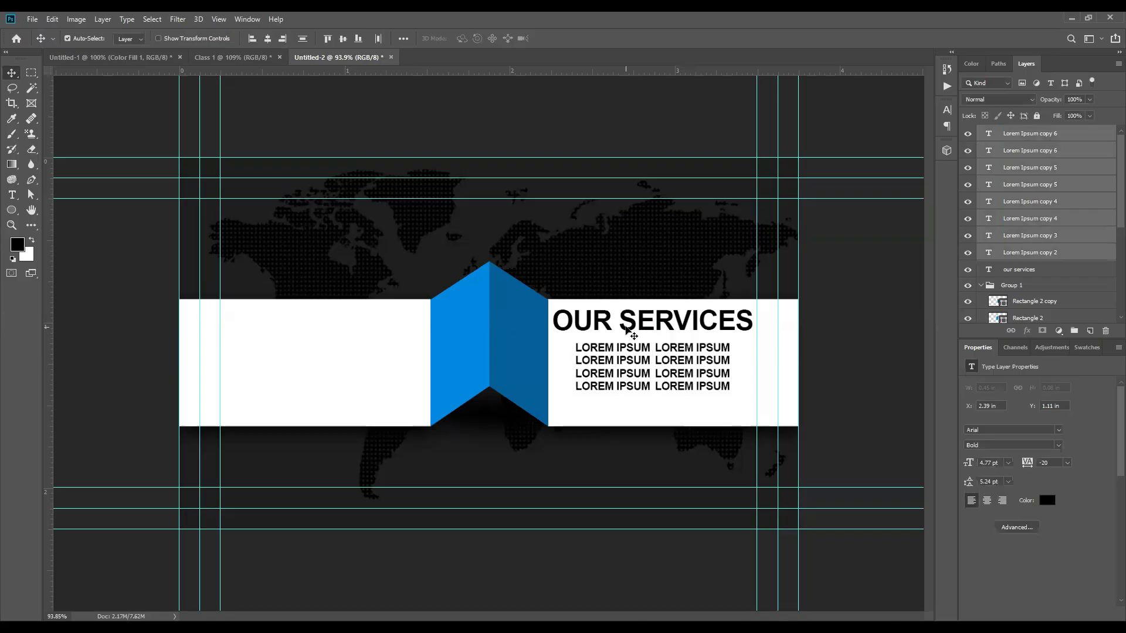
key(ctrl+e)
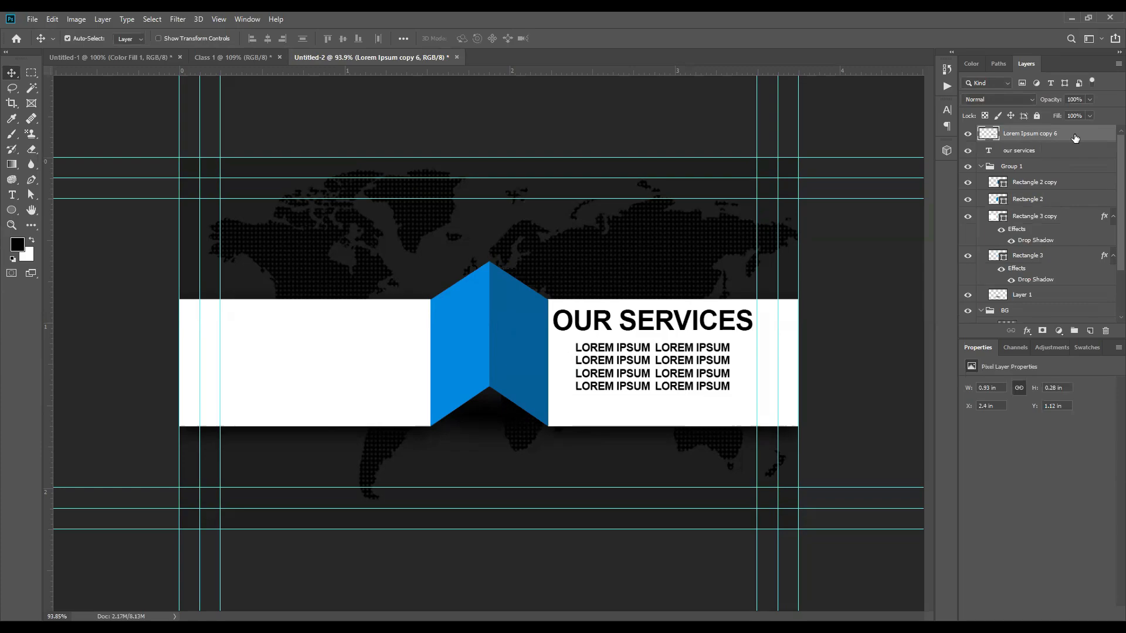
Step: Nudge the merged LOREM IPSUM block slightly lower on the banner
click(693, 365)
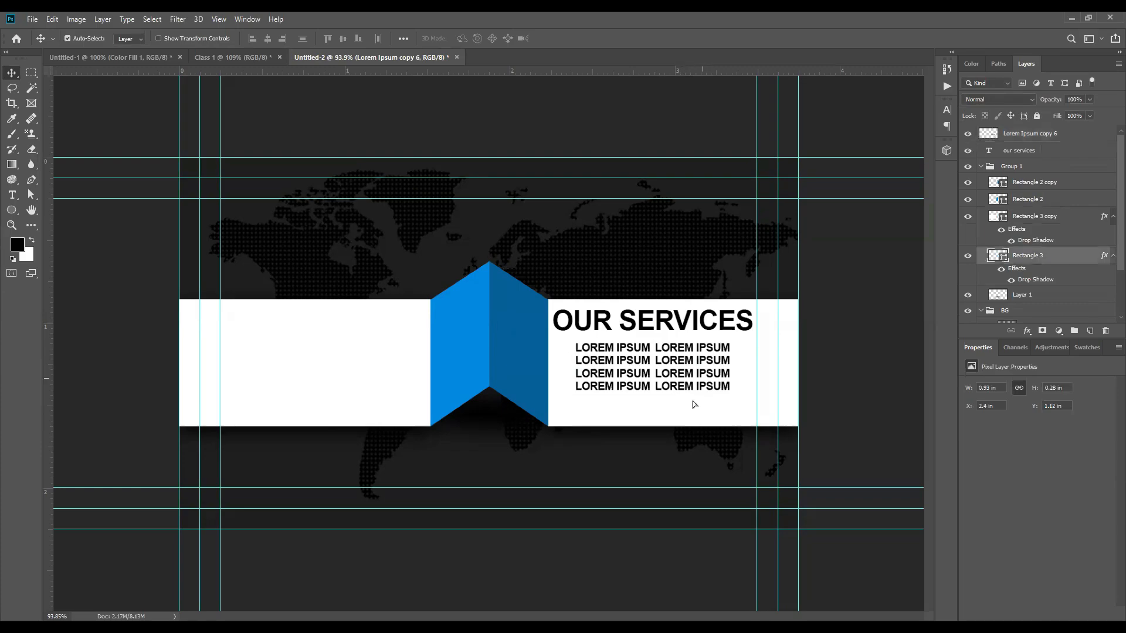
click(1047, 135)
key(ctrl+t)
key(Return)
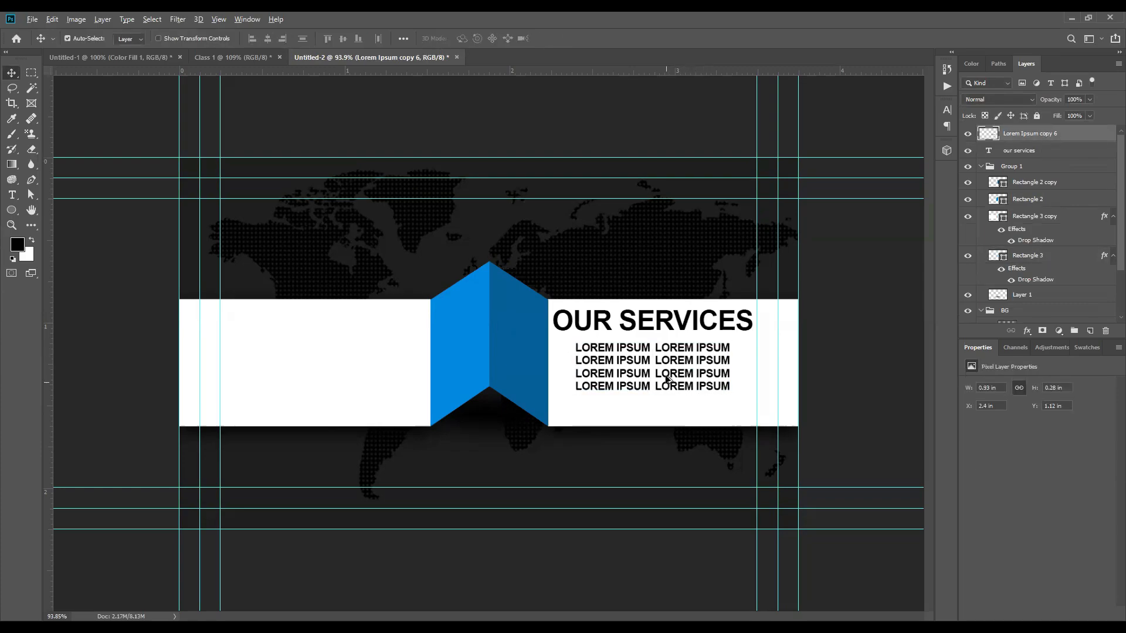
scroll(666, 375, up, 4)
drag(666, 414, 666, 425)
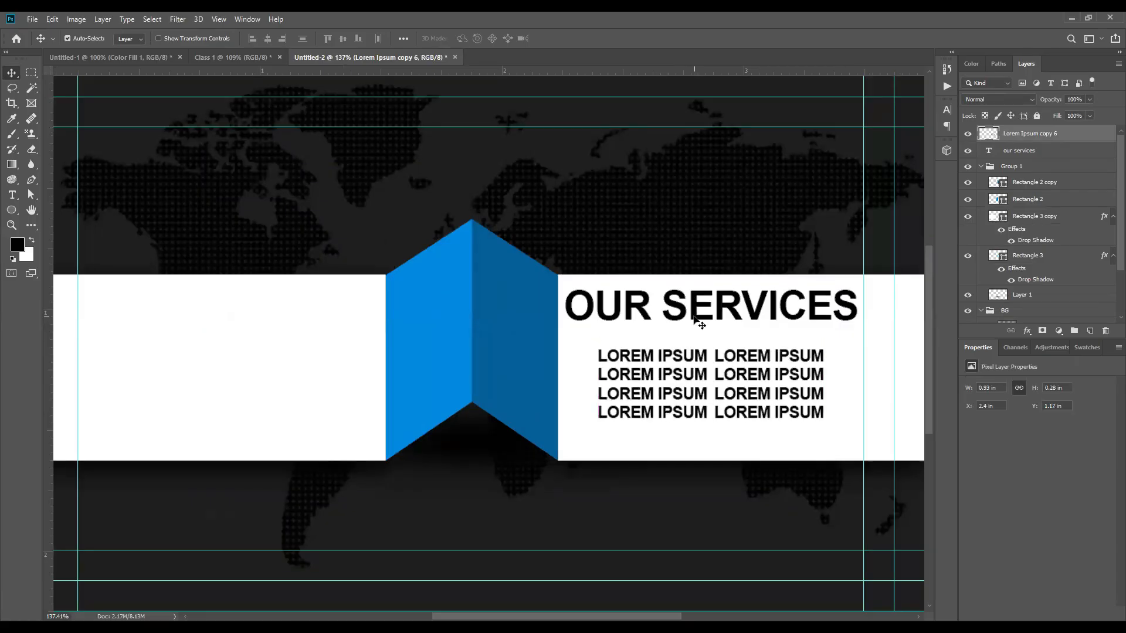
Step: Centre the LOREM IPSUM block horizontally with OUR SERVICES, then shift the heading slightly right
shift+click(699, 322)
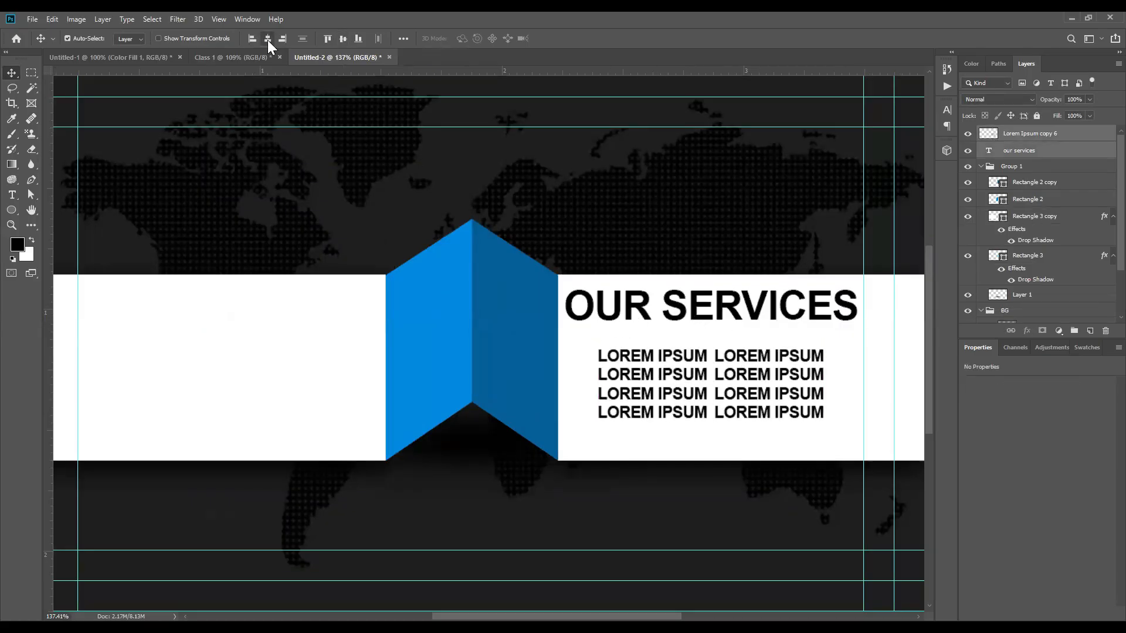
scroll(420, 285, down, 5)
click(815, 336)
scroll(658, 381, up, 3)
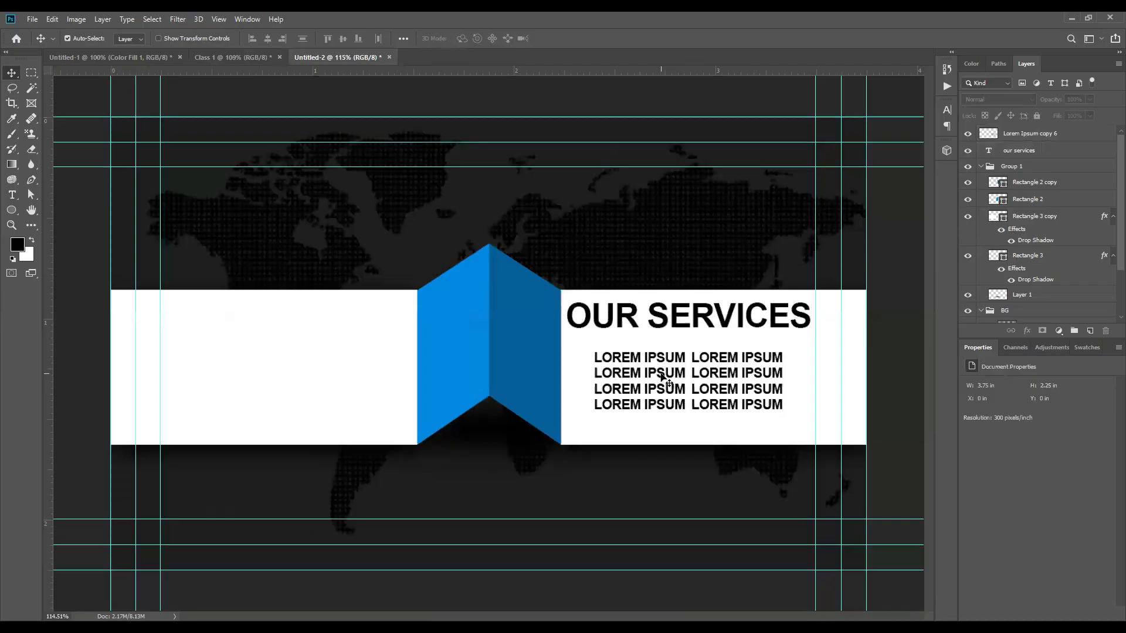
click(651, 375)
shift+click(586, 317)
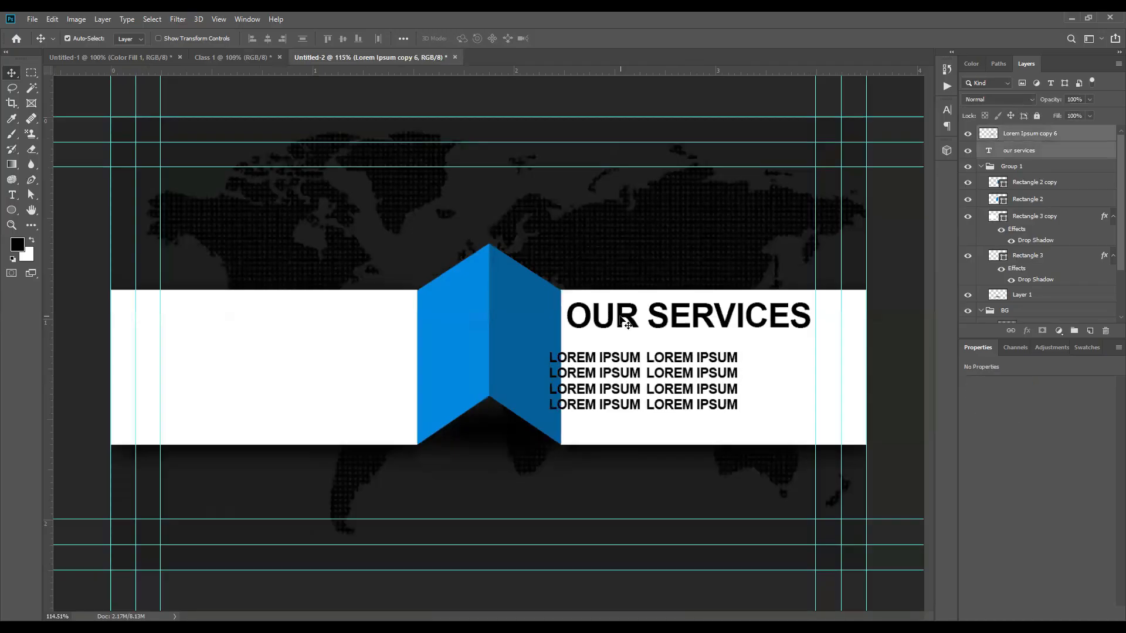
click(268, 39)
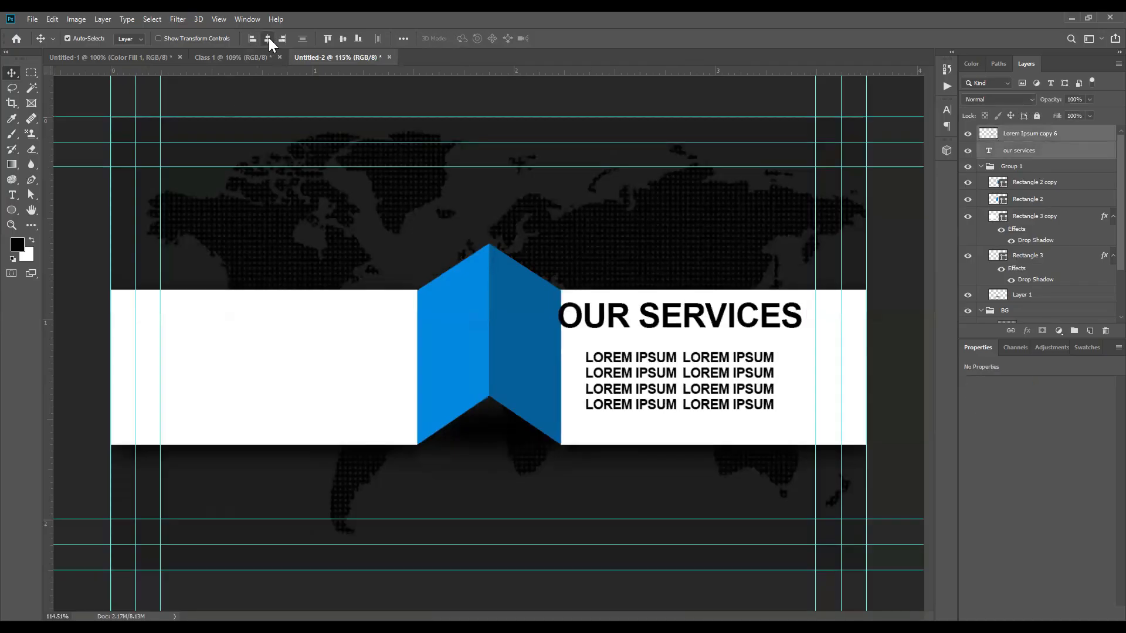
click(782, 369)
click(795, 320)
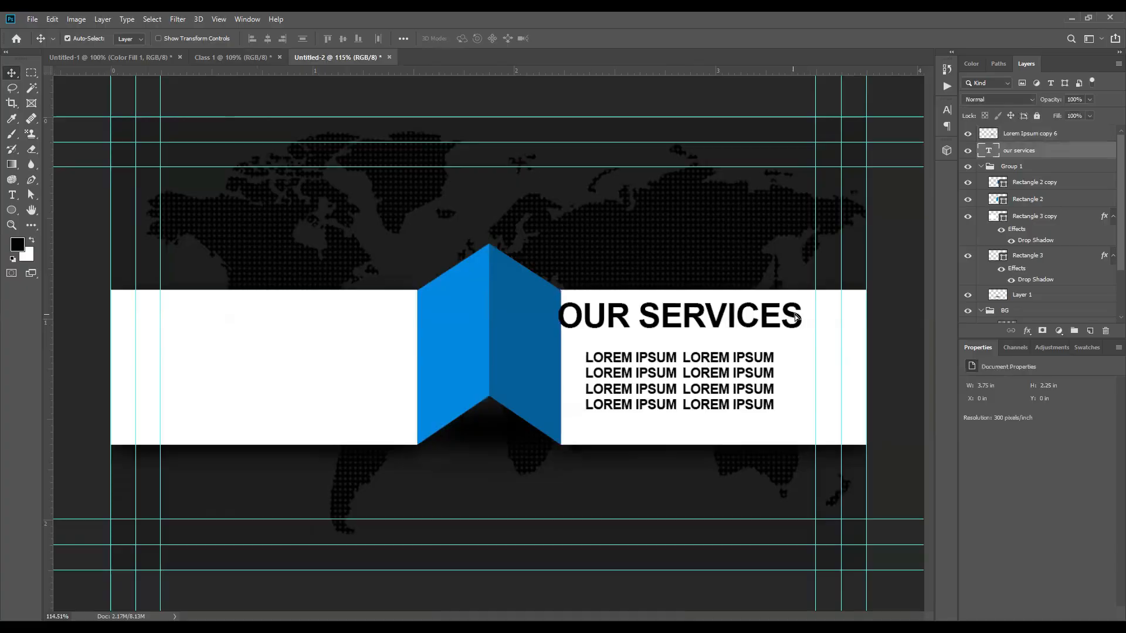
drag(799, 319, 809, 319)
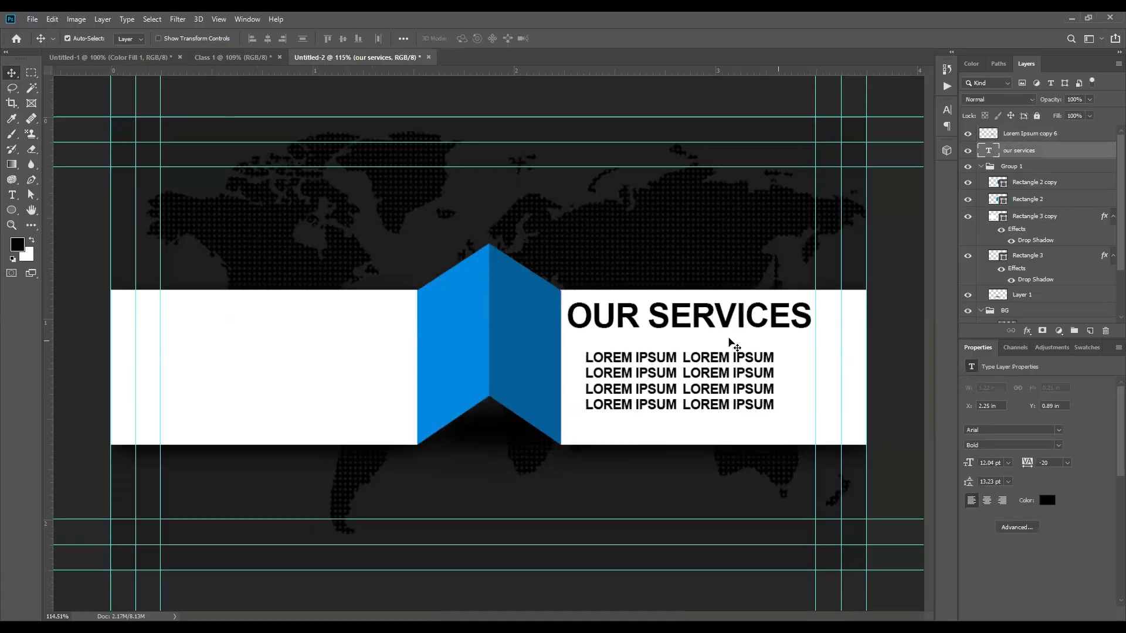
click(69, 258)
Step: Draw a thin rectangle underline, Rectangle 4, beneath the OUR SERVICES heading
click(12, 210)
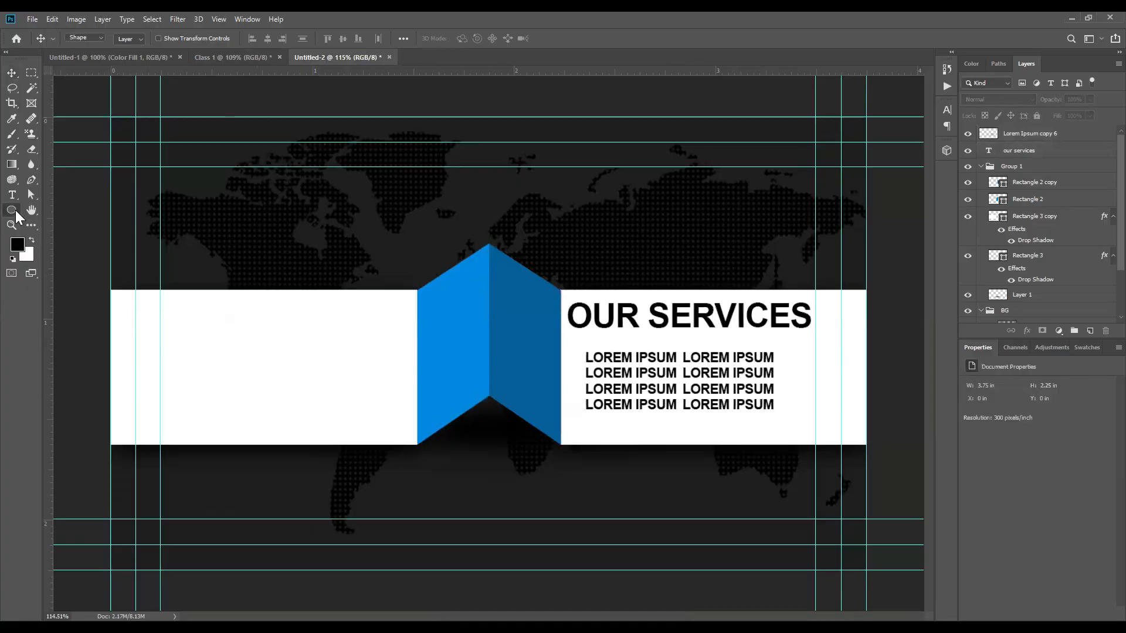
click(61, 212)
scroll(774, 339, up, 3)
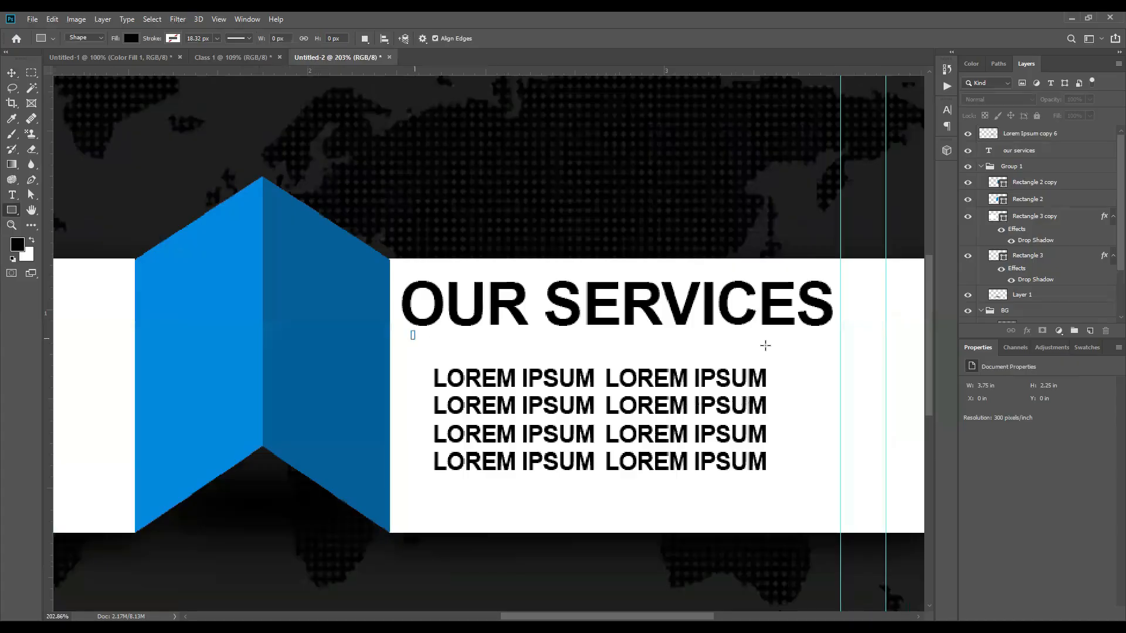
drag(828, 336, 830, 336)
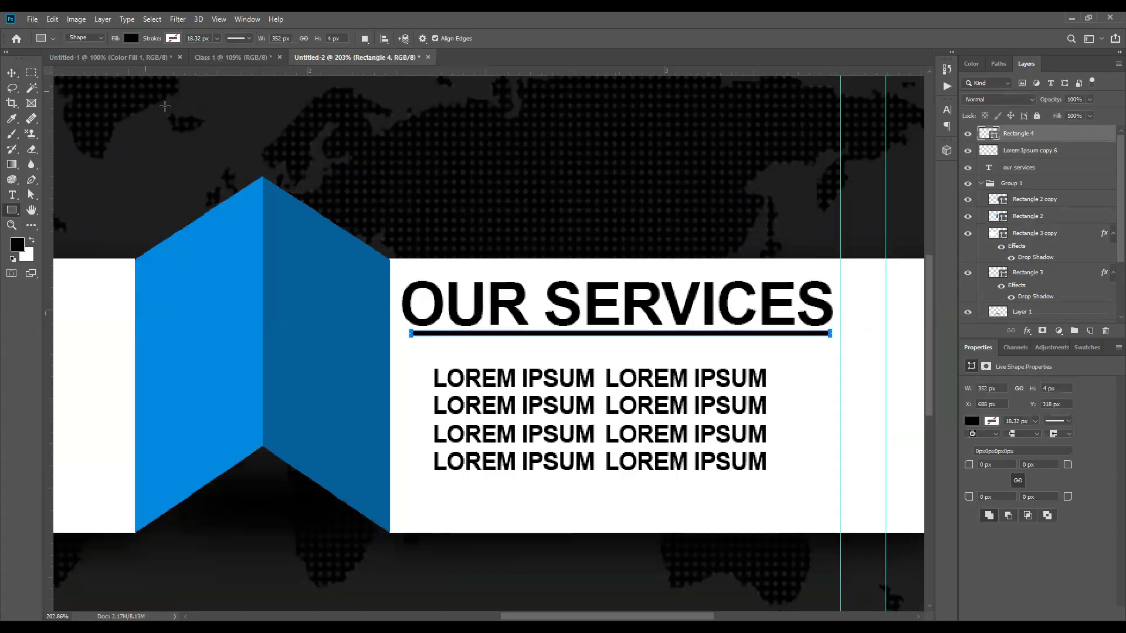
key(v)
scroll(364, 252, down, 3)
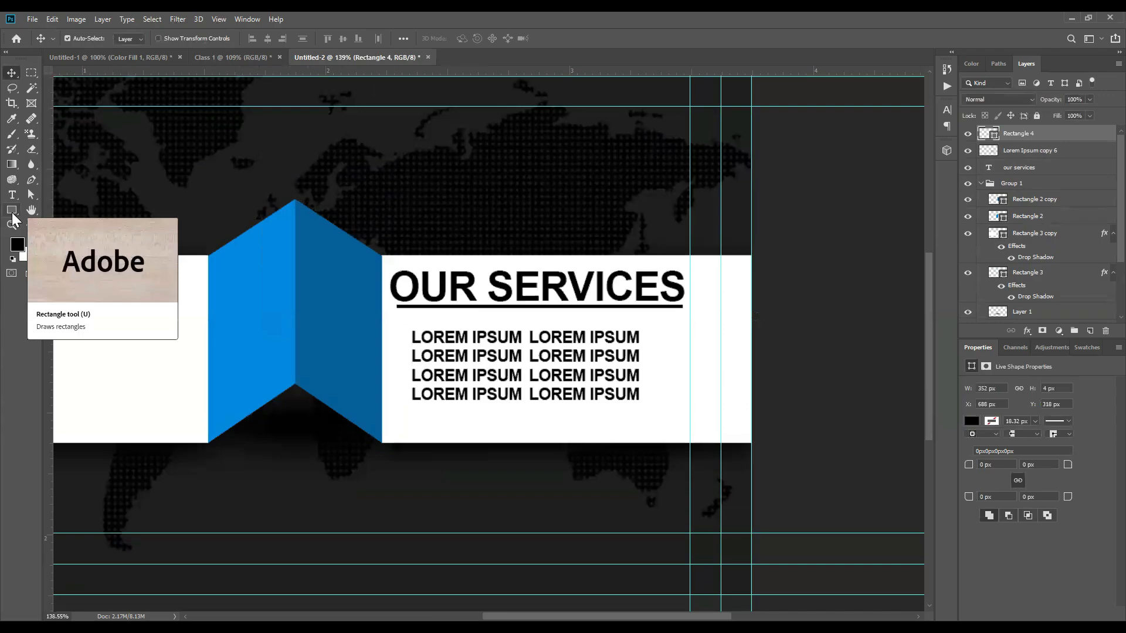
click(12, 212)
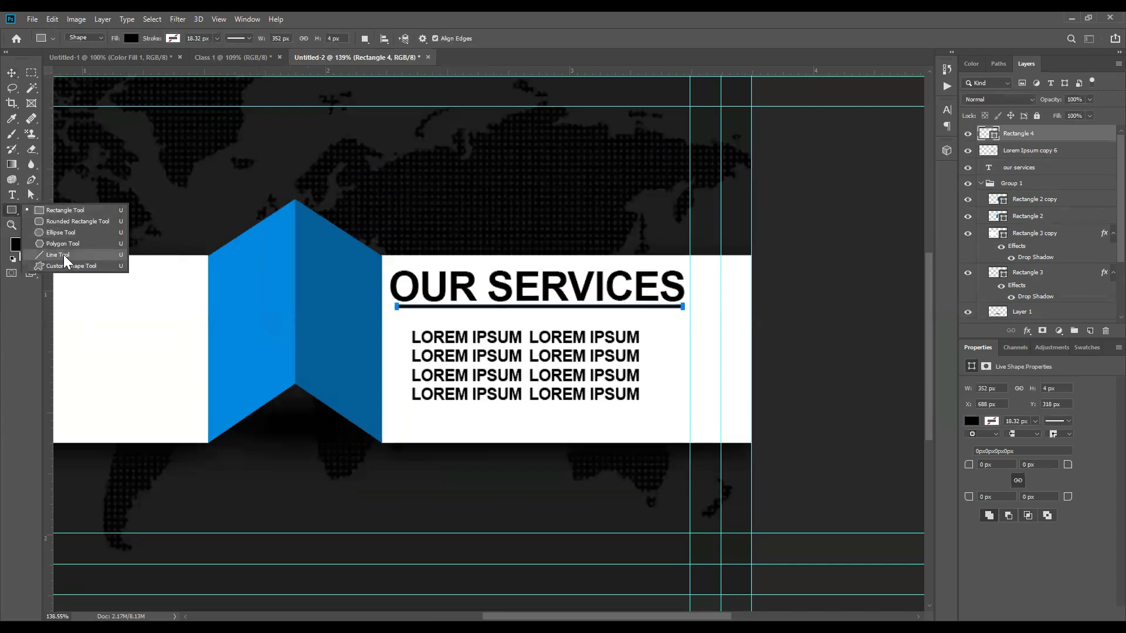
key(v)
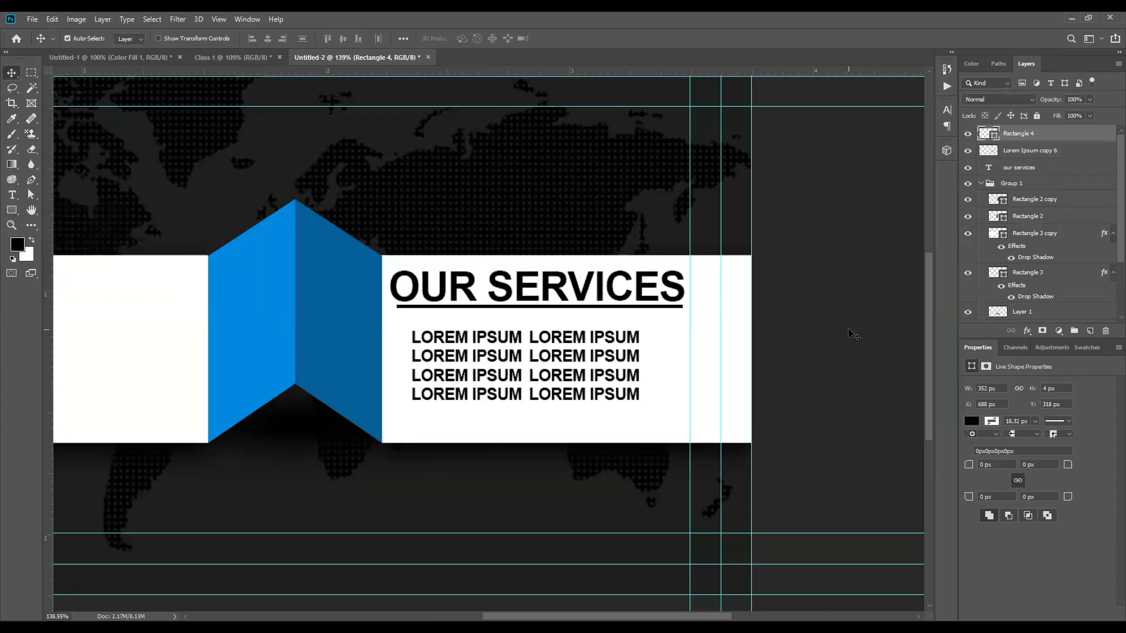
scroll(534, 319, up, 5)
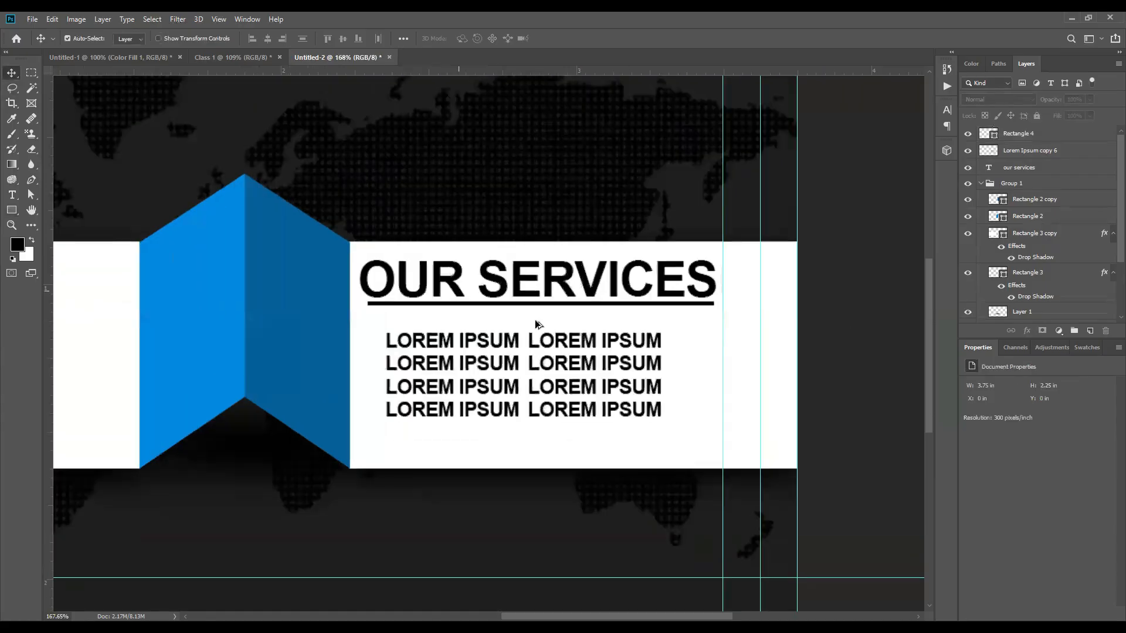
Step: Stretch the underline to about 225% height to make it thicker
key(ctrl+t)
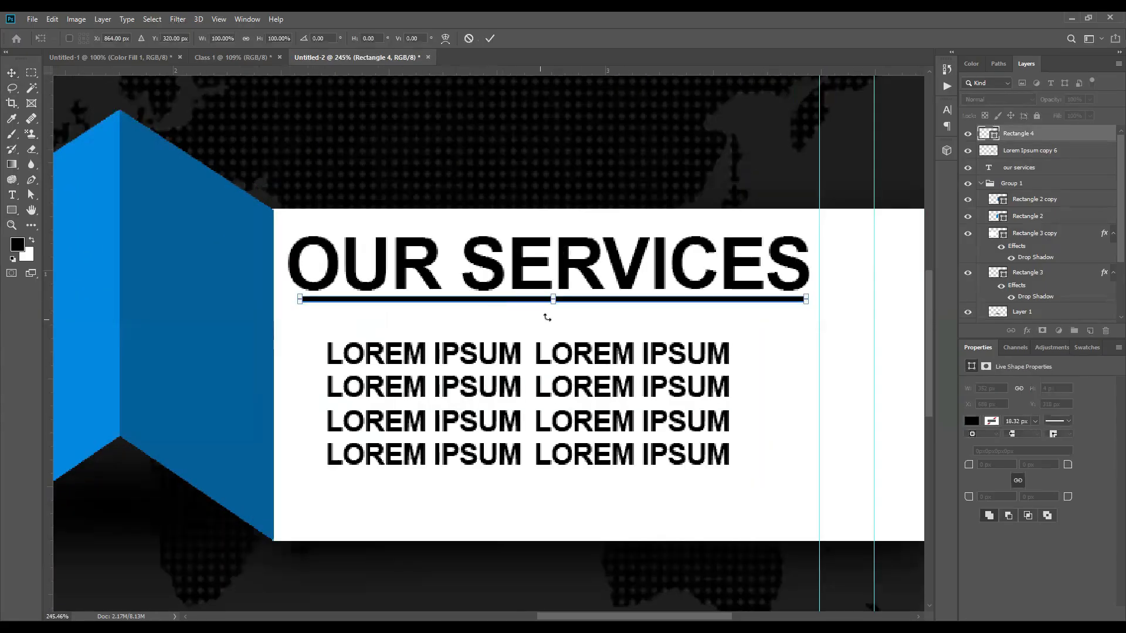
drag(556, 305, 555, 311)
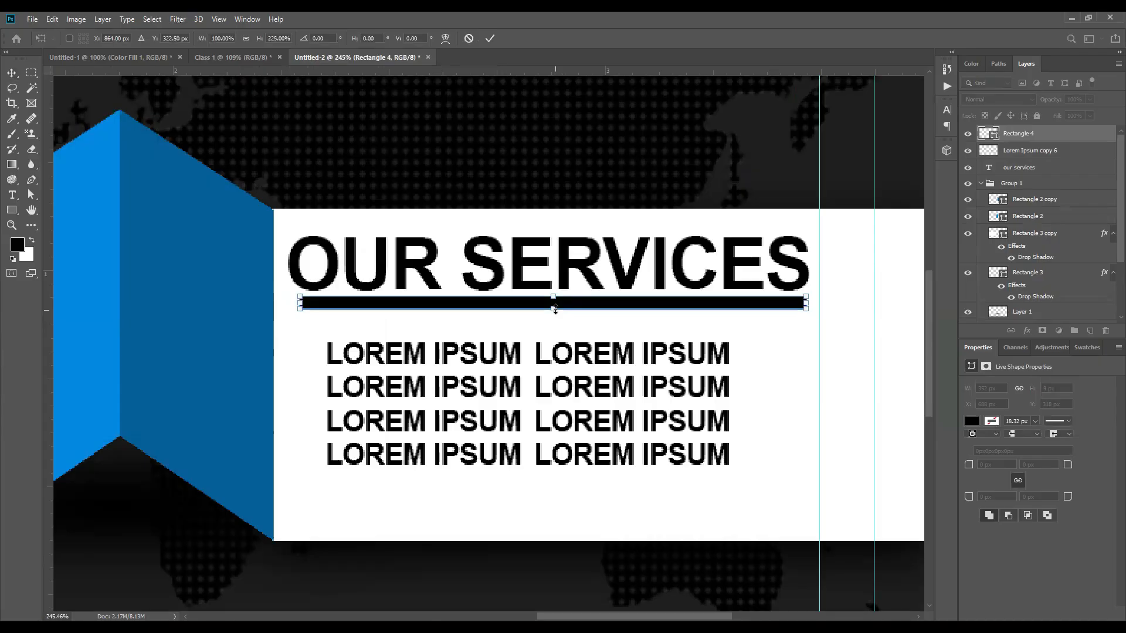
key(Return)
scroll(698, 328, down, 5)
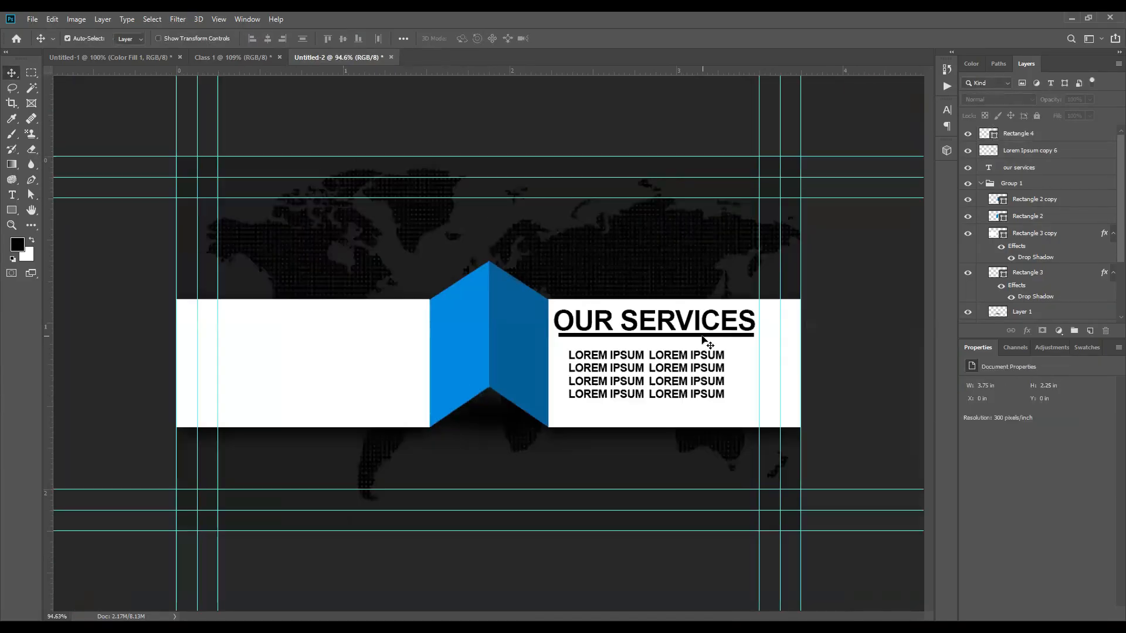
Step: Align the underline to the heading's left edge, then select Lorem Ipsum copy 6
click(253, 38)
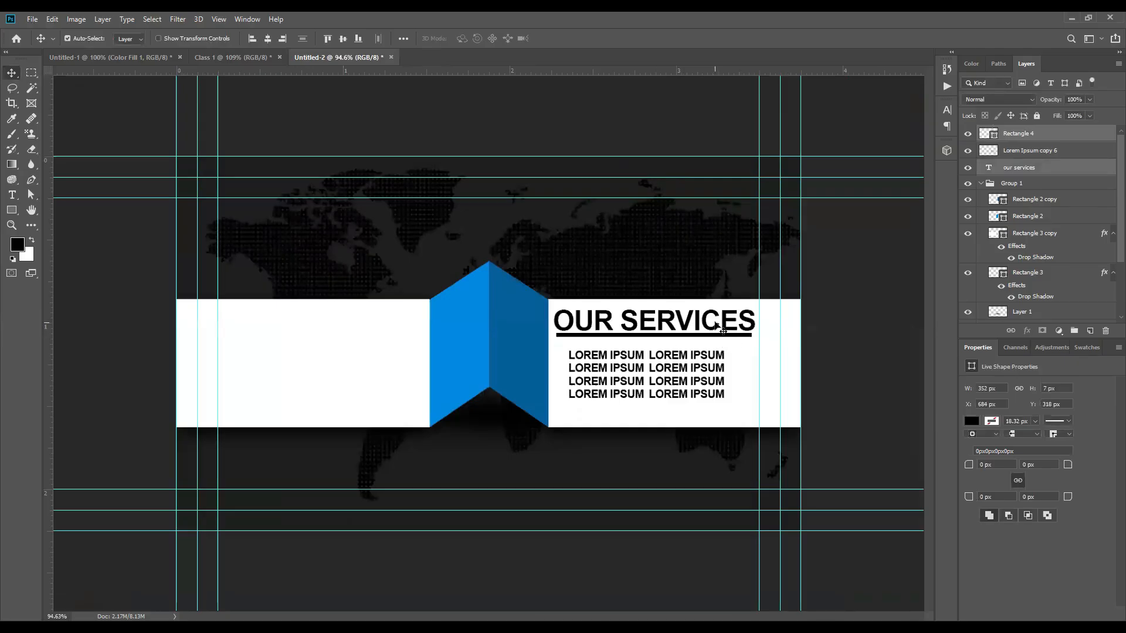
scroll(774, 373, up, 3)
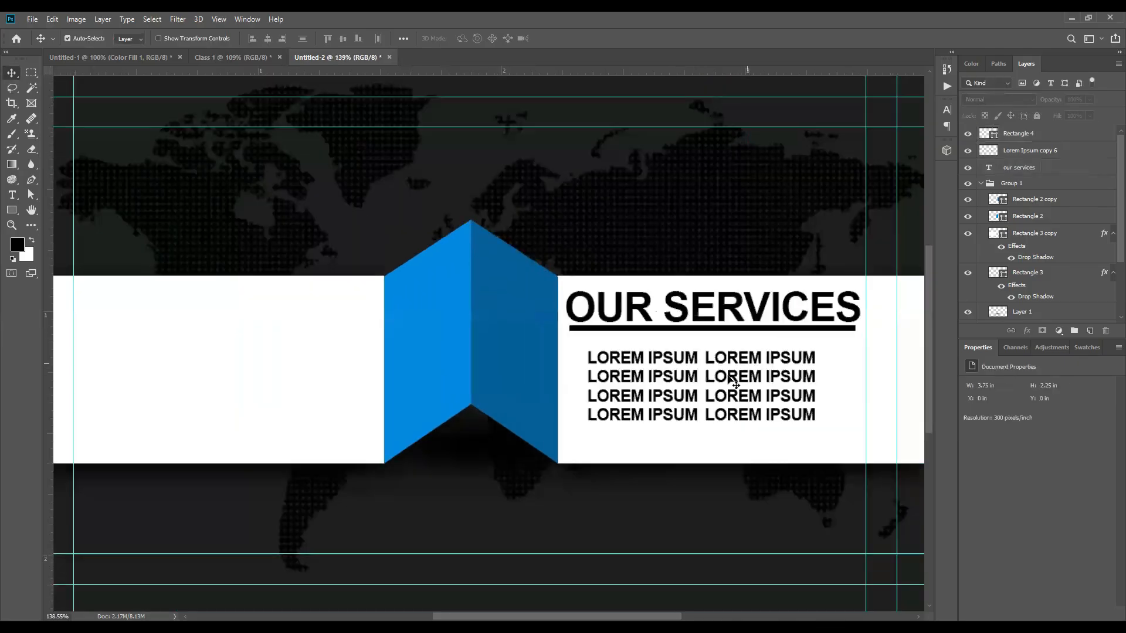
click(730, 354)
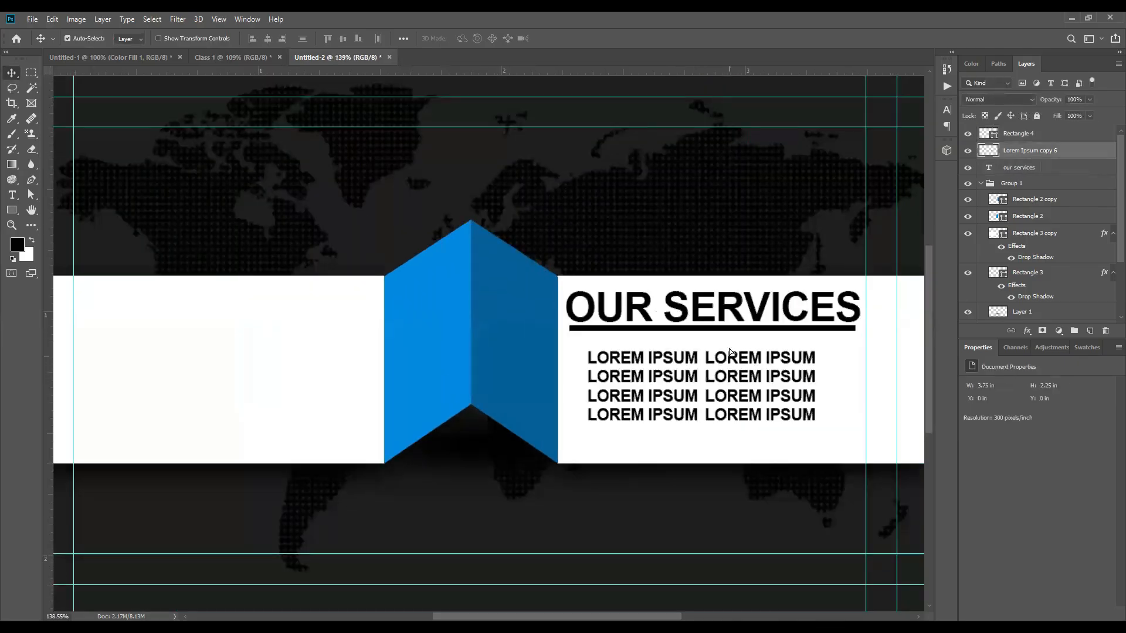
Step: Pan over the banner's empty left white area, then switch to the Class 1 card design
scroll(730, 346, down, 3)
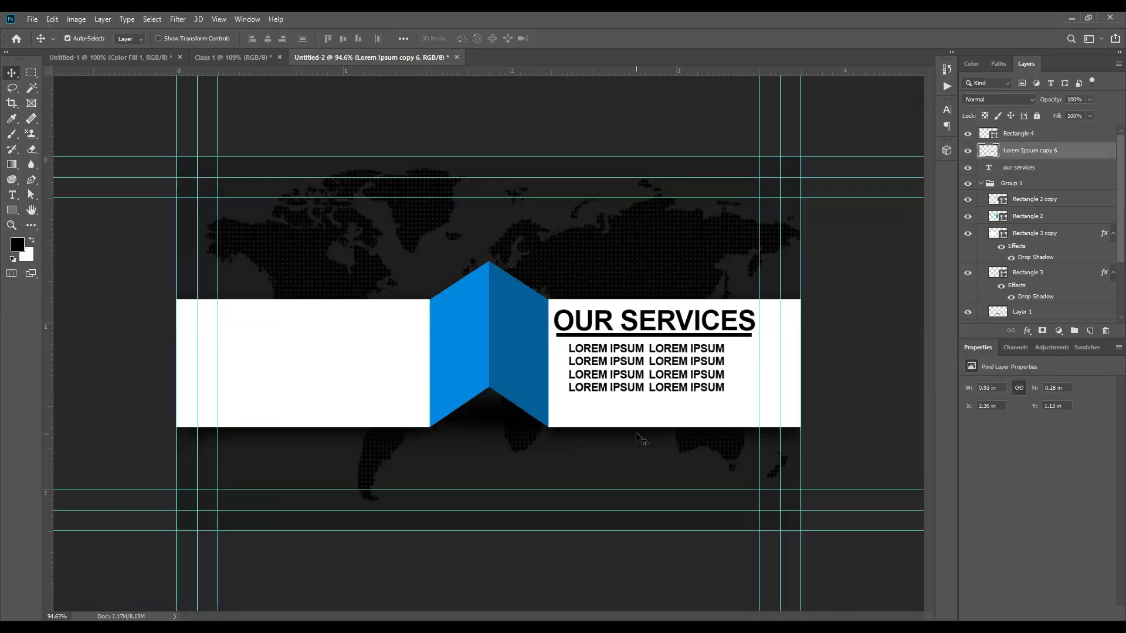
scroll(673, 420, down, 2)
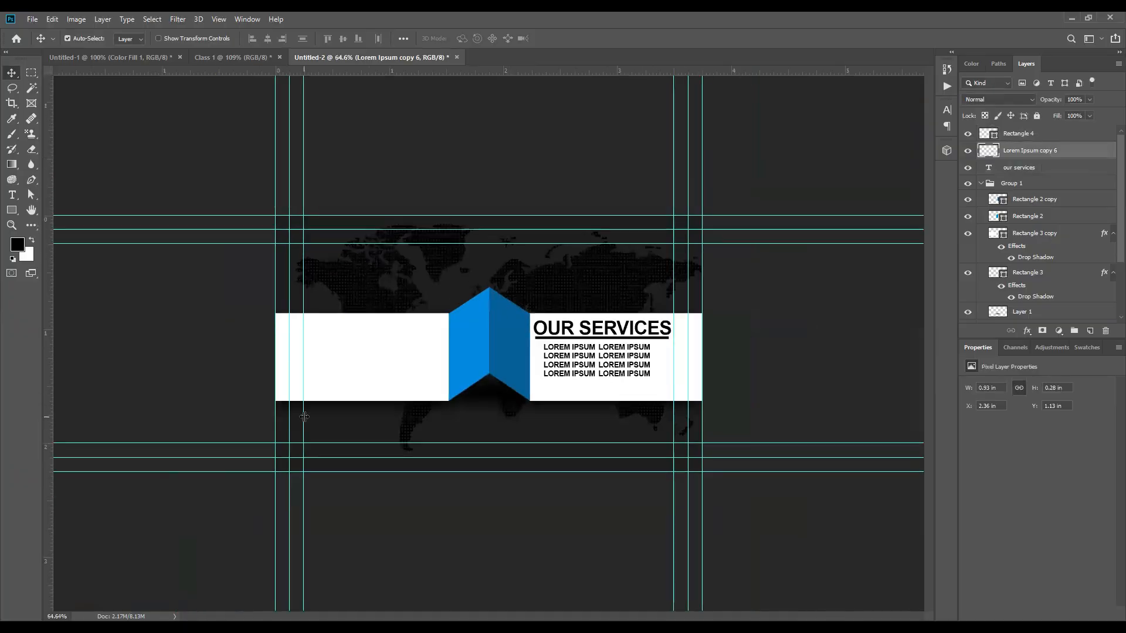
scroll(214, 400, up, 3)
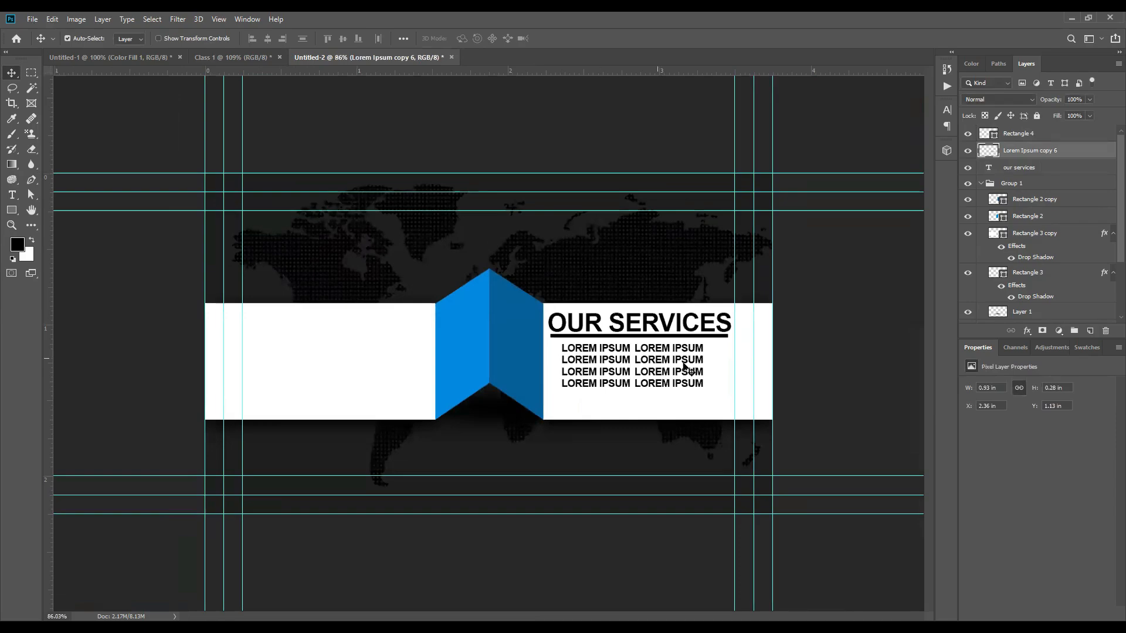
scroll(121, 375, up, 1)
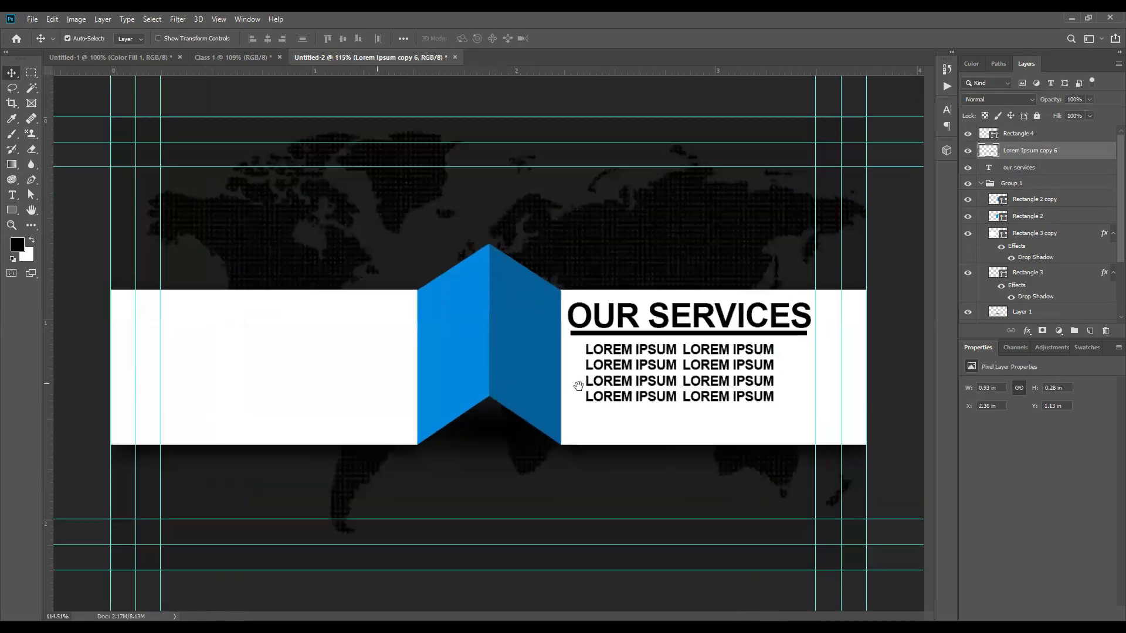
scroll(853, 367, up, 3)
scroll(853, 366, up, 1)
scroll(560, 334, left, 5)
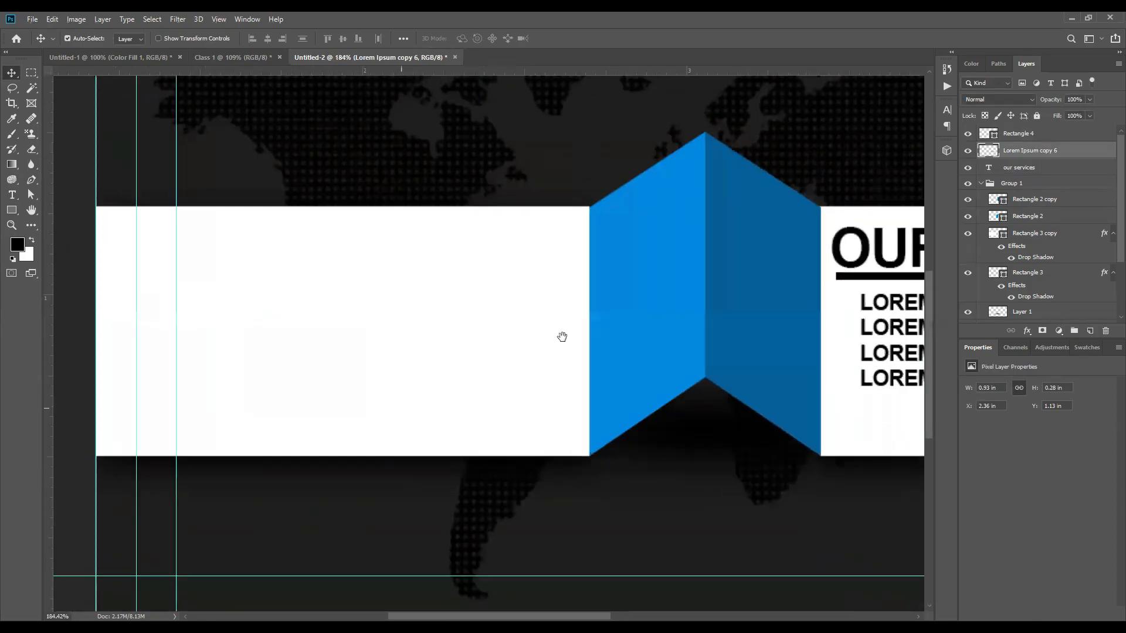
scroll(199, 352, down, 2)
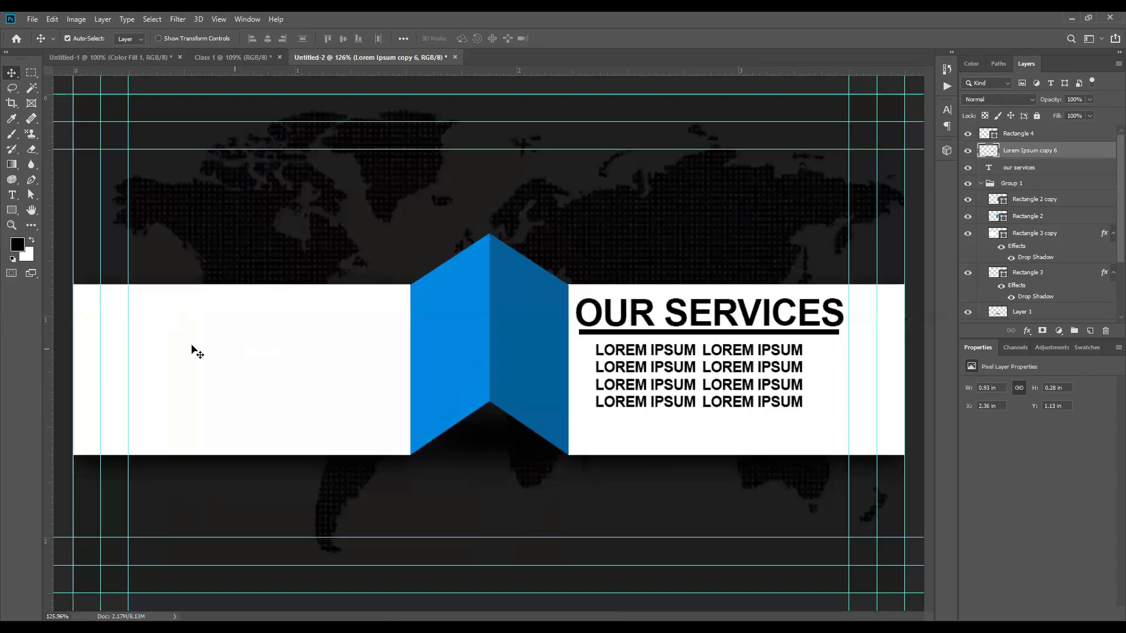
scroll(200, 352, up, 3)
scroll(380, 382, down, 3)
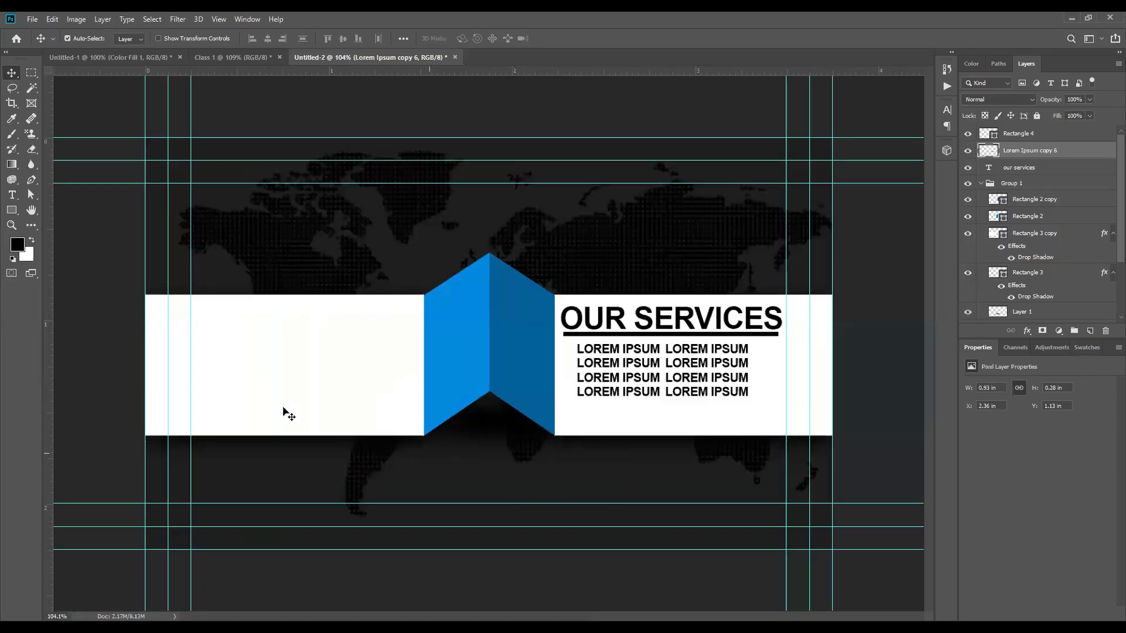
scroll(107, 370, up, 3)
drag(273, 399, 478, 362)
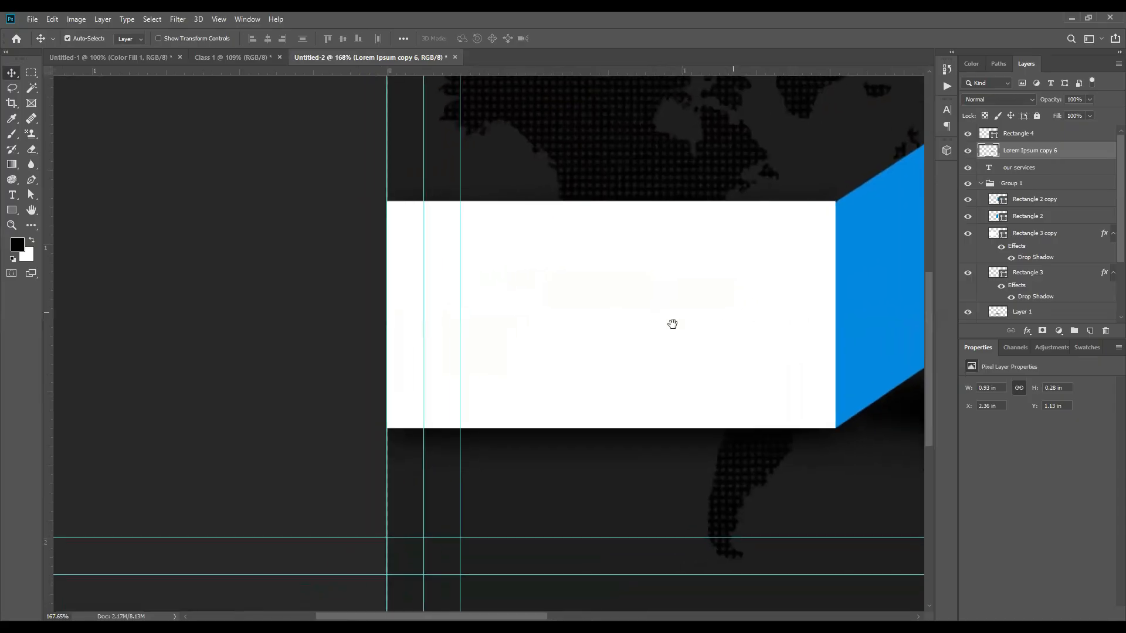
drag(673, 324, 603, 326)
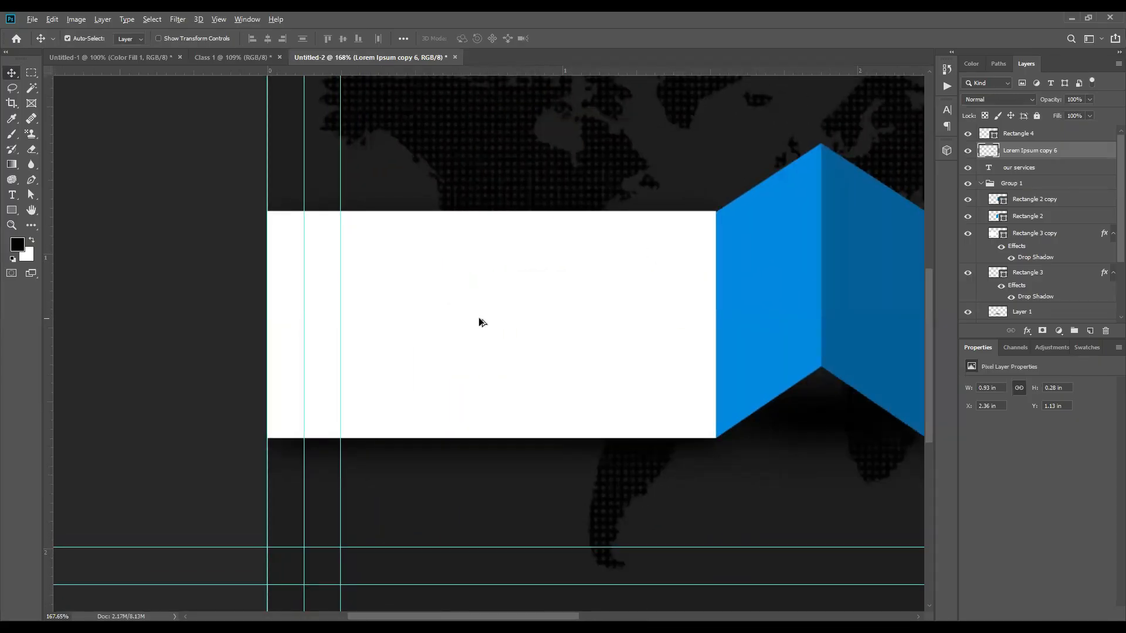
scroll(480, 319, down, 2)
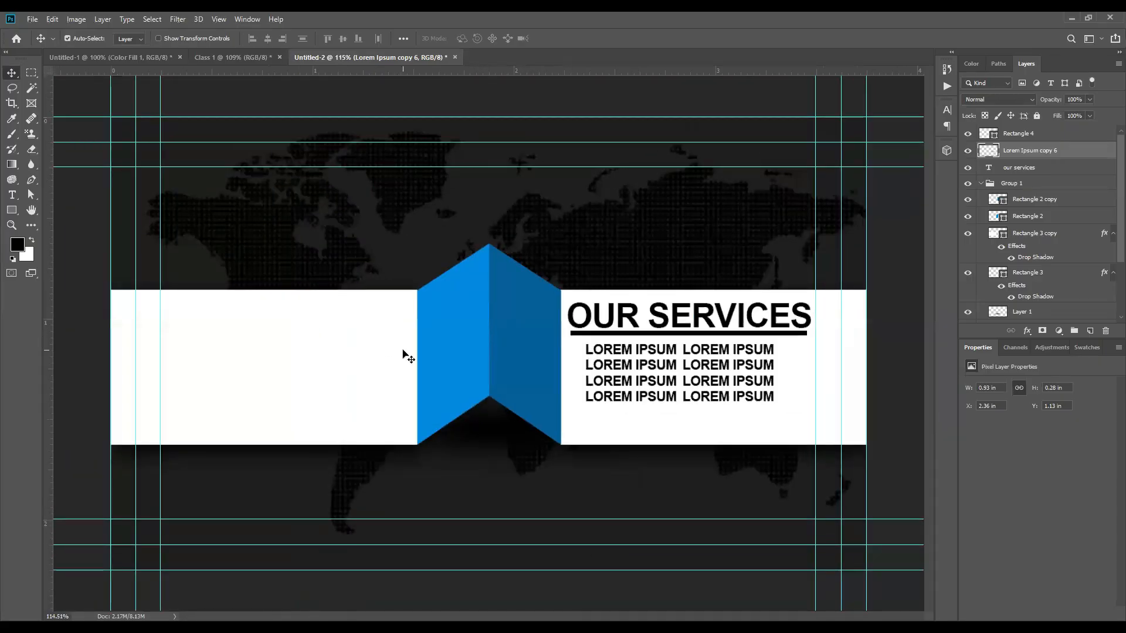
click(206, 55)
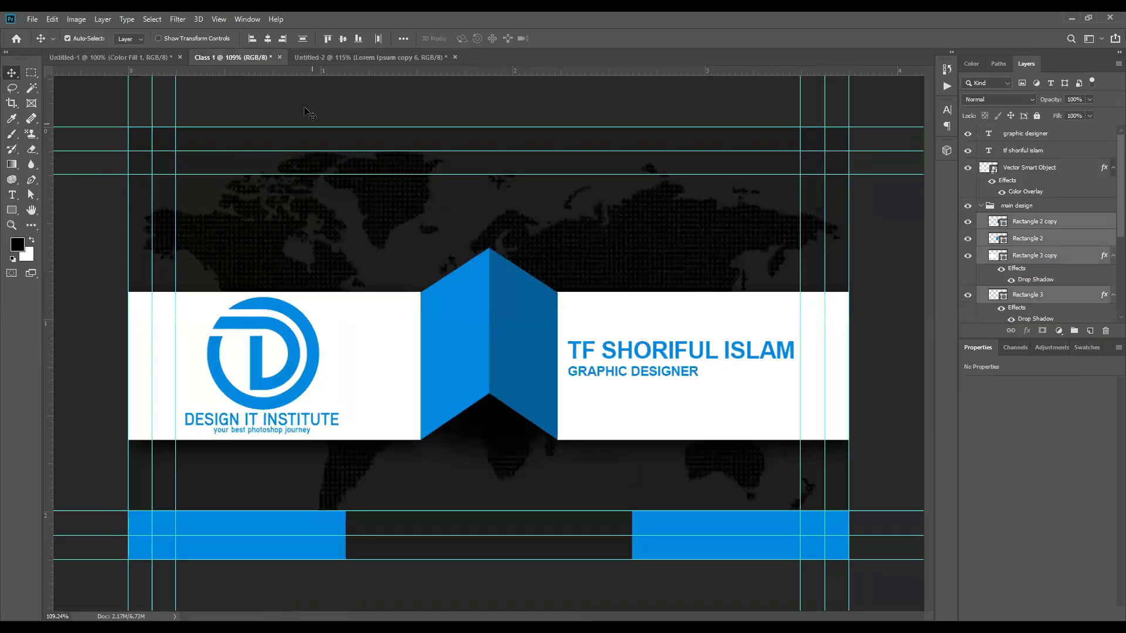
Step: Switch back to the Untitled-2 card and zoom onto the banner's left white section
click(311, 58)
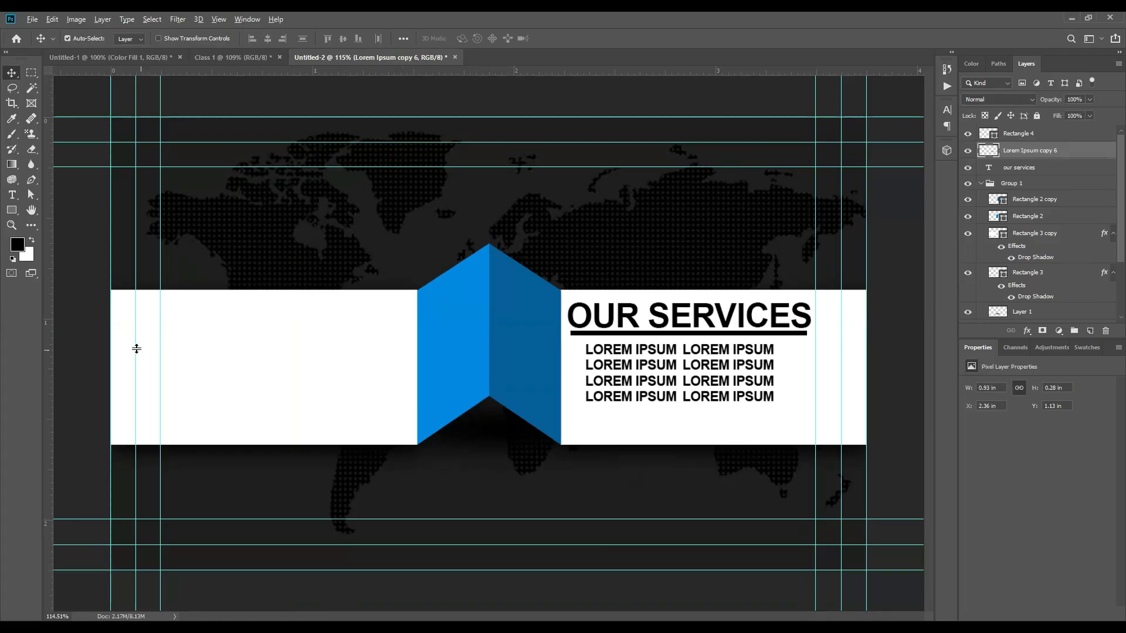
scroll(141, 349, up, 2)
scroll(411, 351, left, 3)
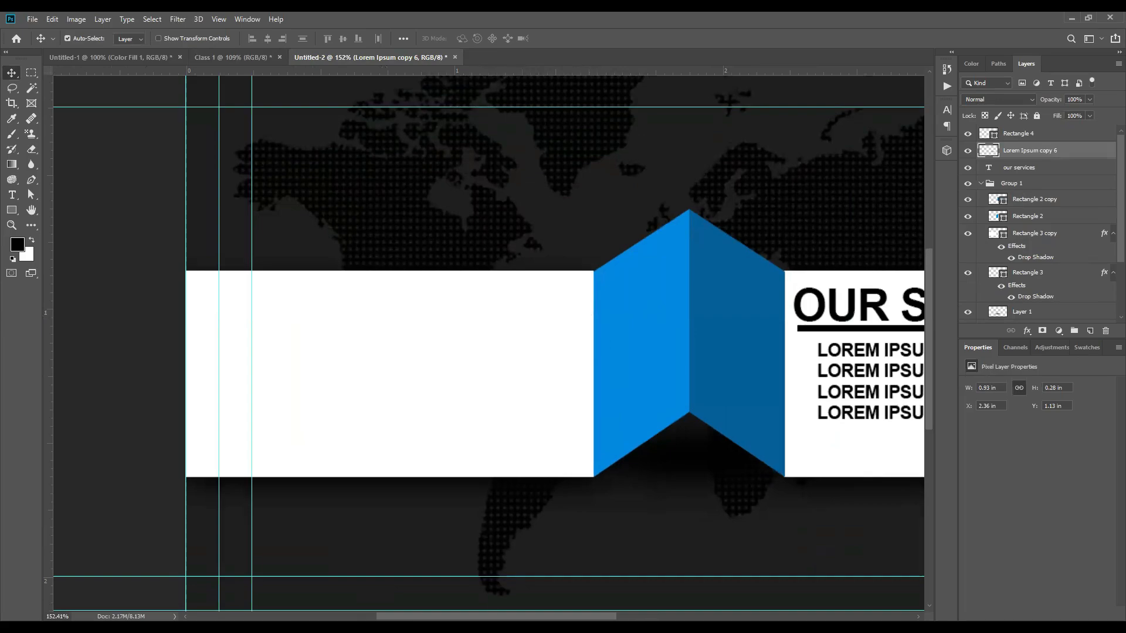
Step: In a new Firefox tab, search Google for 'flaticon' and open flaticon.com
key(alt+Tab)
key(ctrl+t)
click(445, 311)
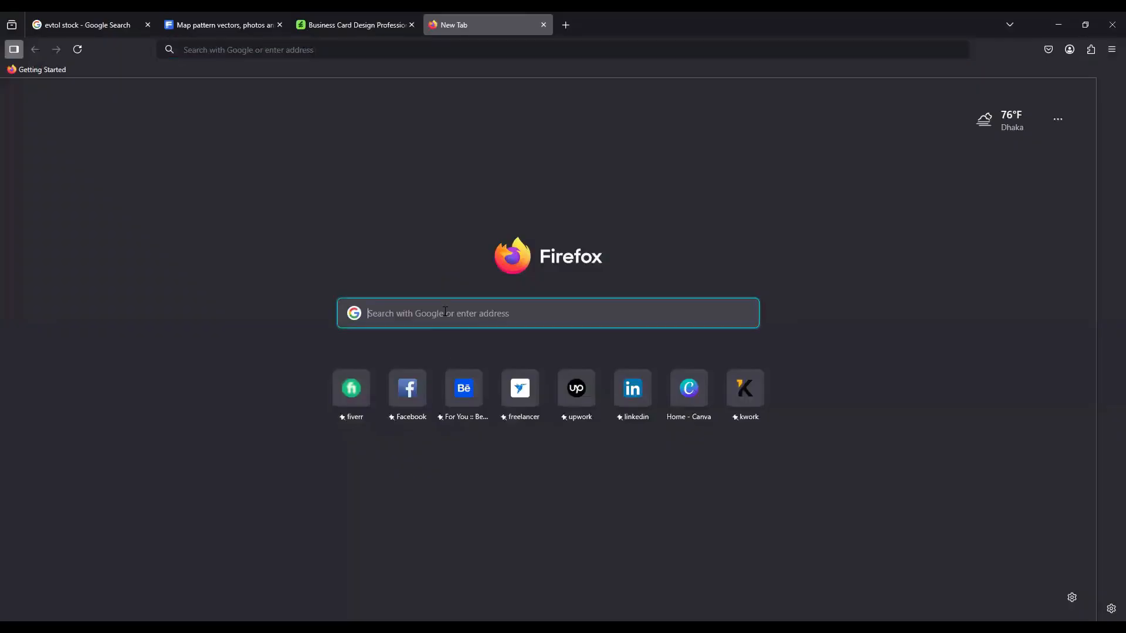
text(flat)
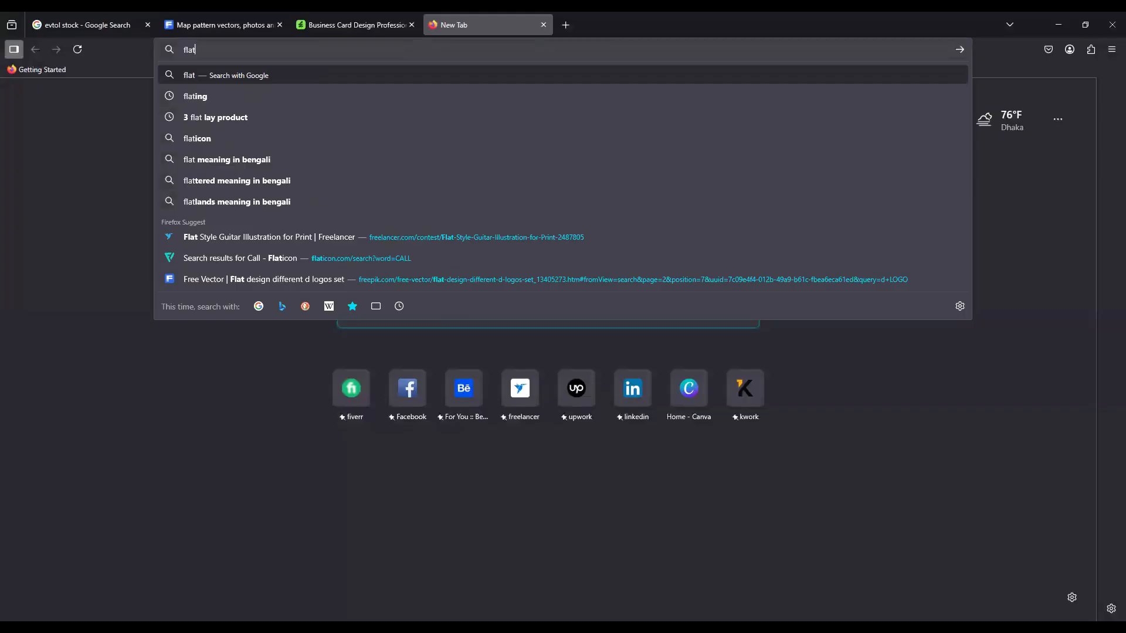
text(icon)
click(217, 93)
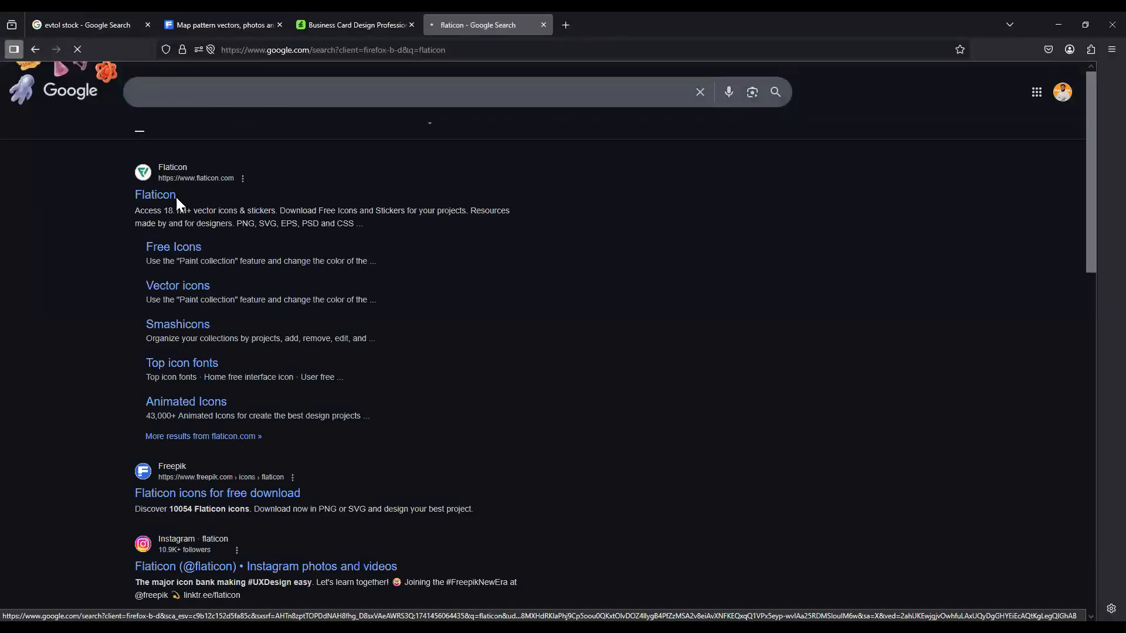
click(176, 197)
Step: Search Flaticon for 'call', bringing up 158,850 icon results
scroll(419, 322, down, 3)
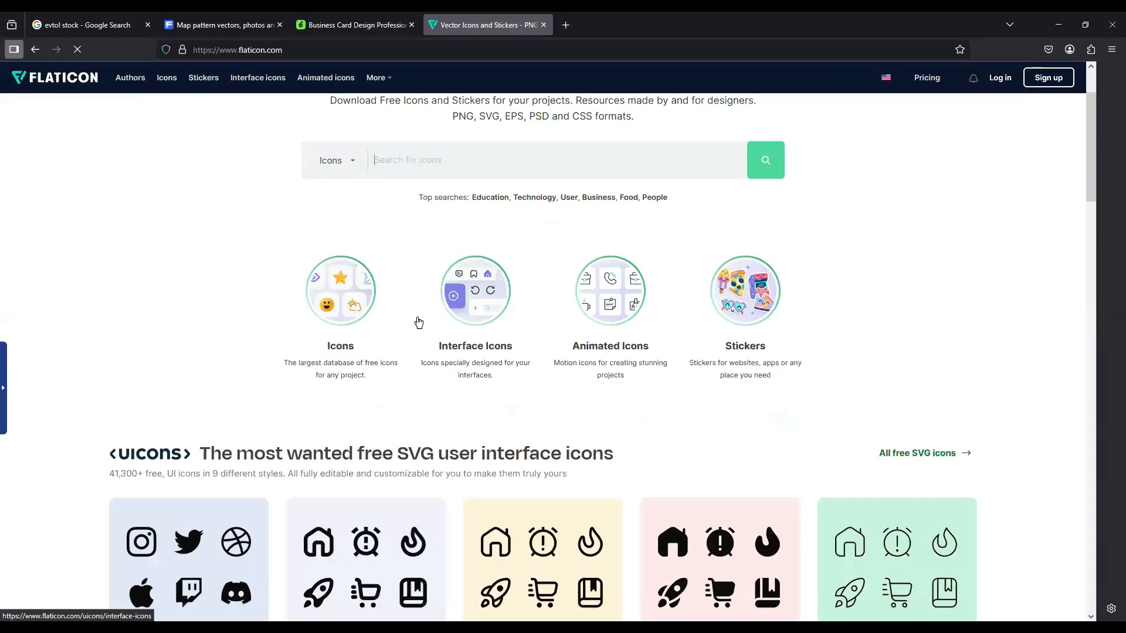
scroll(419, 321, up, 3)
click(395, 252)
text(call)
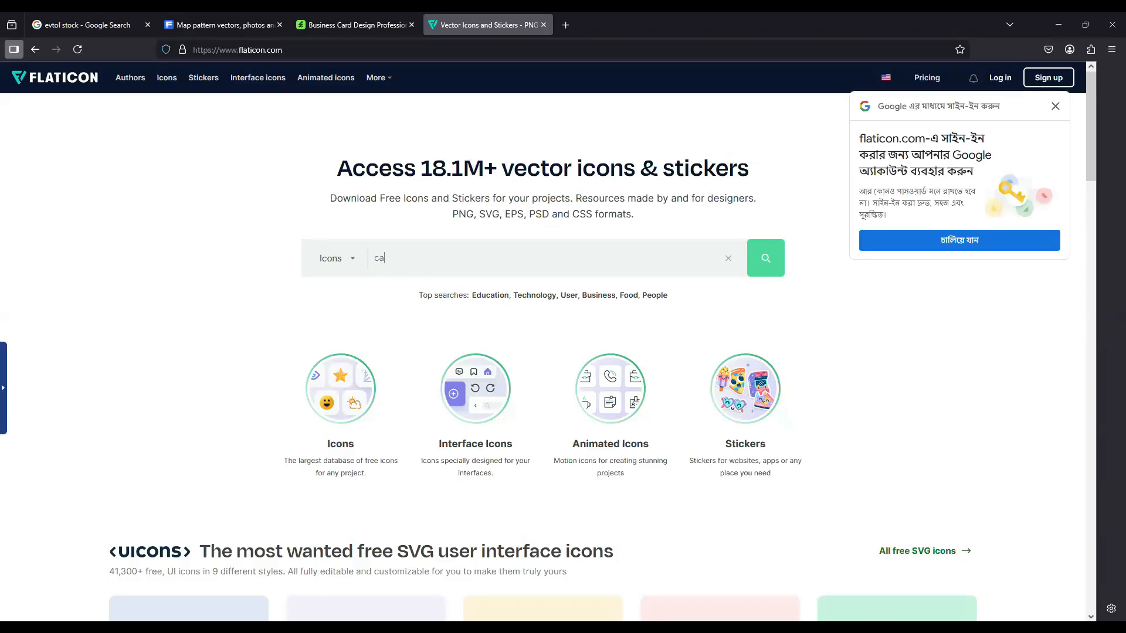
key(Return)
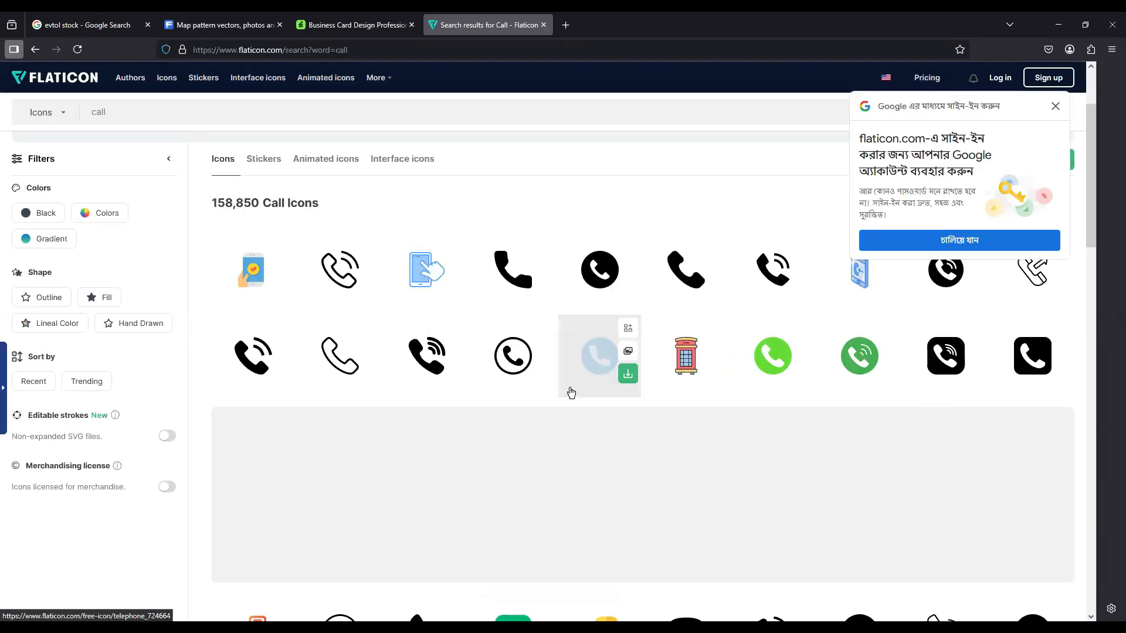
scroll(572, 393, down, 2)
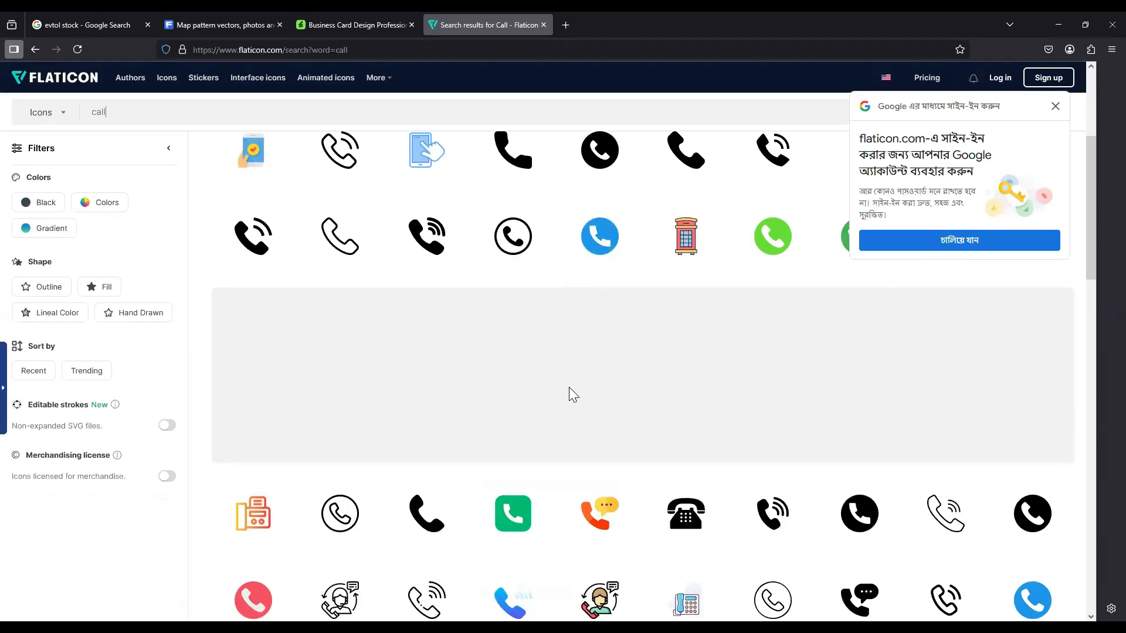
scroll(567, 390, up, 2)
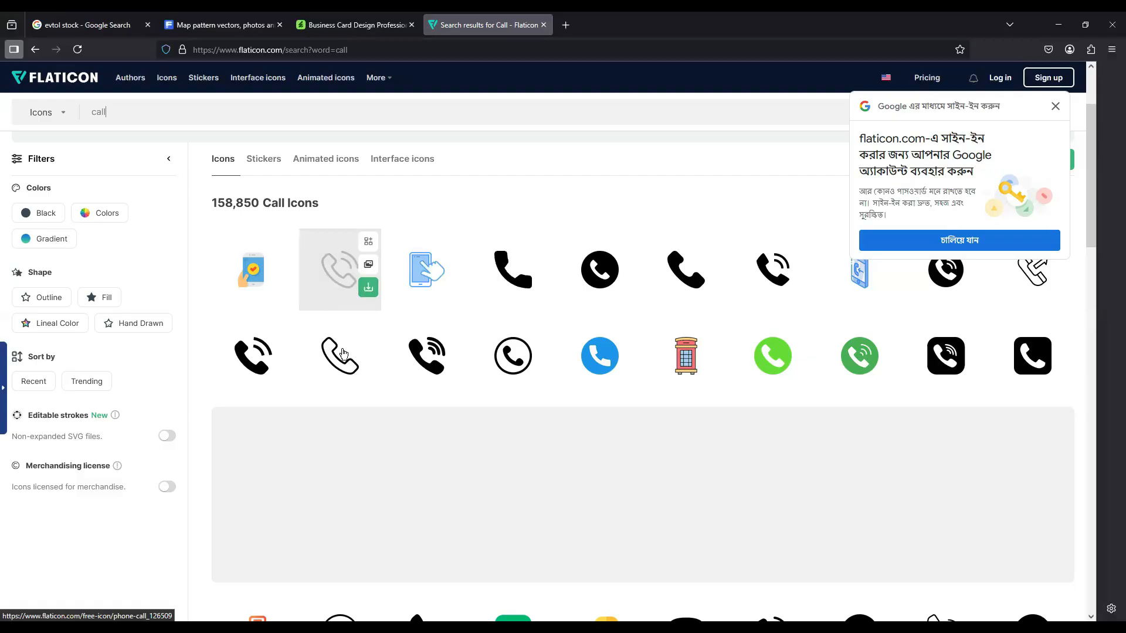
Step: Download the outlined phone-call icon from Flaticon as a PNG, saved as telephone.png
click(368, 373)
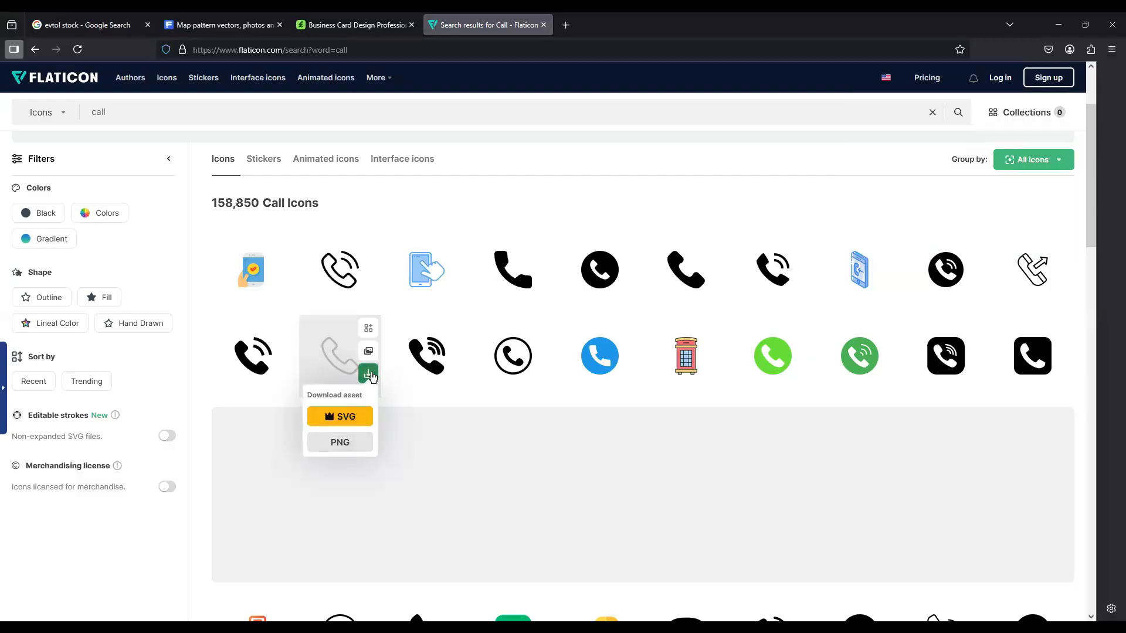
click(338, 444)
click(705, 299)
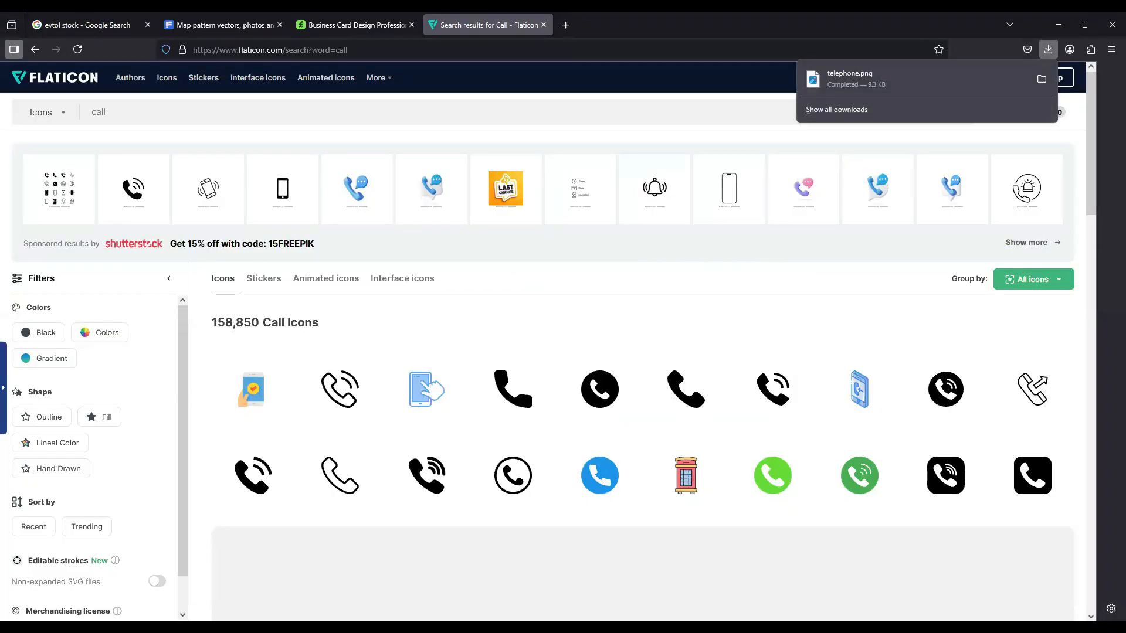
key(alt+Tab)
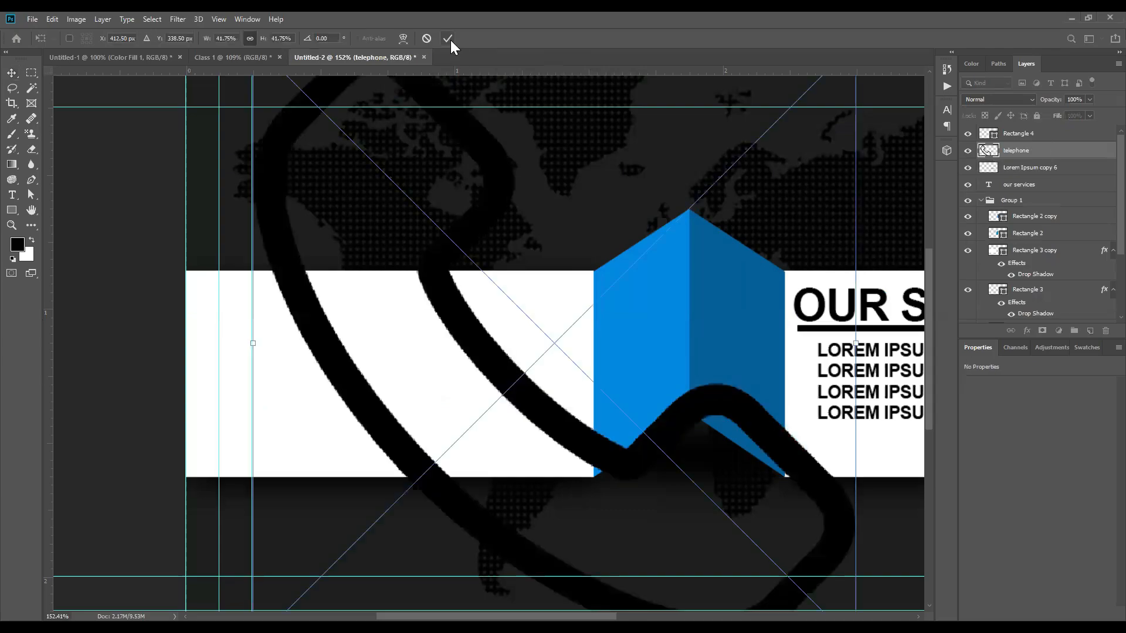
Step: Delete the oversized placement and re-embed telephone.png, scaled to 2.35% on the left white panel
click(451, 40)
key(Delete)
click(32, 19)
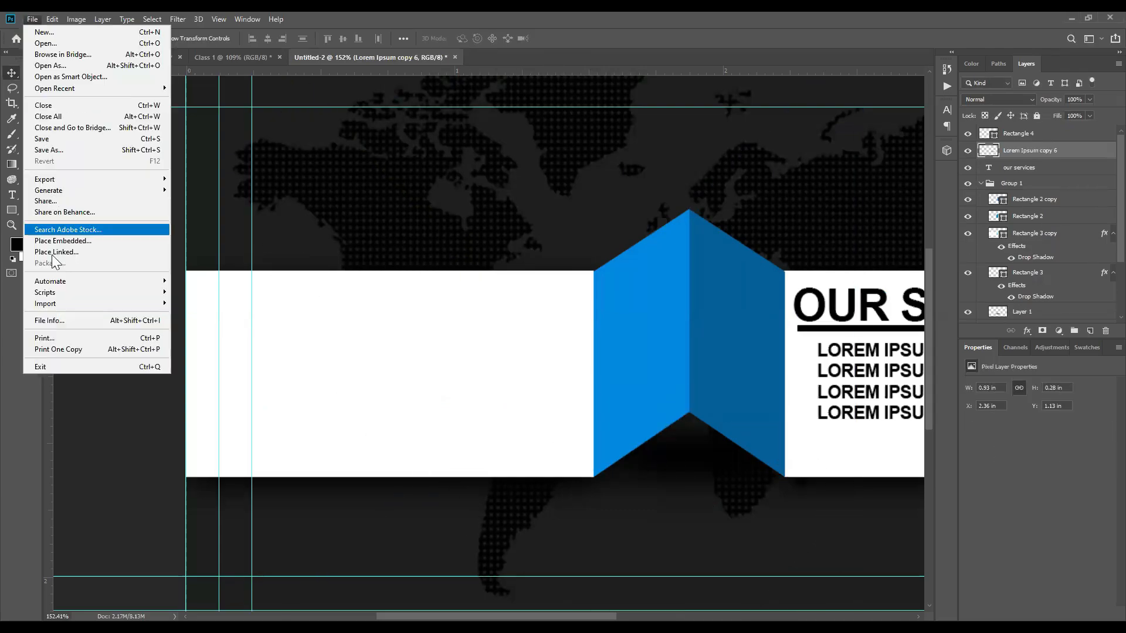
click(64, 241)
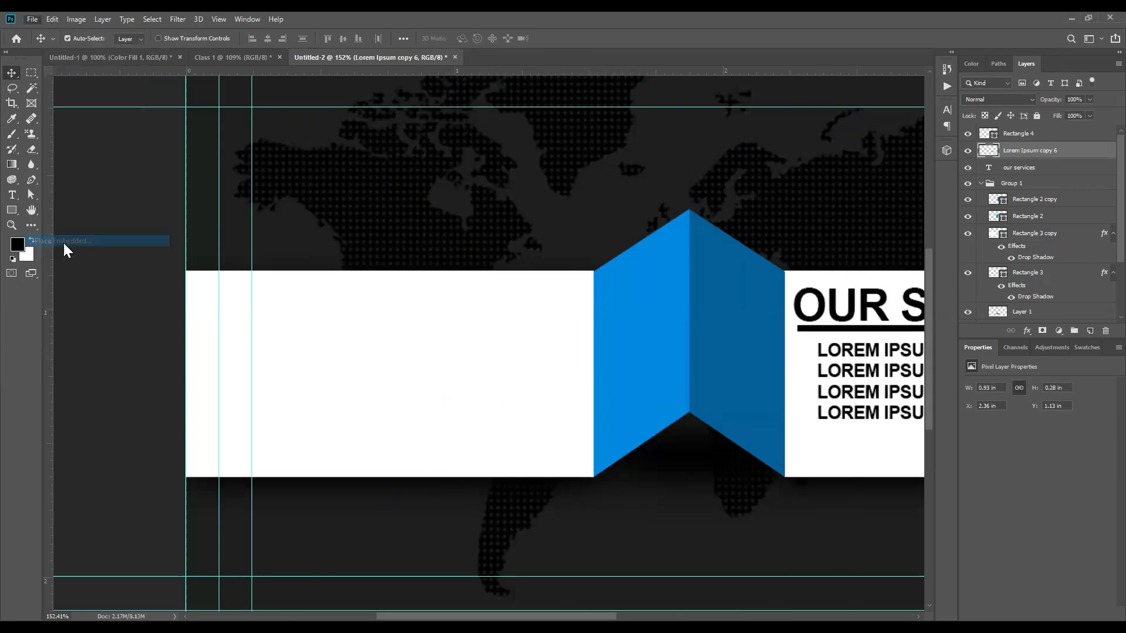
click(122, 132)
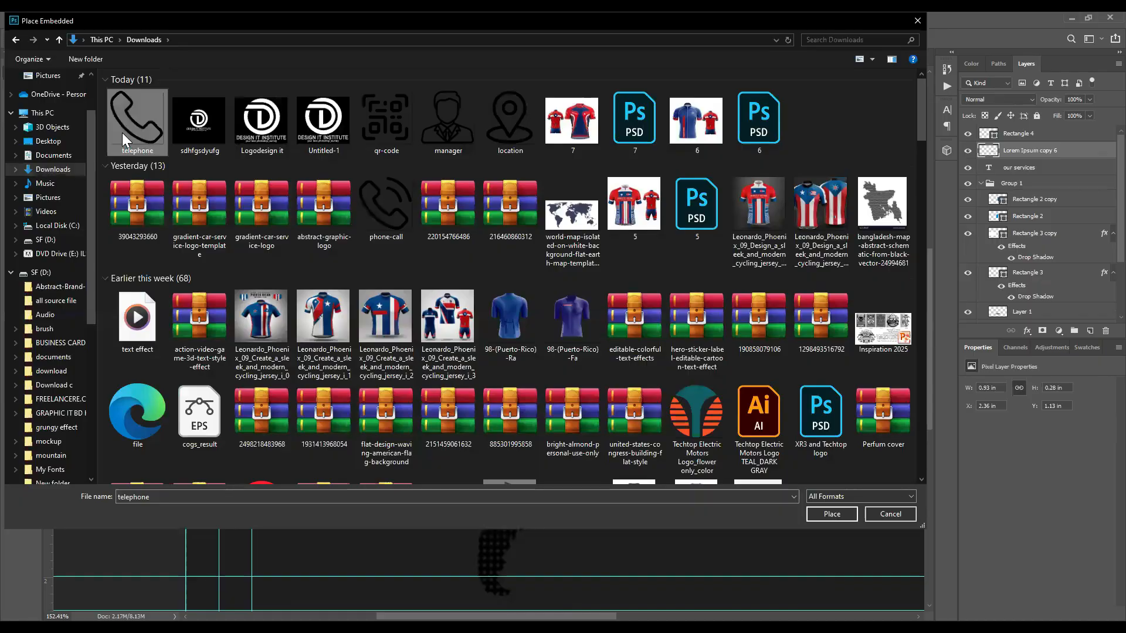
double_click(122, 132)
key(ctrl+0)
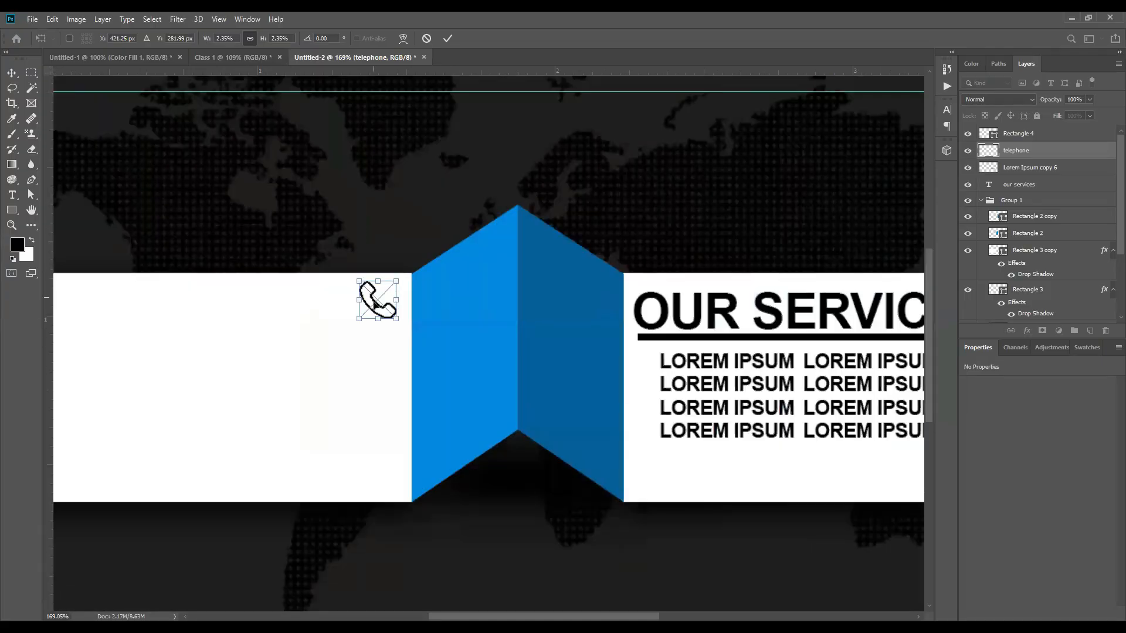
key(Return)
key(ctrl+0)
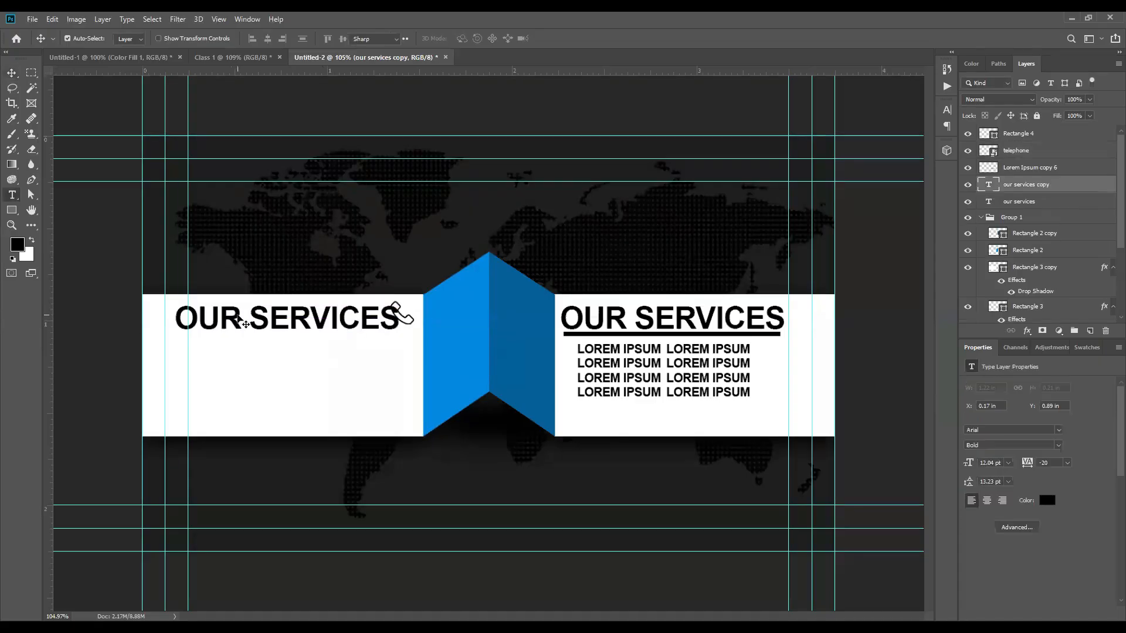
triple_click(237, 312)
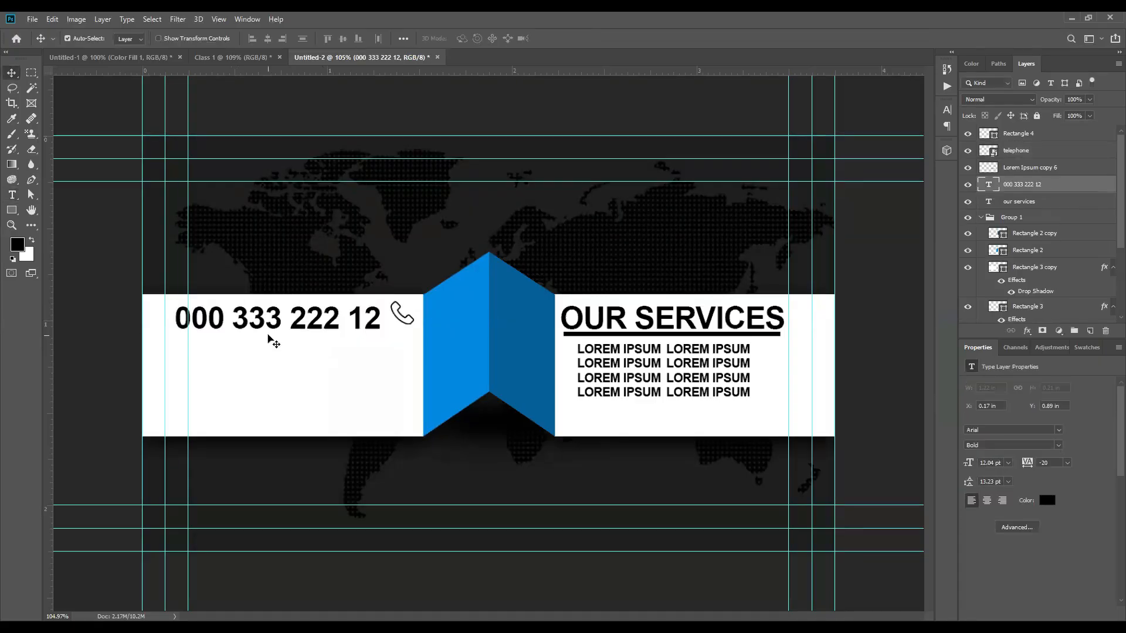
key(ctrl+t)
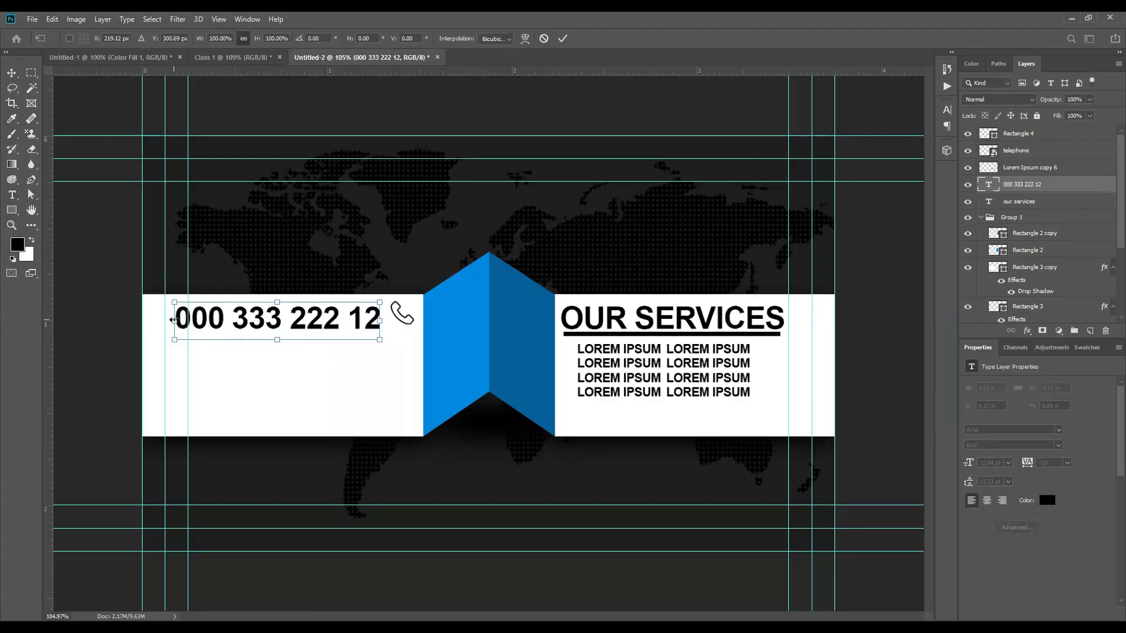
drag(173, 320, 197, 321)
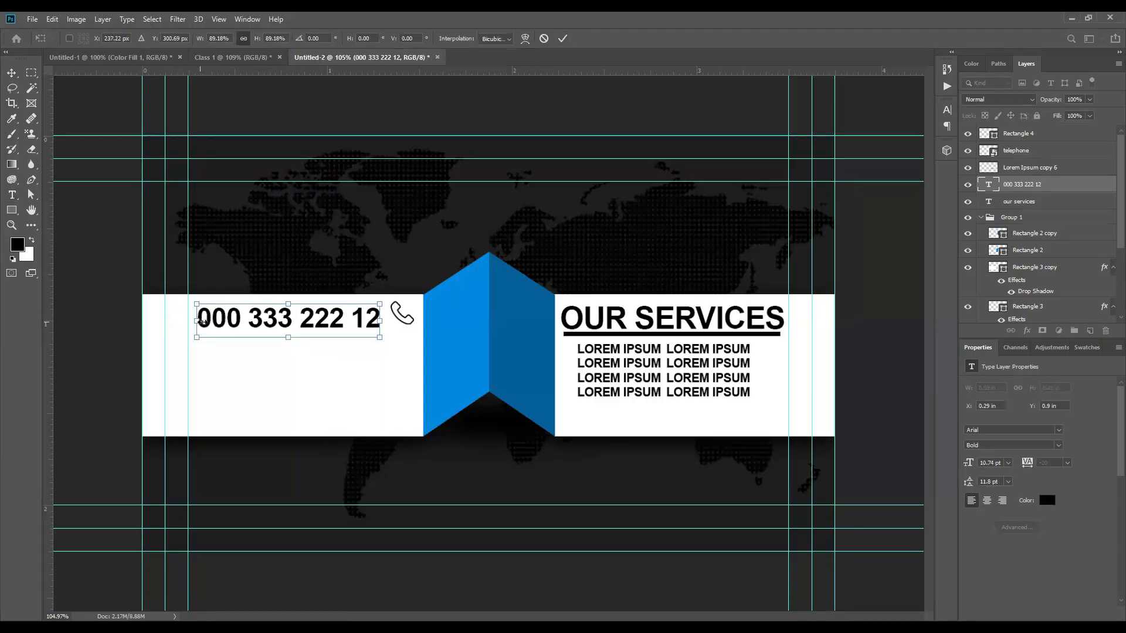
key(Return)
click(946, 110)
scroll(345, 333, up, 3)
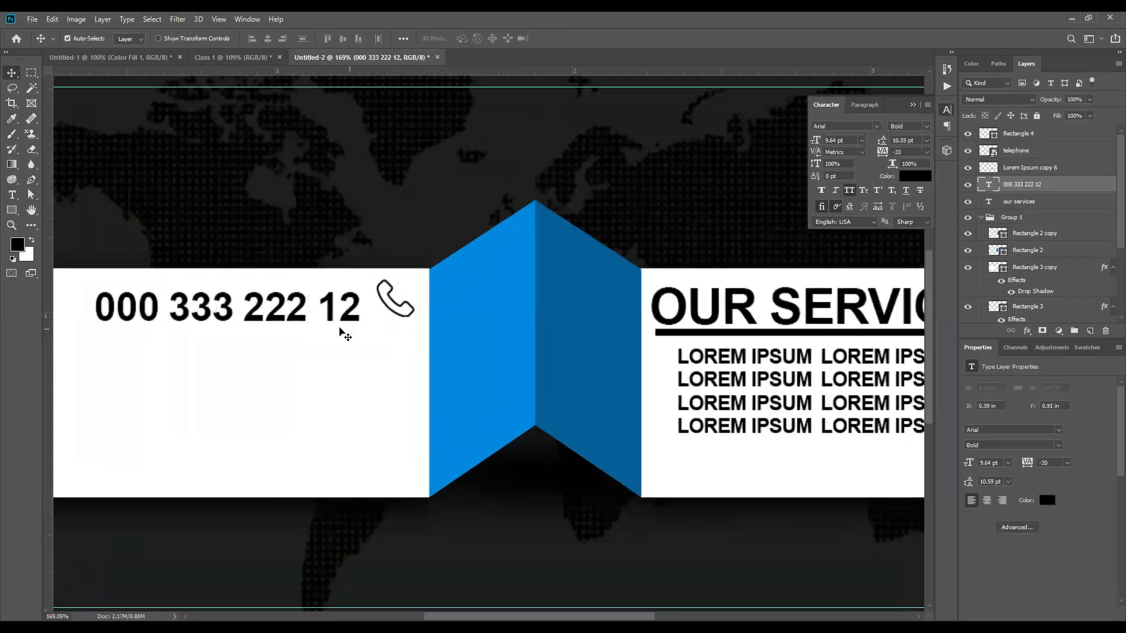
scroll(547, 359, left, 5)
Step: Line the telephone icon up beside the number and copy the number onto a second line below
click(612, 334)
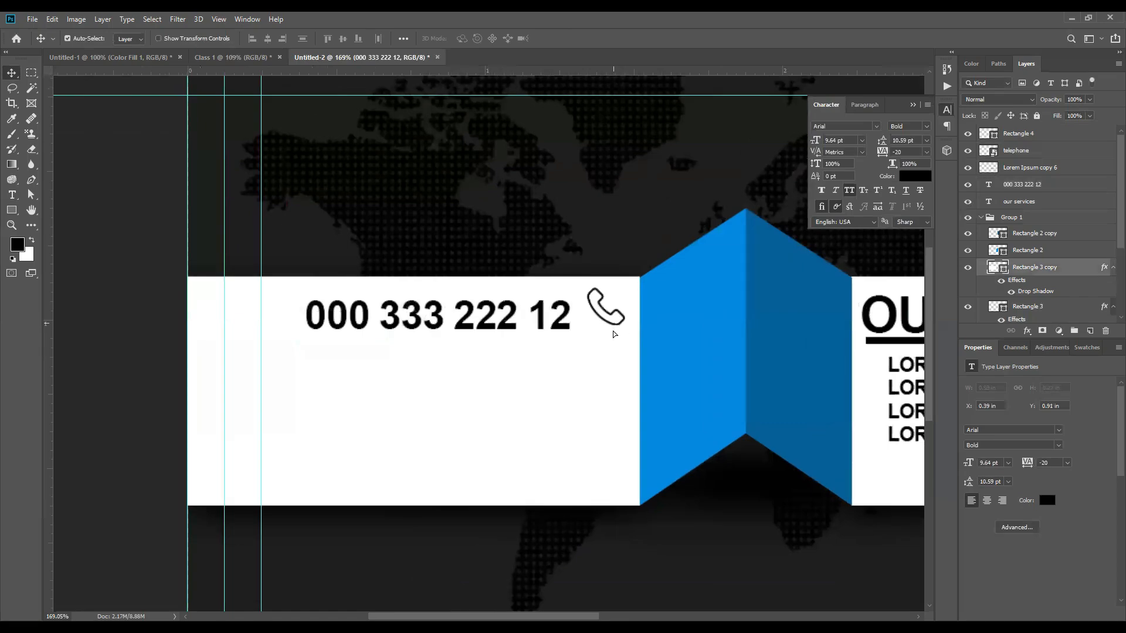
click(613, 334)
scroll(619, 335, up, 2)
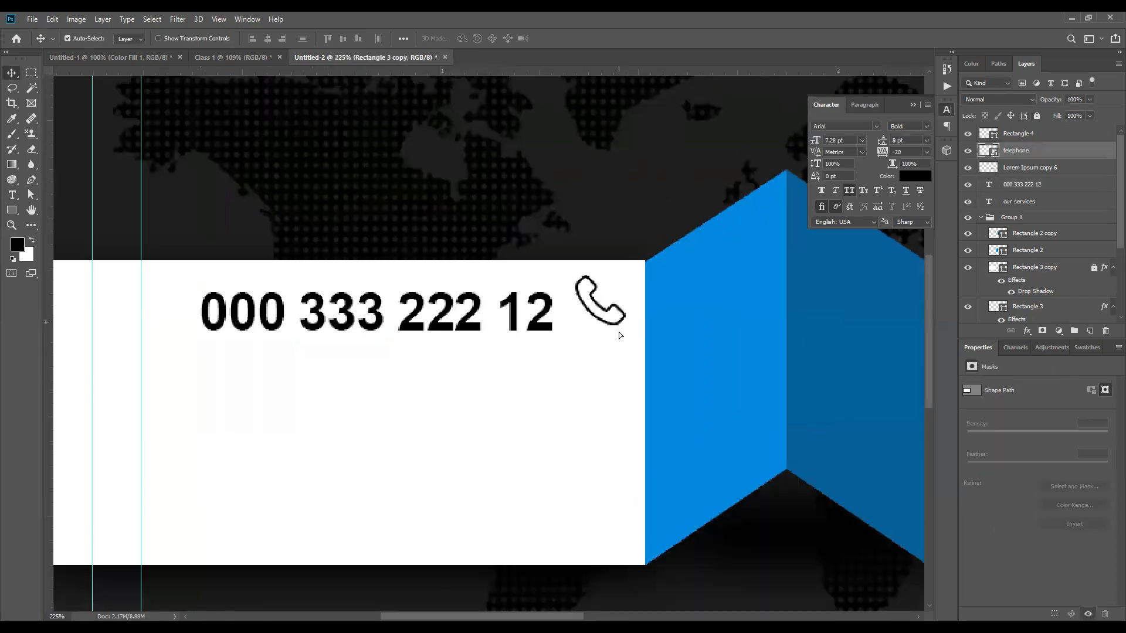
key(ctrl+0)
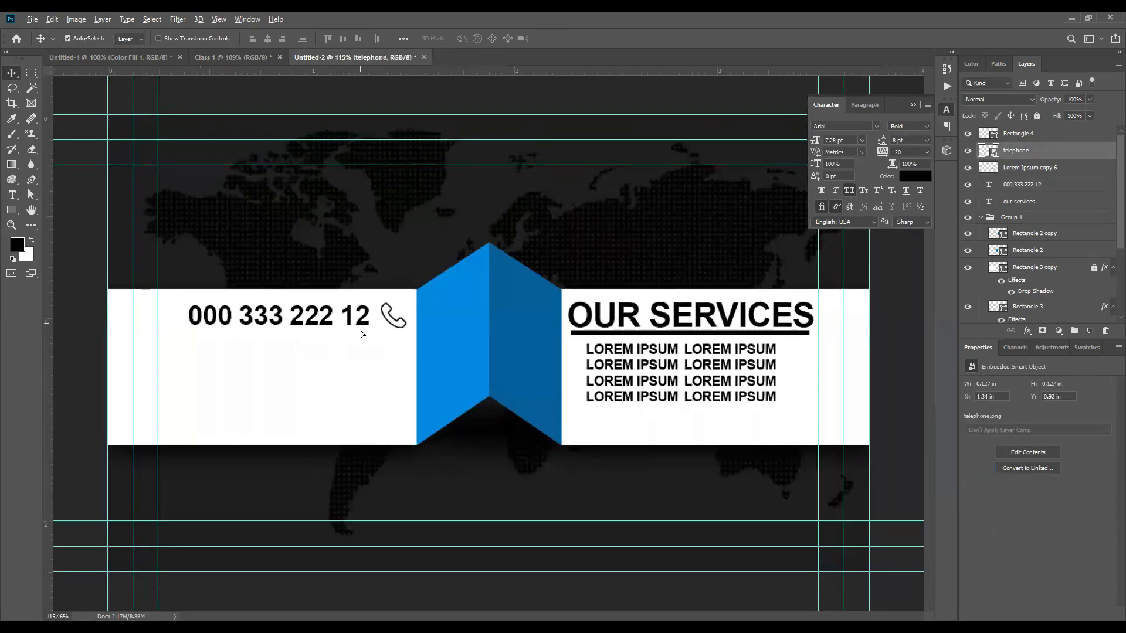
alt+drag(360, 322, 397, 345)
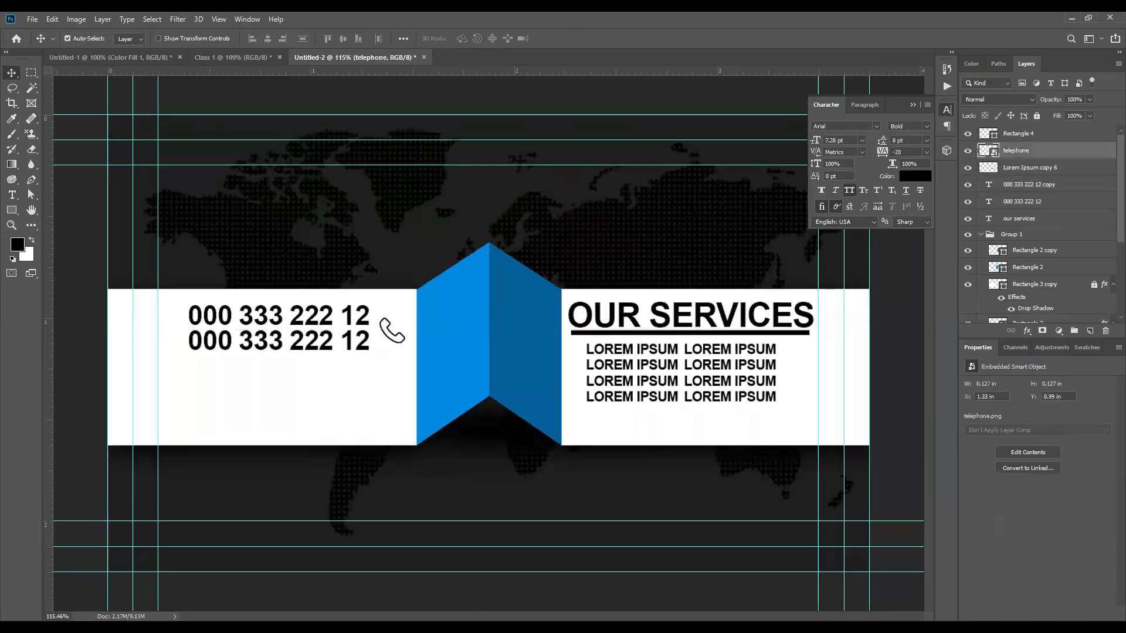
key(alt+Tab)
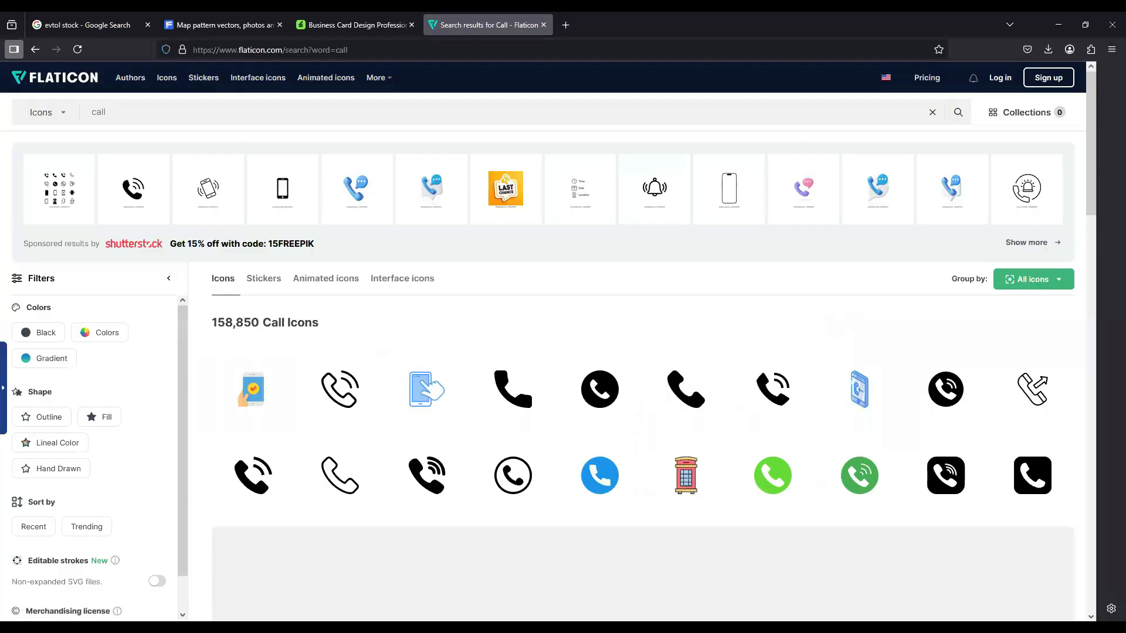
key(alt+Tab)
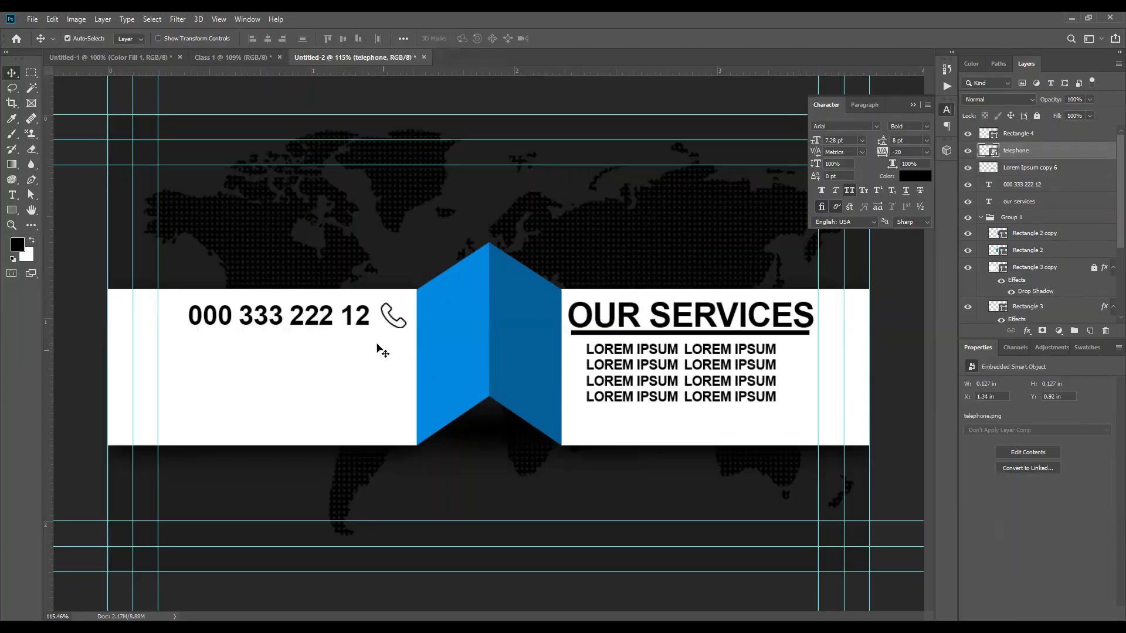
alt+drag(360, 321, 366, 360)
key(t)
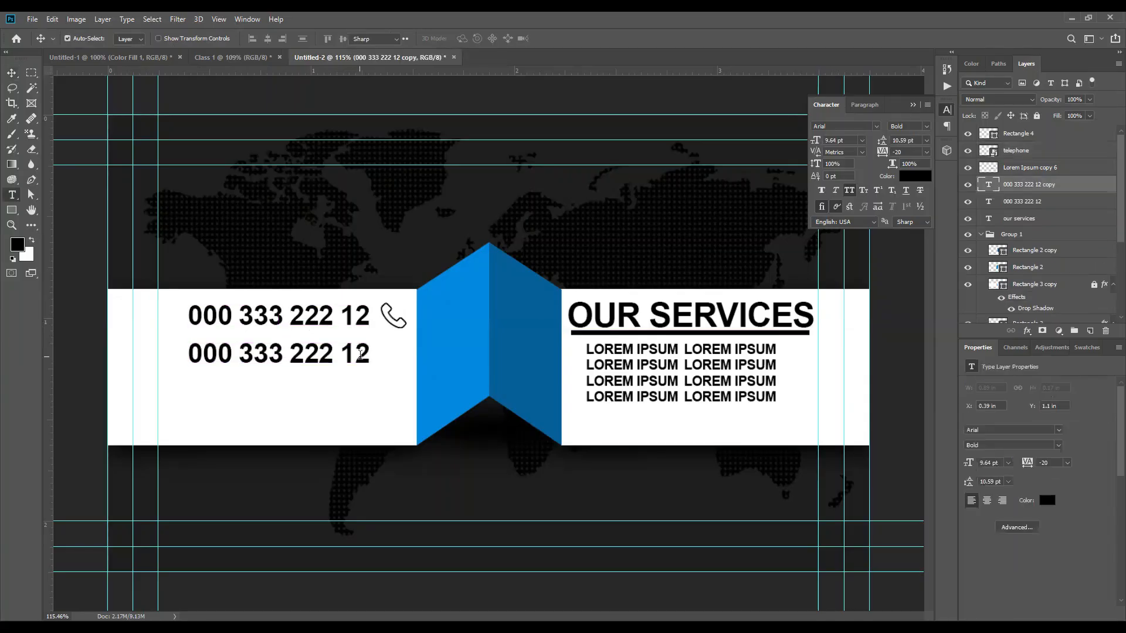
triple_click(360, 354)
text(WW)
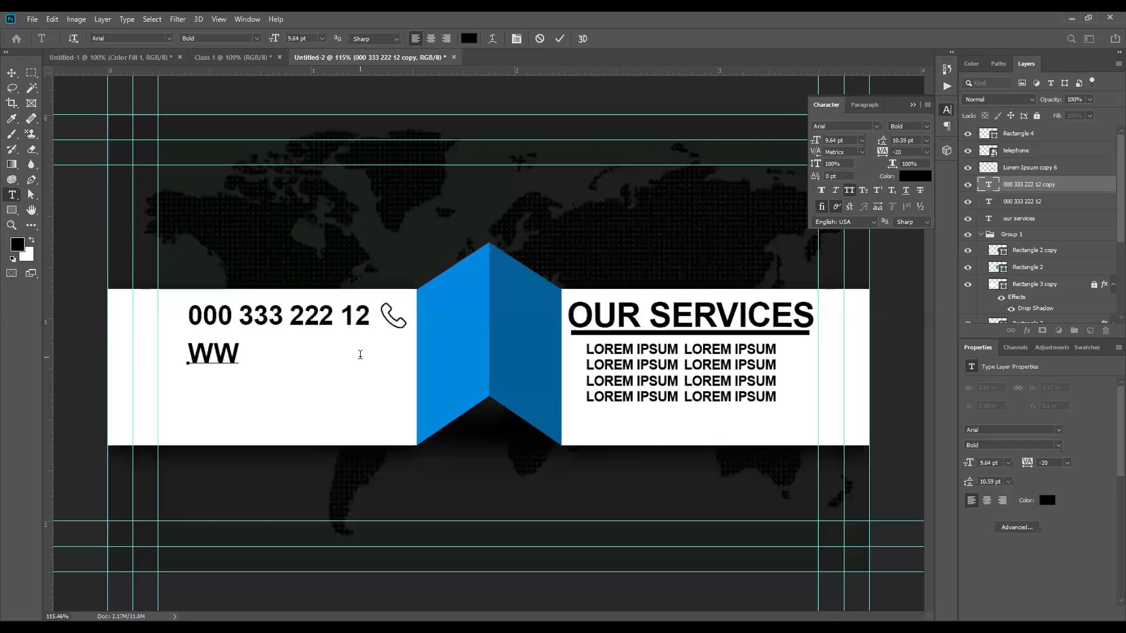
text(W.WEBSI)
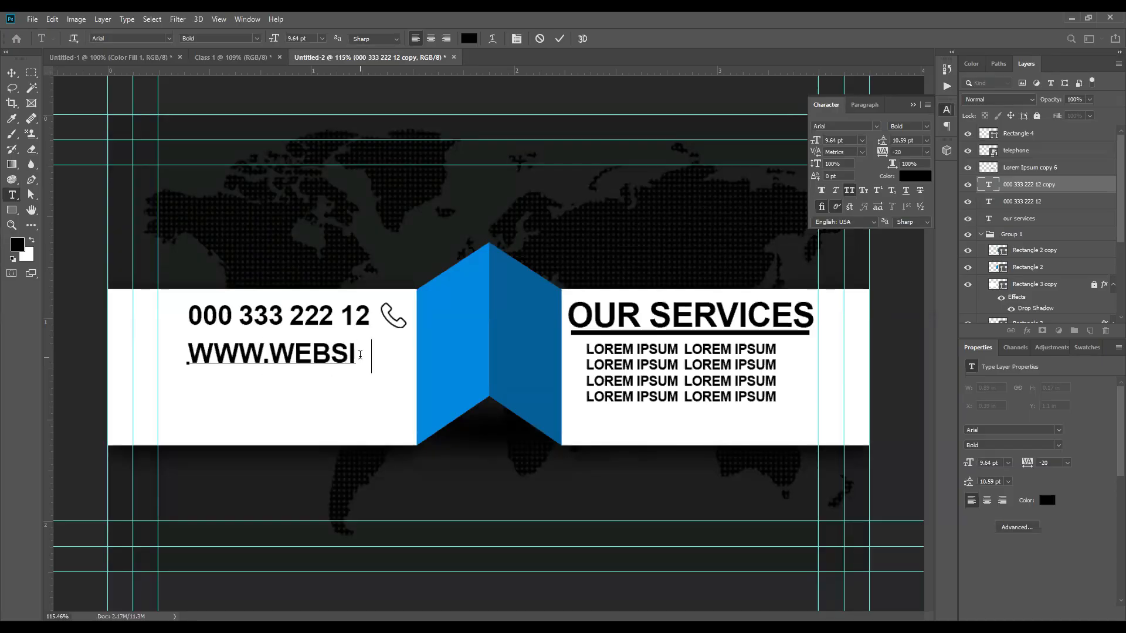
text(TE.COM)
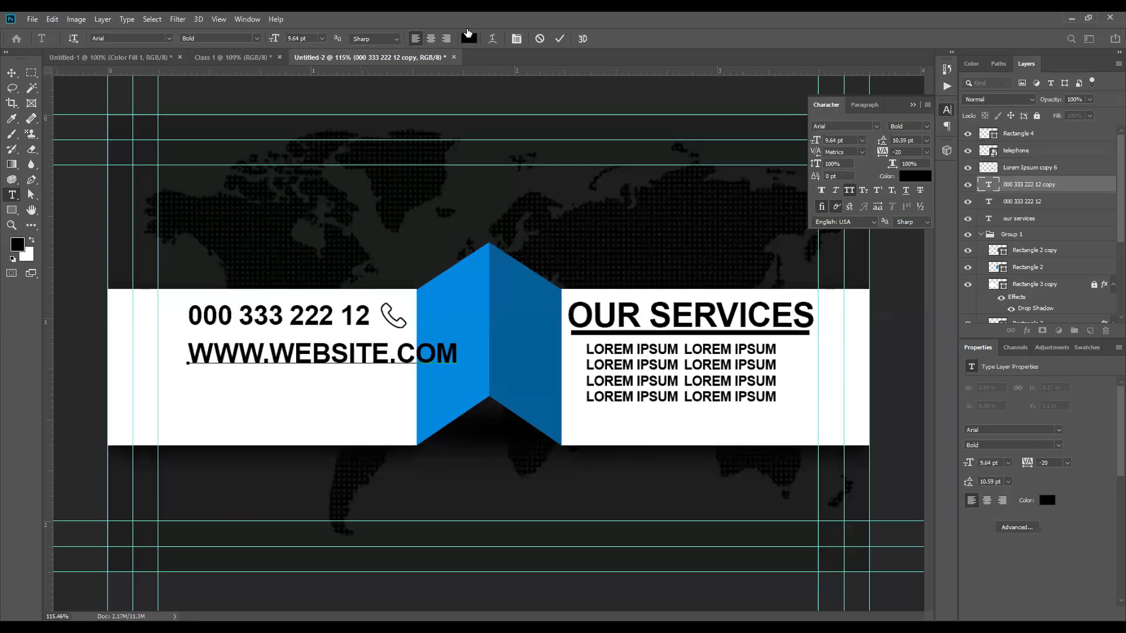
click(560, 38)
key(v)
Step: Set the website text to Regular and turn off All Caps so it reads lowercase
click(927, 127)
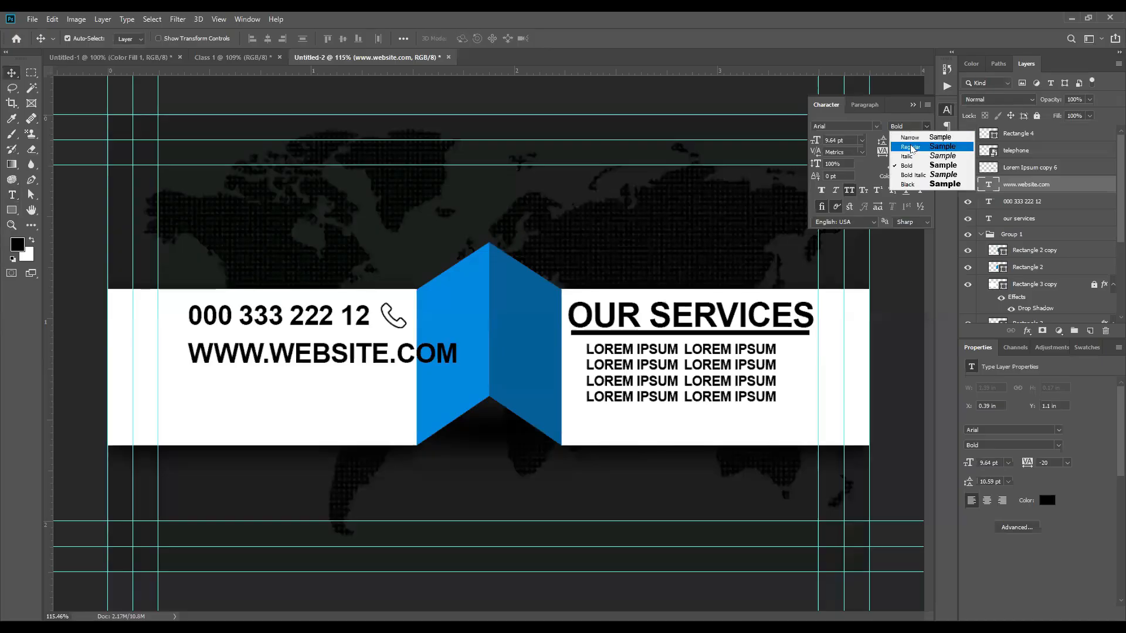
click(910, 147)
click(847, 190)
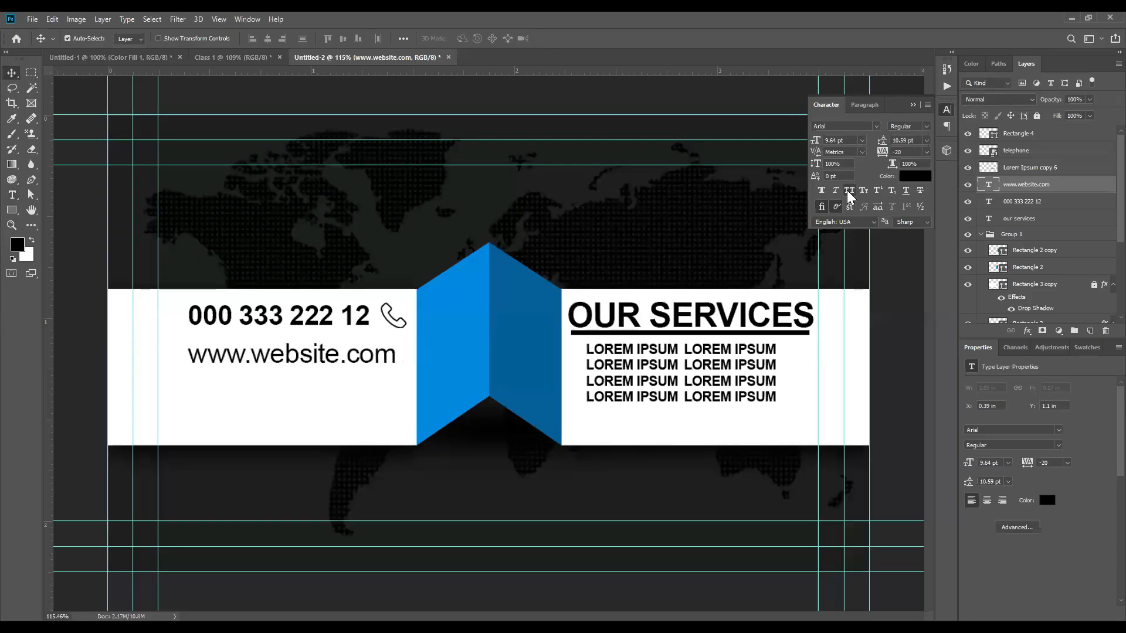
click(849, 191)
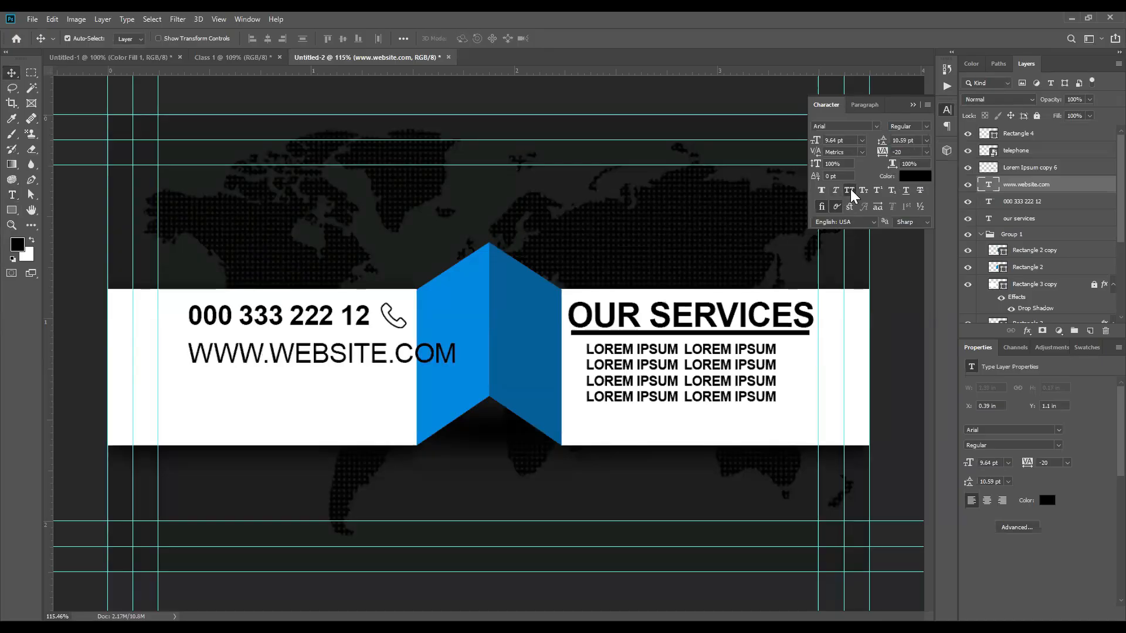
click(848, 191)
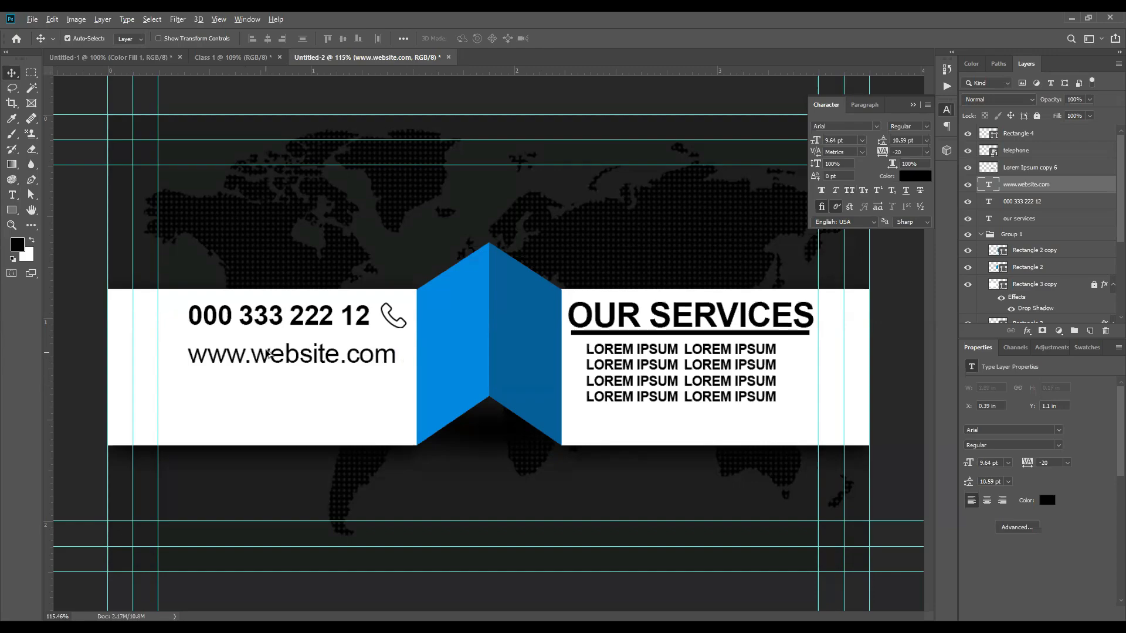
scroll(271, 354, up, 1)
click(281, 324)
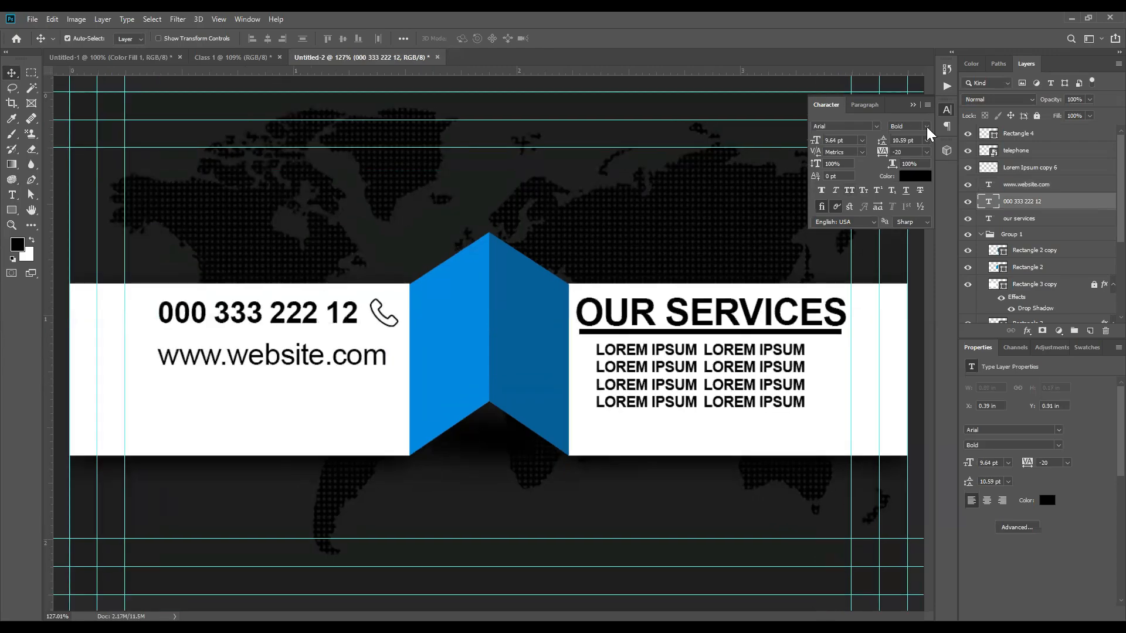
click(907, 127)
click(910, 147)
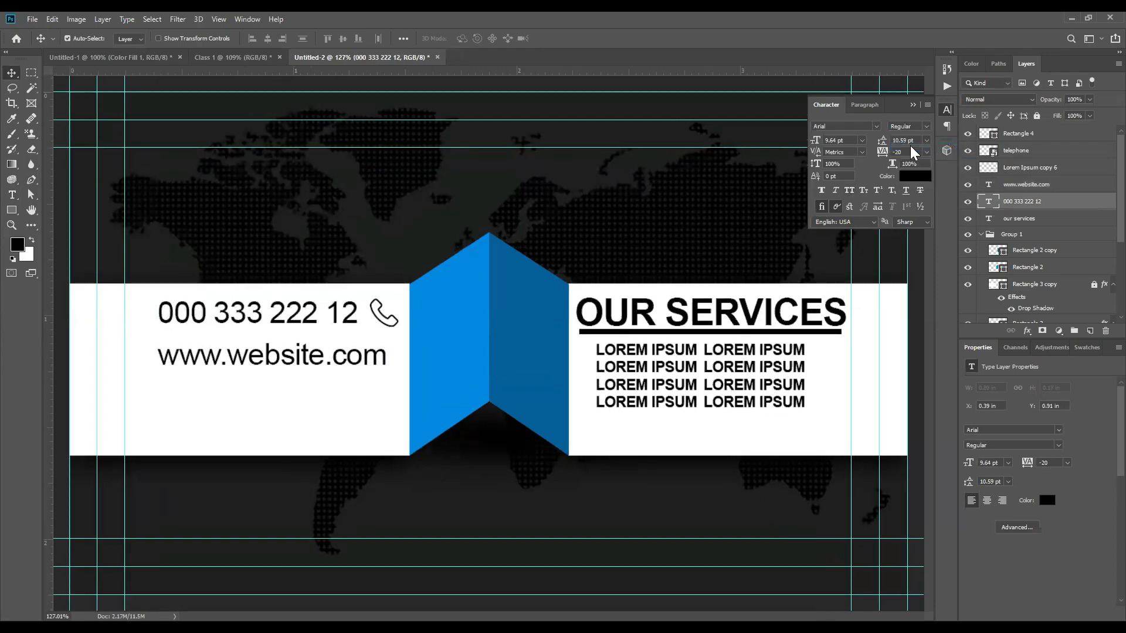
click(369, 358)
scroll(370, 358, up, 3)
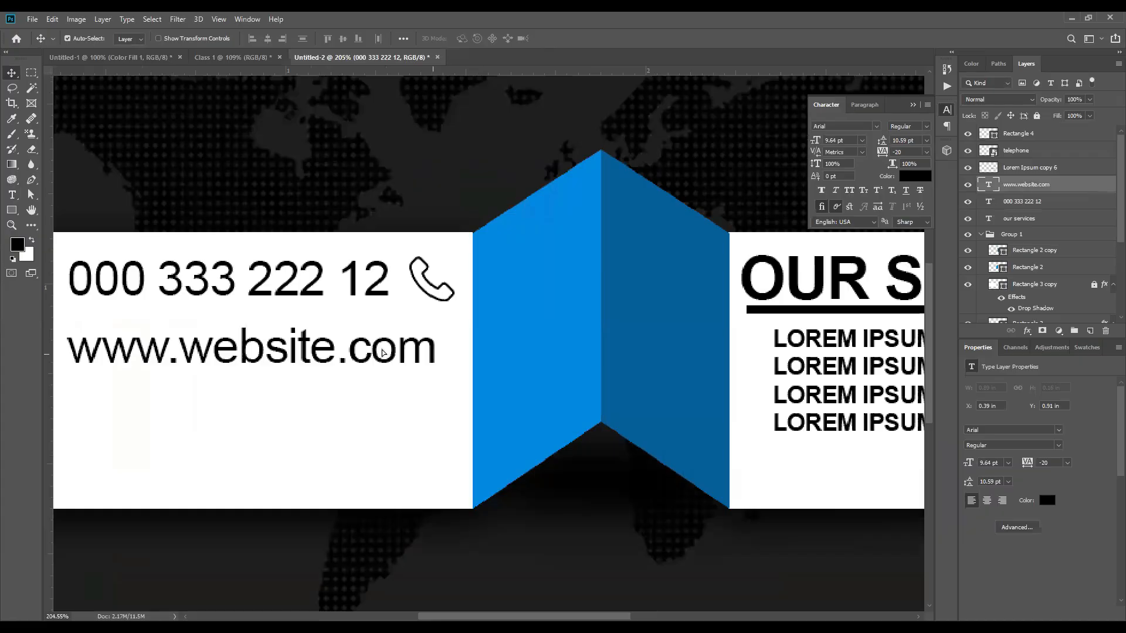
drag(382, 354, 331, 353)
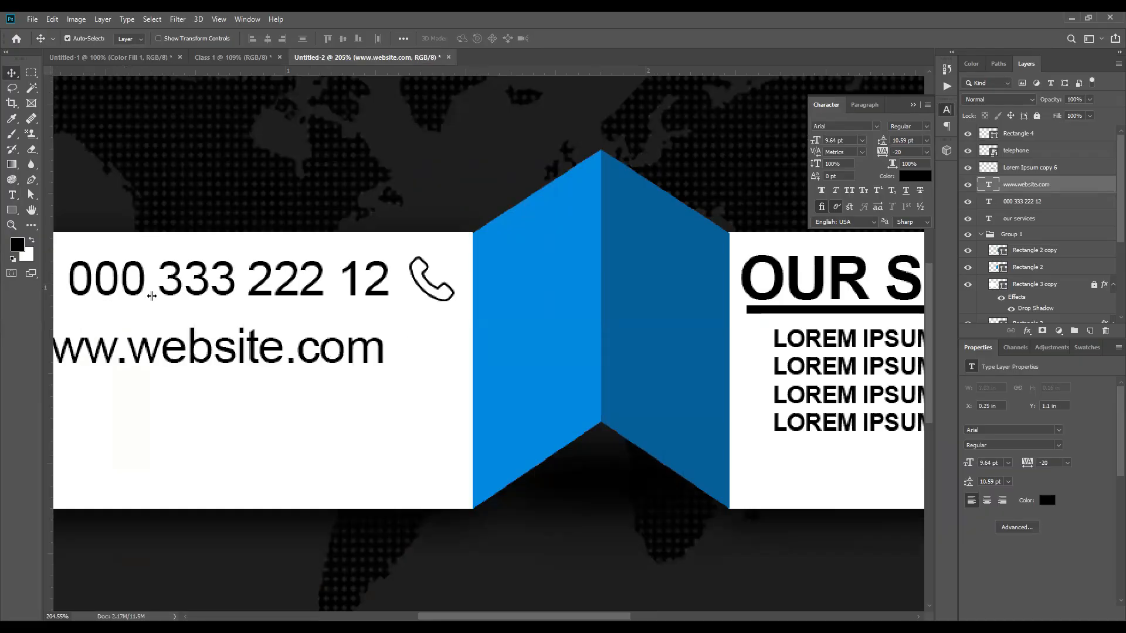
scroll(387, 352, up, 3)
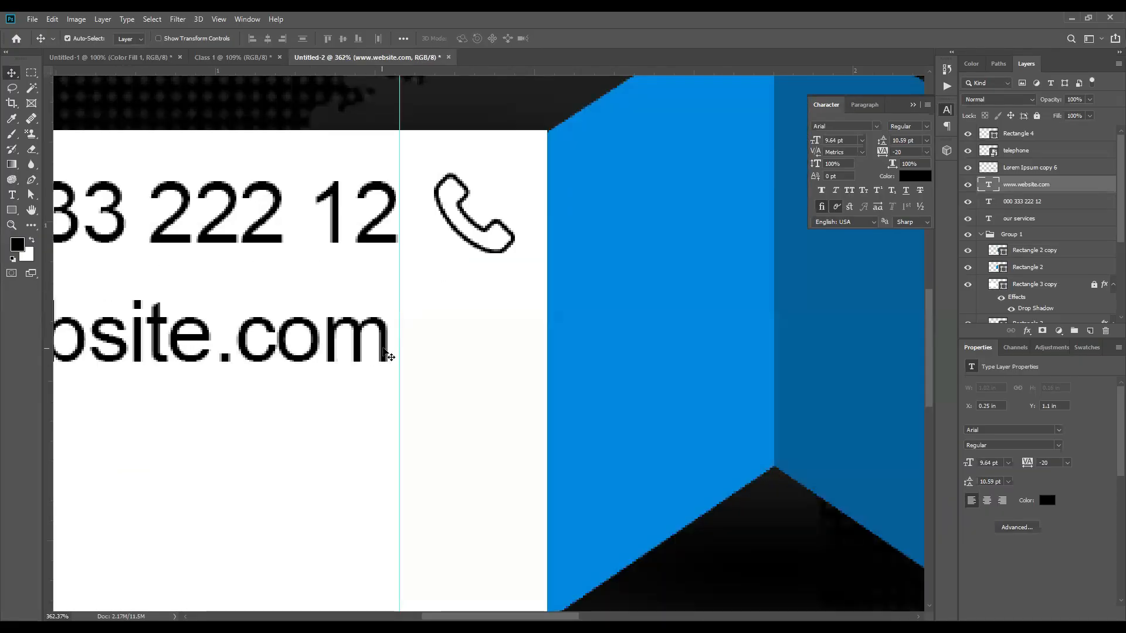
scroll(394, 364, down, 5)
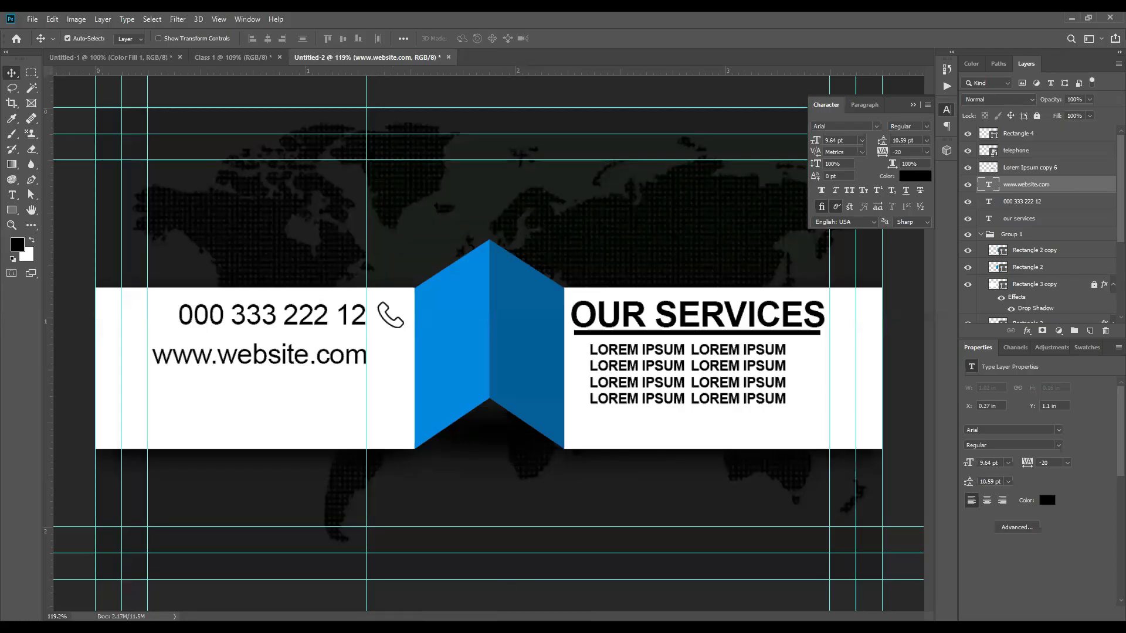
Step: Replace 'call' with 'website' in the Flaticon search to list website icons
key(alt+Tab)
drag(115, 114, 51, 113)
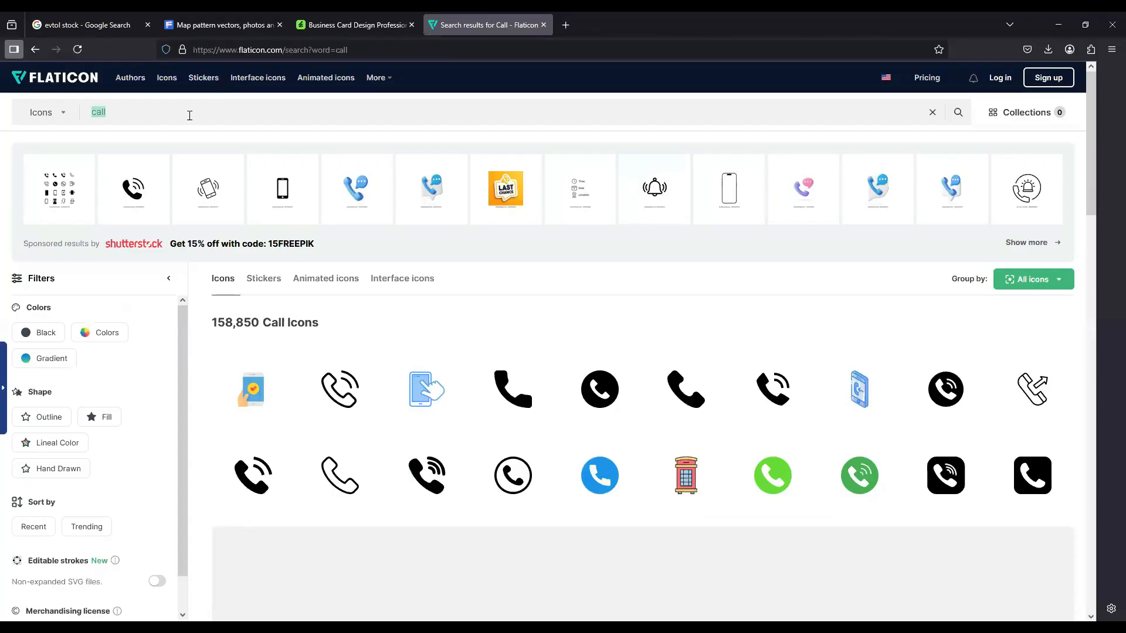
text(website)
key(Return)
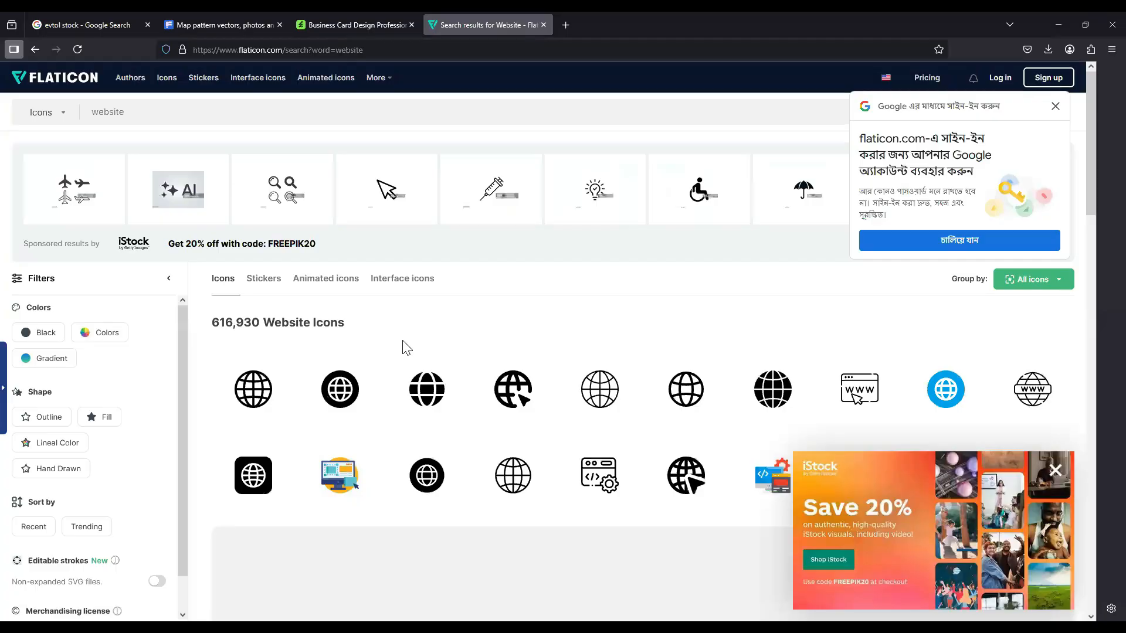
key(alt+Tab)
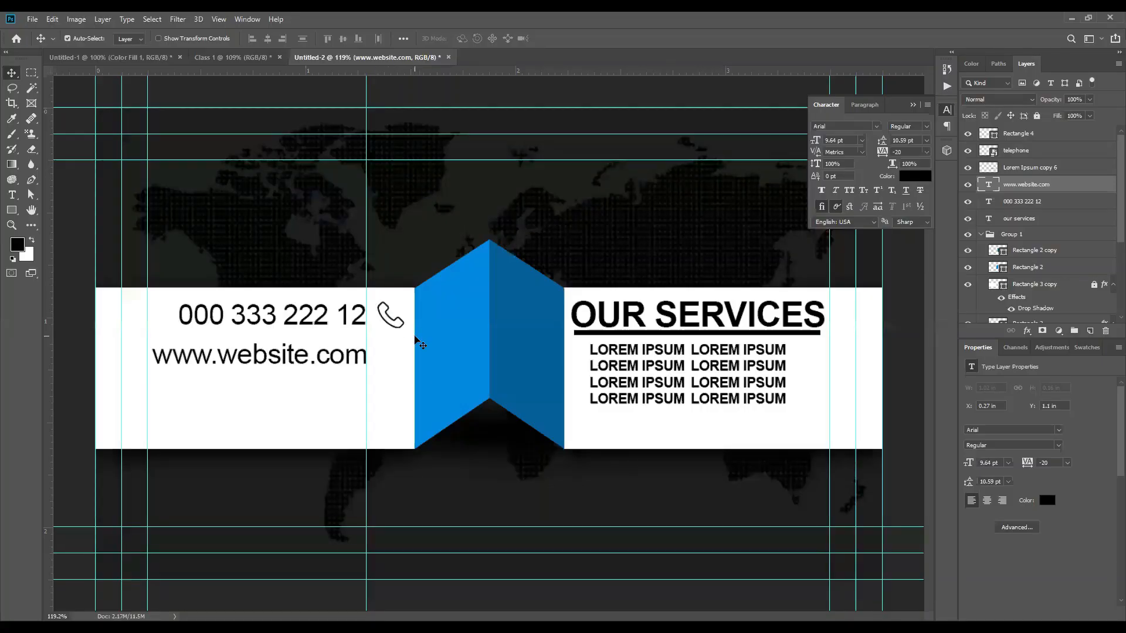
Step: Download the outline globe icon as a PNG, saved as internet.png
key(alt+Tab)
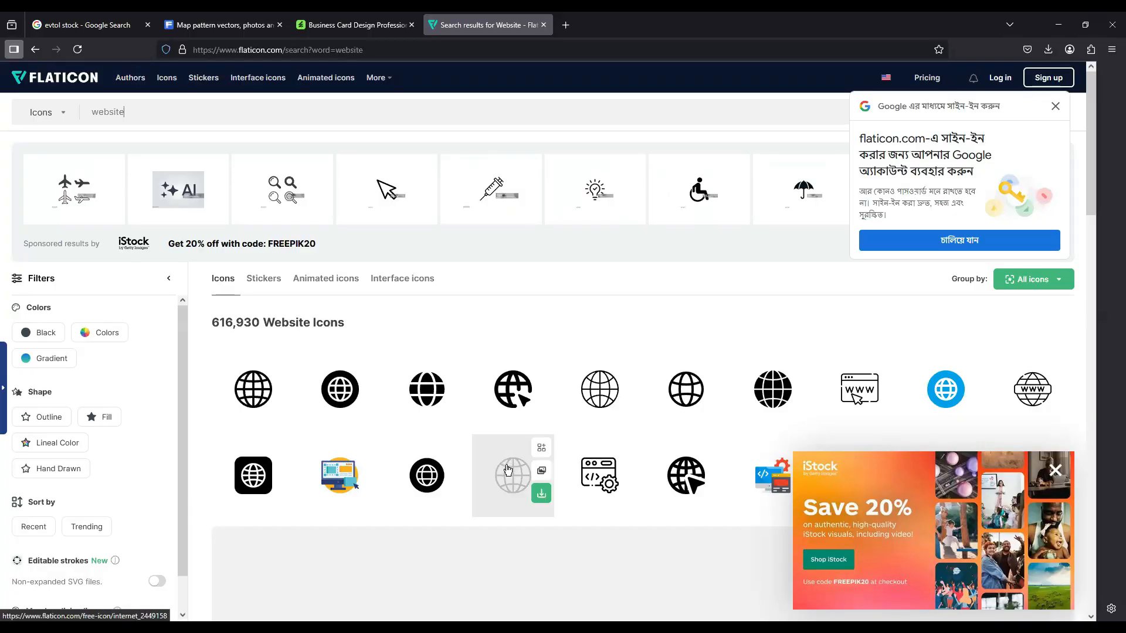
click(541, 495)
click(513, 562)
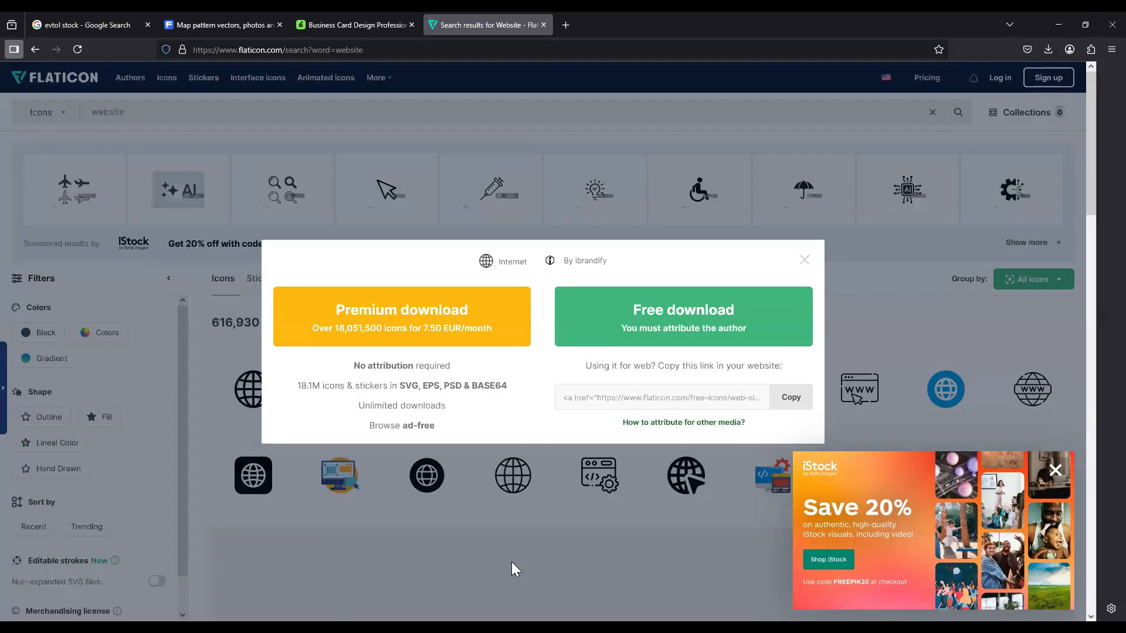
click(665, 313)
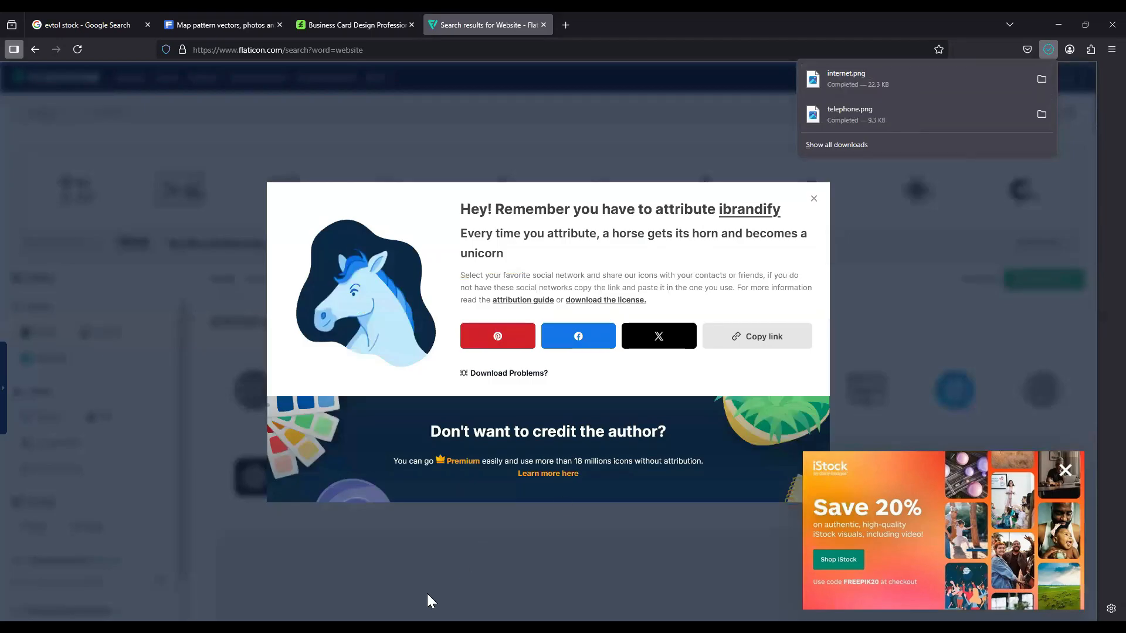
click(426, 625)
click(33, 19)
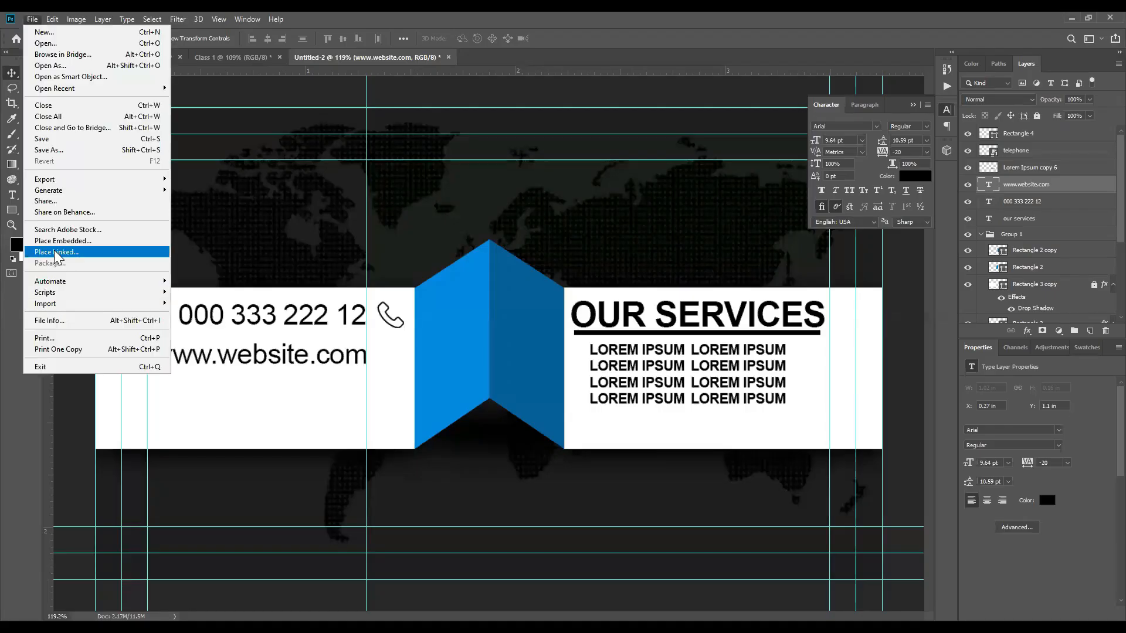
click(48, 241)
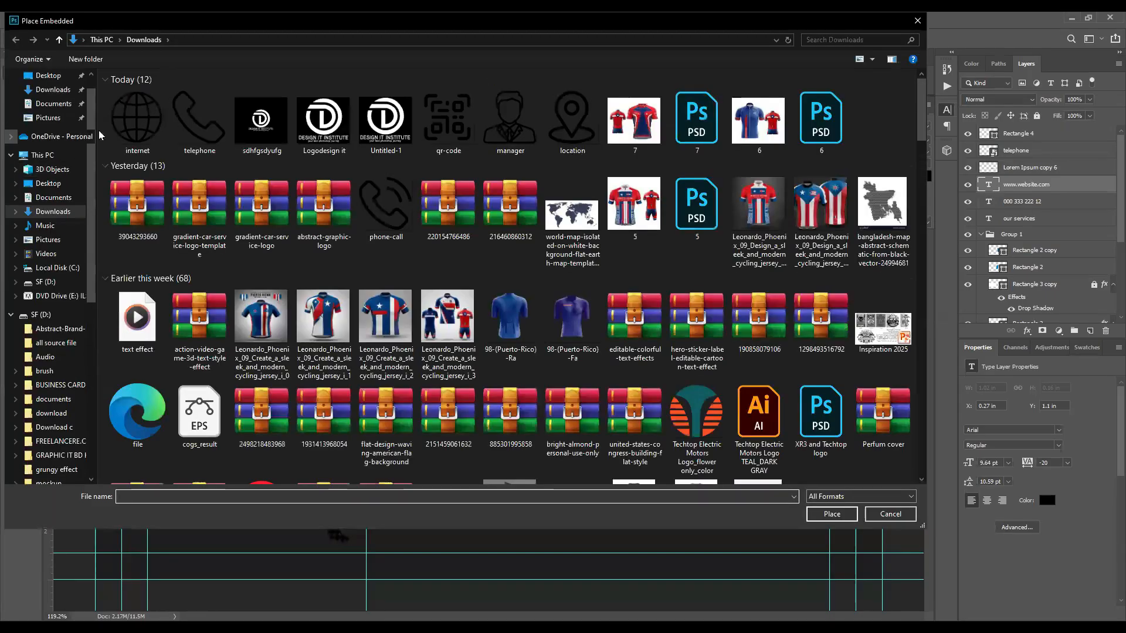
double_click(124, 122)
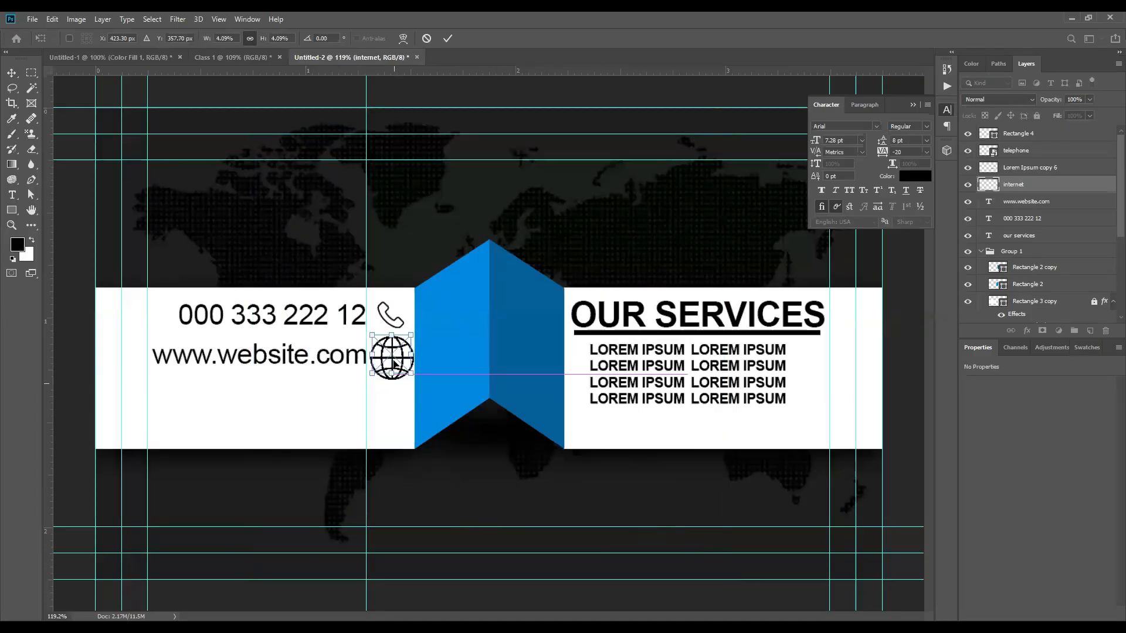
key(Return)
scroll(393, 364, up, 3)
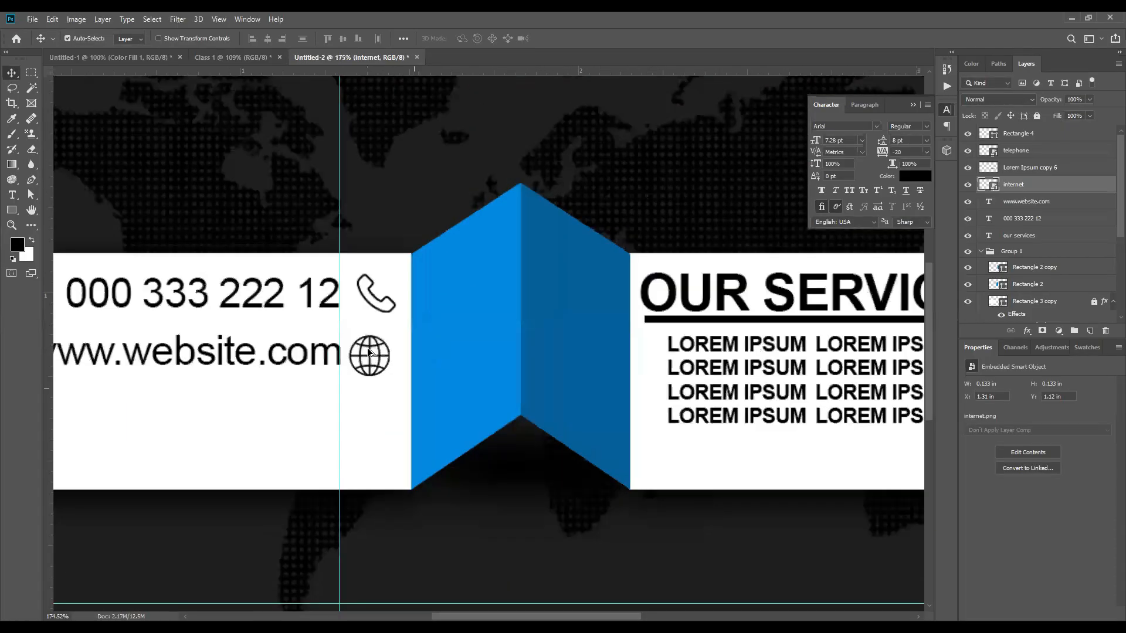
alt+drag(370, 355, 370, 416)
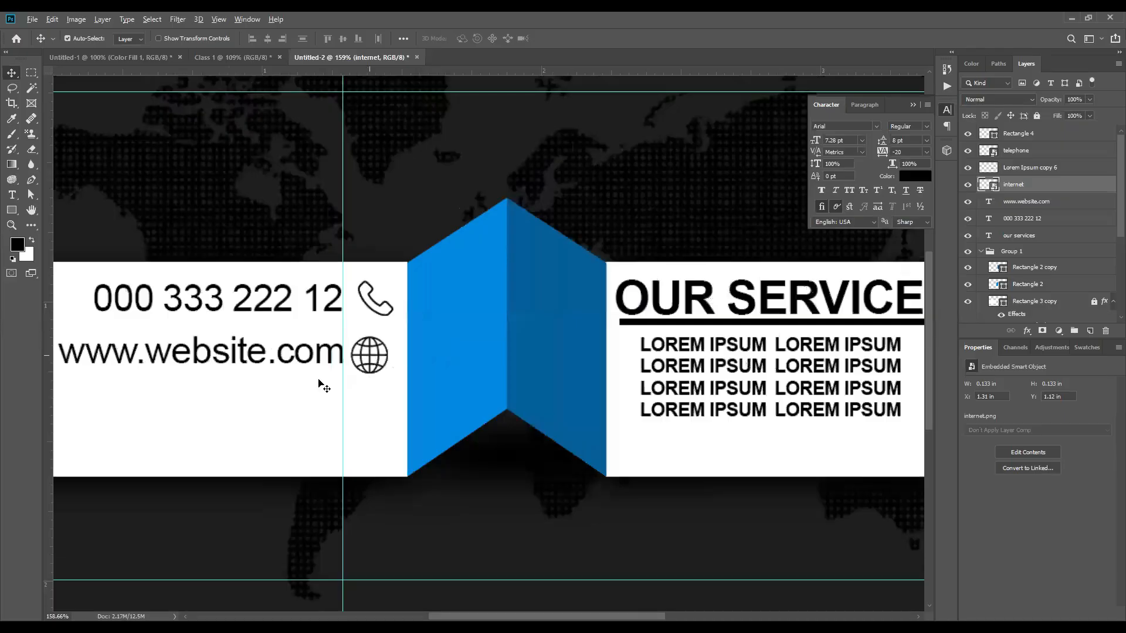